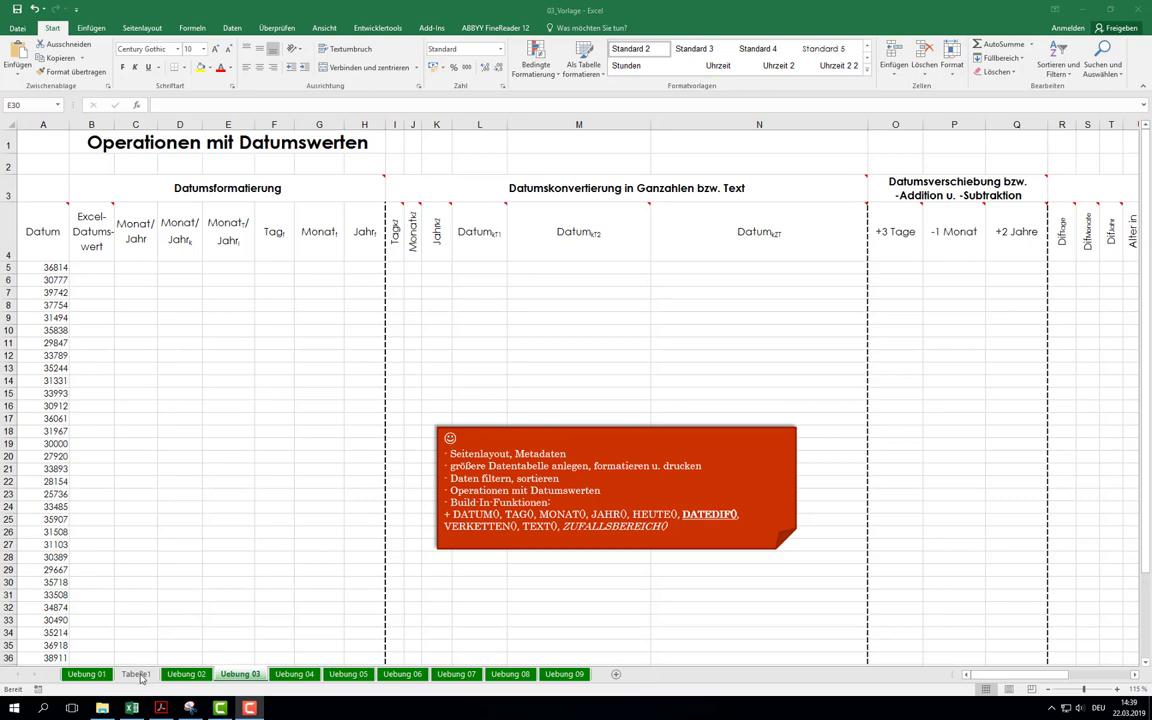
Step: Open the Tabelle1 sheet, check cell A1, and select rows 9 and 10
click(137, 675)
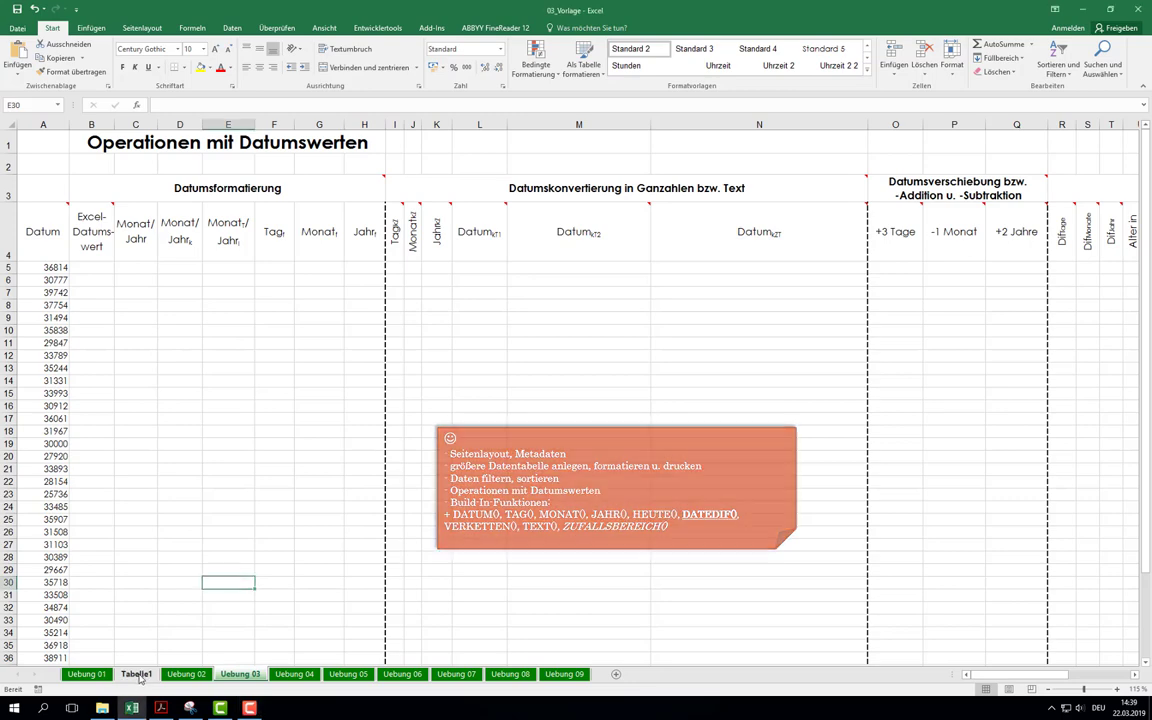
scroll(212, 480, up, 6)
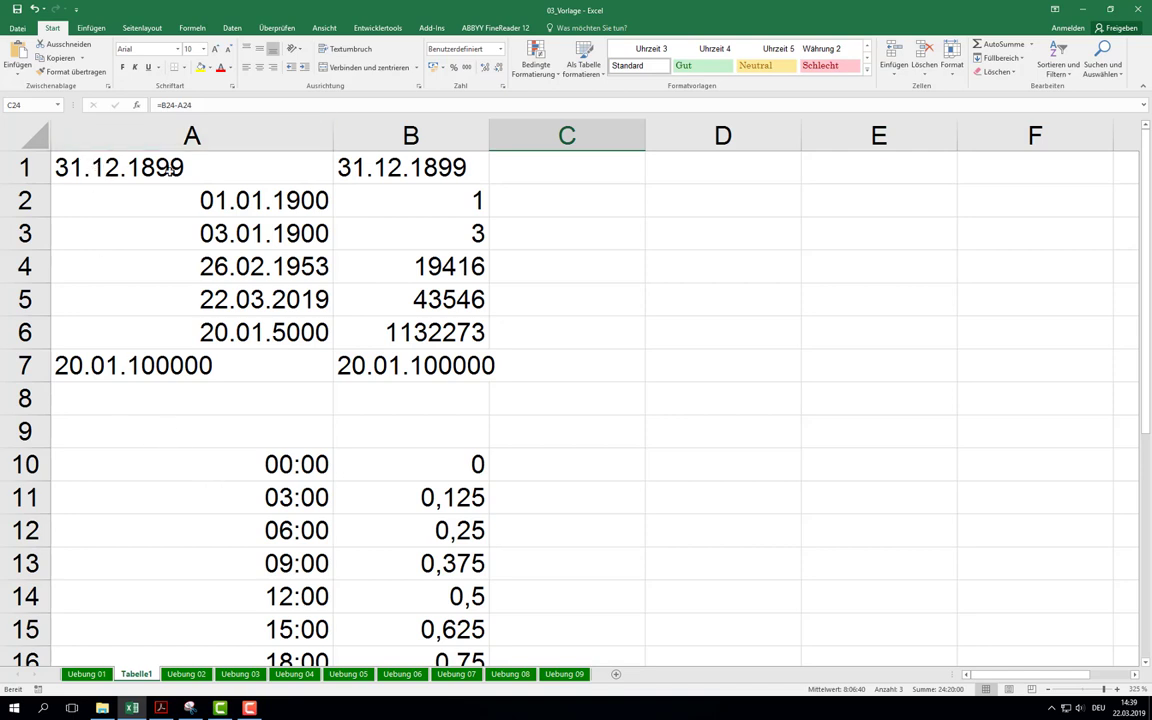
click(145, 165)
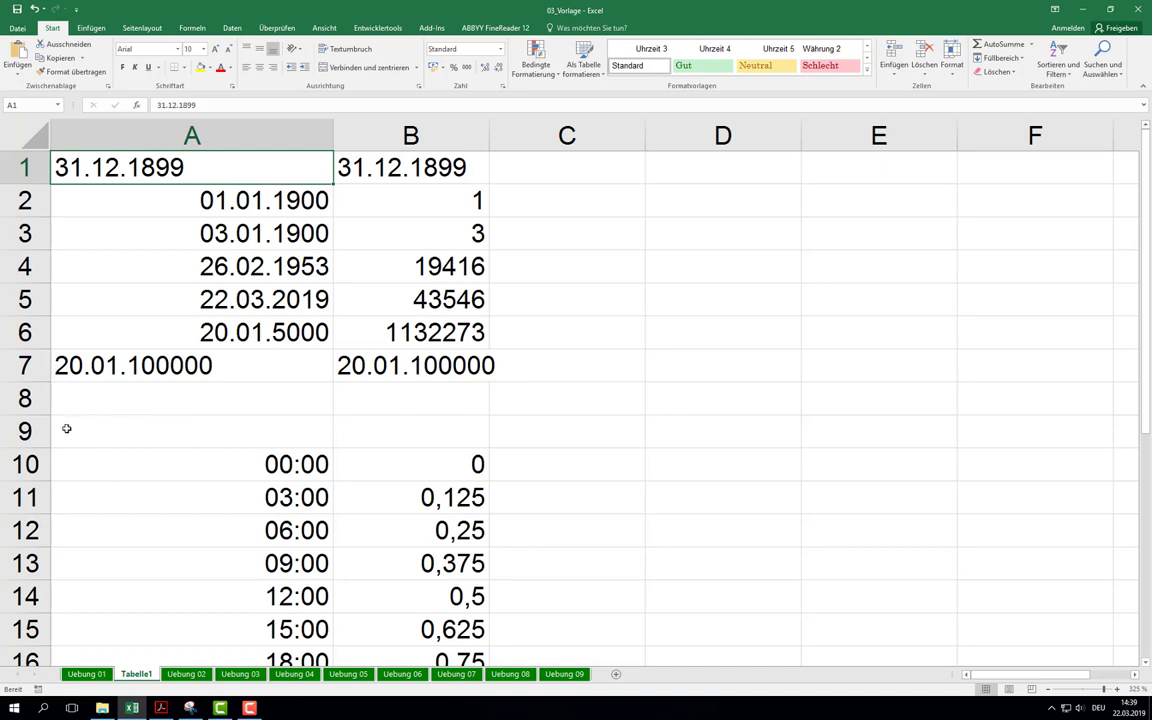
drag(20, 464, 22, 428)
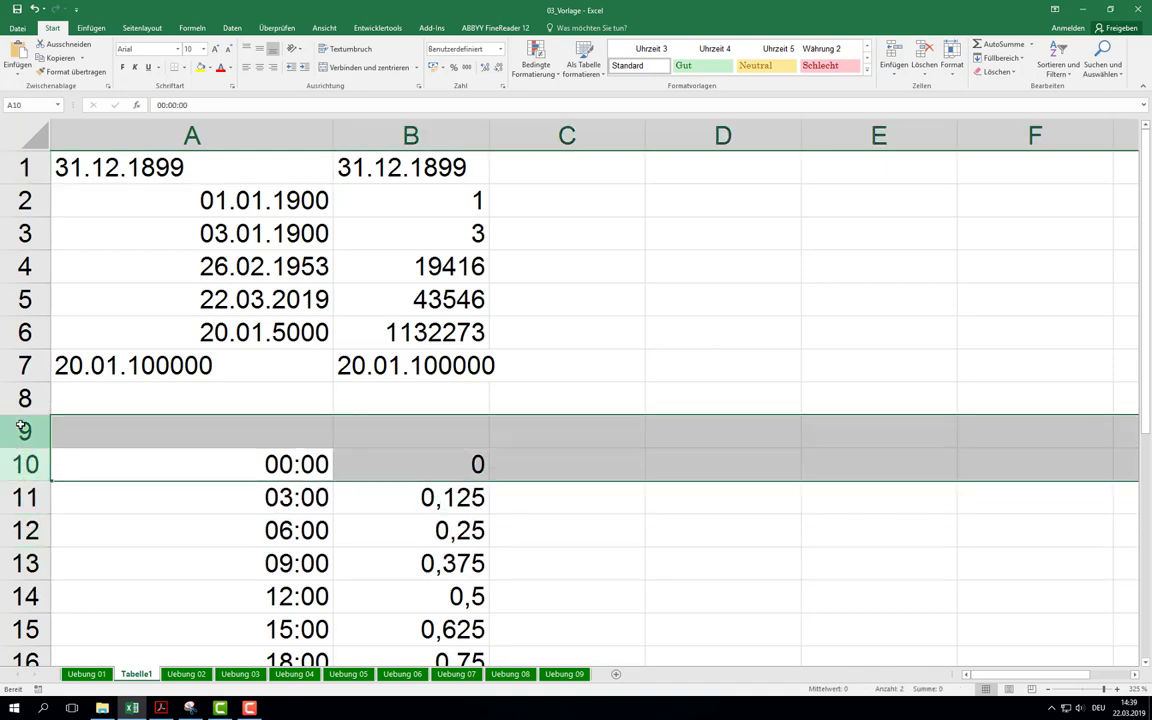
Step: Clear the time values in rows 9–16 and enter 01.01.1900 in A9, checking its date format
key(ctrl+z)
click(121, 440)
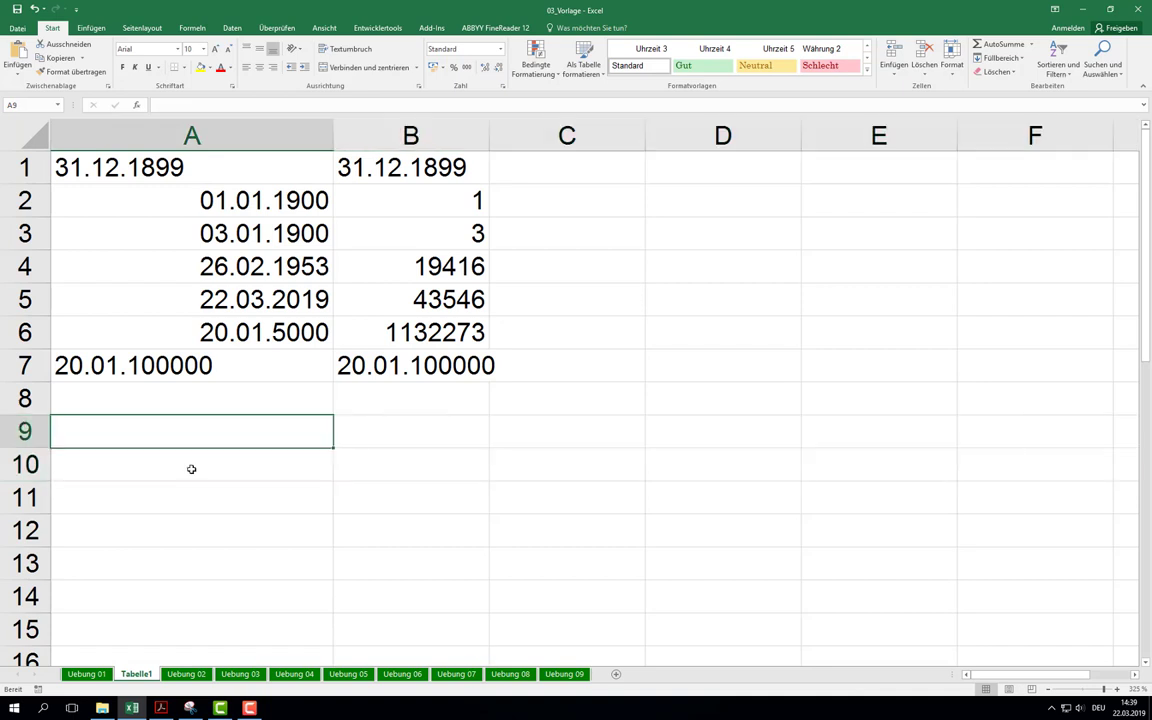
text(01)
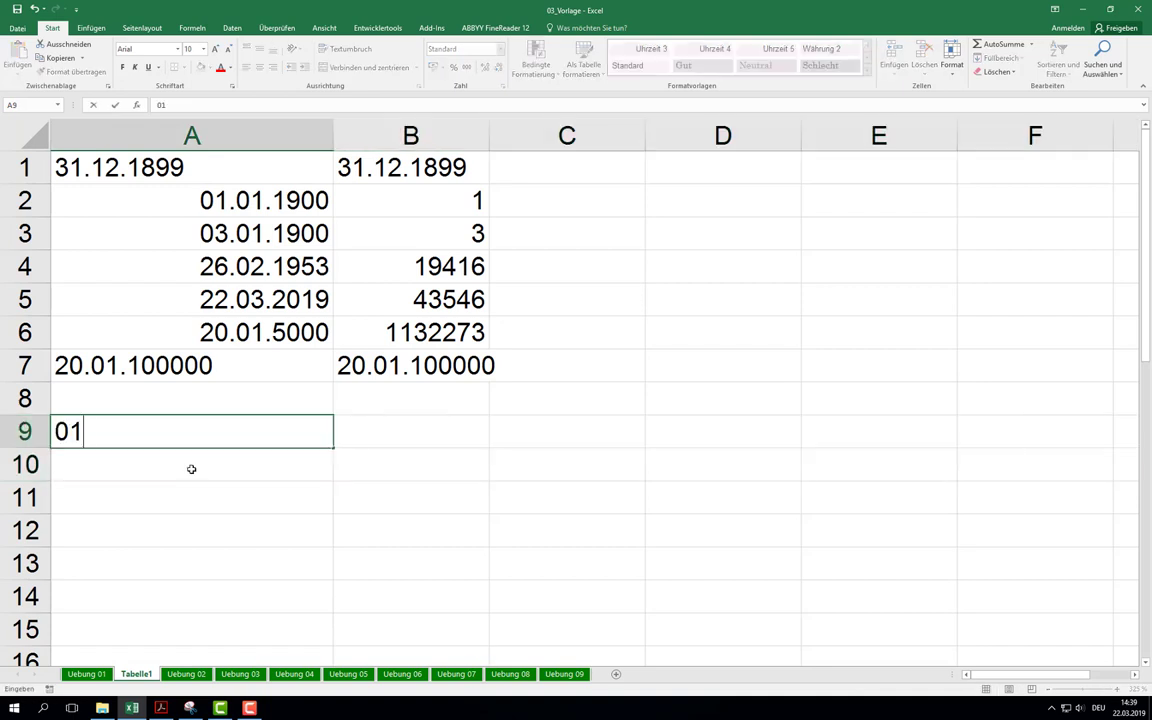
text(.01.)
text(189)
key(BackSpace)
key(BackSpace)
text(900)
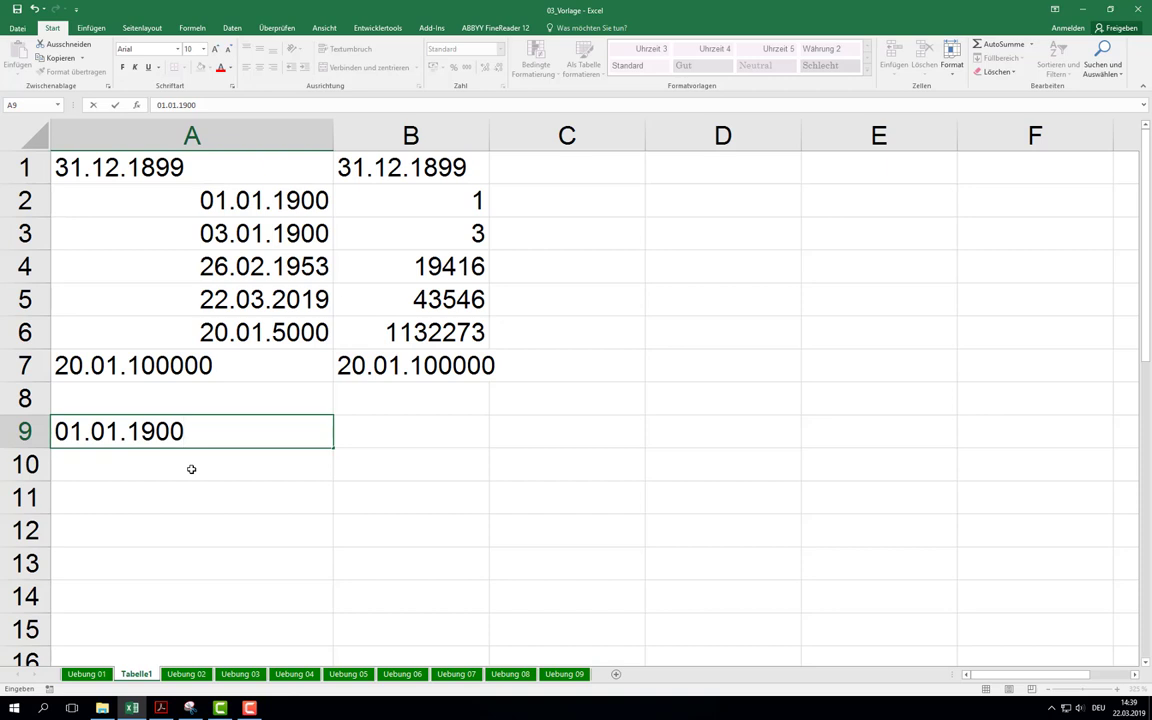
key(Return)
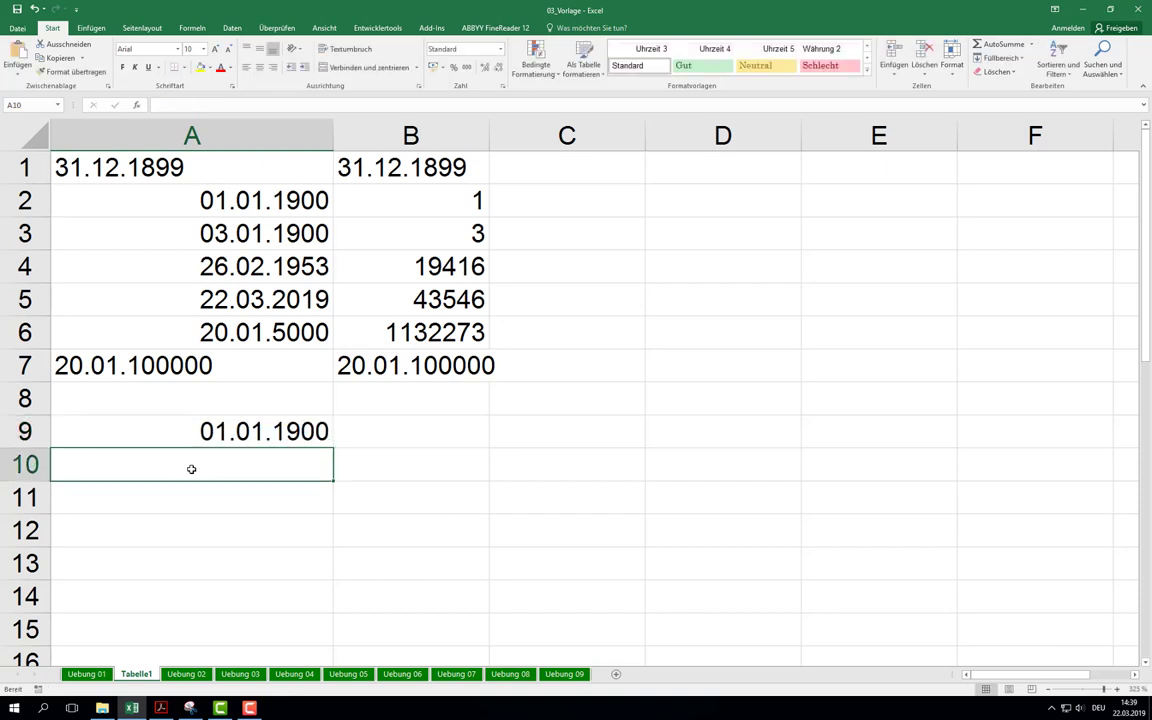
click(215, 432)
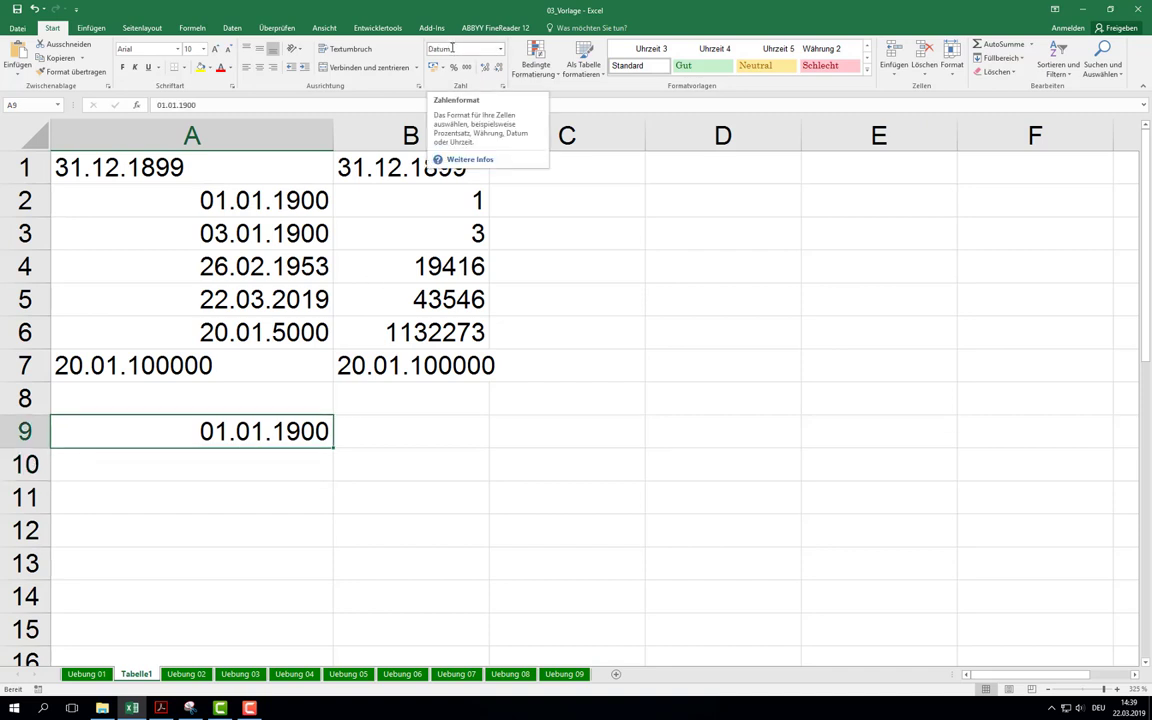
click(170, 462)
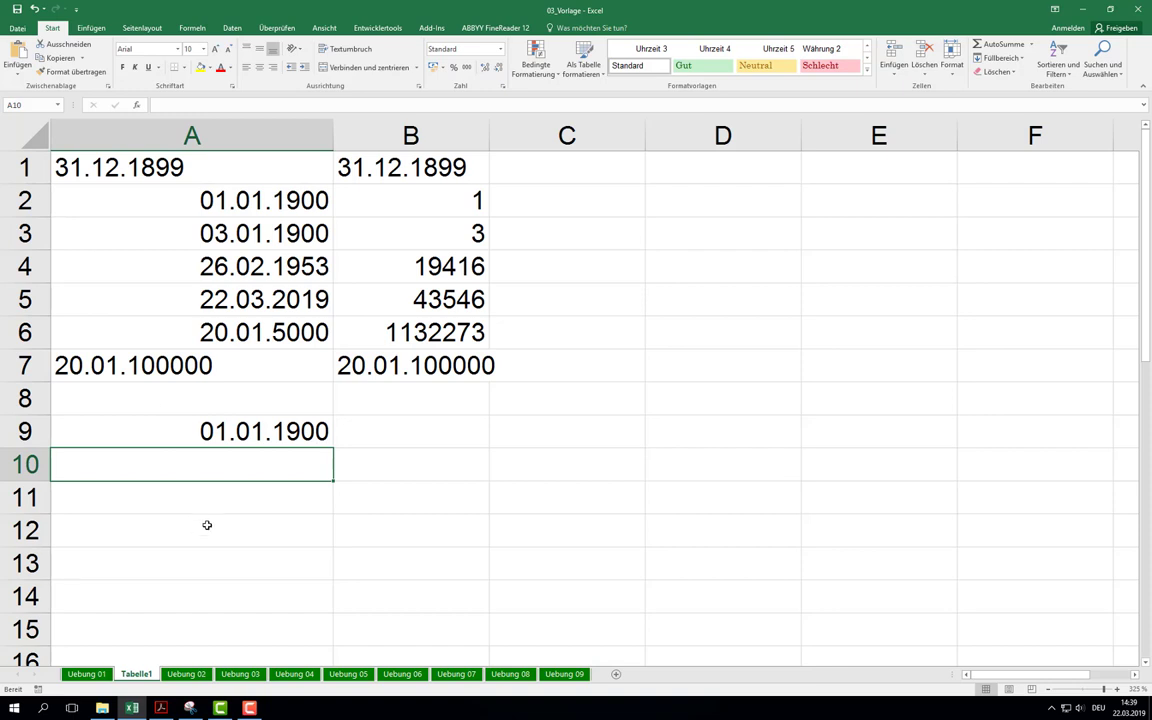
Step: Enter 20.12.1899 in A10, where Excel keeps it as left-aligned text
text(20.)
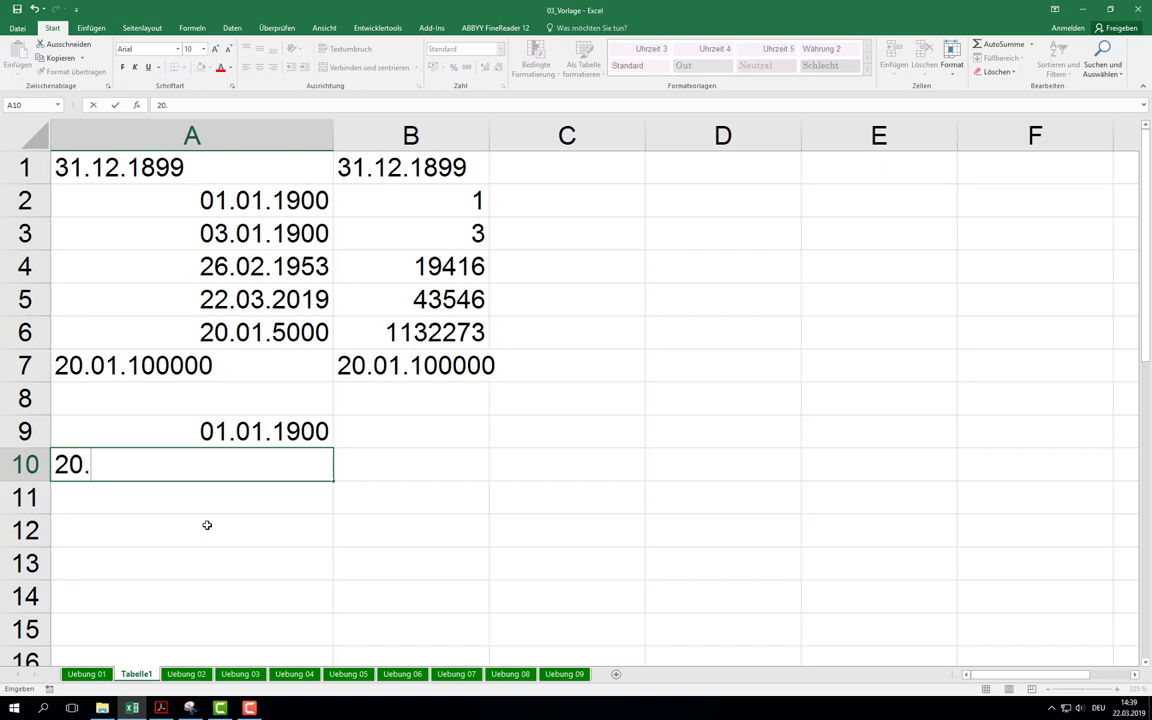
text(12.18)
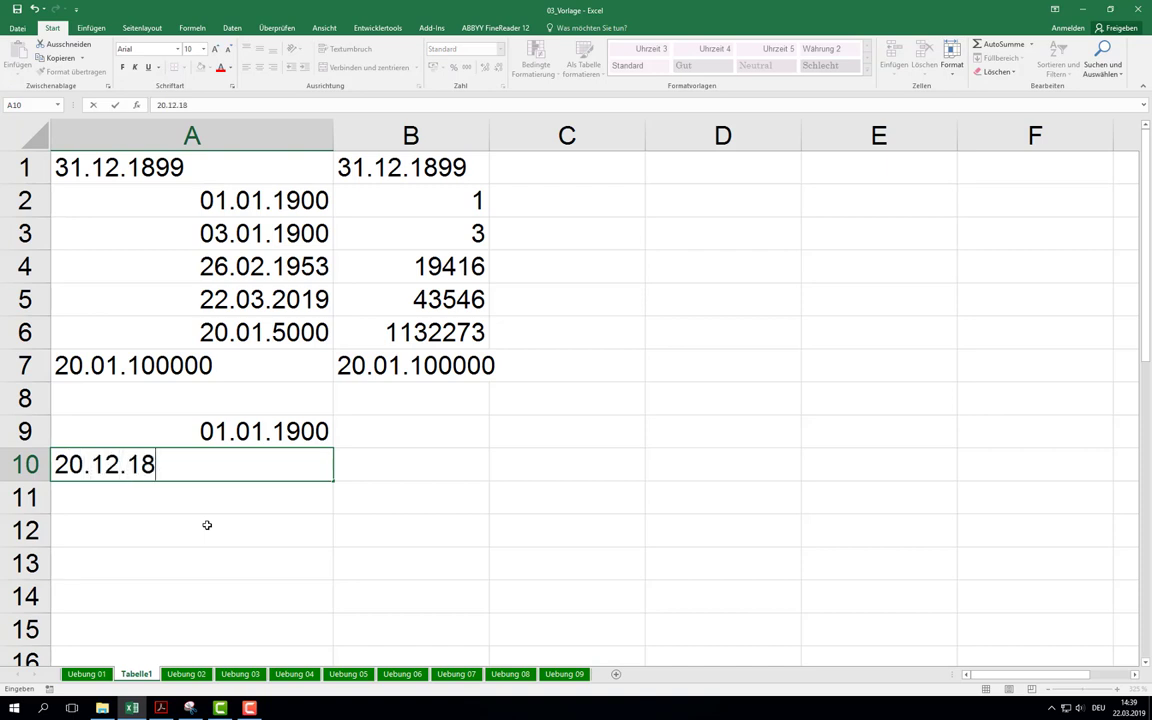
text(99)
key(ctrl+Return)
key(Return)
key(Up)
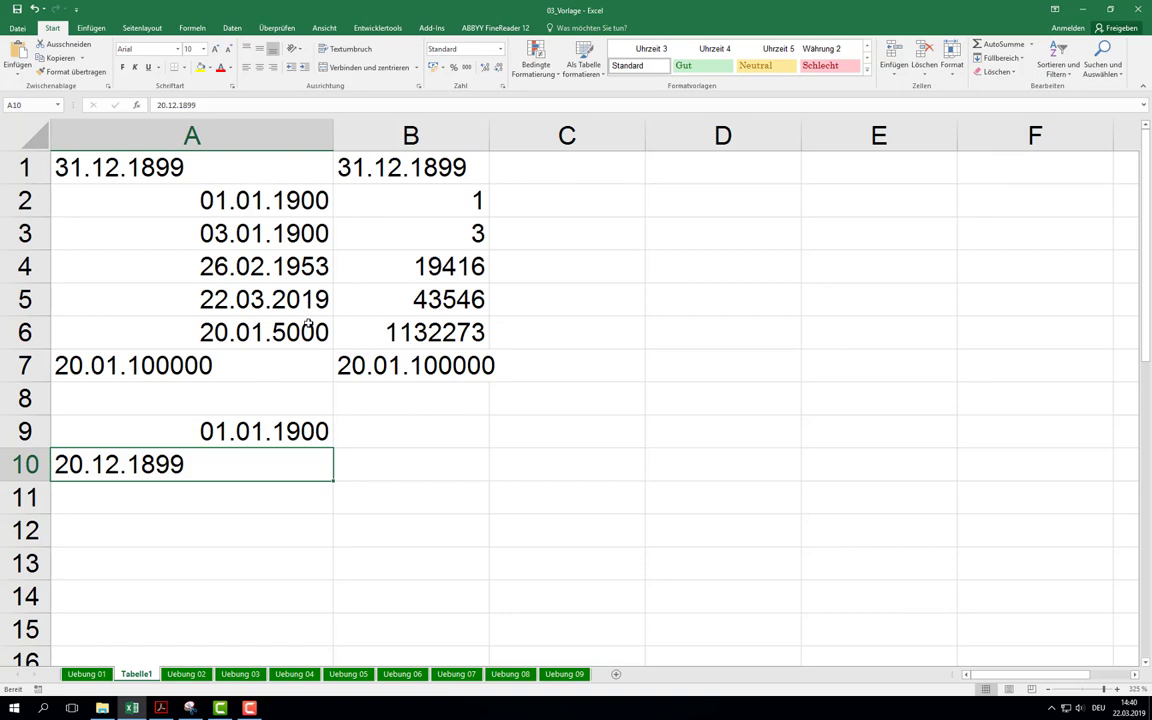
Step: Change the year of the A7 date to 7500 and check the result
click(140, 362)
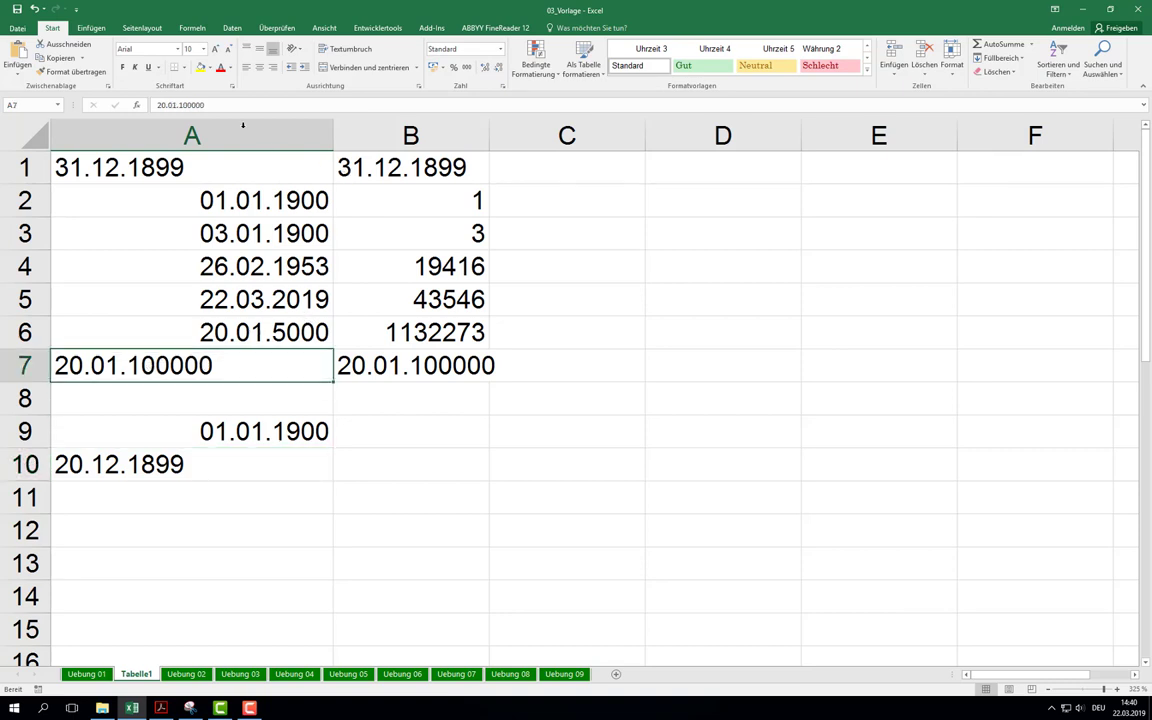
click(180, 105)
text(7)
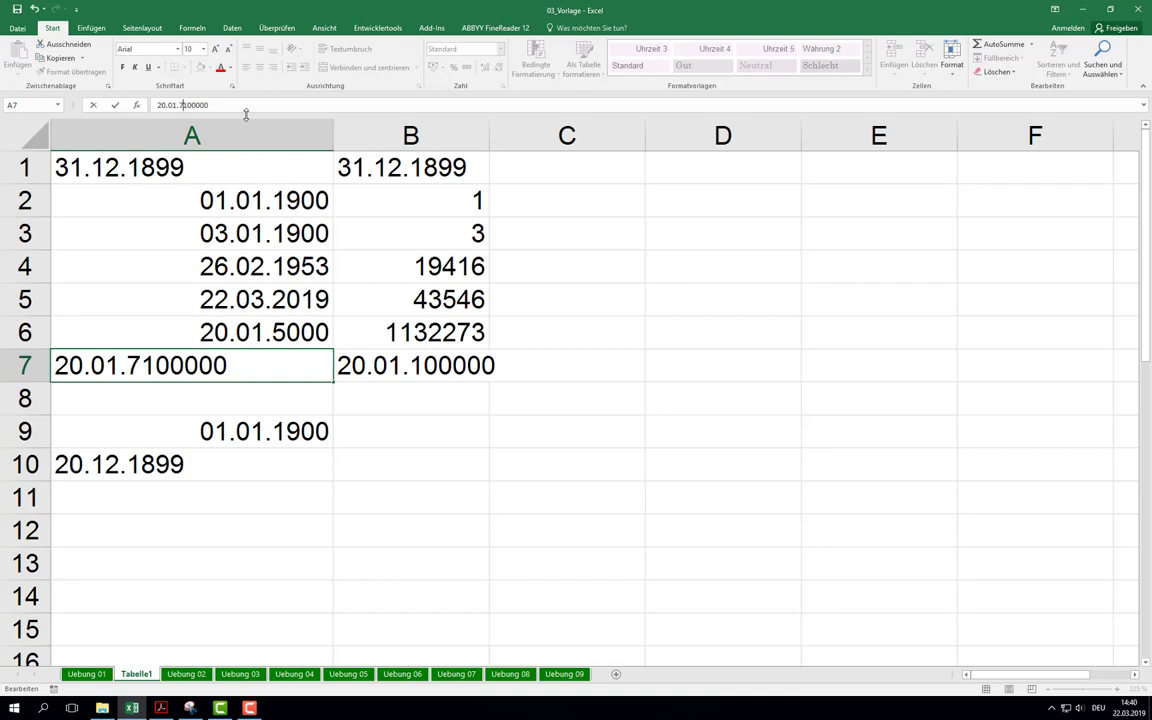
text(5)
key(Delete)
key(Delete)
key(Return)
key(Up)
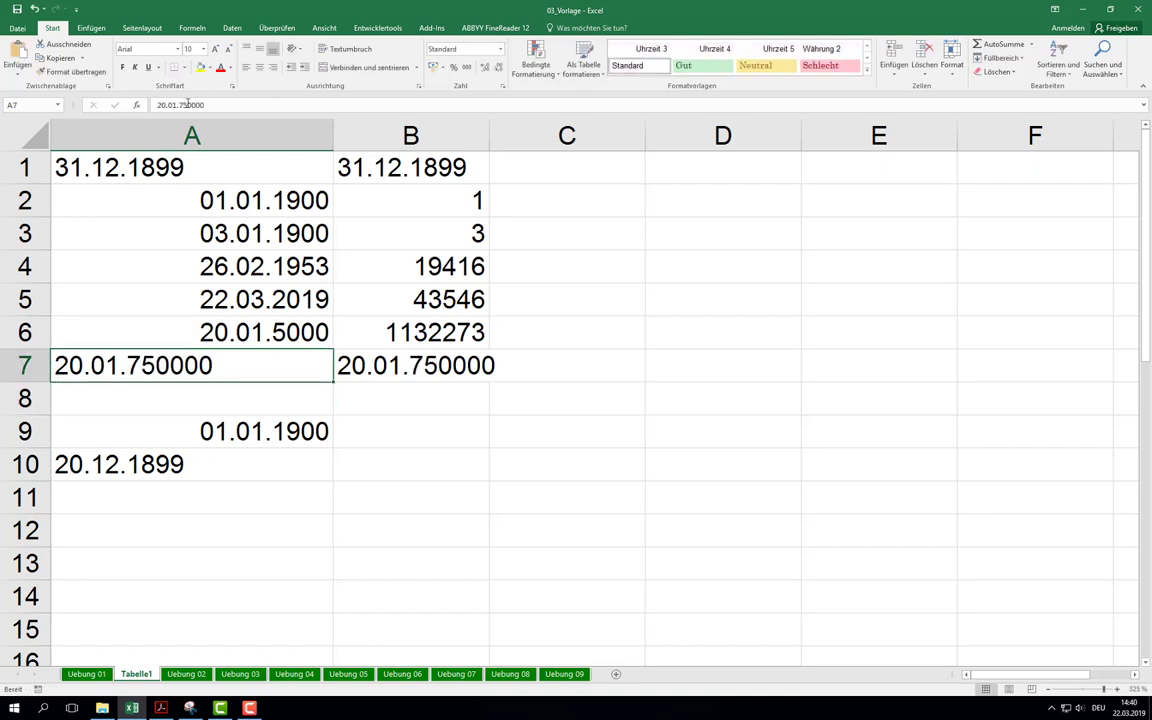
click(181, 105)
key(Delete)
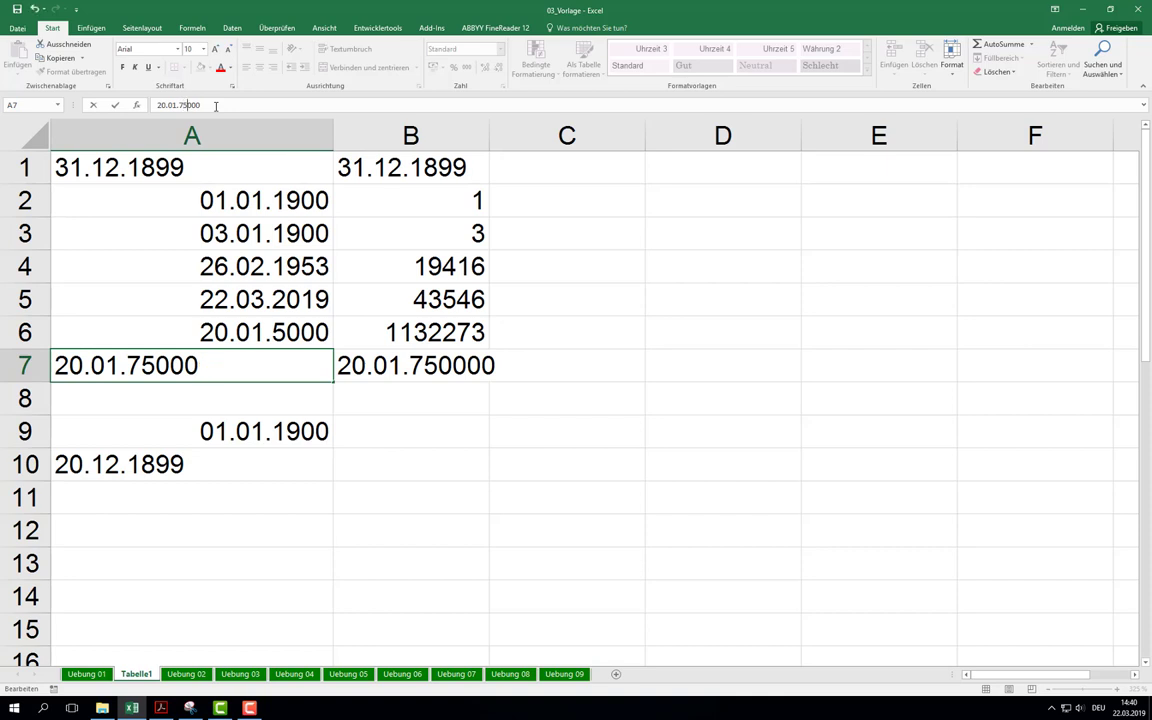
key(Delete)
key(Return)
key(Up)
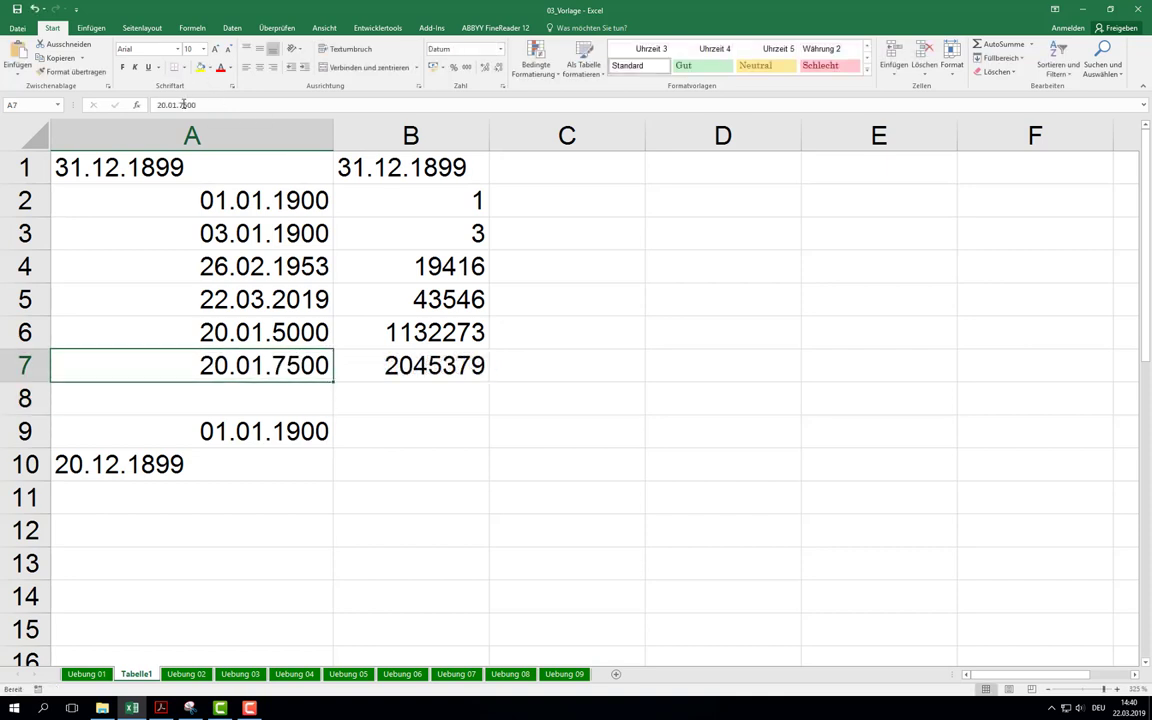
Step: Try the years 10000 and then 1000 in the A7 date
click(196, 105)
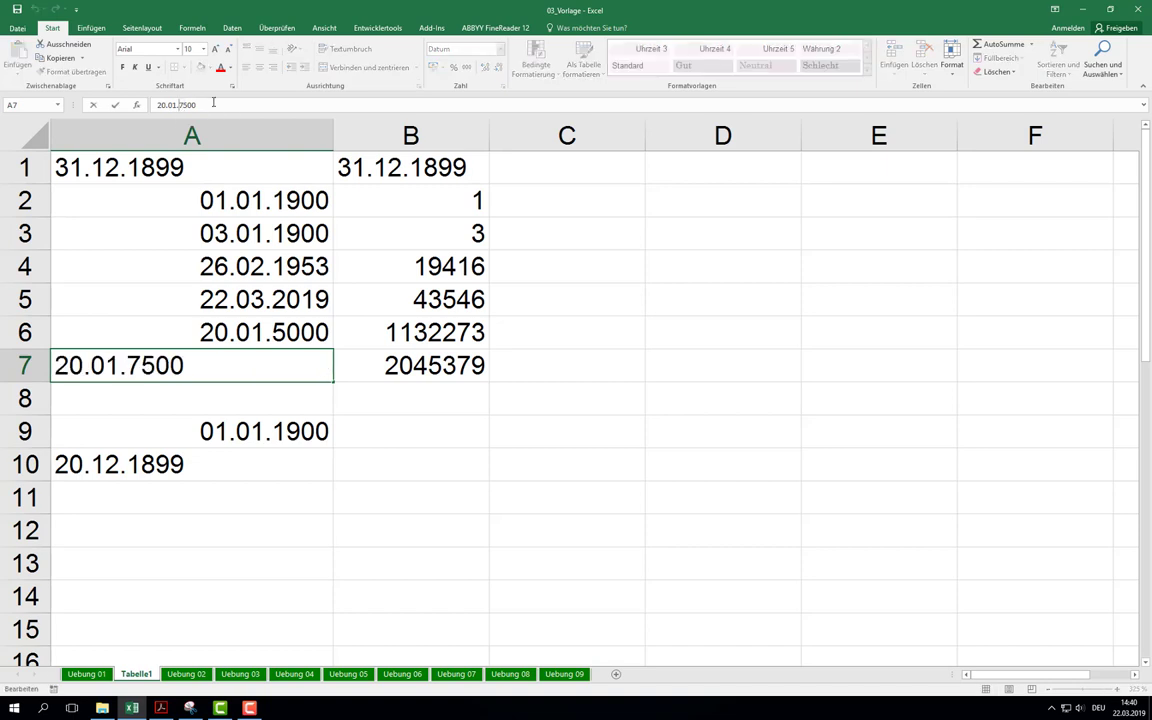
text(10)
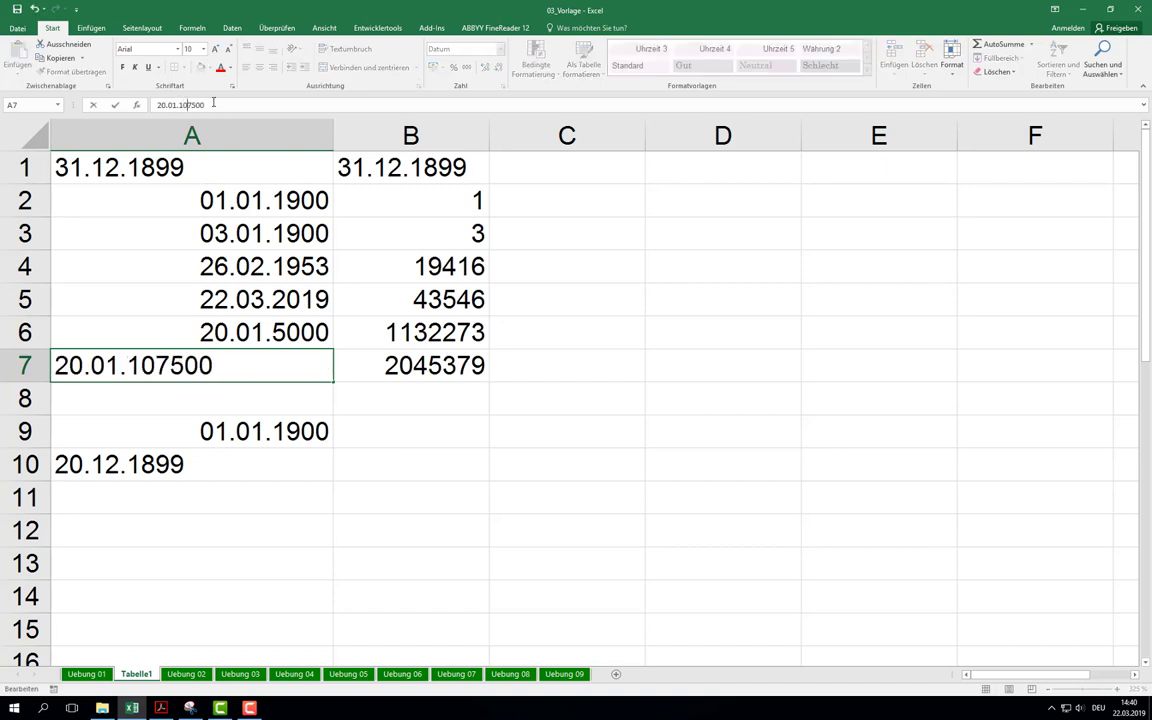
key(Delete)
key(Delete)
text(0)
key(Return)
key(Up)
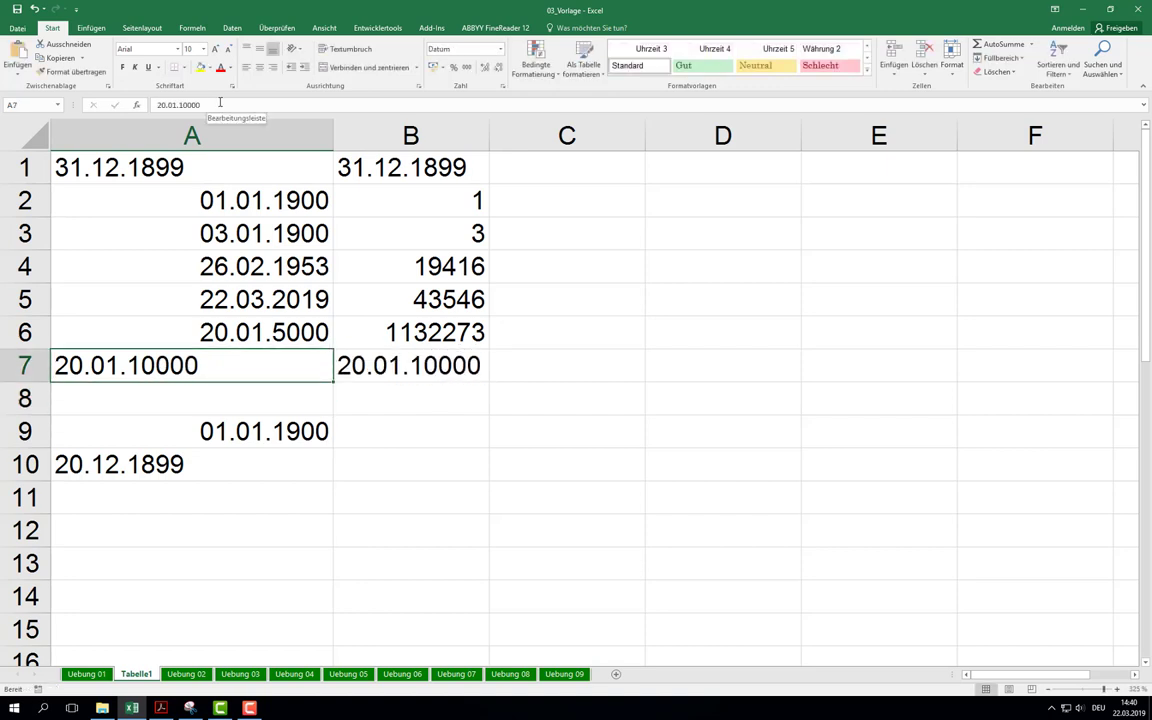
click(178, 104)
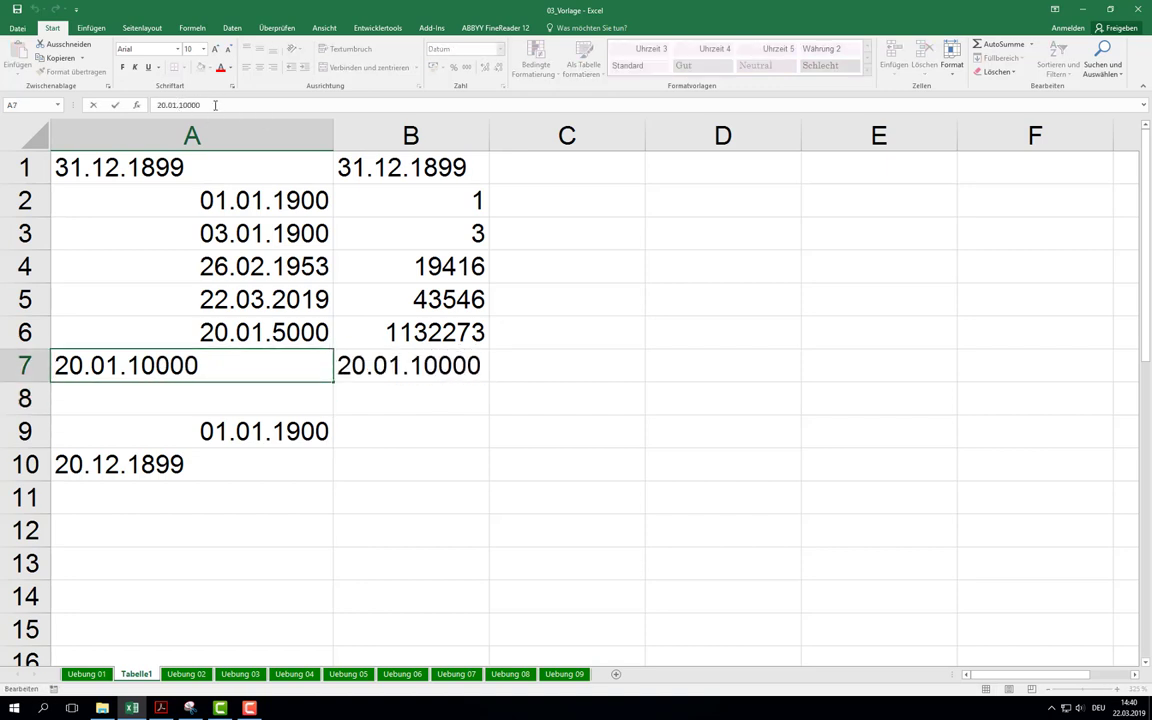
key(BackSpace)
key(Return)
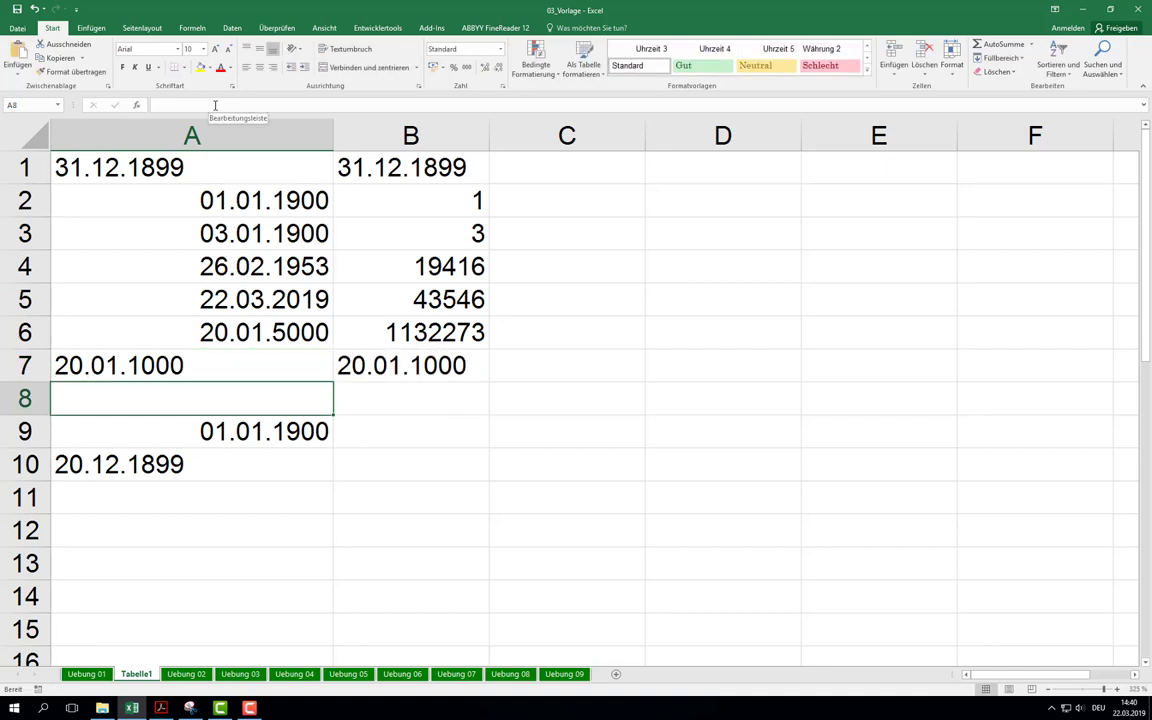
key(Up)
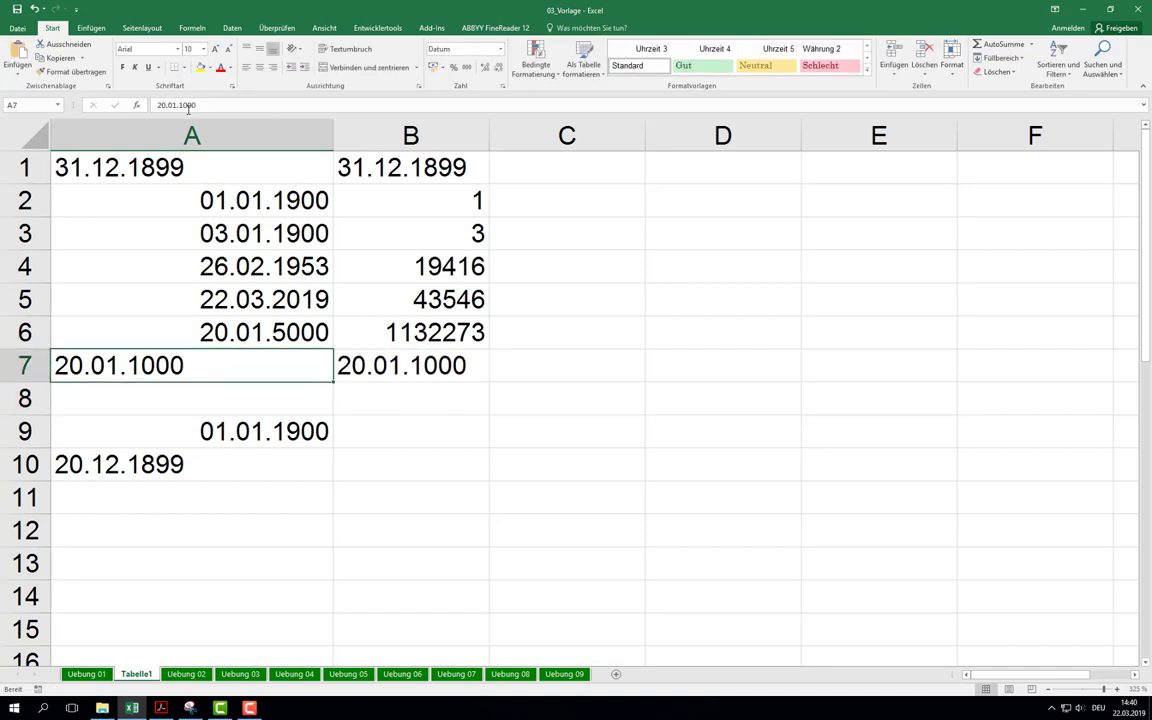
Step: Set A7 to 20.01.9000 so B7 shows serial number 2593243
click(177, 104)
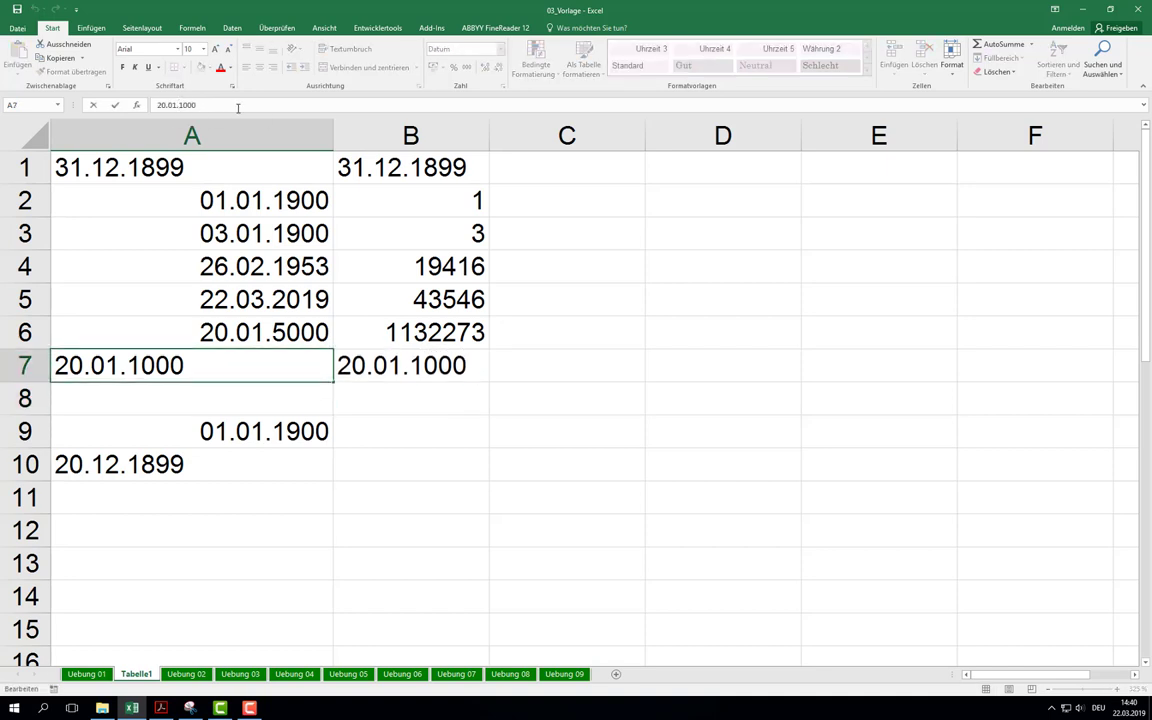
text(9000)
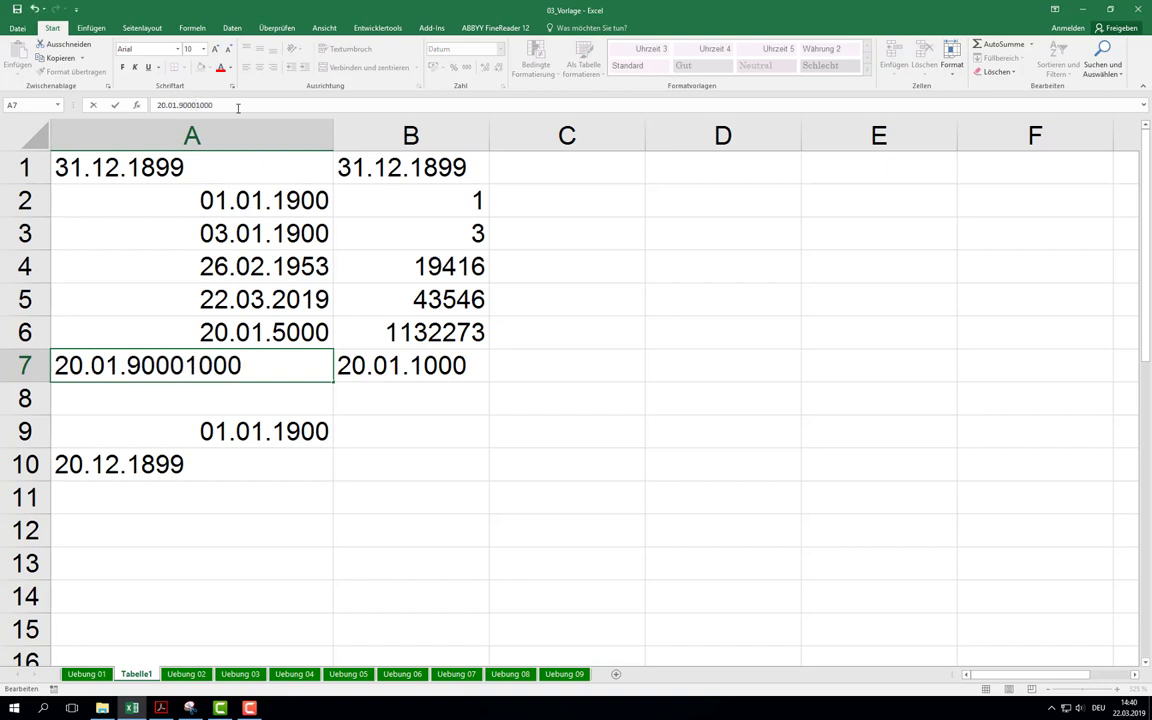
key(Delete)
key(Delete)
key(Delete)
key(Delete)
key(Return)
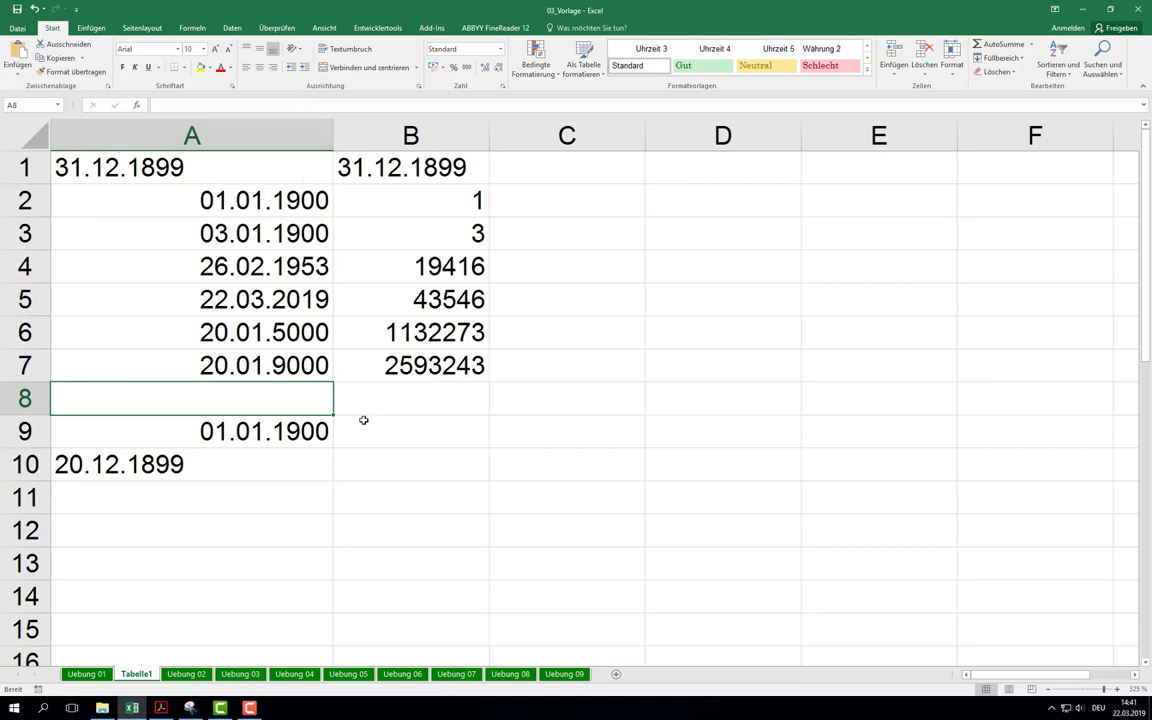
click(300, 368)
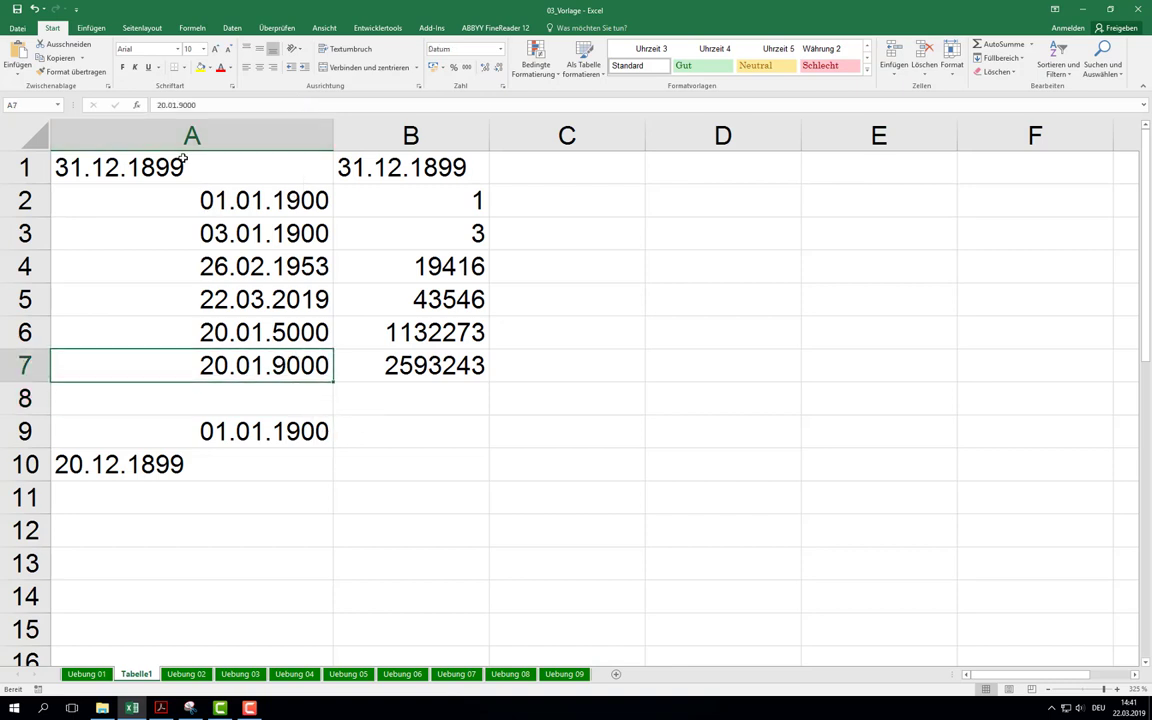
key(Up)
key(Up)
key(Up)
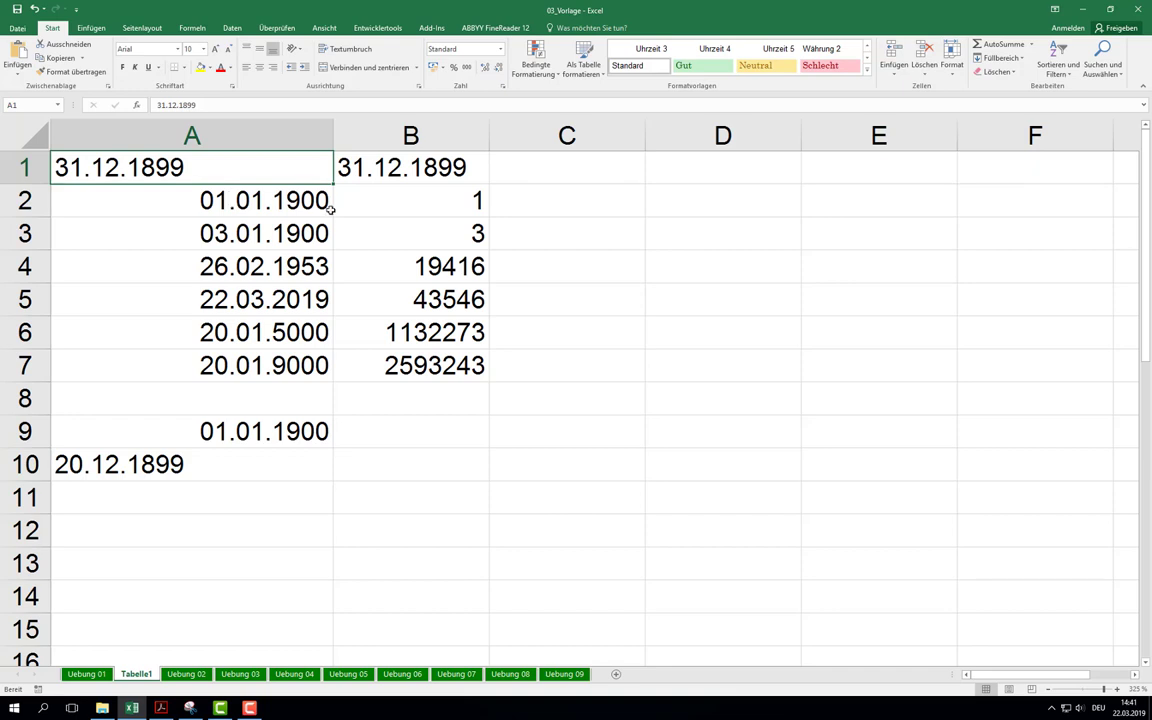
drag(252, 195, 275, 401)
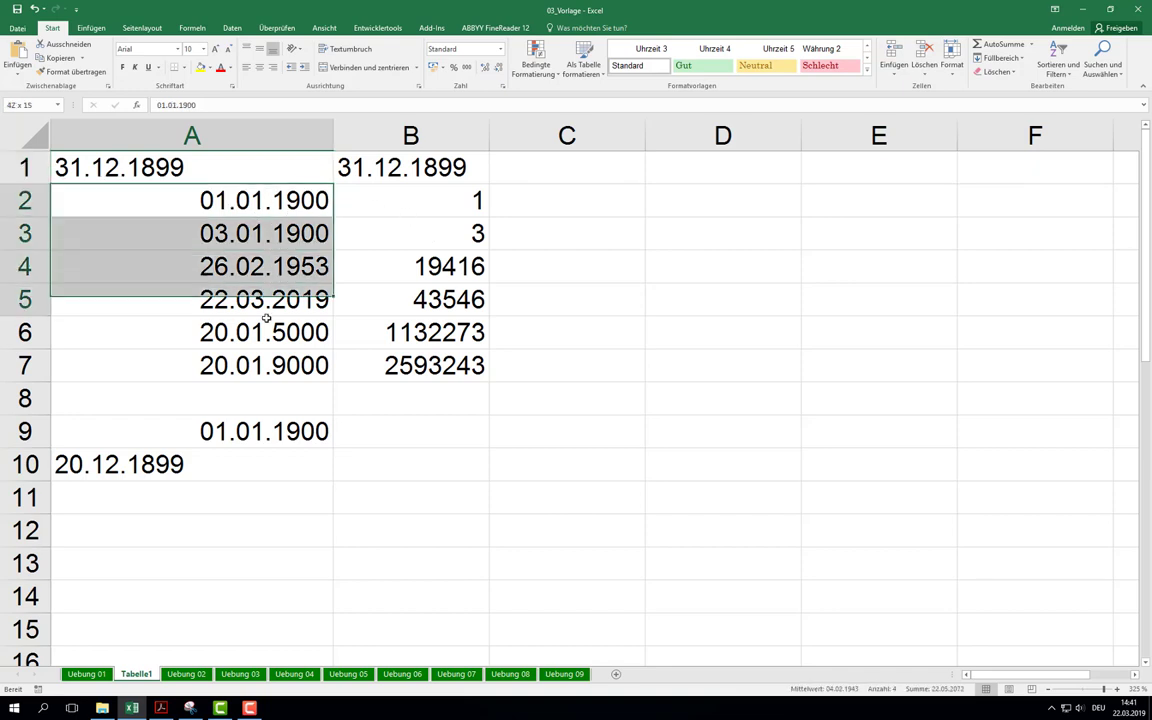
drag(231, 167, 257, 428)
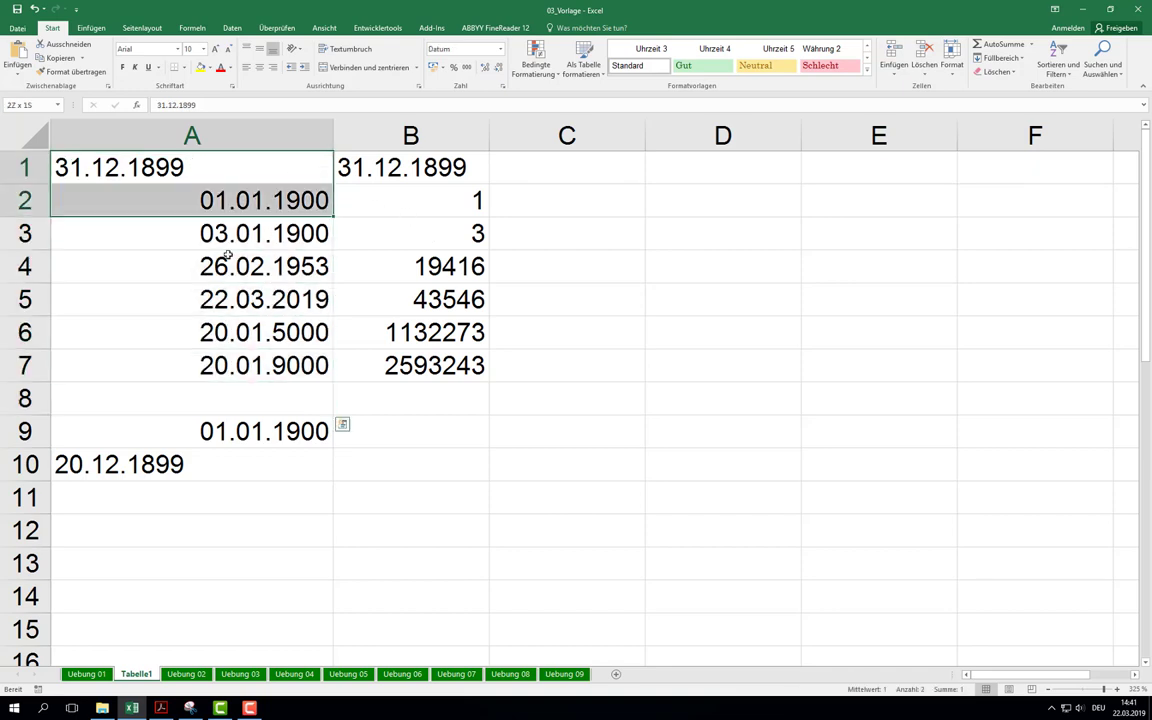
click(500, 48)
click(474, 69)
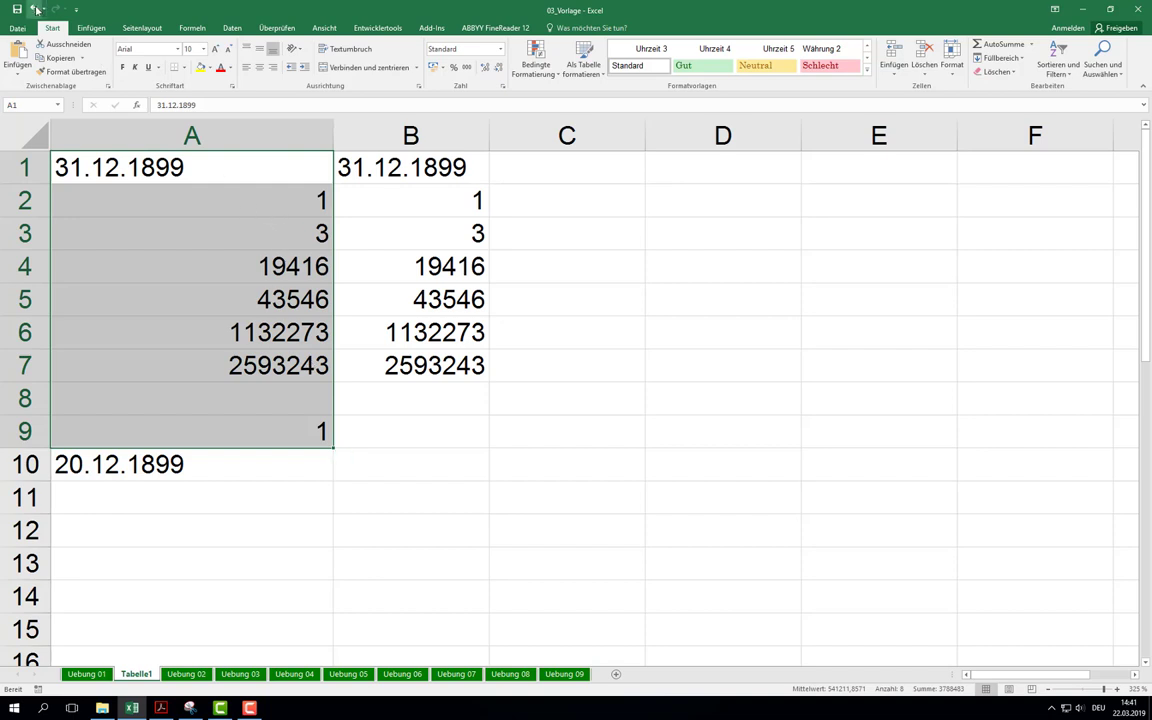
click(33, 9)
click(429, 200)
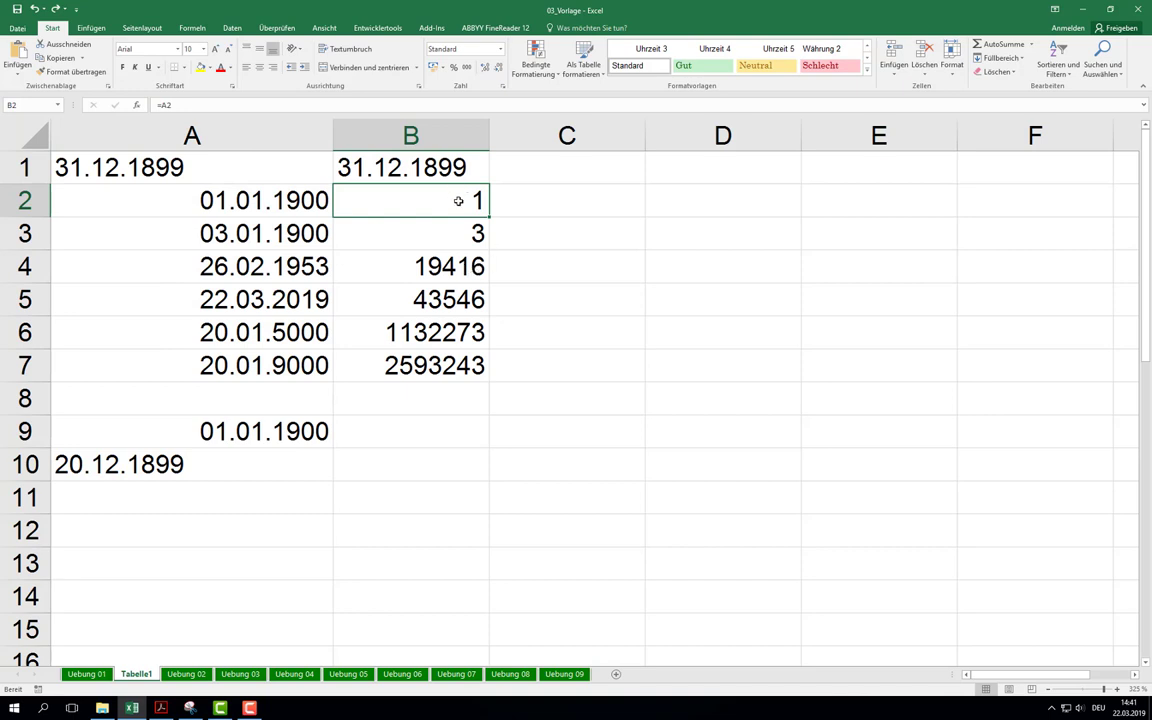
Step: Enter =HEUTE() and move it into A8, showing today's date 22.03.2019
click(456, 234)
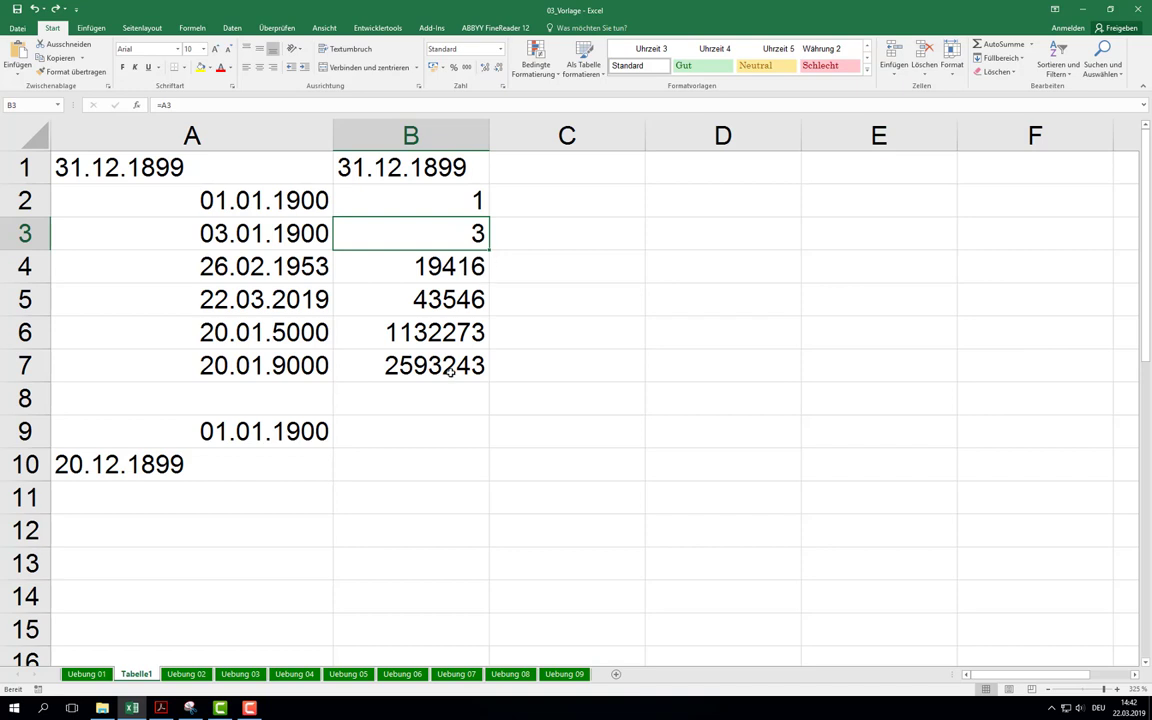
click(388, 402)
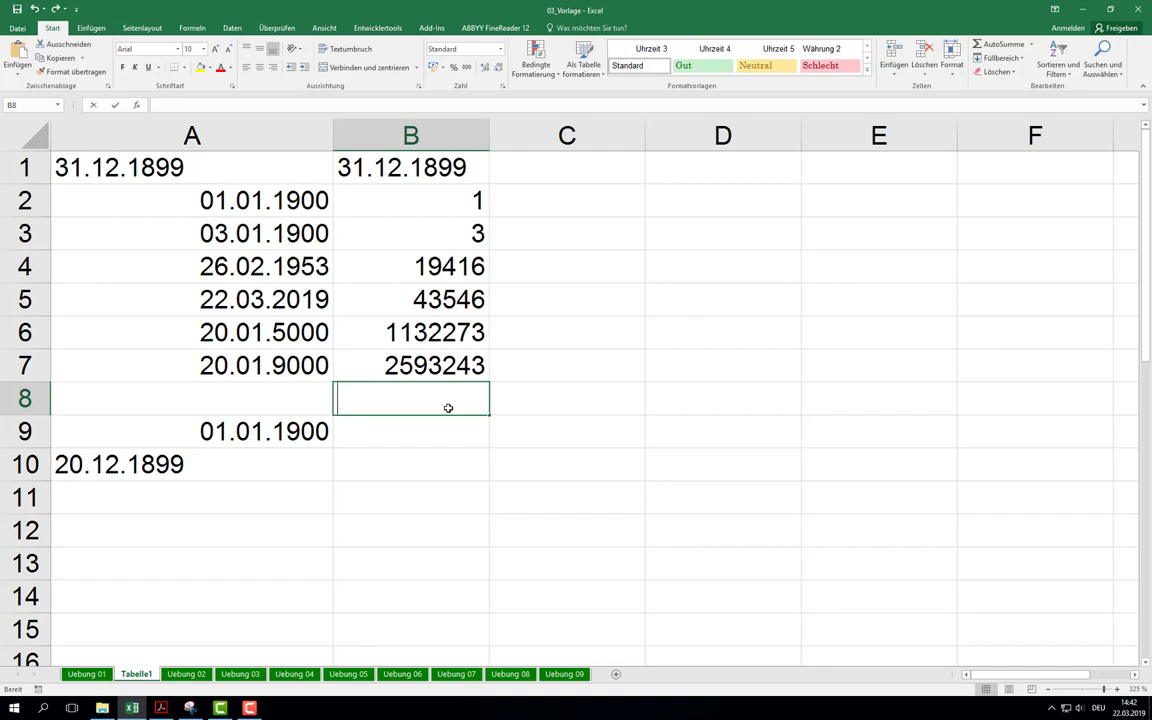
text(=he)
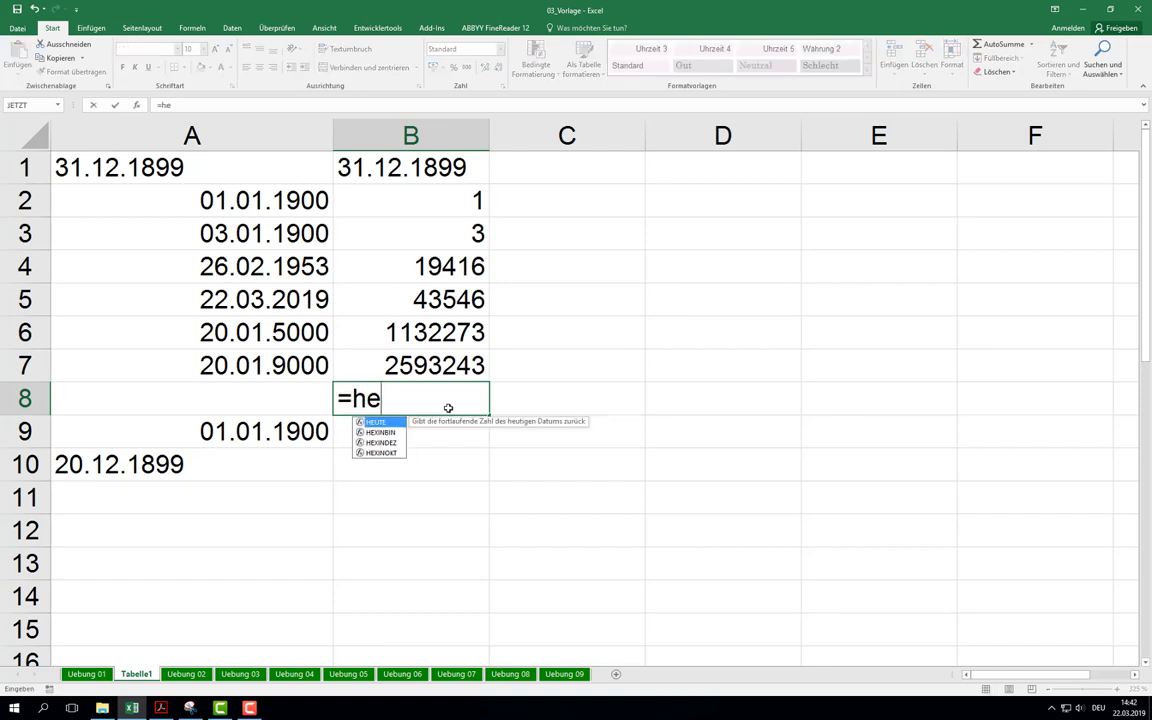
text(ute()
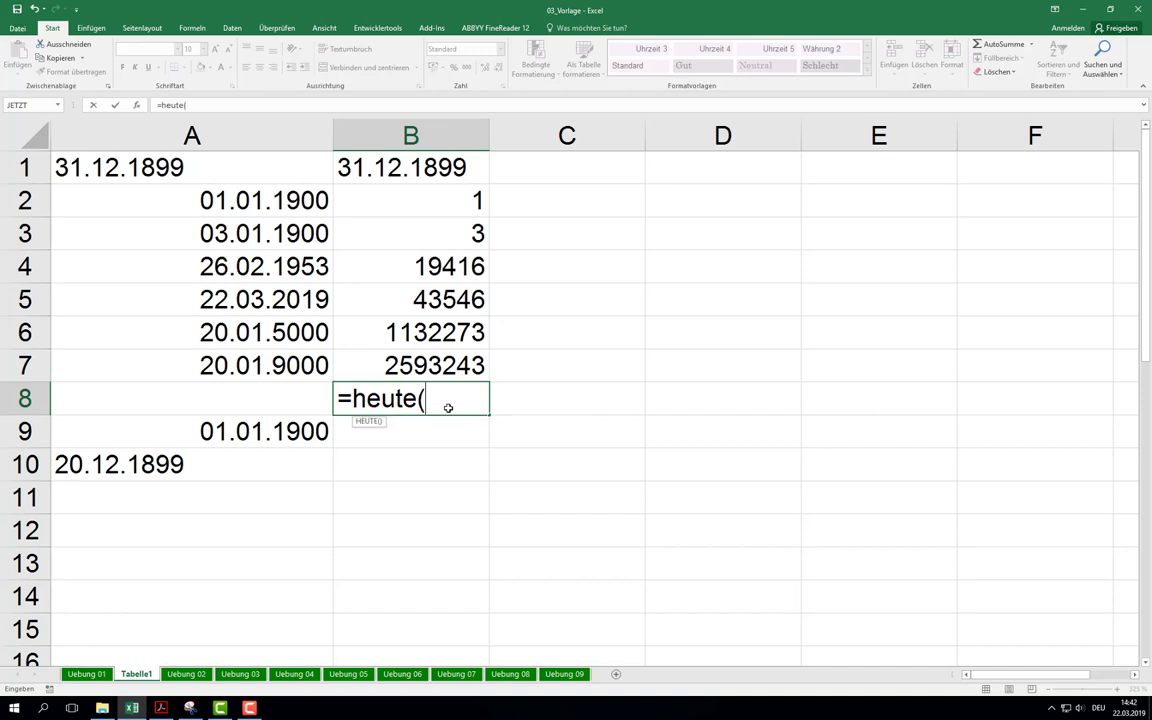
text())
key(BackSpace)
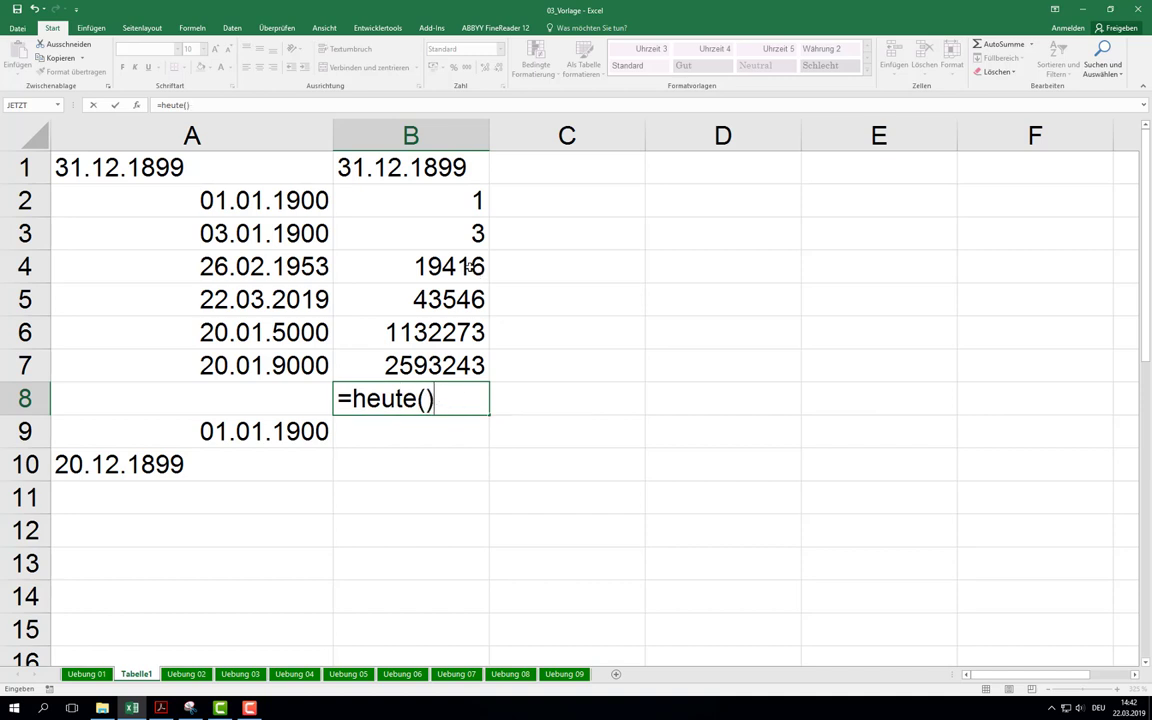
key(Return)
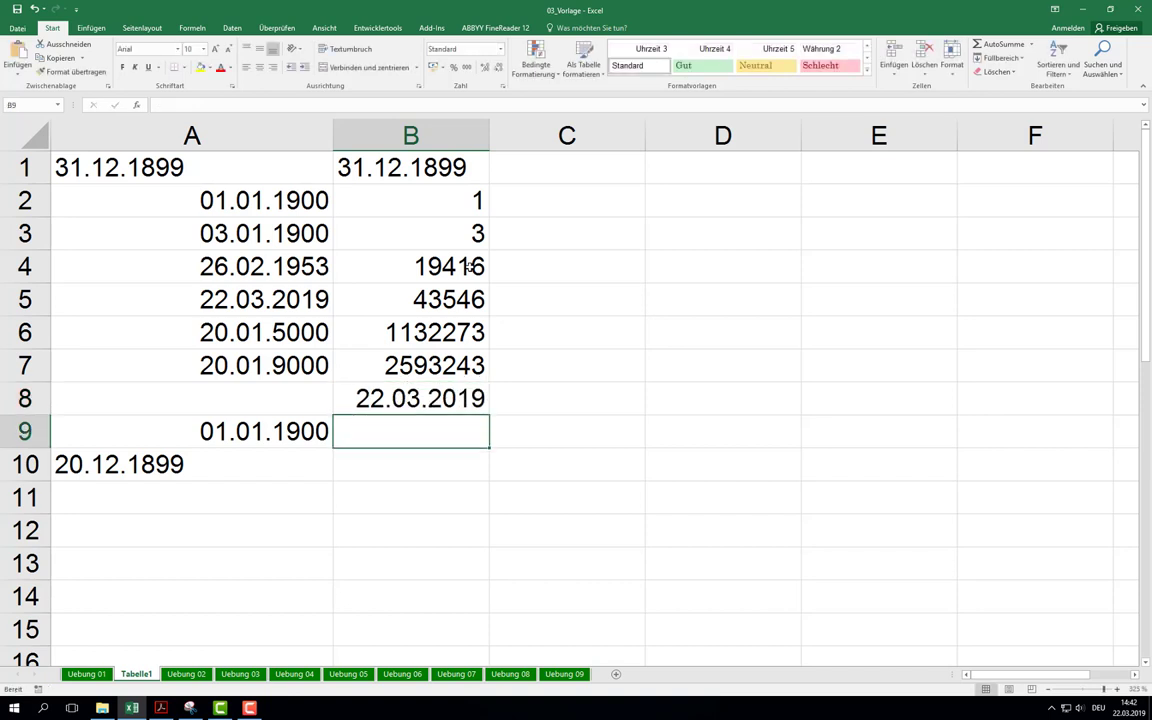
click(440, 400)
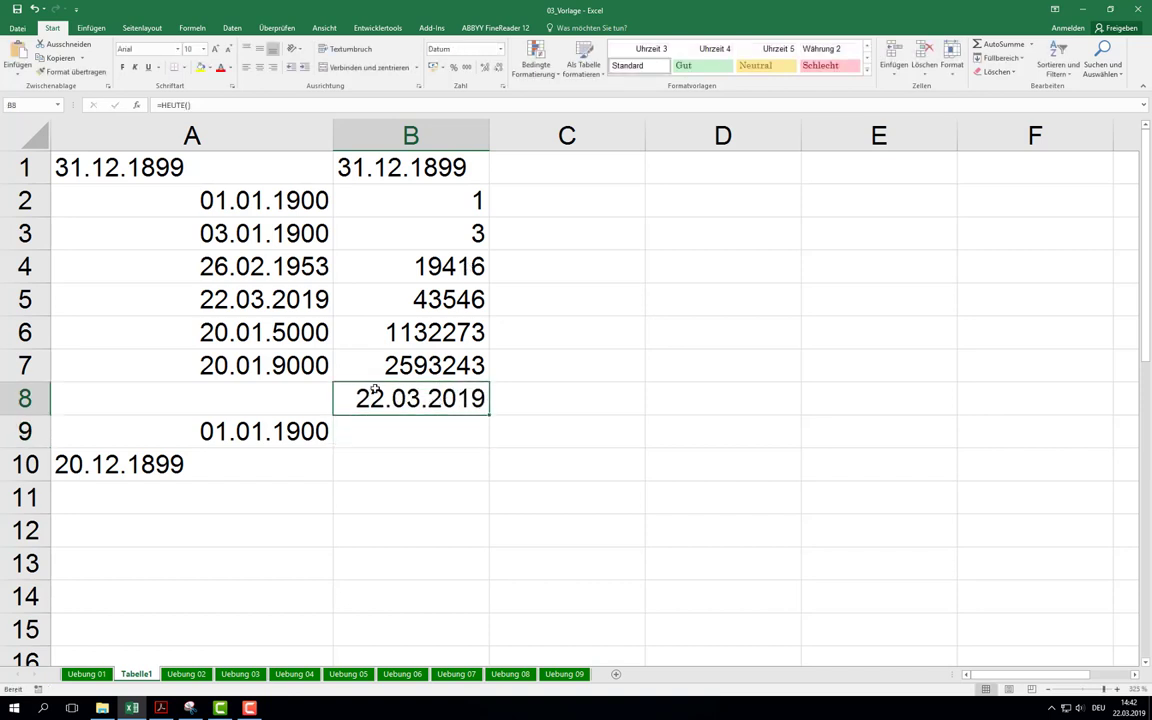
drag(334, 392, 321, 392)
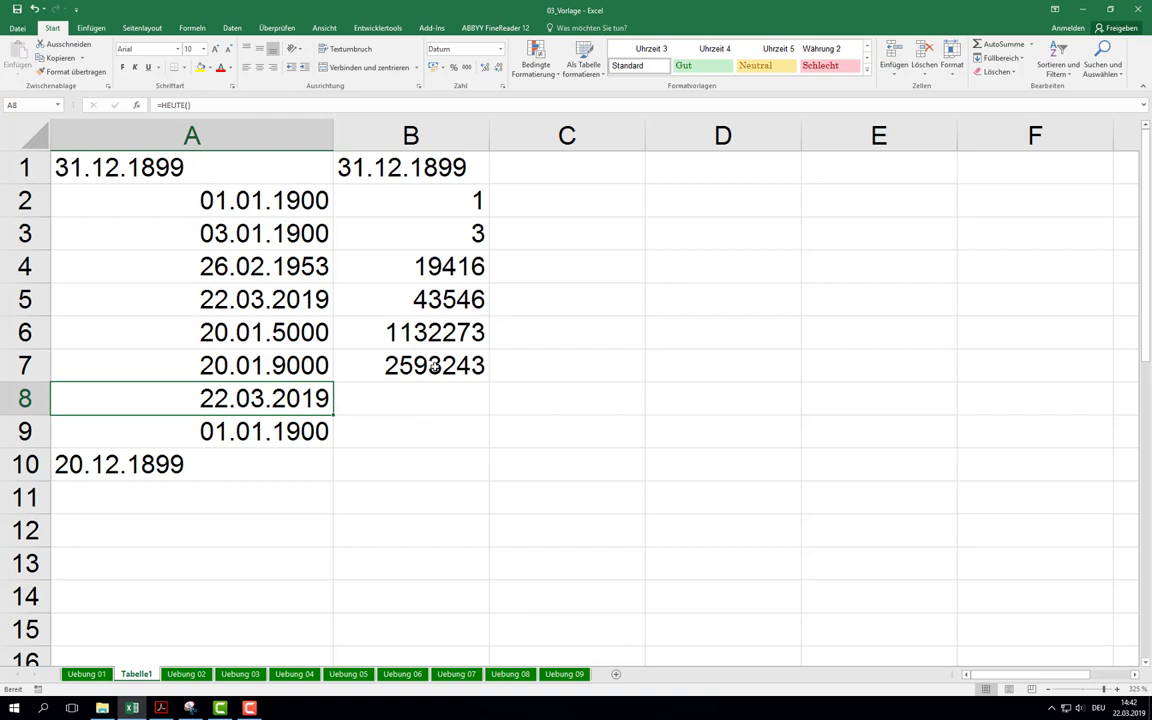
Step: Fill B7's formula down to B8 so it shows serial number 43546
click(390, 336)
drag(482, 400, 488, 410)
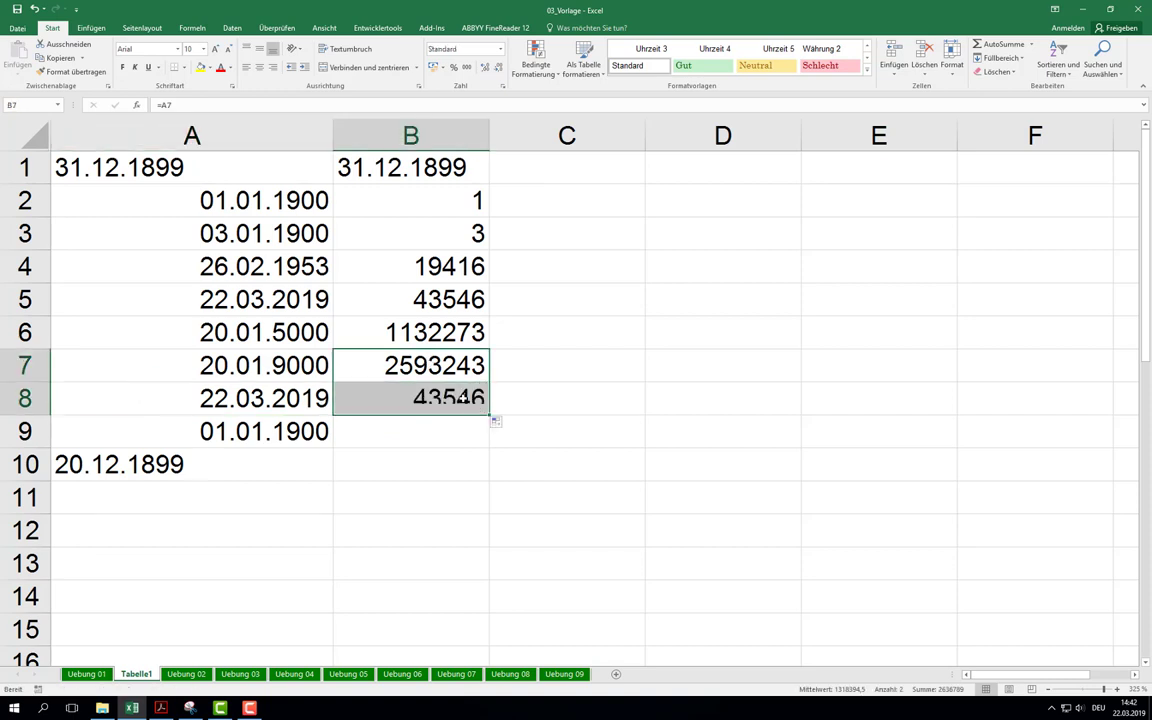
click(488, 410)
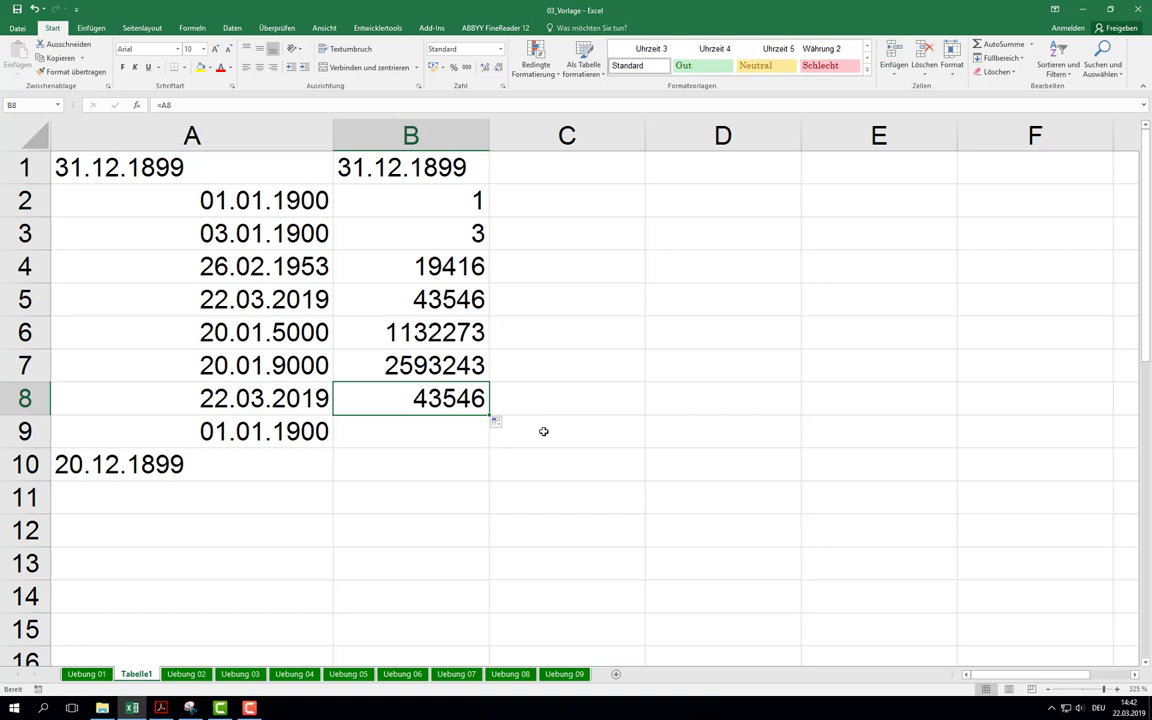
click(245, 430)
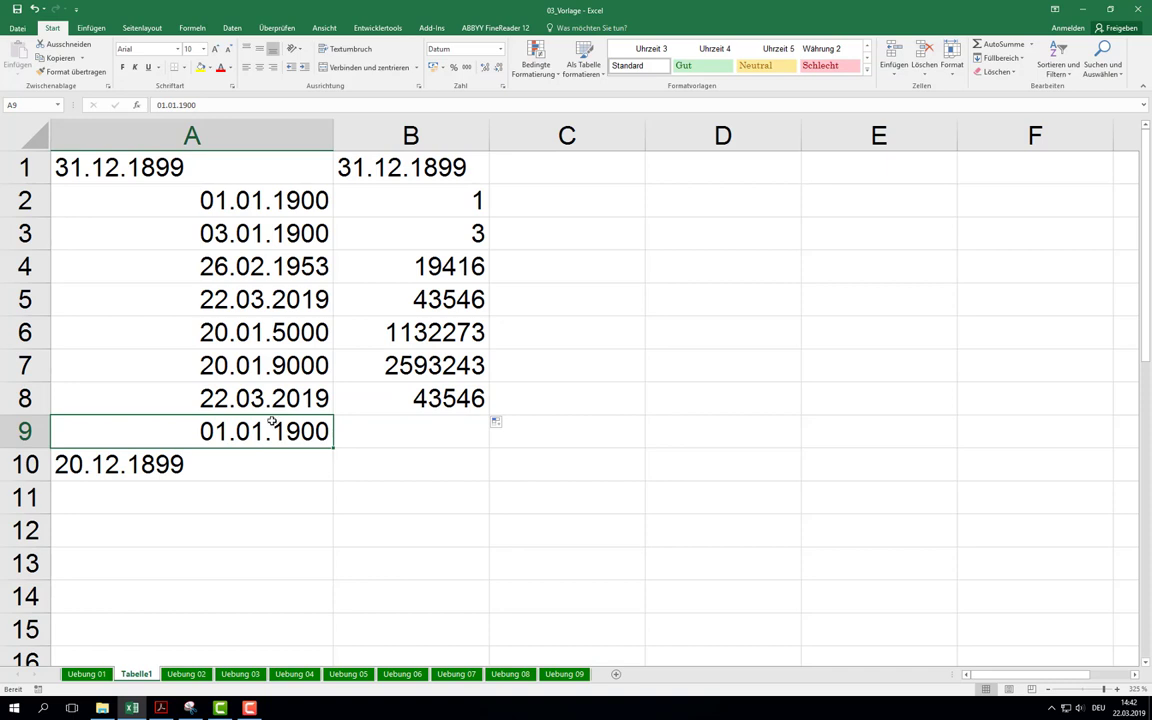
Step: Switch to the Uebung 03 sheet, zoom out, and select the range A4:AA48
click(192, 672)
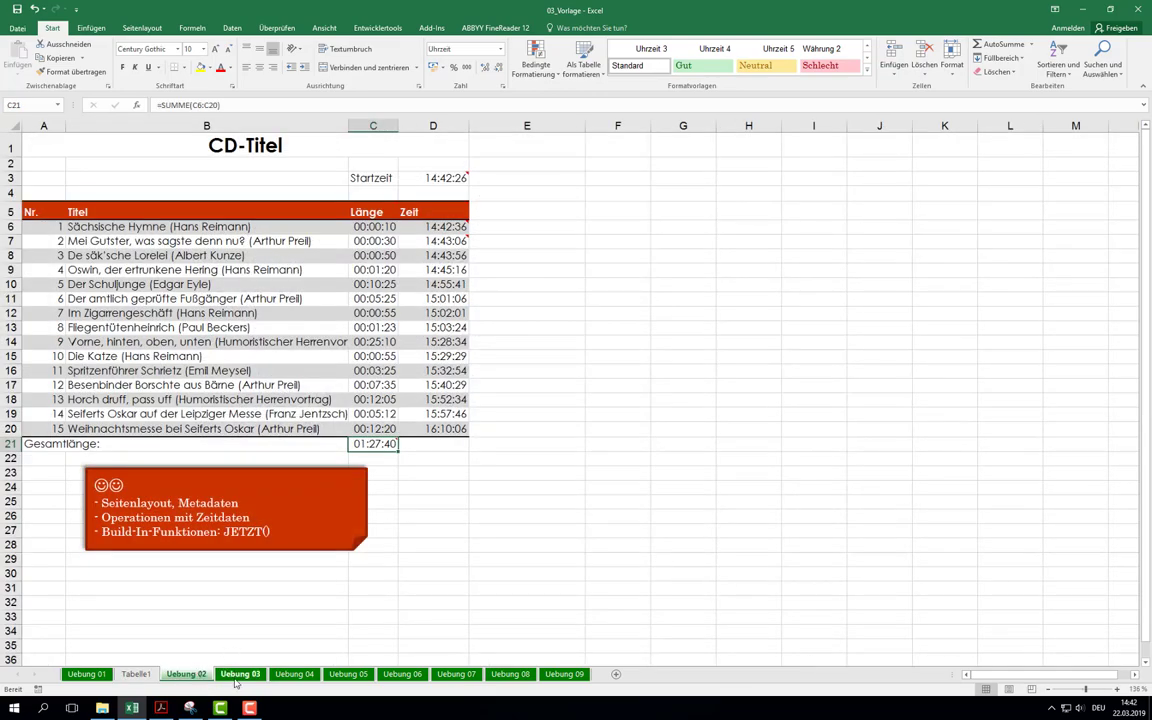
click(240, 673)
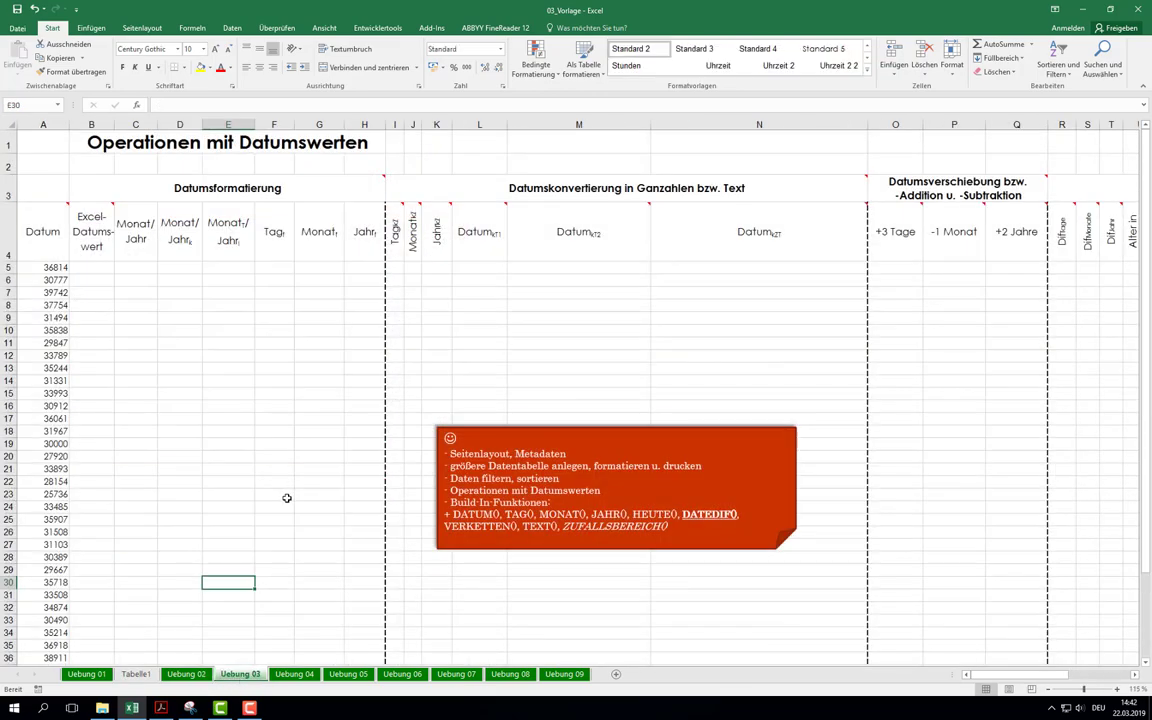
ctrl+scroll(286, 498, down, 2)
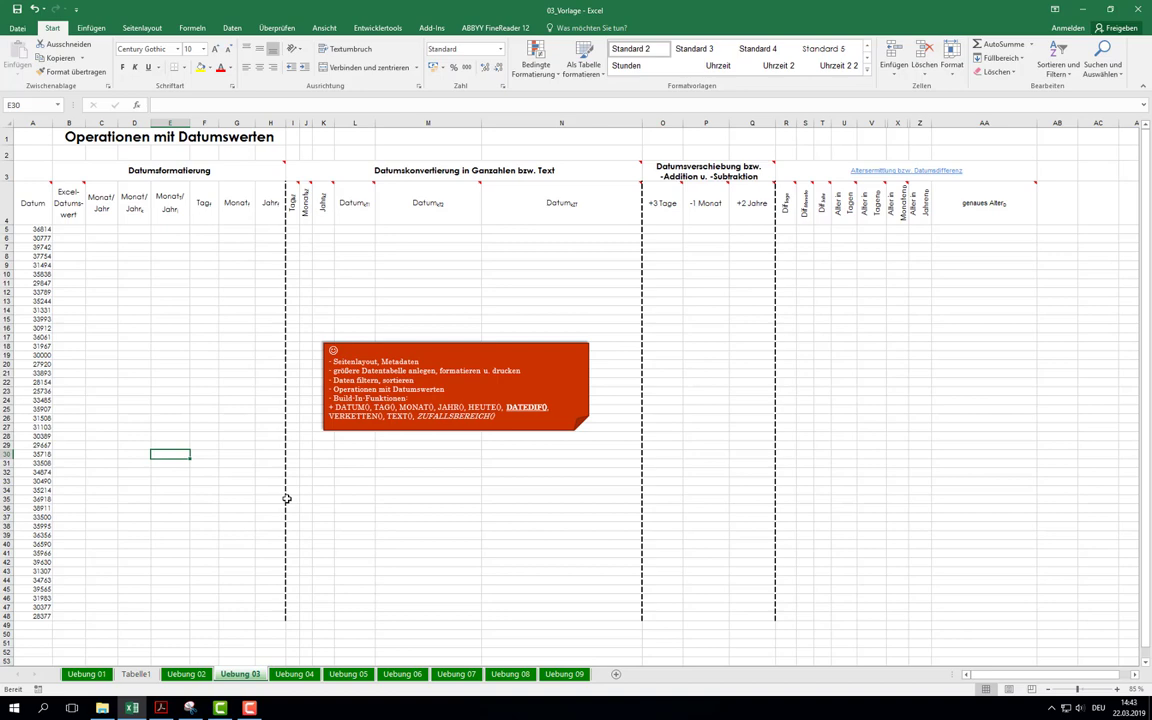
scroll(275, 483, down, 1)
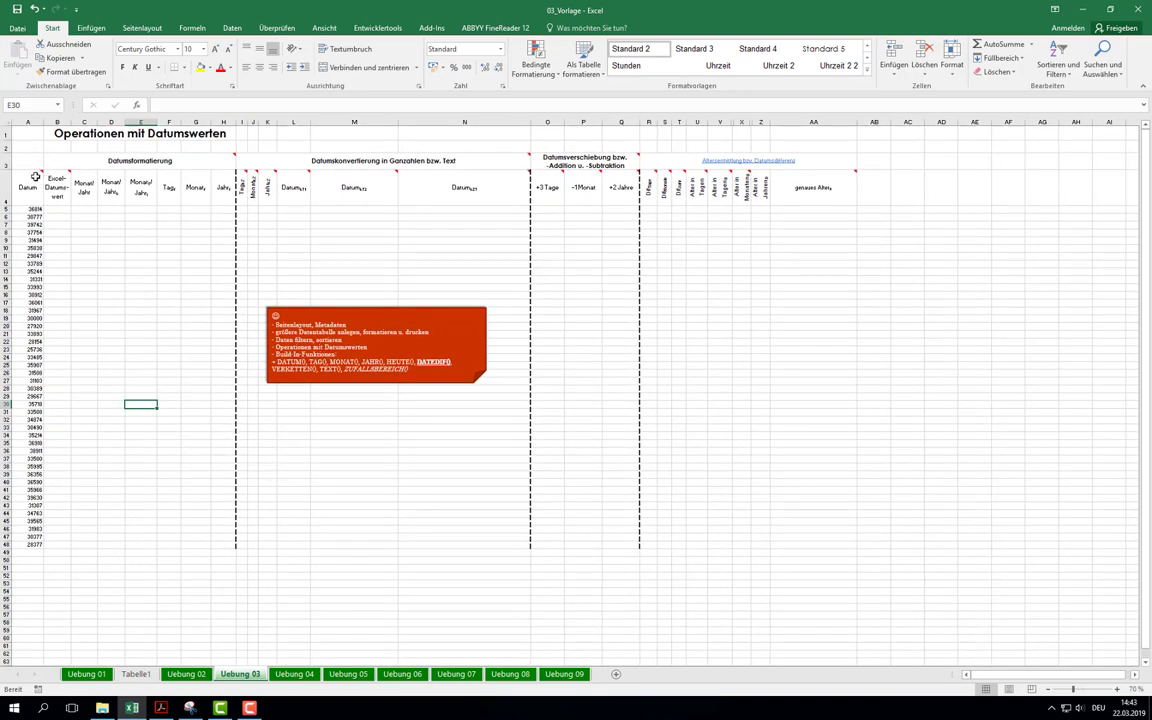
drag(27, 187, 170, 187)
drag(253, 219, 581, 246)
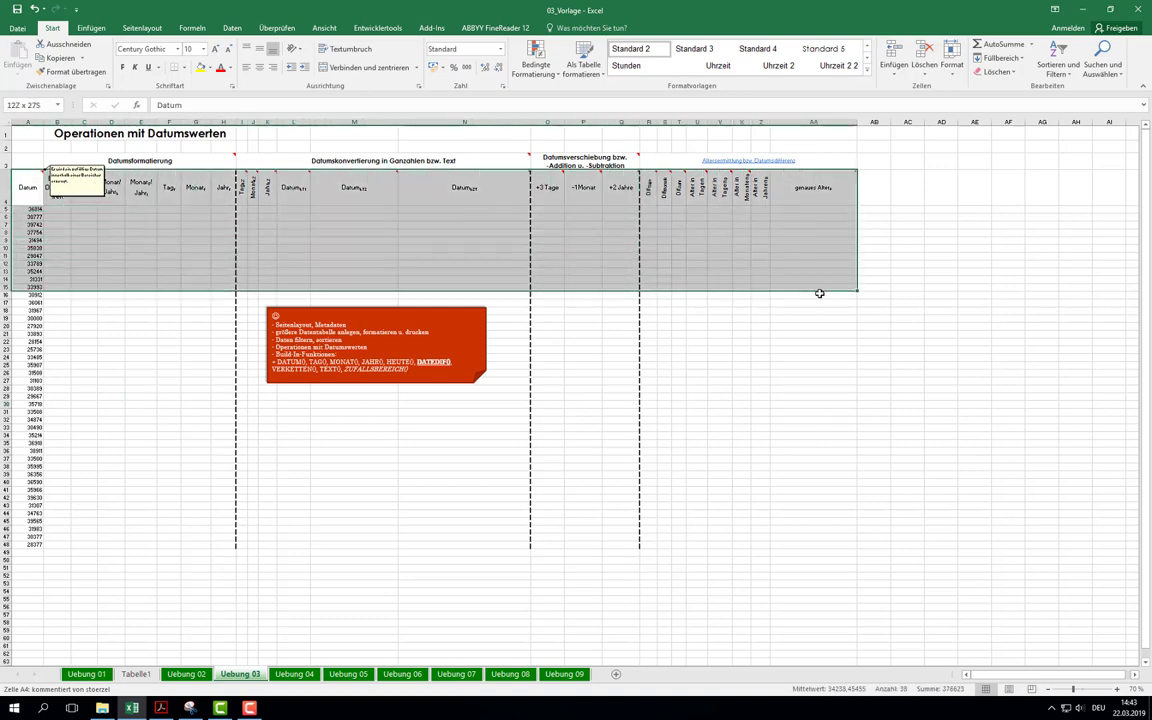
mouse_move(581, 246)
mouse_down()
mouse_move(813, 450)
mouse_move(826, 541)
mouse_up()
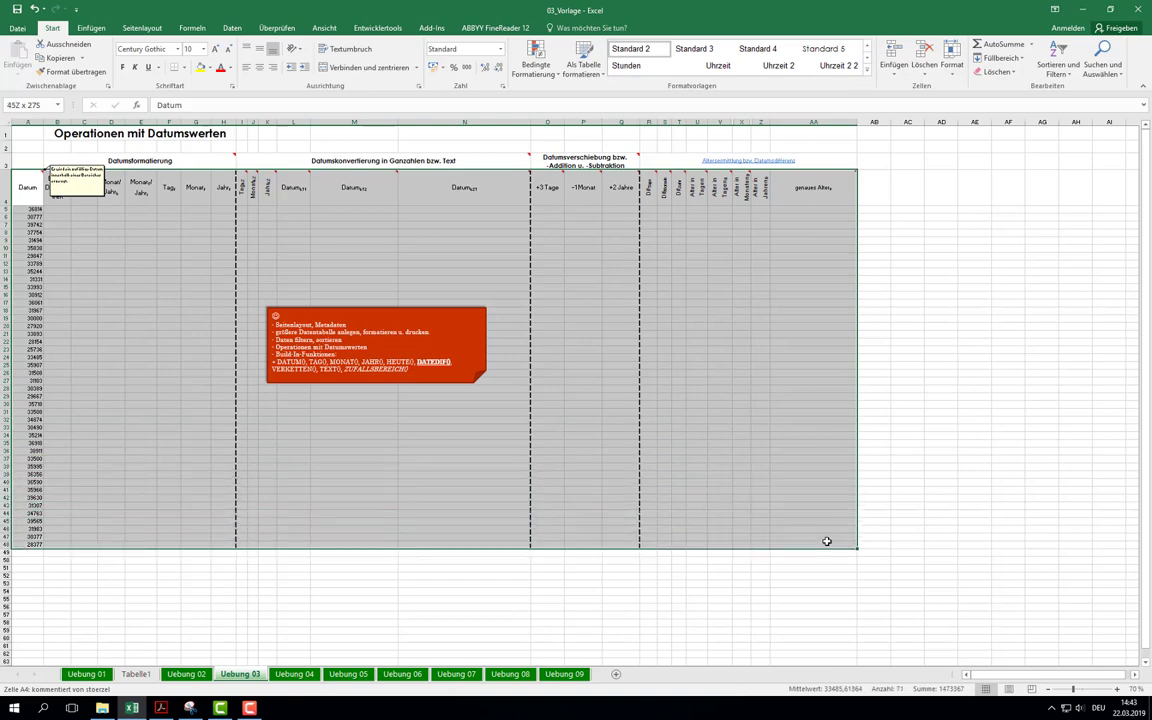
drag(826, 541, 826, 541)
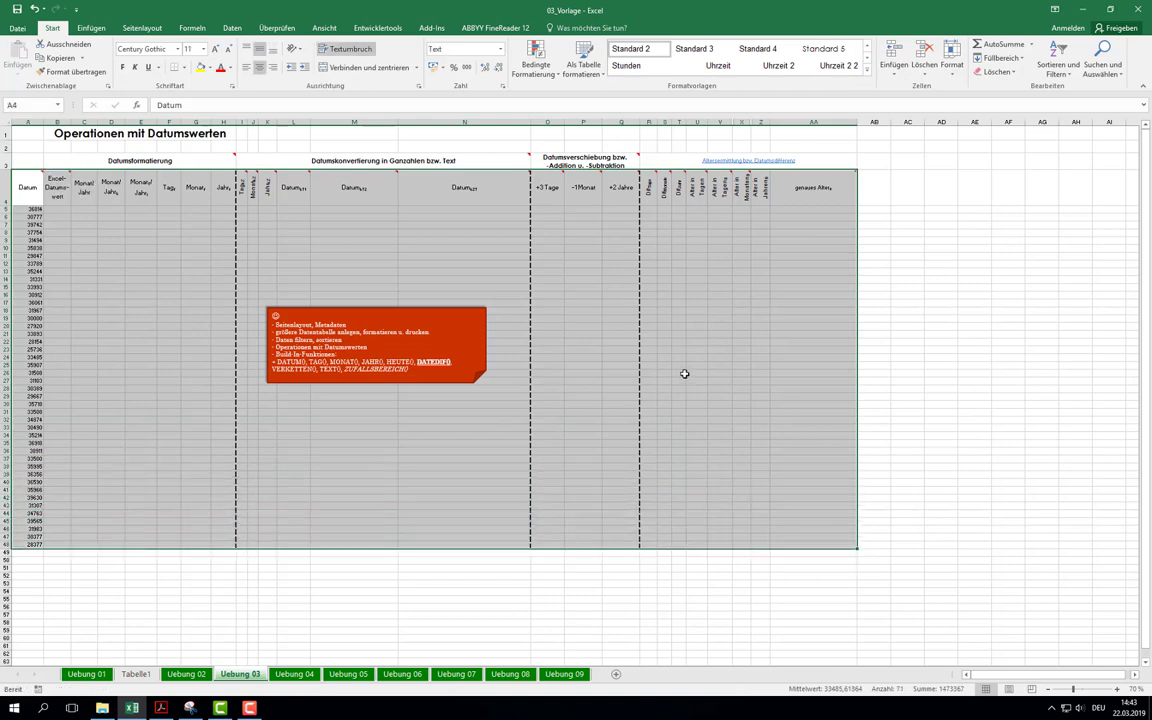
Step: Insert a table with headers from A4:AA48, creating Tabelle3
click(91, 28)
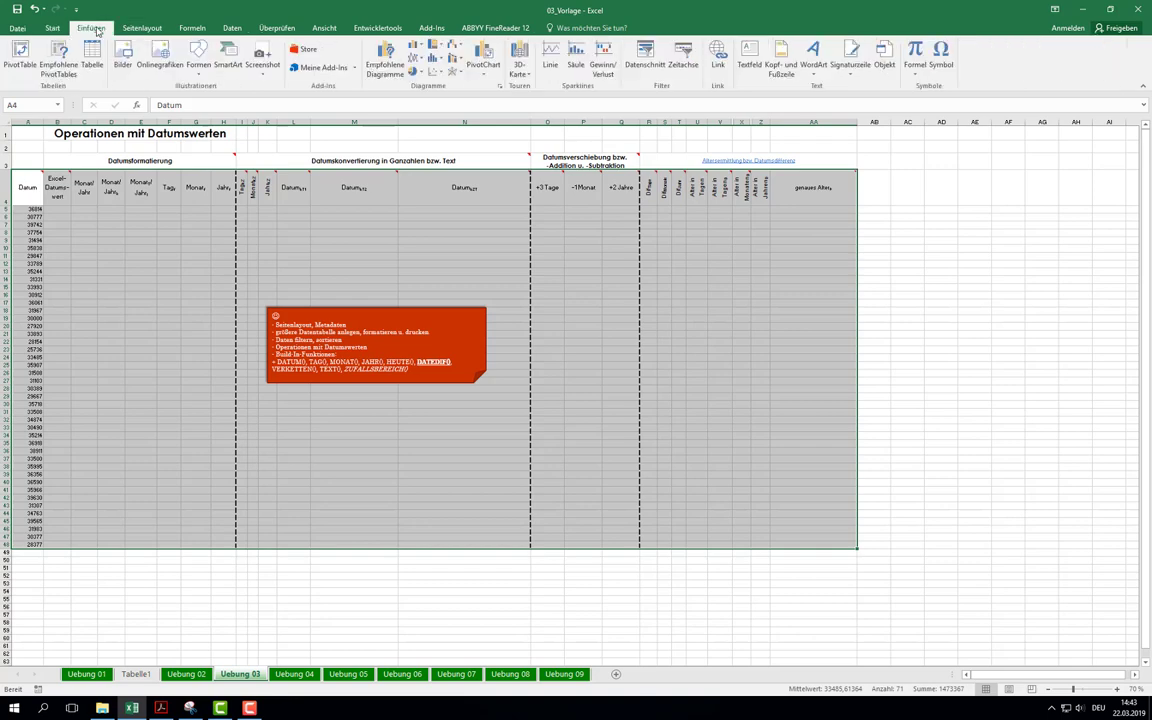
click(92, 55)
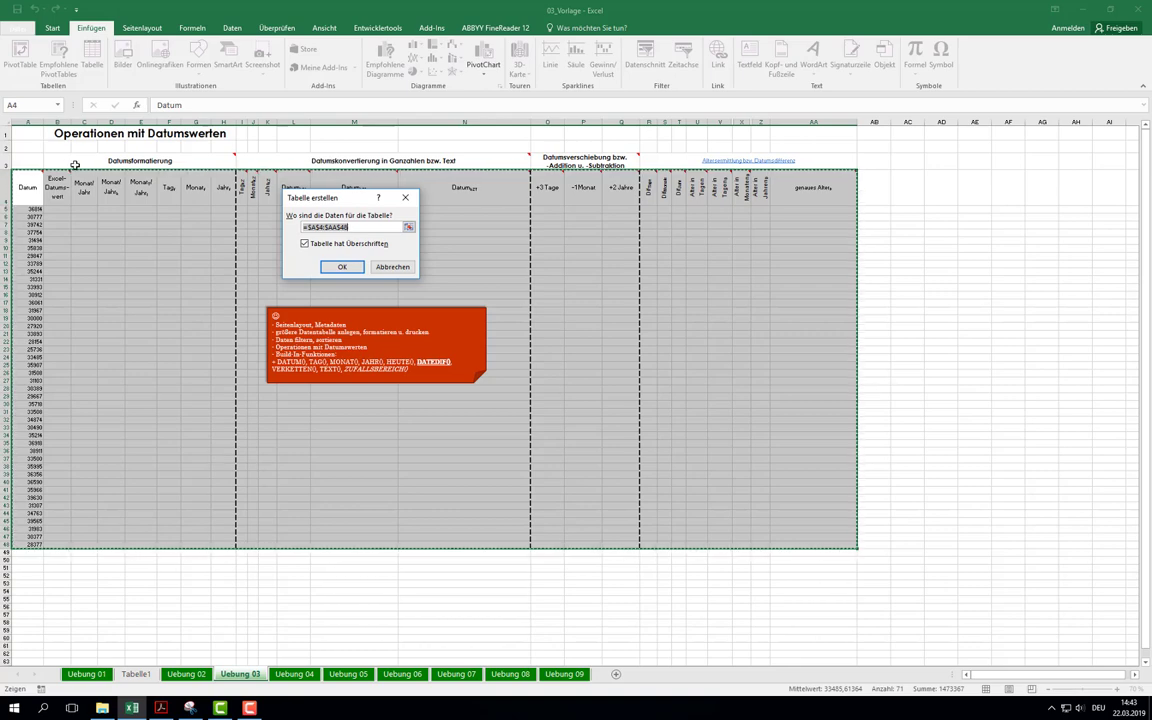
click(341, 267)
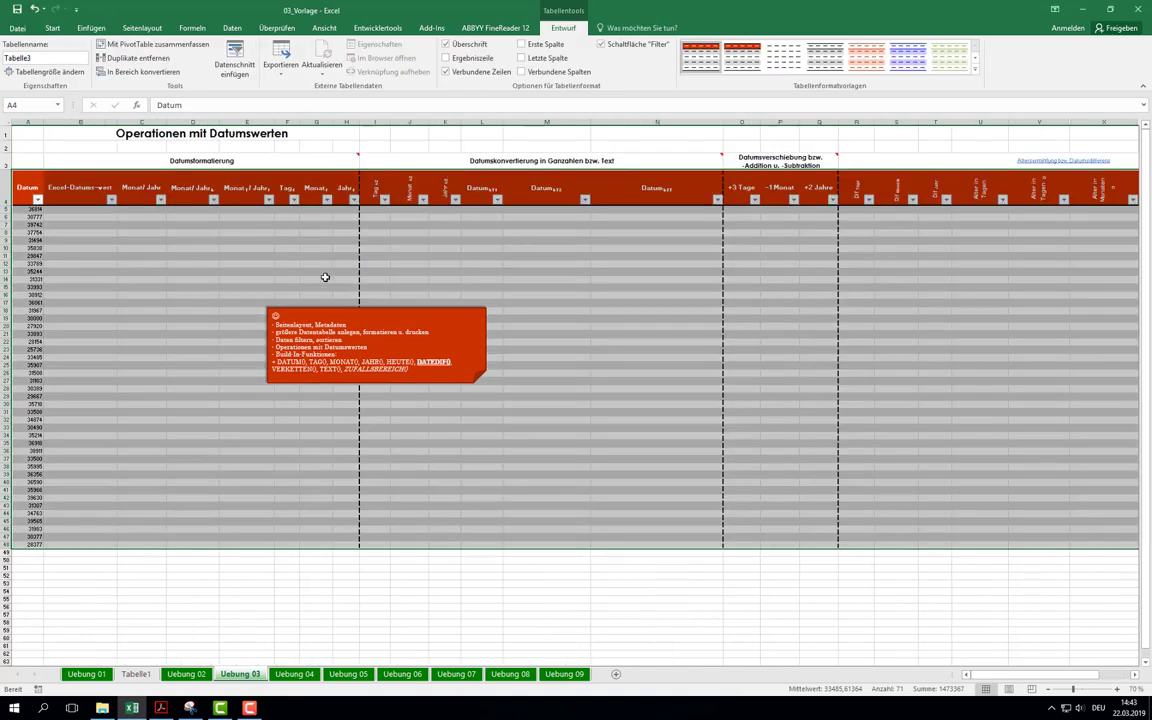
click(143, 242)
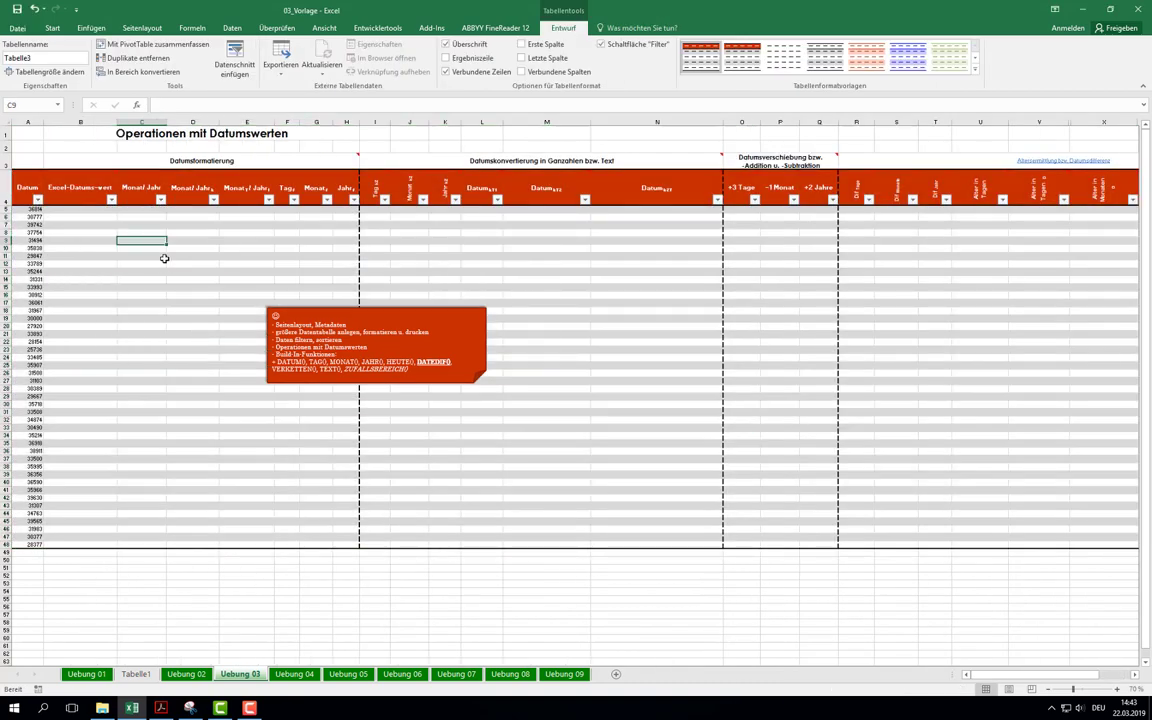
Step: Return to the top-left of the sheet and select rows 10 through 44
ctrl+scroll(64, 280, up, 1)
ctrl+scroll(66, 282, up, 2)
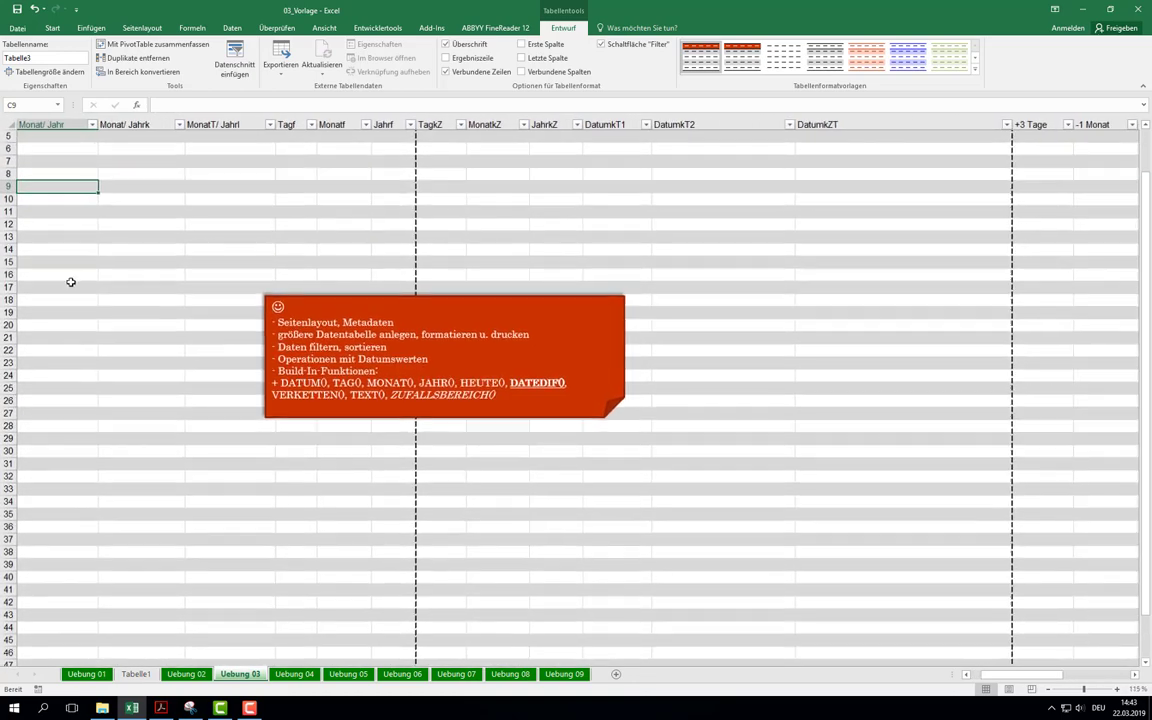
scroll(69, 285, left, 2)
scroll(518, 360, left, 1)
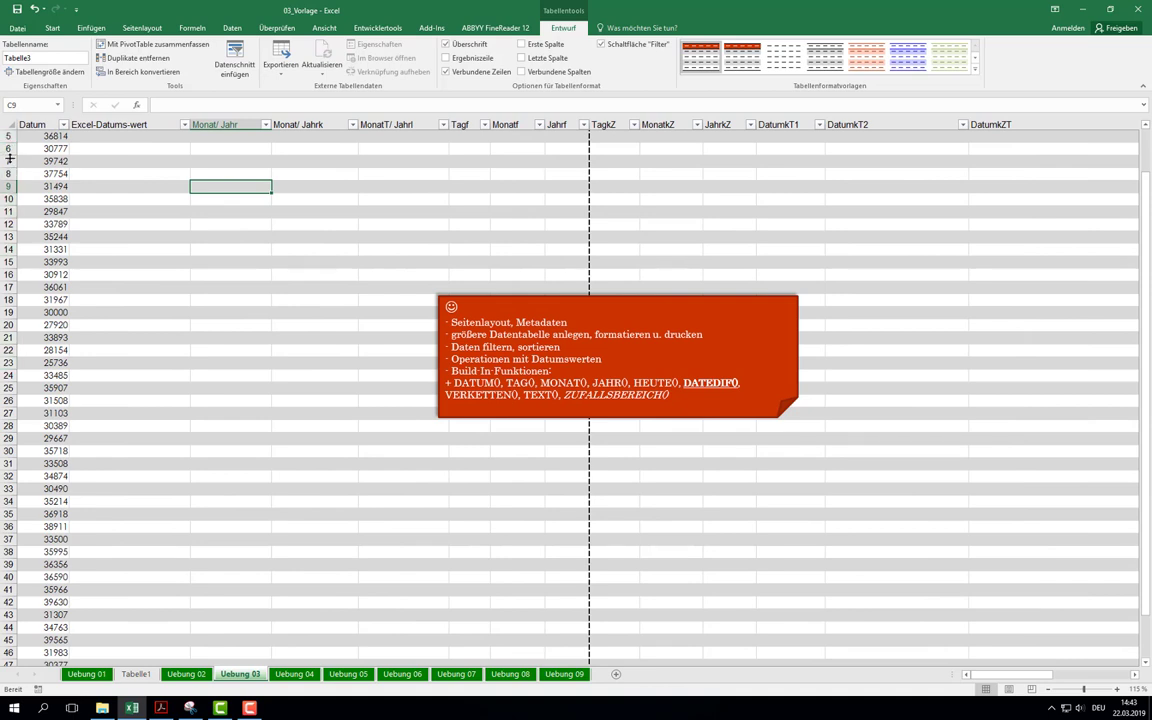
mouse_move(8, 198)
mouse_down()
mouse_move(4, 662)
mouse_move(4, 590)
mouse_up()
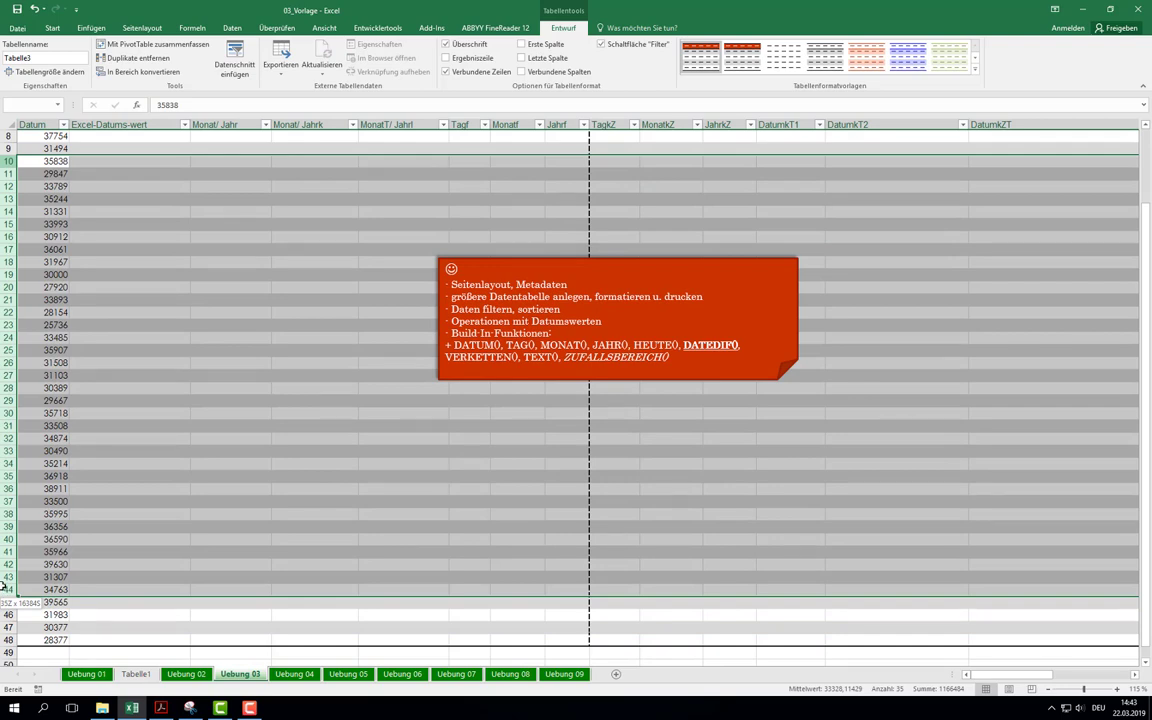
drag(4, 588, 4, 590)
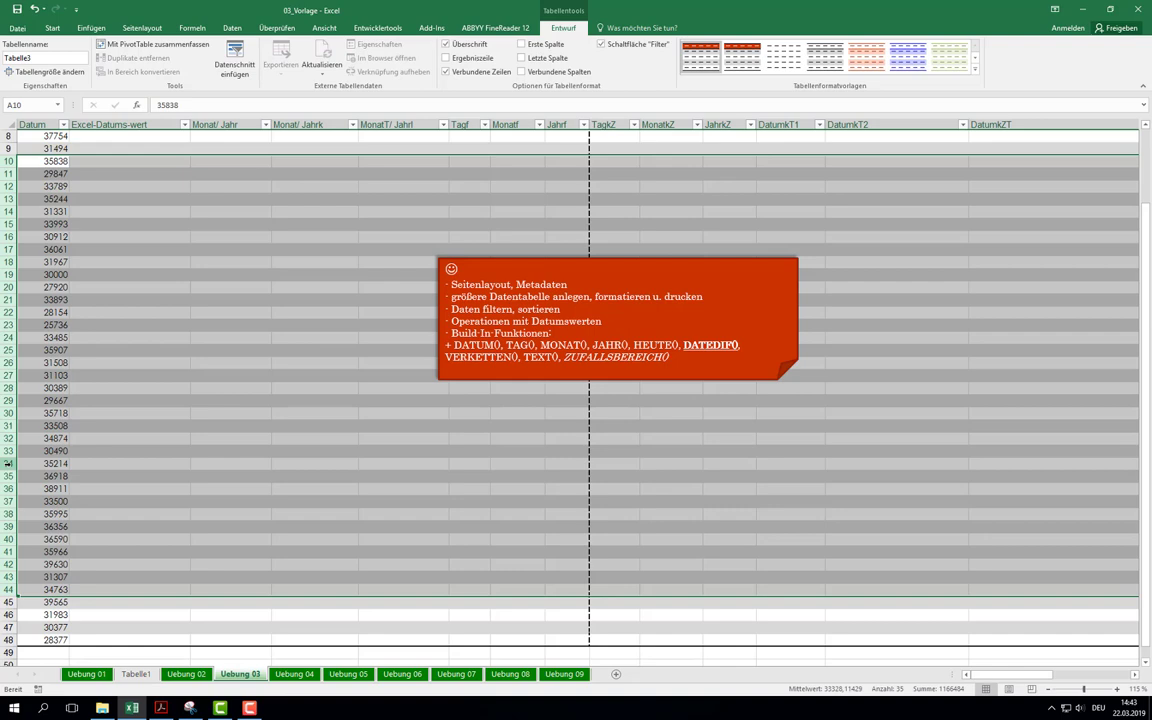
Step: Hide rows 10–44 with Ausblenden, undo a trial Einblenden, then select cell B2
right_click(7, 464)
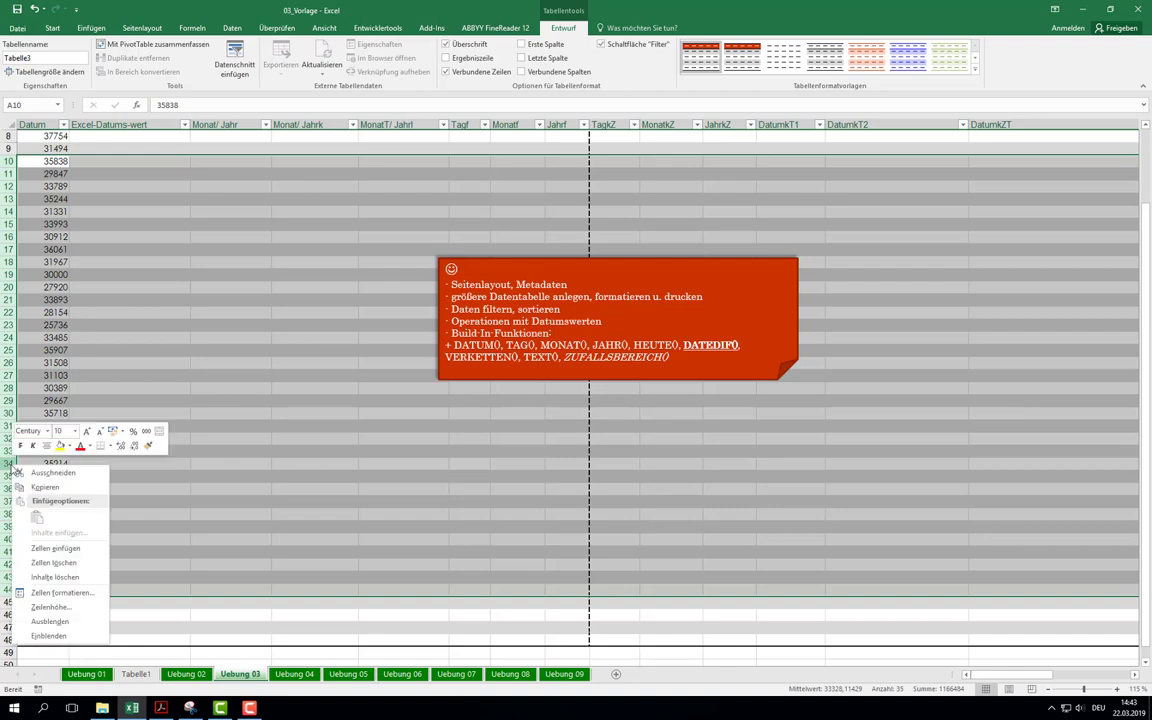
click(54, 622)
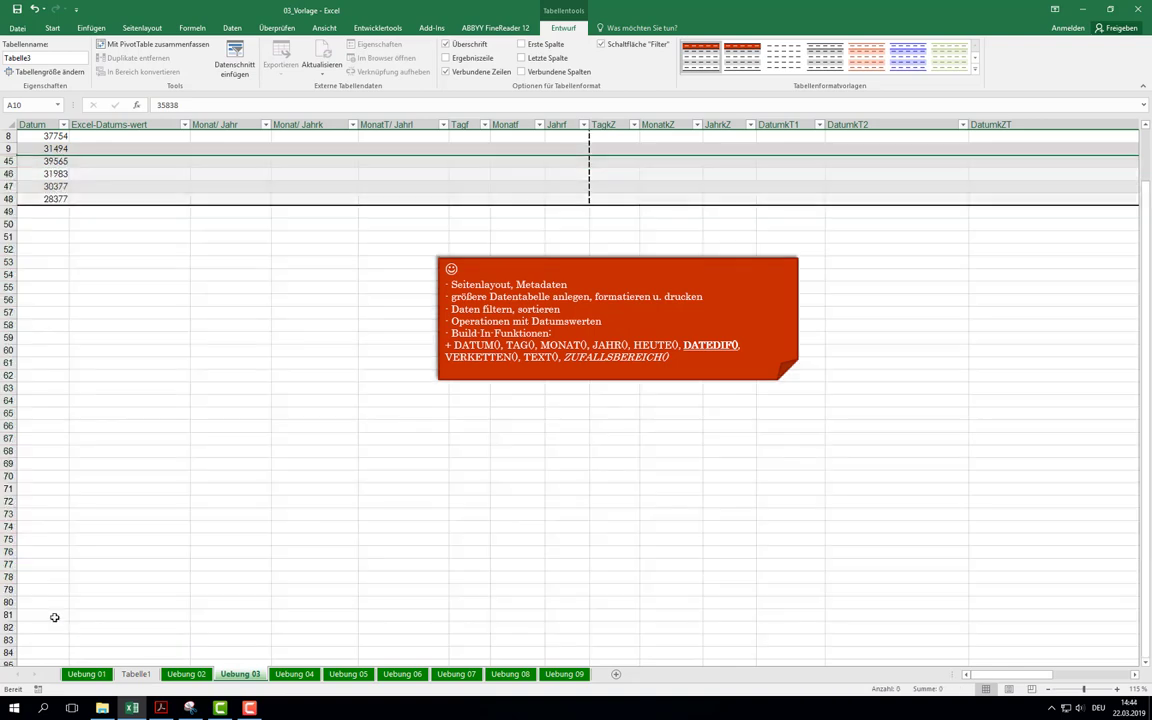
scroll(113, 478, up, 3)
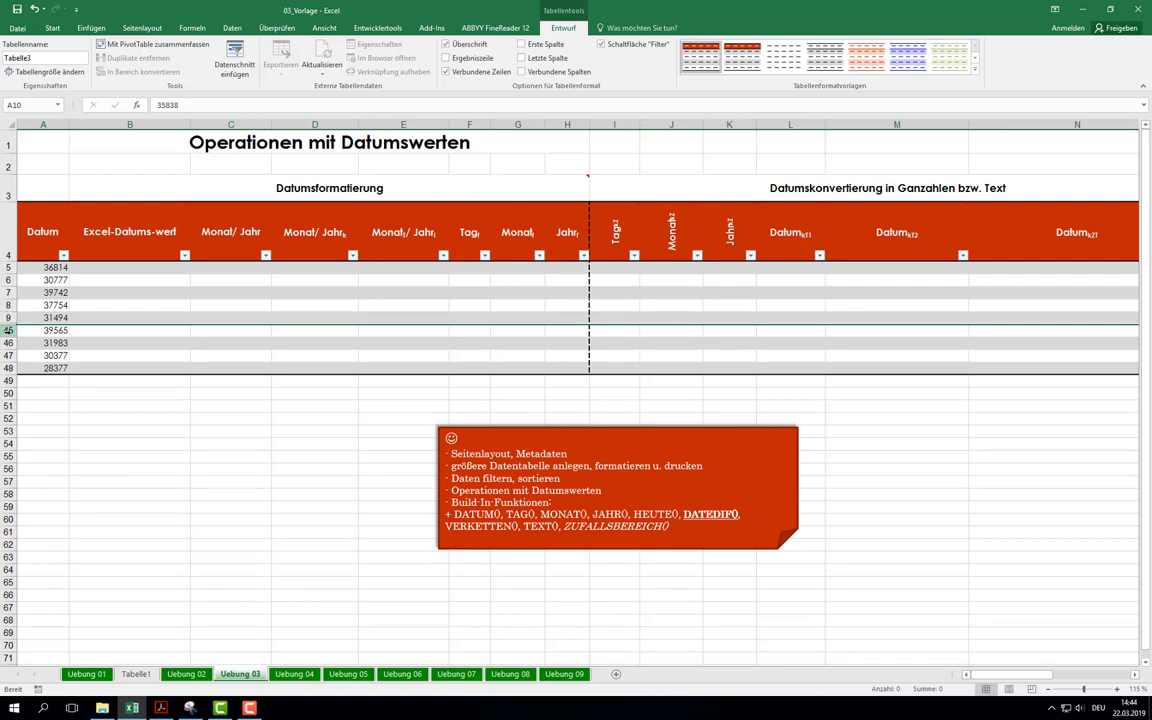
drag(8, 317, 9, 331)
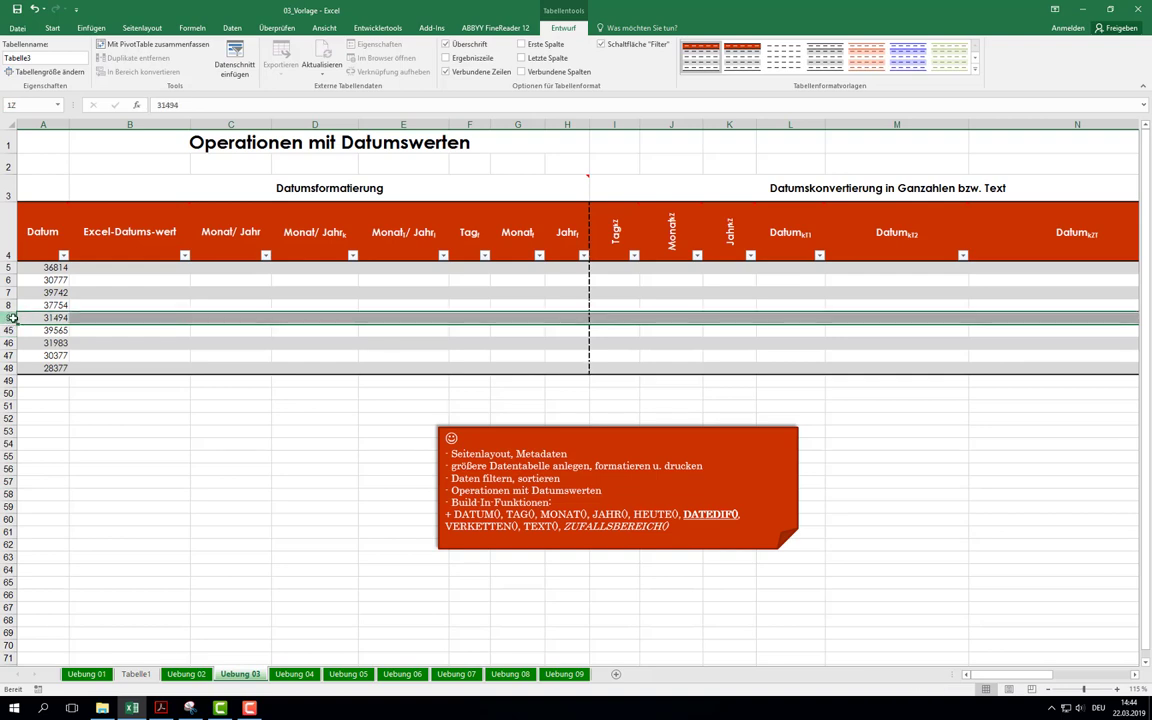
right_click(9, 331)
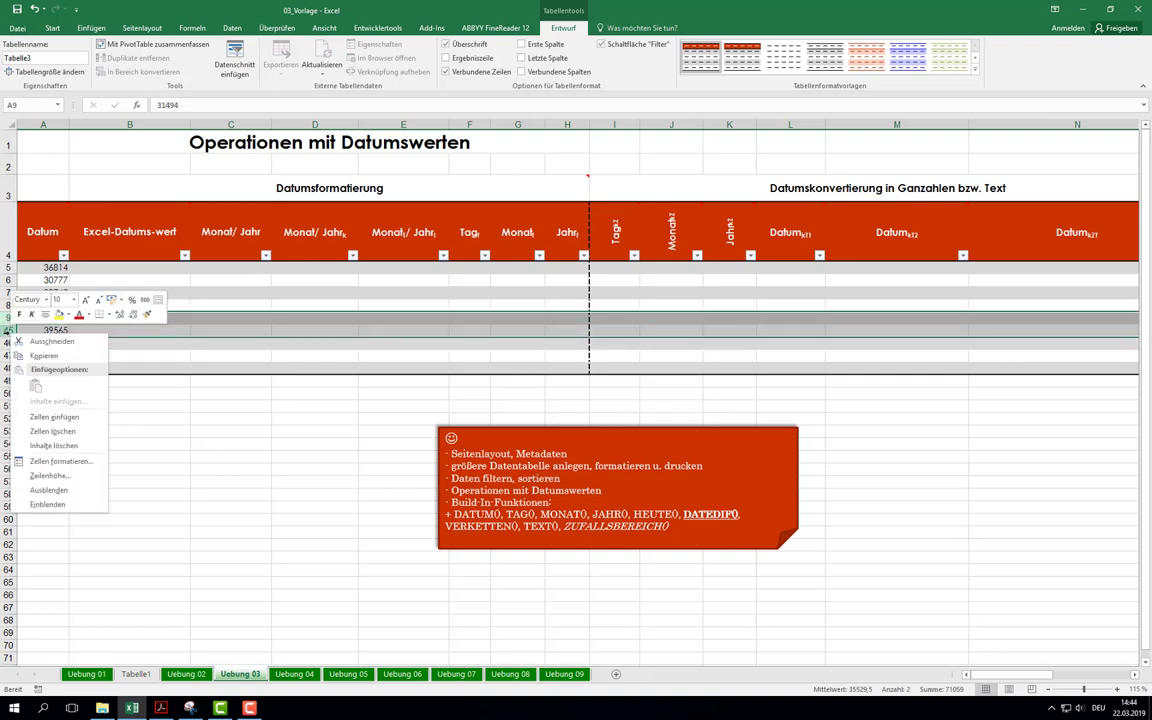
click(45, 458)
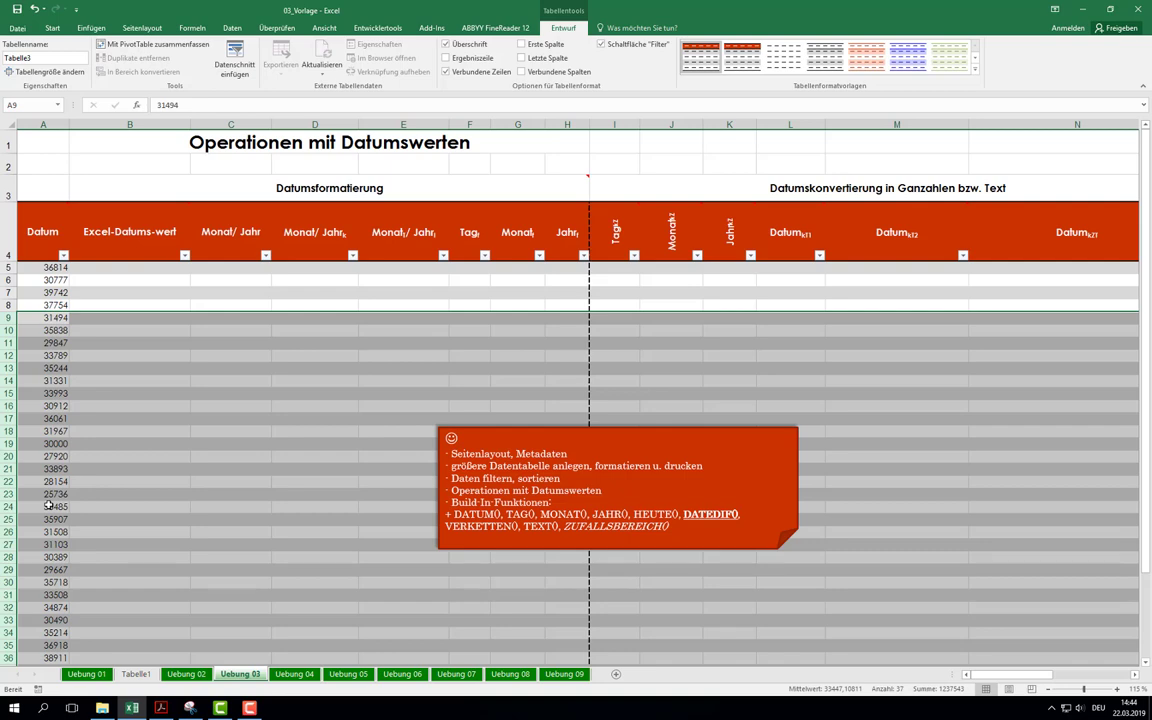
click(33, 9)
drag(209, 124, 305, 121)
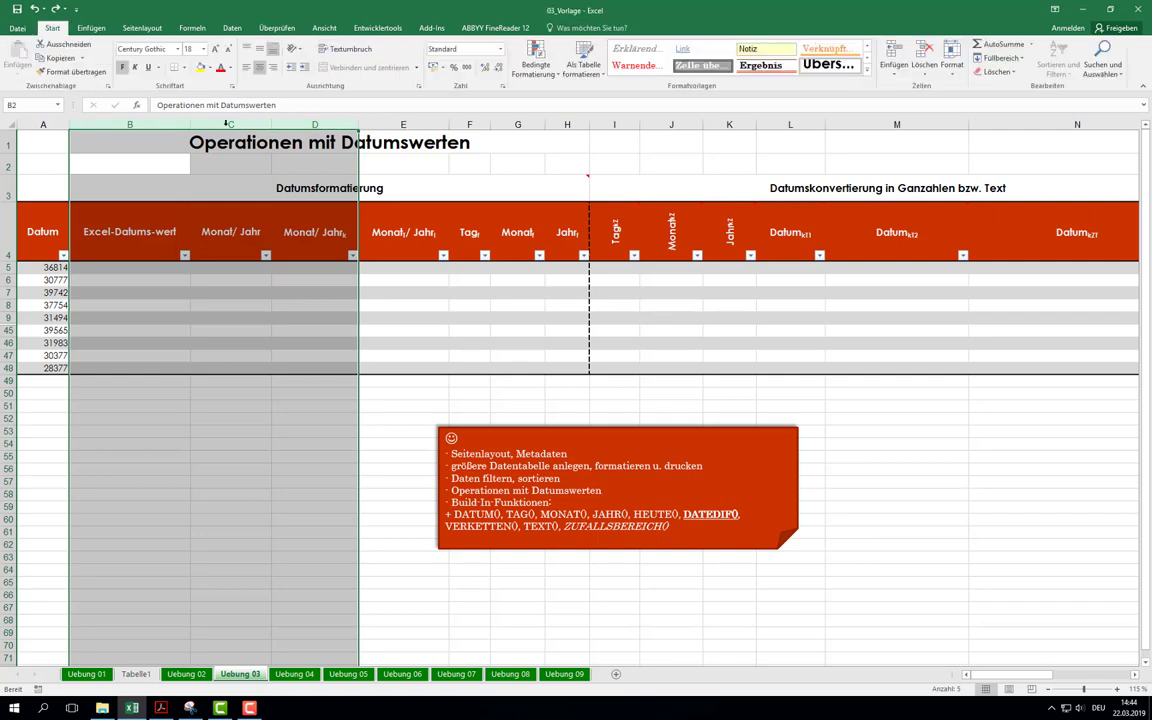
click(140, 162)
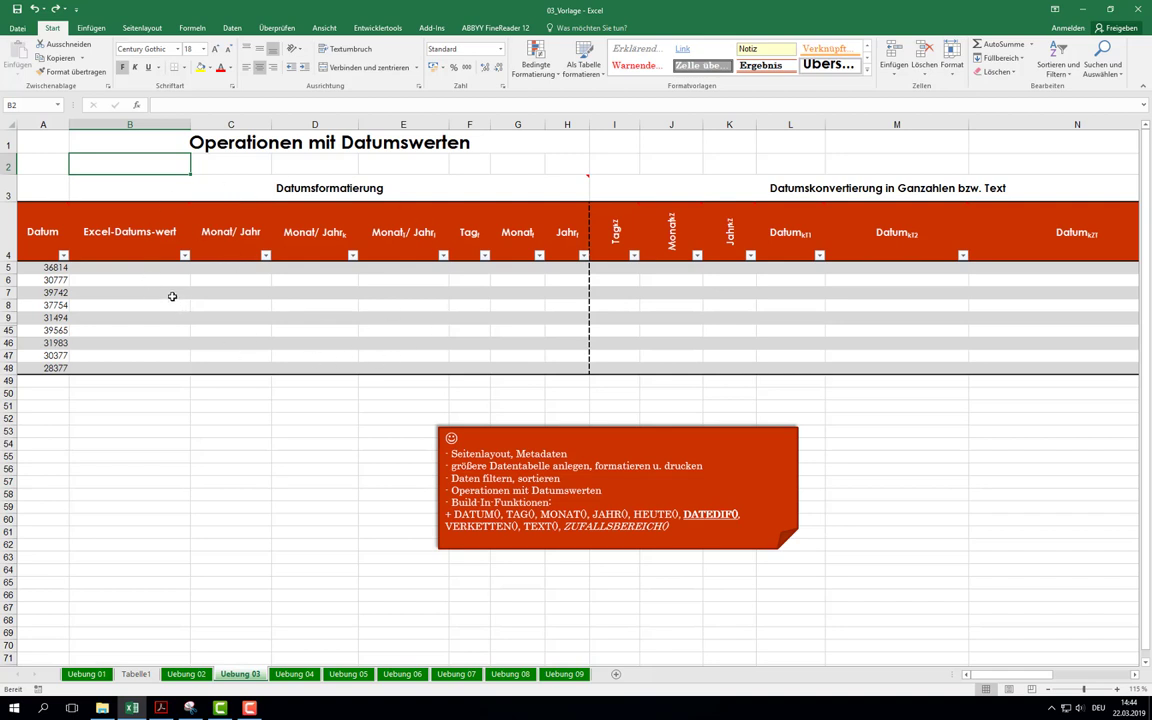
Step: Fill B5:H48 with the formula =A5 in one entry, then check C5's formula
drag(120, 266, 561, 366)
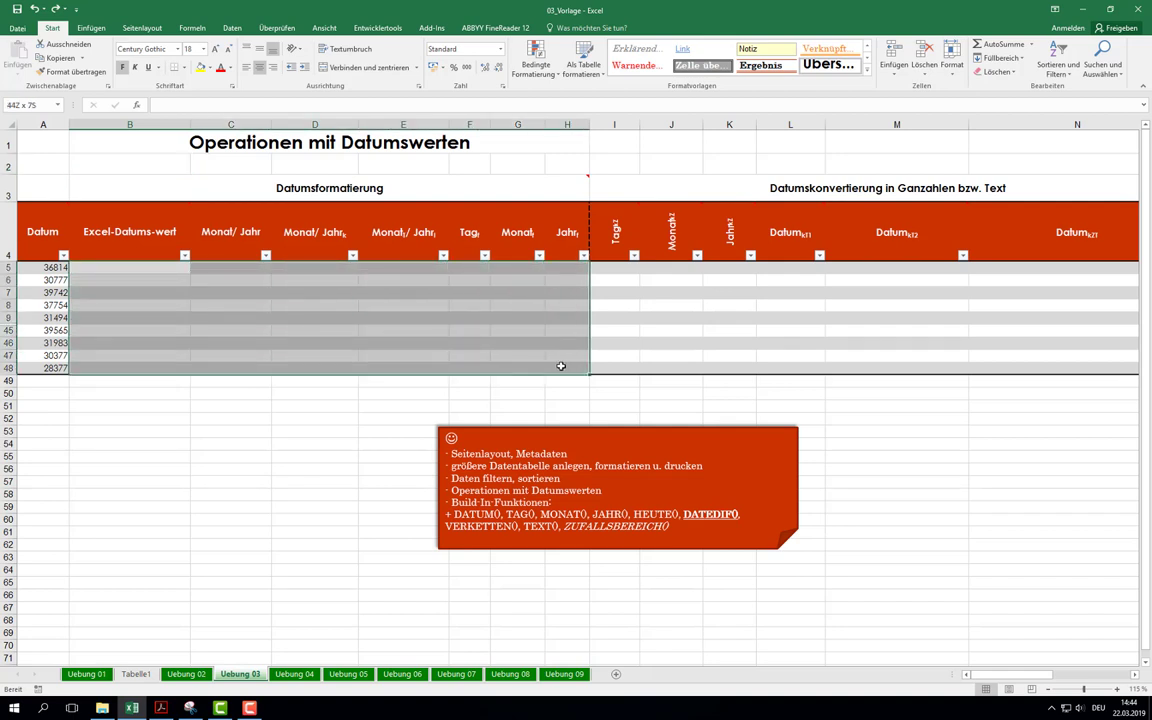
drag(561, 366, 557, 367)
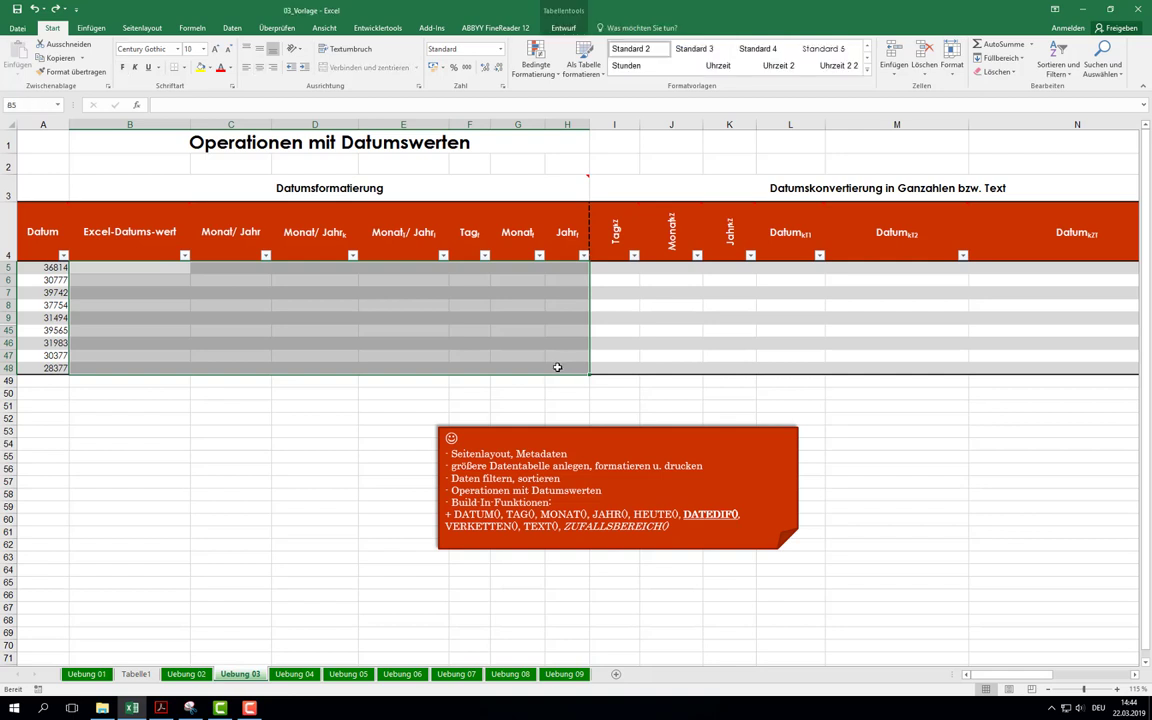
text(=)
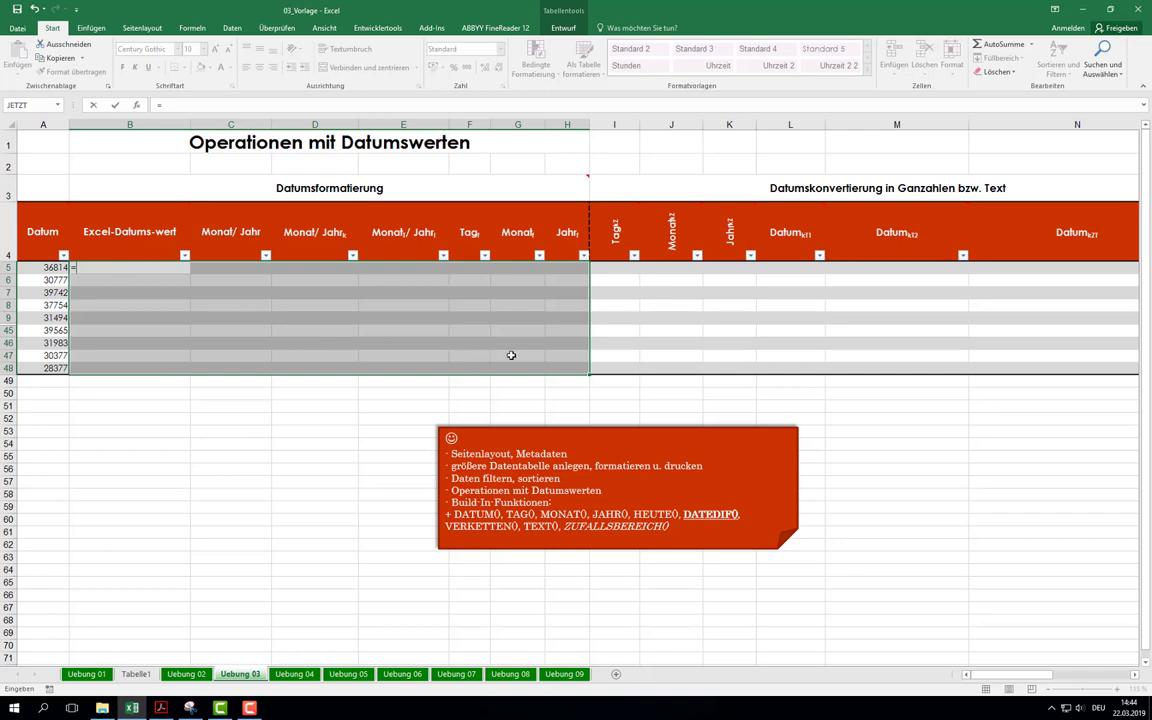
click(45, 268)
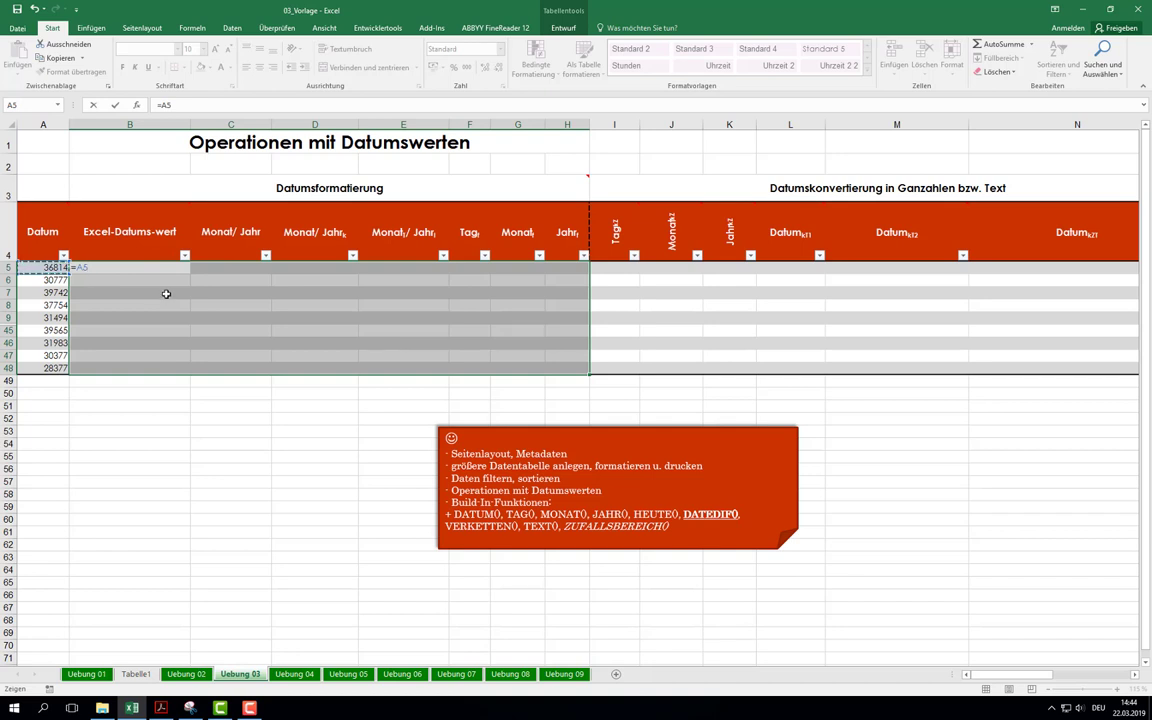
key(ctrl+Return)
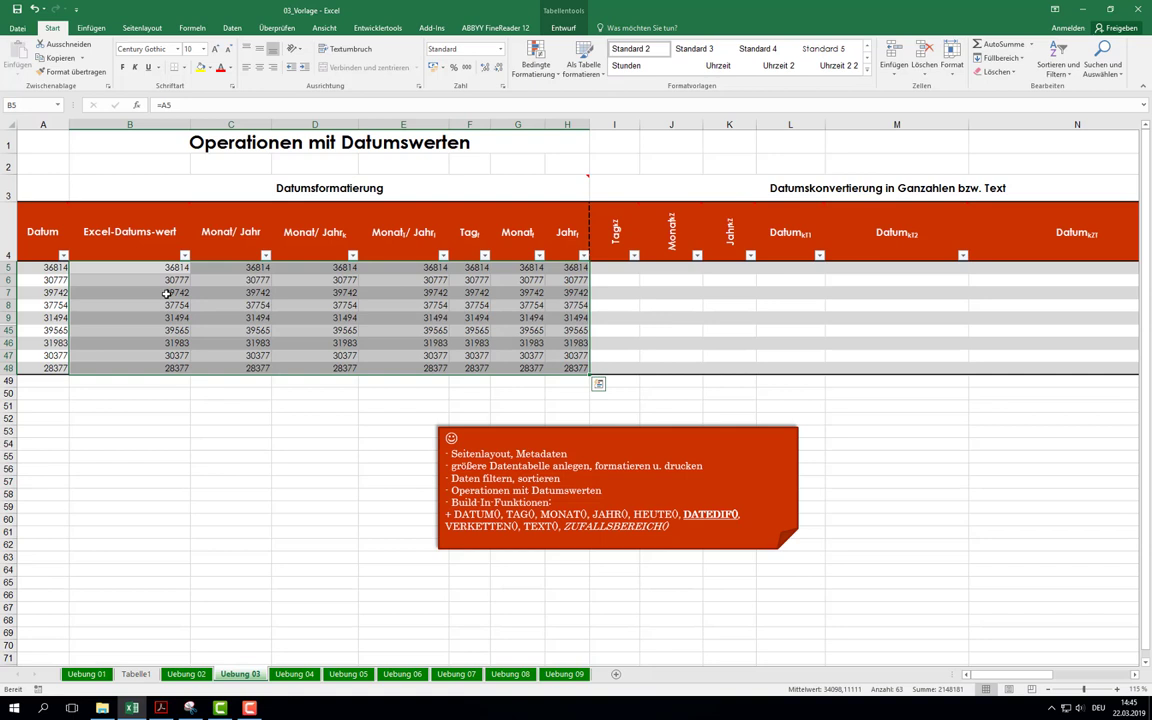
click(222, 267)
Step: Inspect cell D5's formula, then zoom the sheet to 160 % and select cell A5
key(Right)
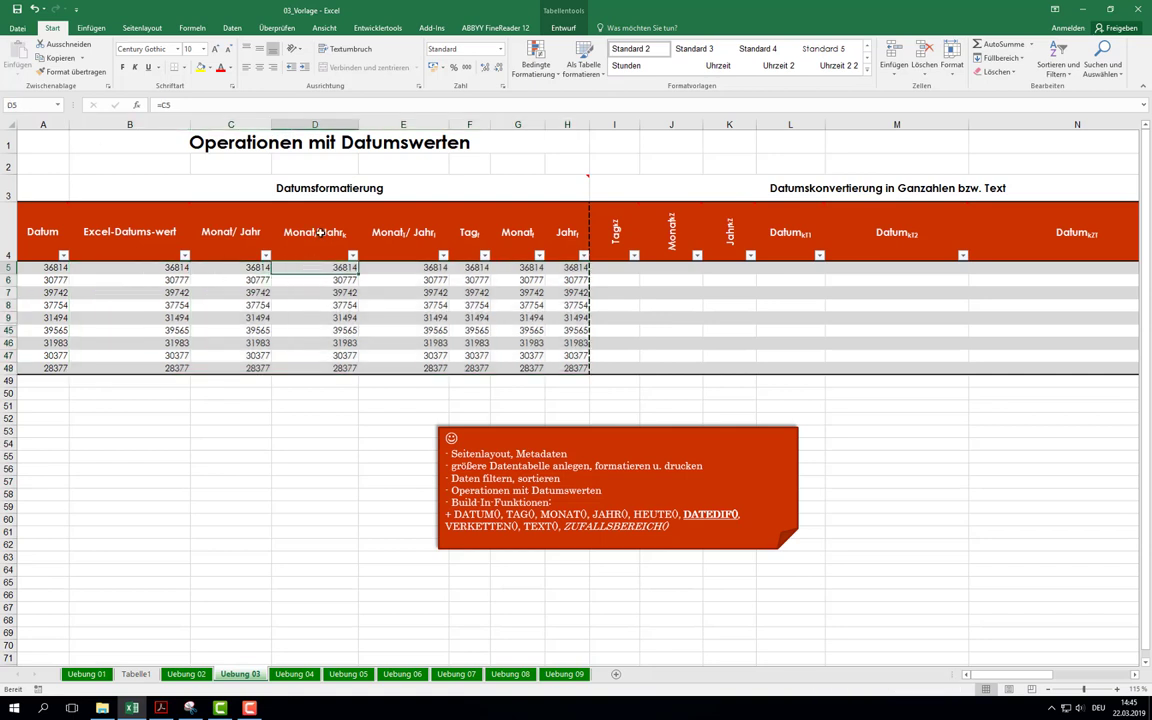
key(F2)
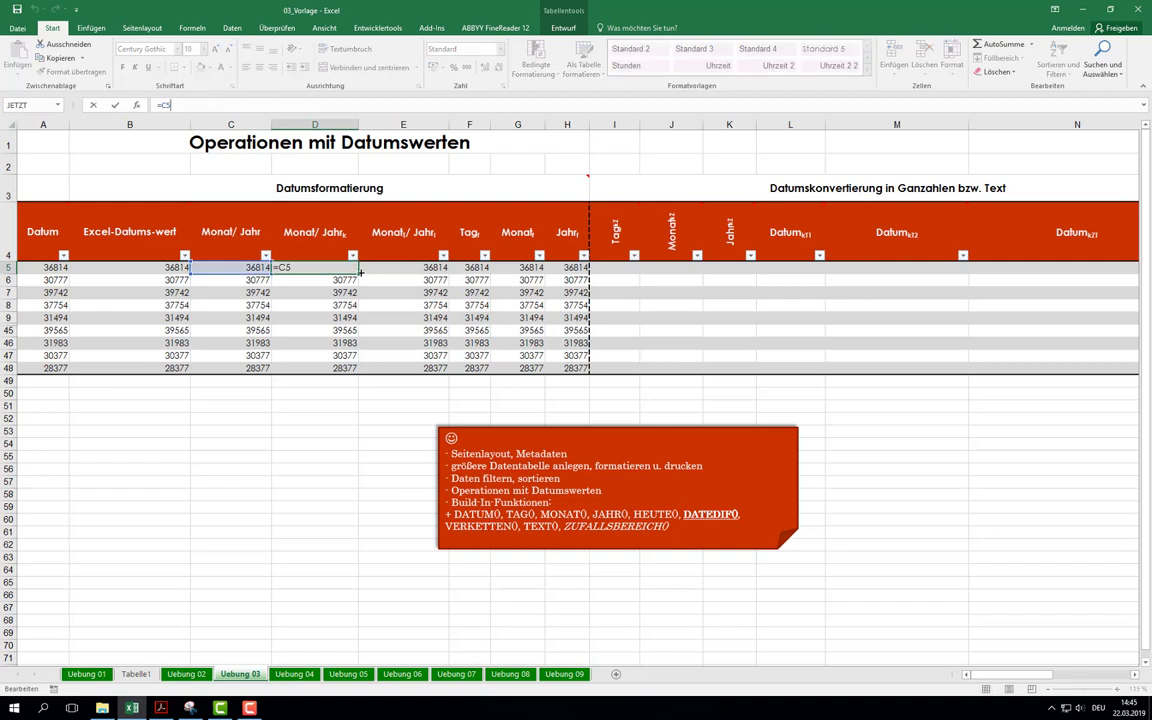
key(Escape)
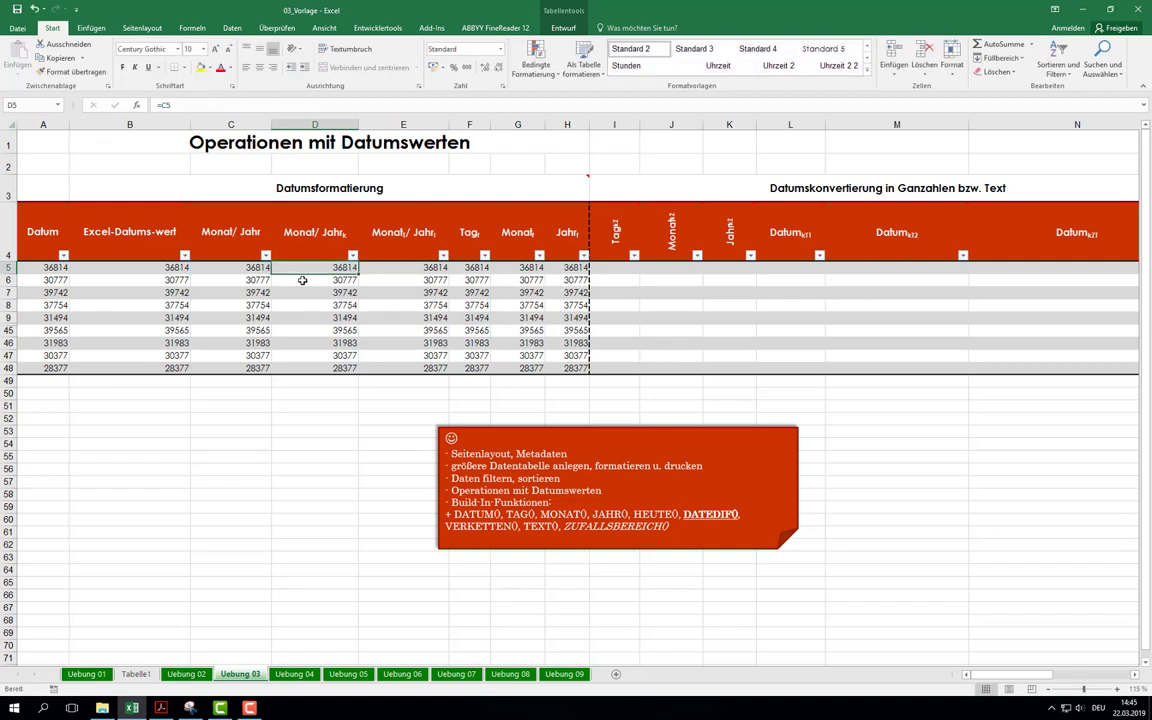
ctrl+scroll(303, 276, up, 2)
ctrl+scroll(315, 283, up, 1)
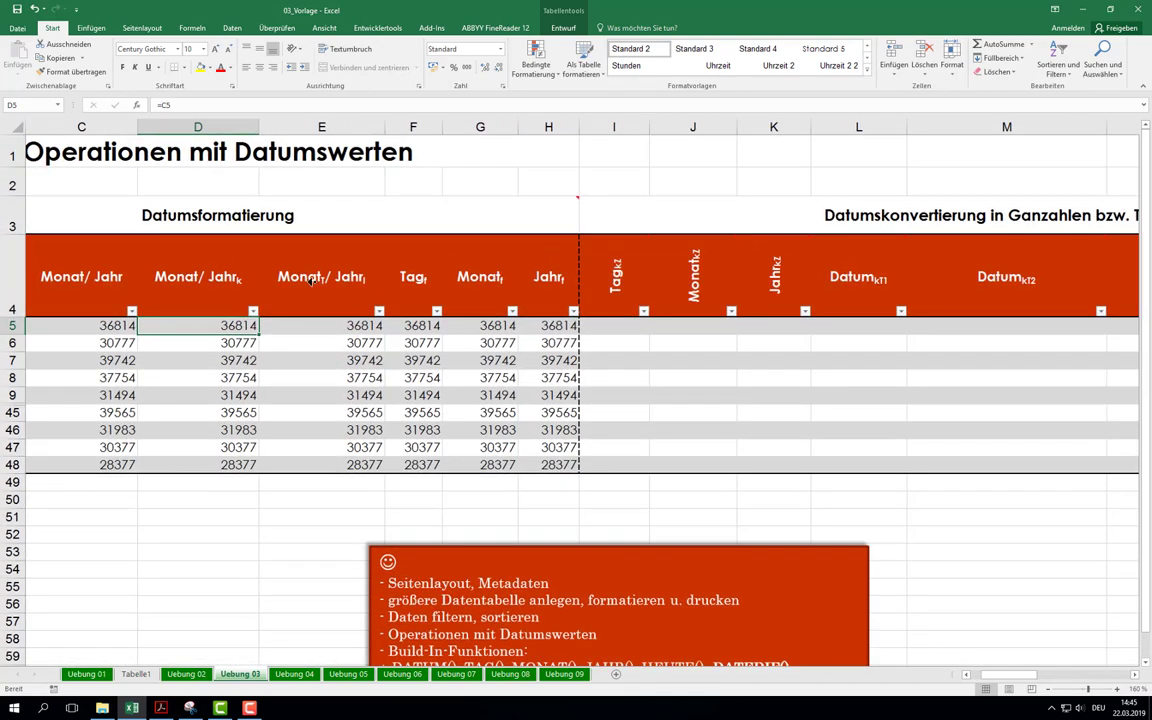
scroll(118, 274, left, 2)
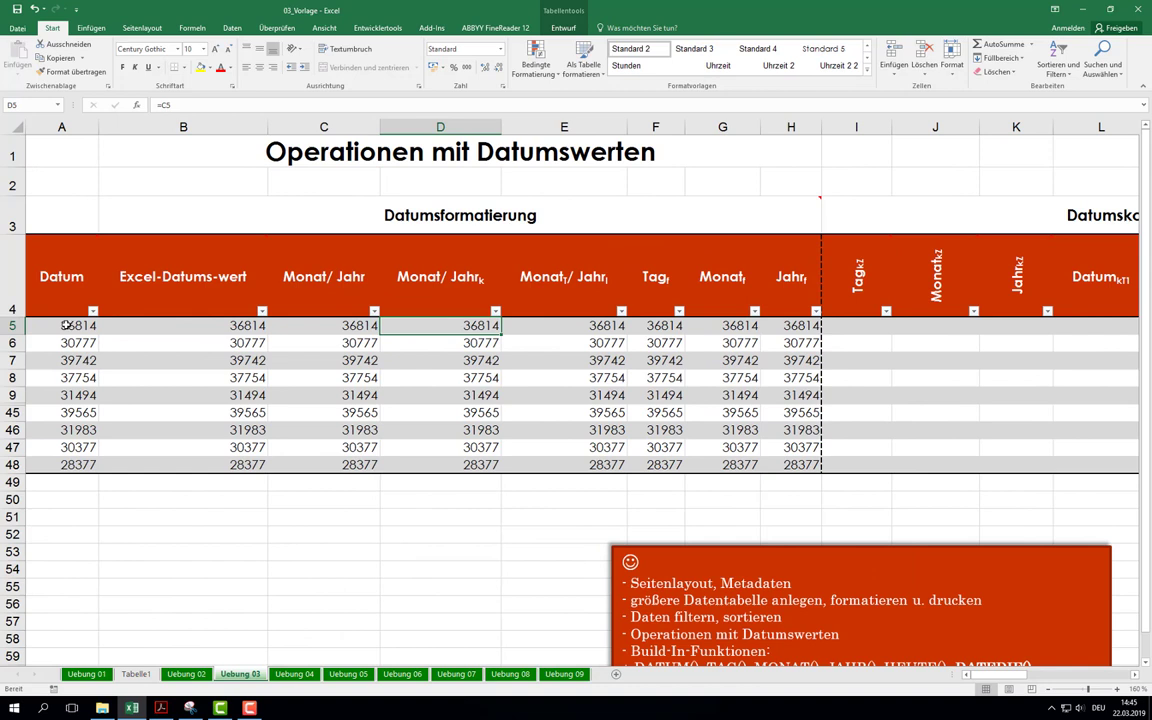
click(59, 326)
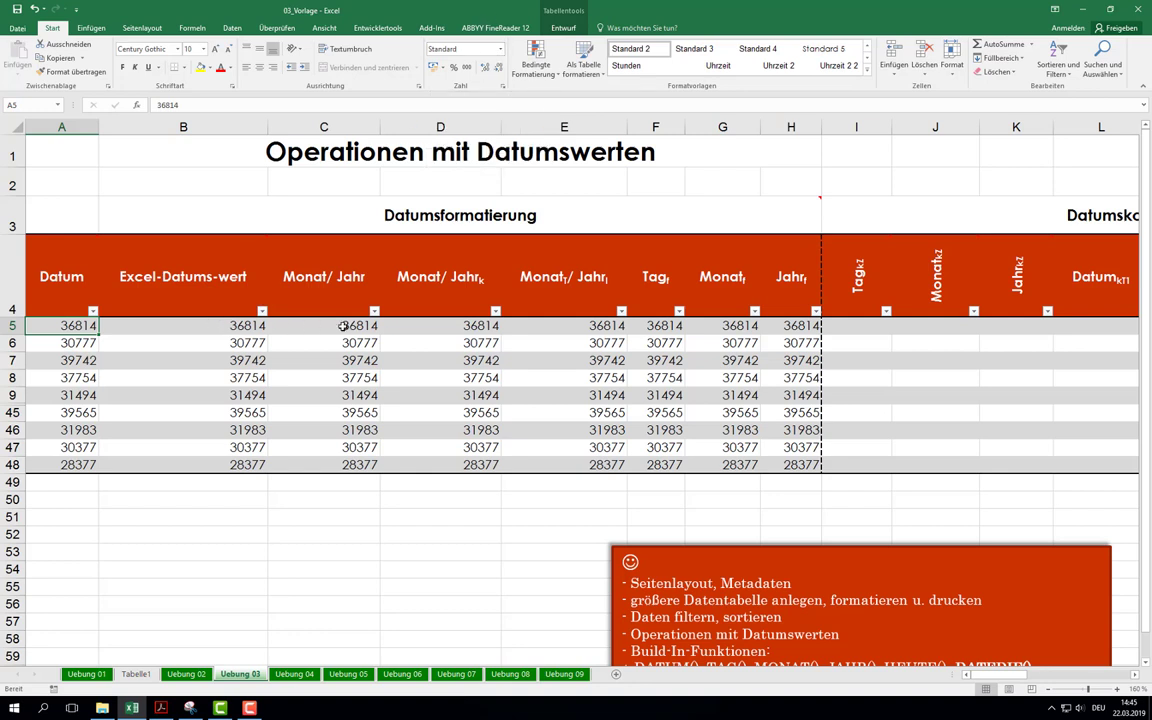
Step: Format the Datum column A as short dates, such as 15.10.2000
mouse_move(57, 326)
mouse_down()
mouse_move(127, 374)
mouse_move(245, 408)
mouse_up()
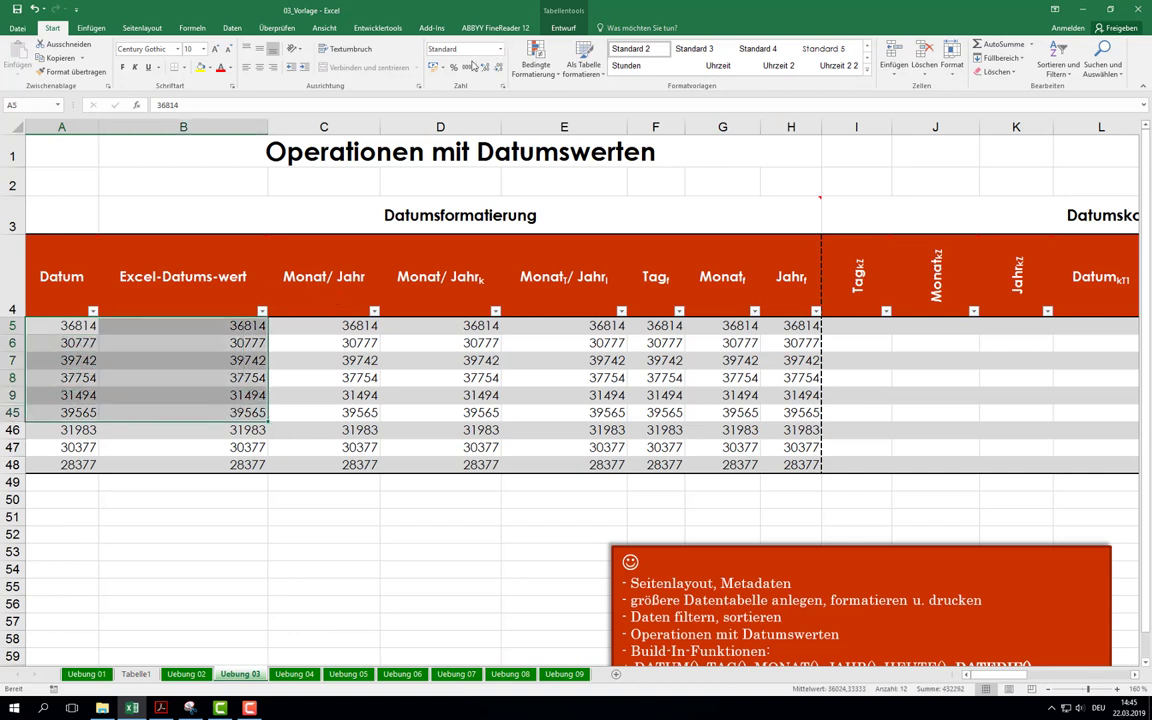
click(500, 48)
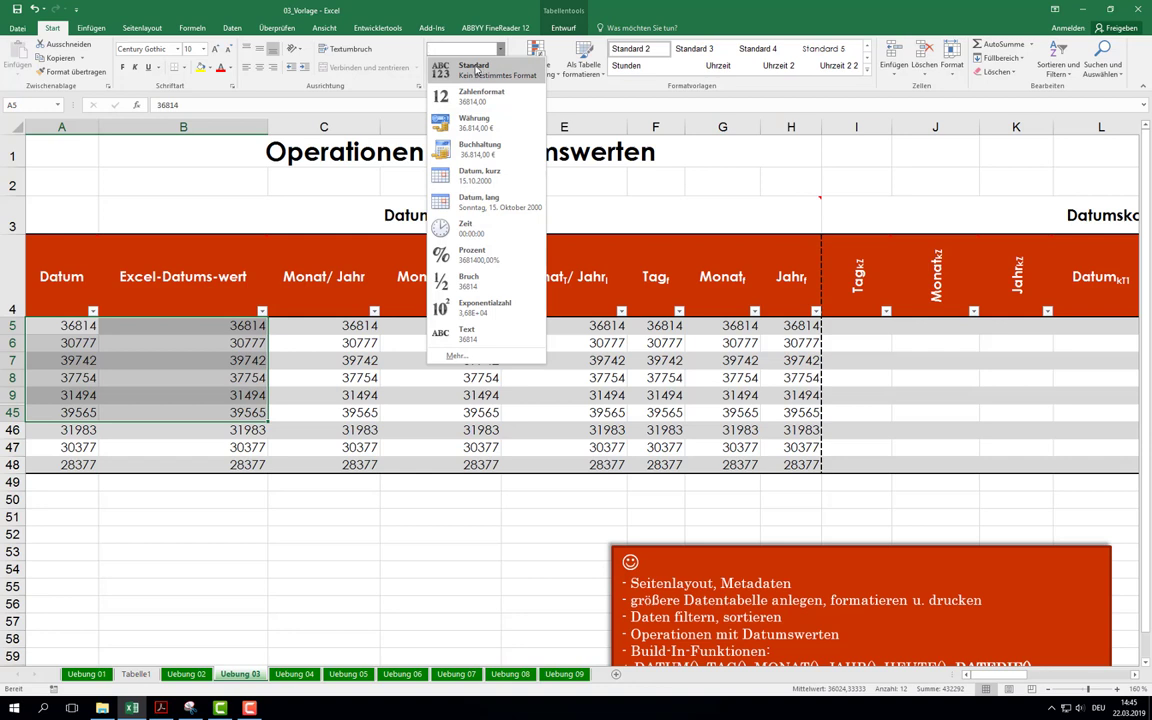
click(338, 316)
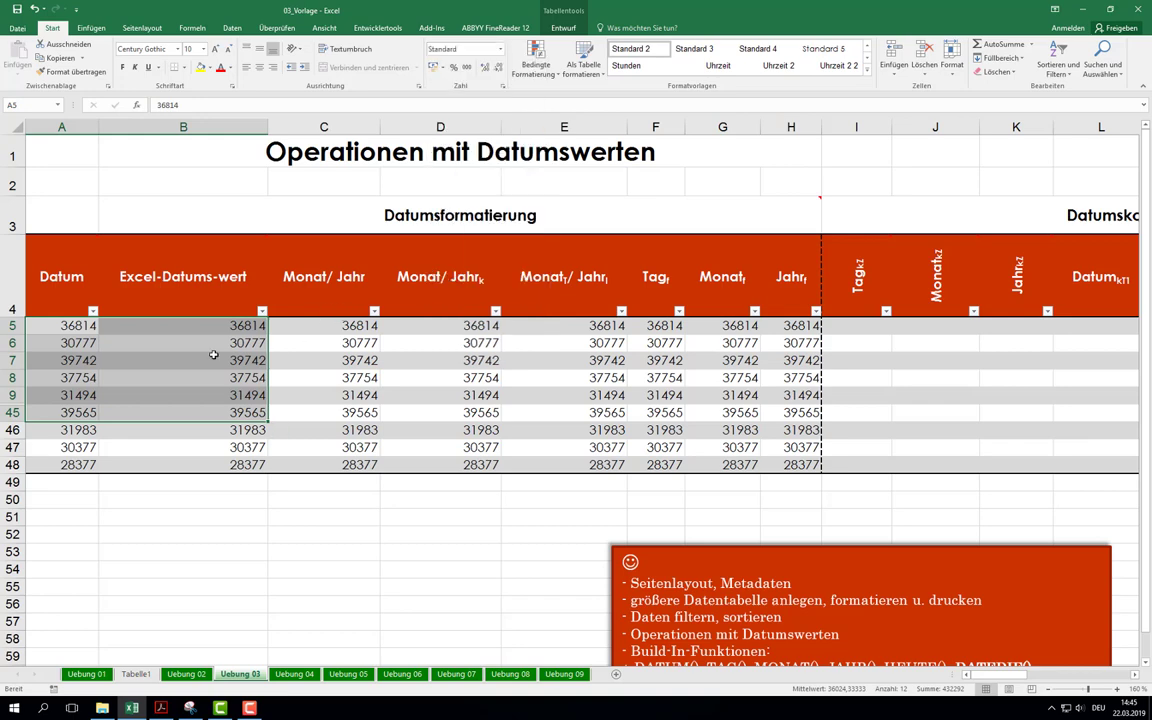
click(75, 326)
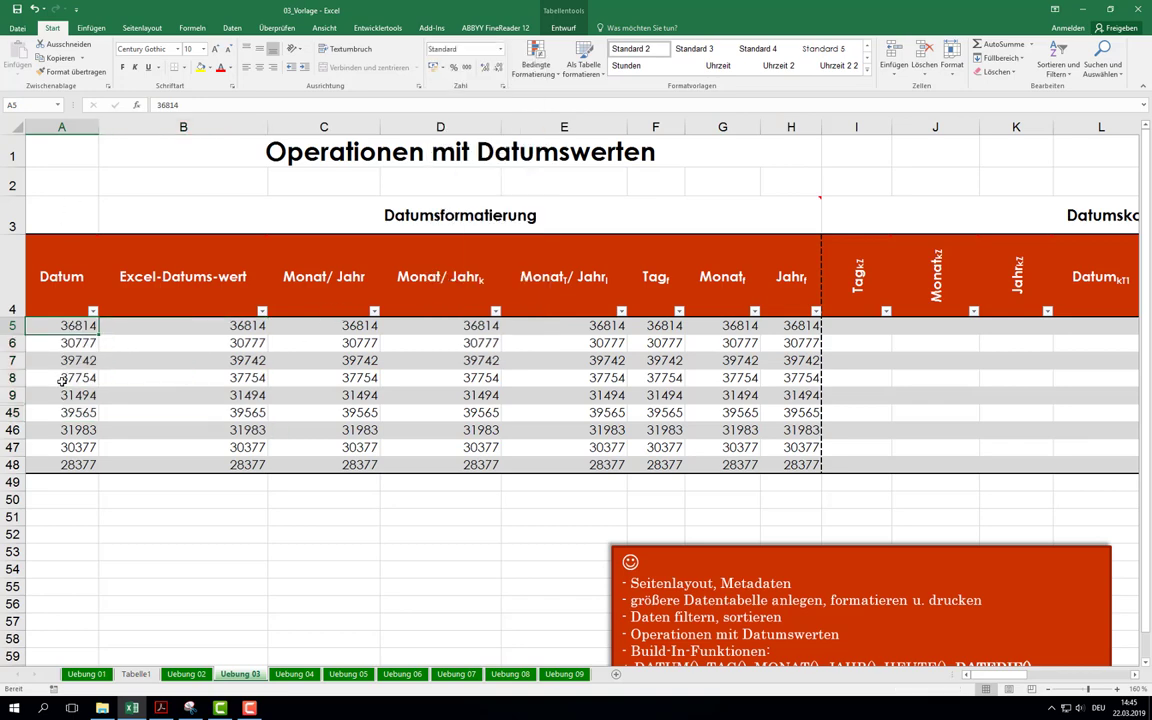
click(64, 127)
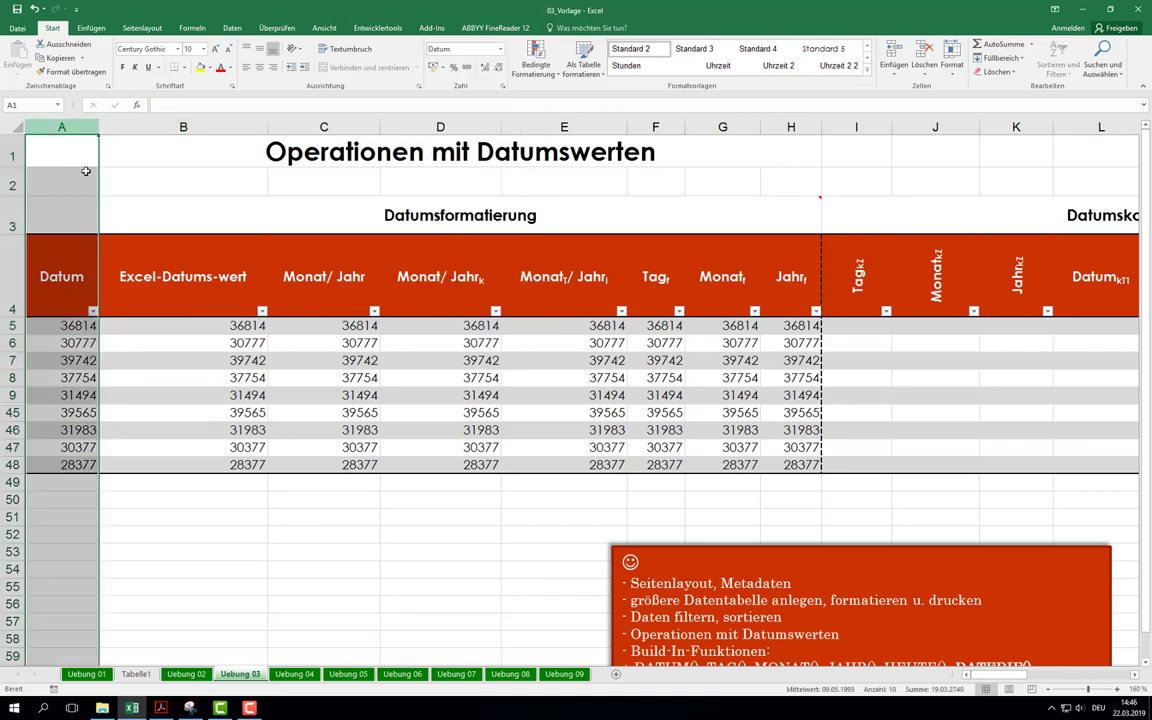
click(500, 48)
click(479, 171)
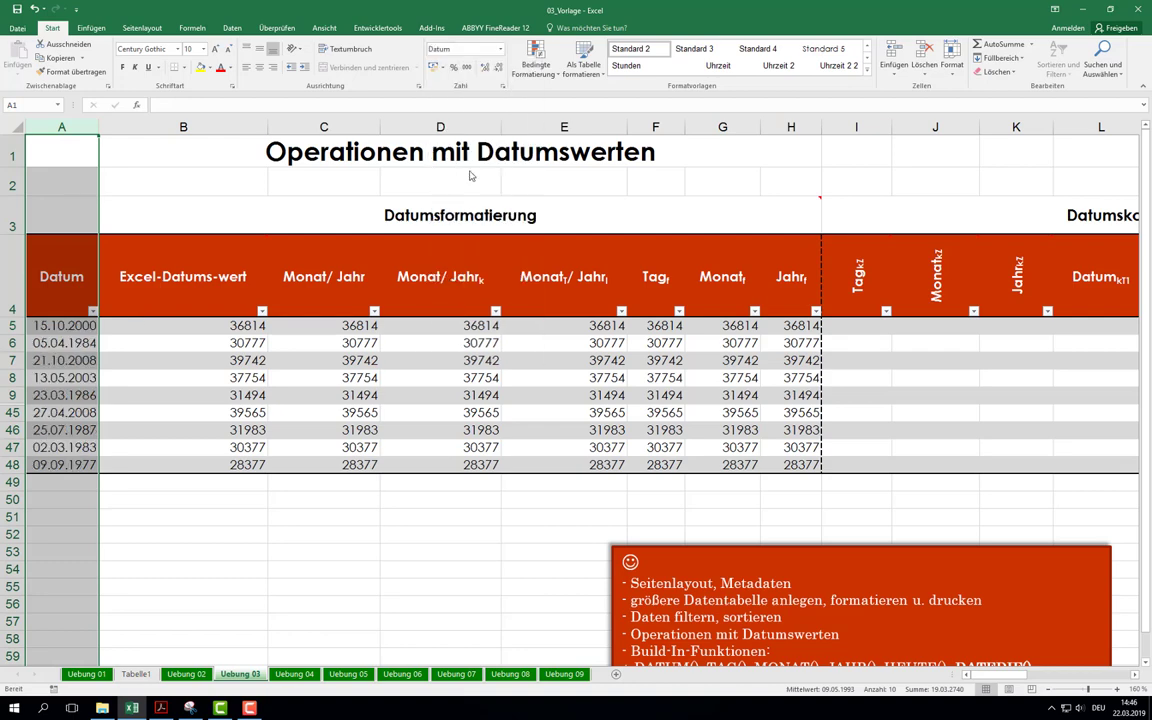
Step: Check the formulas in cells B5 and C5
mouse_move(94, 294)
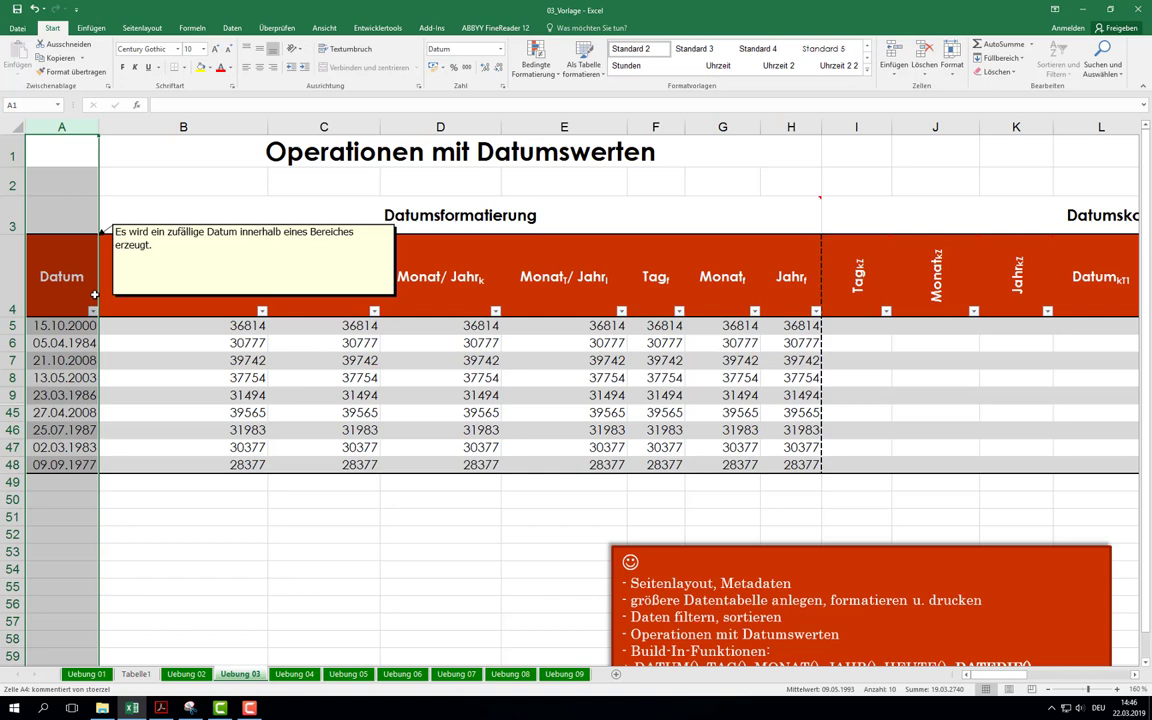
click(216, 320)
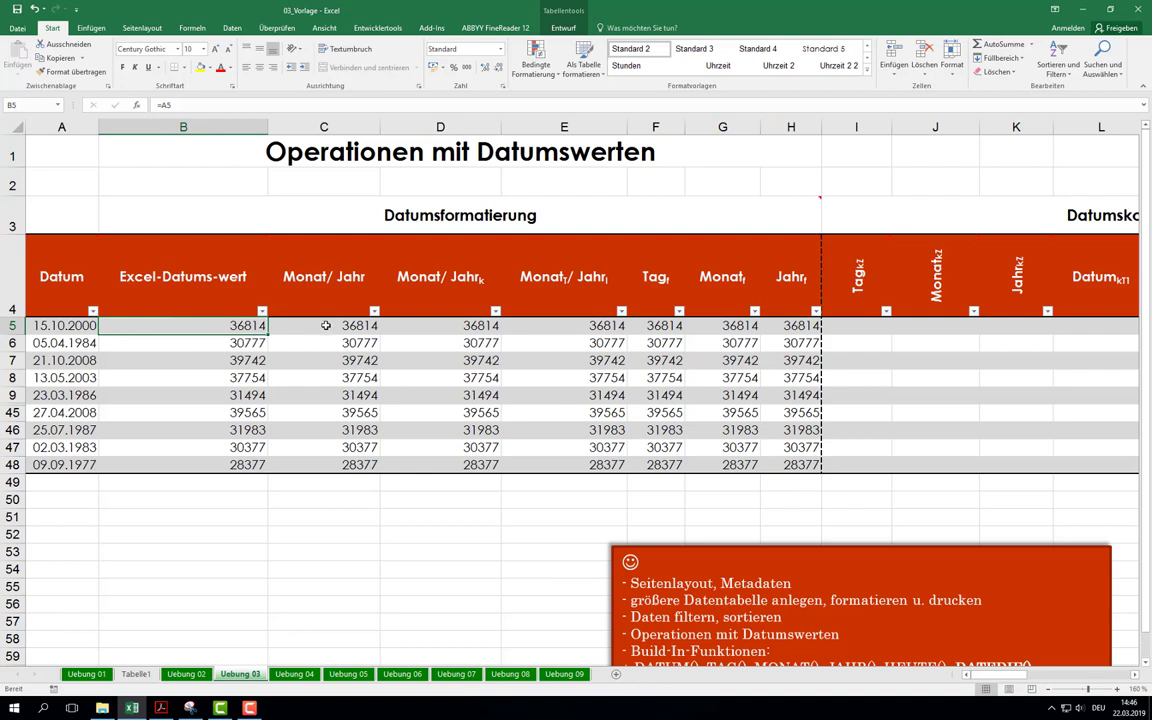
click(322, 326)
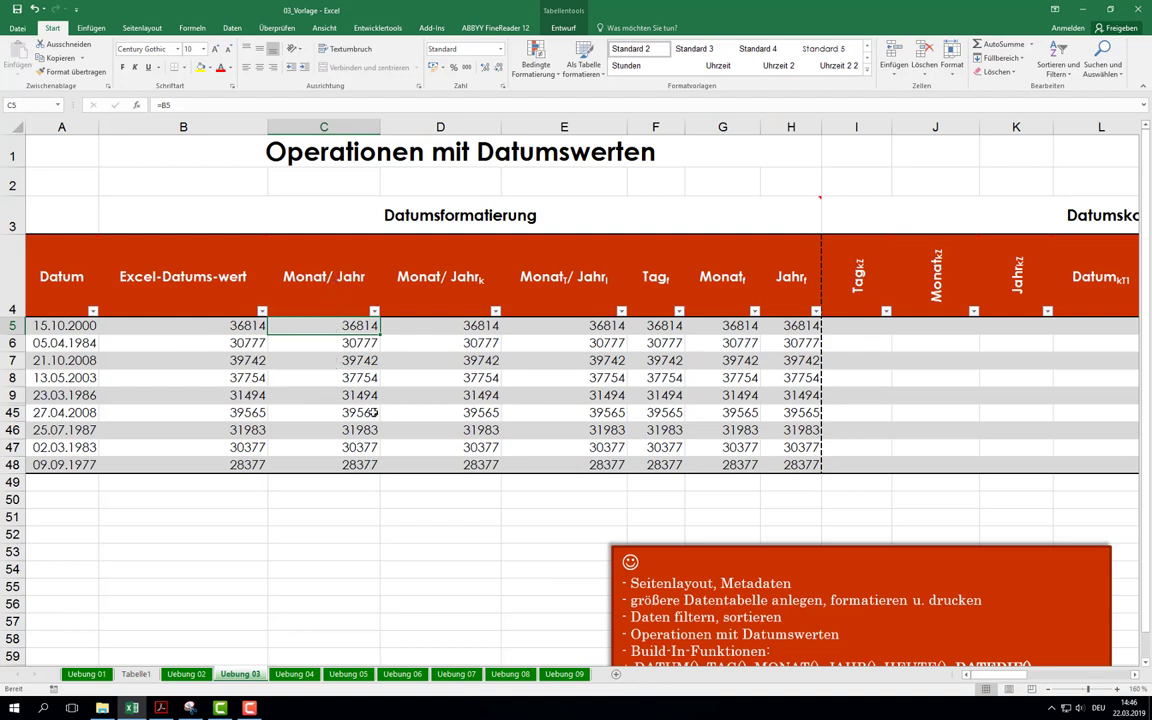
Step: Bring up the exercise PDF and scroll to the sample date table on page 5
click(162, 710)
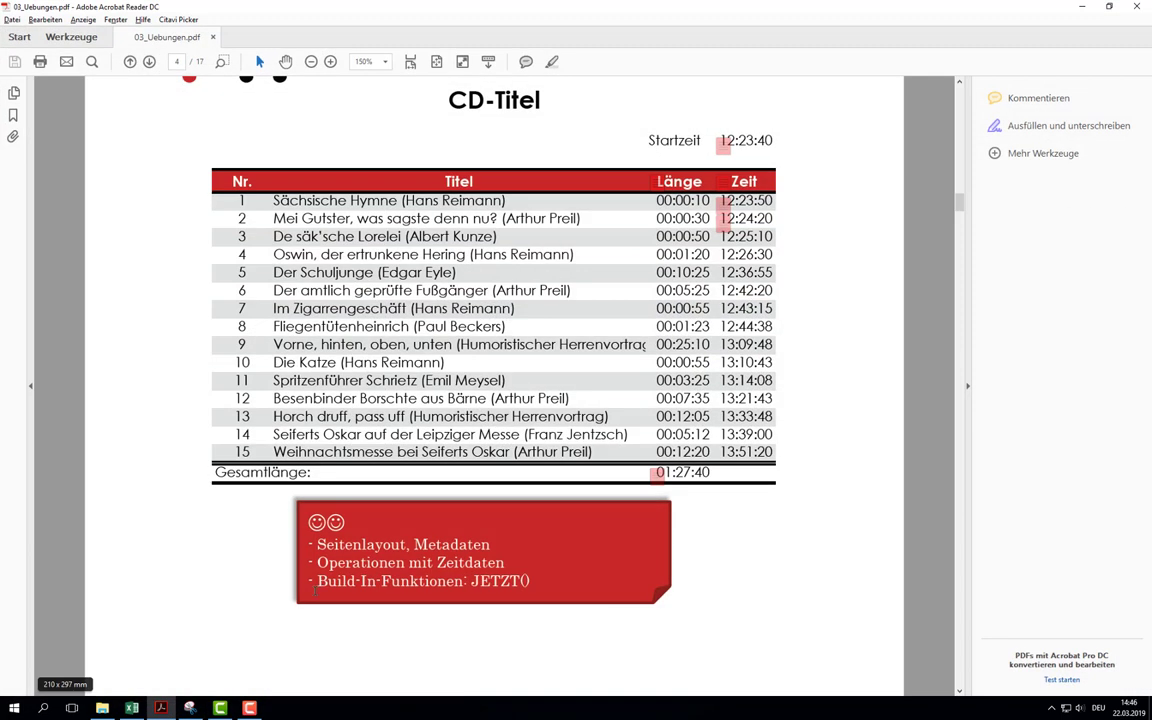
scroll(330, 585, down, 3)
scroll(333, 590, down, 1)
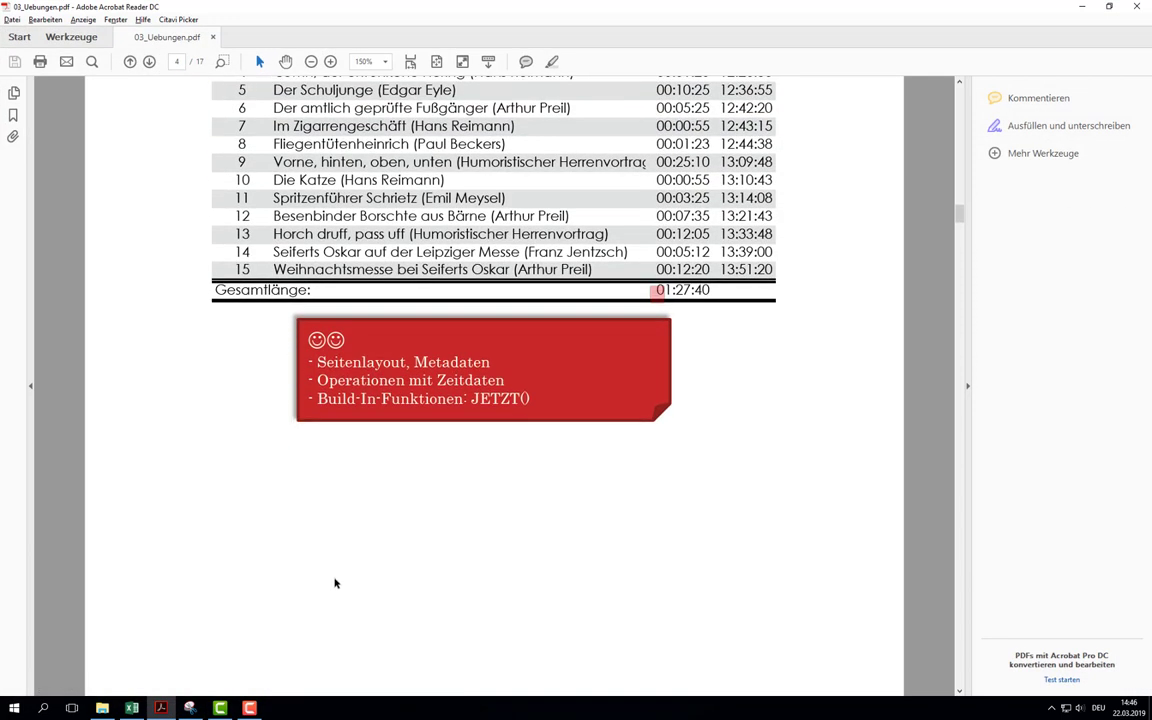
scroll(334, 588, down, 3)
scroll(335, 585, down, 2)
scroll(337, 580, down, 2)
scroll(337, 580, down, 10)
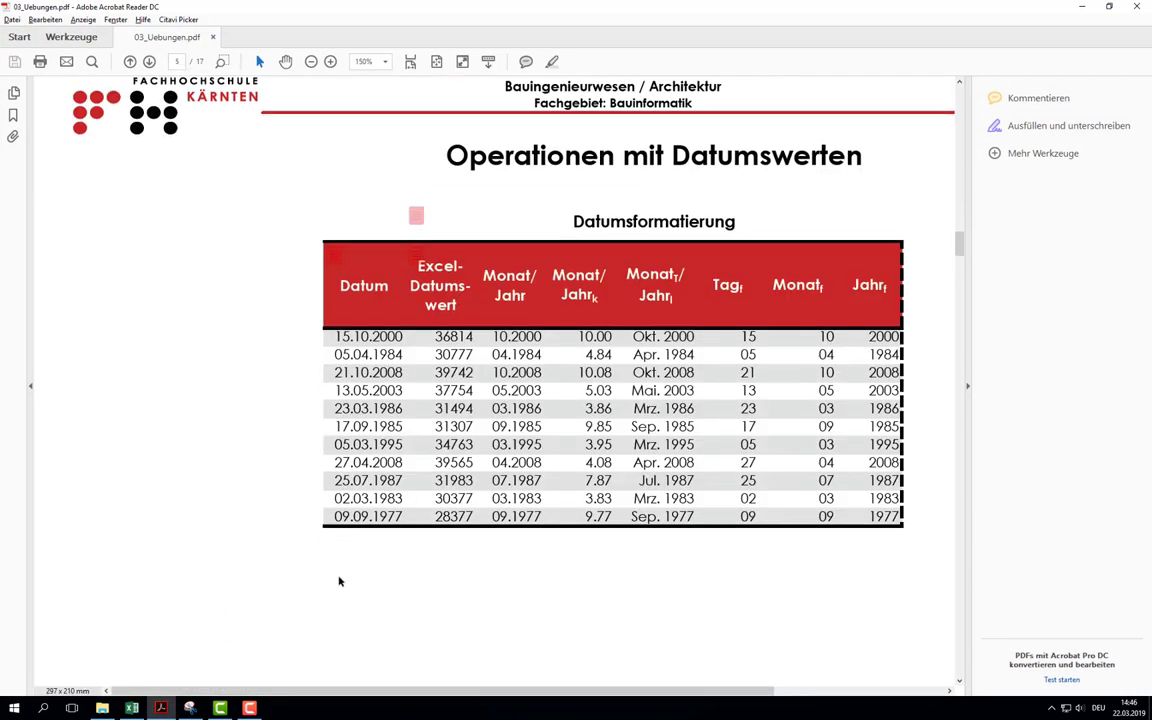
scroll(337, 580, down, 1)
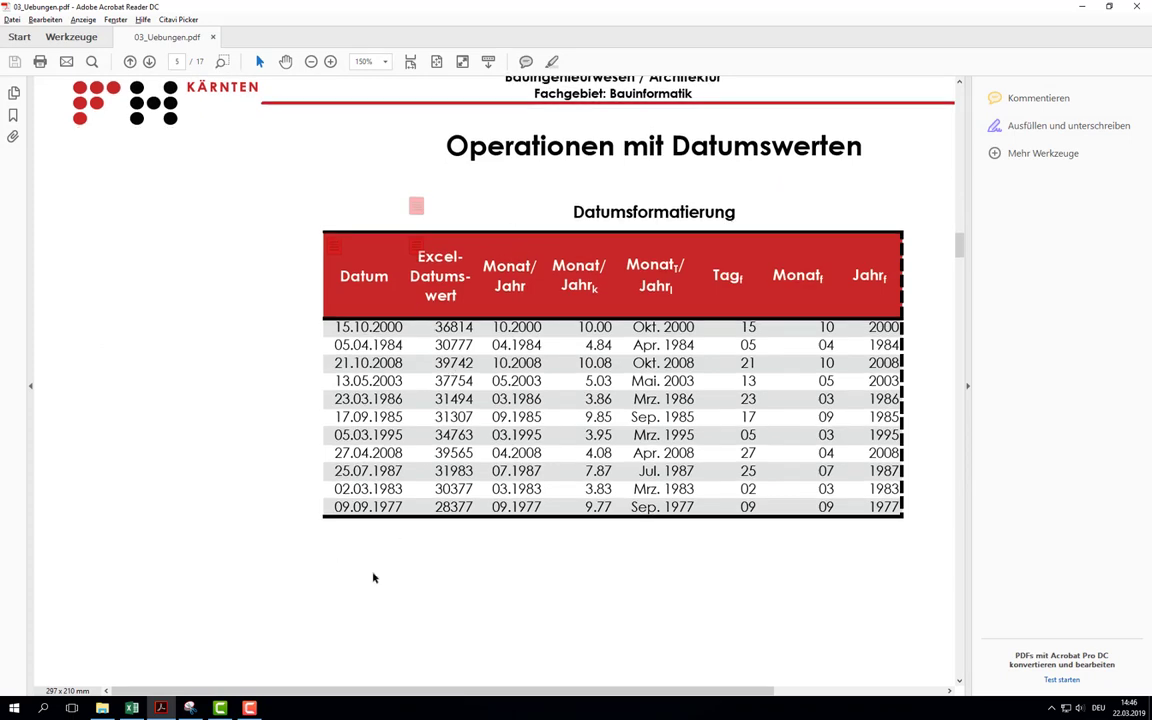
Step: Snip the page 5 sample date table with Snipping Tool and return to Excel
click(190, 709)
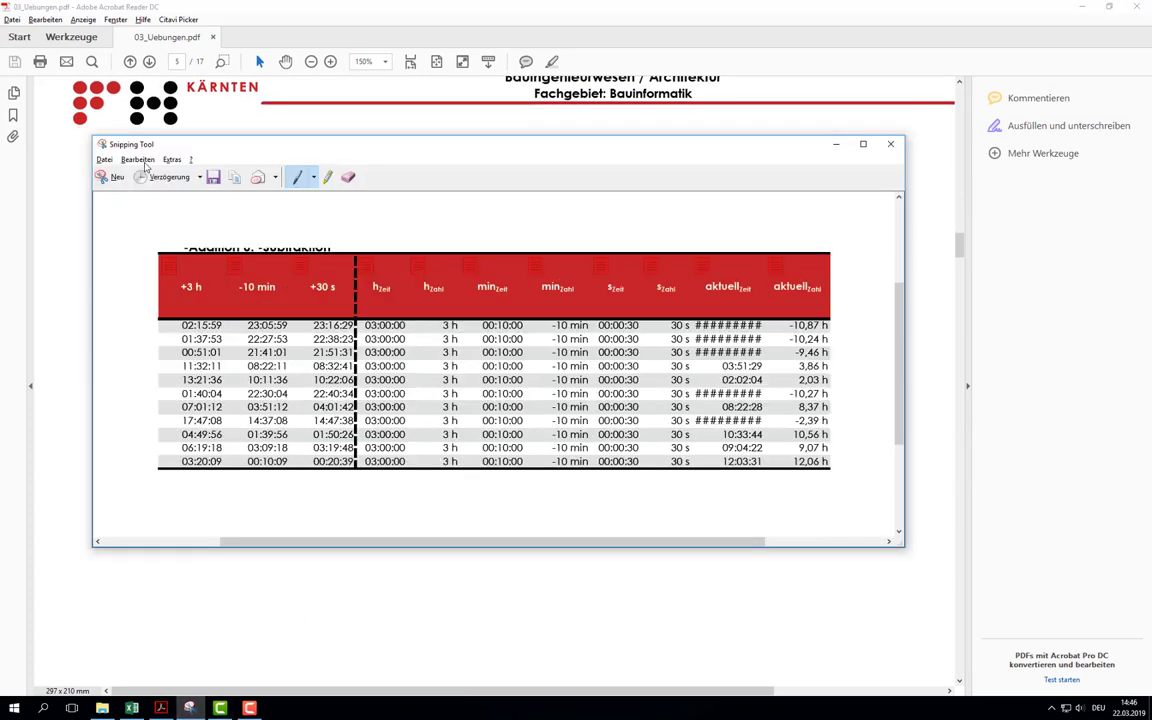
click(112, 177)
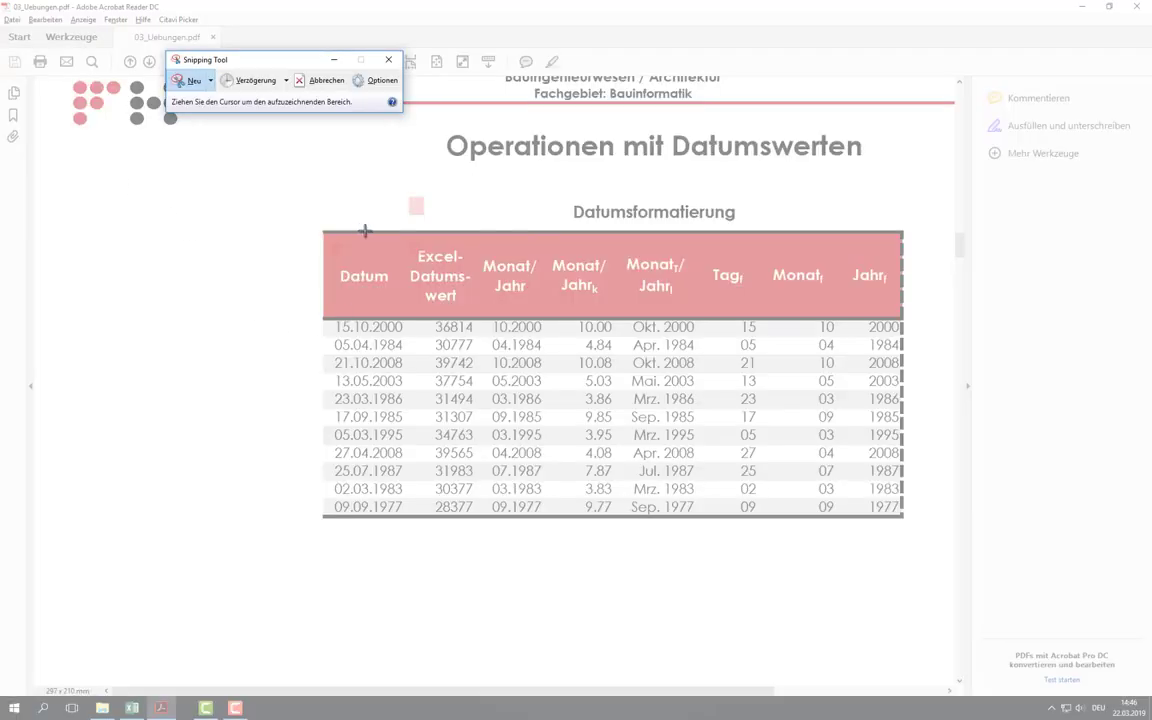
mouse_move(321, 221)
mouse_down()
mouse_move(913, 560)
mouse_move(905, 527)
mouse_up()
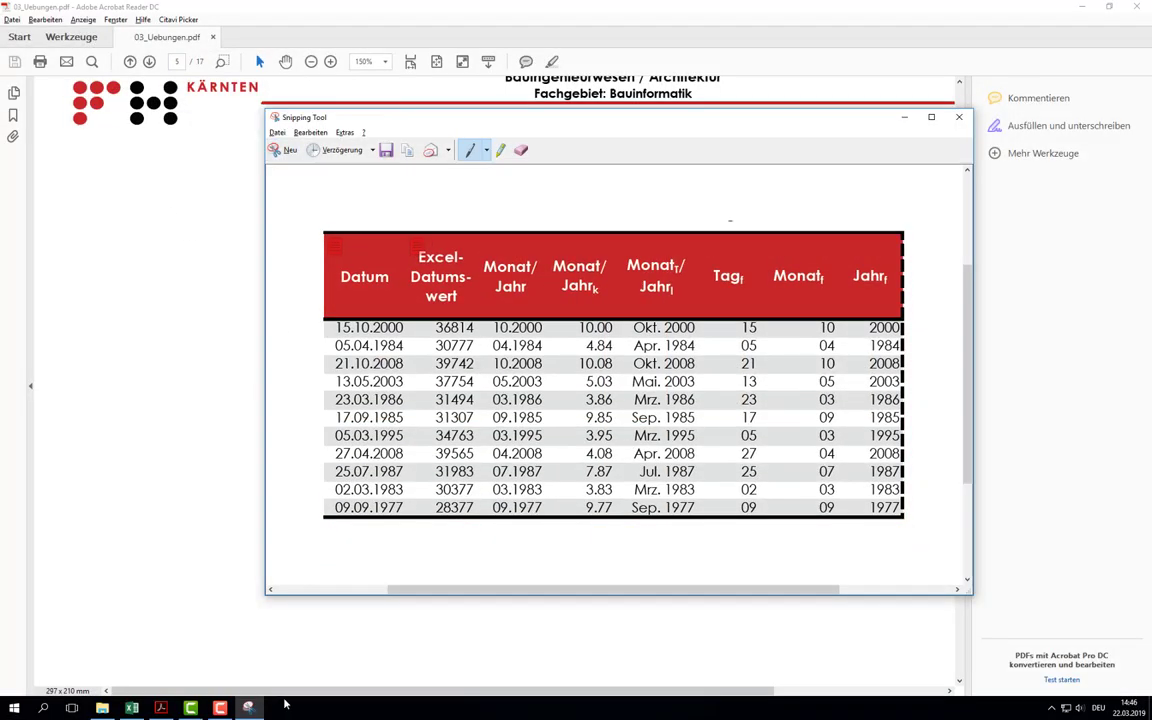
click(131, 708)
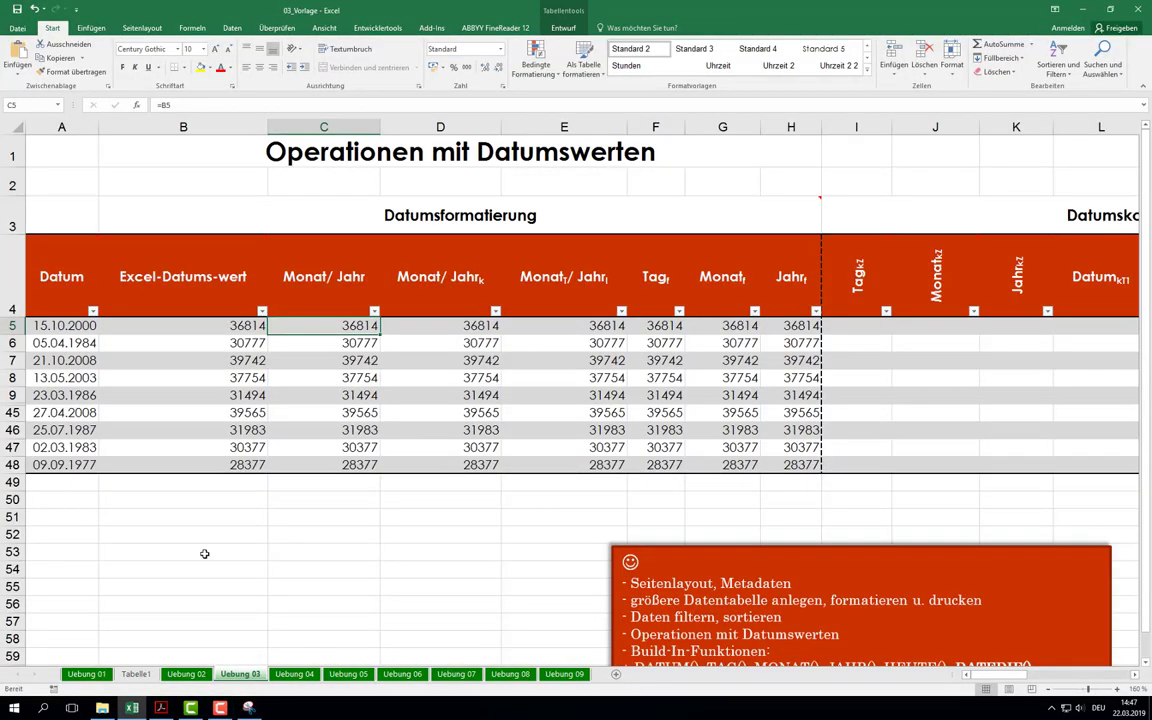
Step: Paste the snipped reference table as a picture below the date table, then select column C
key(ctrl+v)
scroll(300, 510, down, 3)
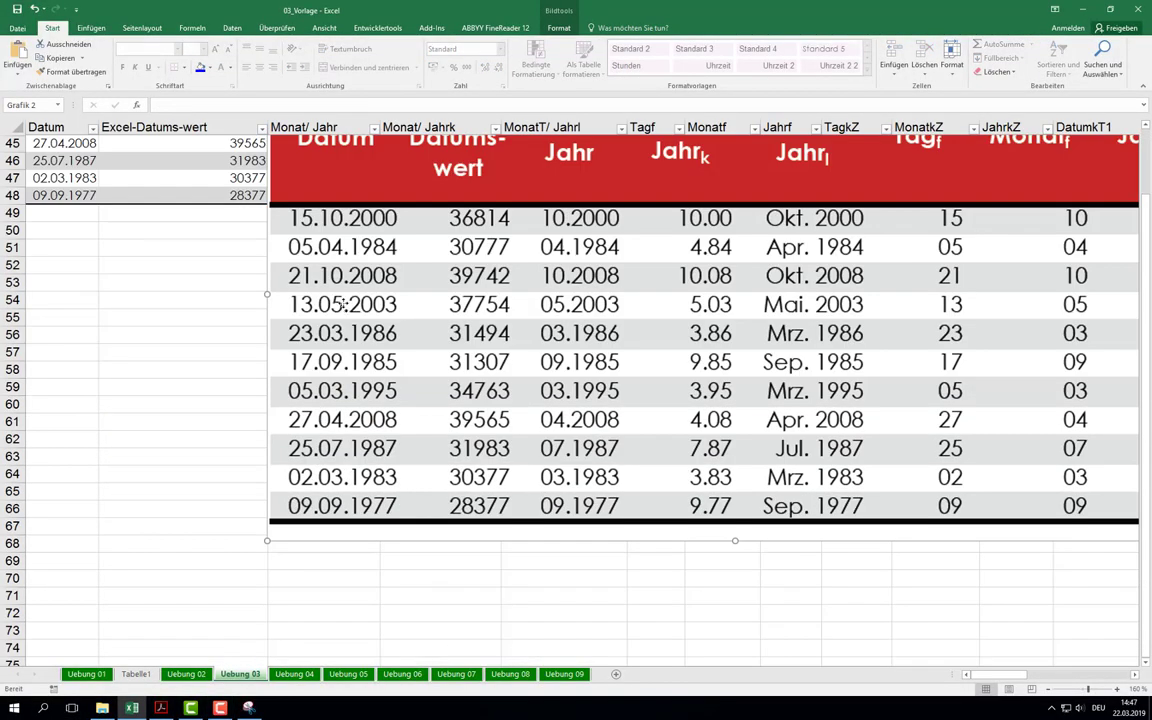
drag(308, 279, 314, 409)
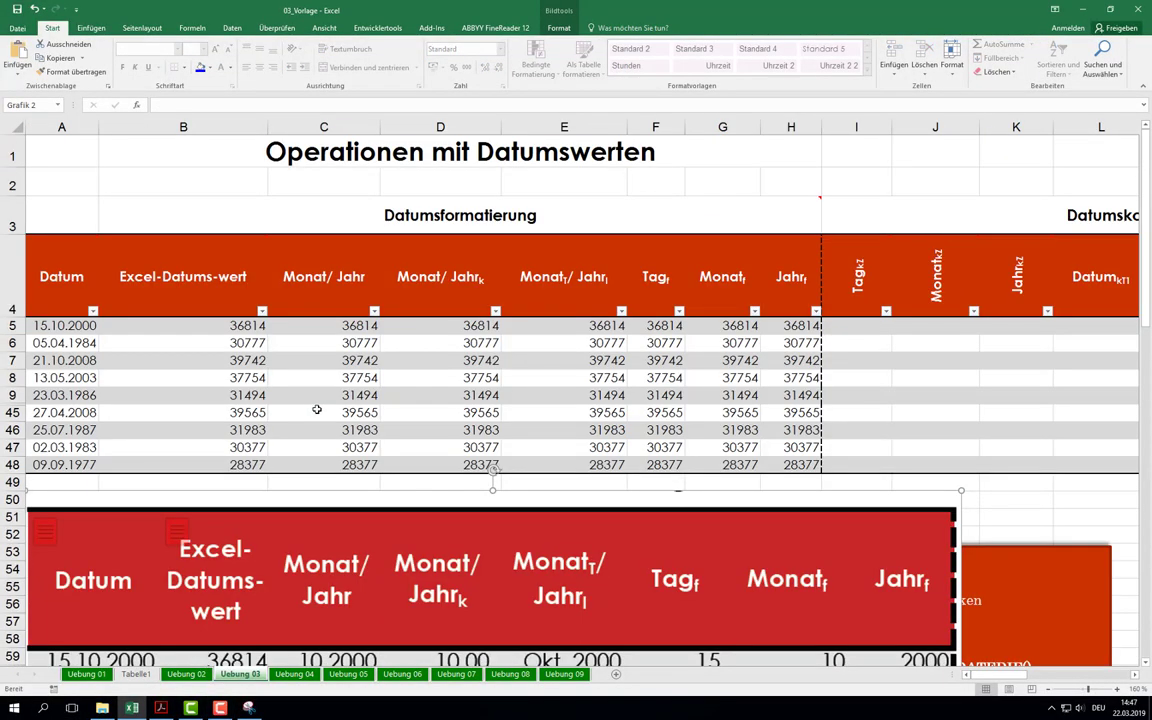
scroll(329, 411, down, 3)
scroll(330, 416, up, 1)
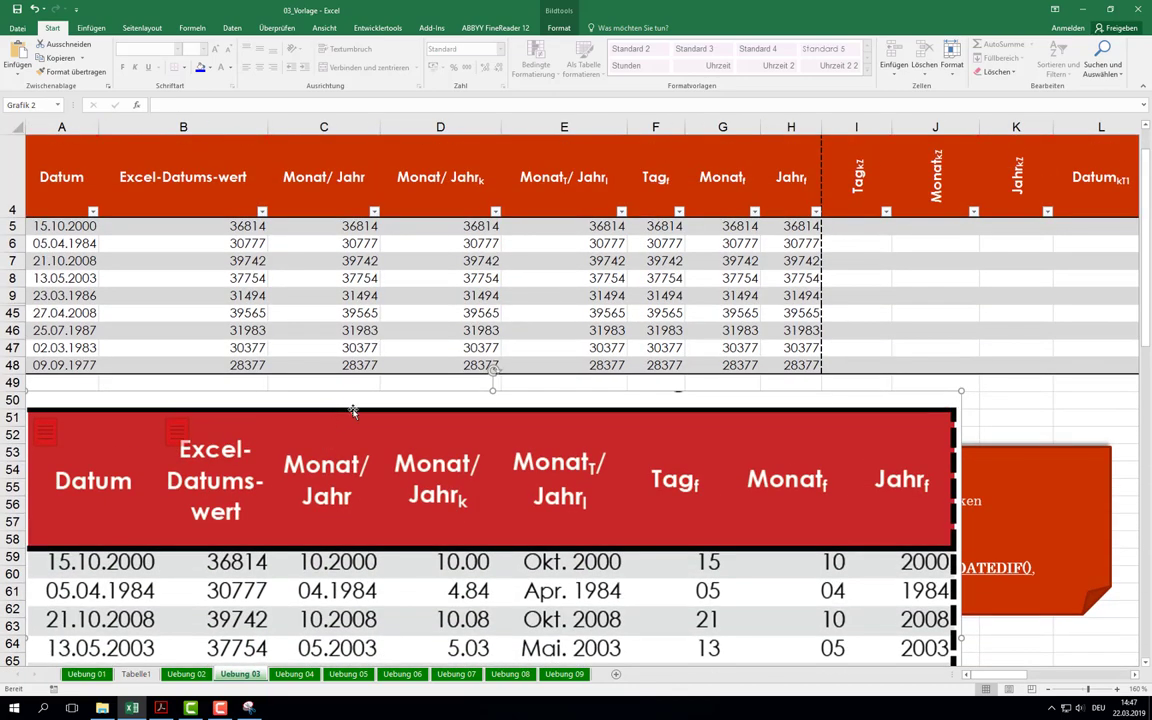
click(335, 226)
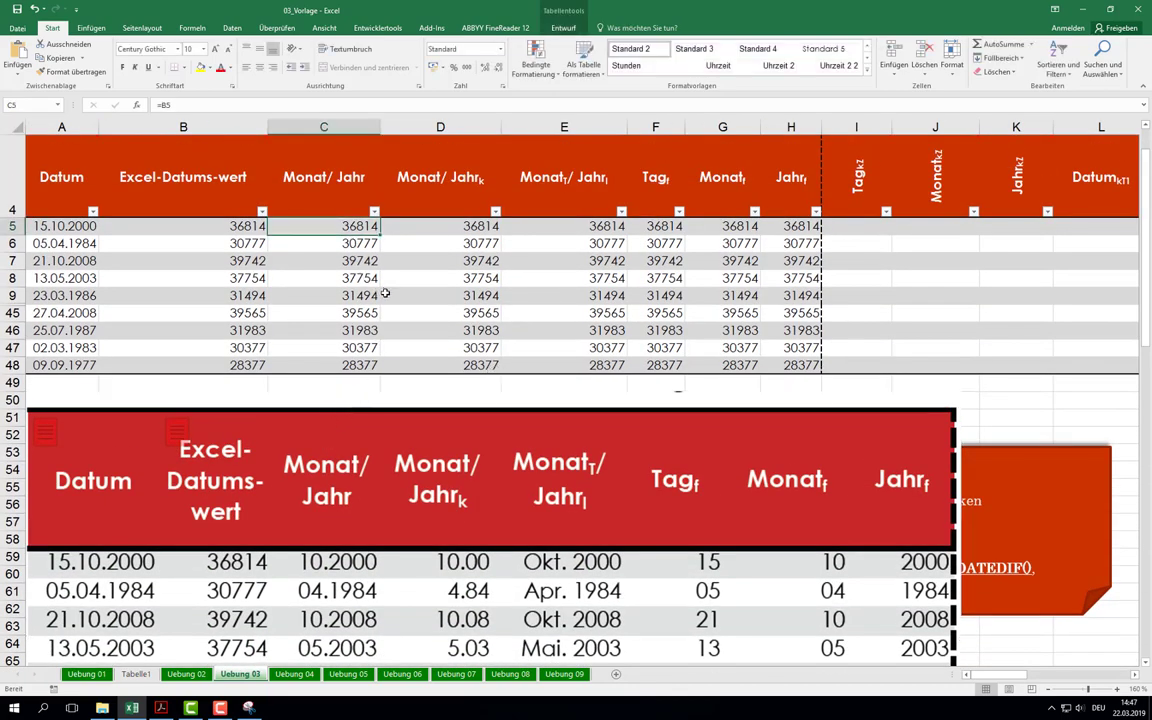
scroll(357, 261, up, 2)
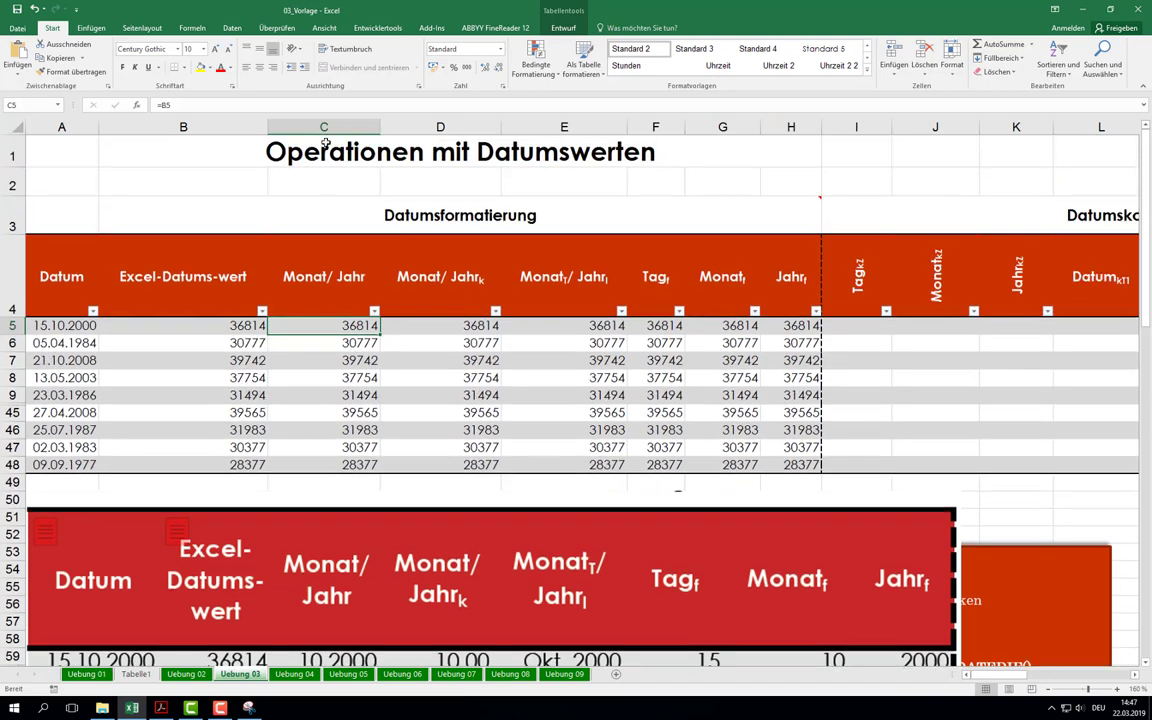
click(323, 127)
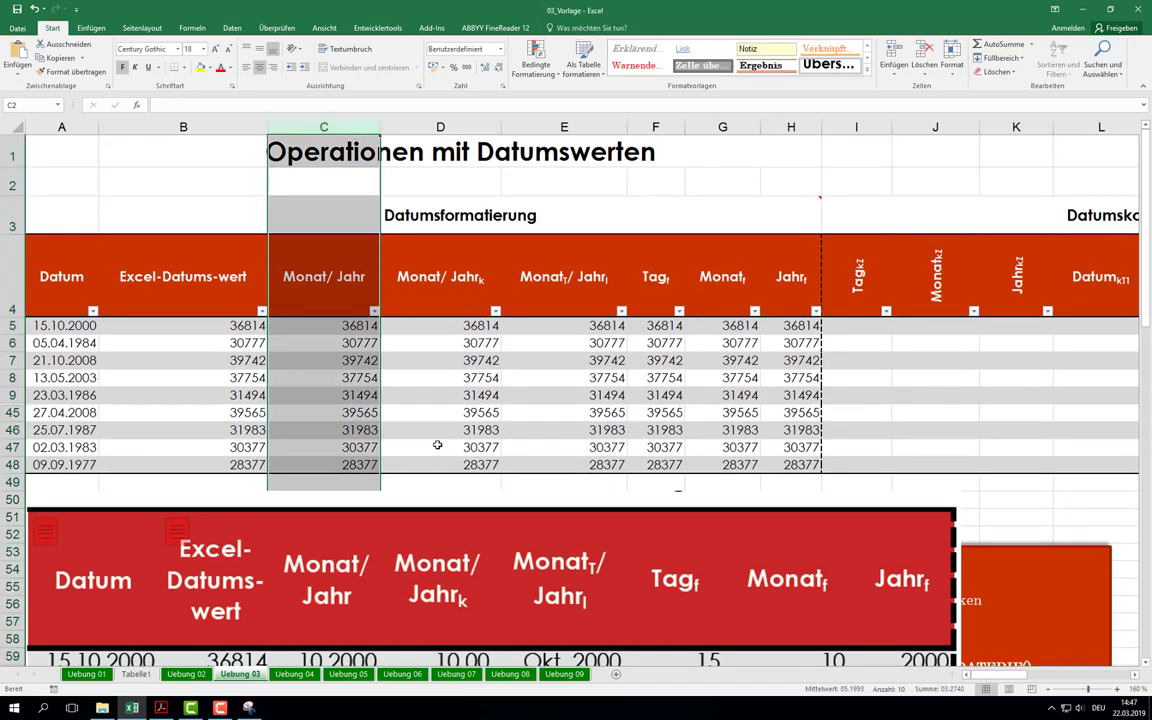
Step: In column C's custom number format, experiment with the month codes MM, M and MMMM
click(503, 89)
click(205, 237)
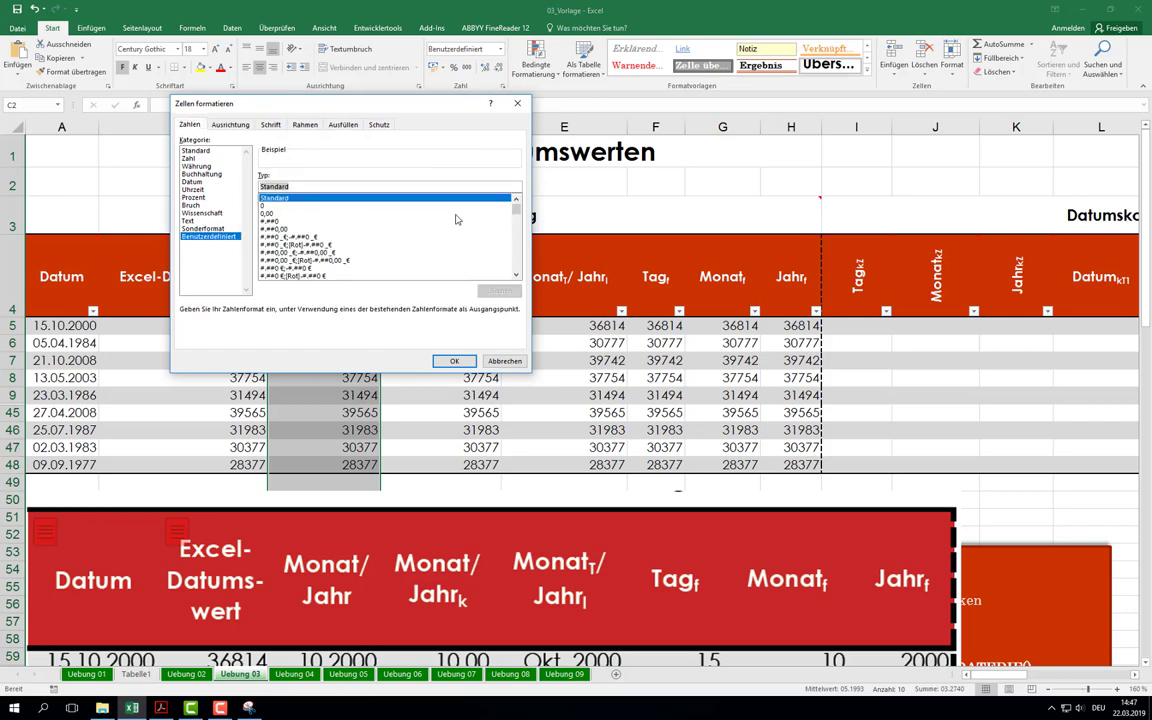
key(Delete)
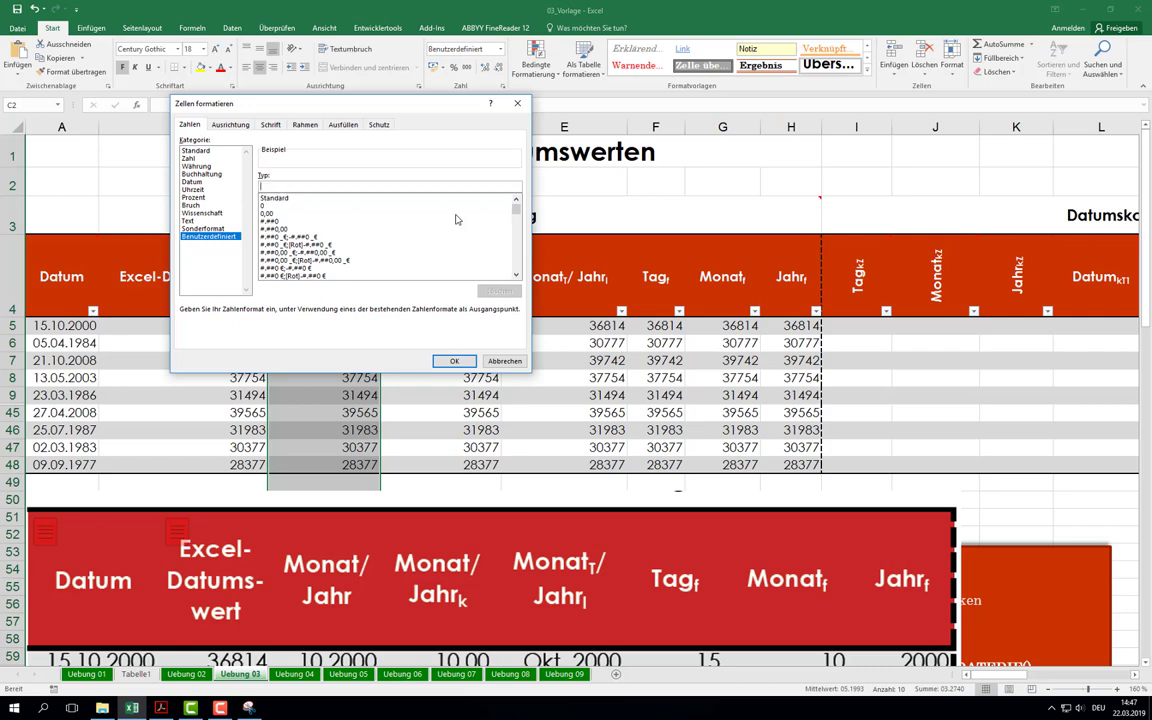
text(MM)
drag(259, 186, 306, 197)
key(BackSpace)
text(M)
text(M)
text(M)
text(M)
key(BackSpace)
key(BackSpace)
key(BackSpace)
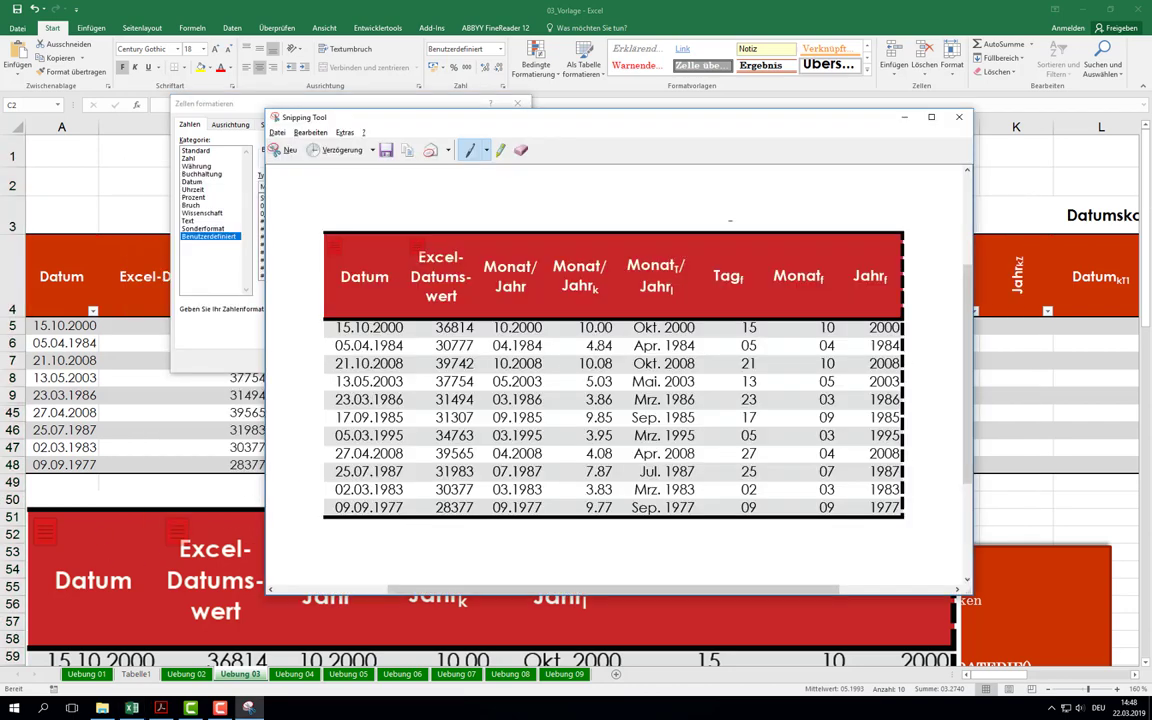
Step: Complete column C's code as M.JJ and apply it, showing values like 10.00 and 4.84
click(237, 293)
text(M.)
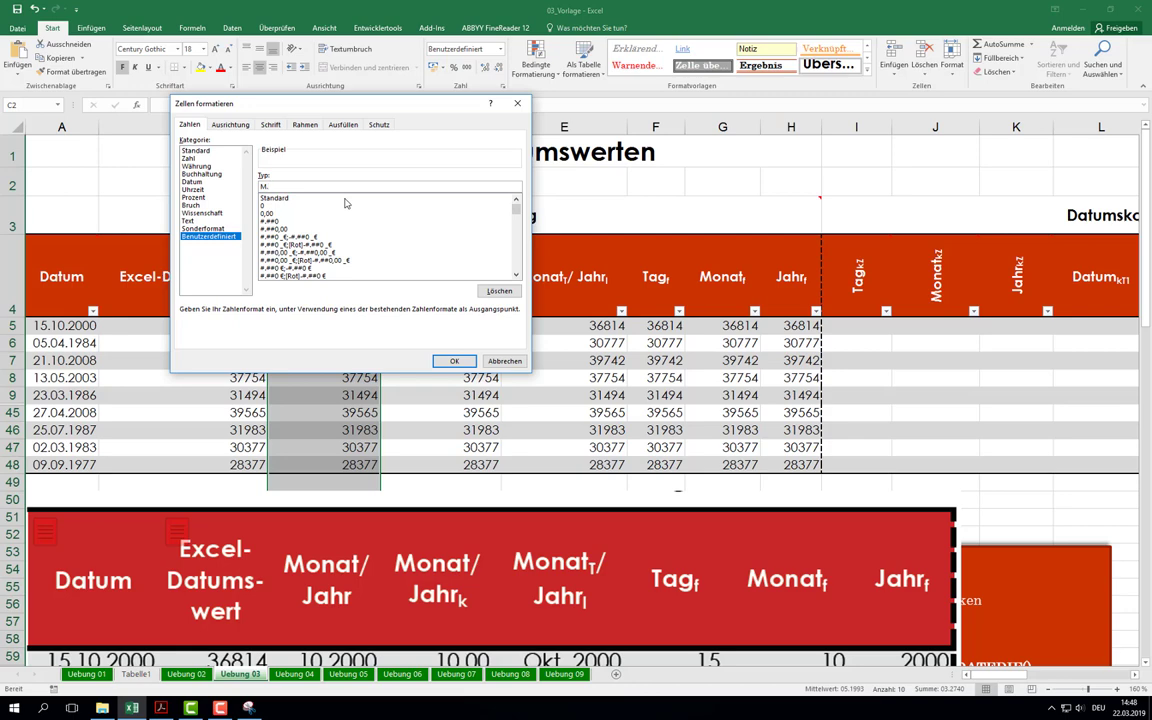
text(JJ)
click(452, 362)
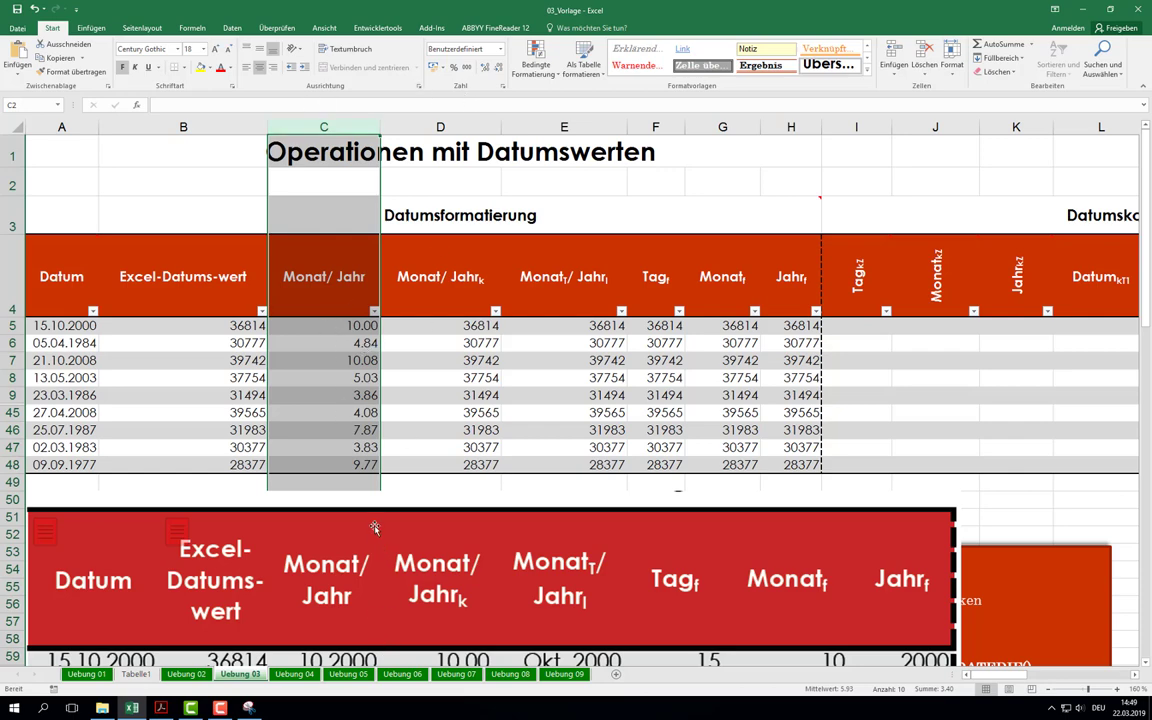
Step: Replace column C's Standard format with MM.JJJJ so dates show as 10.2000 and 04.1984
scroll(345, 535, down, 1)
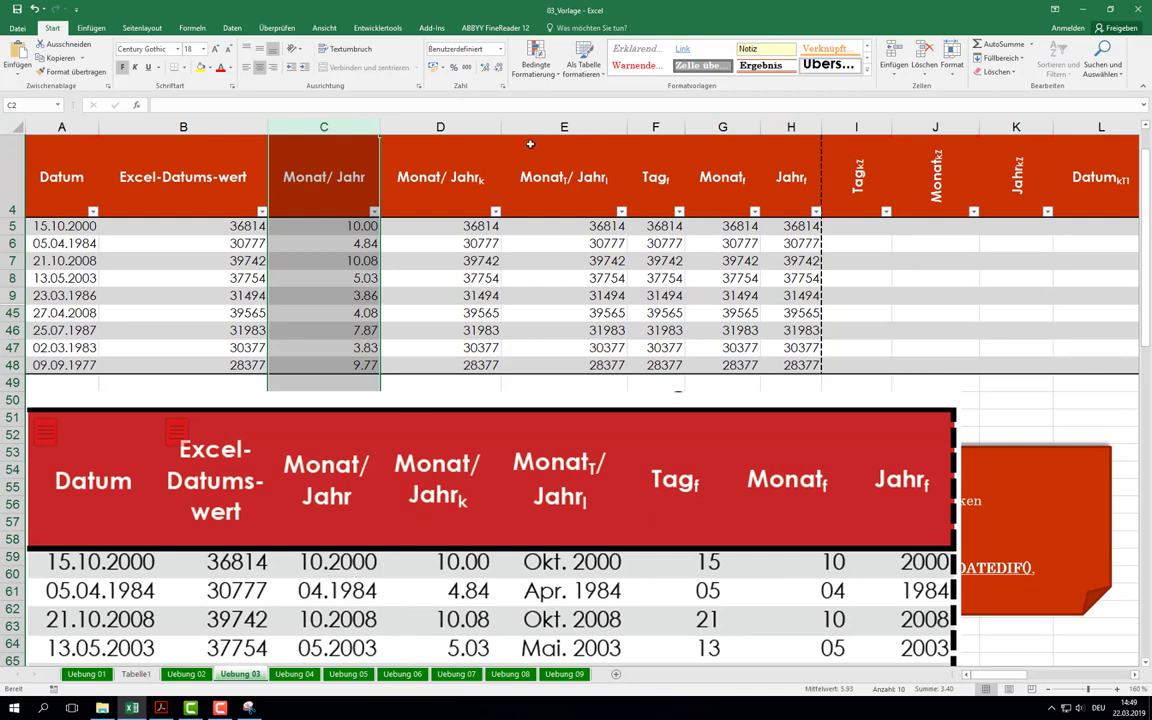
click(502, 86)
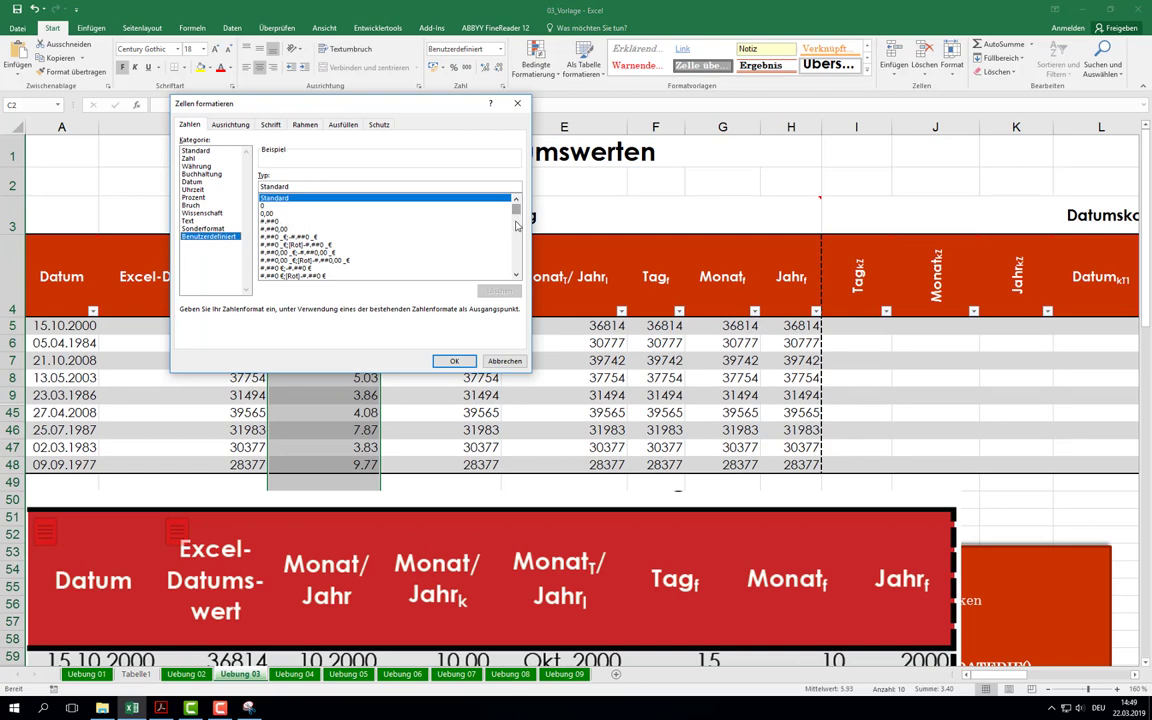
drag(516, 205, 517, 278)
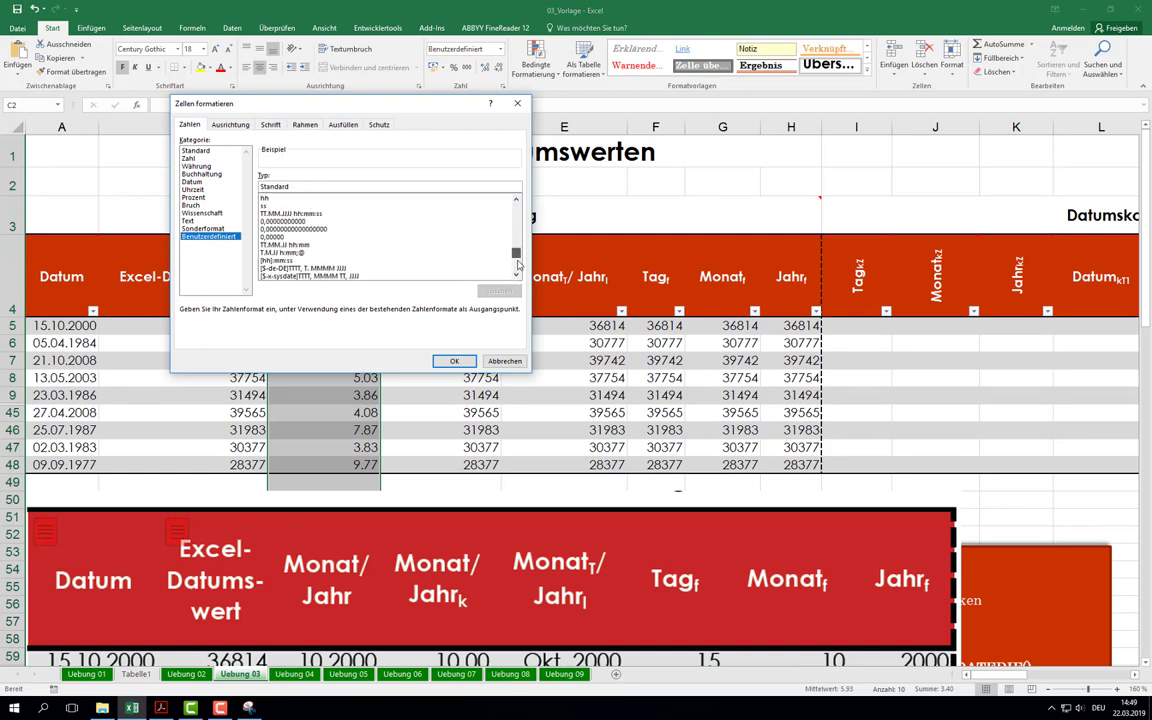
scroll(468, 233, up, 10)
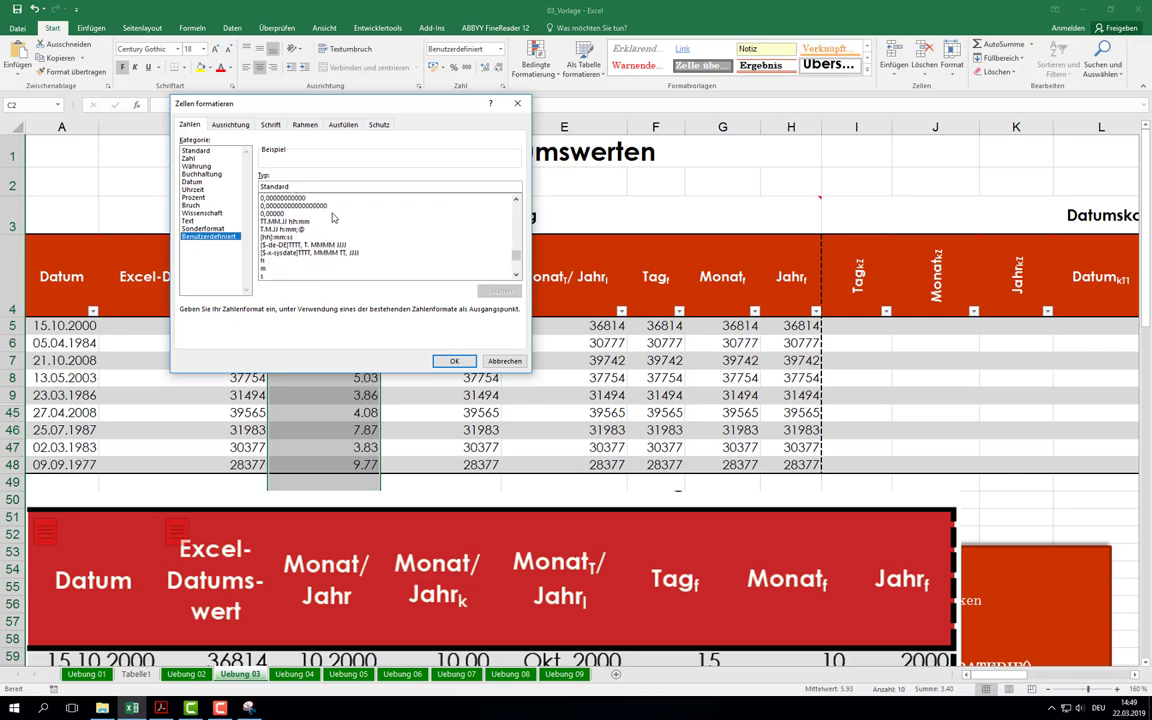
drag(290, 187, 254, 191)
text(MM.)
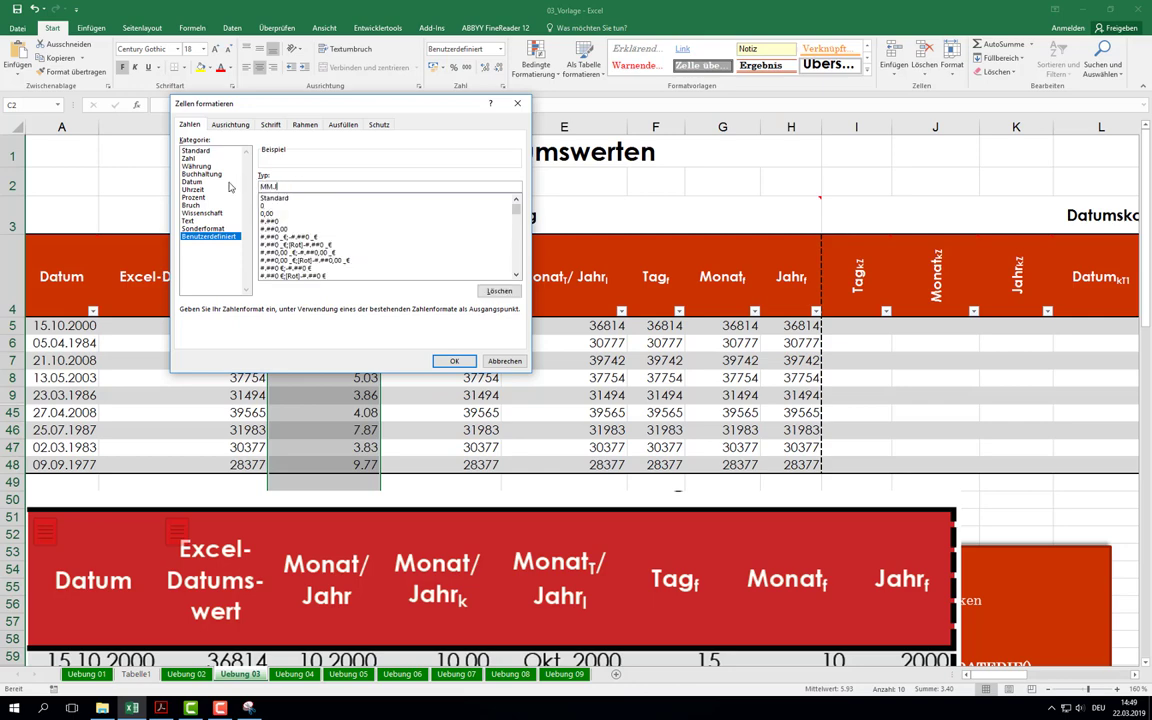
text(JJJJ)
click(453, 361)
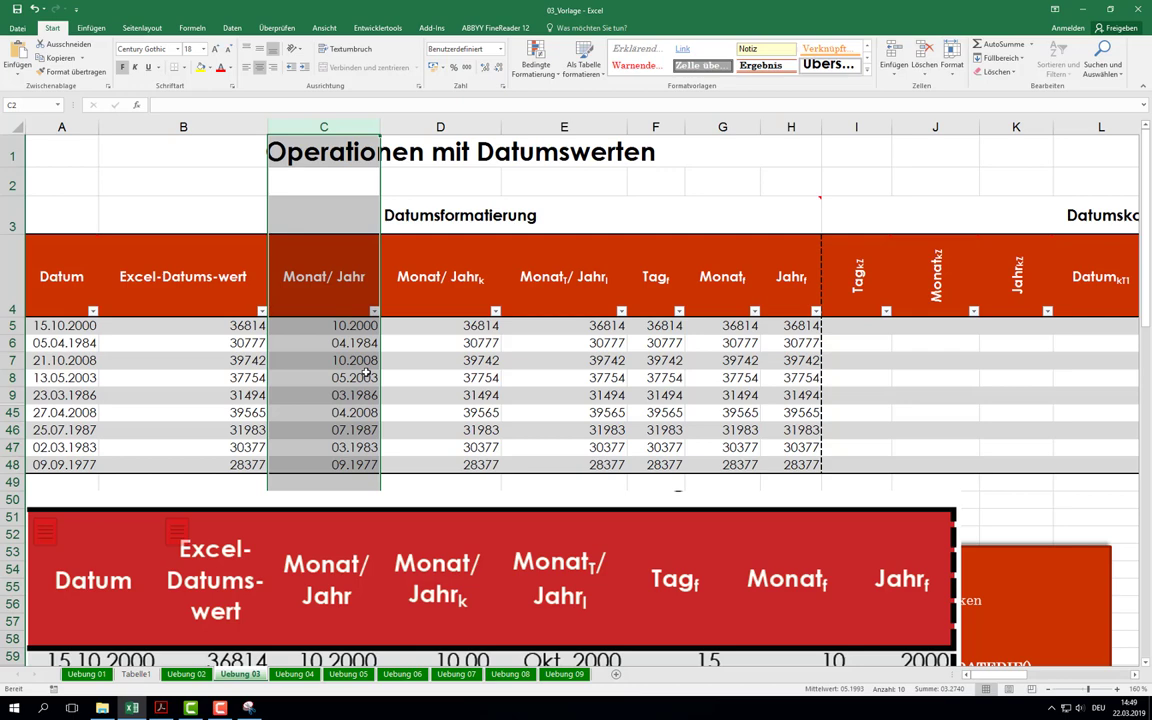
scroll(360, 374, down, 2)
scroll(344, 386, up, 2)
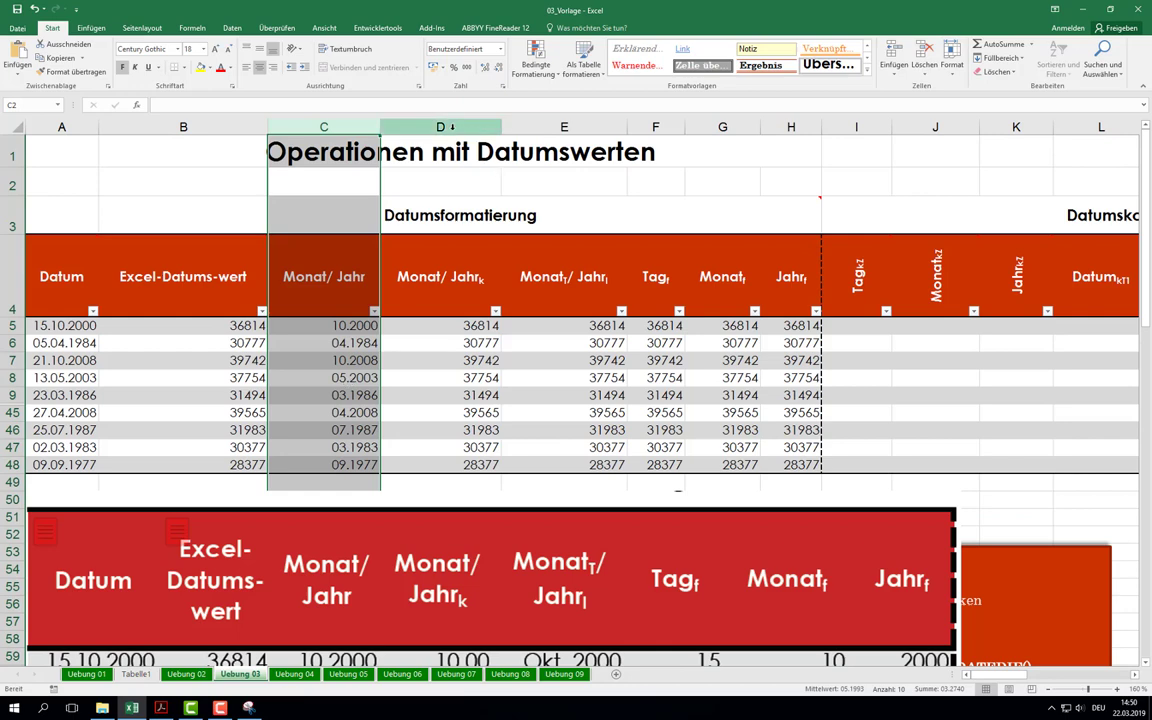
Step: Give column D the custom format M.J, showing values like 10.00 and 4.84
click(452, 127)
click(502, 88)
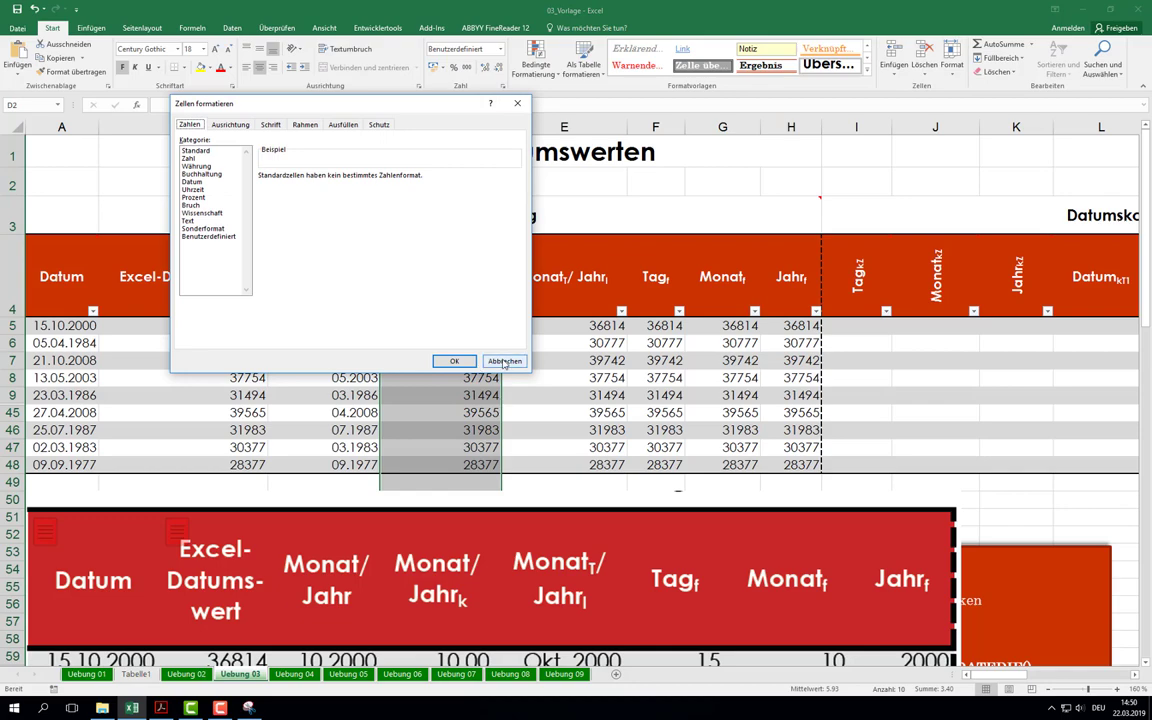
click(504, 362)
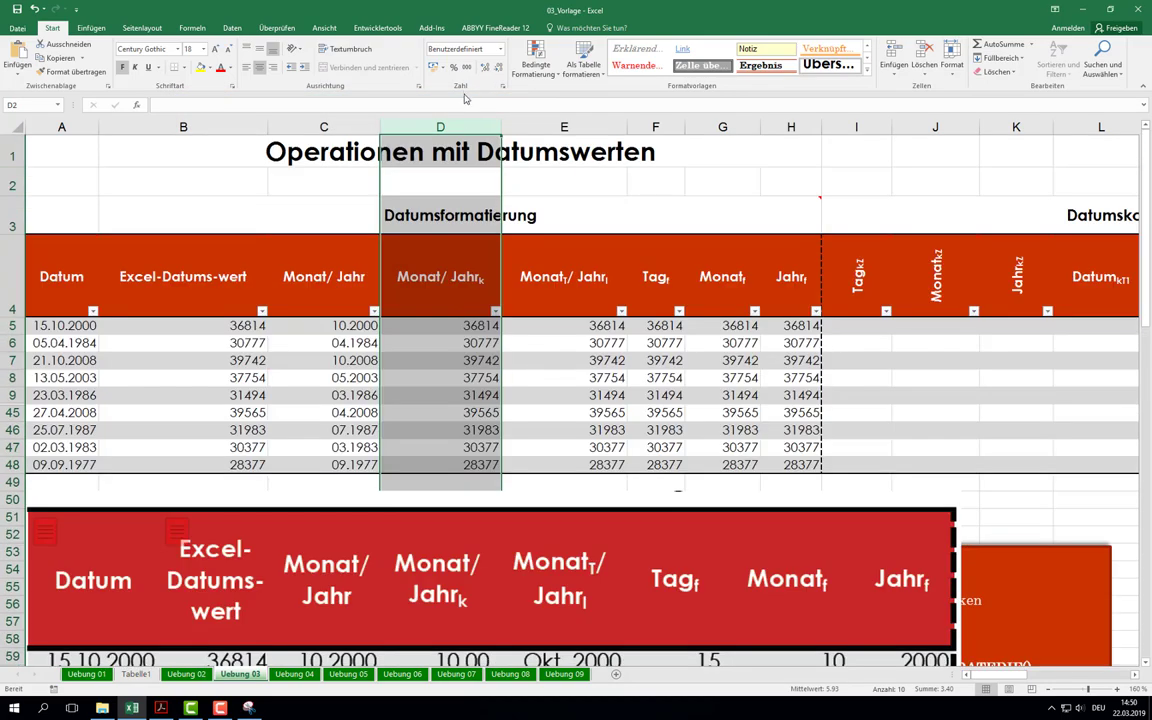
key(ctrl+1)
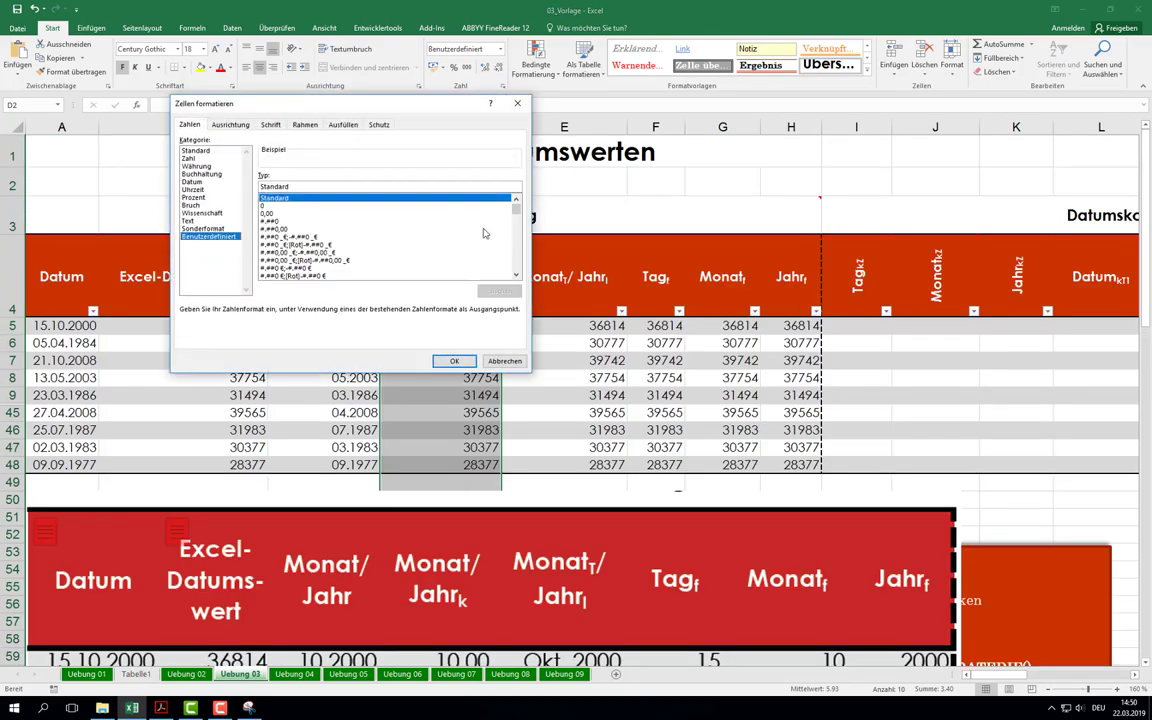
scroll(470, 230, down, 10)
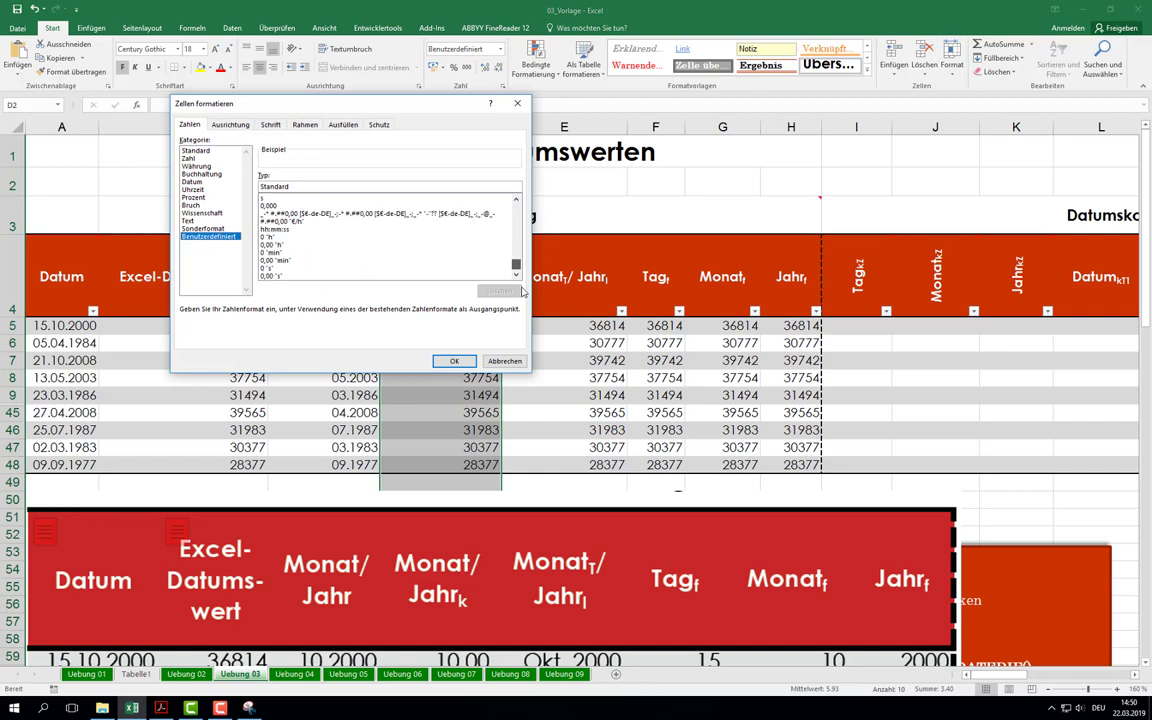
scroll(470, 240, up, 3)
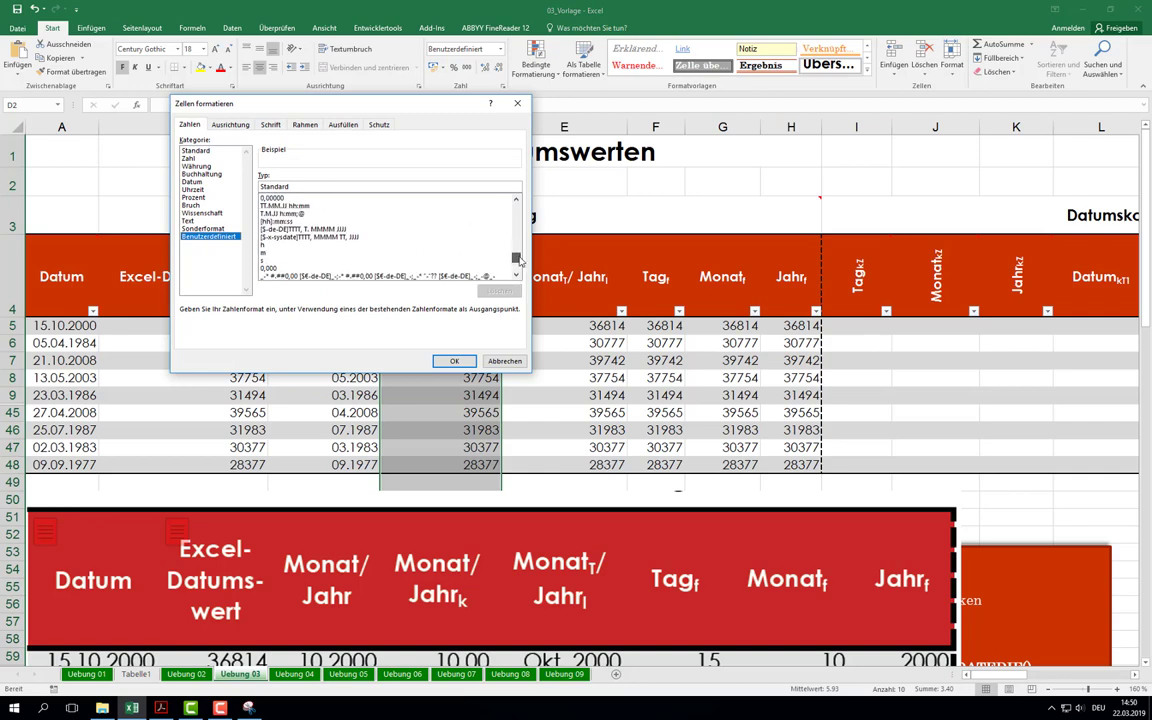
scroll(467, 228, up, 2)
scroll(380, 200, up, 1)
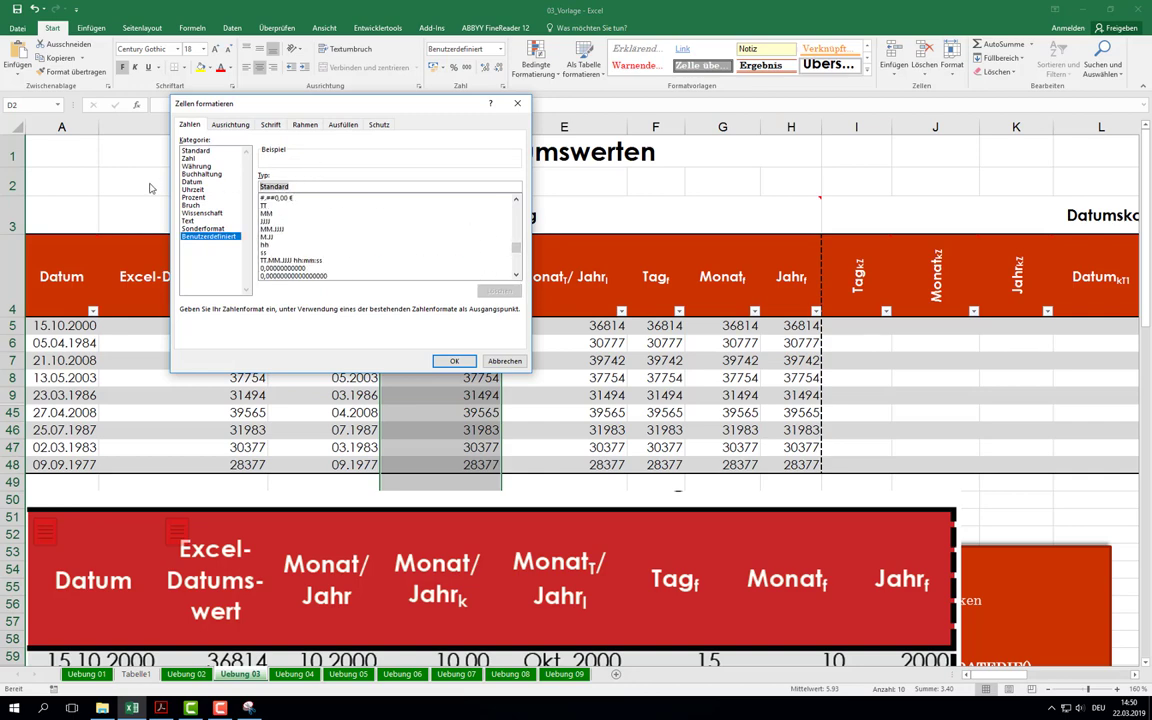
text(M)
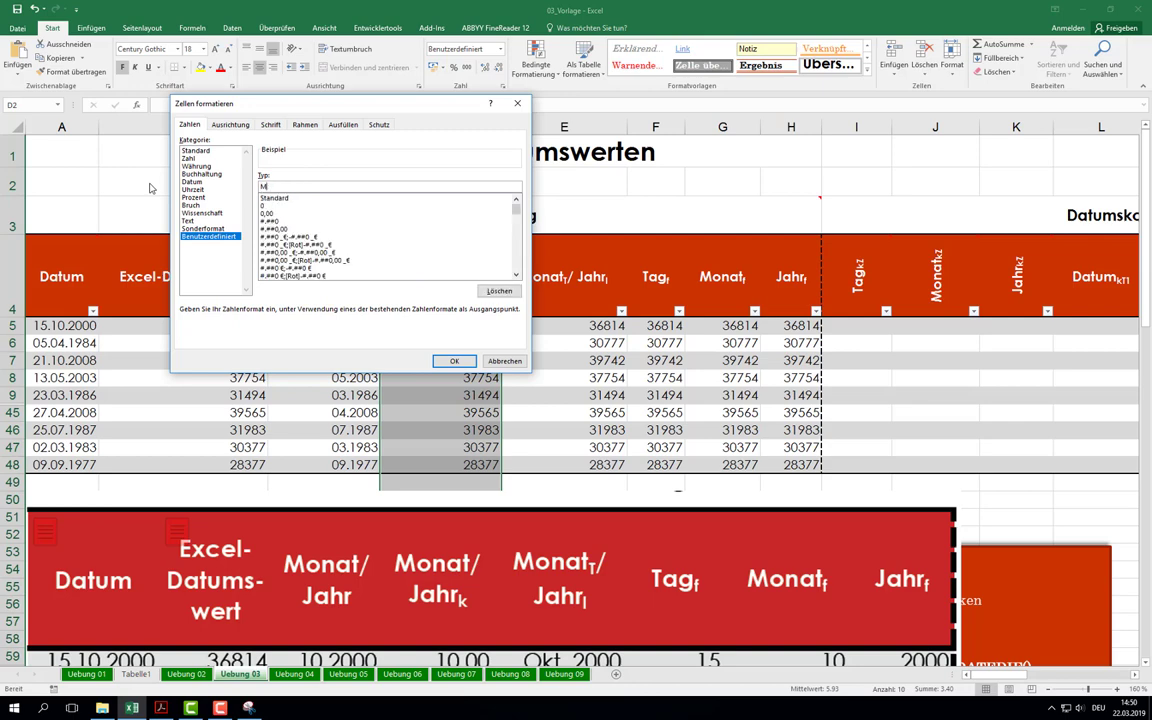
text(.)
text(JJ)
key(BackSpace)
click(466, 358)
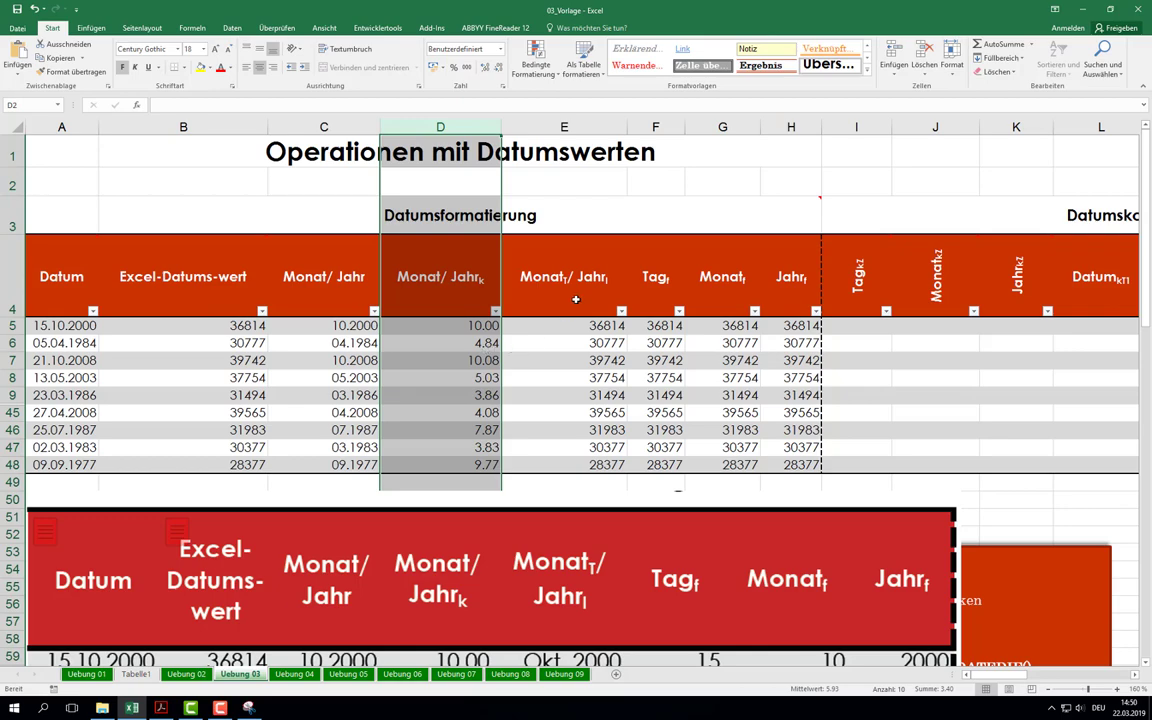
Step: Select the MonatT/ JahrI header cell E4
scroll(520, 272, down, 4)
scroll(576, 310, up, 4)
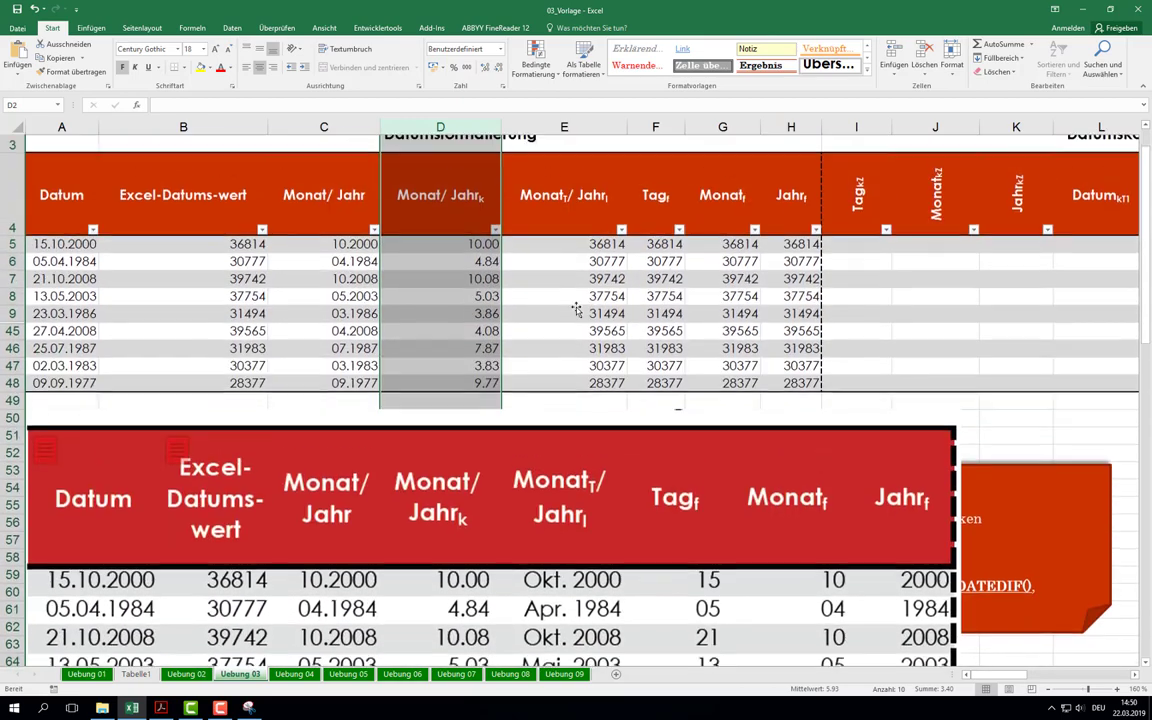
click(576, 277)
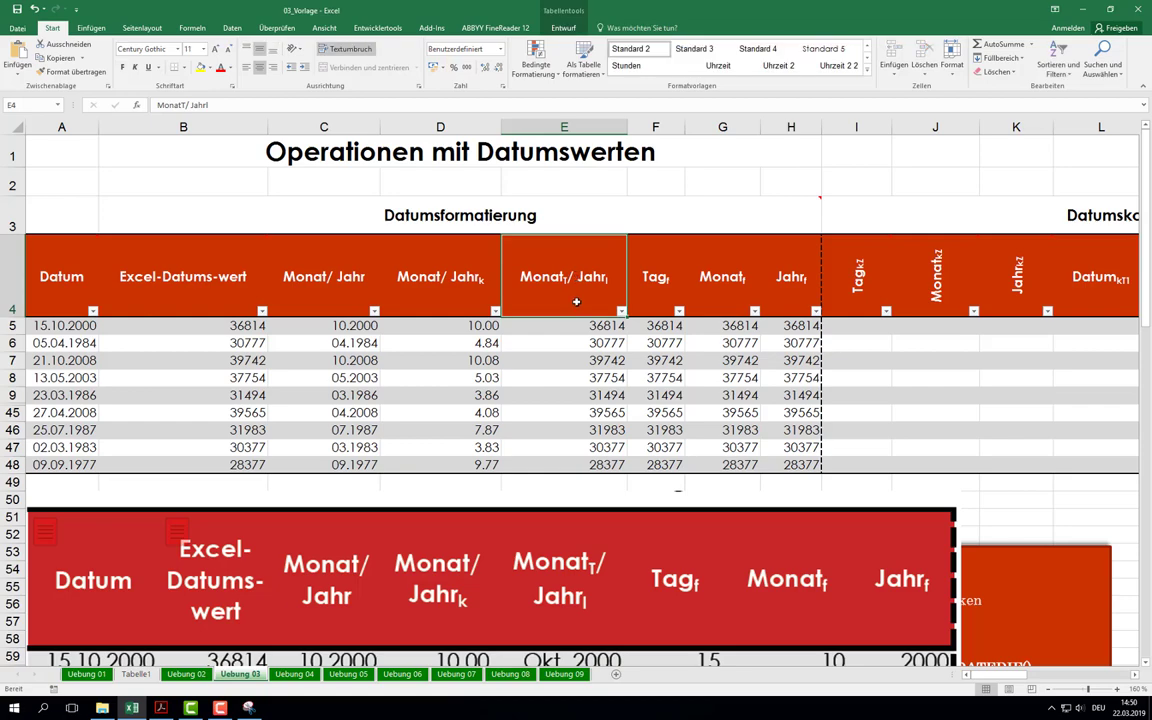
Step: Select column E and start its custom number format with the month code MMM
scroll(571, 360, down, 1)
scroll(540, 385, down, 3)
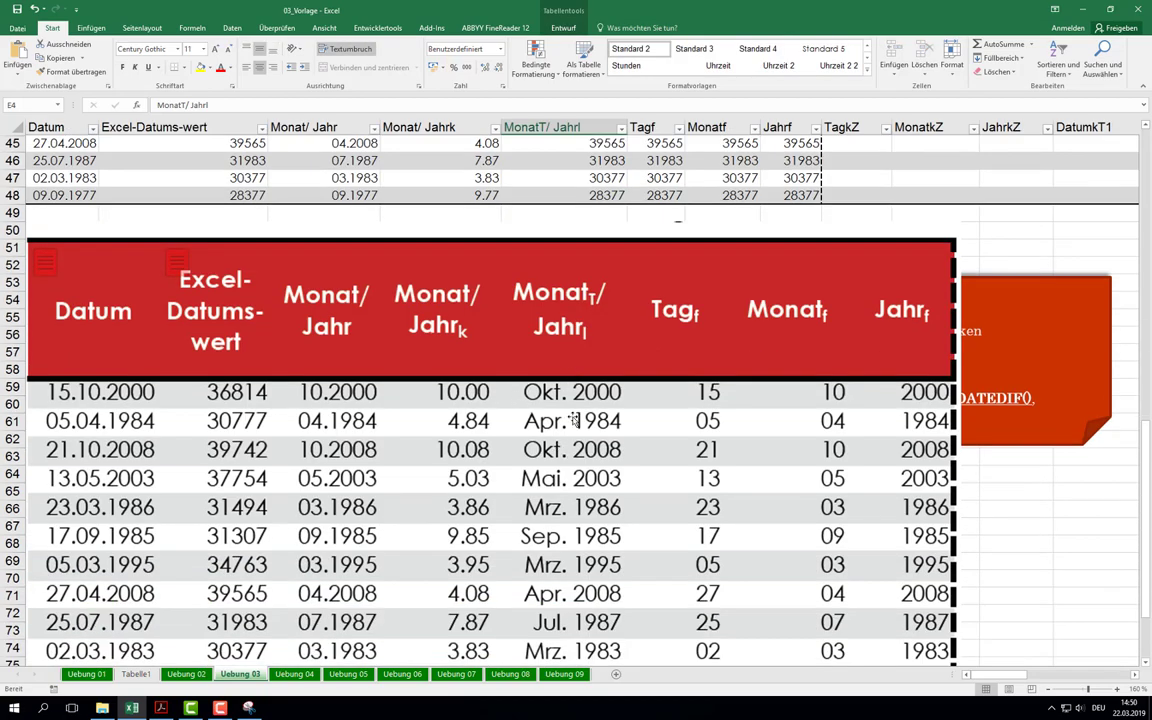
scroll(577, 462, up, 4)
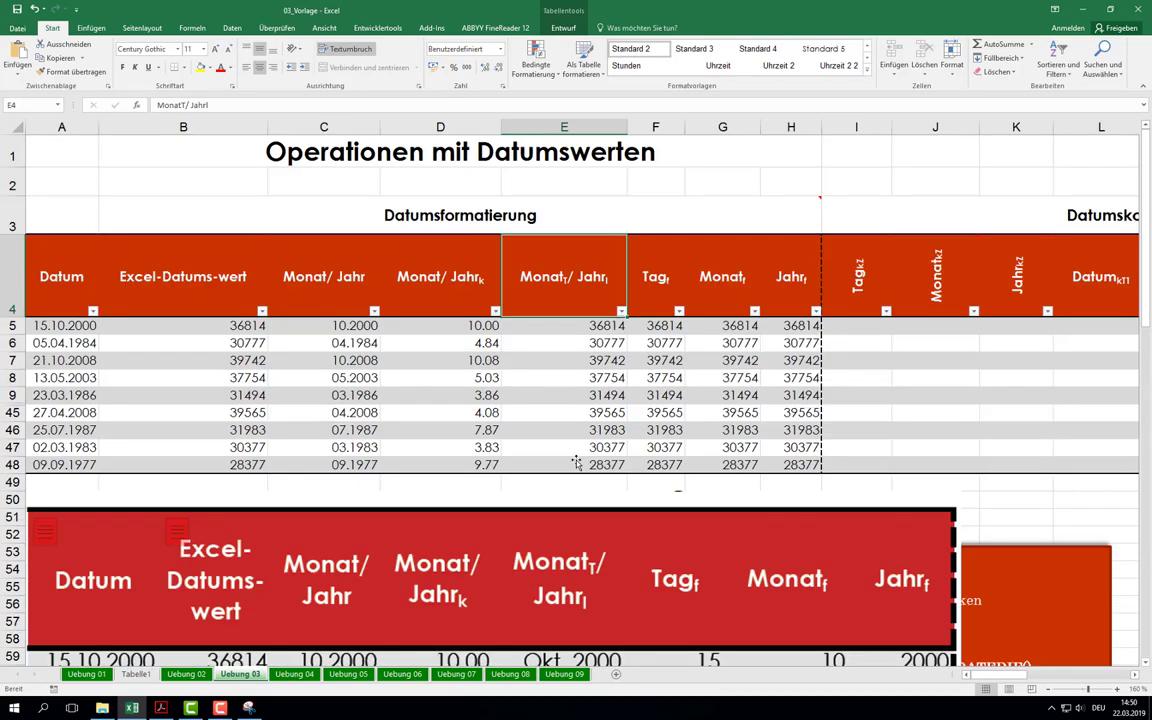
click(564, 127)
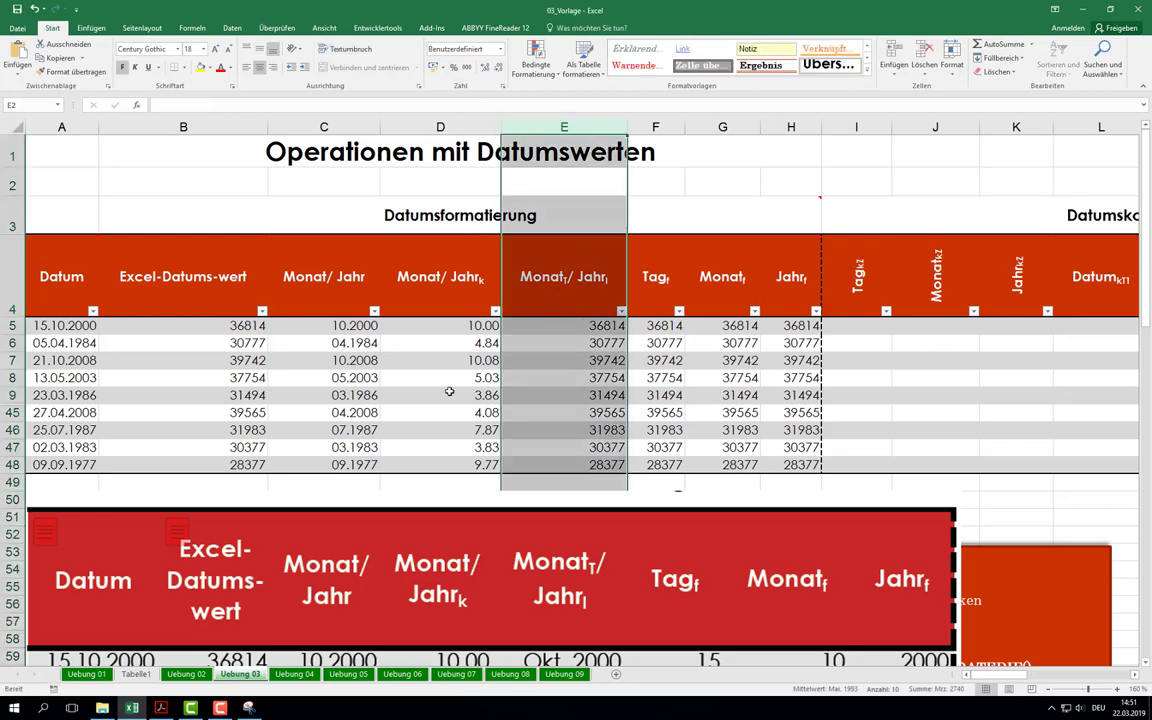
click(503, 90)
click(205, 236)
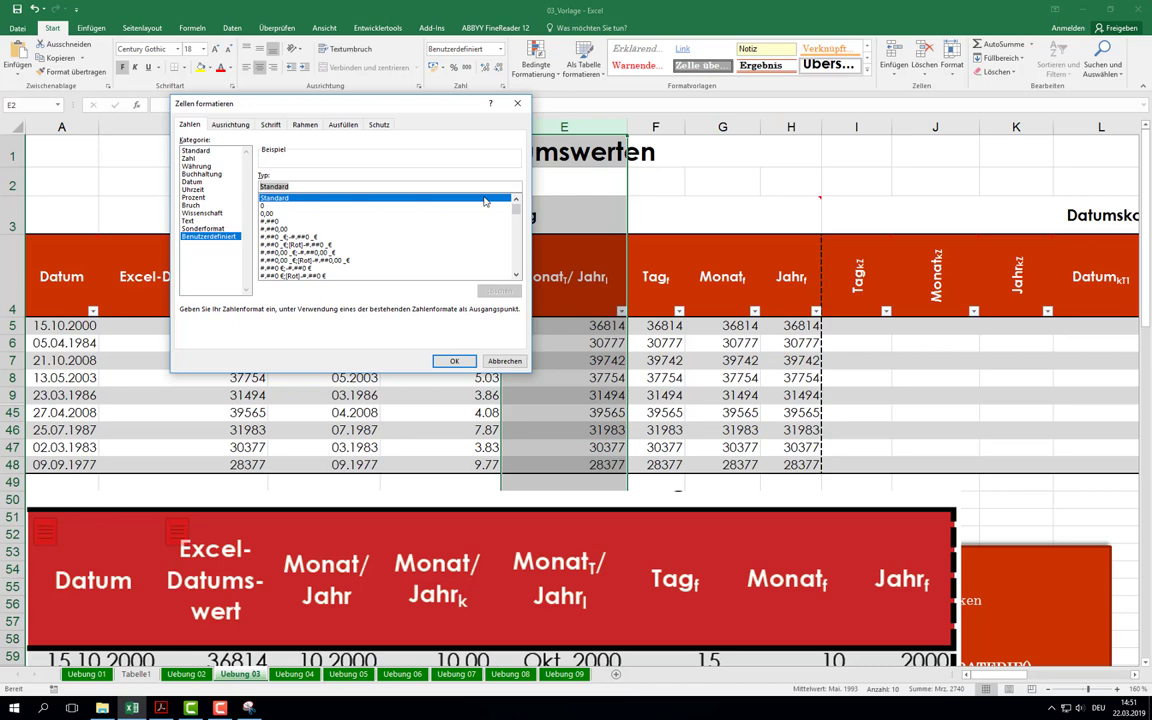
text(1)
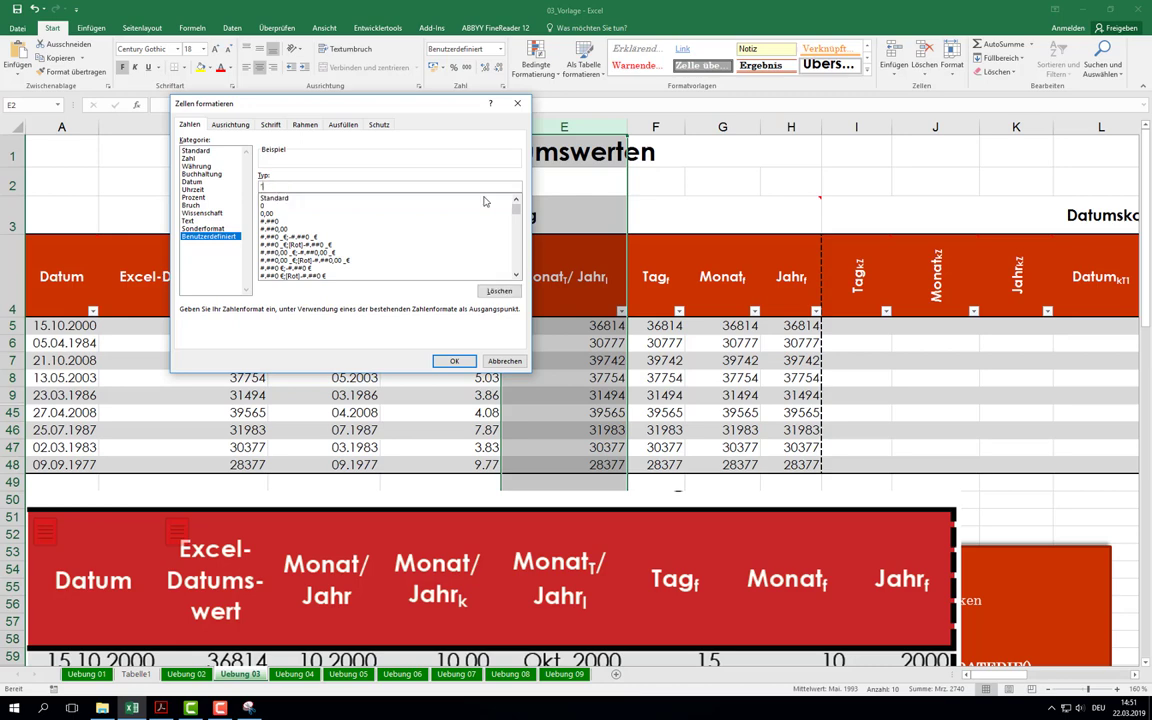
key(BackSpace)
text(MMM)
Step: Check the expected result in the PDF, then complete the code as MMM. JJJJ and apply it
click(164, 709)
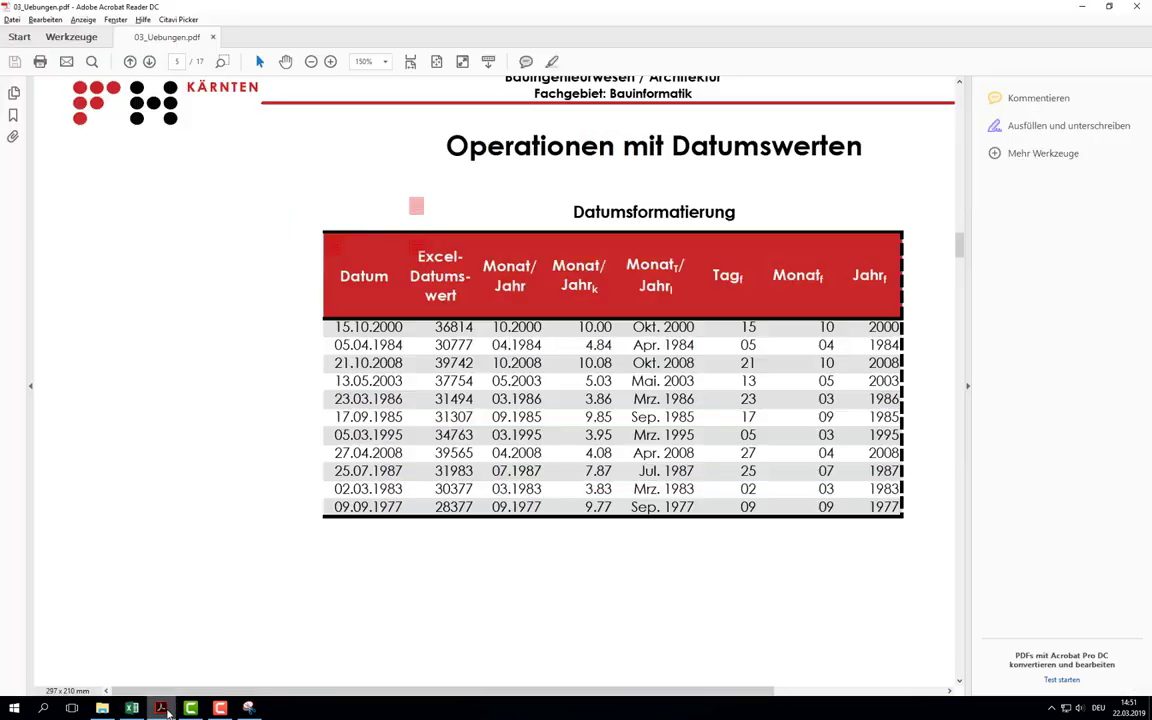
click(131, 708)
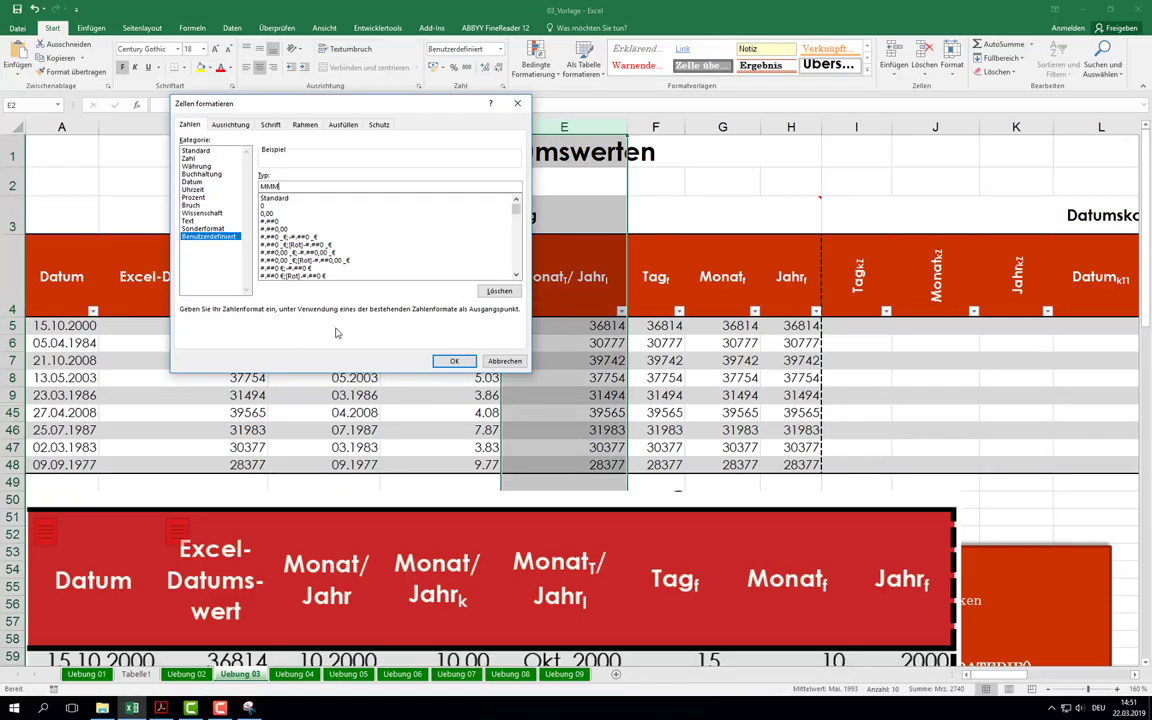
text(.)
text( JJJ)
click(457, 360)
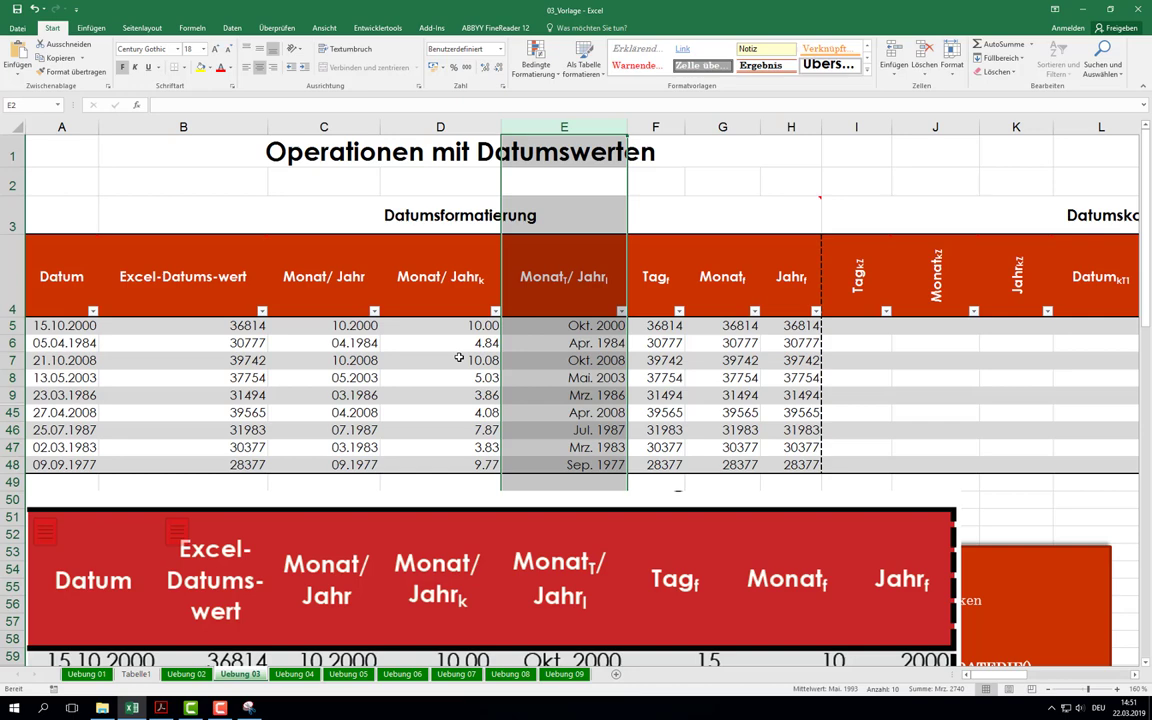
scroll(459, 358, down, 2)
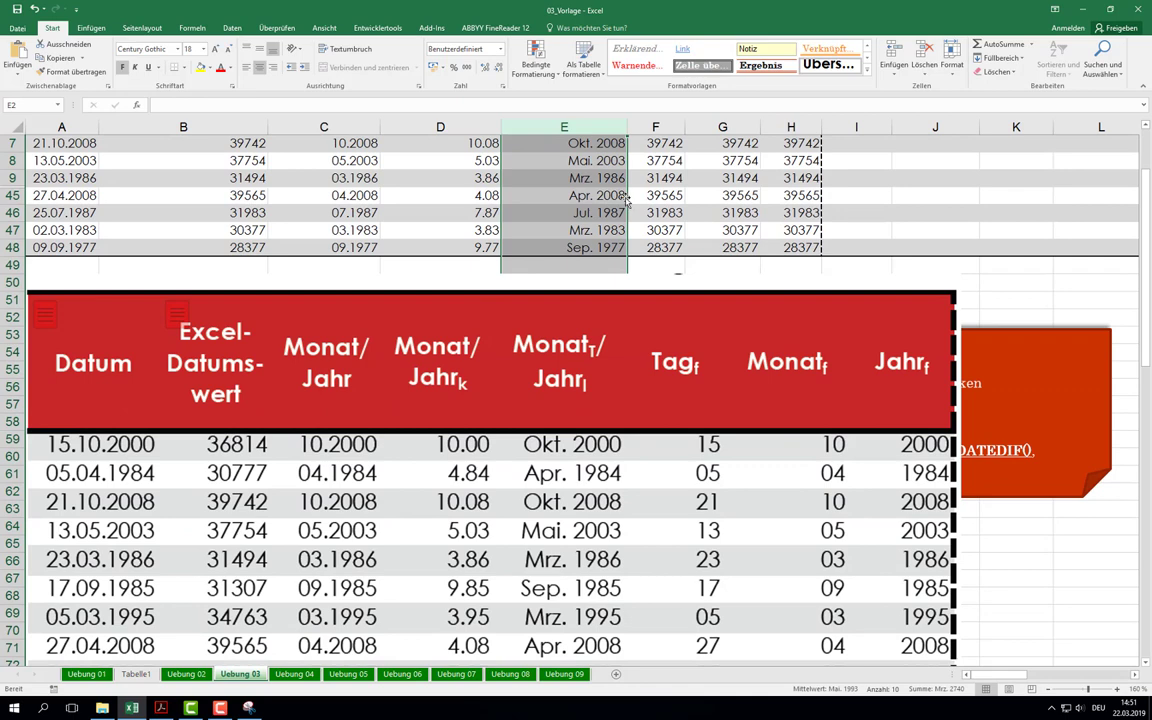
Step: Give the Tag column F the custom two-digit day format TT
click(660, 121)
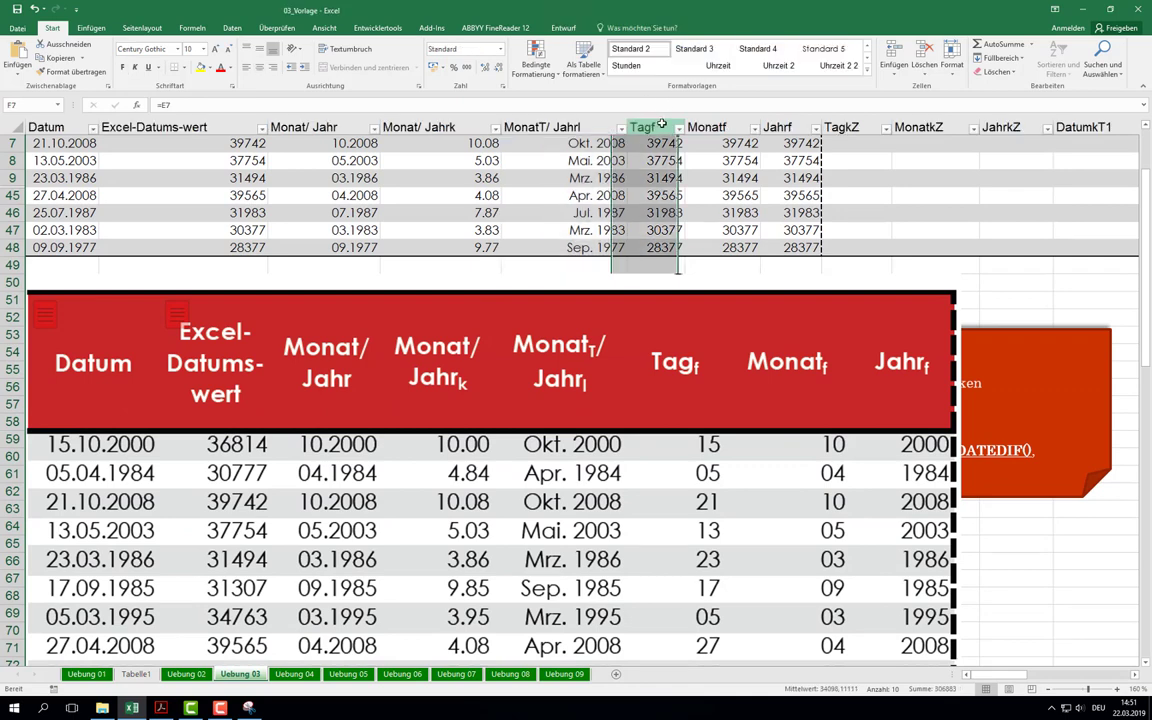
click(502, 86)
click(208, 235)
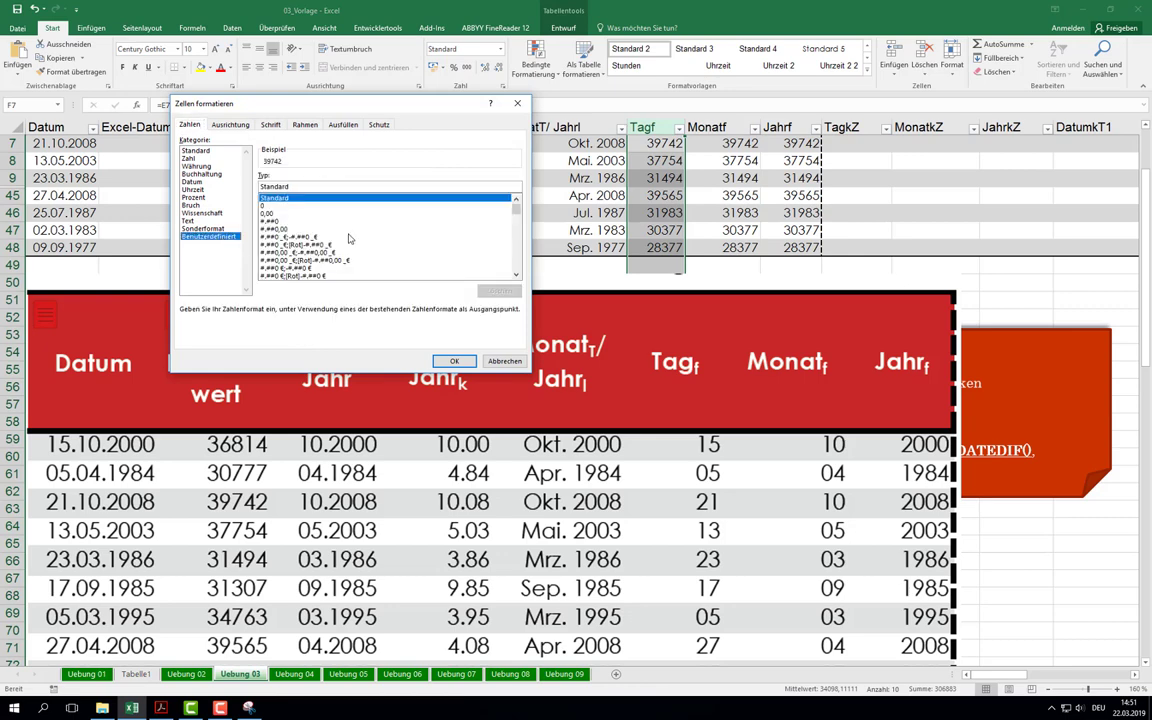
double_click(310, 188)
text(TT)
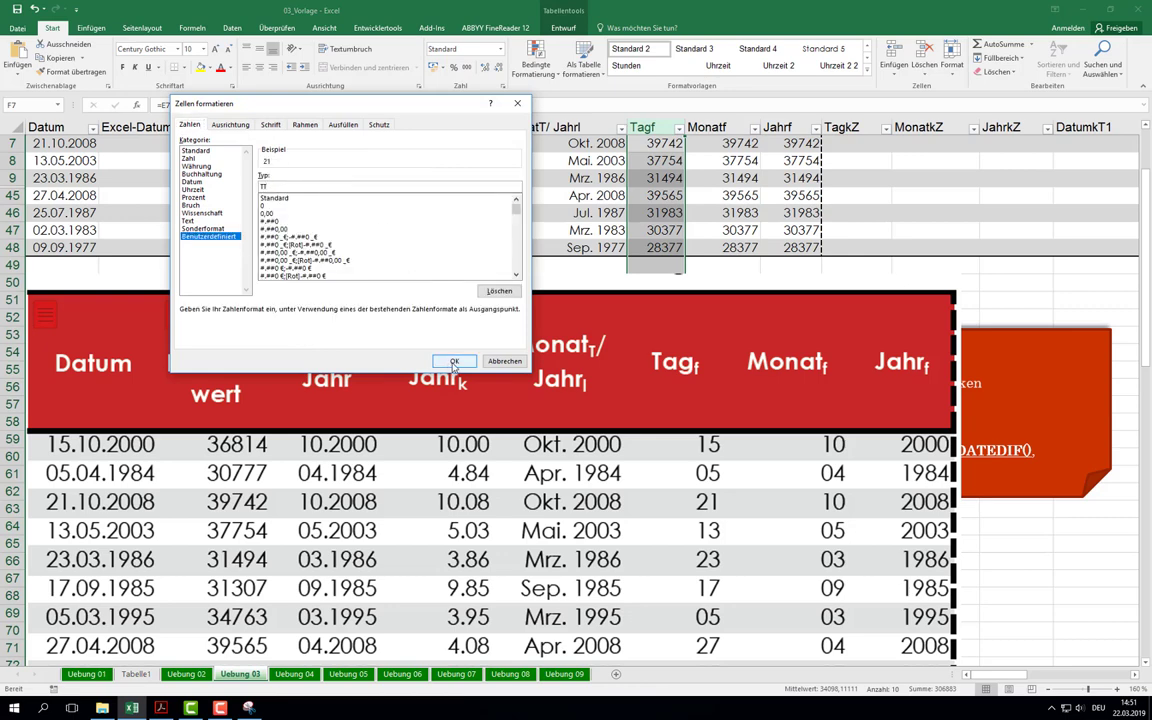
click(454, 364)
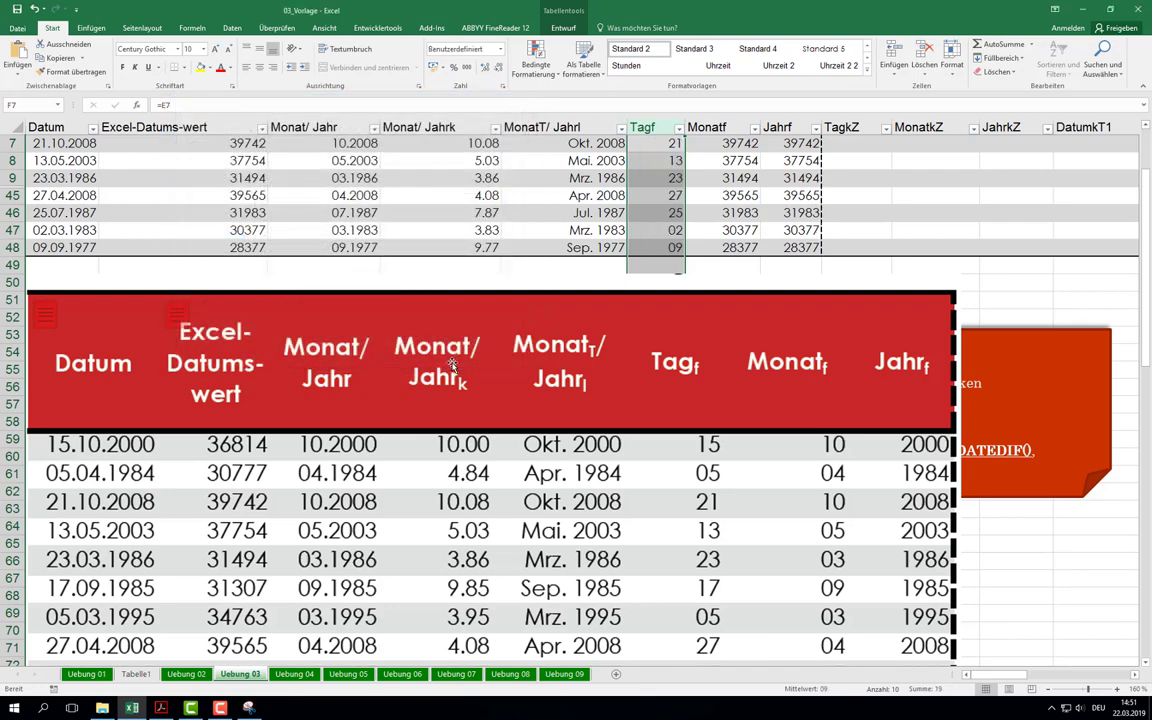
scroll(504, 347, up, 2)
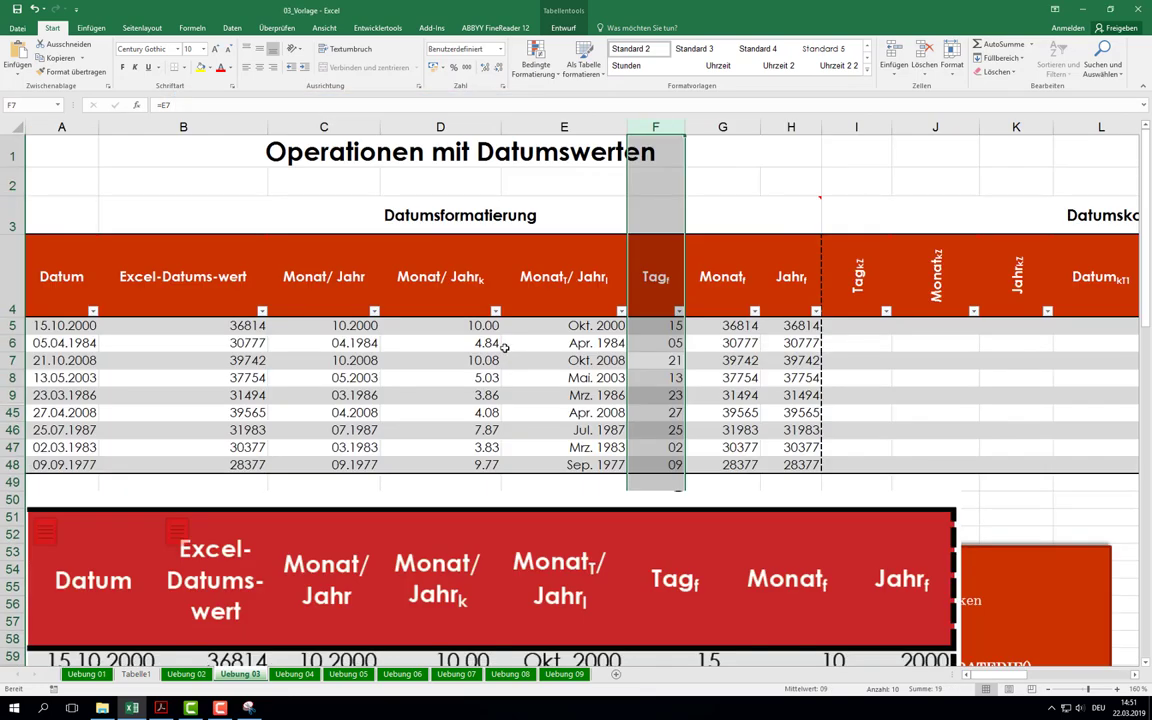
scroll(504, 347, down, 2)
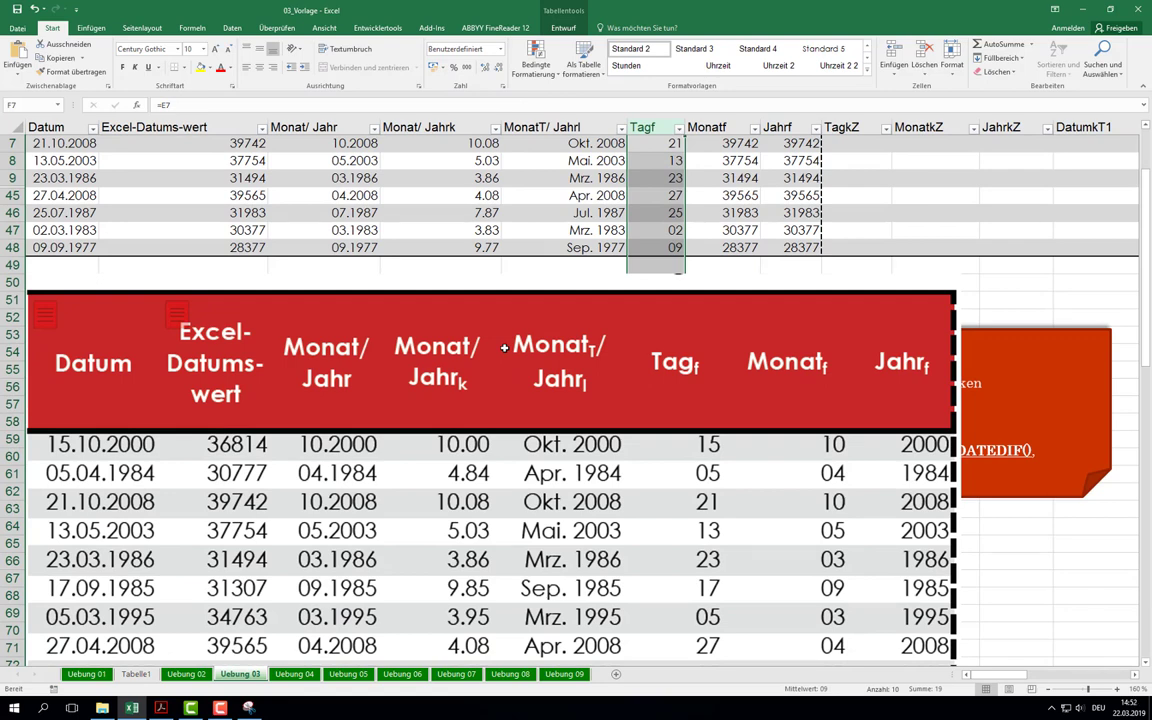
scroll(504, 347, up, 2)
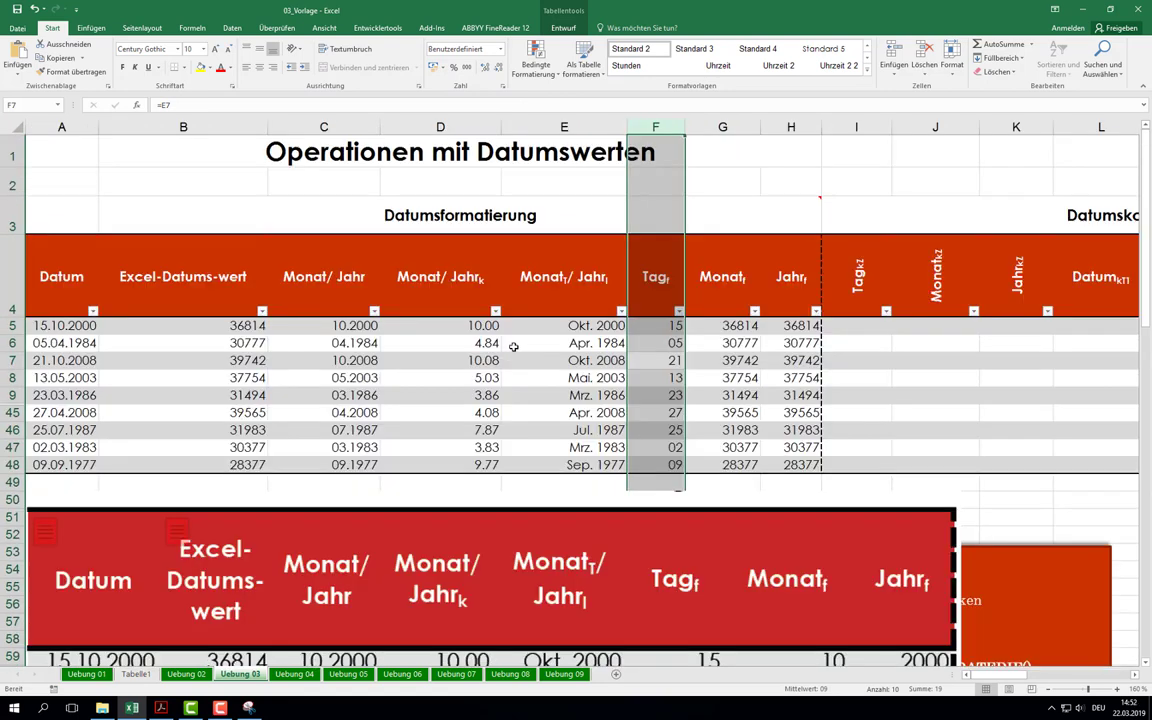
Step: Give the Monat column G the custom two-digit month format MM
click(722, 126)
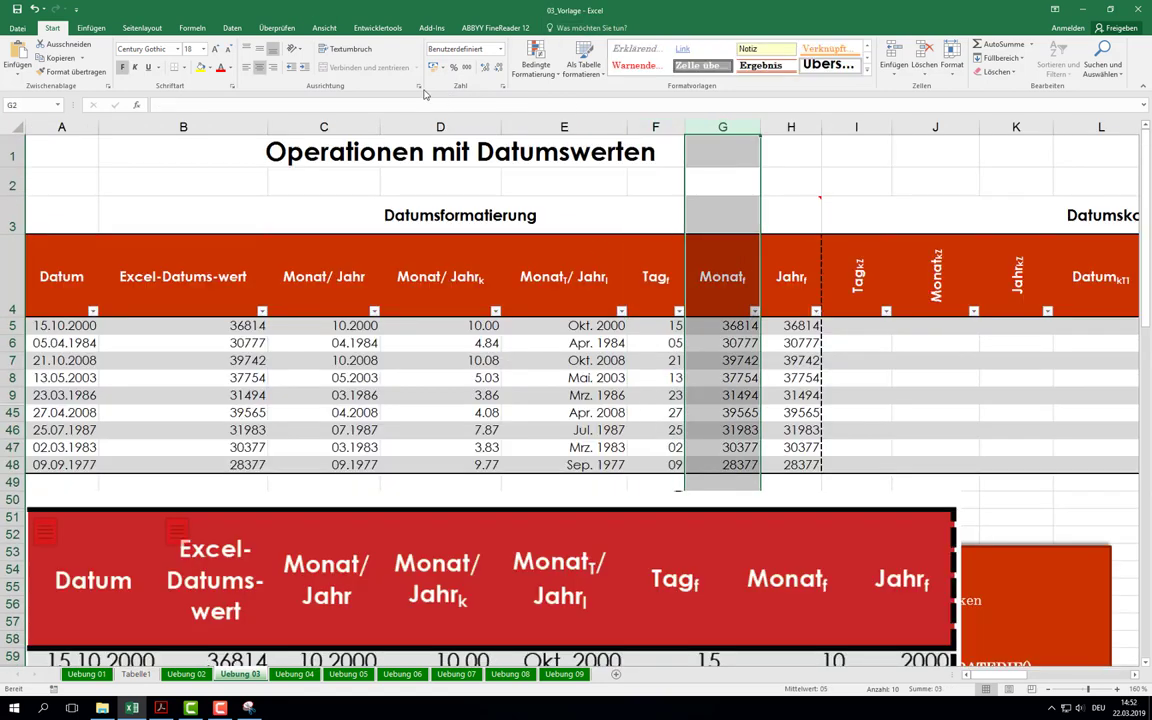
click(503, 87)
click(208, 236)
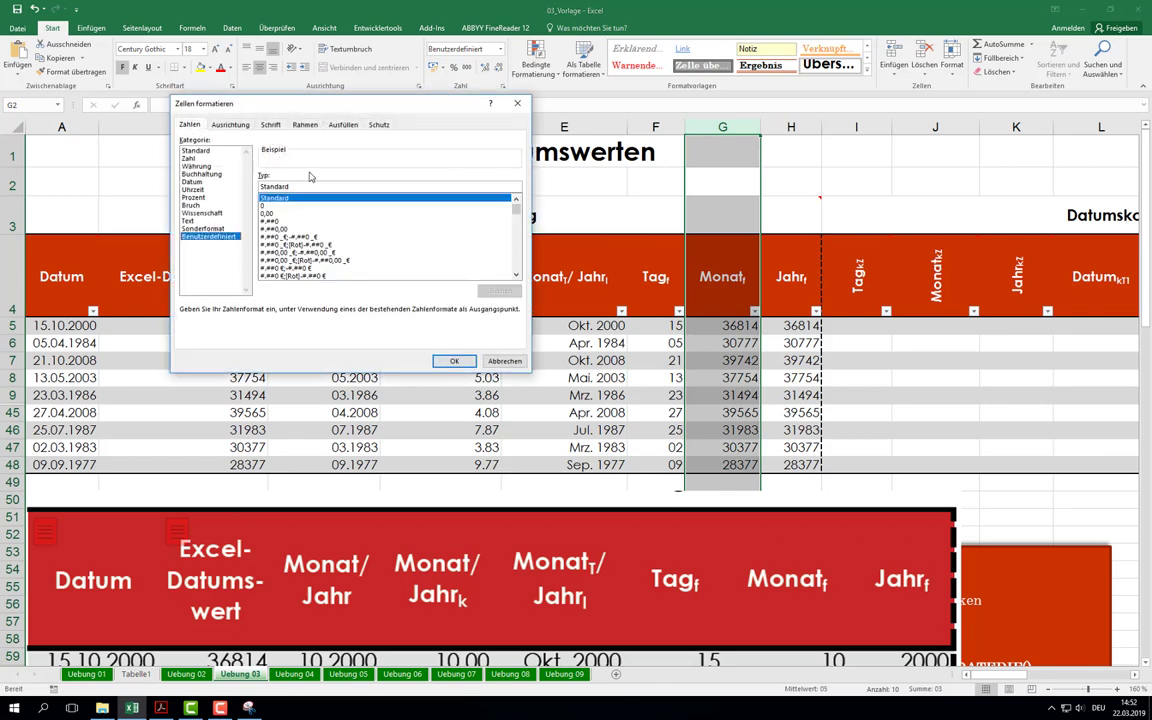
double_click(317, 185)
text(MM)
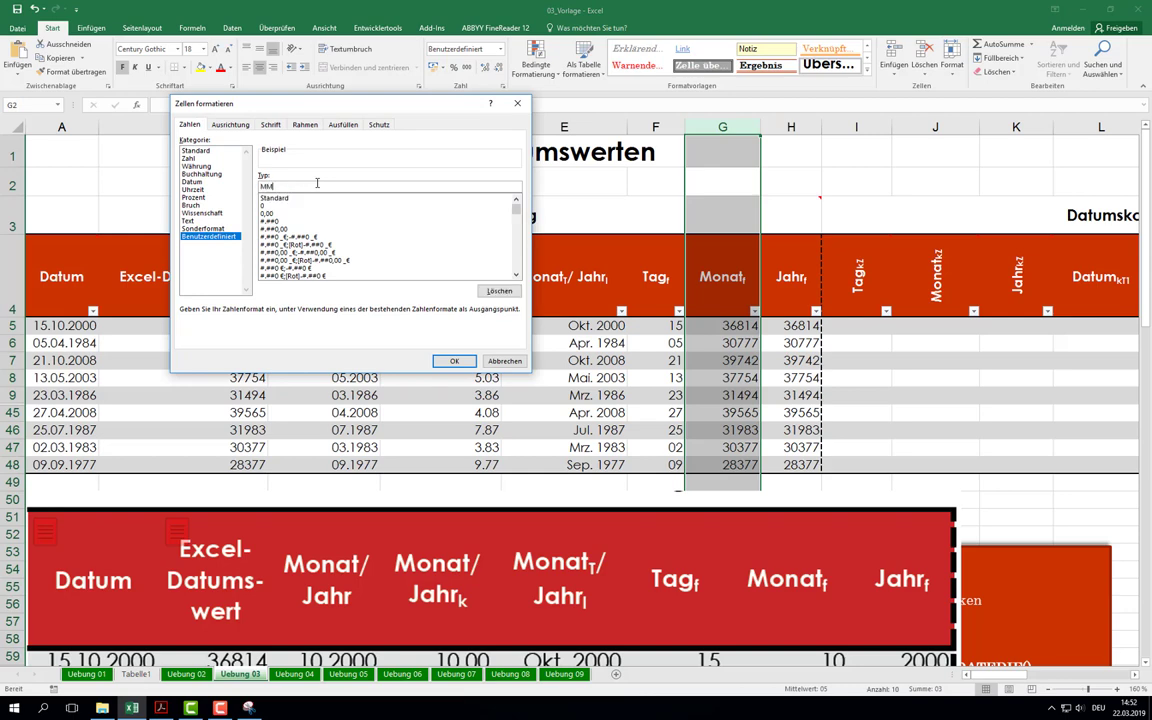
key(Return)
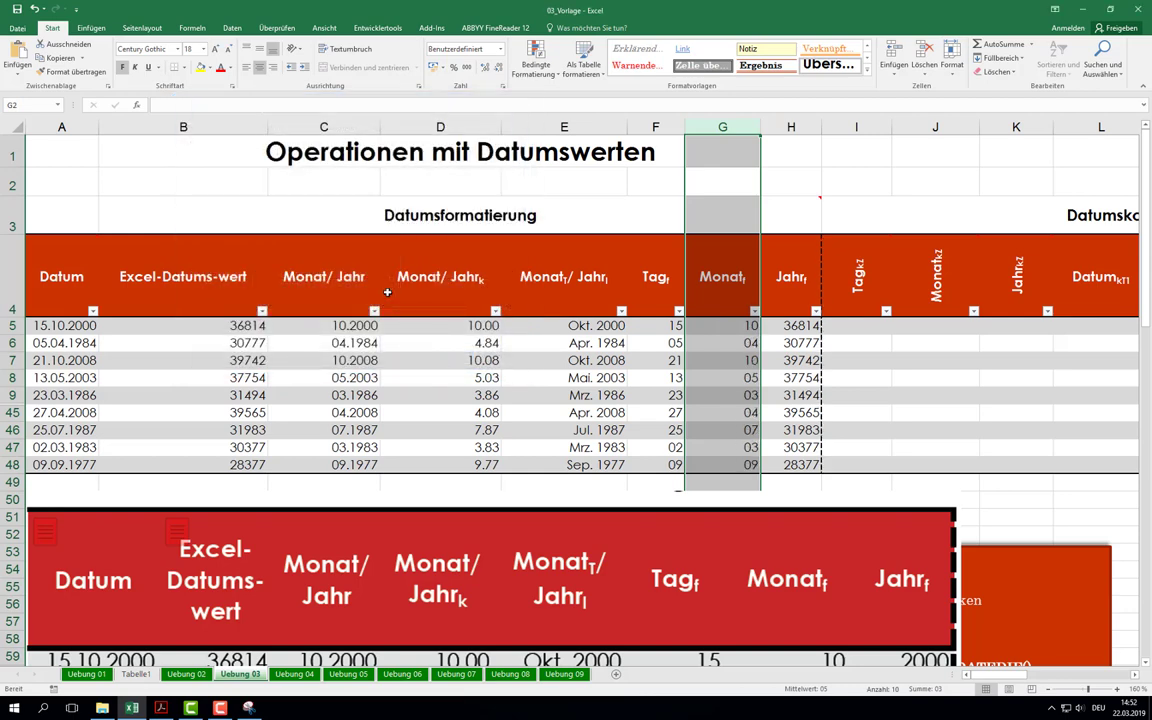
scroll(387, 292, down, 2)
scroll(387, 292, down, 1)
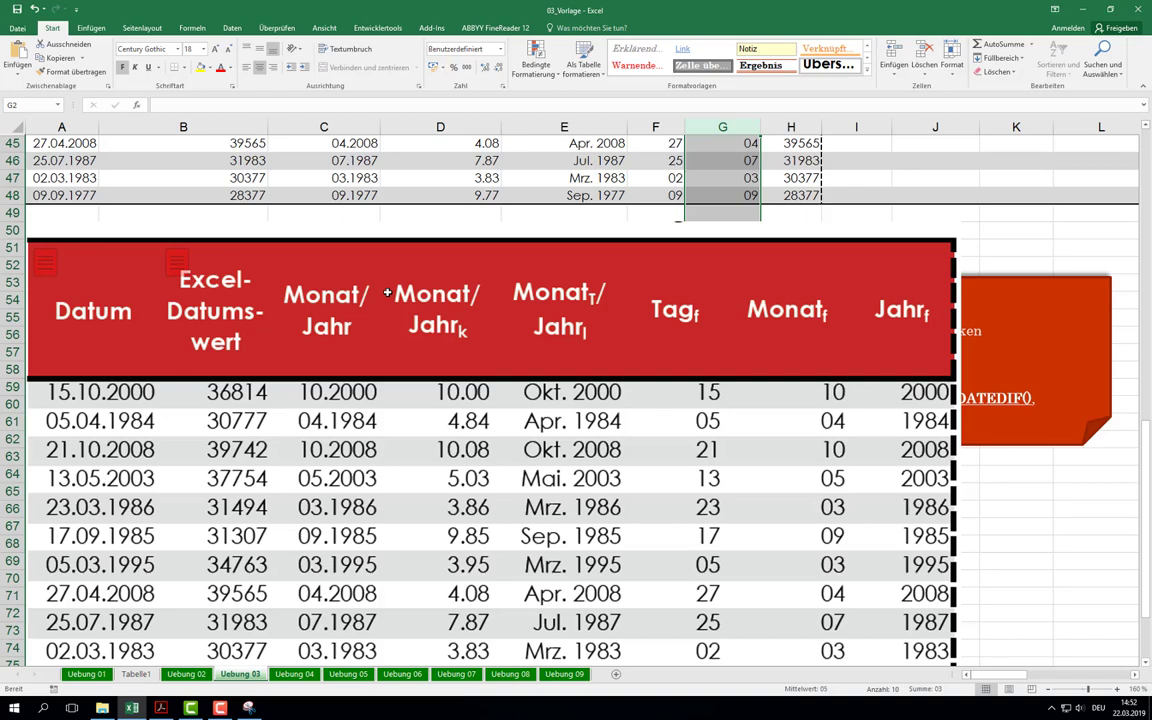
scroll(387, 292, up, 3)
Step: Apply the custom format JJJ to the Jahr column H so it shows years like 2000
click(790, 127)
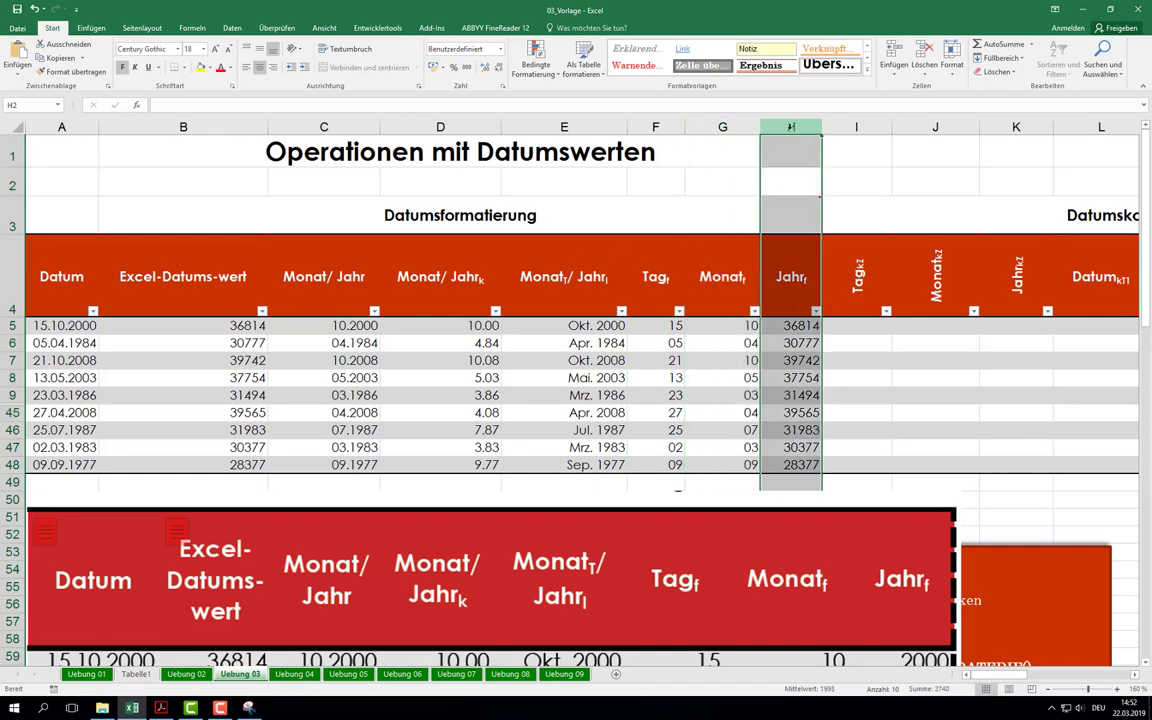
click(418, 86)
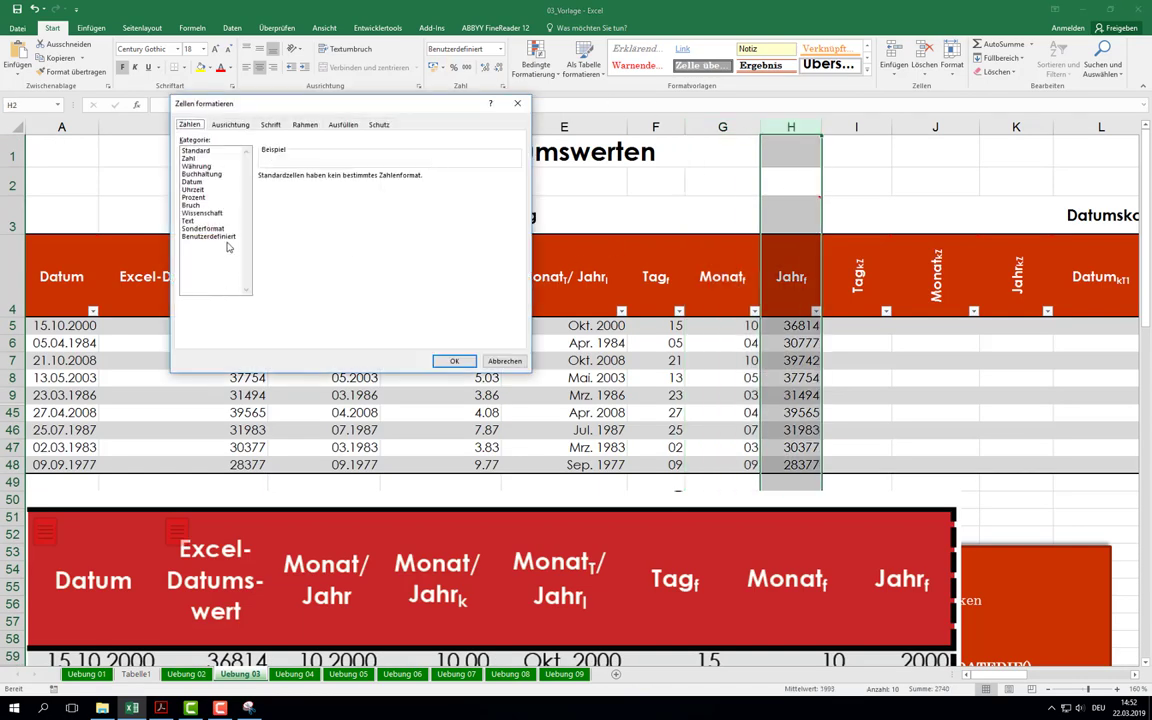
click(208, 236)
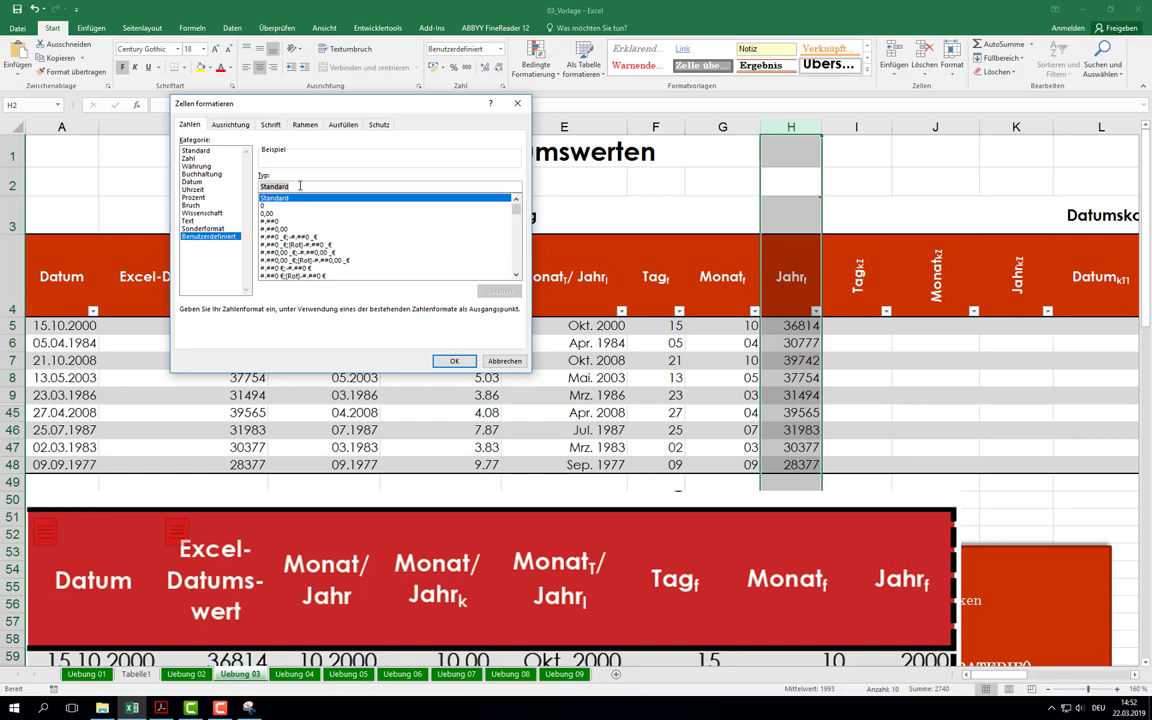
text(JJJ)
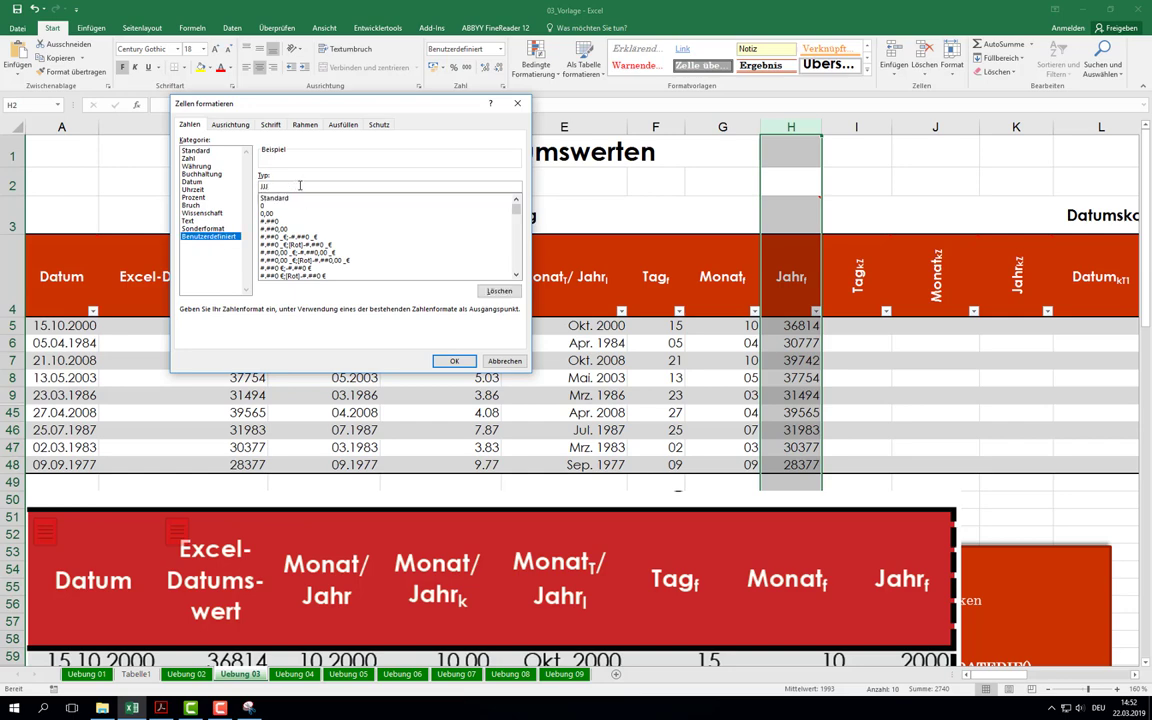
click(453, 361)
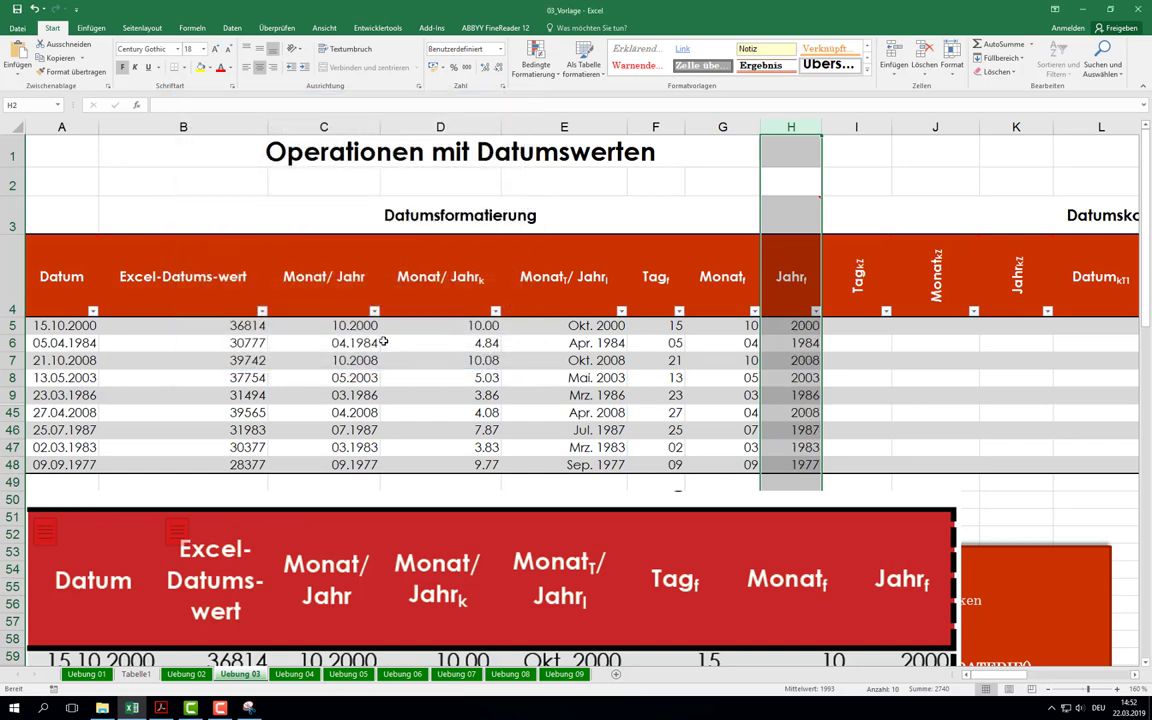
scroll(383, 342, down, 2)
scroll(383, 342, up, 2)
Step: Delete the red header picture lying below the date table
key(ctrl+c)
click(389, 341)
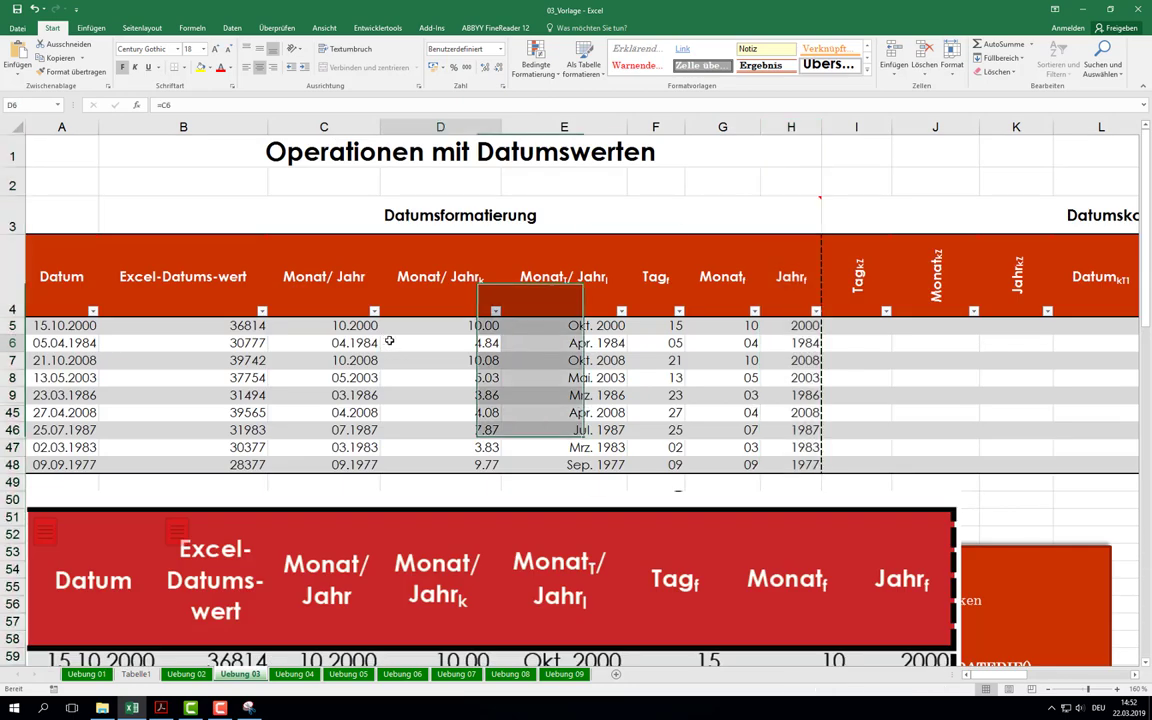
click(381, 524)
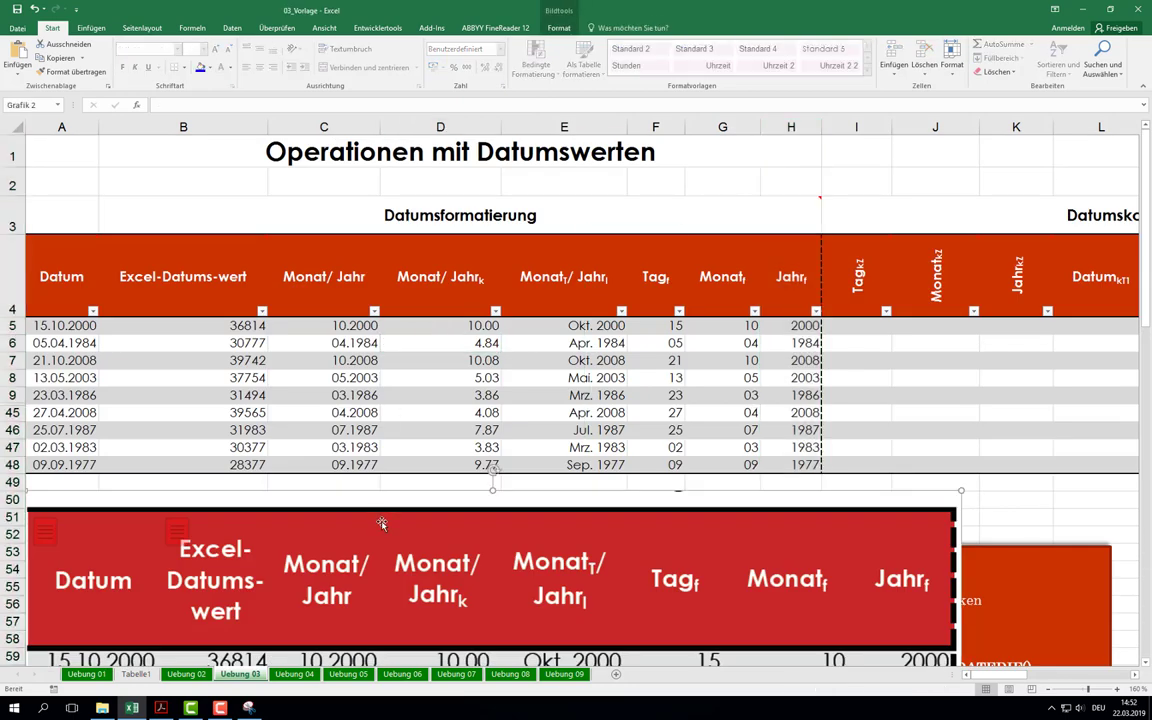
key(Delete)
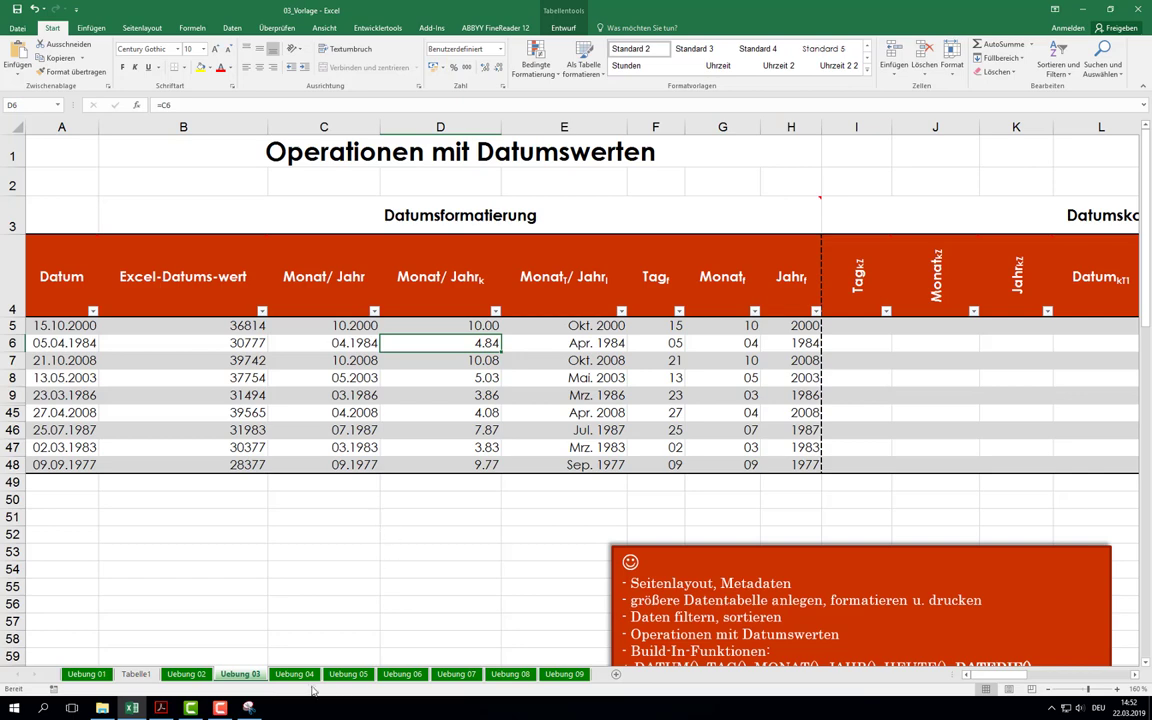
Step: Select cell I5 and bring the 03_Uebungen.pdf exercise to the front
click(222, 708)
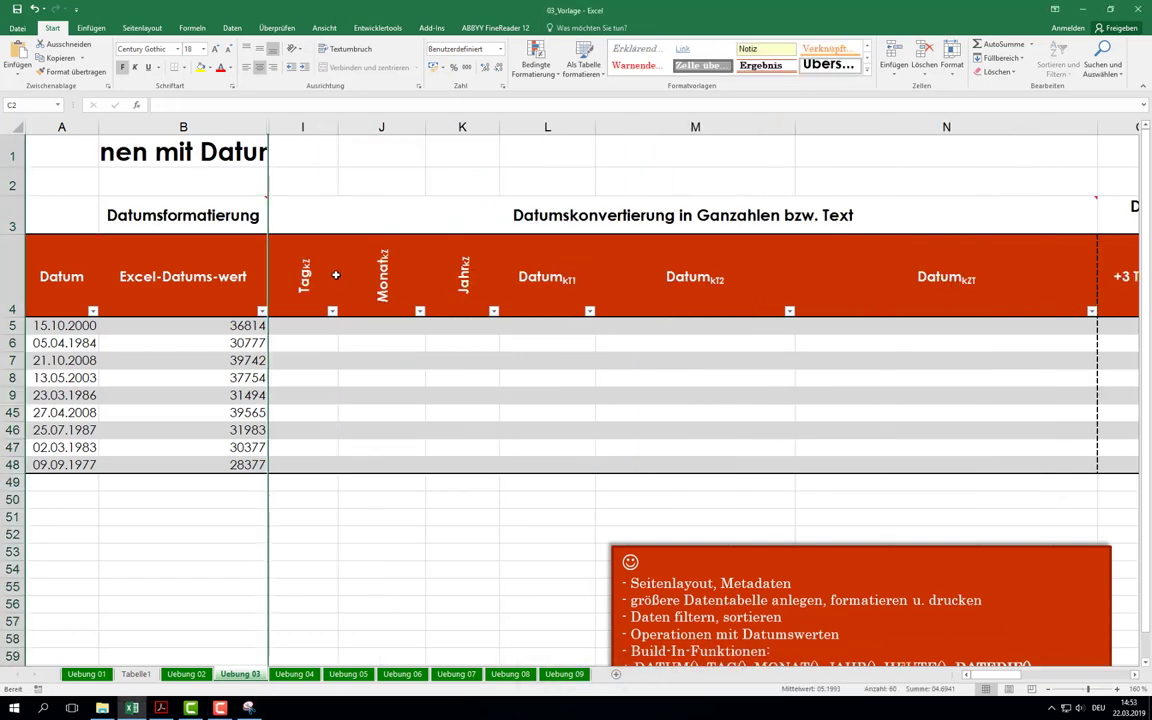
click(305, 330)
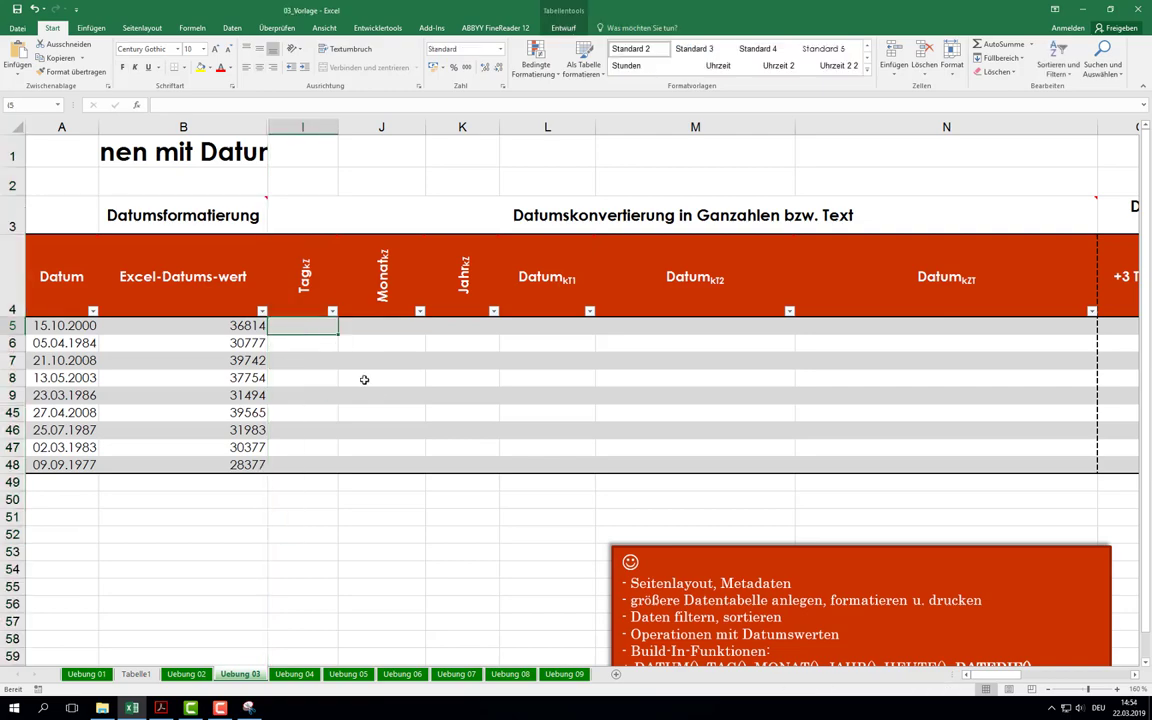
click(170, 710)
Step: Scroll to page 6's Datumskonvertierung table, read its comment notes, and collapse the Tools pane
scroll(342, 525, down, 5)
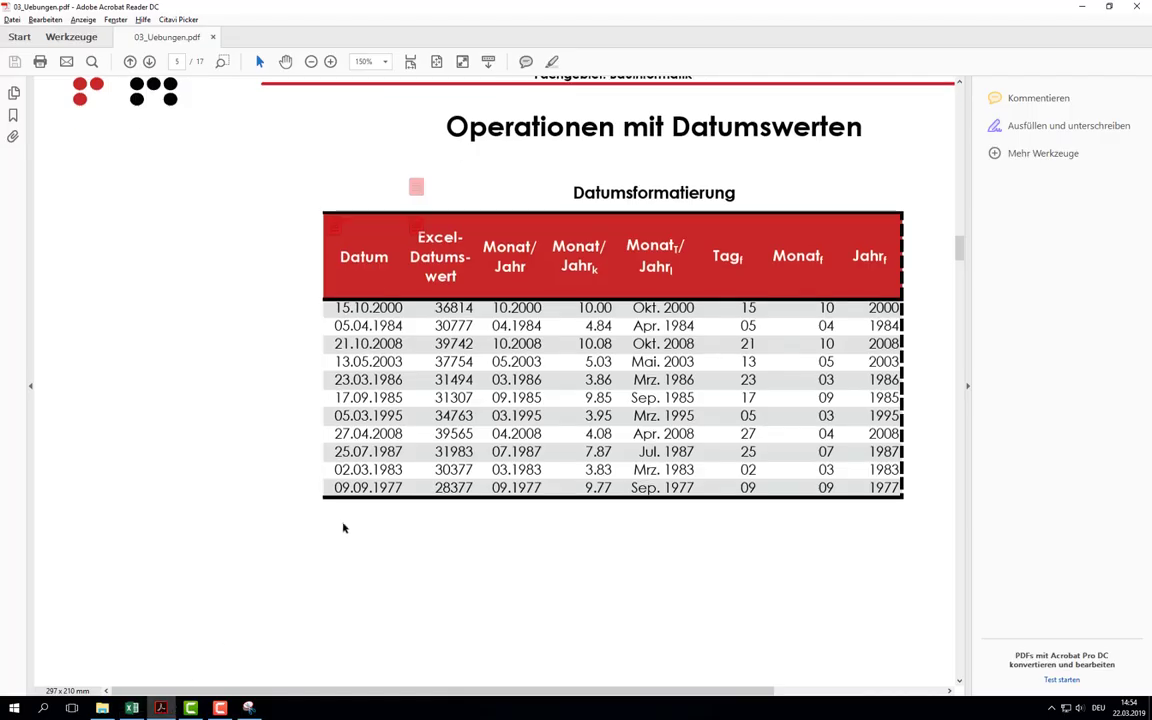
scroll(346, 532, down, 1)
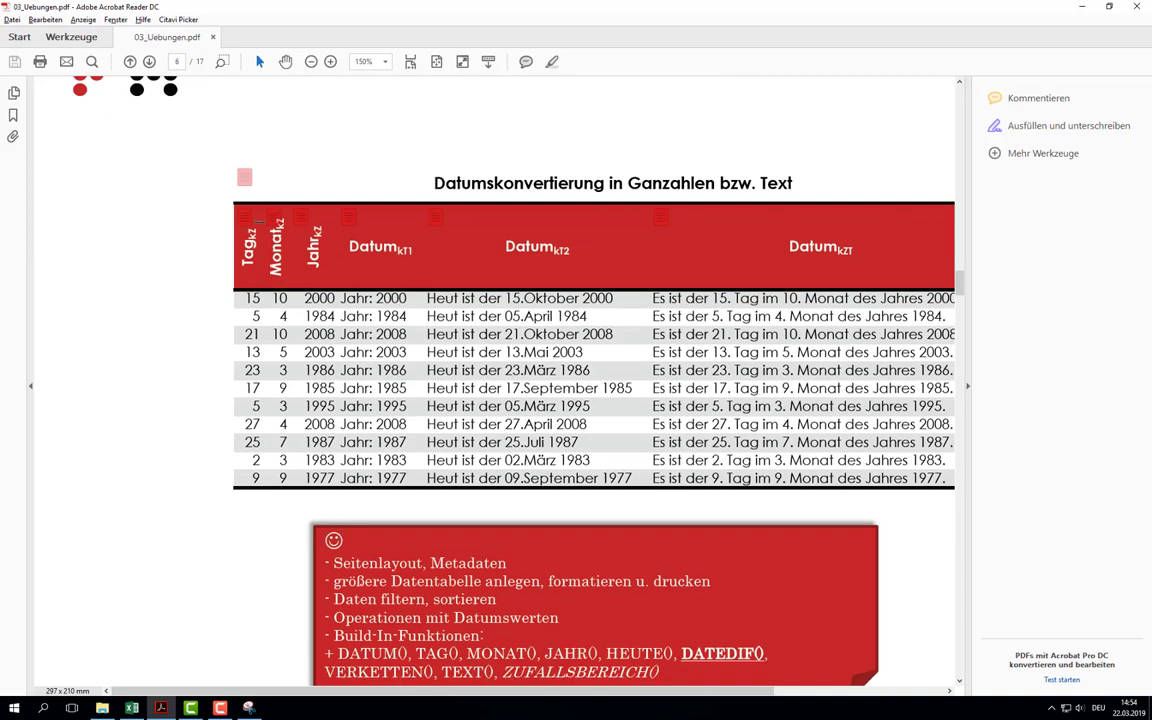
mouse_move(246, 221)
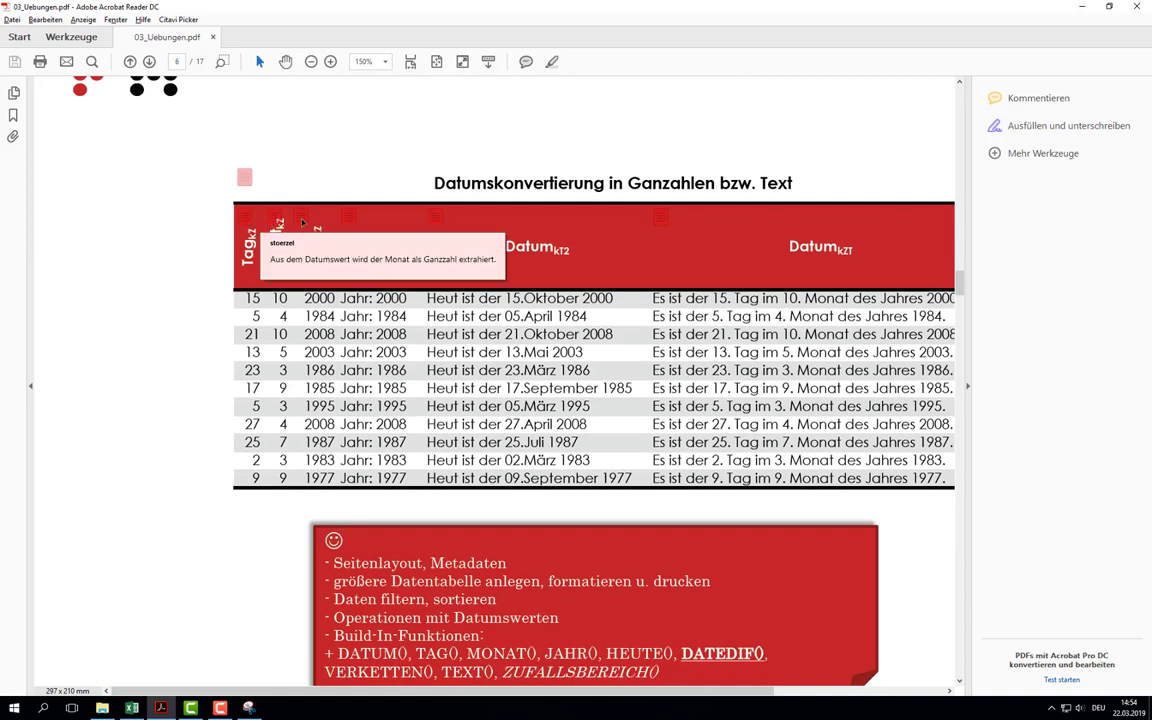
mouse_move(338, 217)
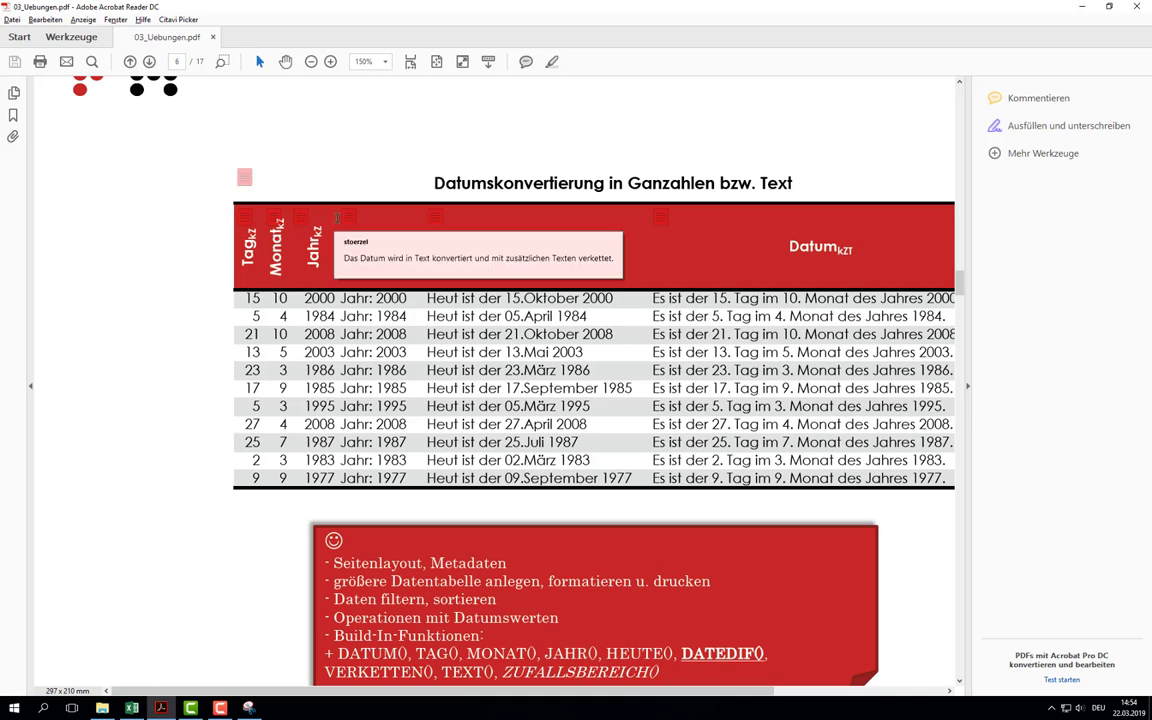
mouse_move(435, 219)
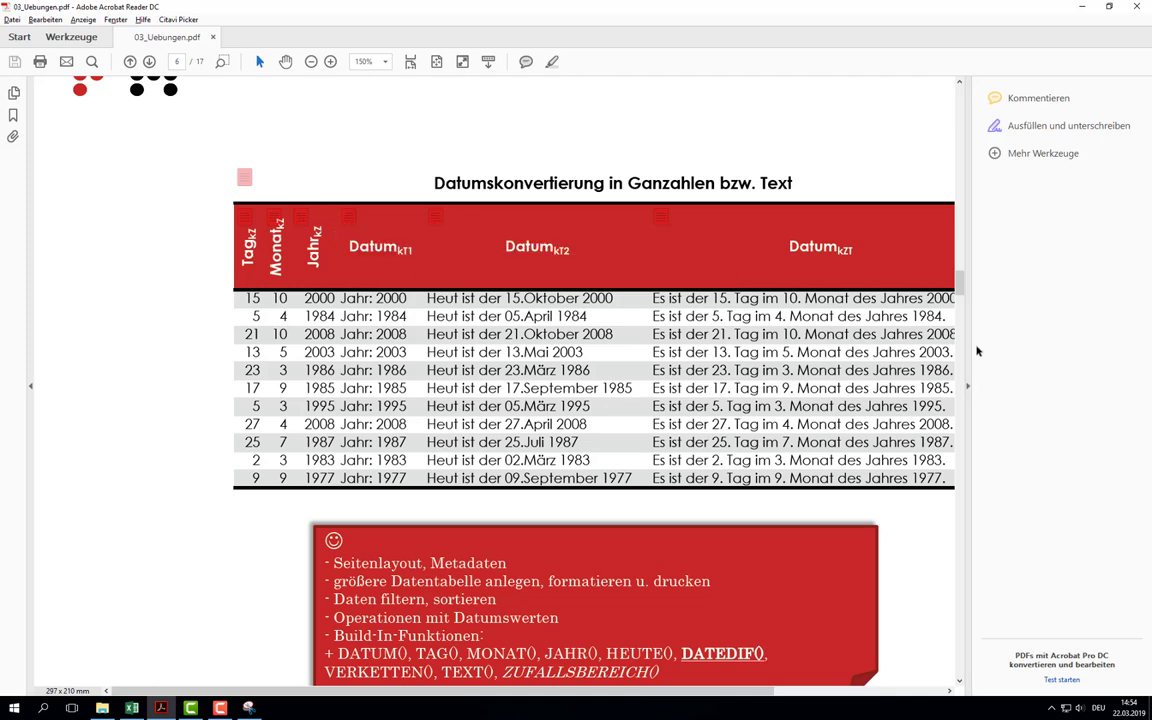
click(970, 388)
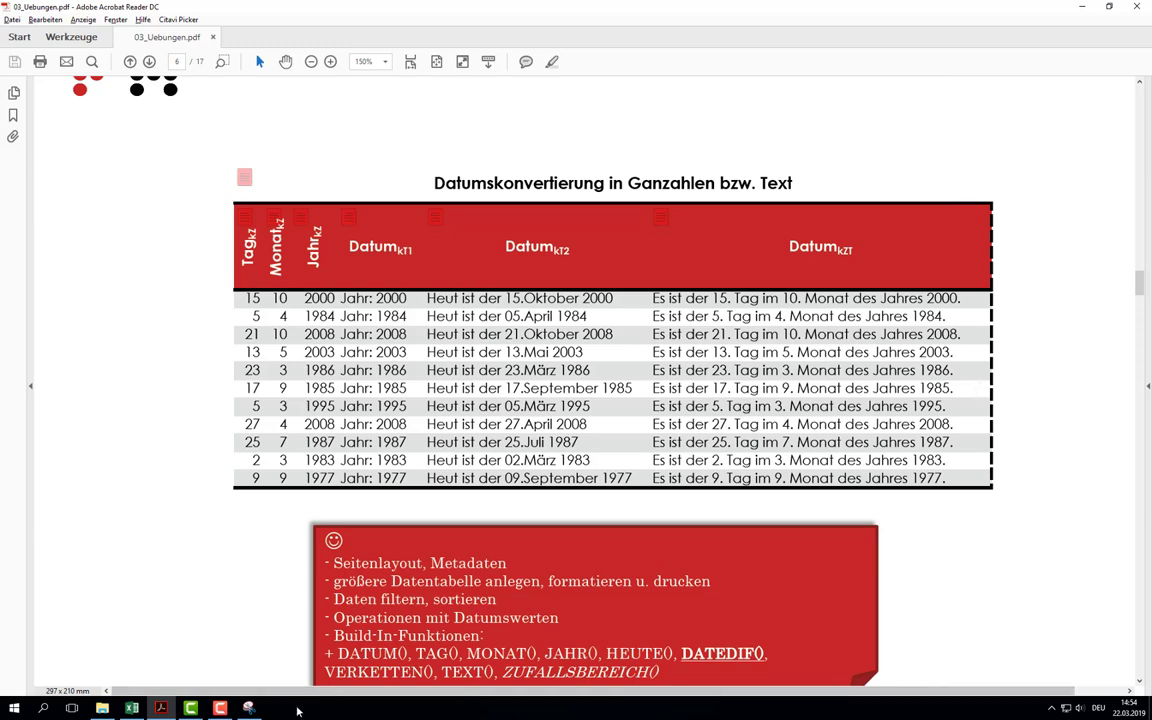
Step: Snip only the eleven data rows of the Datumskonvertierung table, without its red header, and copy the snip
click(248, 708)
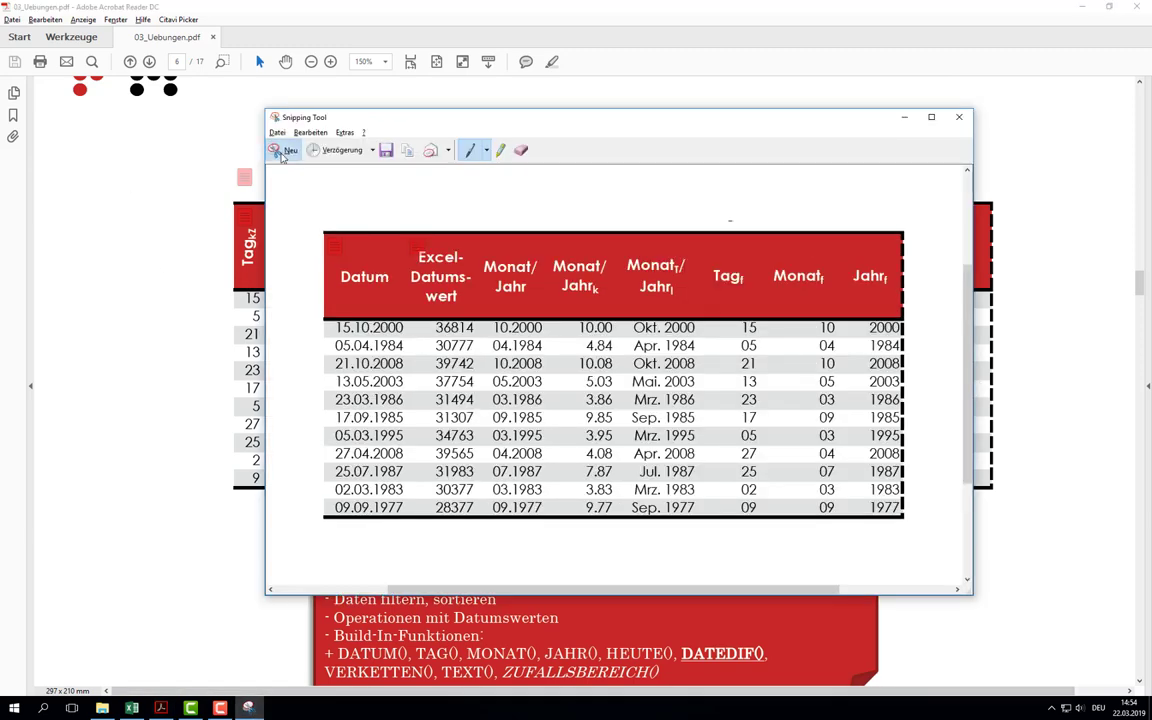
click(284, 150)
drag(228, 194, 998, 494)
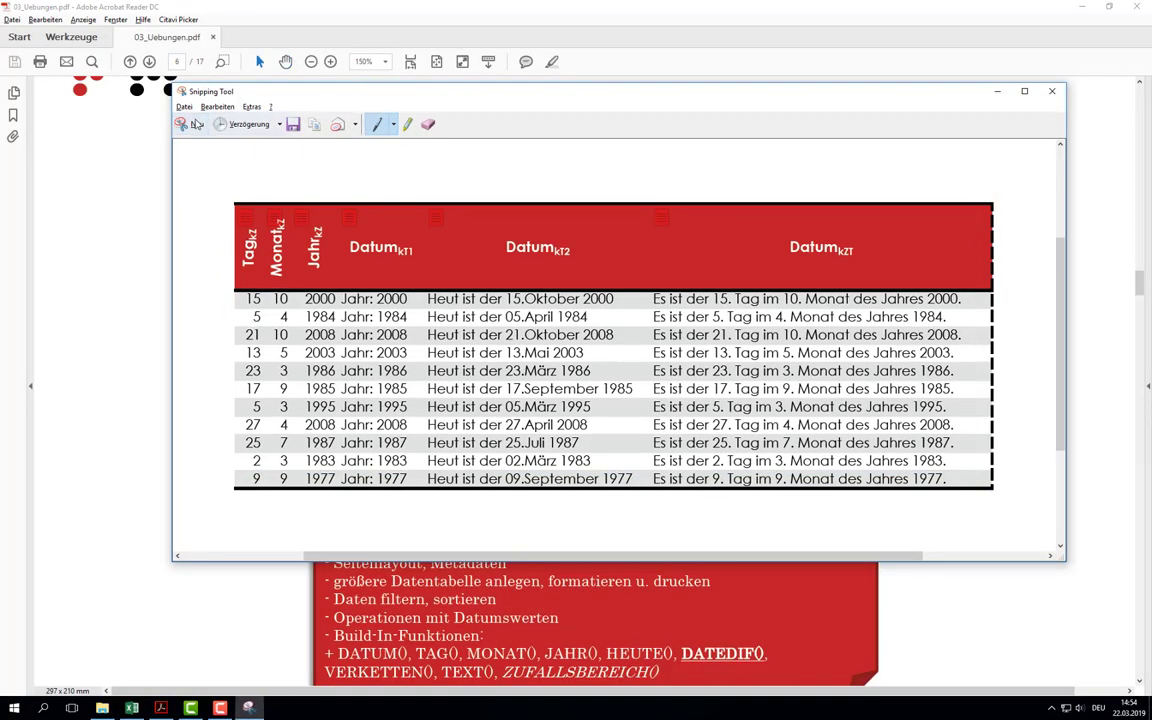
click(188, 123)
drag(228, 283, 998, 492)
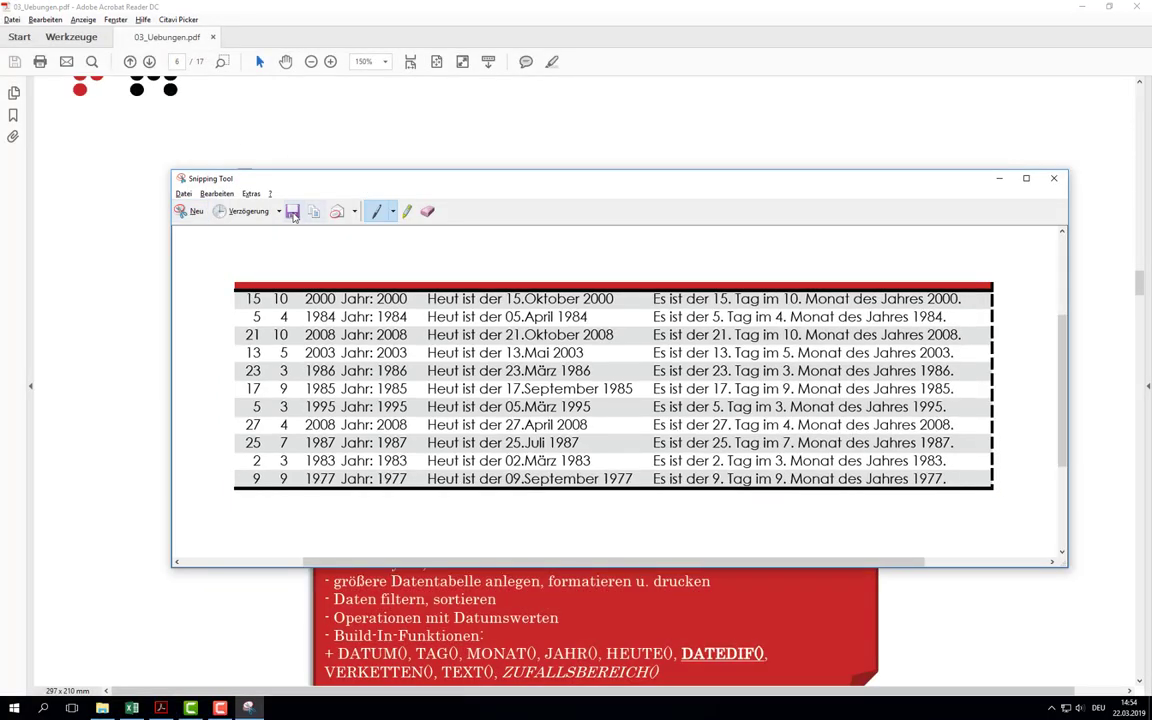
click(312, 213)
key(alt+Tab)
Step: Paste the table snip at B51 and drag it right beneath the Tag, Monat, Jahr columns
key(alt+Tab)
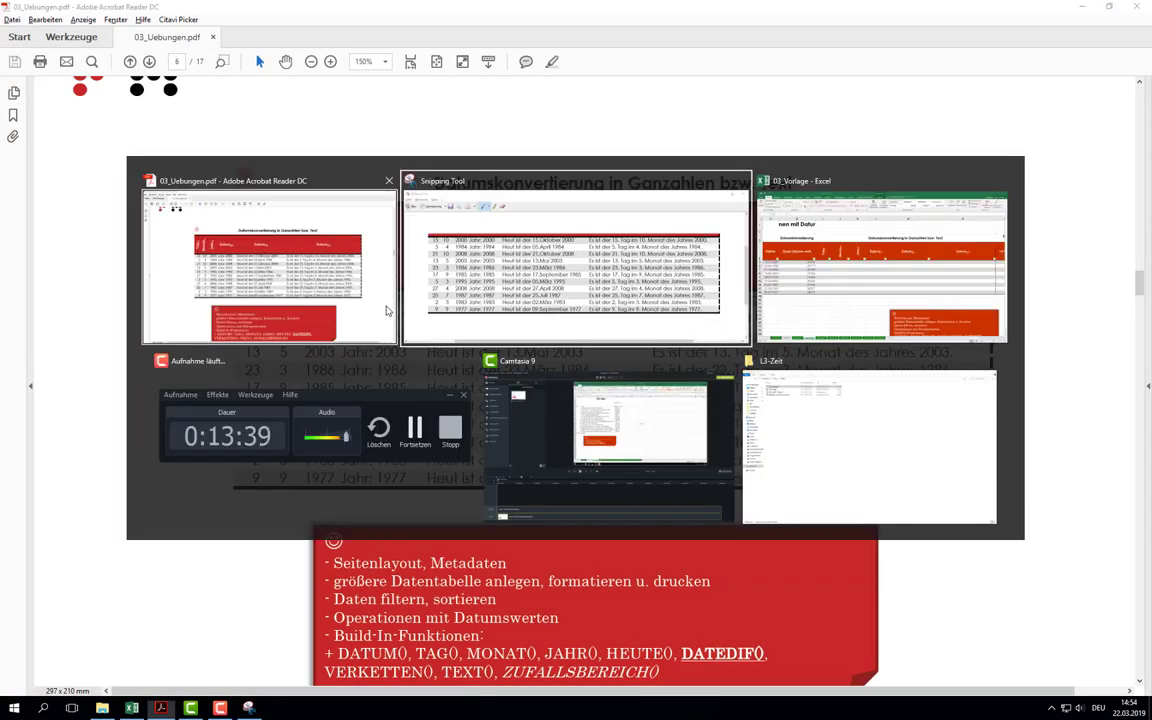
key(alt+Tab)
click(218, 514)
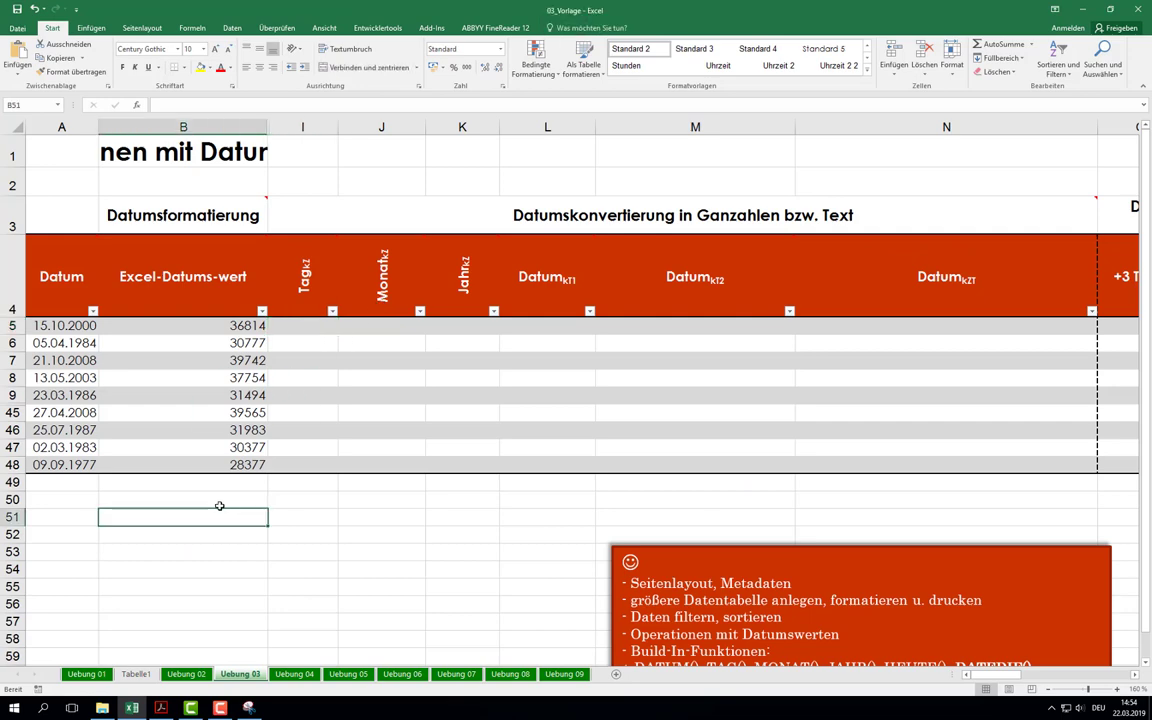
key(ctrl+v)
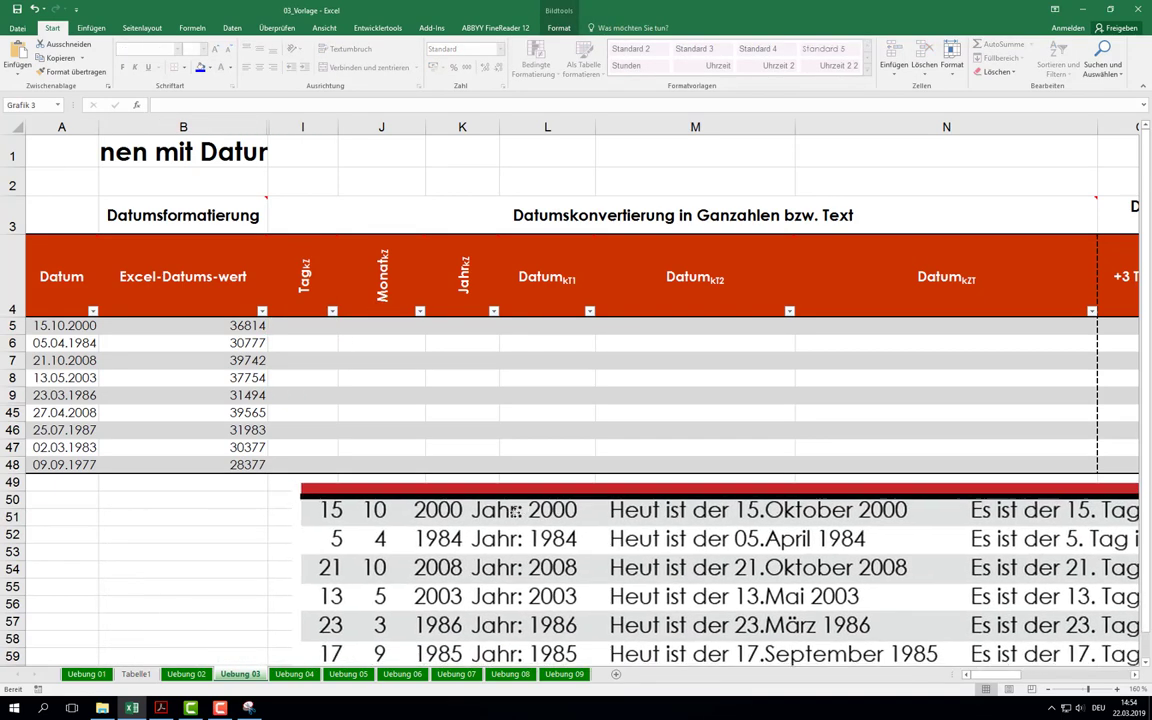
drag(363, 533, 527, 515)
click(316, 330)
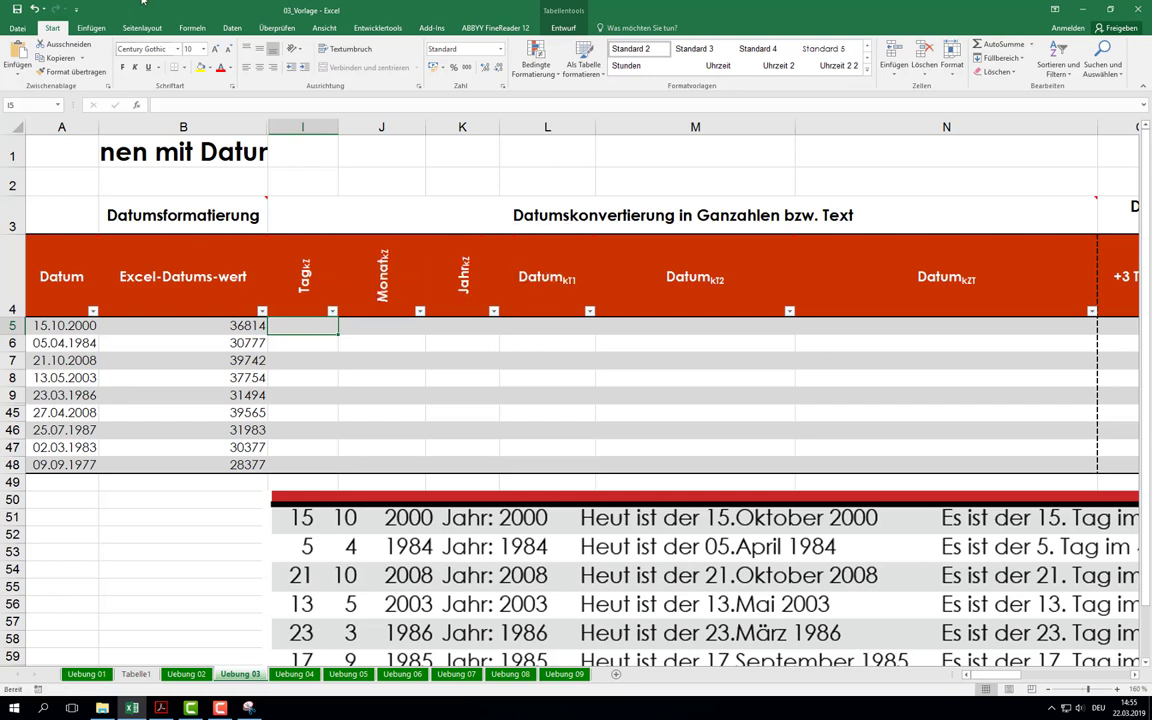
click(195, 28)
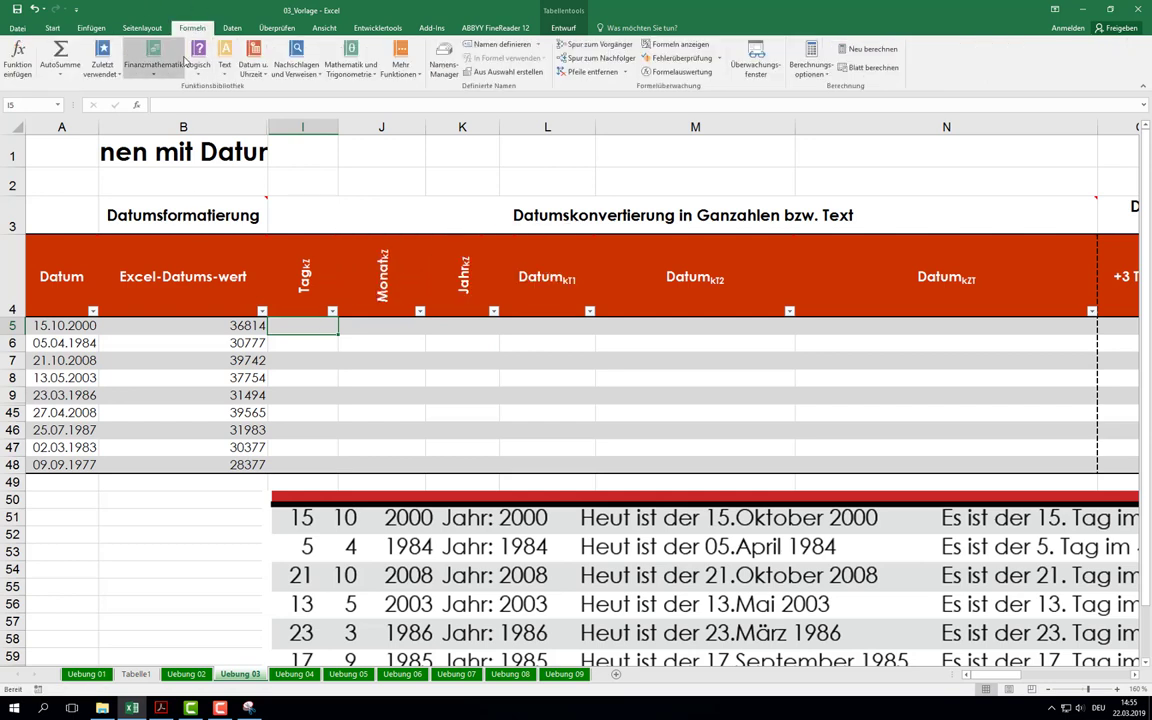
click(261, 75)
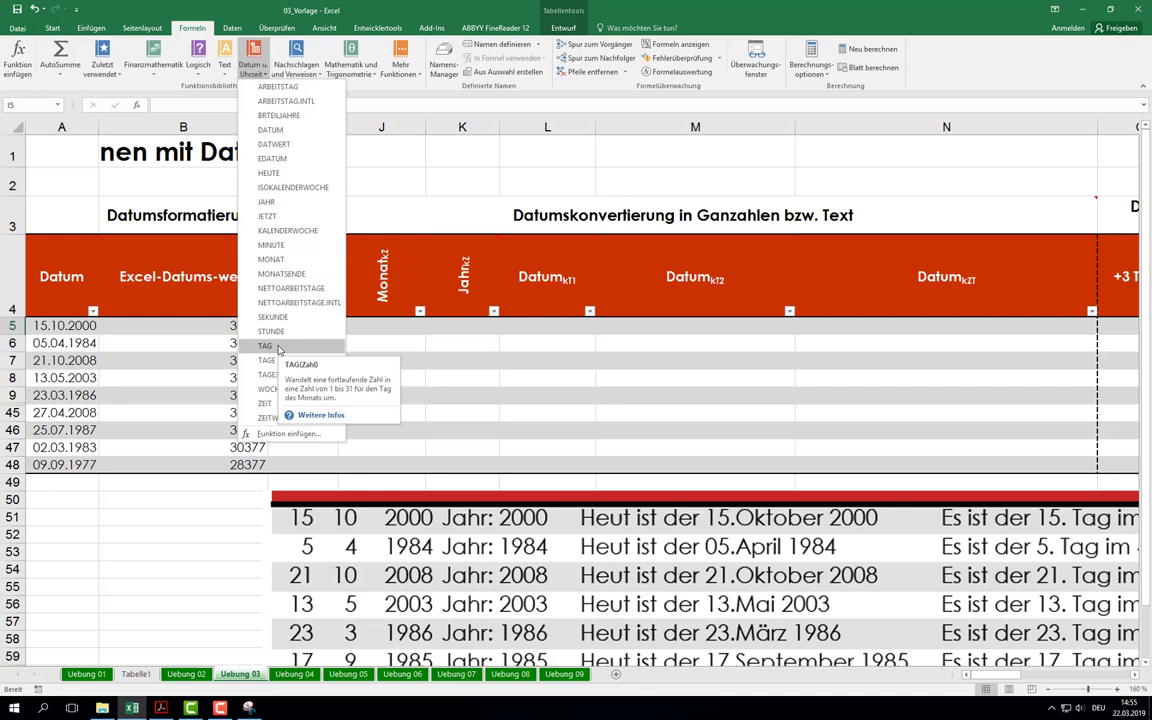
click(266, 346)
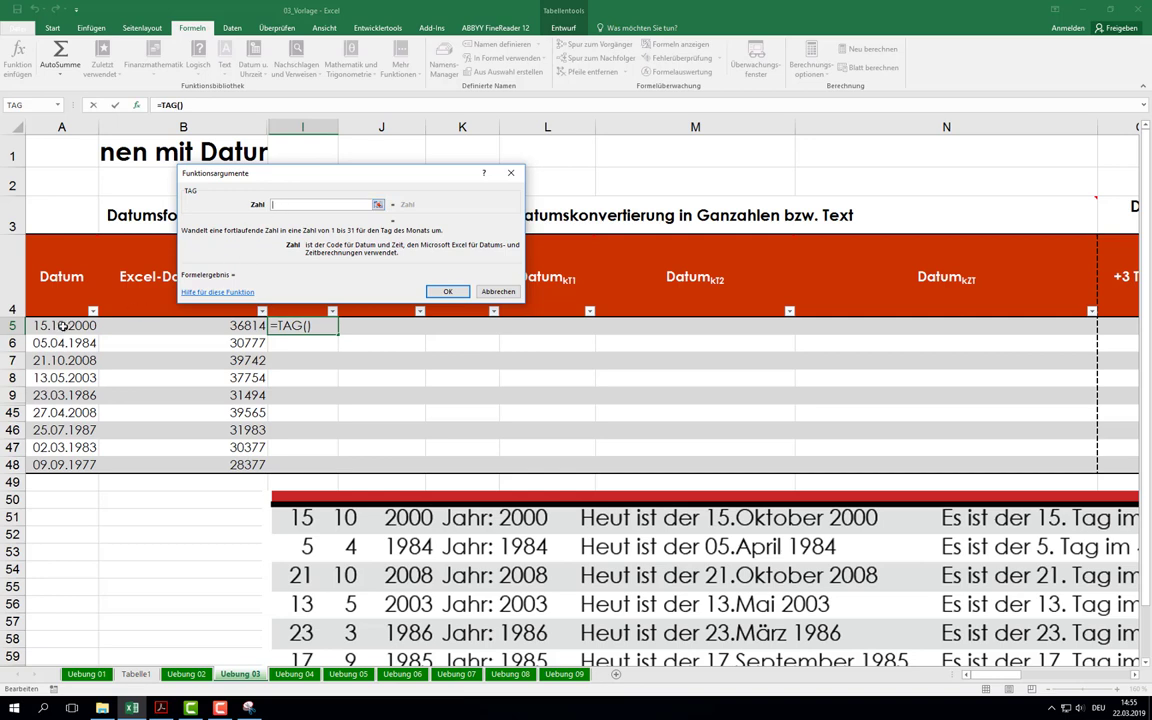
click(62, 326)
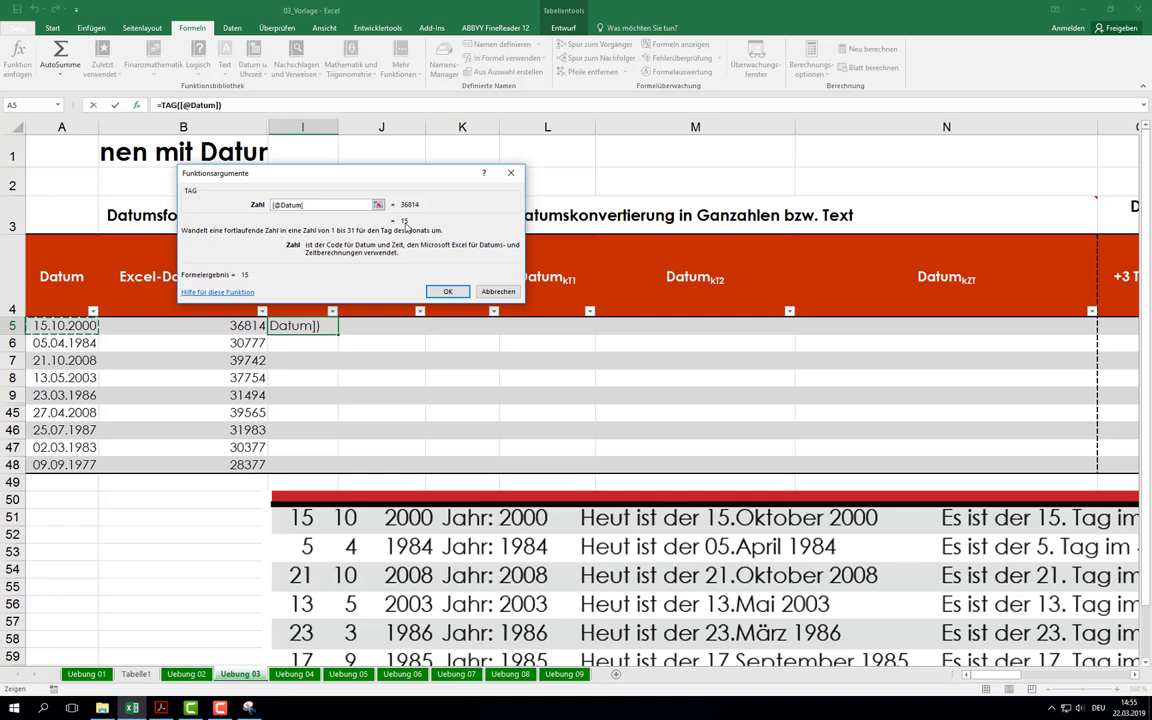
click(448, 291)
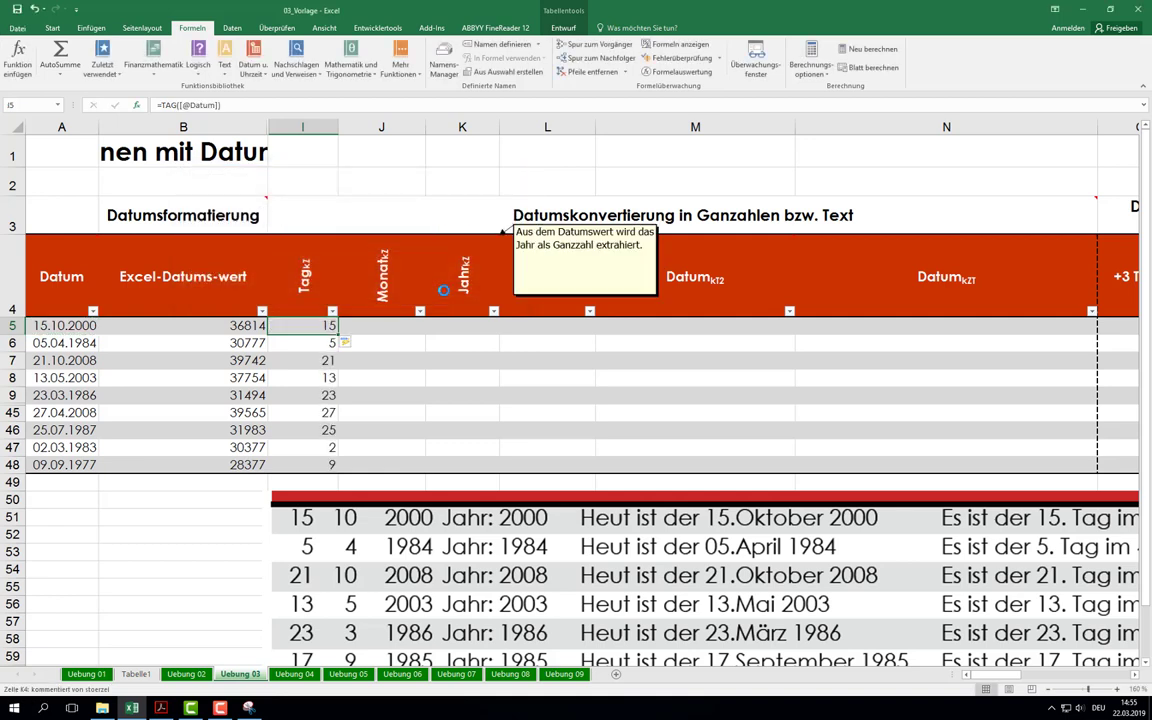
click(380, 327)
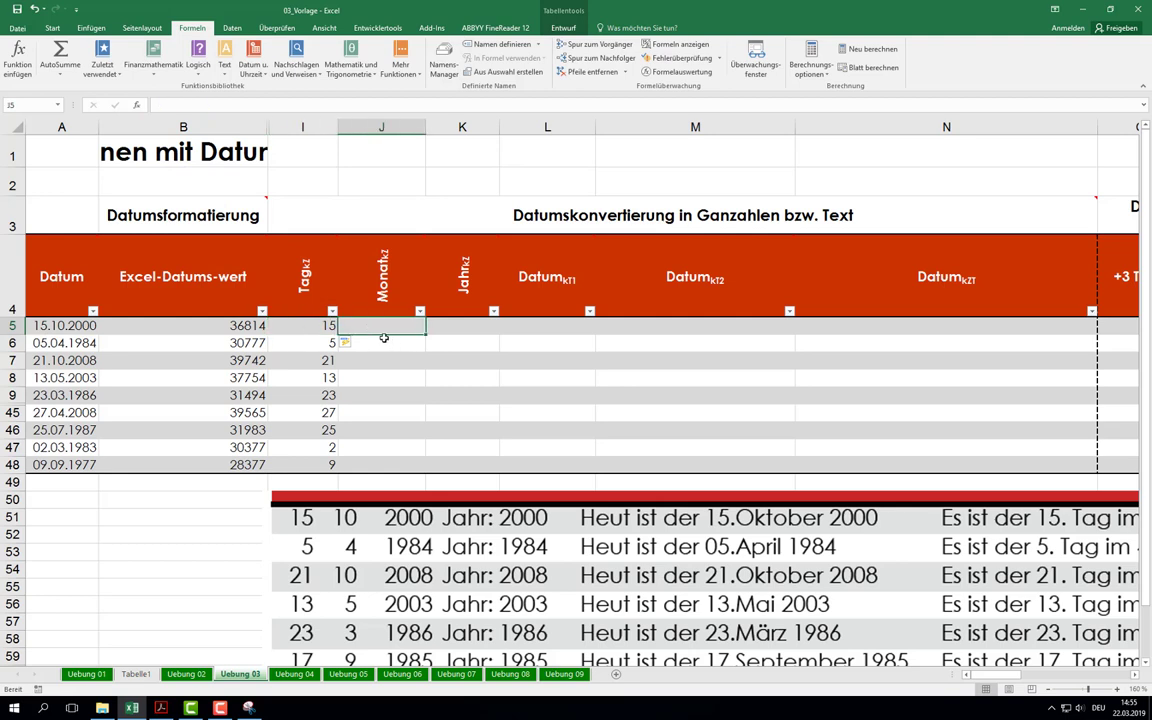
click(315, 326)
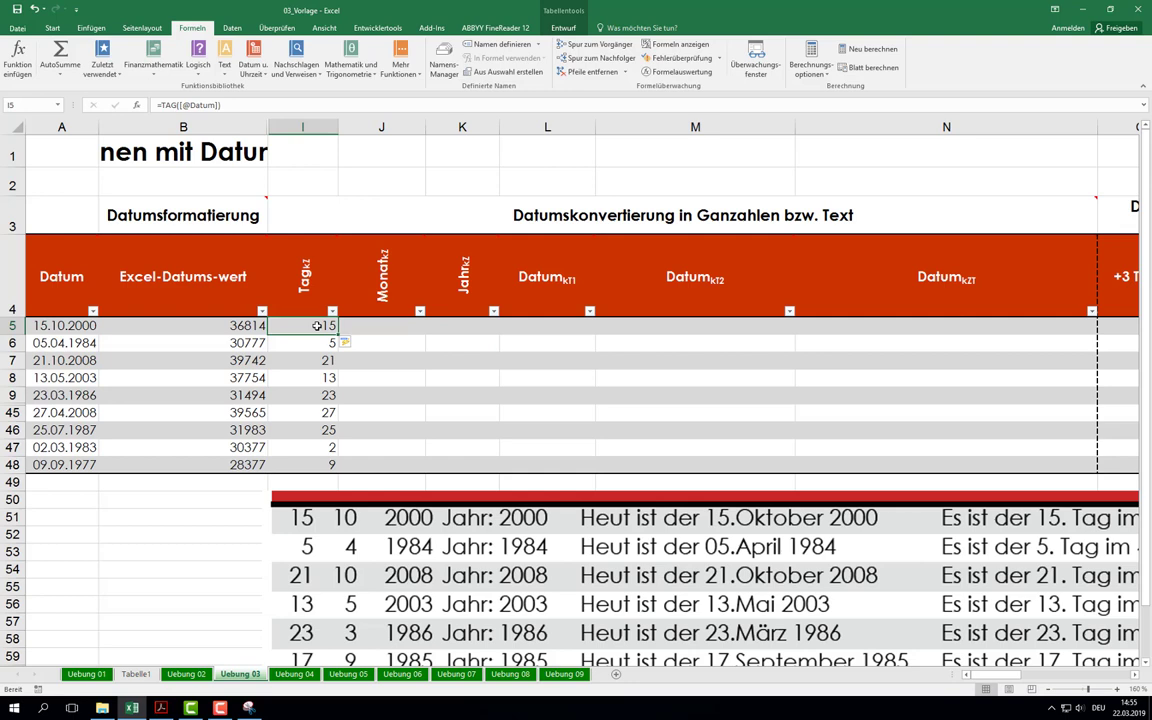
click(379, 325)
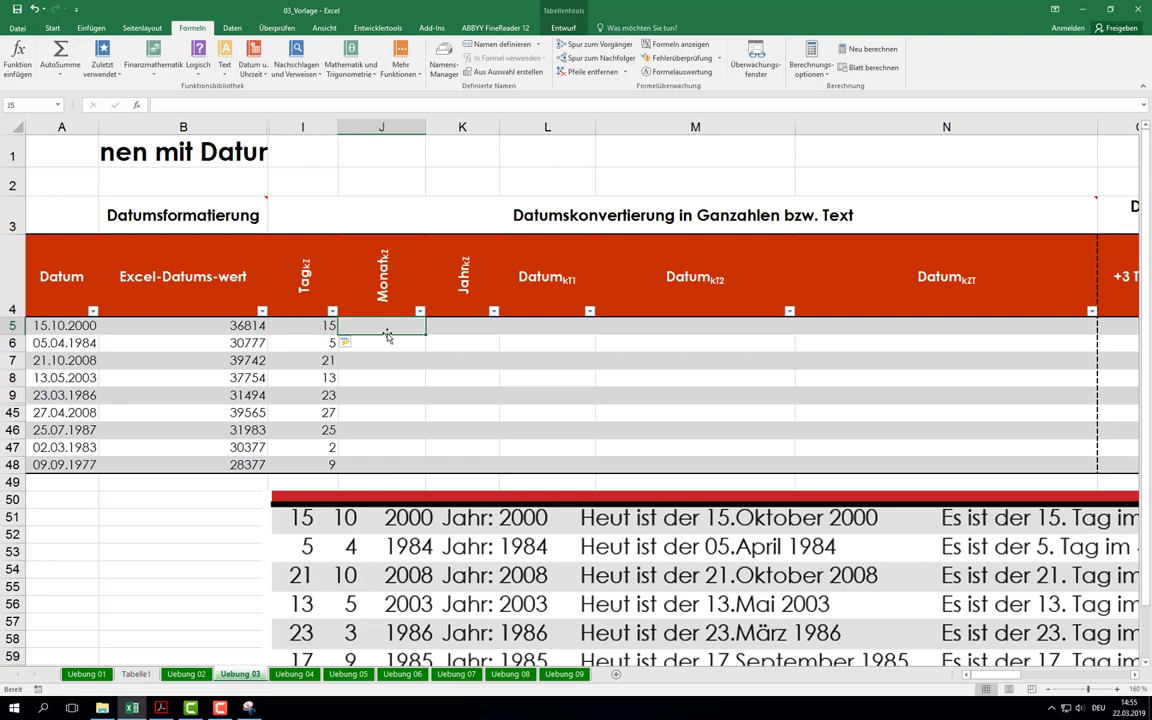
click(253, 65)
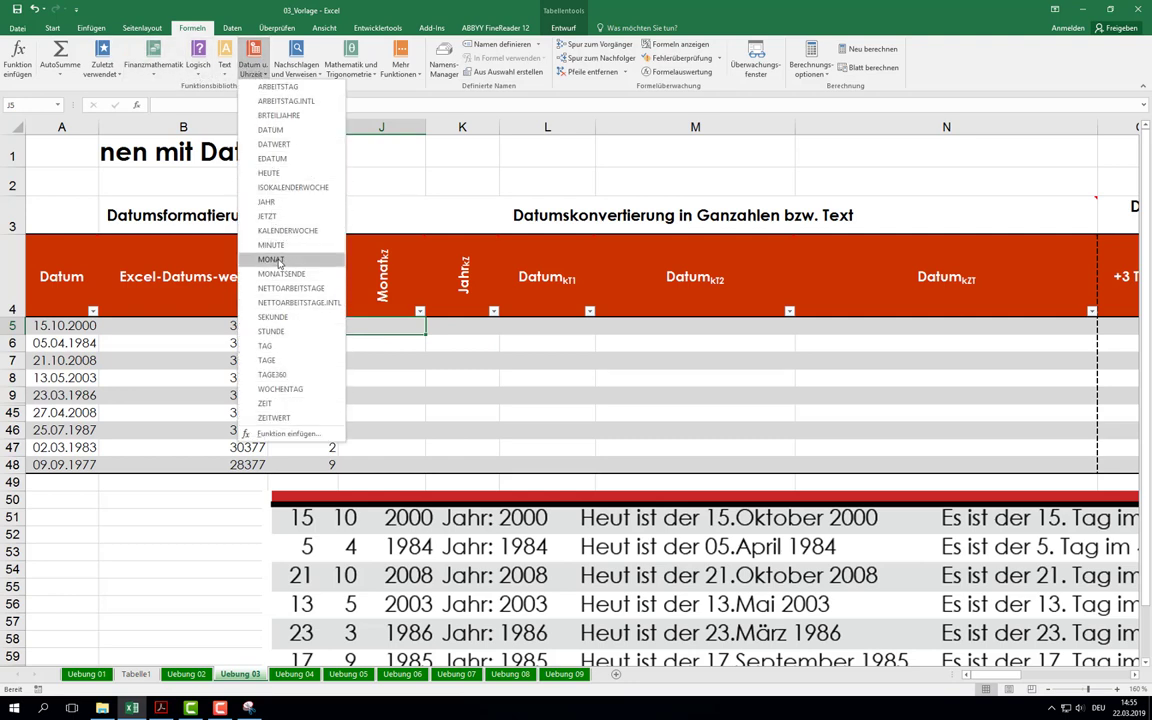
click(272, 259)
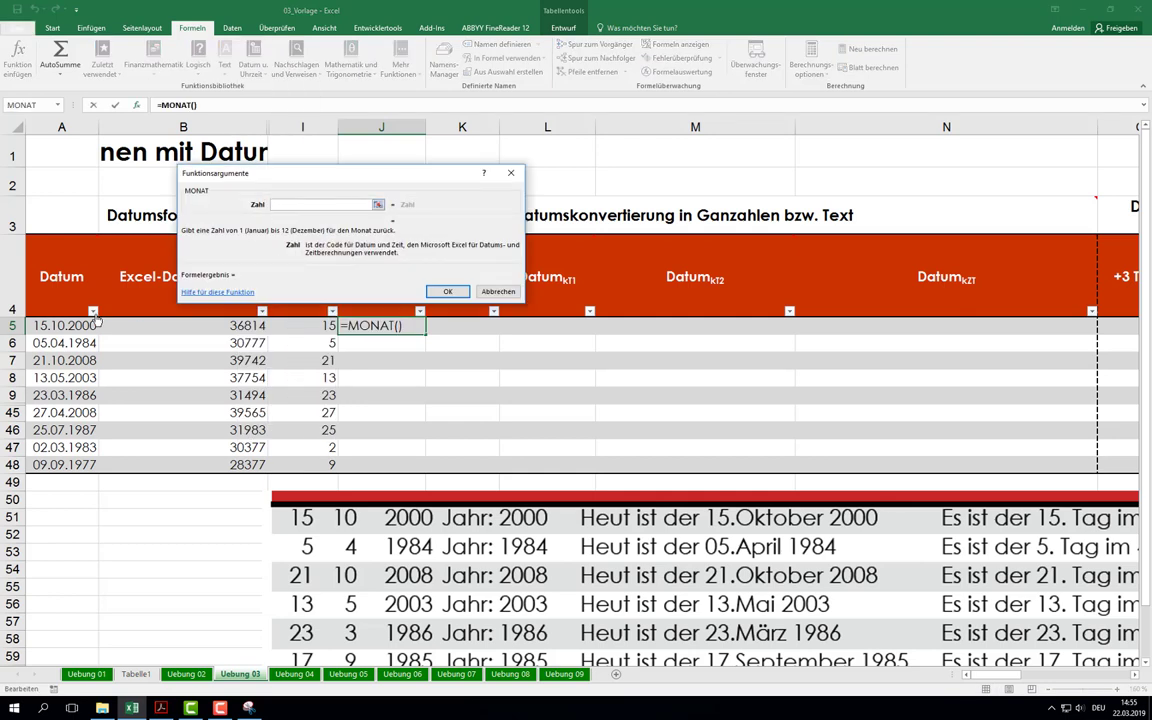
click(57, 325)
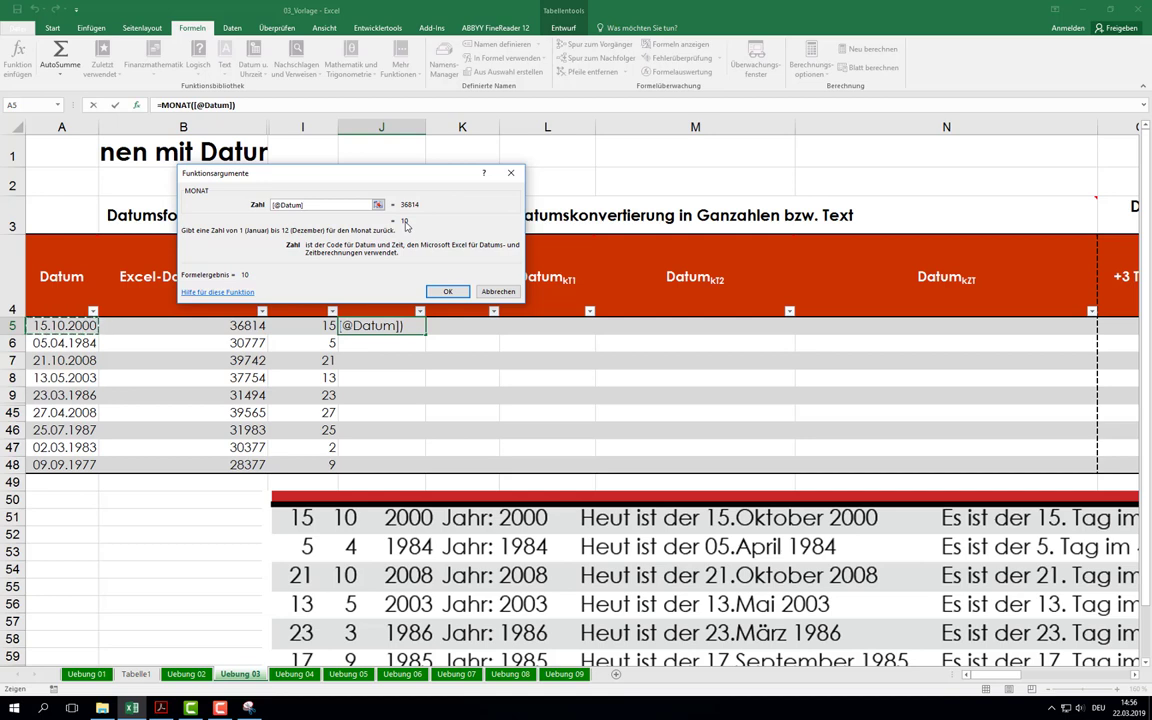
click(446, 291)
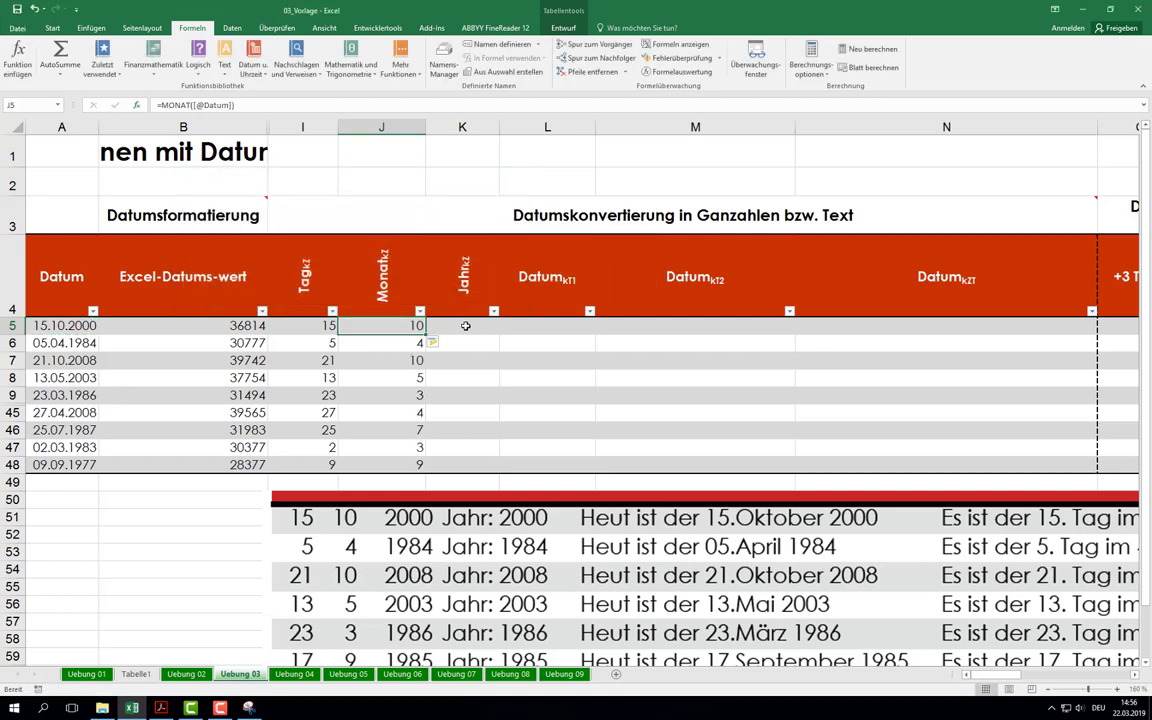
click(465, 326)
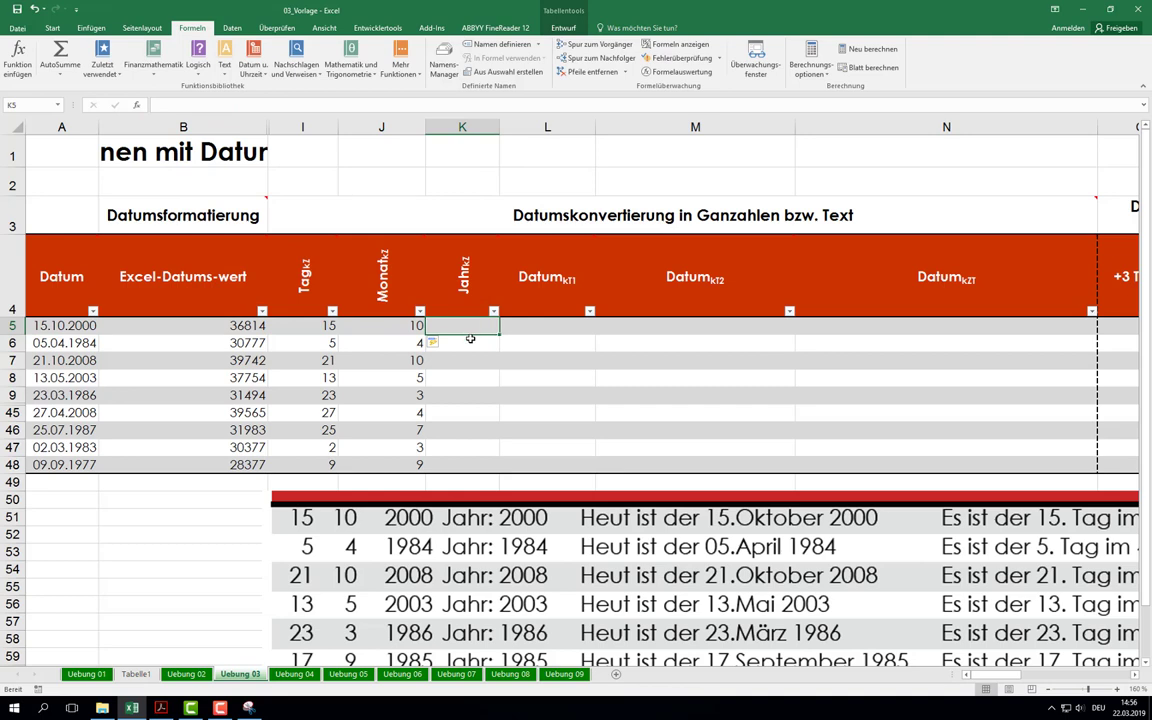
click(253, 64)
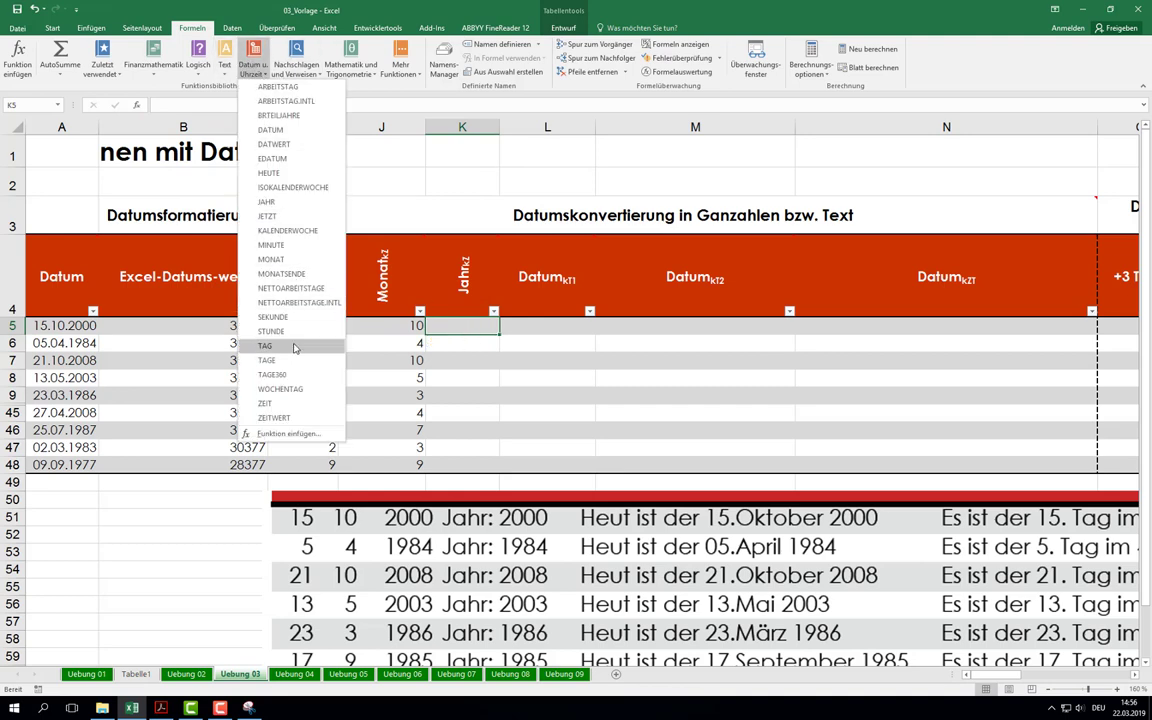
click(268, 202)
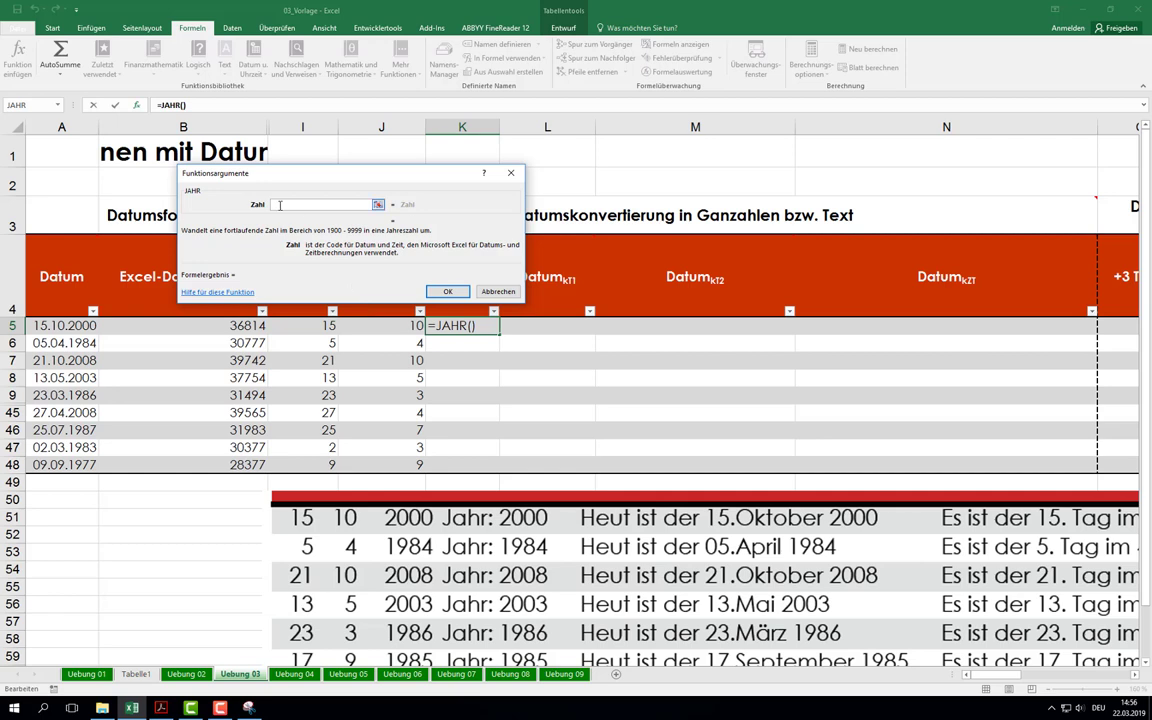
click(62, 325)
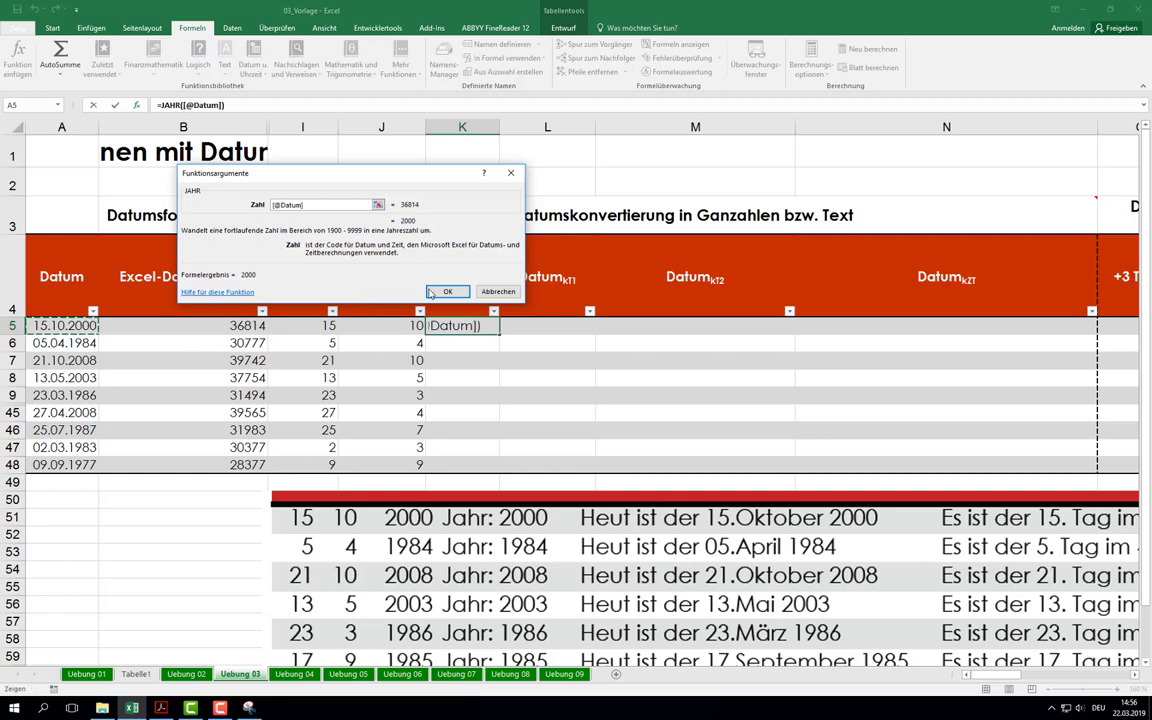
click(447, 291)
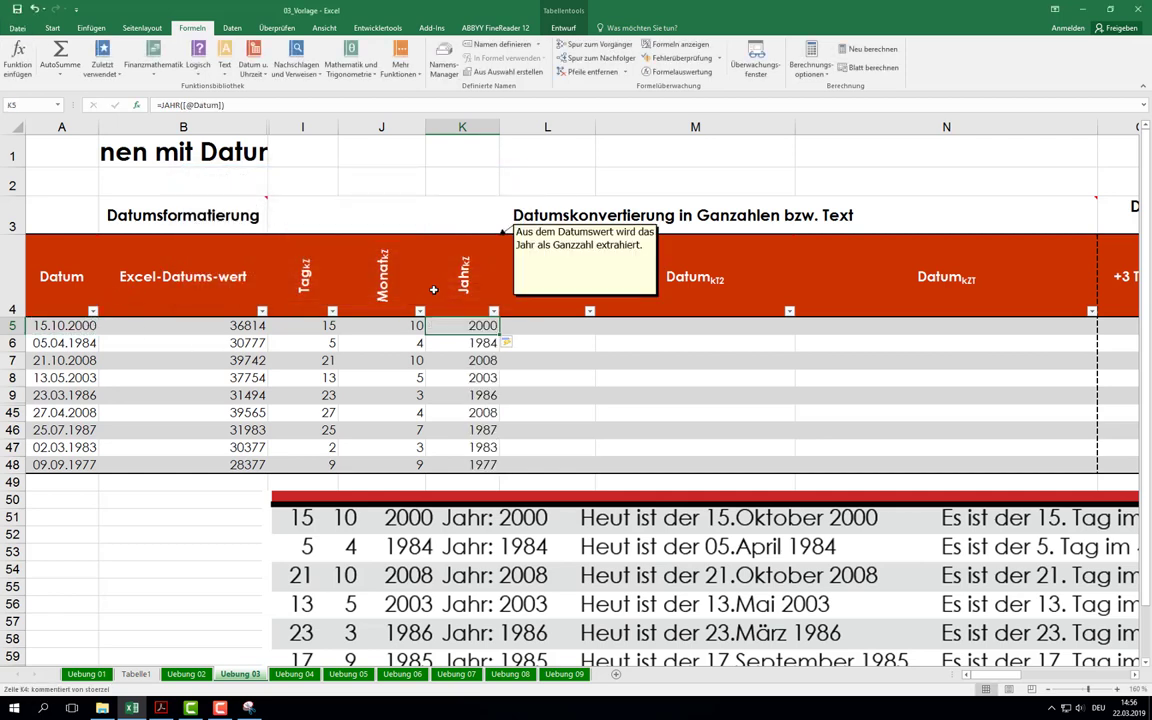
click(543, 328)
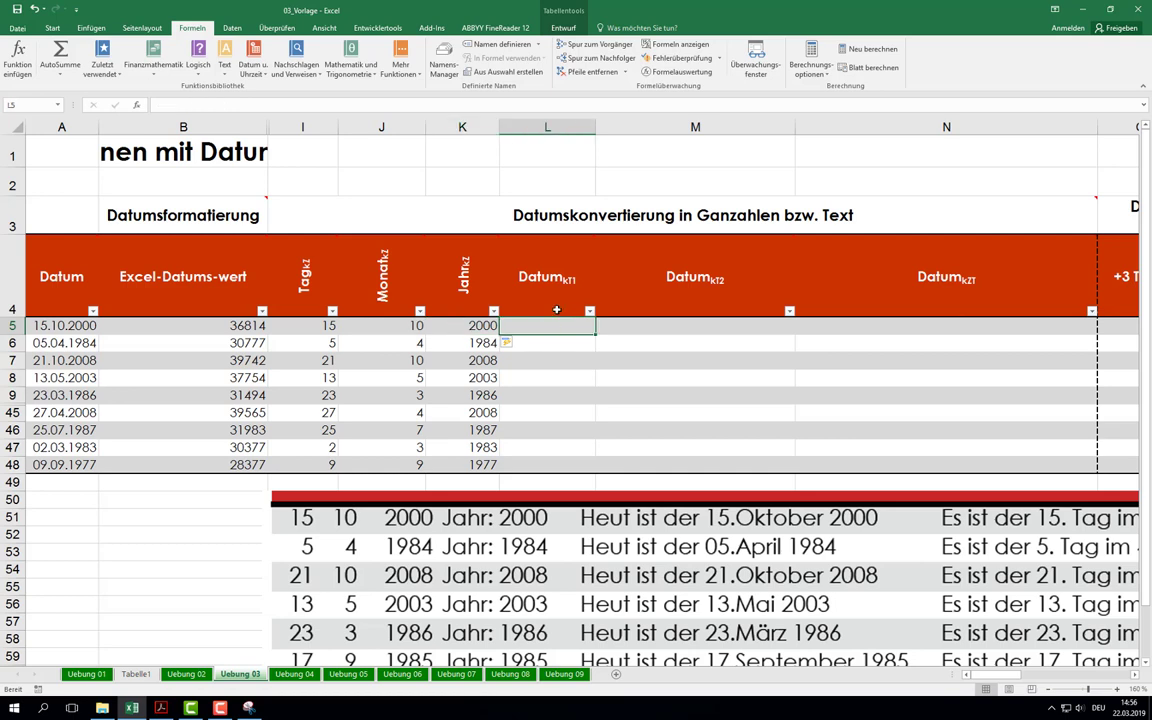
mouse_move(556, 310)
text(=)
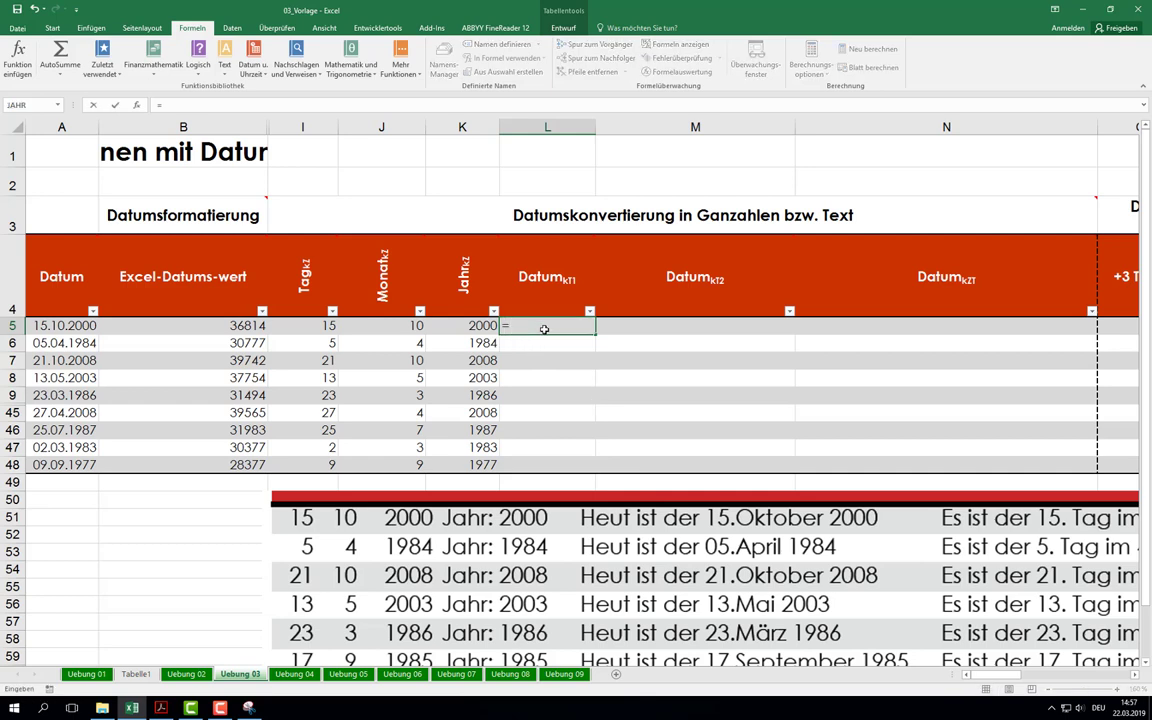
text("Jah)
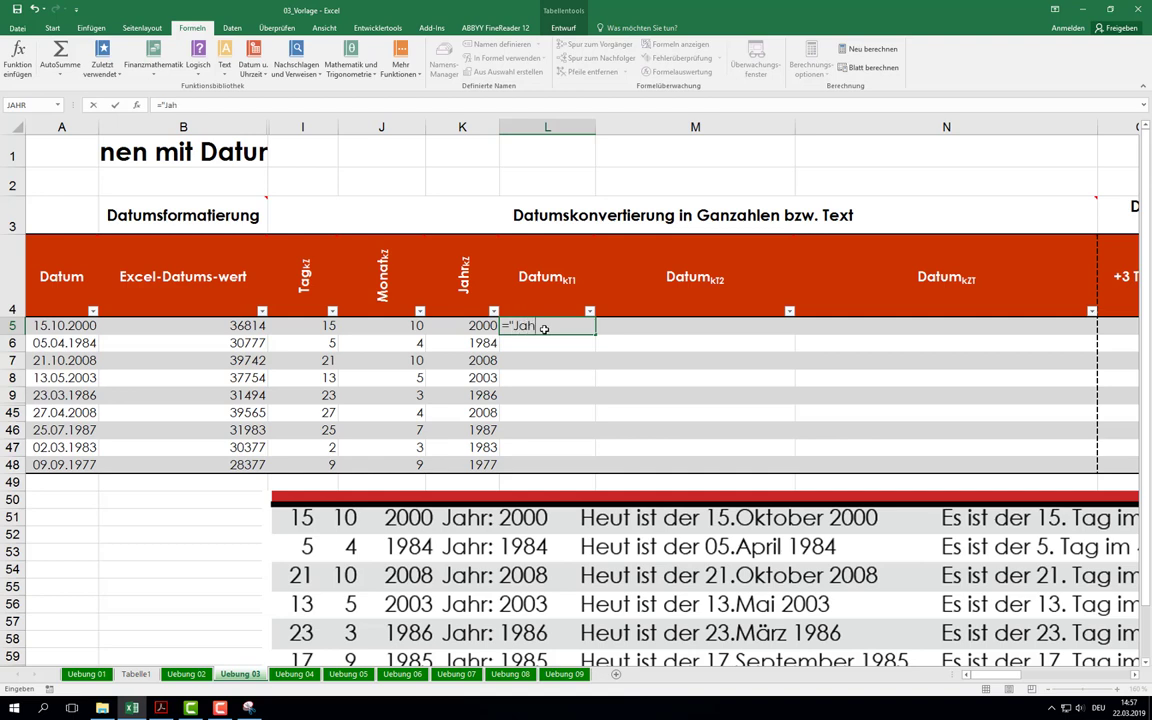
text(r)
text( " & )
text(Ja)
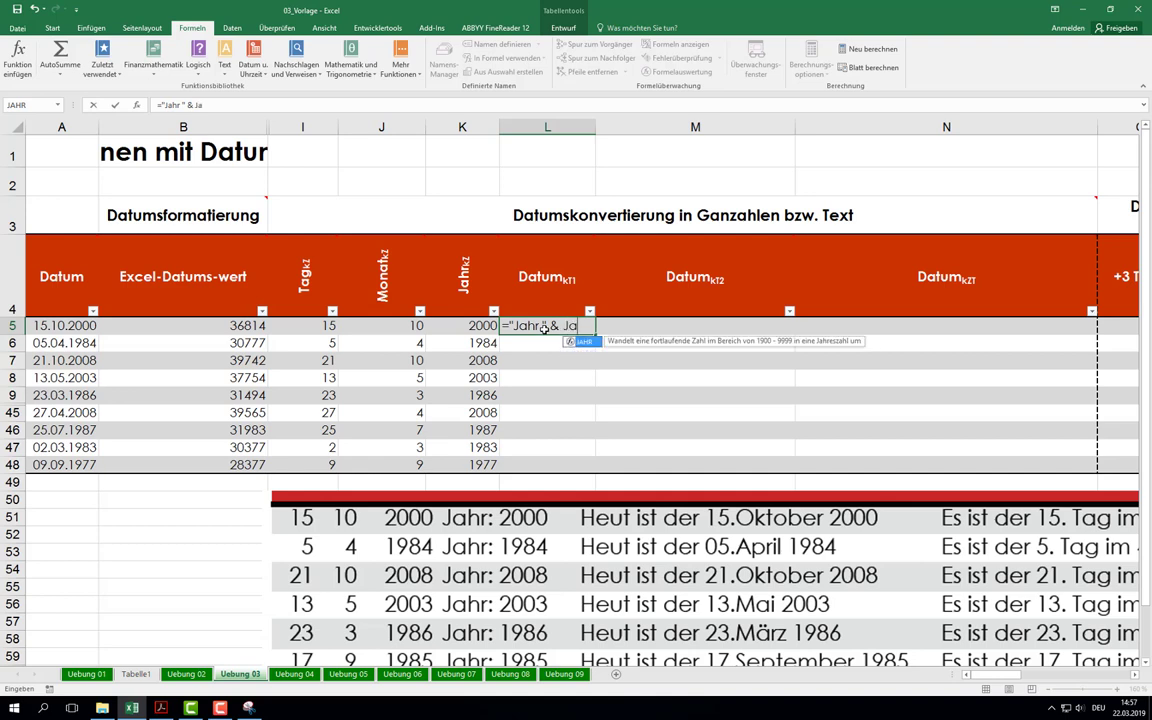
text(hr())
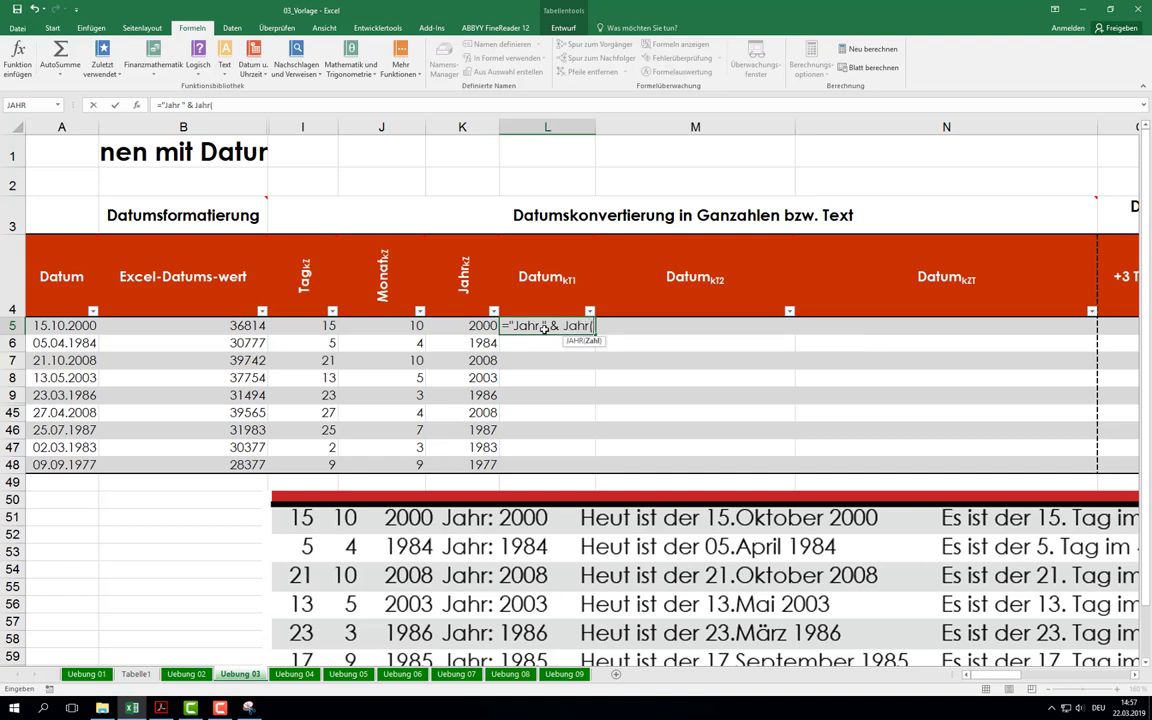
click(207, 105)
click(136, 105)
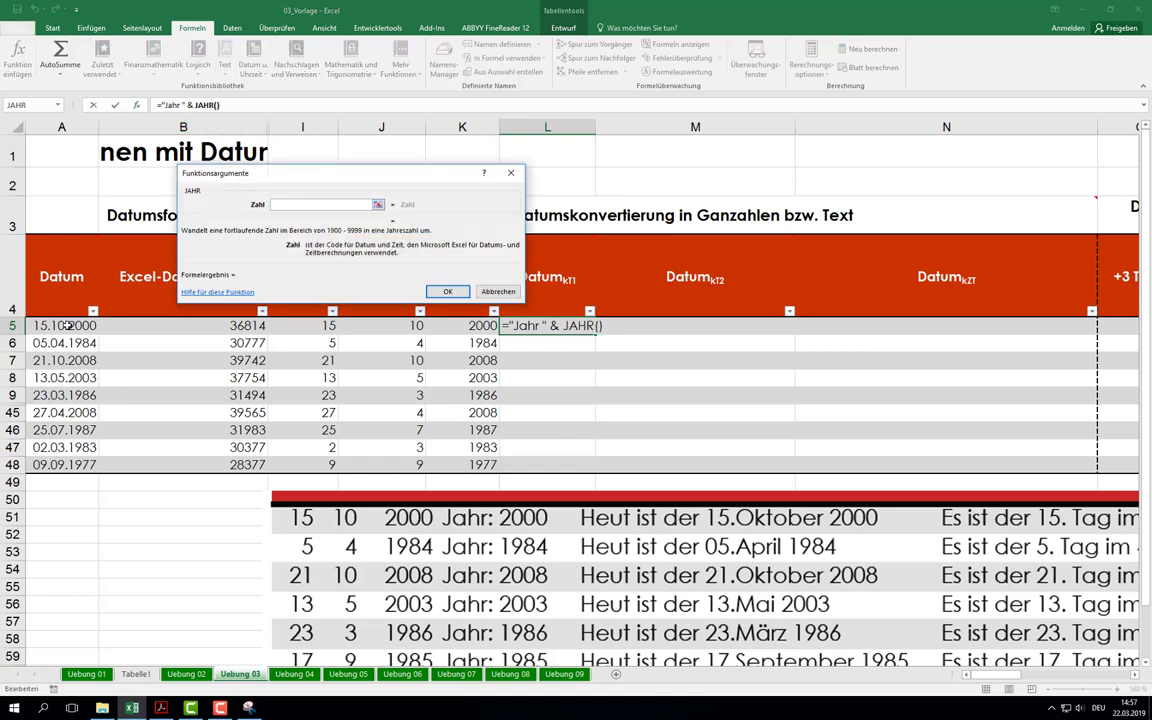
click(62, 326)
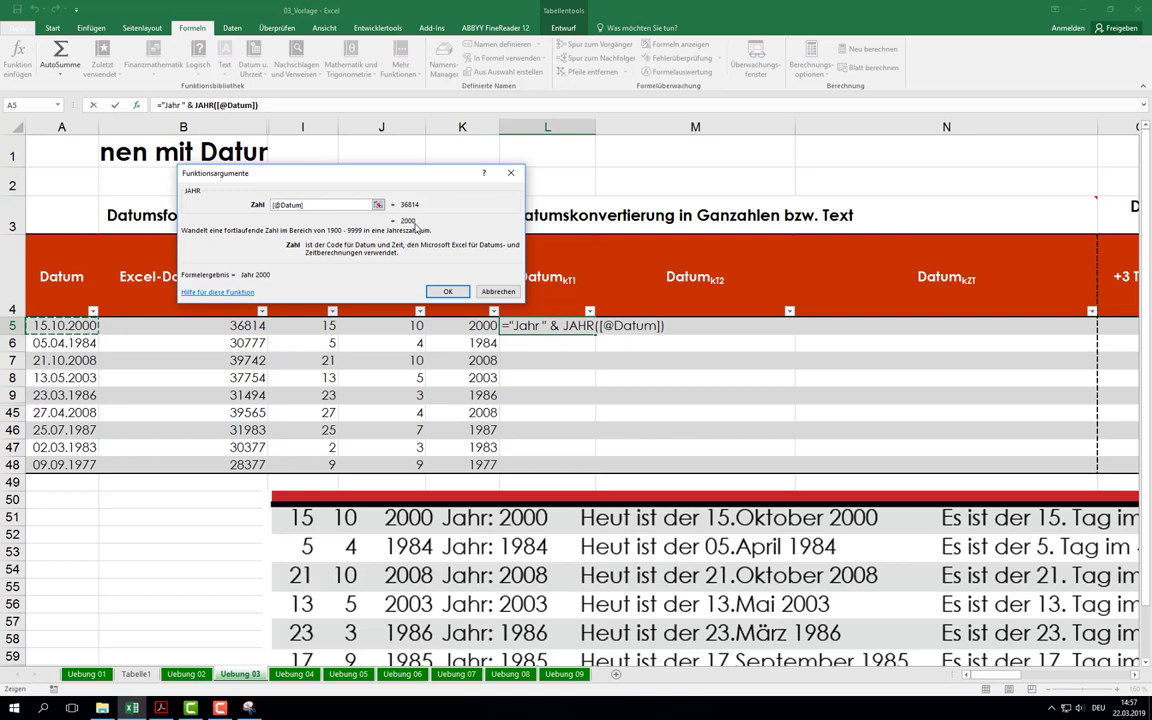
click(447, 291)
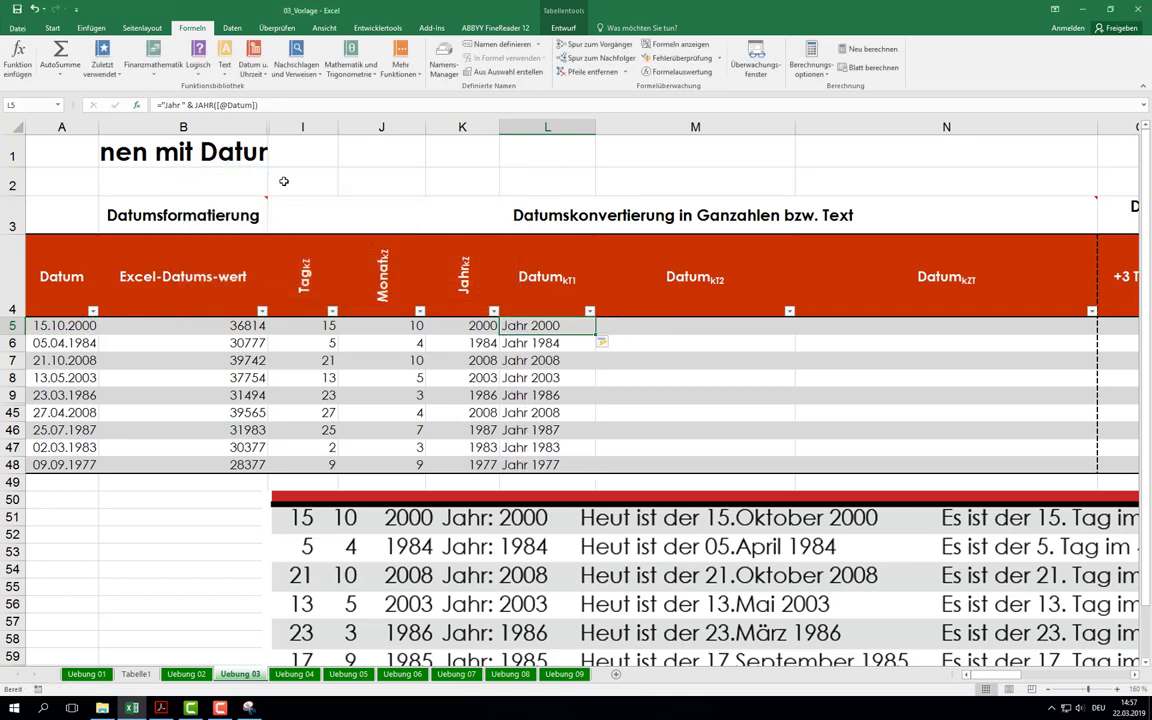
click(180, 105)
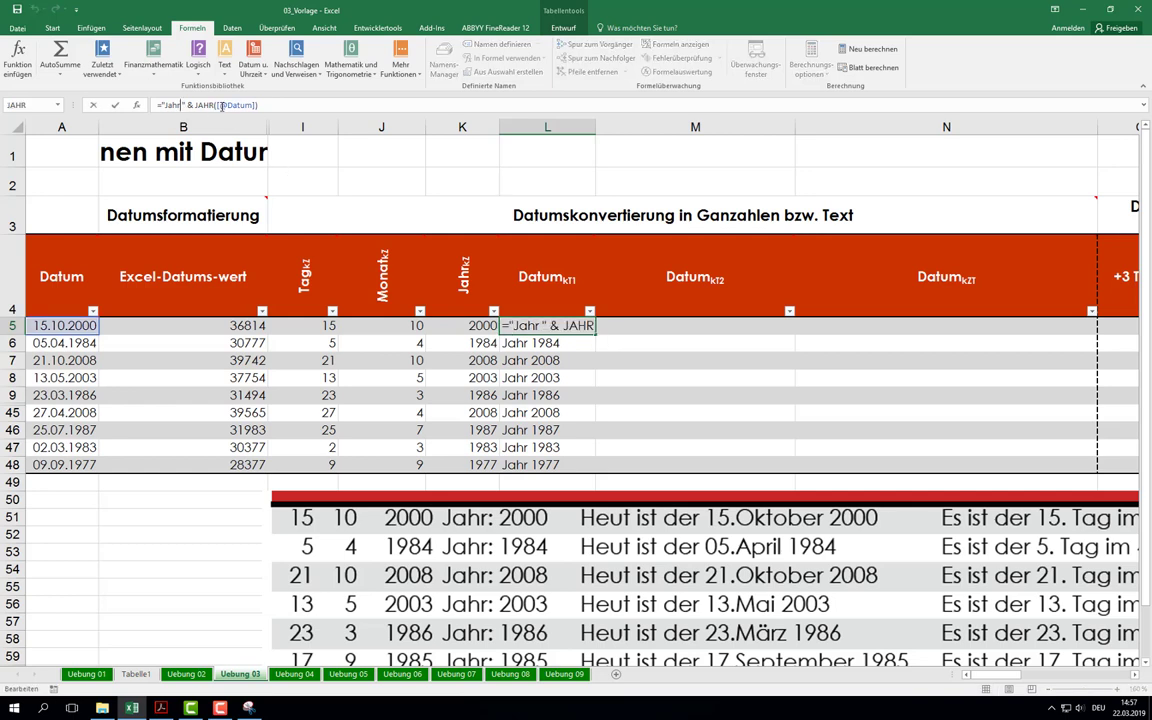
text(:)
key(Return)
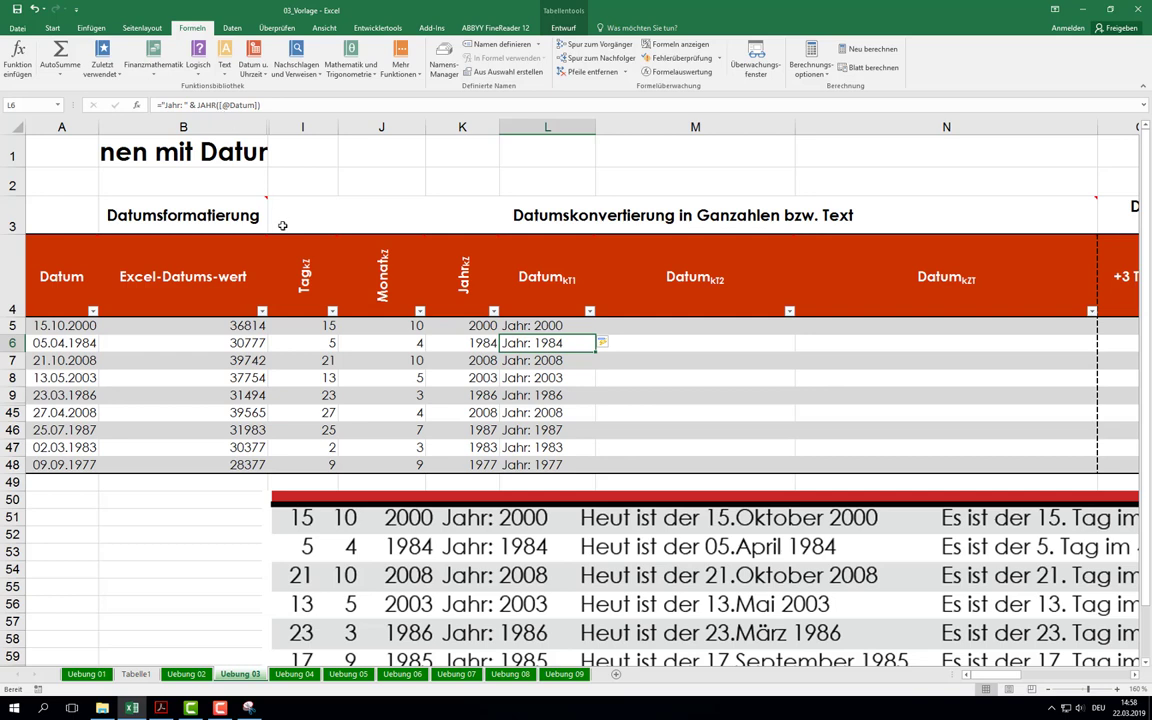
click(658, 328)
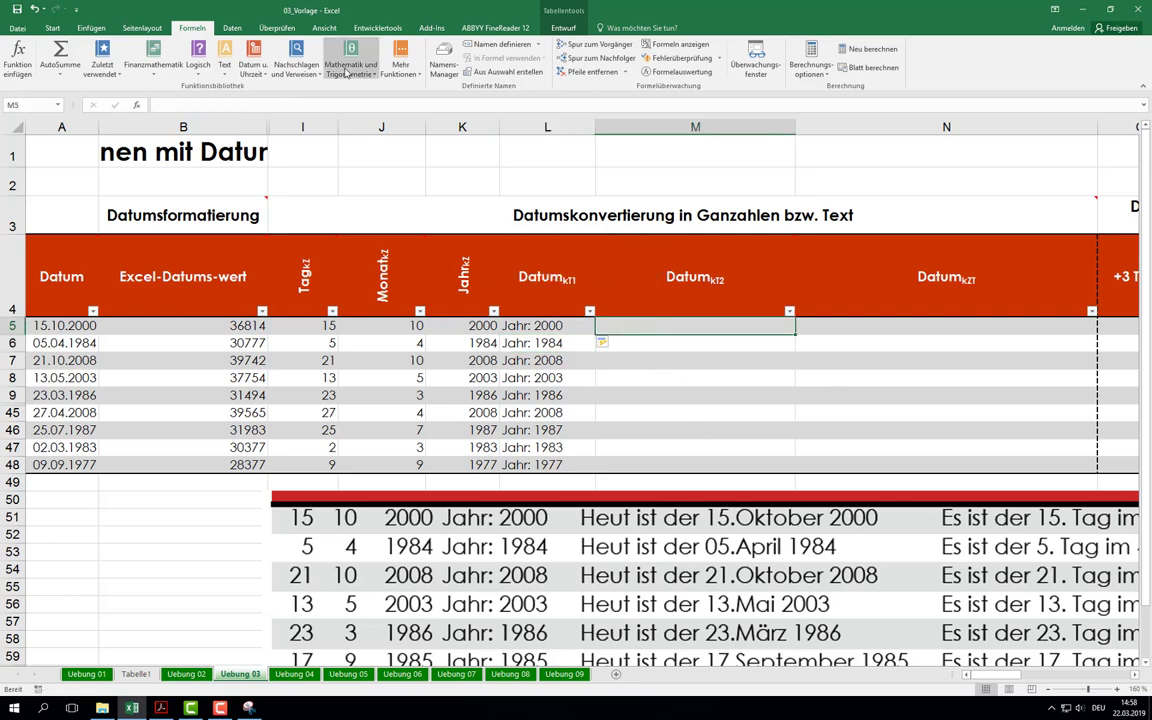
Step: Insert VERKETTEN into M5 with "Heut ist der " as its Text1 argument
click(224, 62)
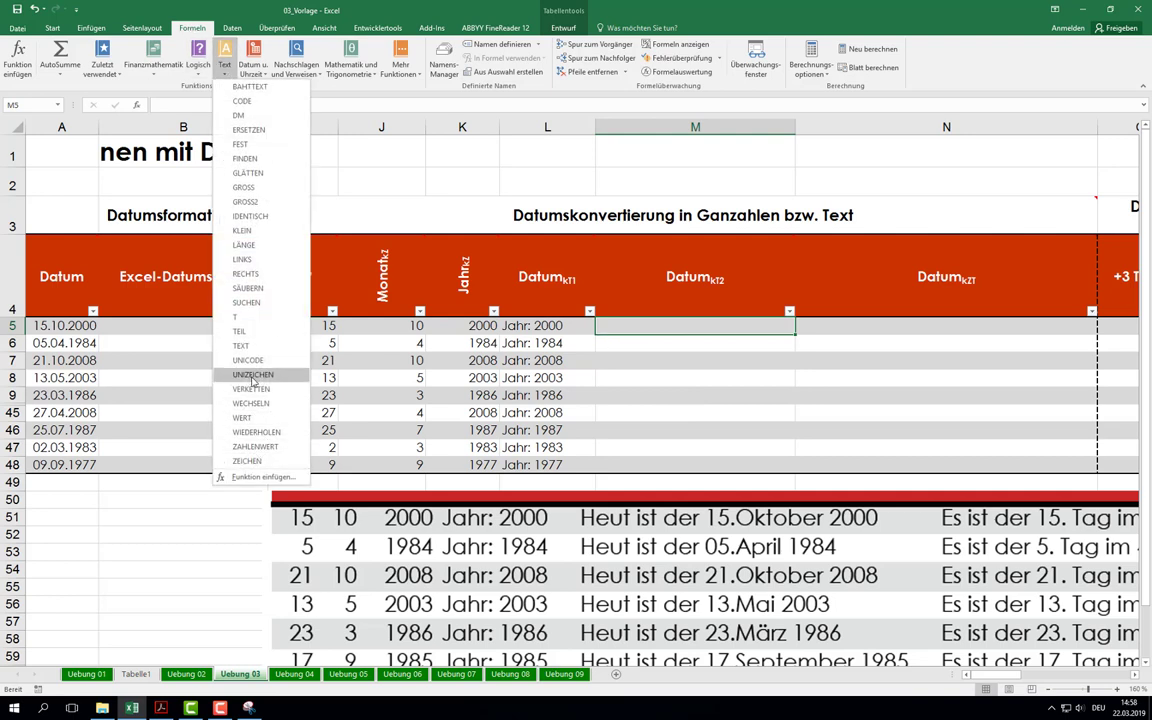
click(251, 389)
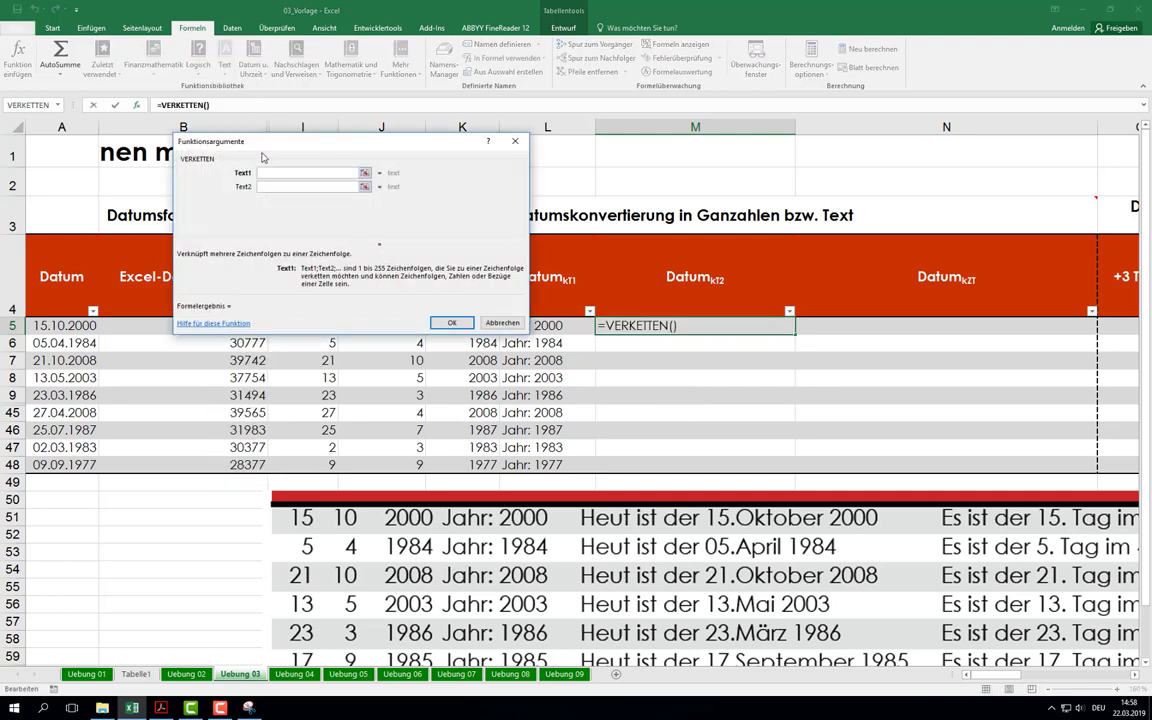
drag(238, 140, 264, 136)
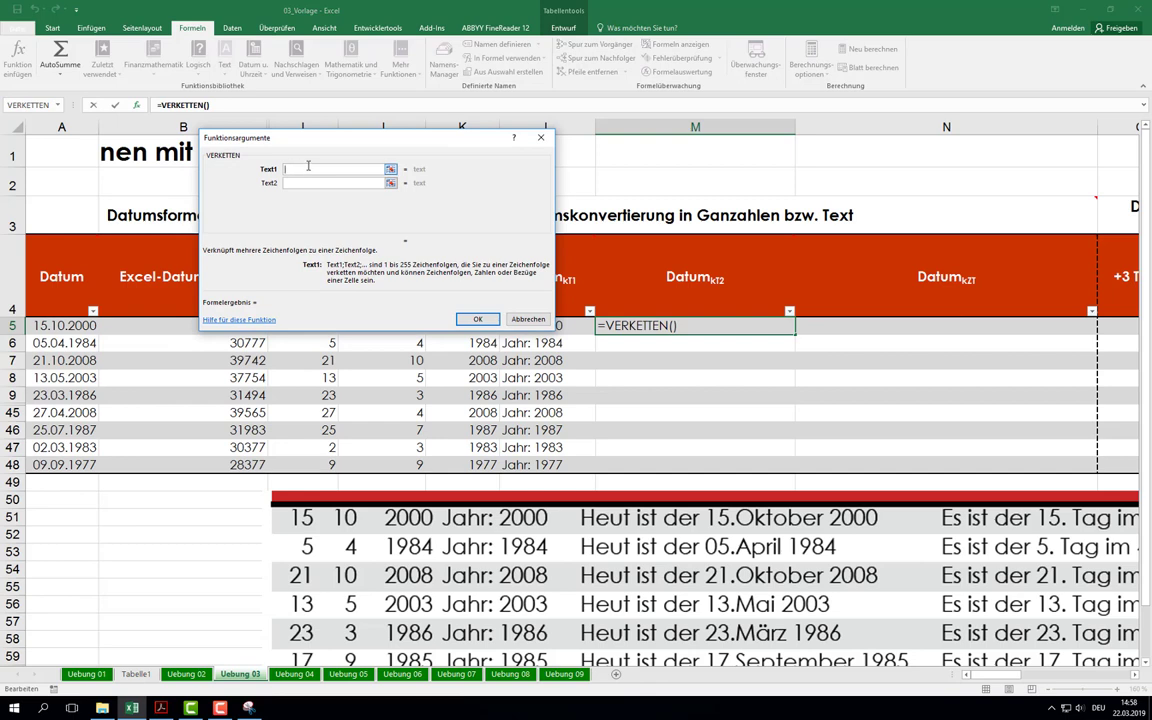
text(")
text(Heut ist )
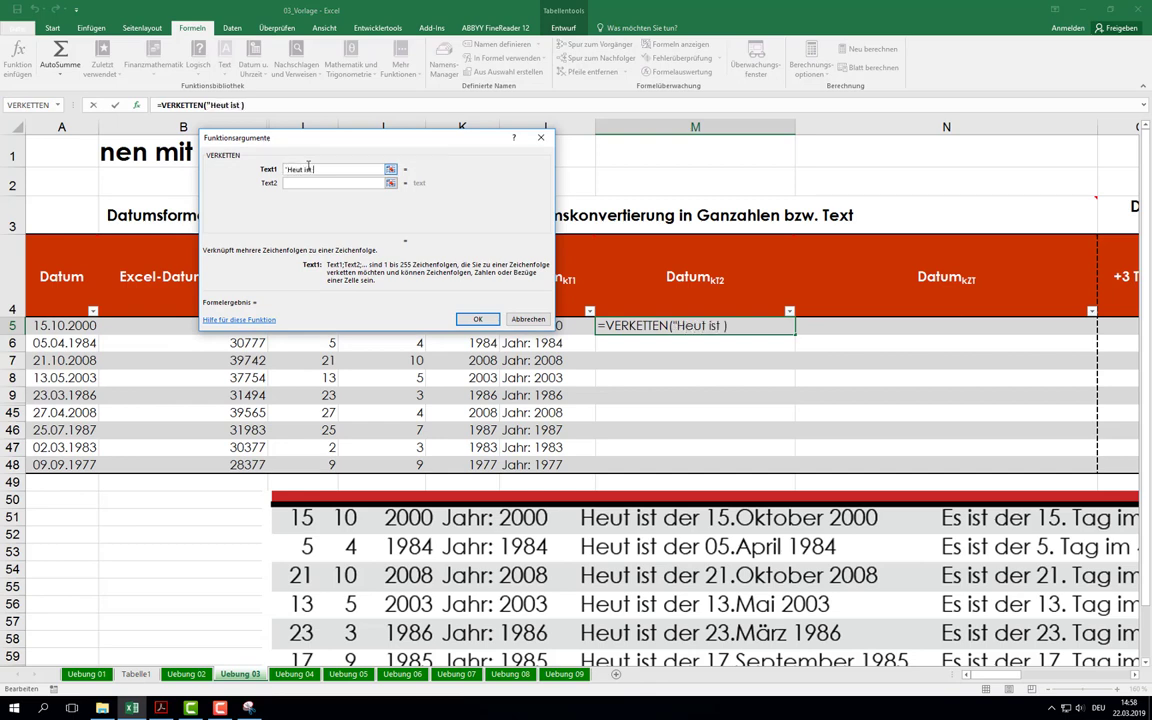
text(der)
text( ")
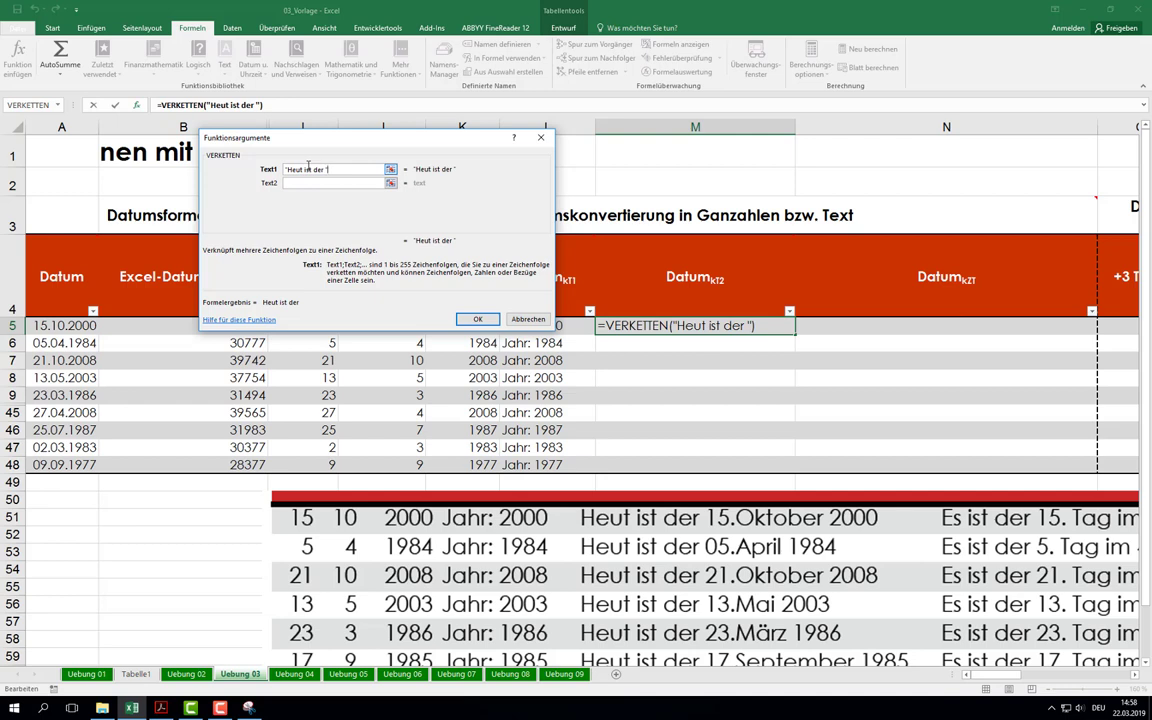
click(297, 185)
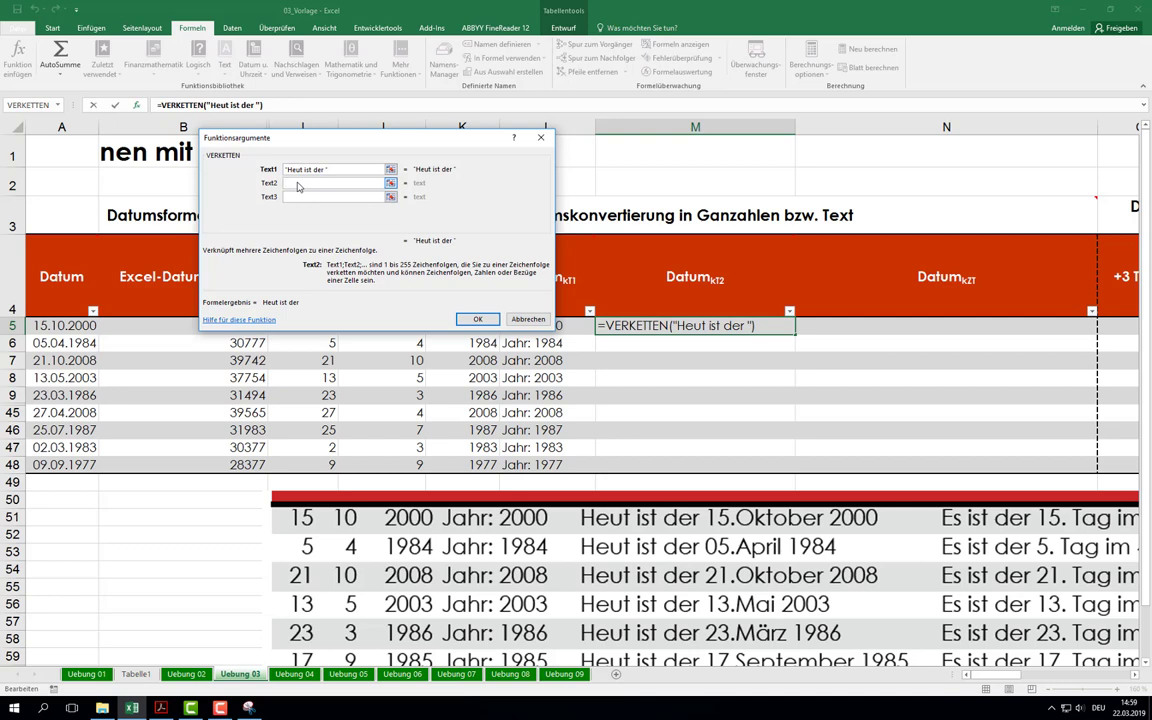
Step: Nest a TEXT function as the second text argument of the VERKETTEN formula in M5
click(297, 186)
click(58, 105)
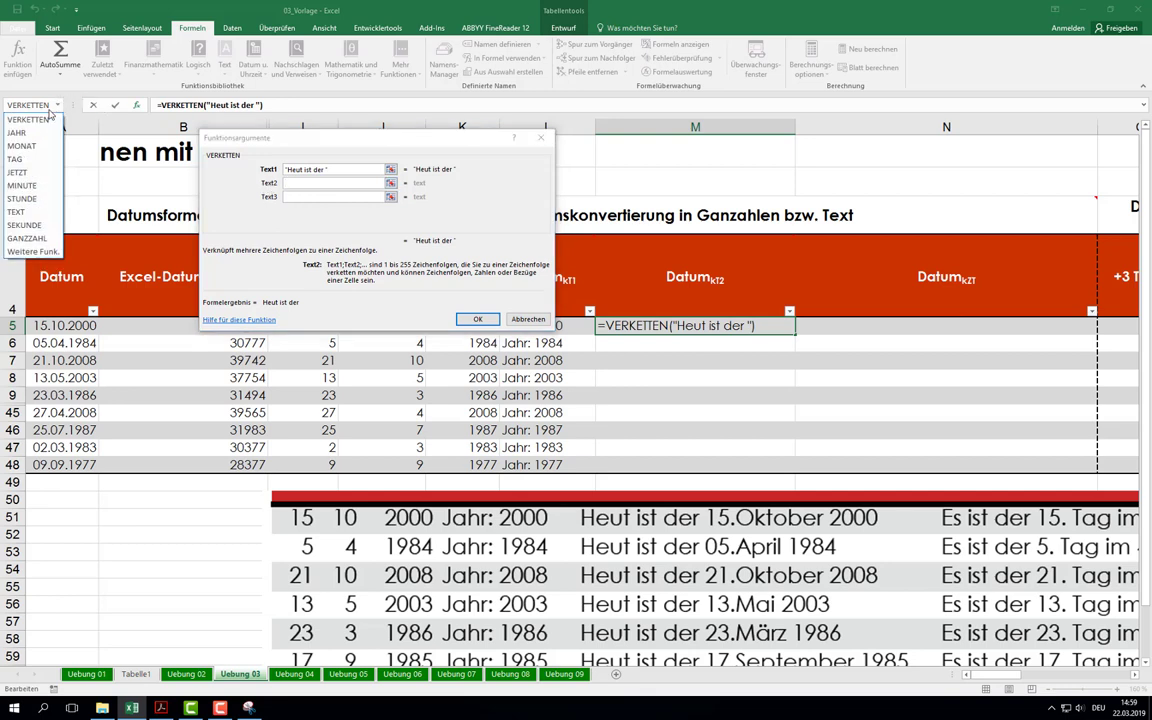
click(18, 211)
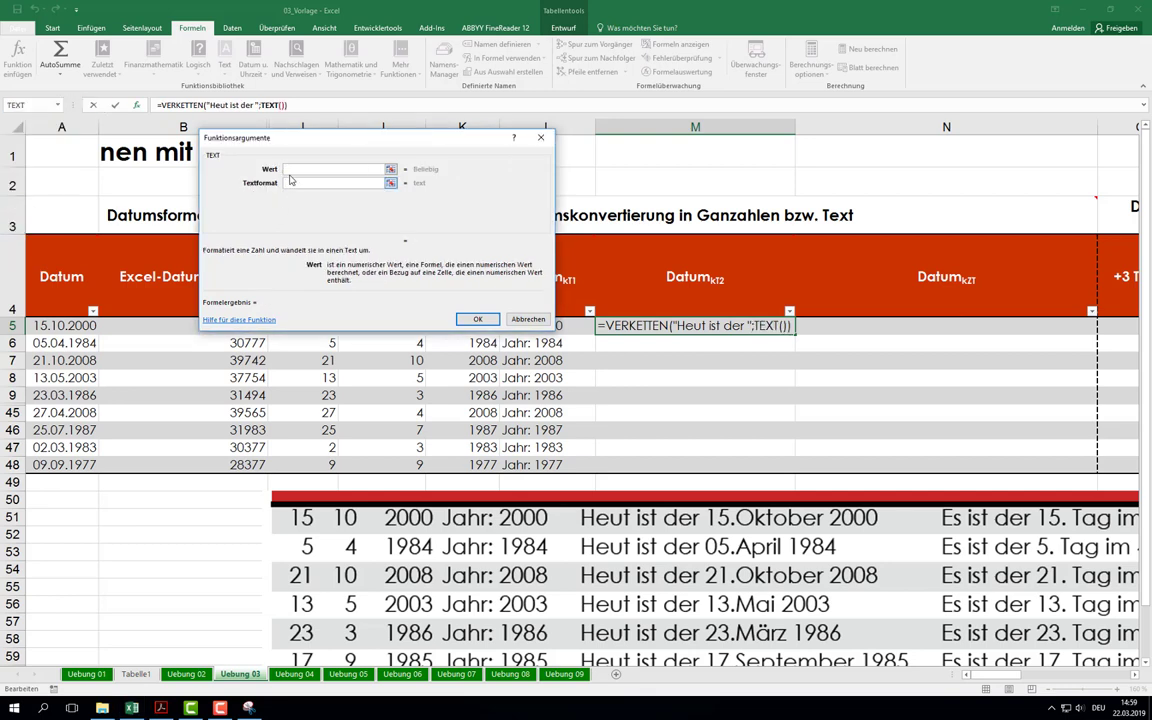
click(66, 325)
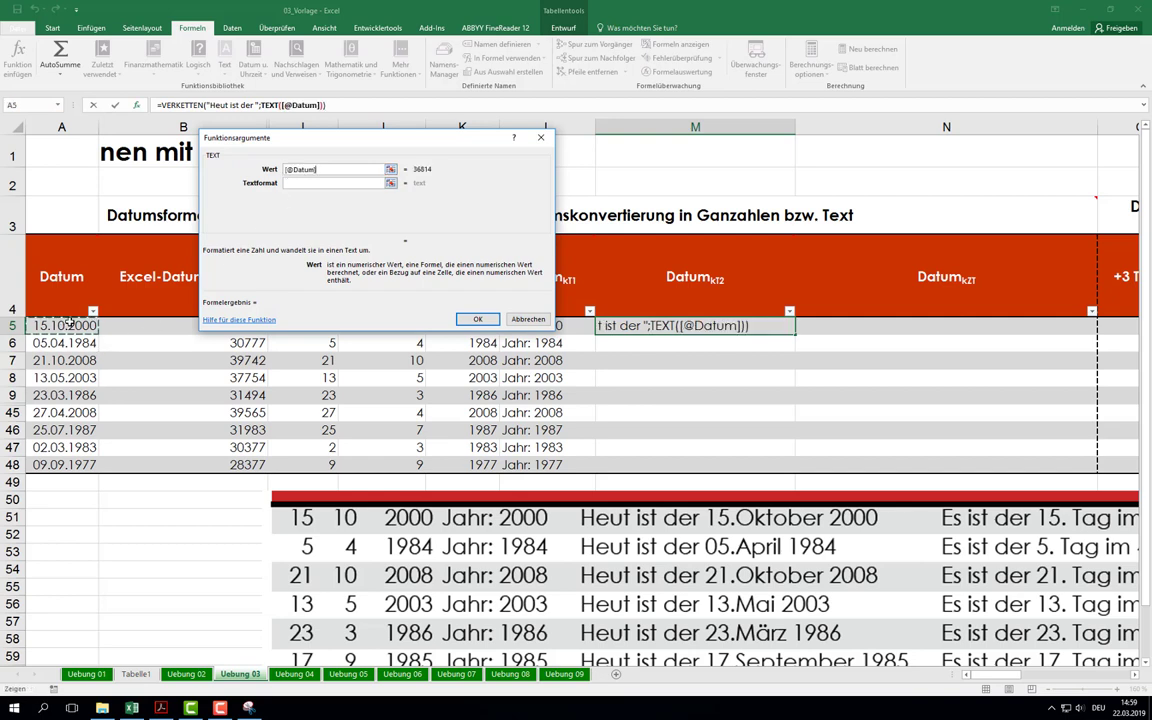
click(300, 183)
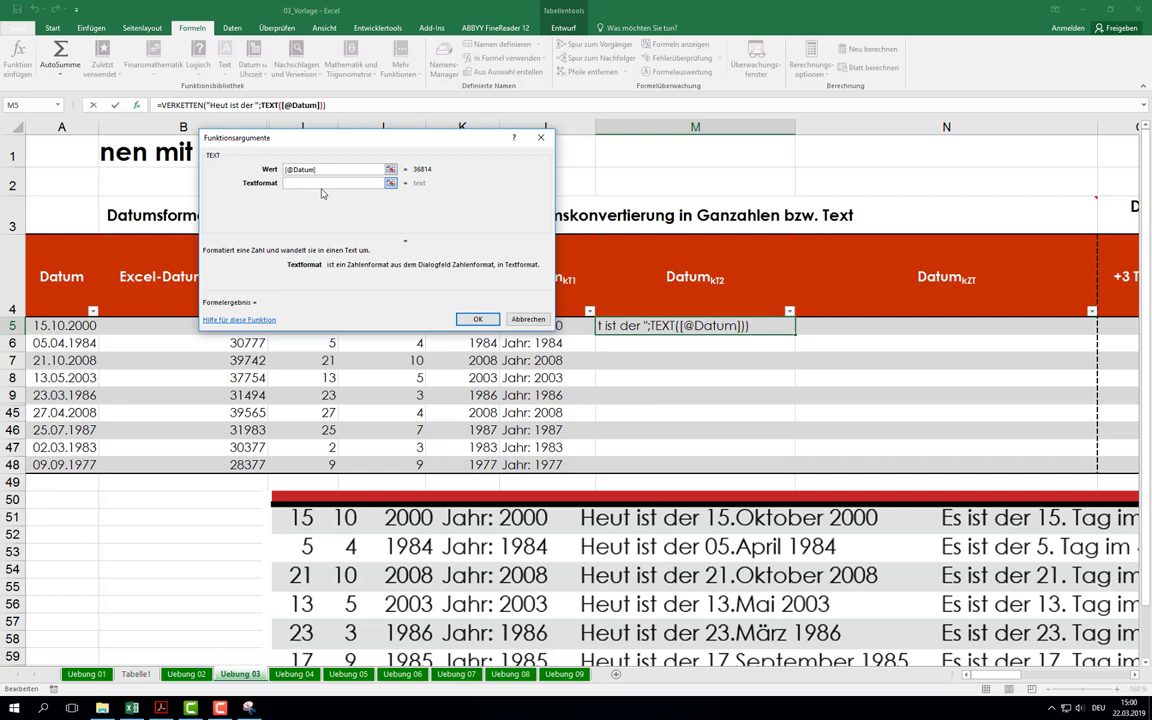
text(MM)
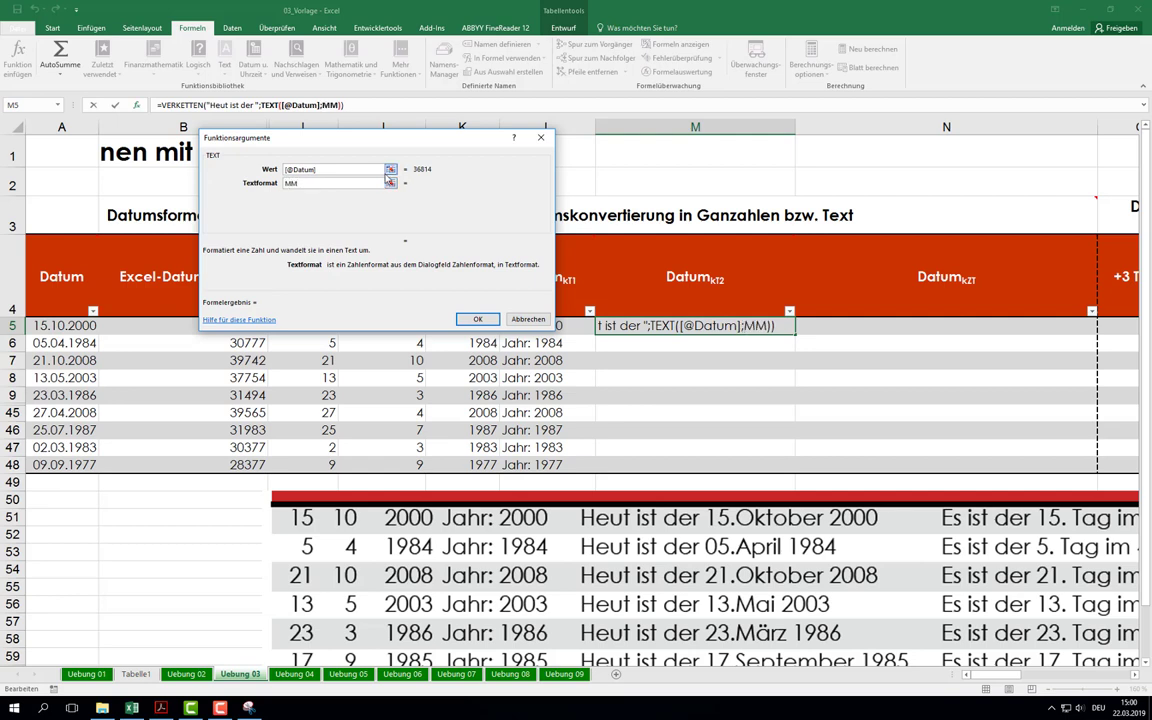
text(")
text(")
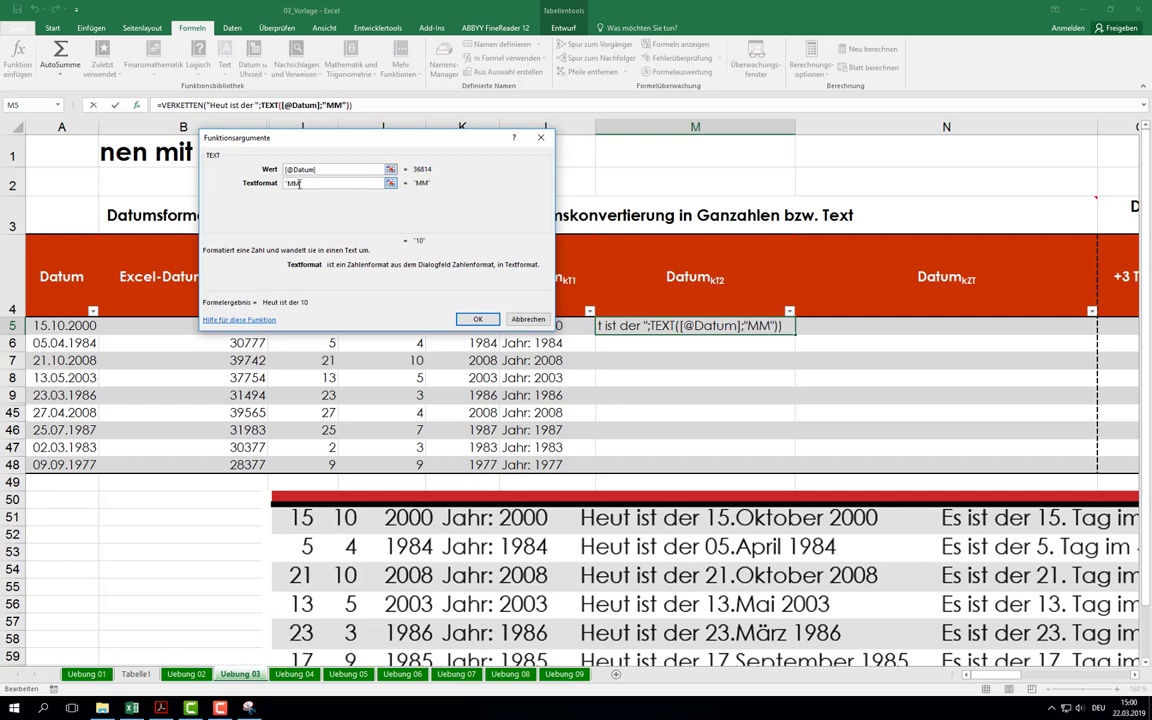
click(185, 104)
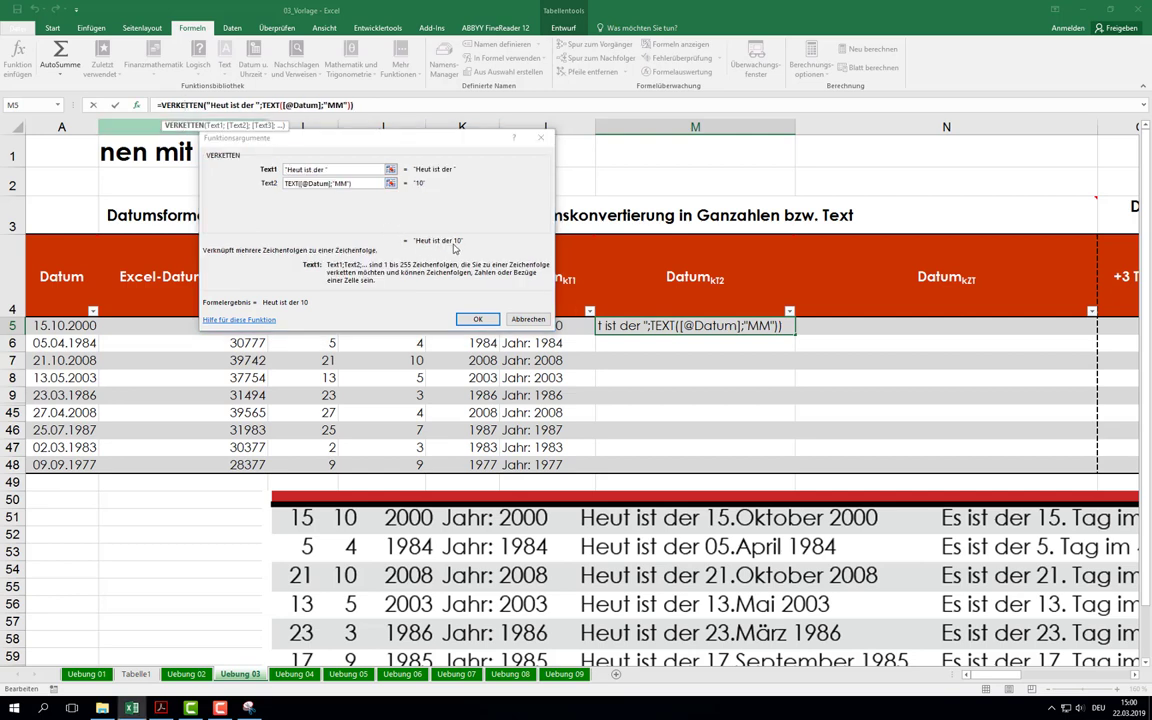
click(359, 184)
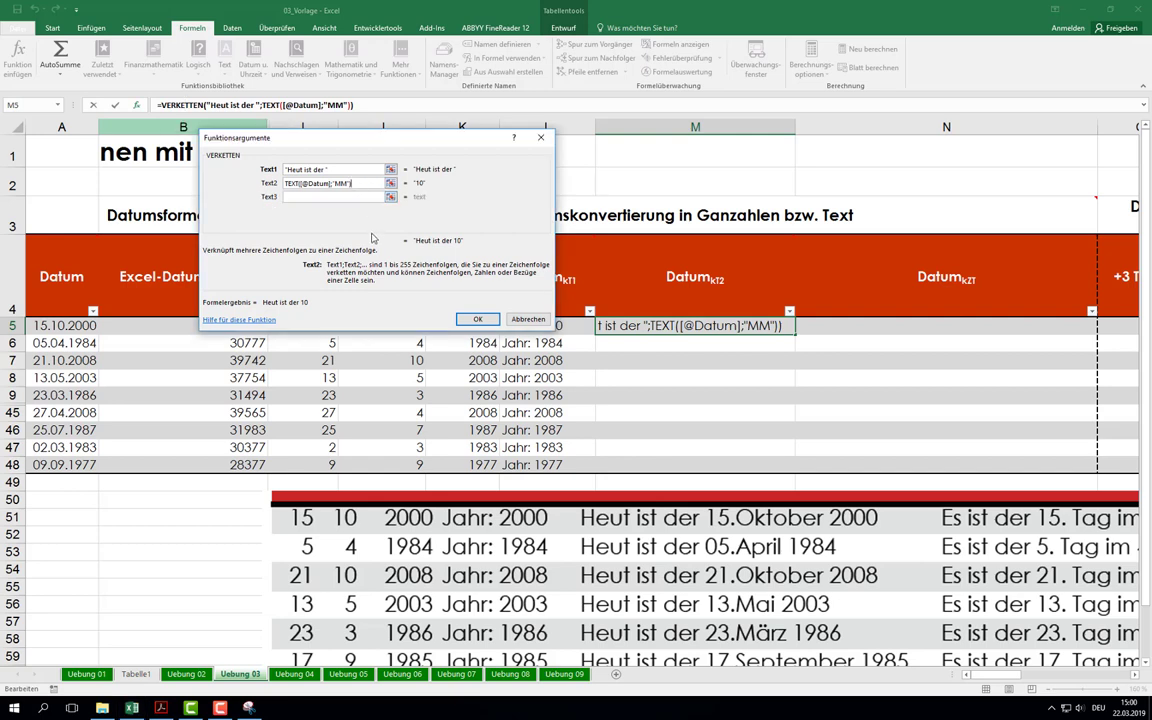
click(319, 197)
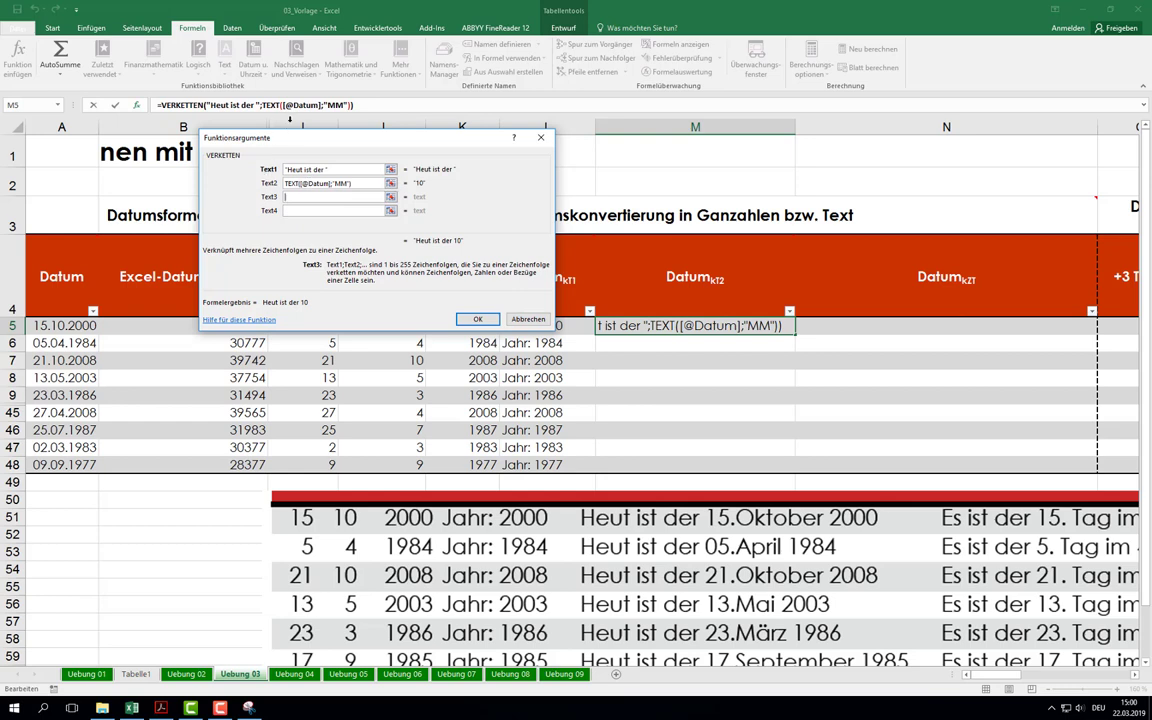
click(253, 104)
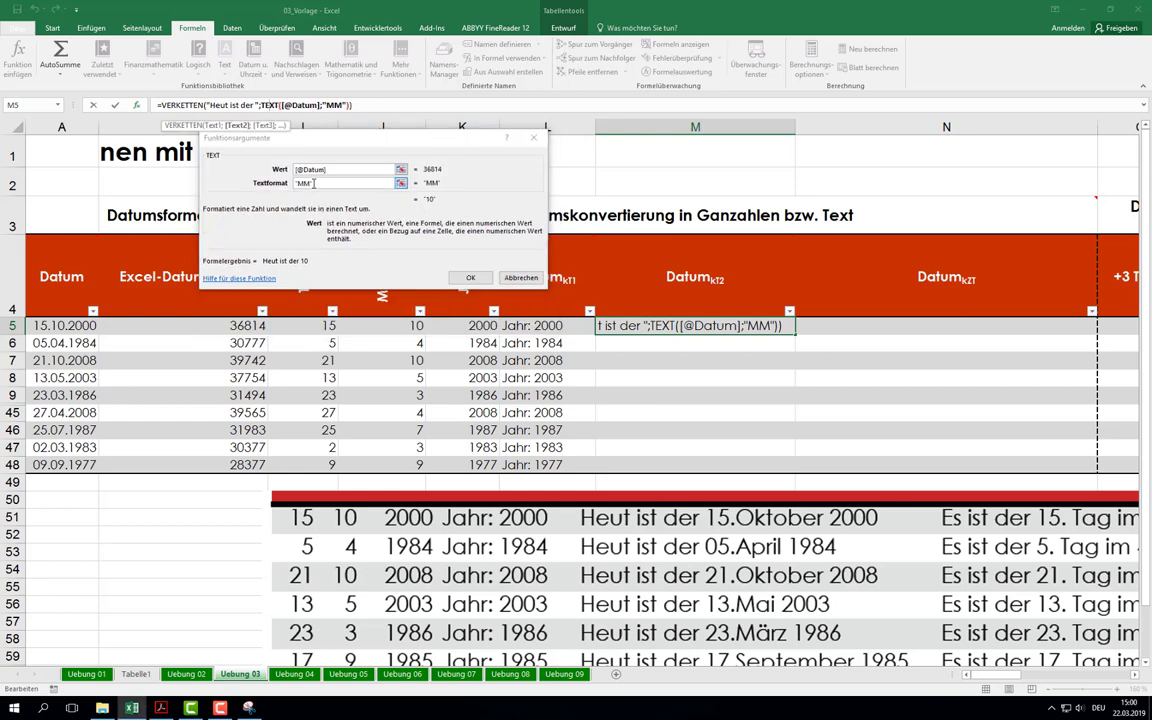
Step: Rewrite the TEXT format toward "TT. MMMM JJJ" so it shows day, month name and year
click(336, 186)
text(.)
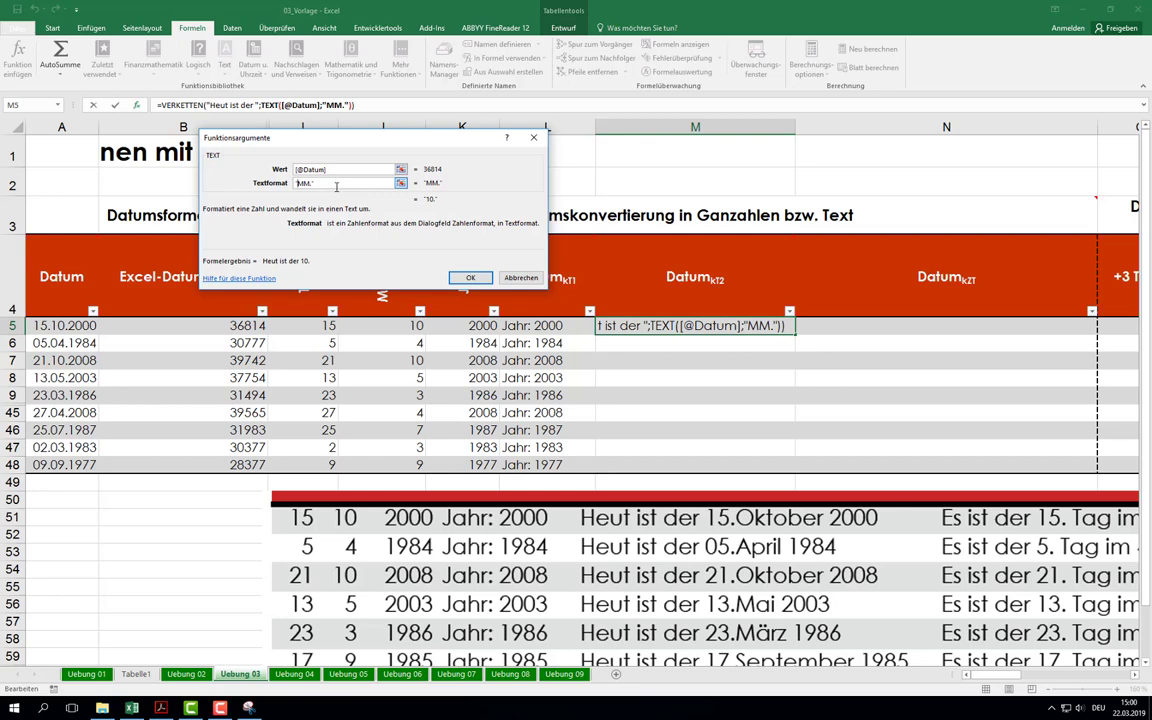
text(TT)
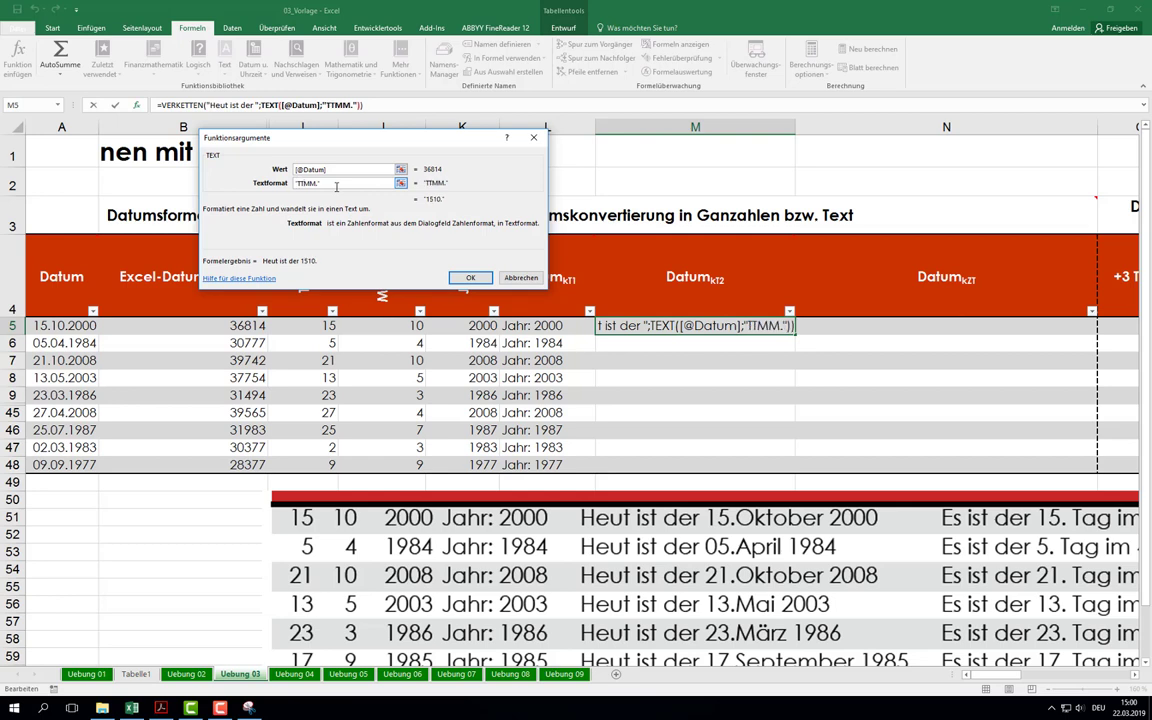
text(.)
text(MM)
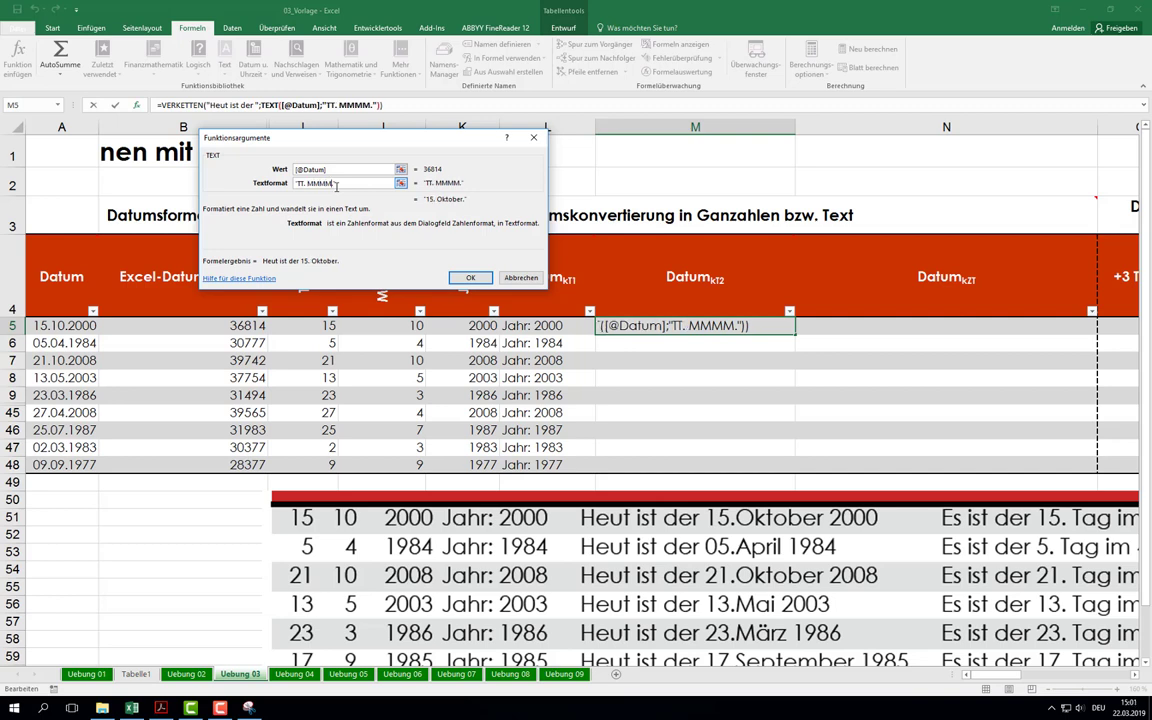
key(BackSpace)
text(J)
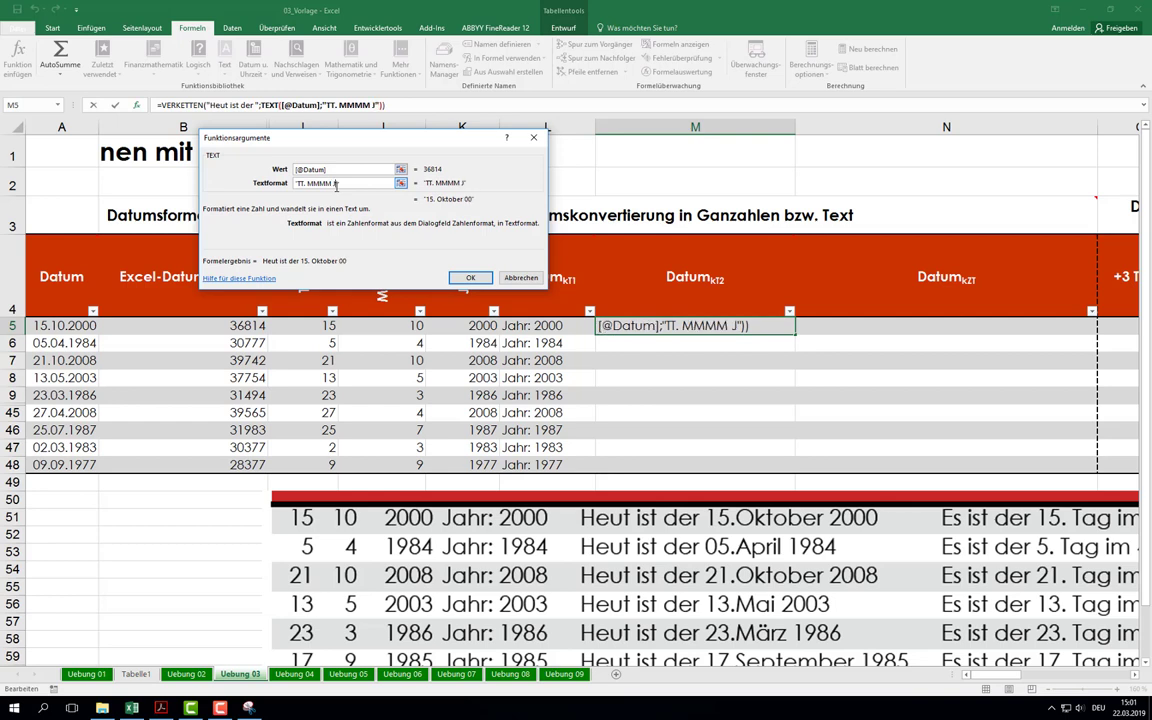
text(JJ)
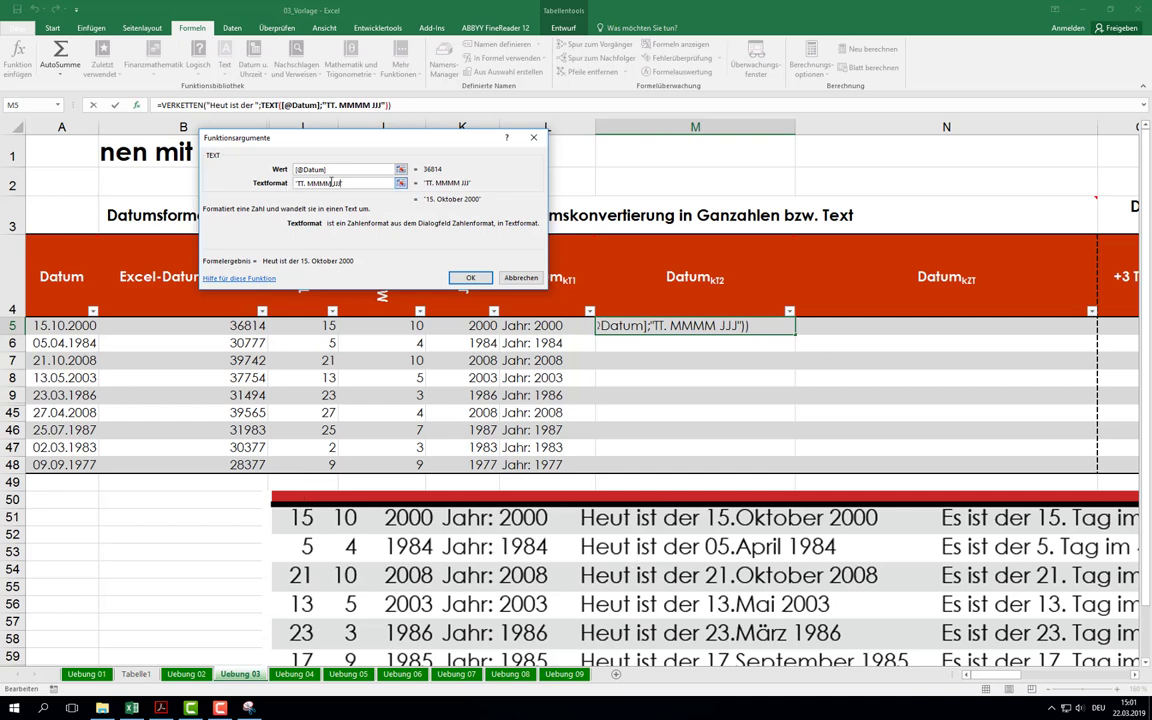
Step: Confirm the formula to fill column M, then scroll right and select cell N5
click(467, 277)
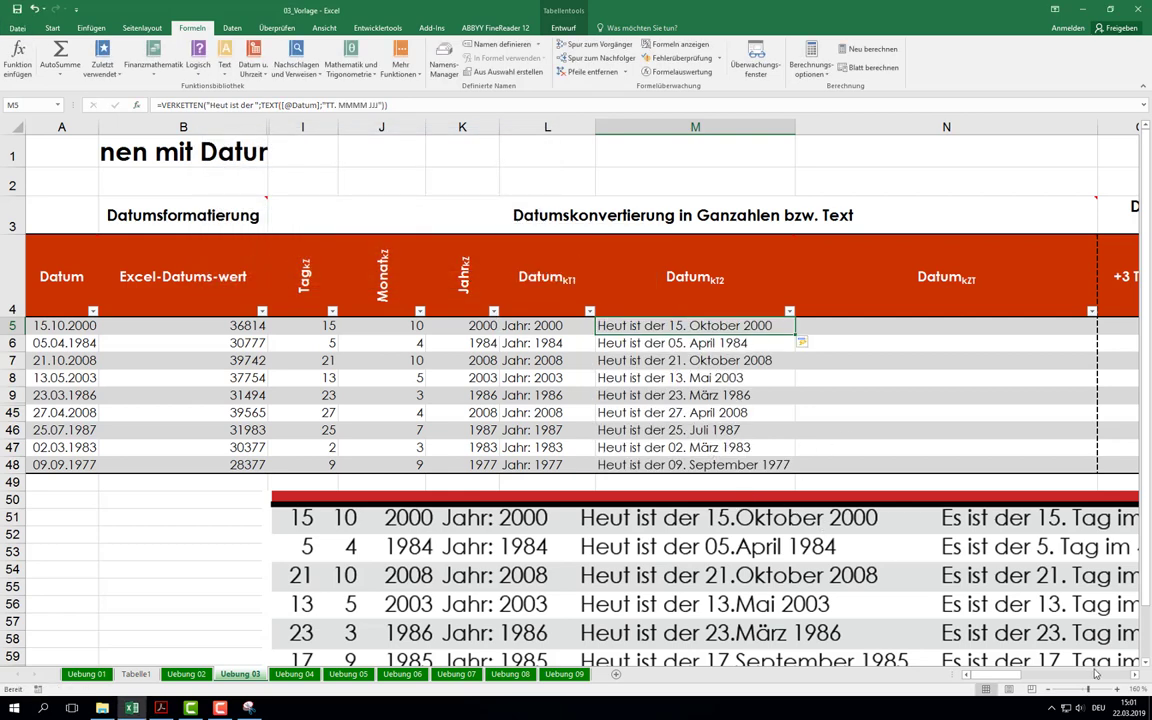
drag(1003, 676, 1052, 677)
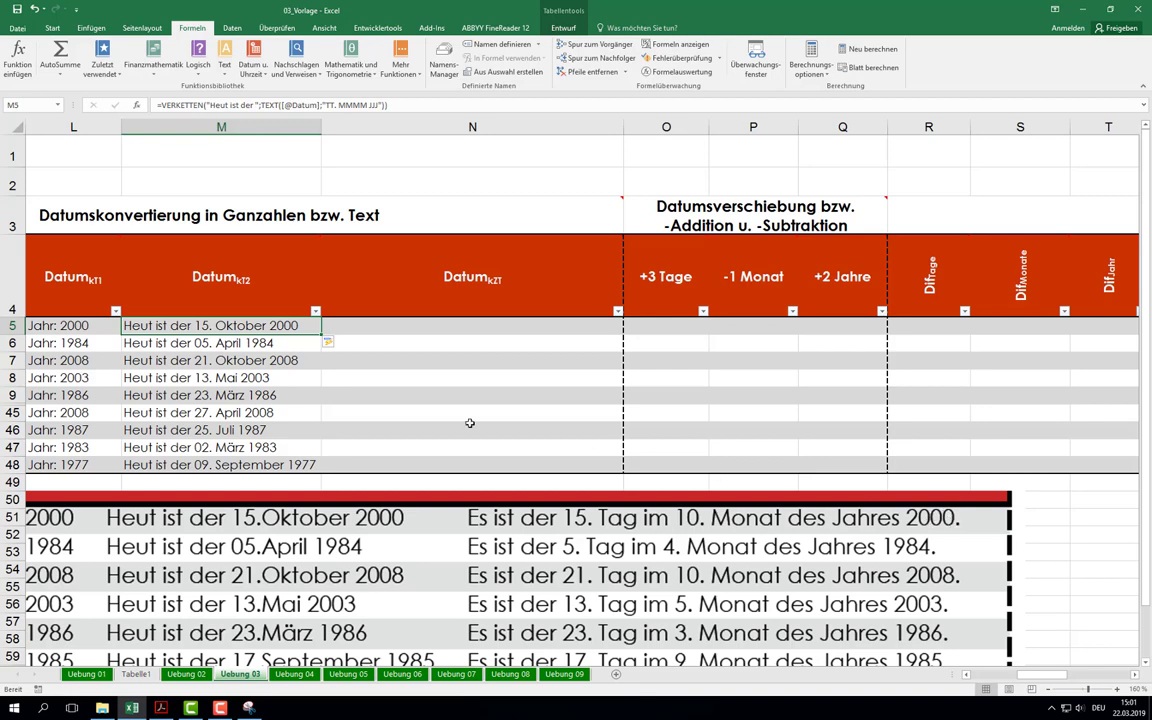
click(380, 322)
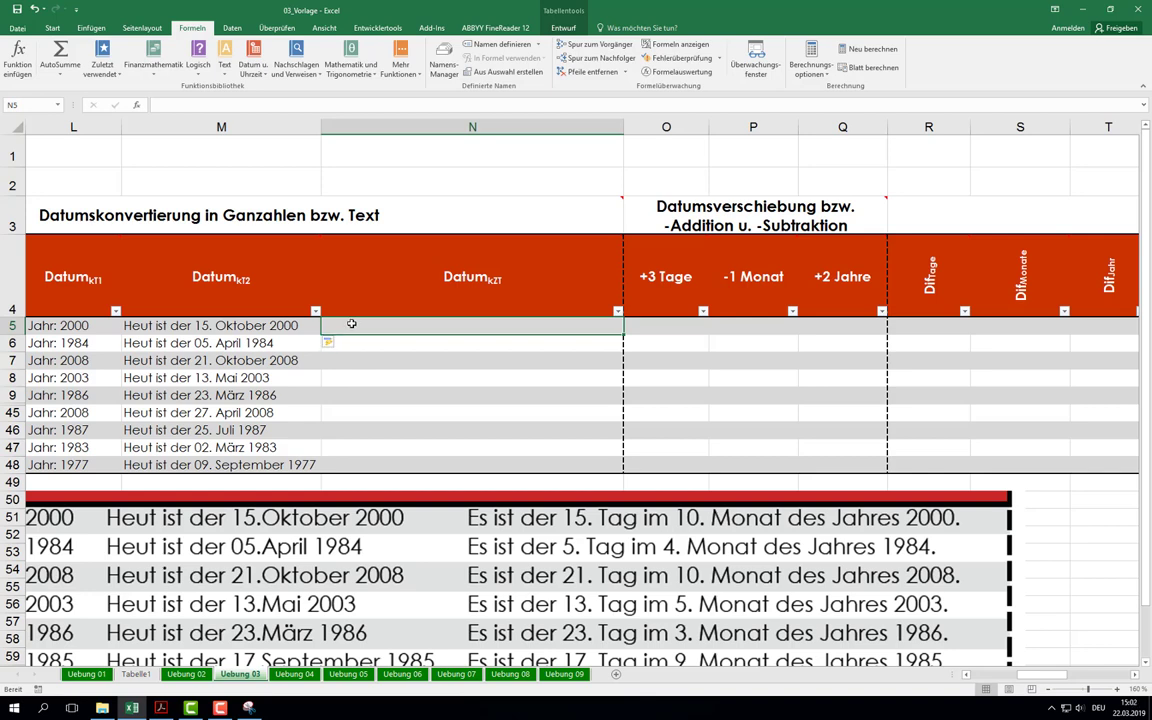
Step: Insert VERKETTEN in N5 with "Es ist der " as Text1 and Tag() as Text2
click(224, 62)
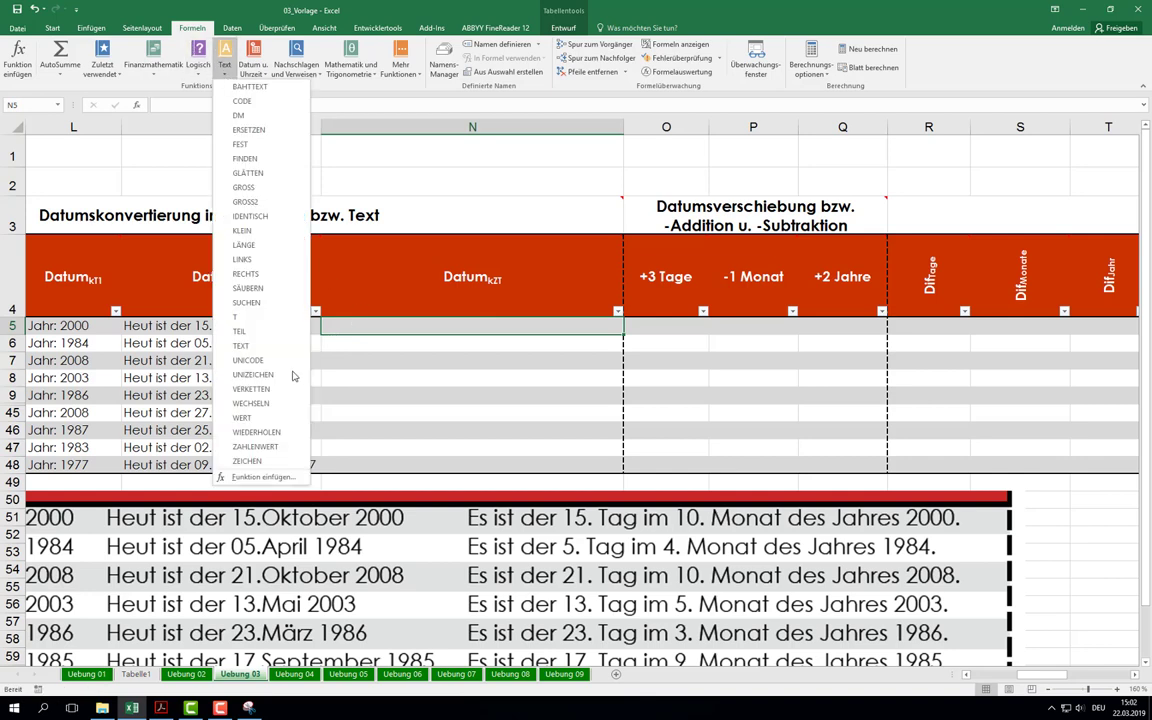
click(250, 389)
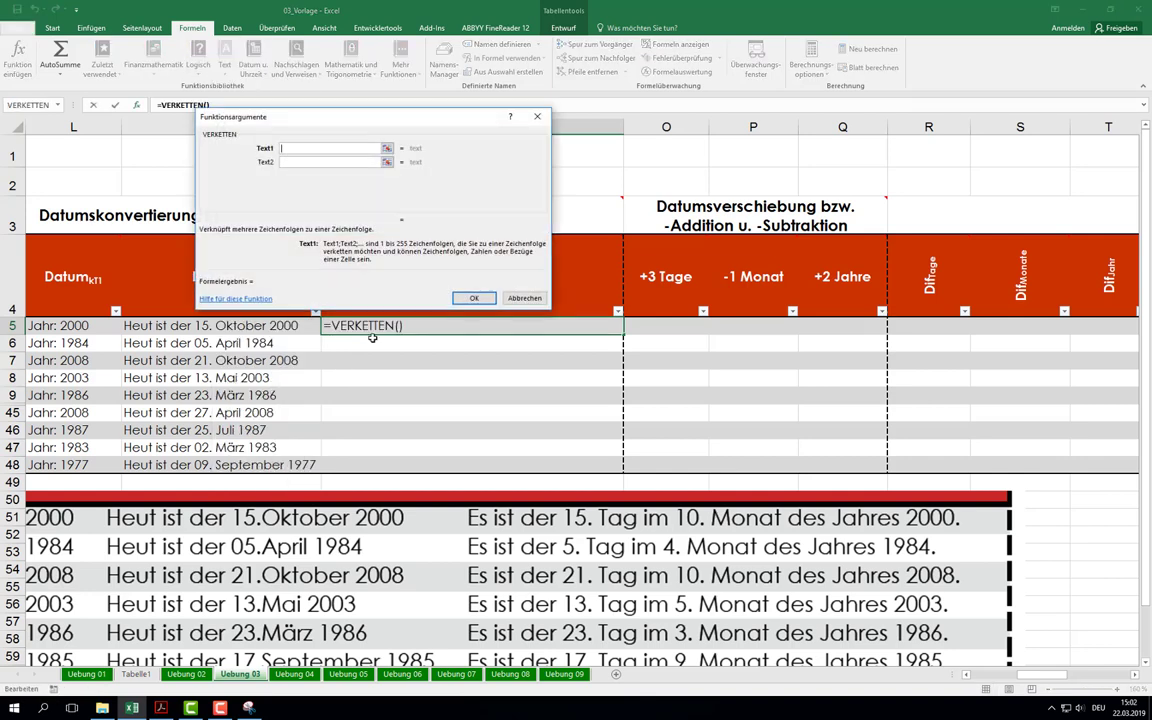
click(290, 148)
text(")
text(Es )
text(ist der )
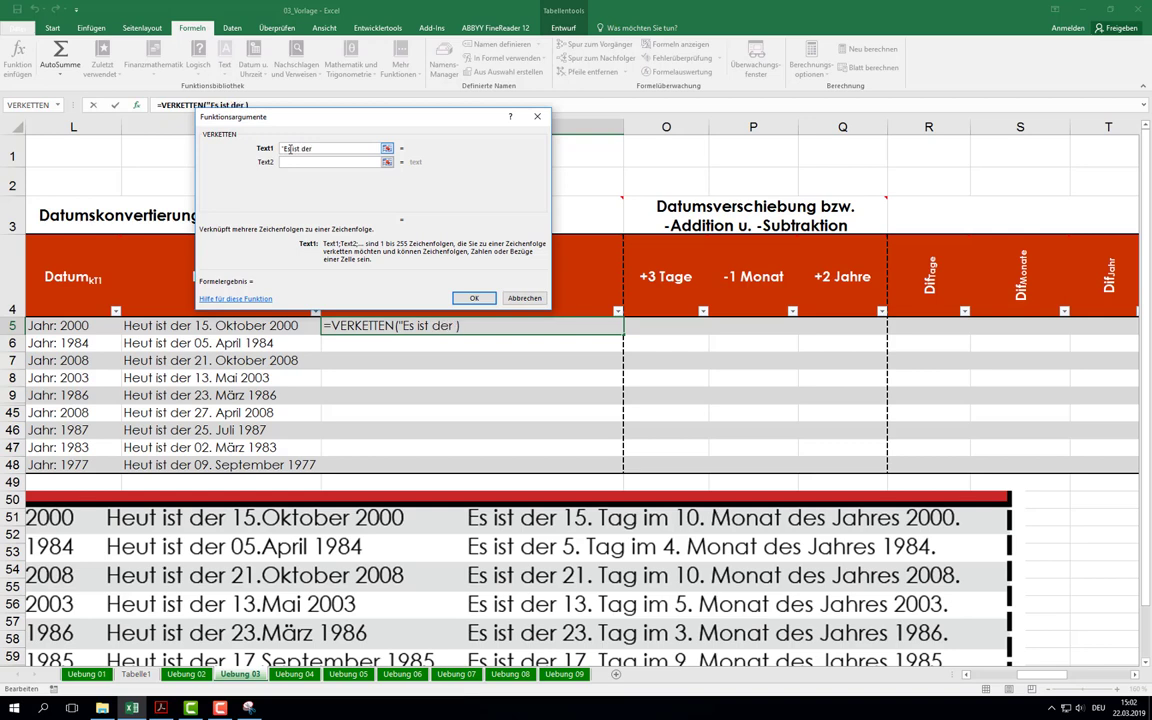
text(")
click(325, 162)
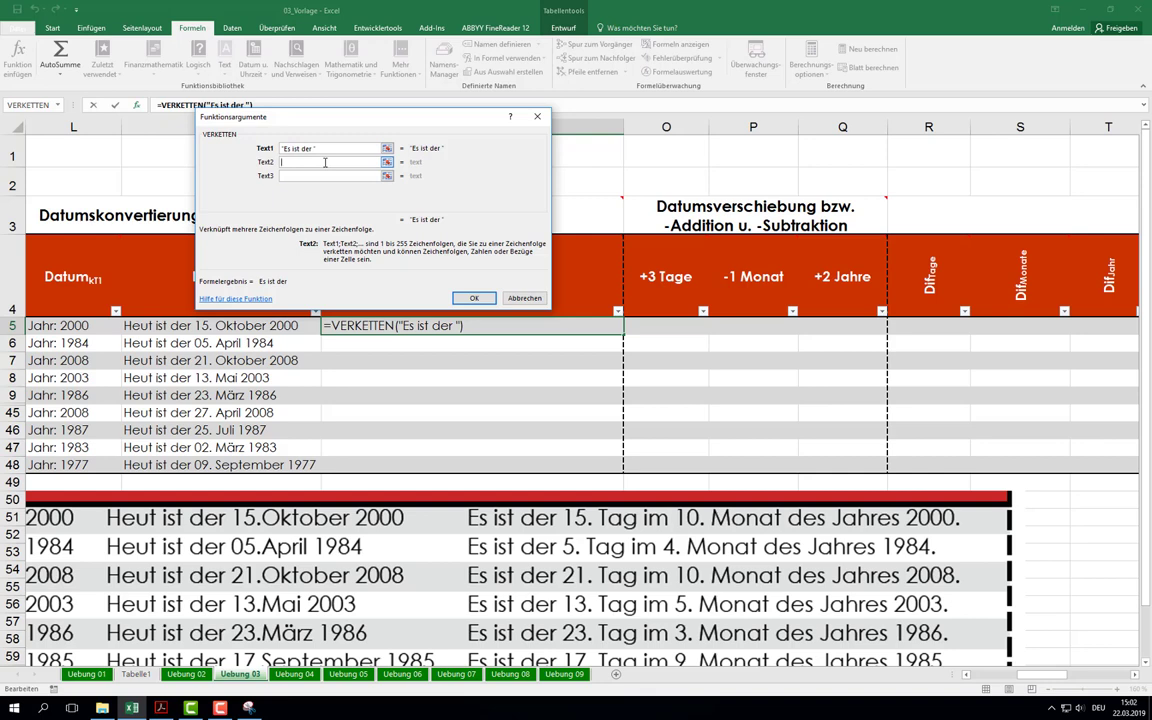
text(Tag)
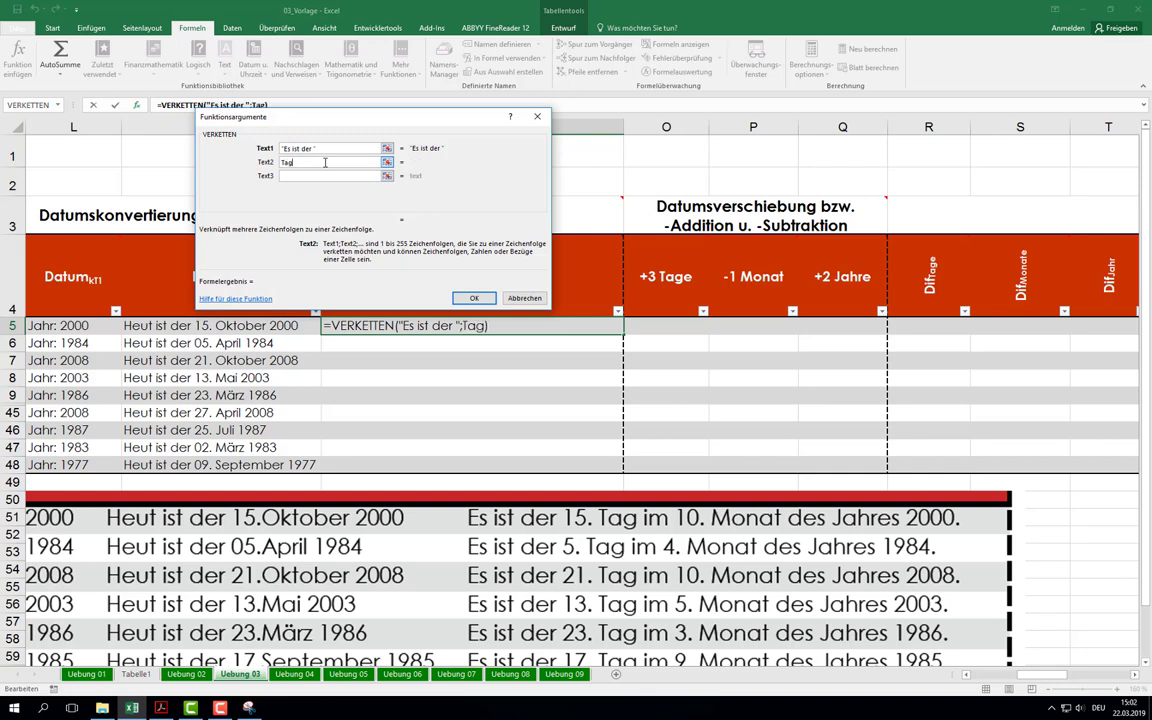
text(())
click(259, 106)
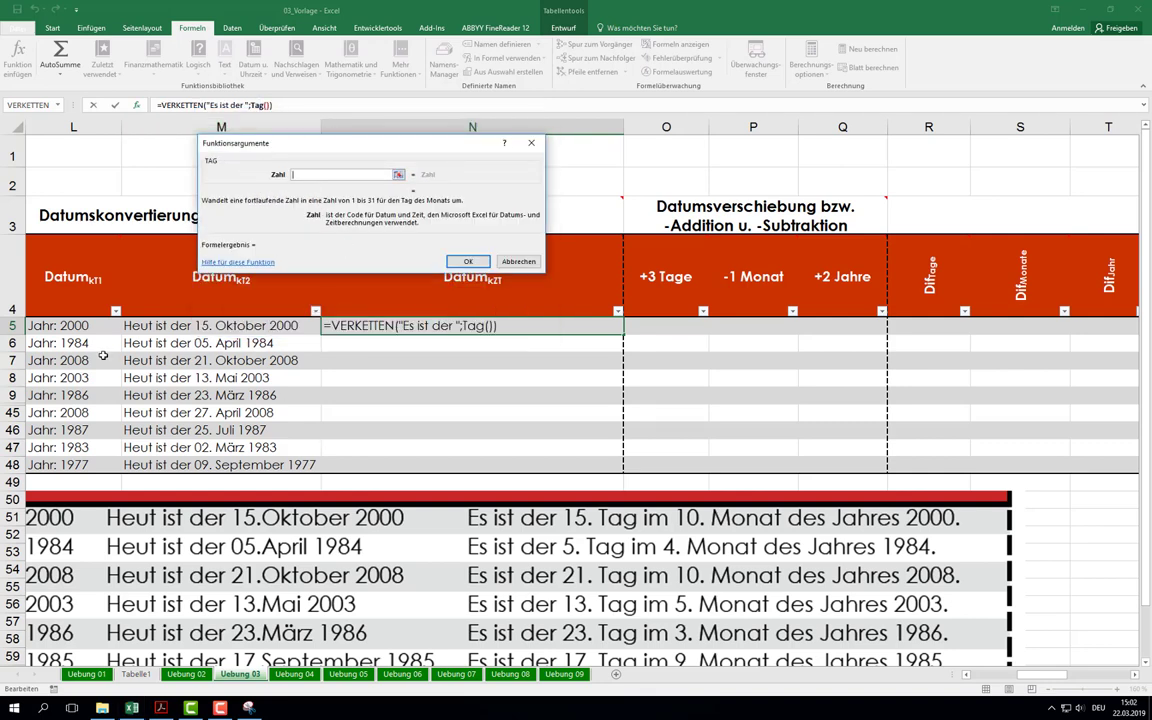
Step: Pass the row's Excel-Datums-wert to TAG and add ". Tage im " as the third argument
scroll(88, 297, left, 3)
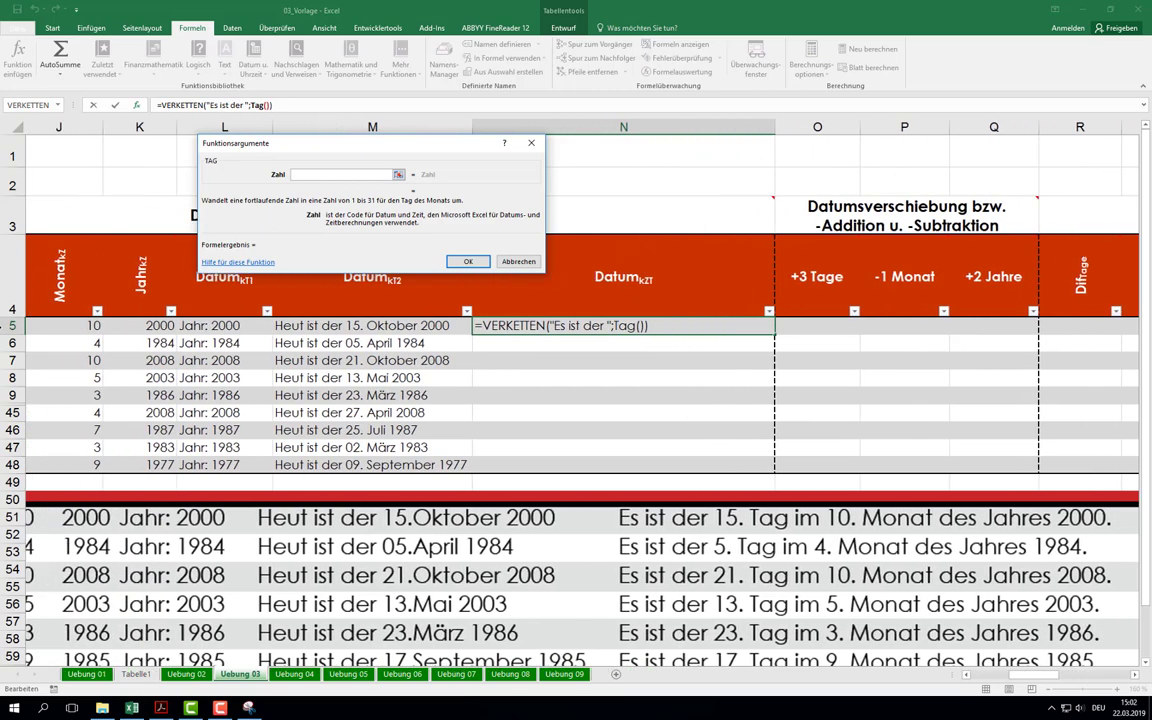
scroll(104, 331, left, 5)
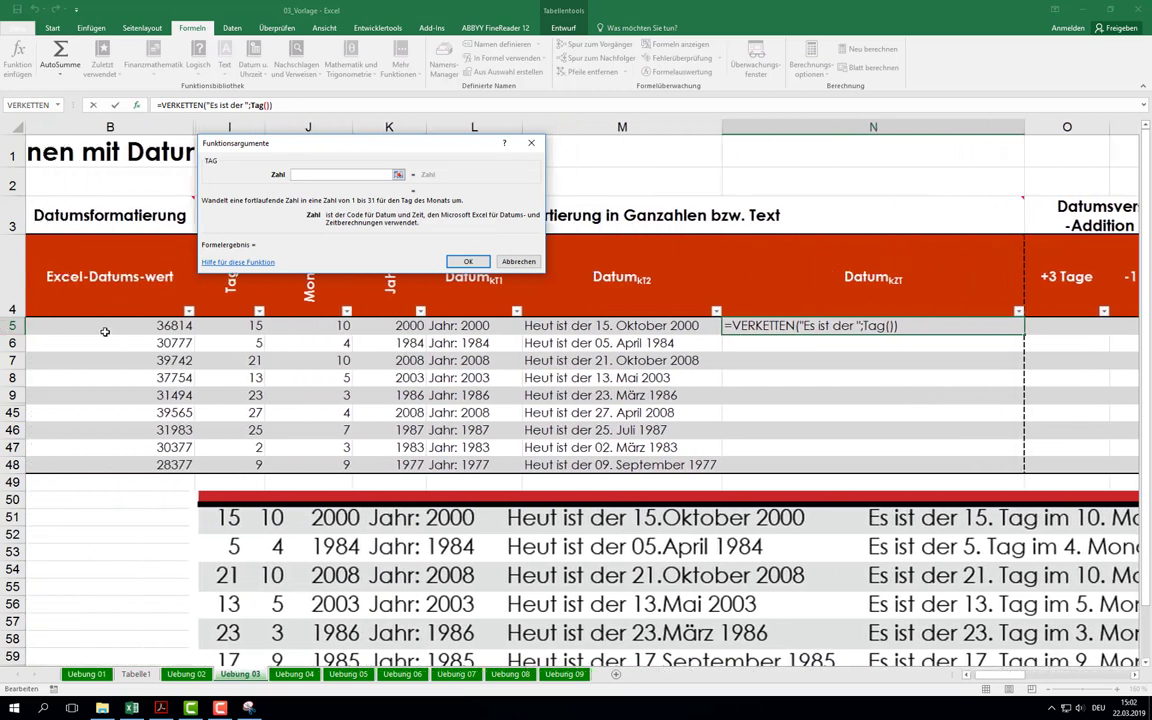
click(104, 331)
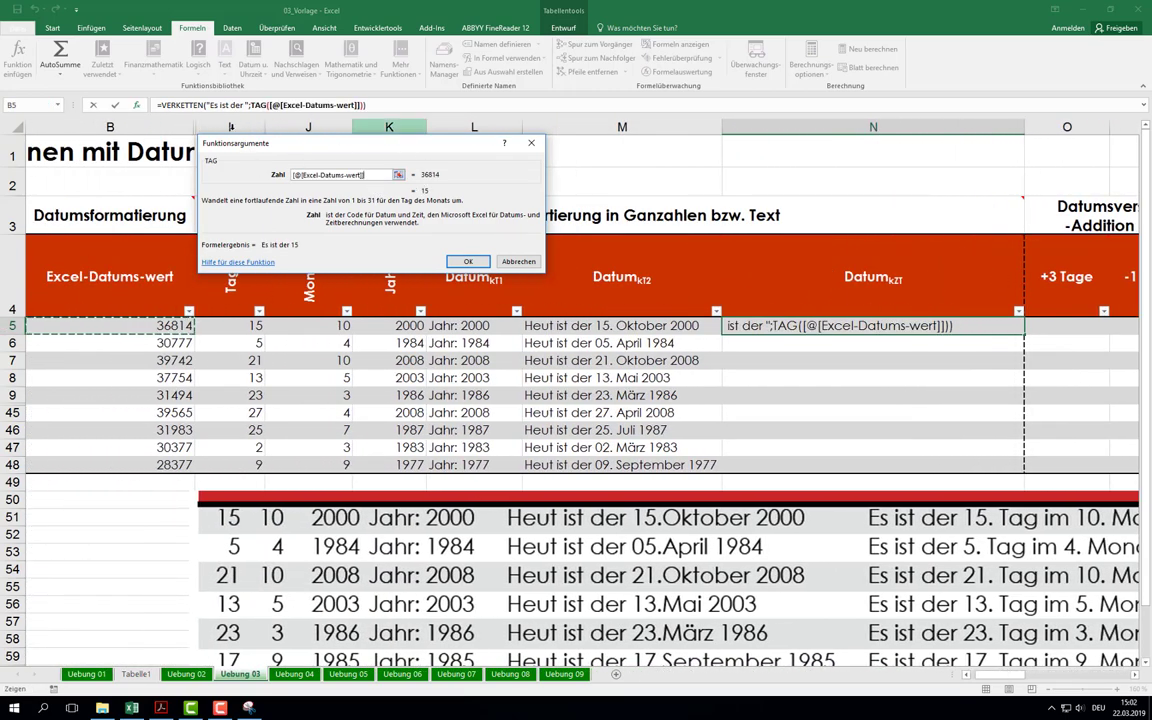
click(186, 104)
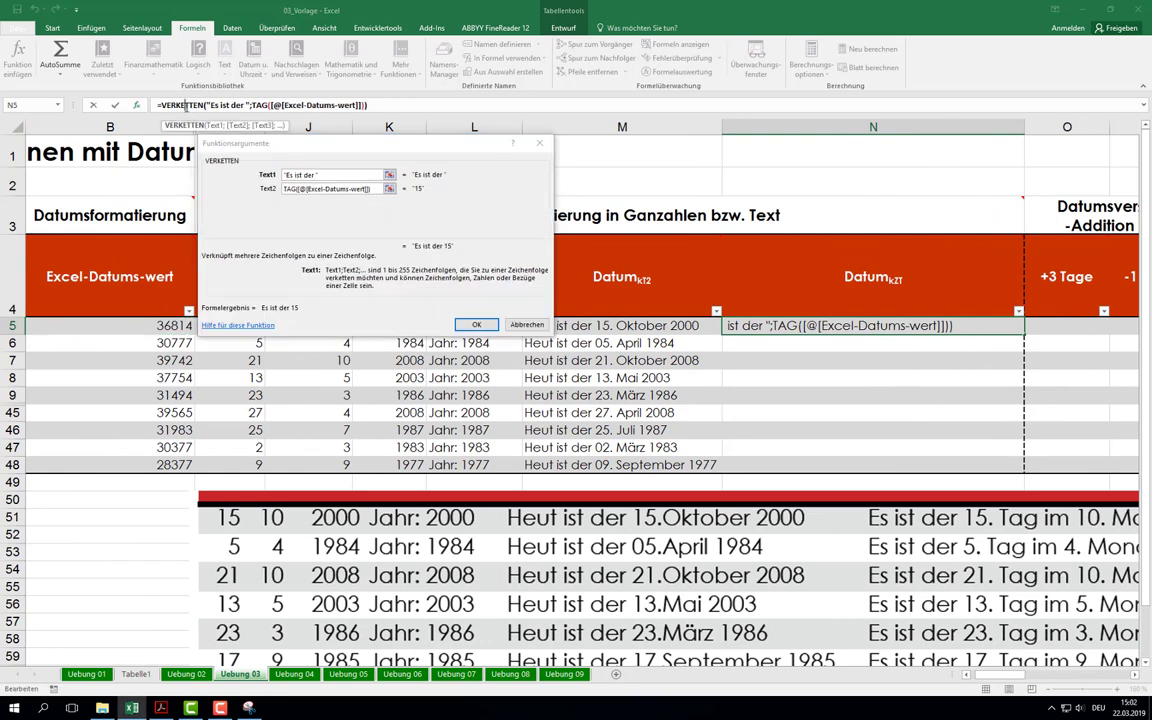
click(370, 188)
click(312, 203)
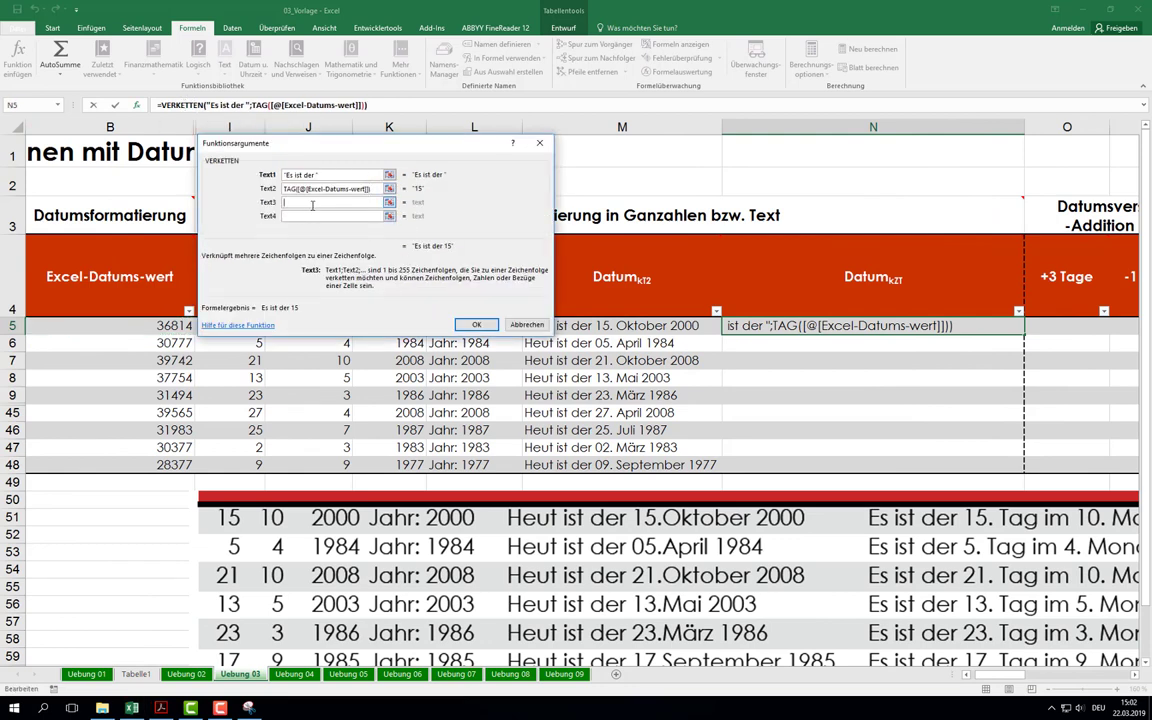
text(". )
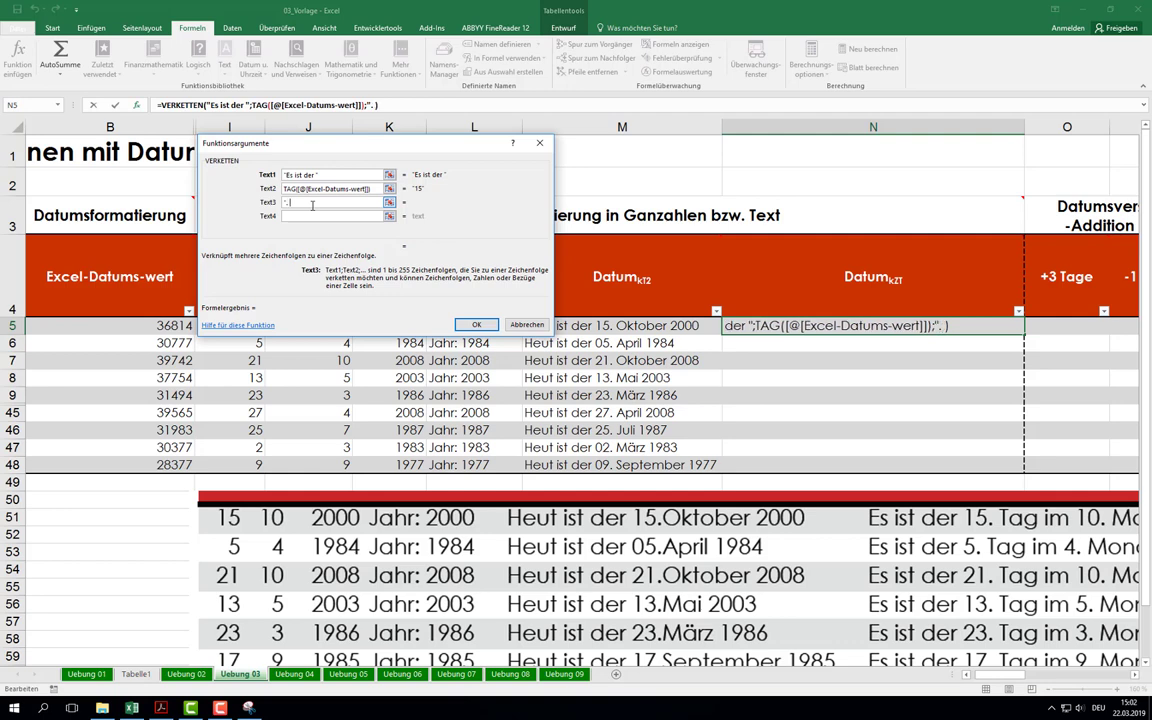
text(T)
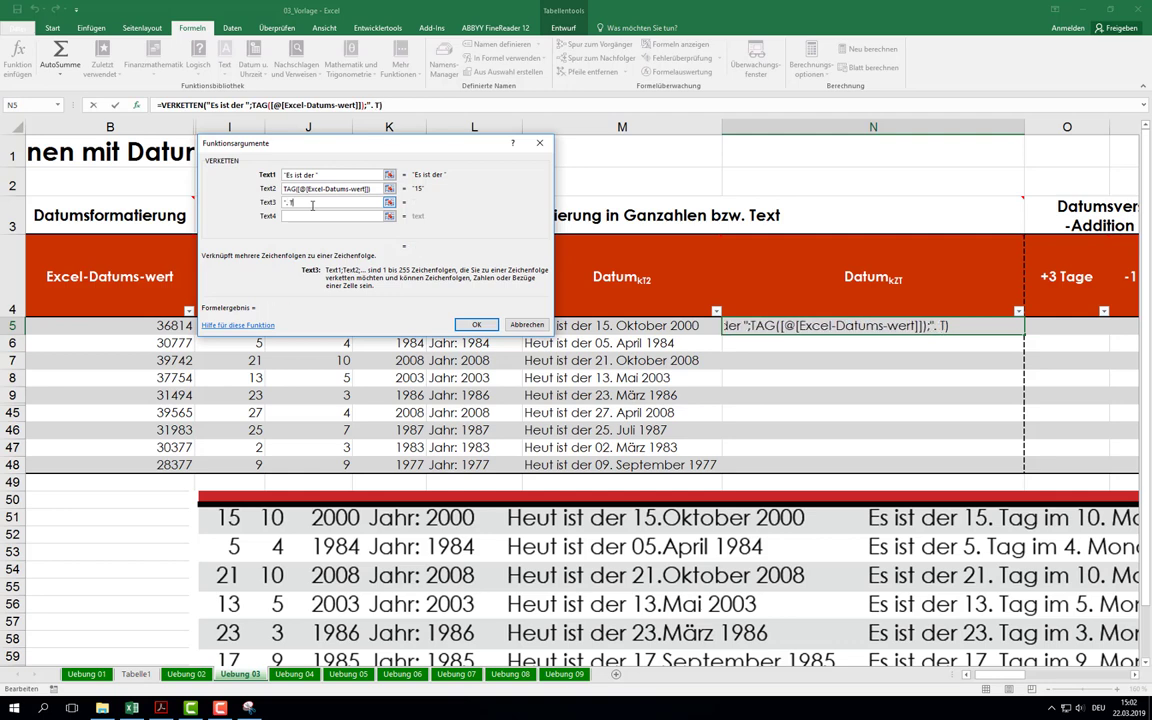
text(age im ")
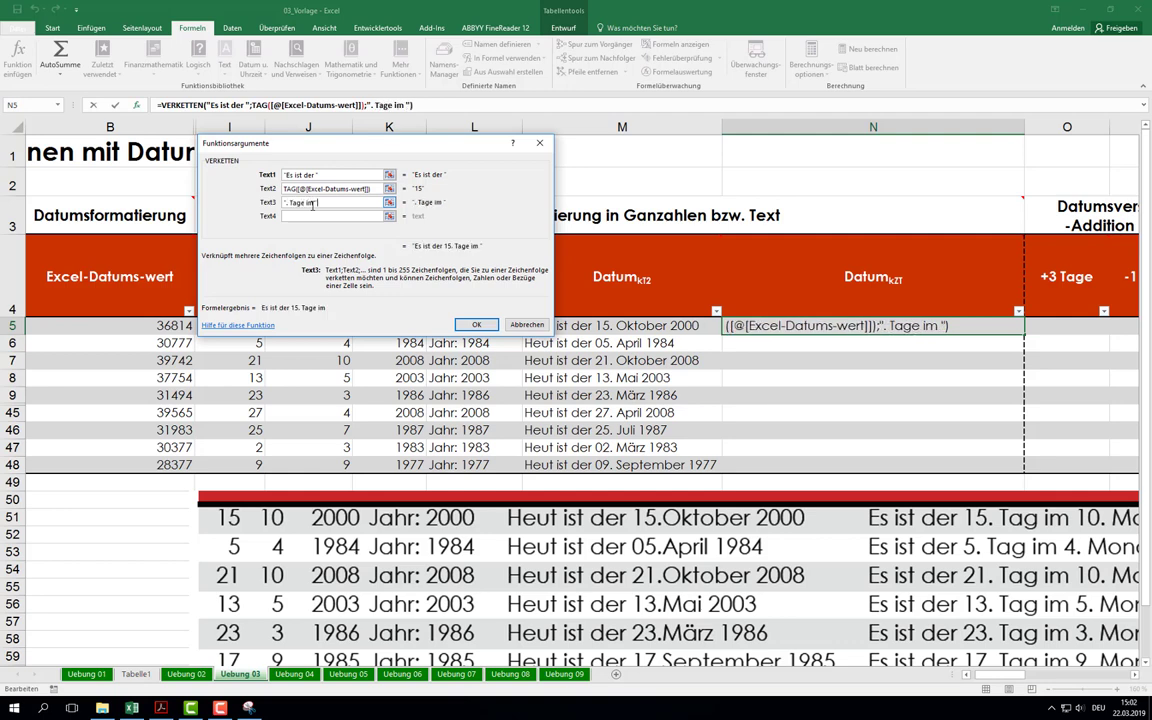
Step: Paste the day formula into the fourth argument and change its function to Monat
key(Tab)
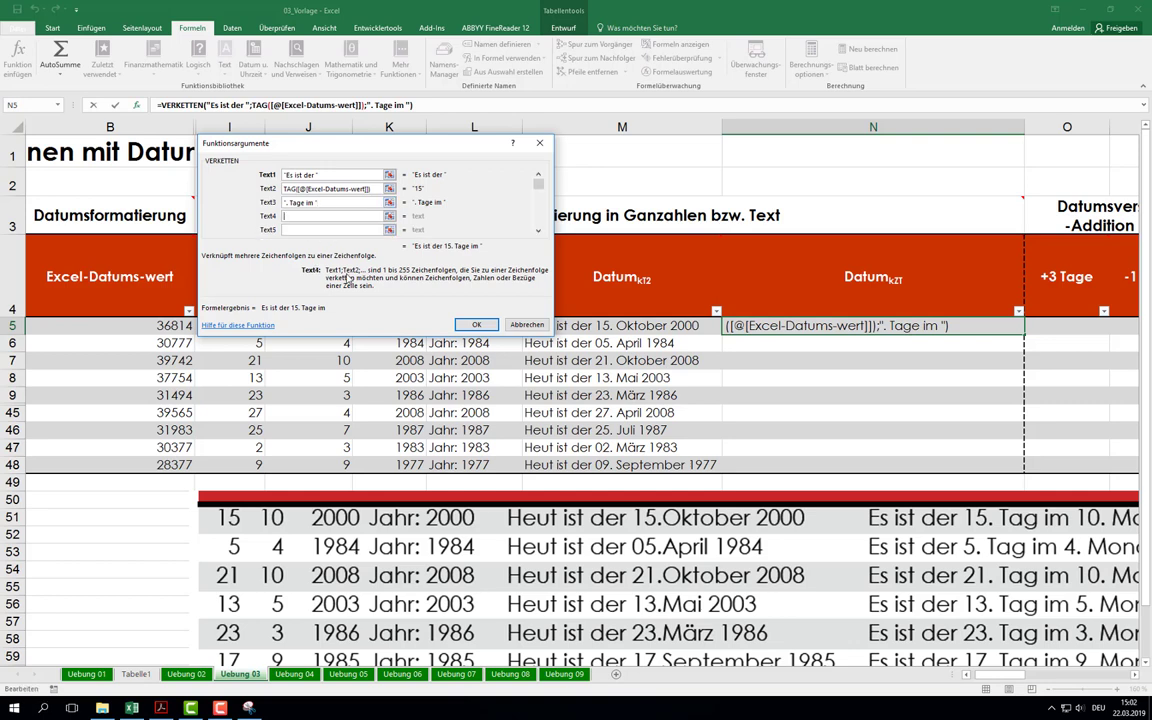
key(shift+Tab)
key(shift+Tab)
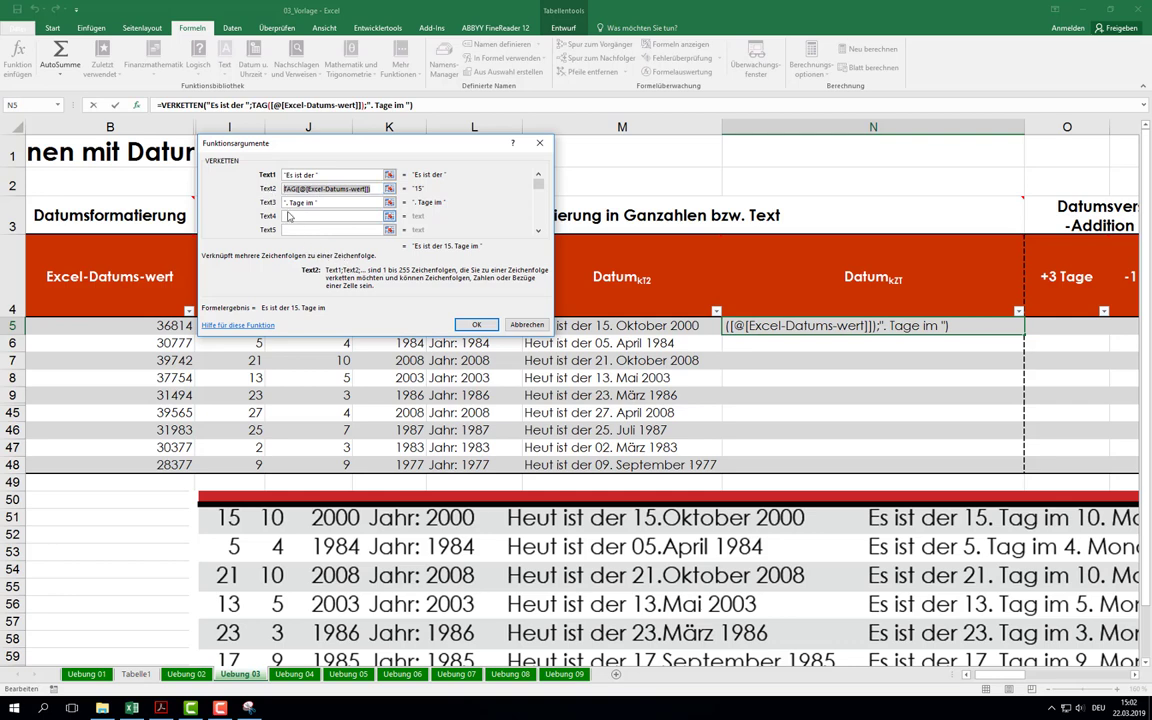
key(Tab)
key(Tab)
key(ctrl+v)
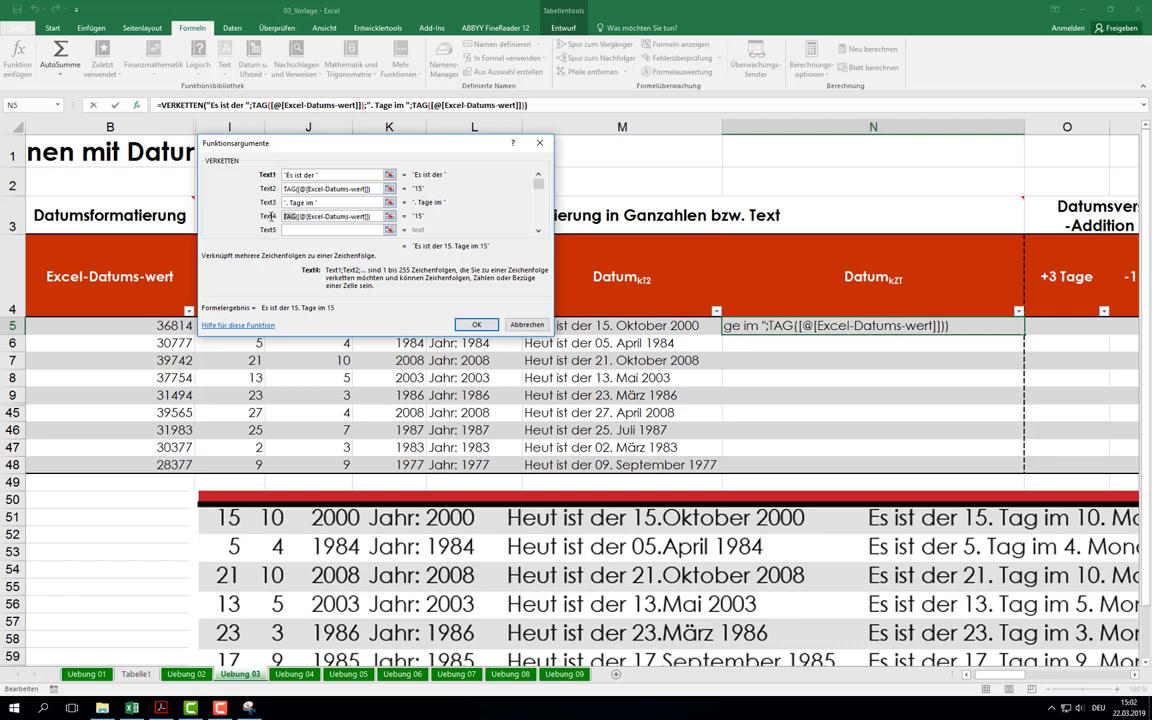
text(Mona)
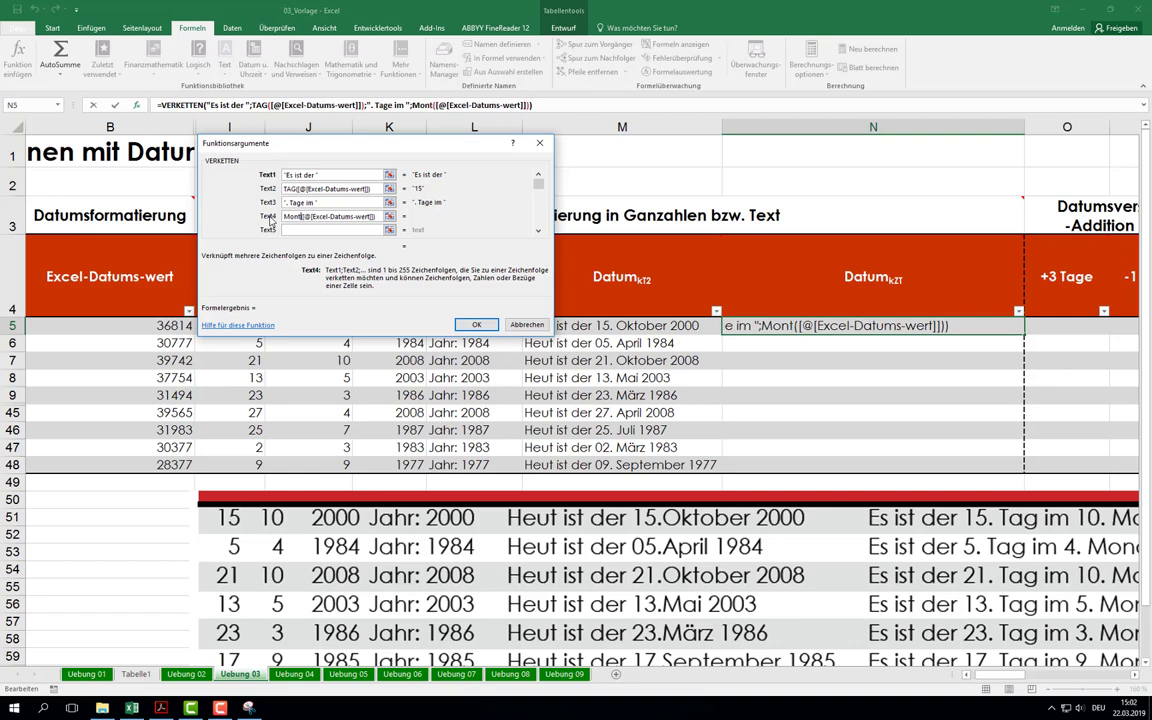
text(t)
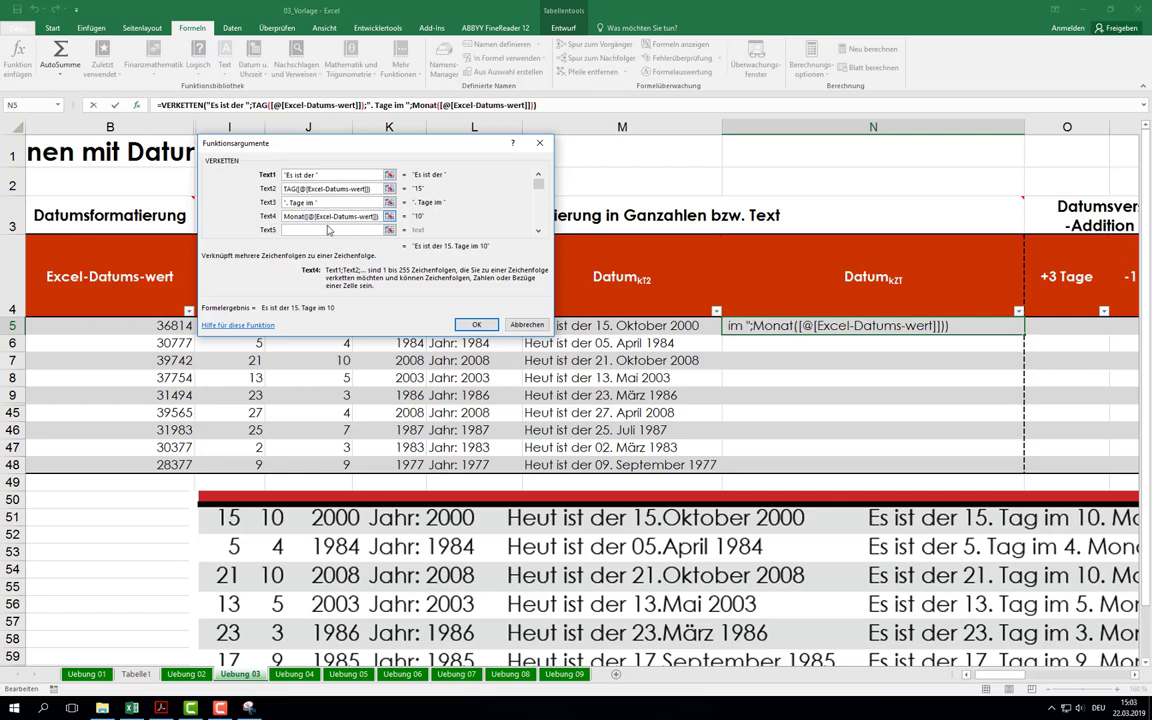
Step: Enter ". Monat des Jahres " as the fifth VERKETTEN argument
click(309, 229)
scroll(718, 470, right, 5)
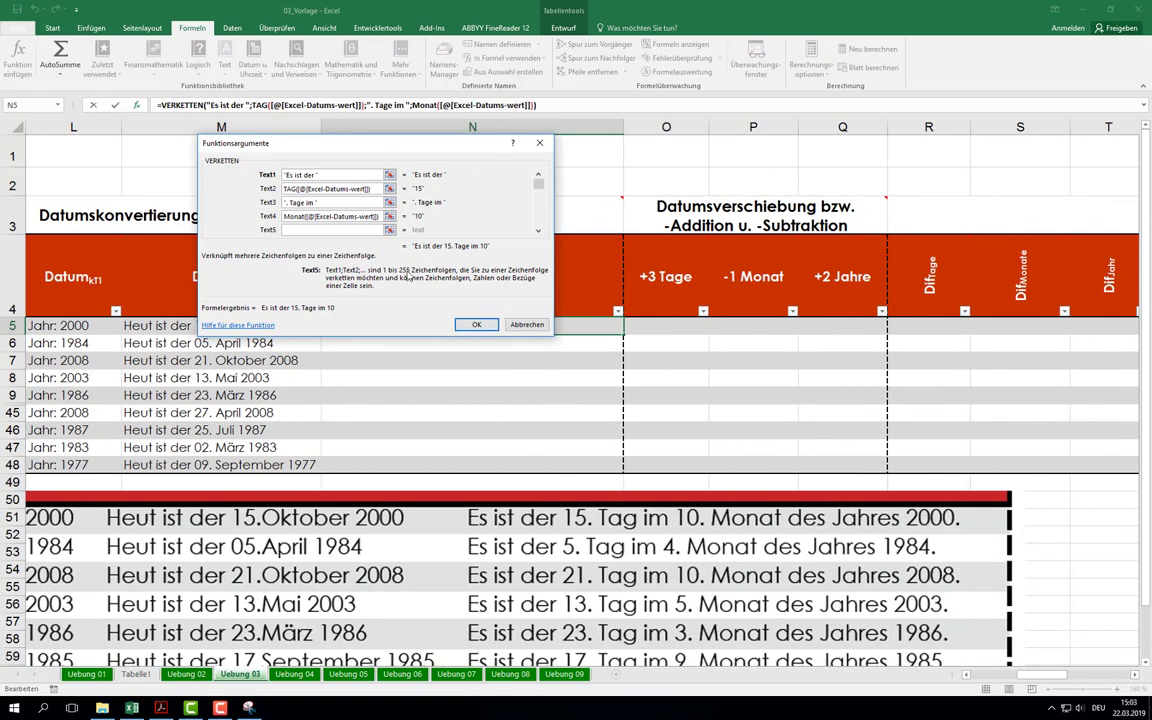
drag(305, 241, 316, 243)
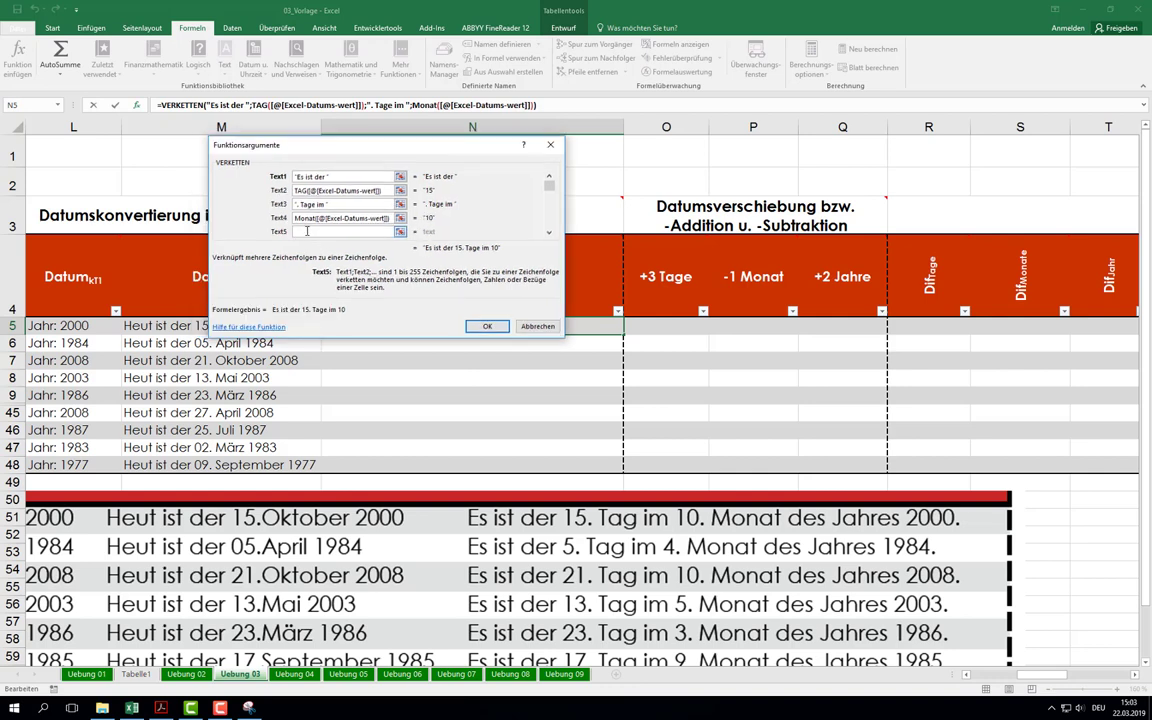
text(" MOn)
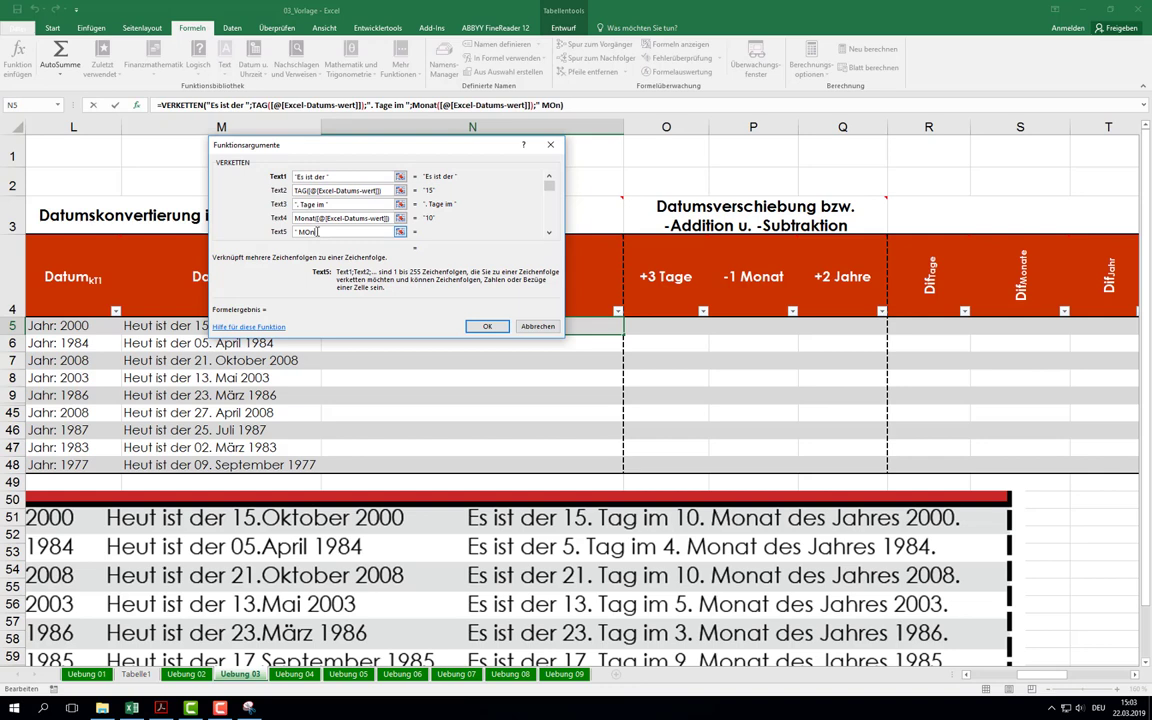
key(BackSpace)
key(BackSpace)
key(BackSpace)
key(BackSpace)
text(. )
text(MOn)
key(BackSpace)
key(BackSpace)
text(onat)
text( des Jahre)
text(s ")
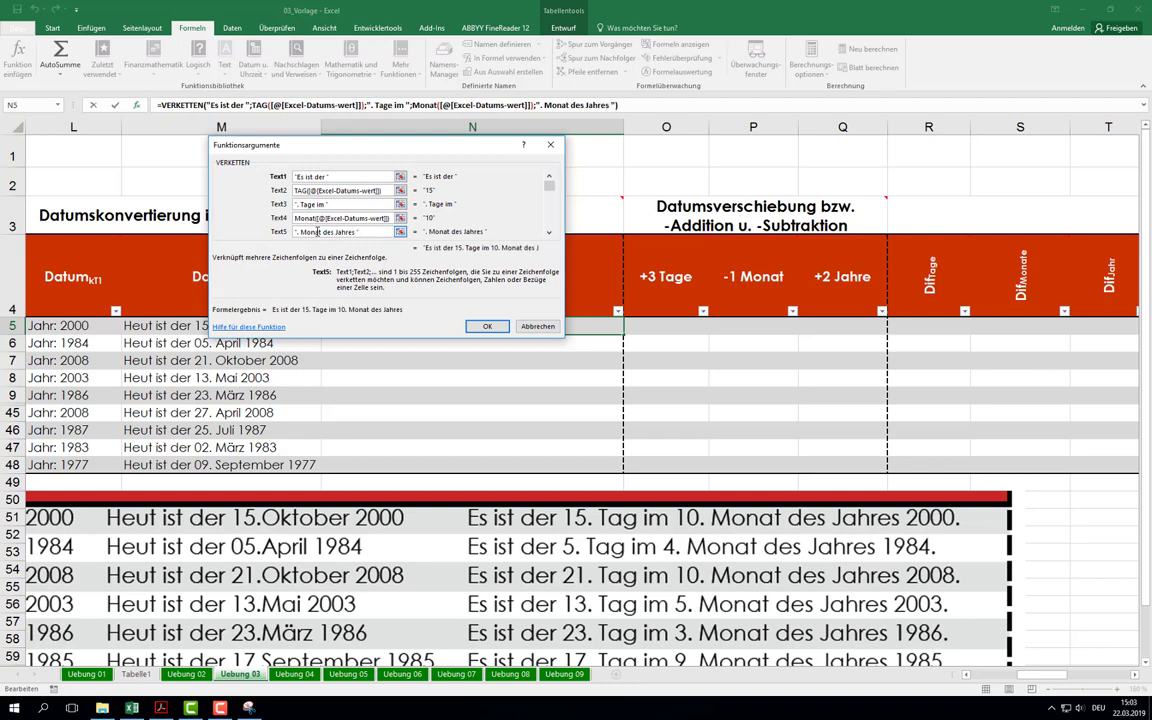
Step: Add JAHR([@[Excel-Datums-wert]]) as sixth argument and "." as seventh, then confirm the formula
key(Tab)
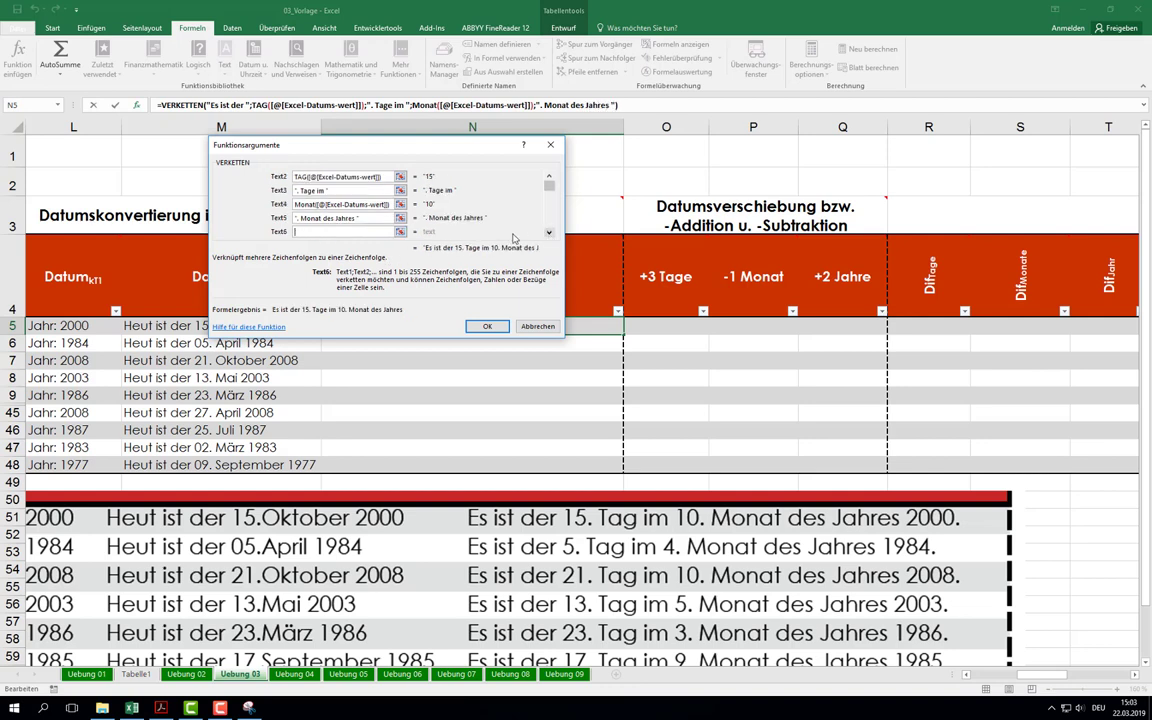
text(TAG([@[Excel-Datums-wert]]))
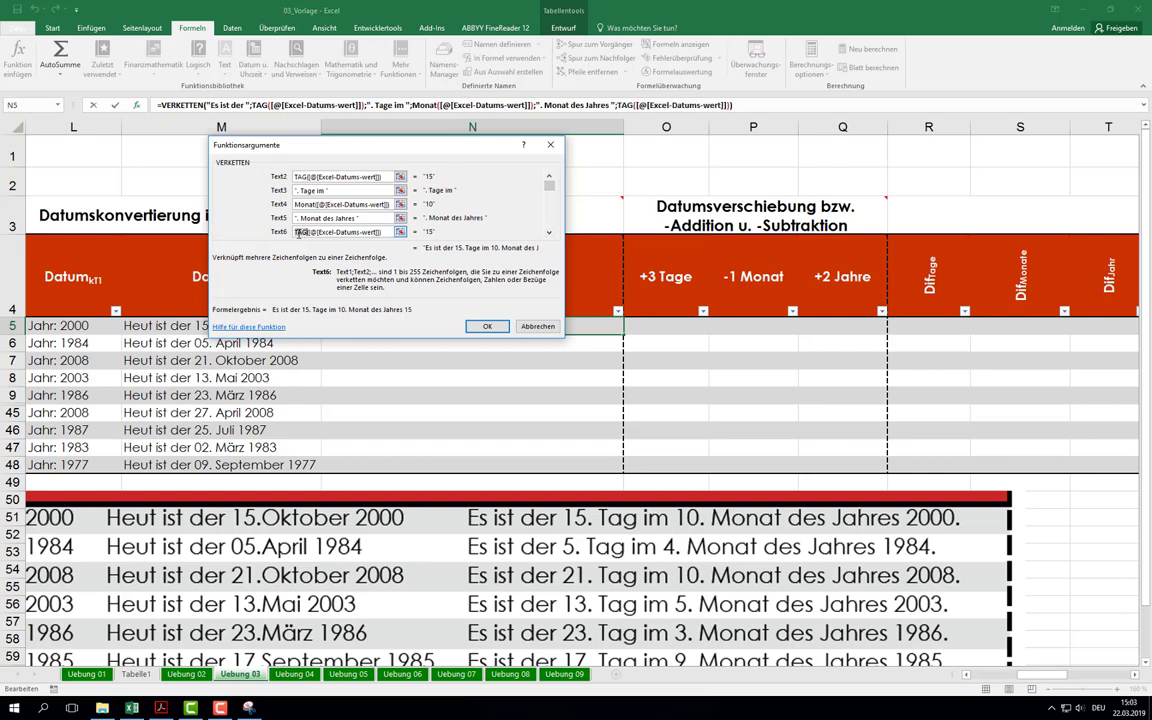
double_click(298, 232)
text(Jahr)
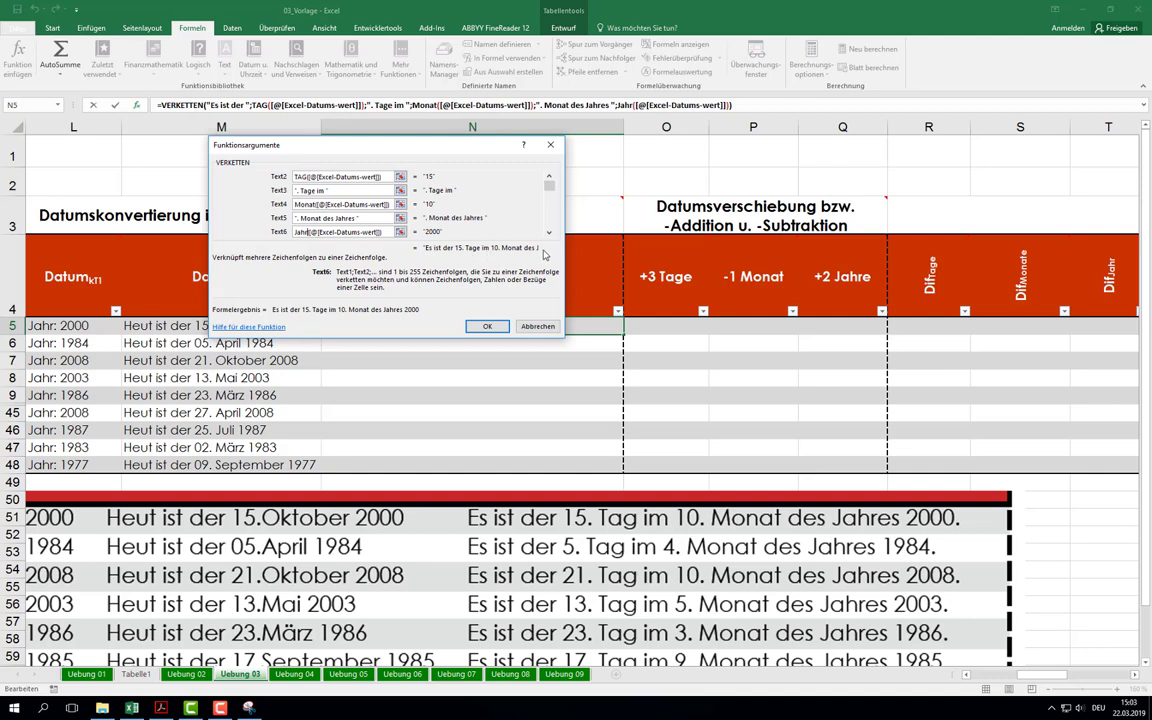
drag(506, 249, 500, 263)
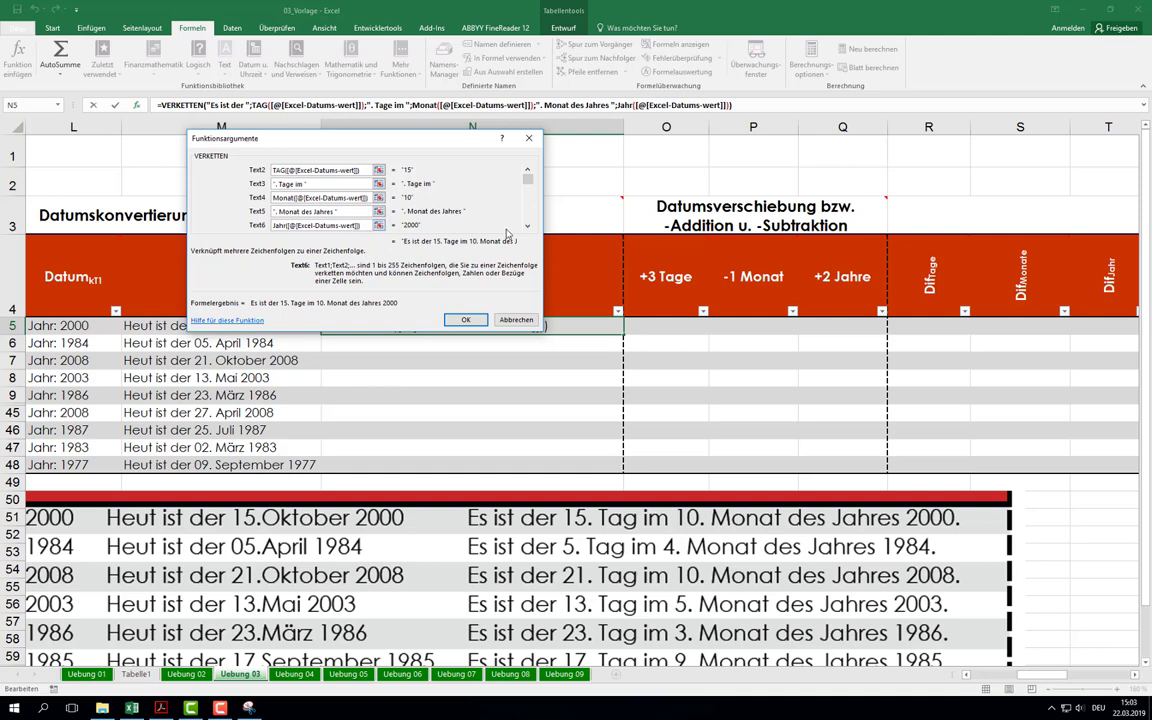
key(Tab)
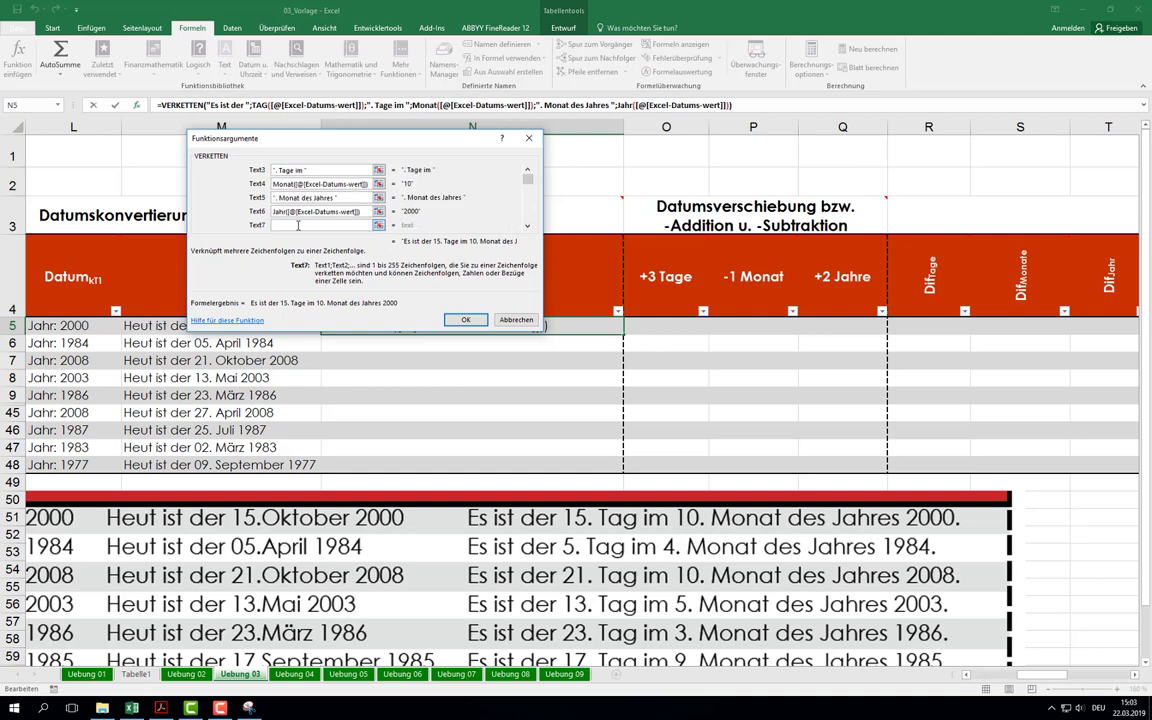
text(")
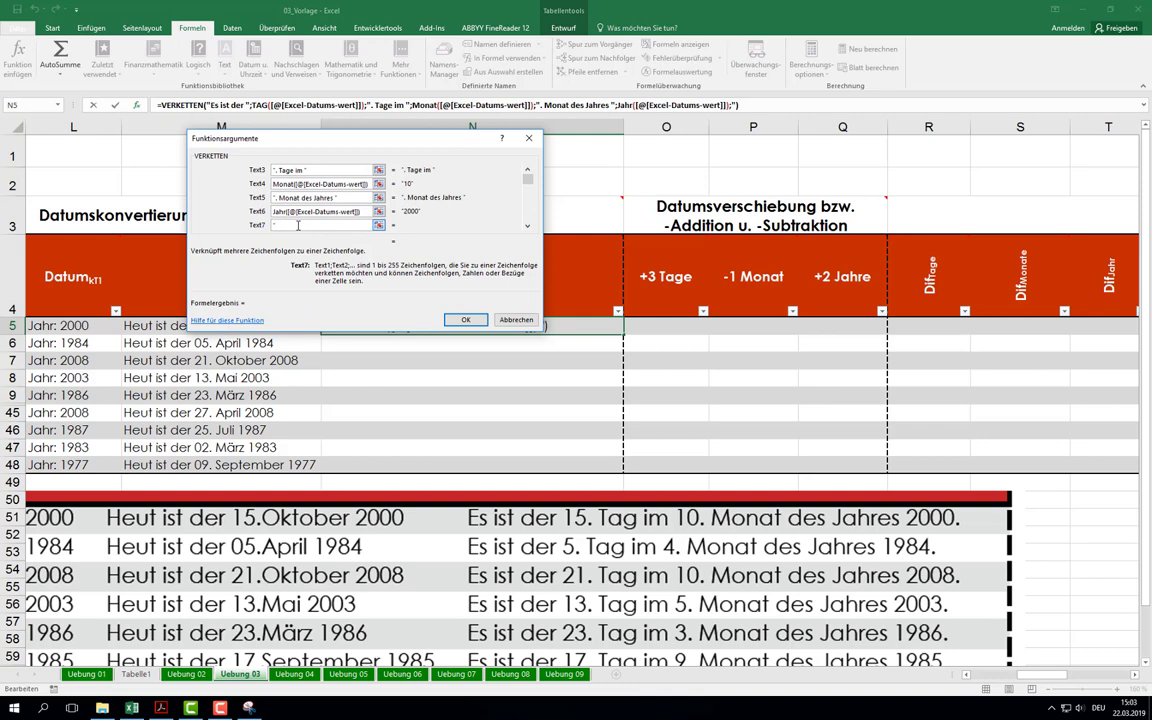
text(.)
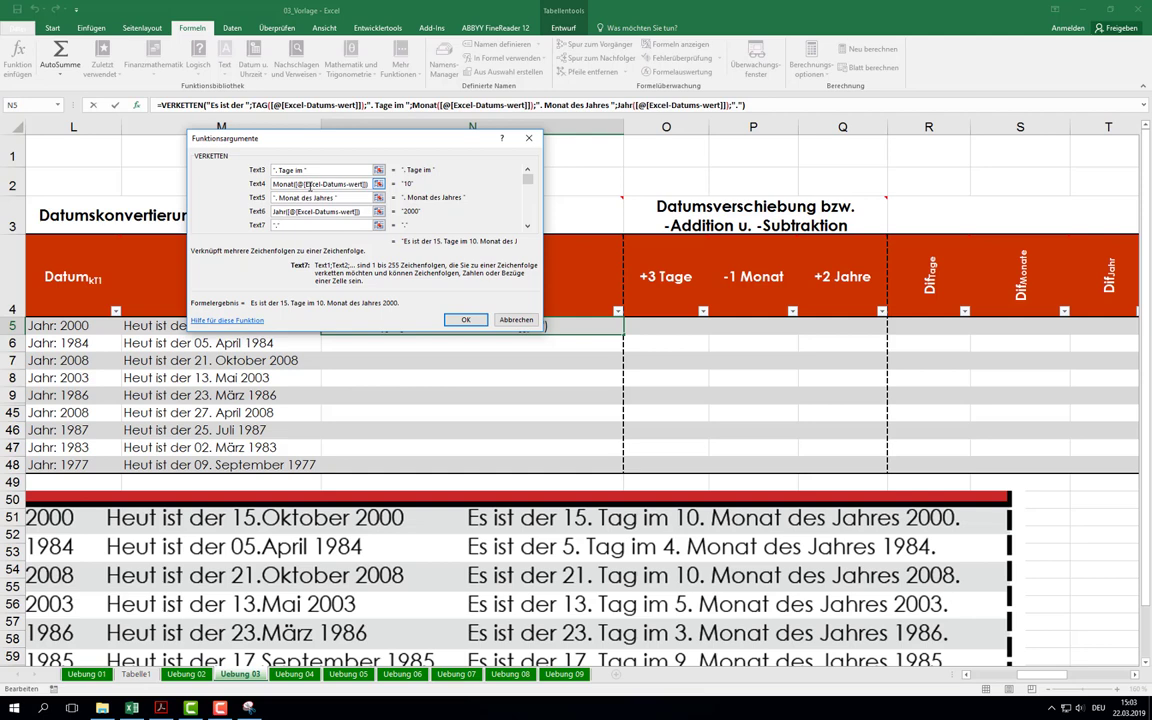
click(466, 321)
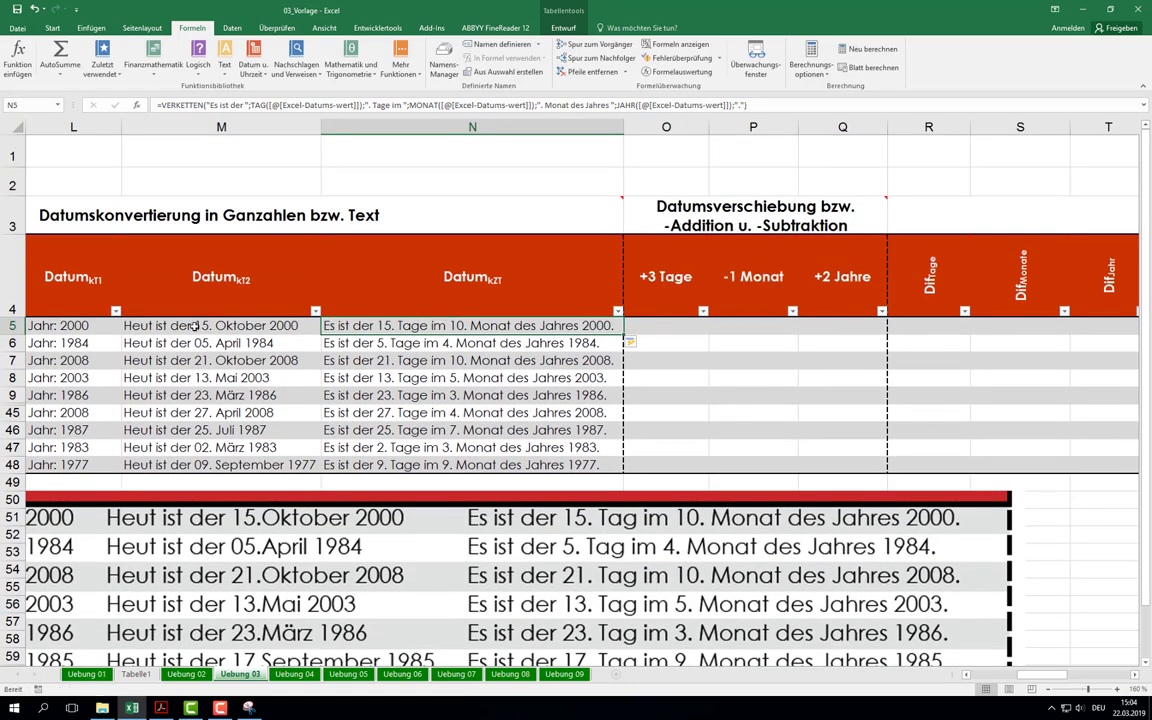
click(193, 326)
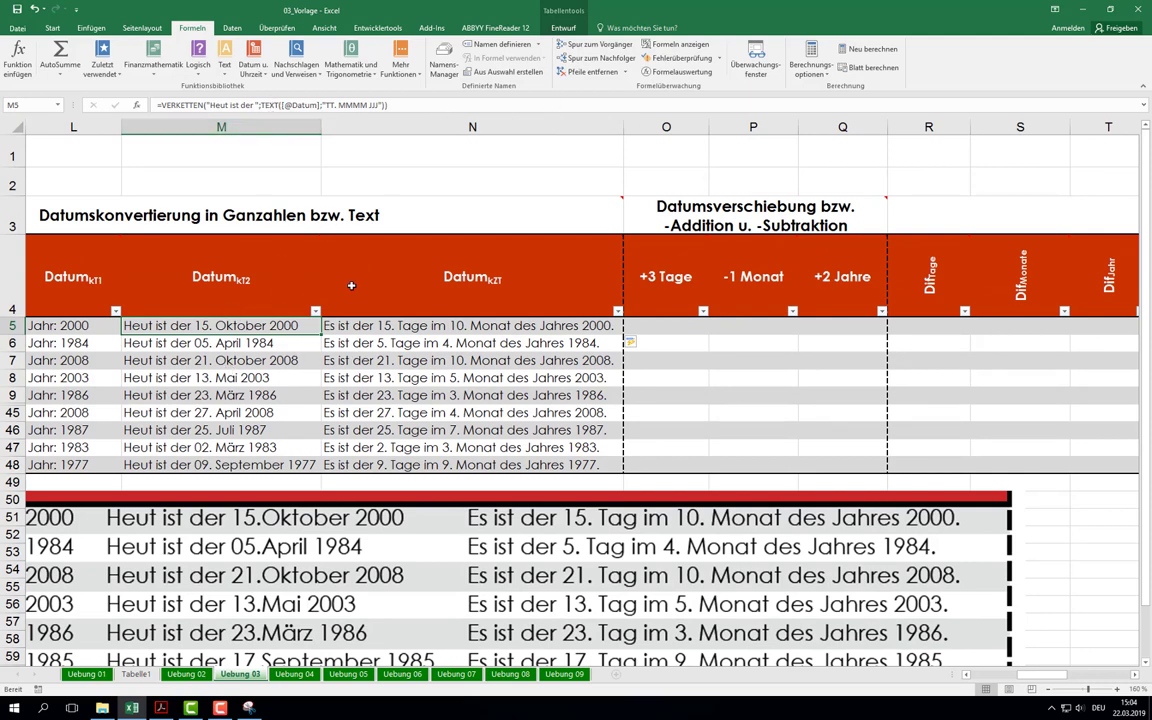
click(53, 28)
click(500, 88)
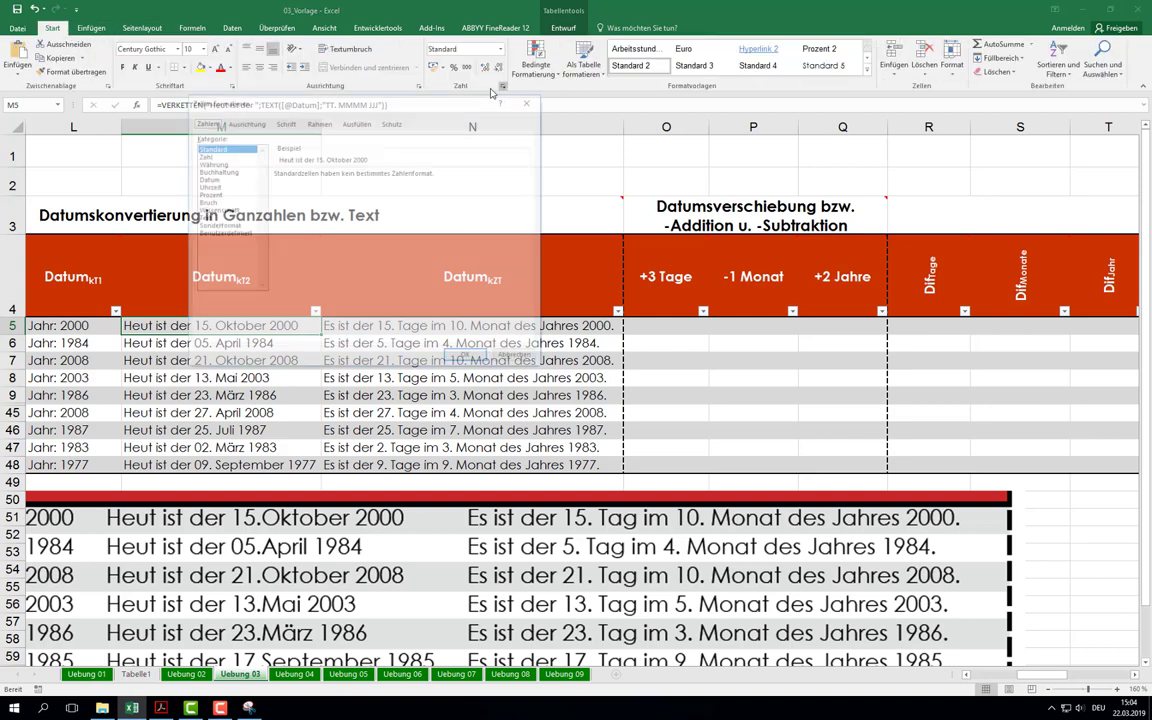
click(222, 233)
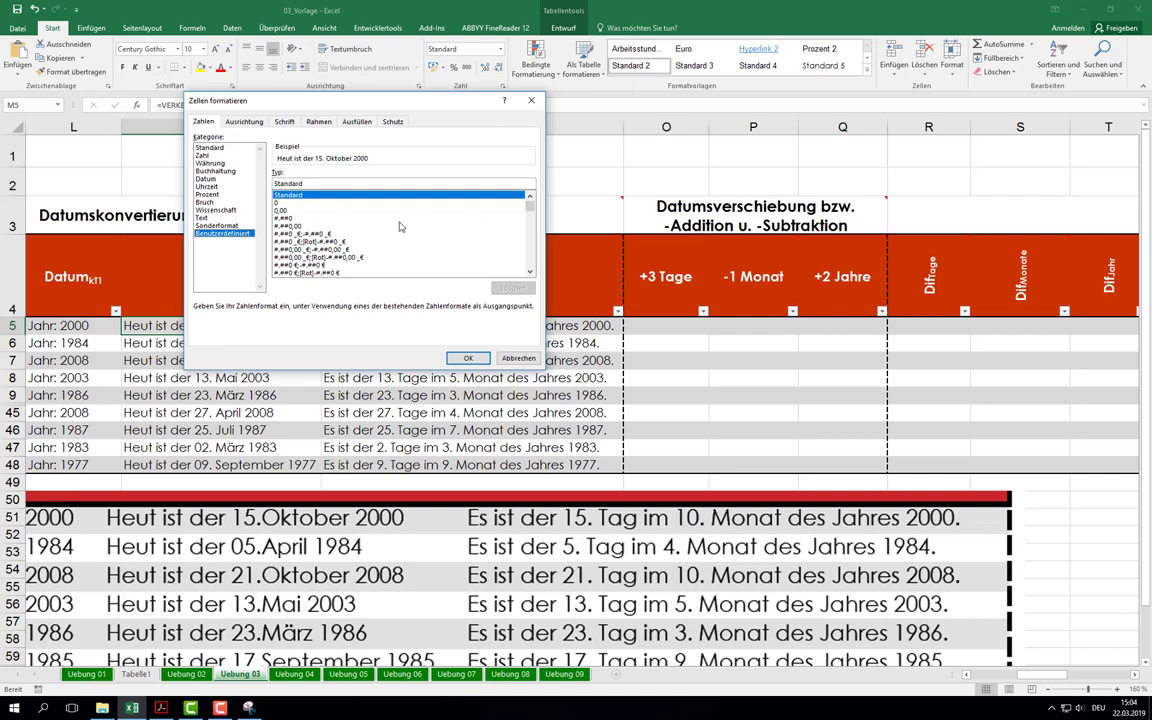
click(467, 358)
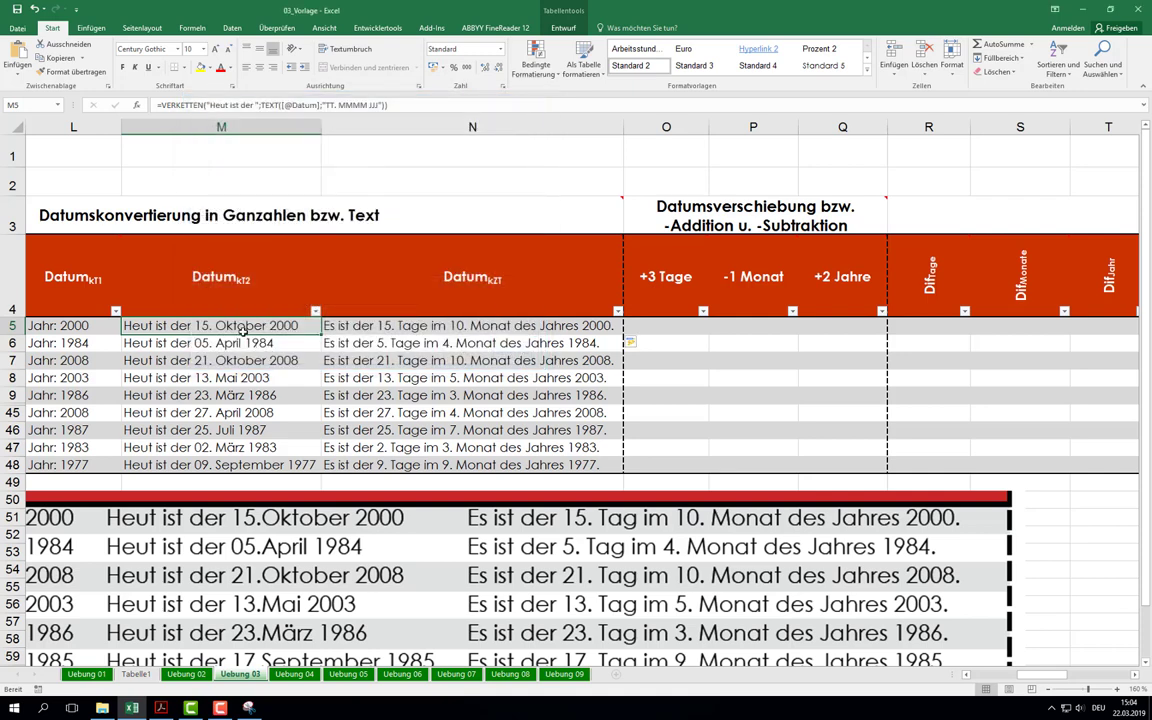
click(263, 105)
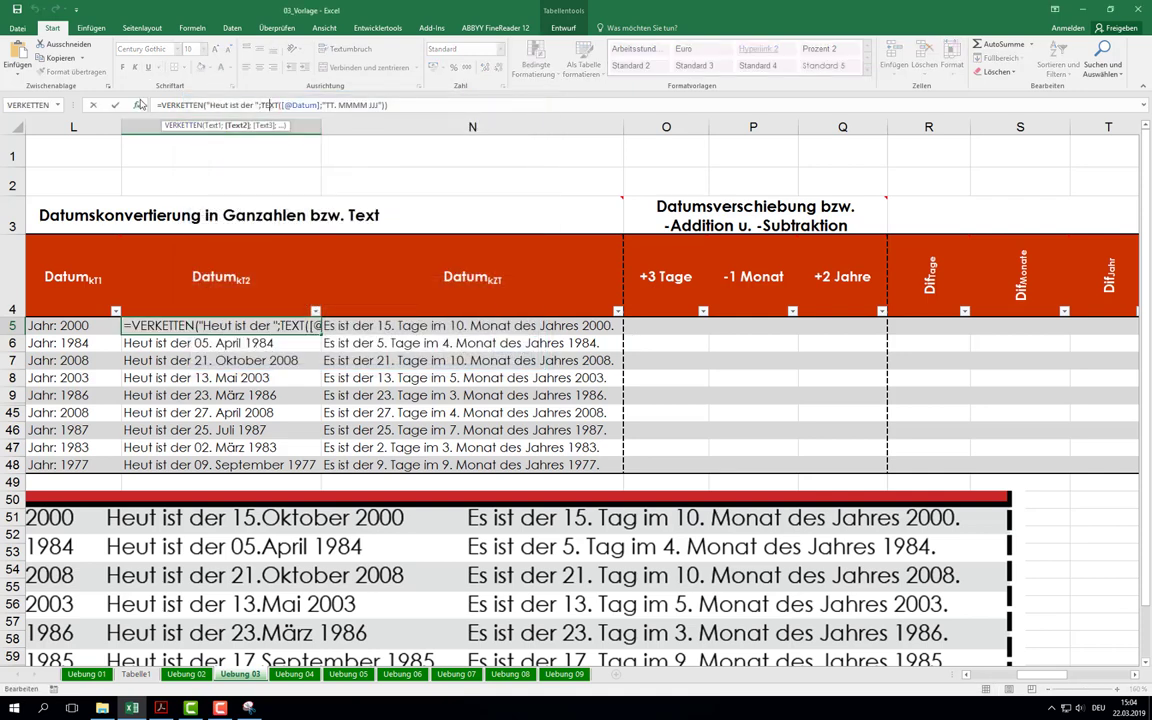
click(139, 104)
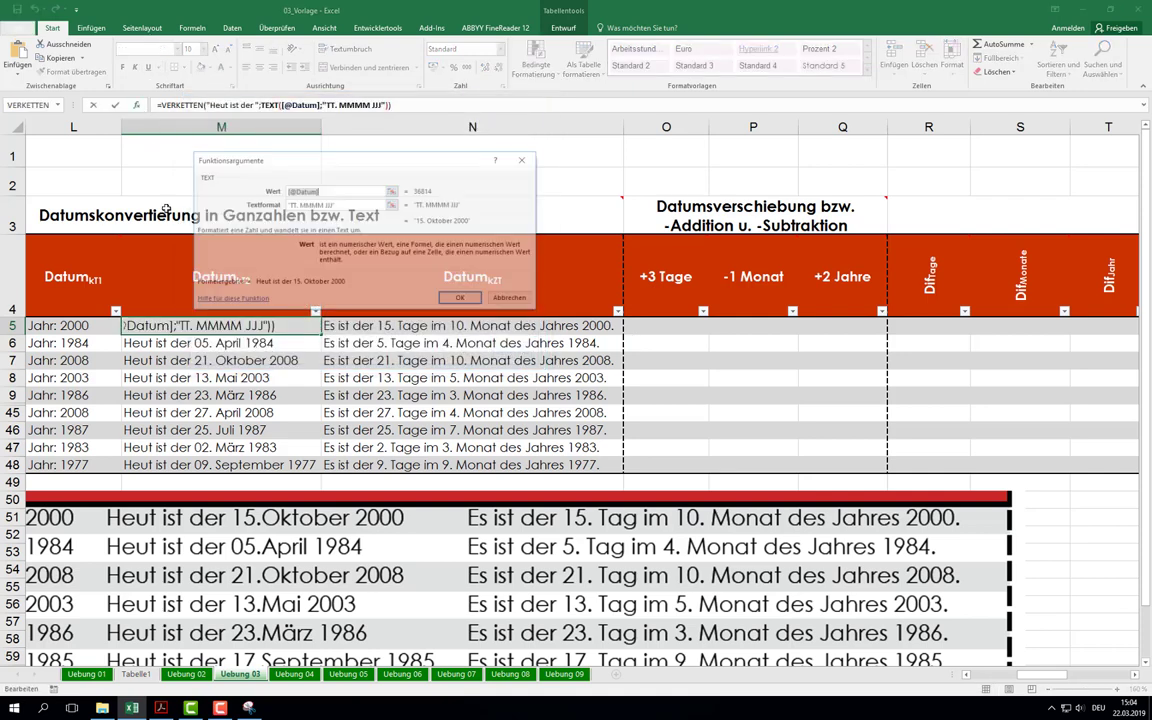
click(300, 205)
text(sadffsa)
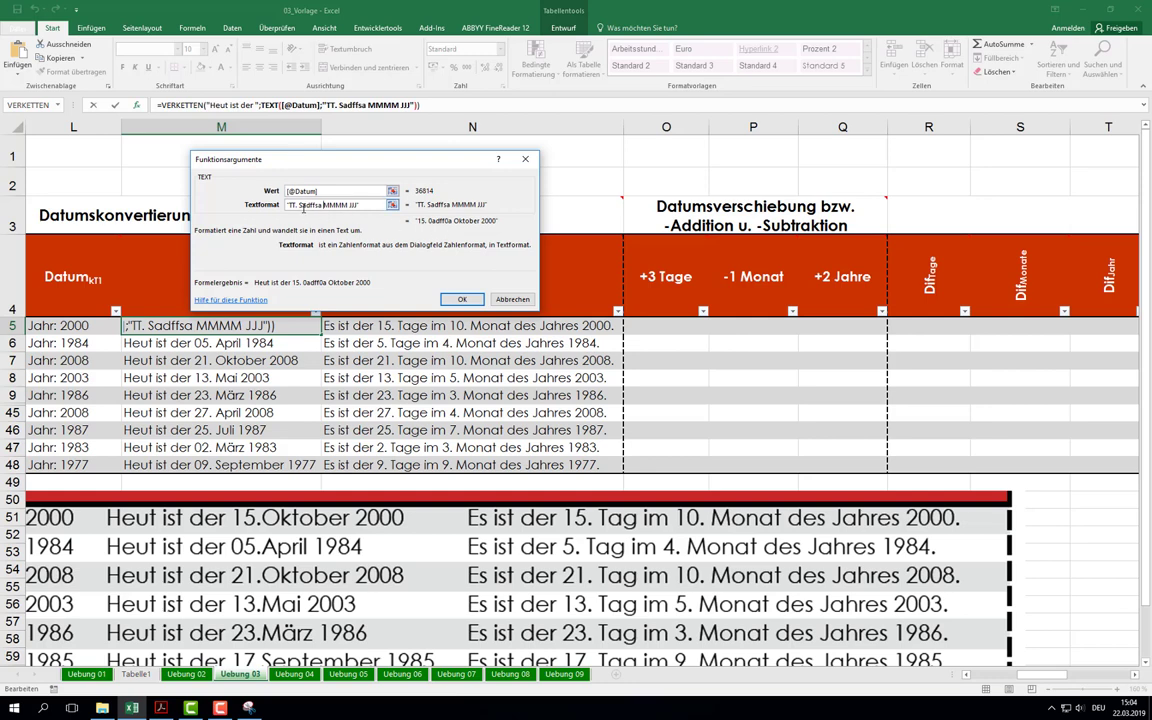
click(298, 204)
text(")
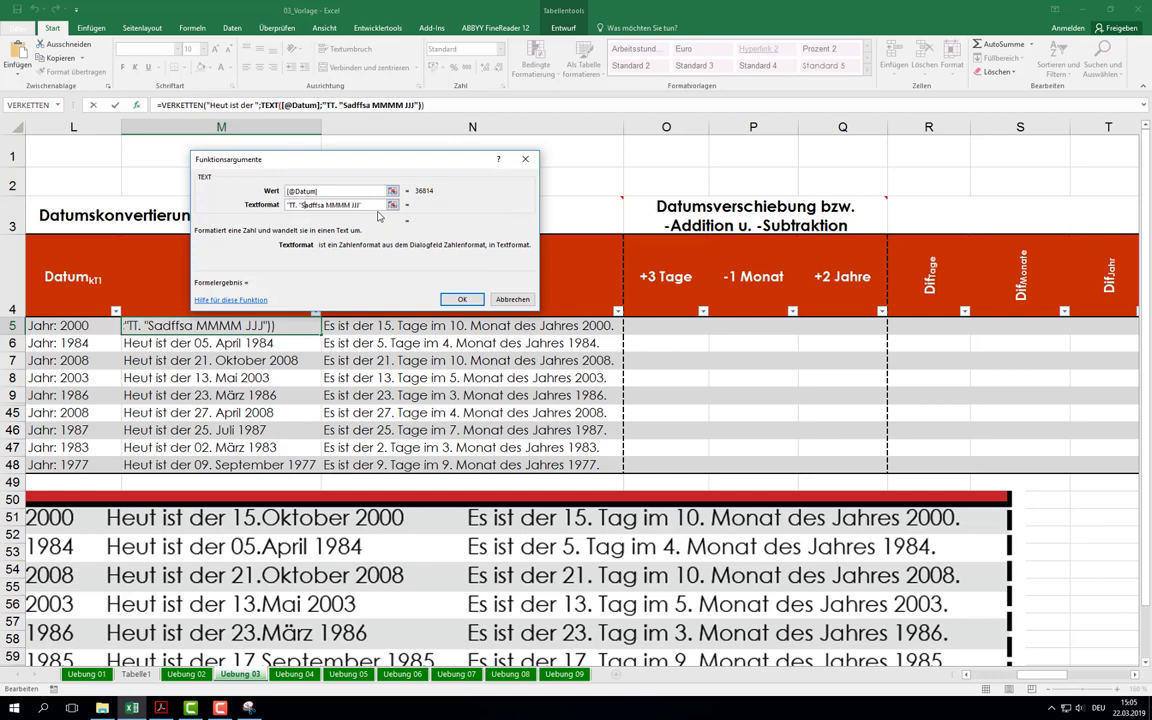
key(Right)
key(Right)
key(Right)
text("TT. ")
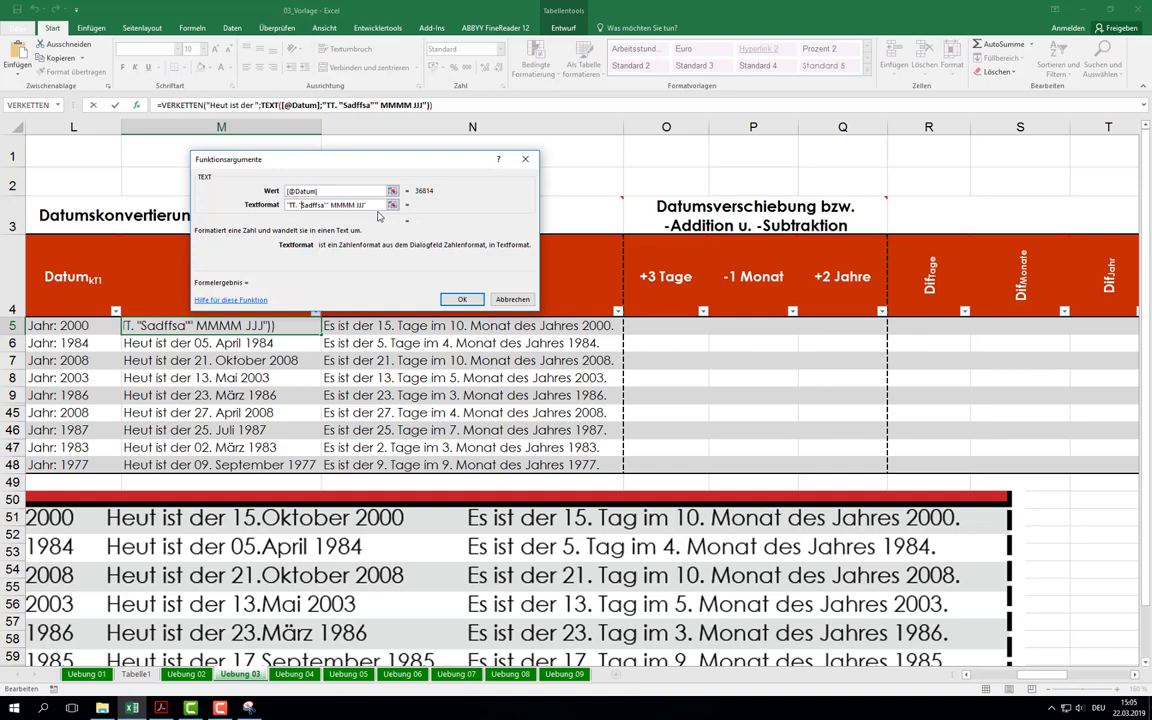
text(")
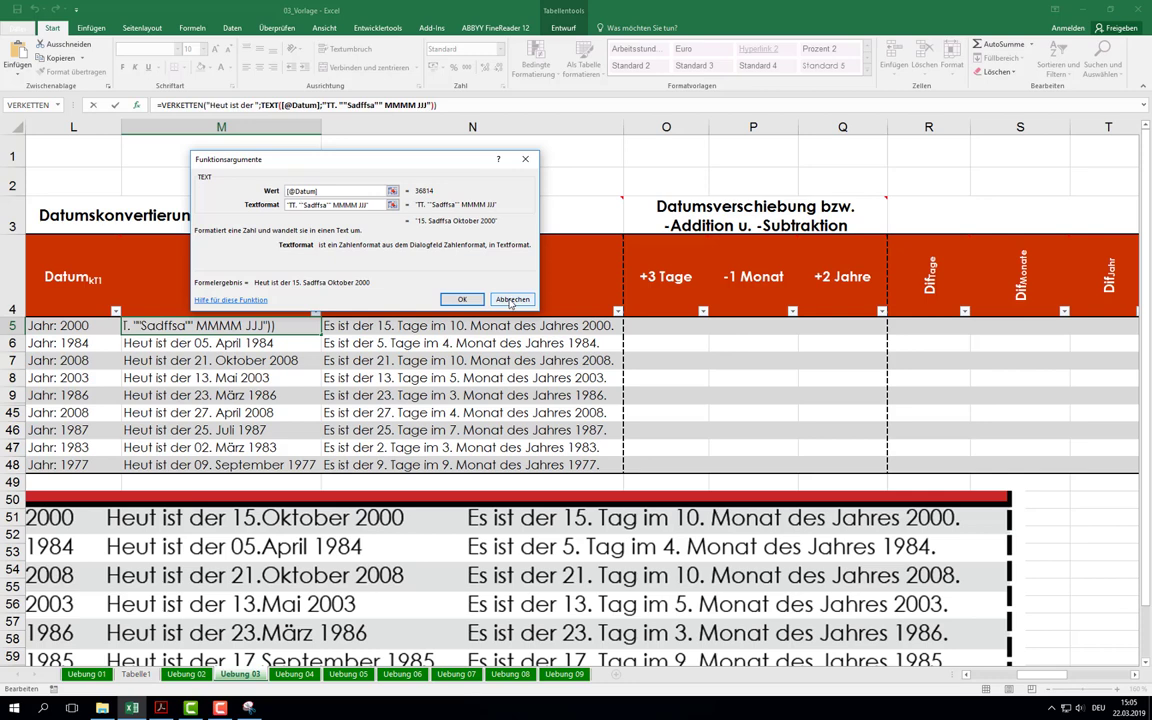
click(511, 300)
click(668, 326)
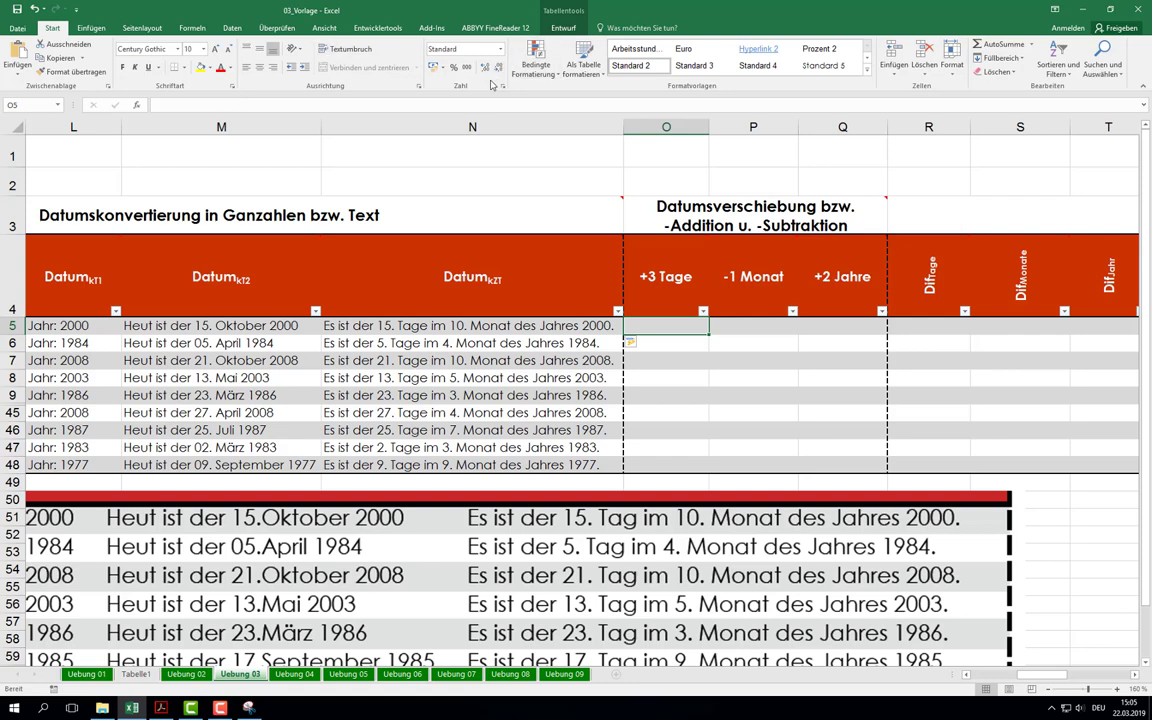
click(192, 27)
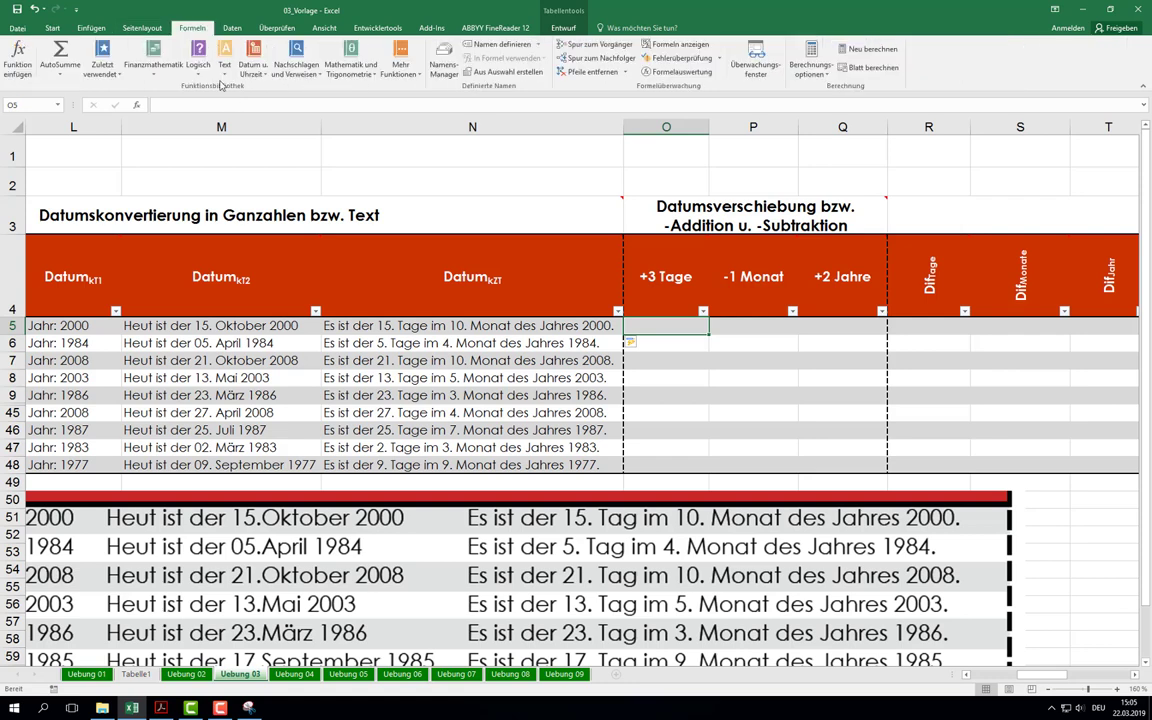
click(223, 62)
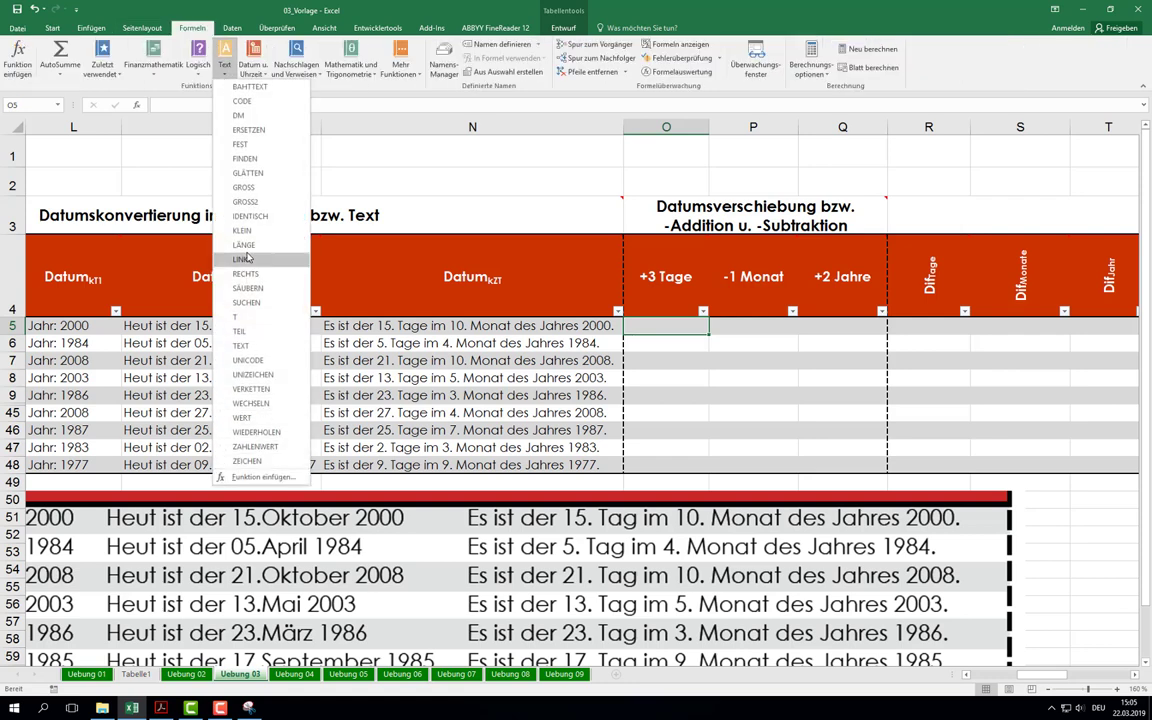
click(240, 345)
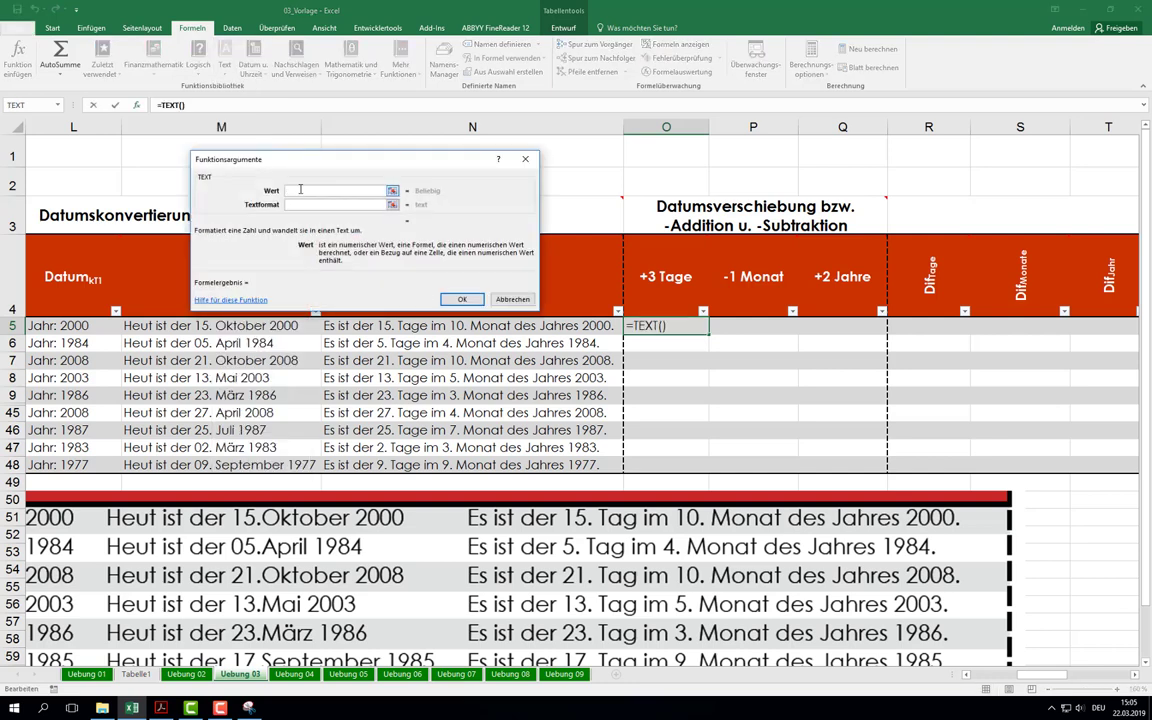
drag(270, 153, 340, 142)
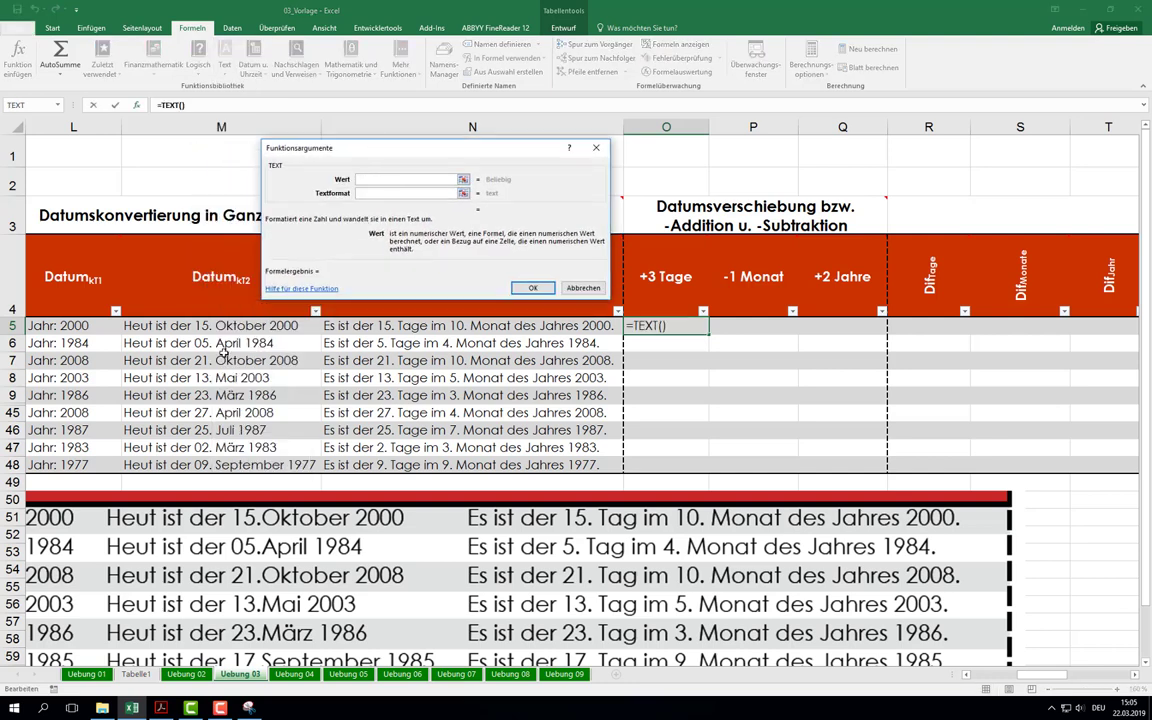
scroll(35, 338, left, 5)
click(60, 325)
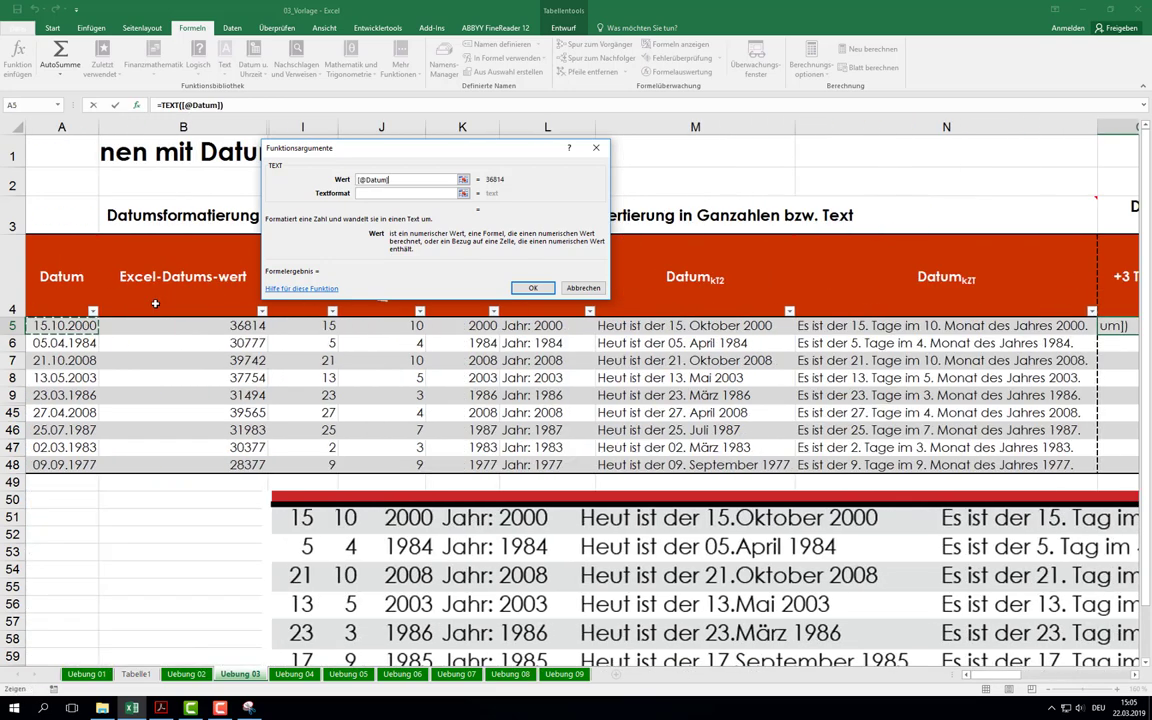
click(365, 194)
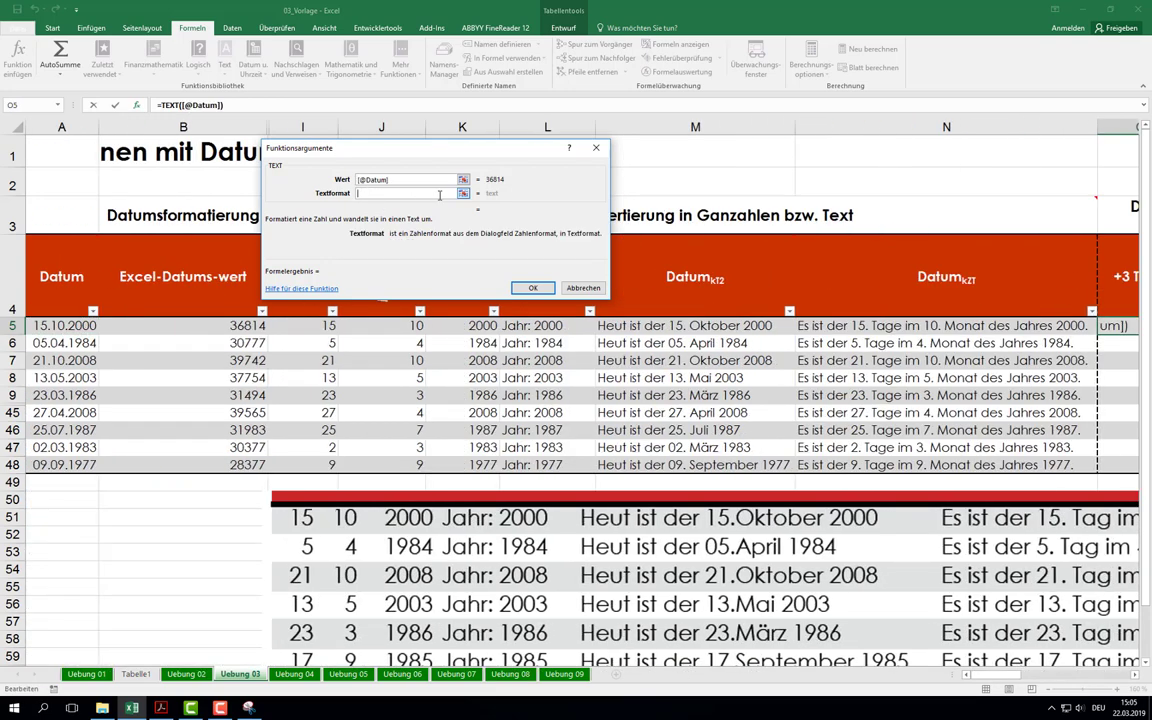
text(")
text(")
key(Left)
text("Es ist)
text( der)
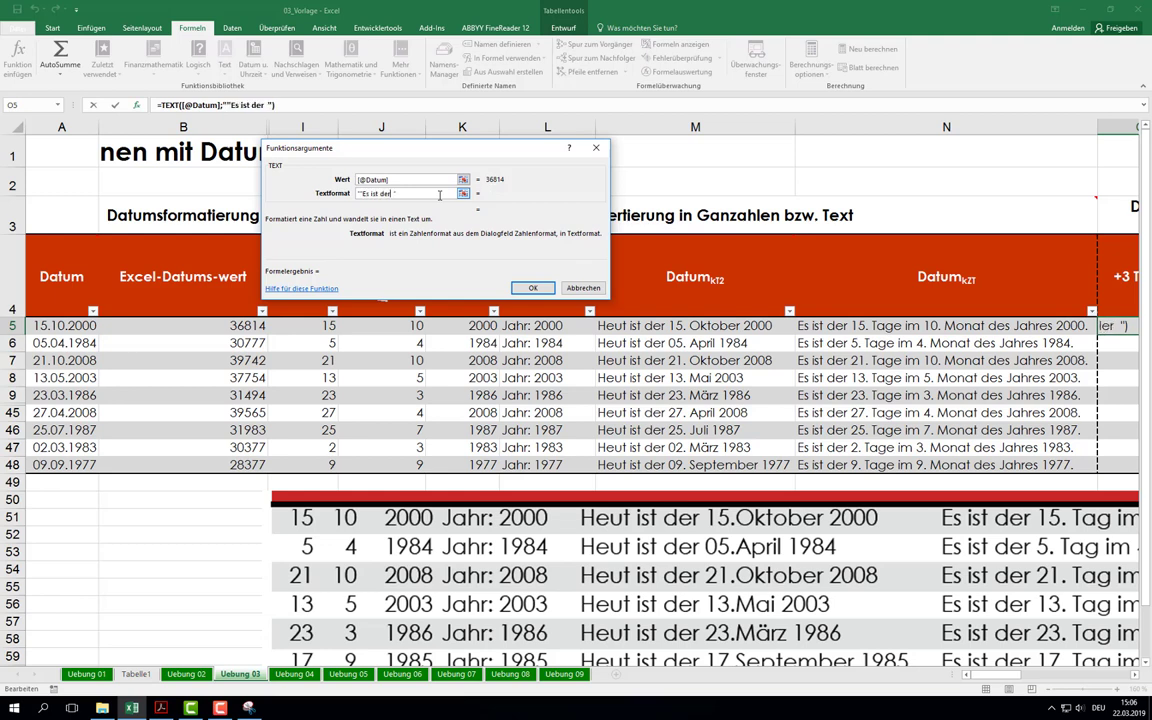
text(")
text(TT)
click(397, 194)
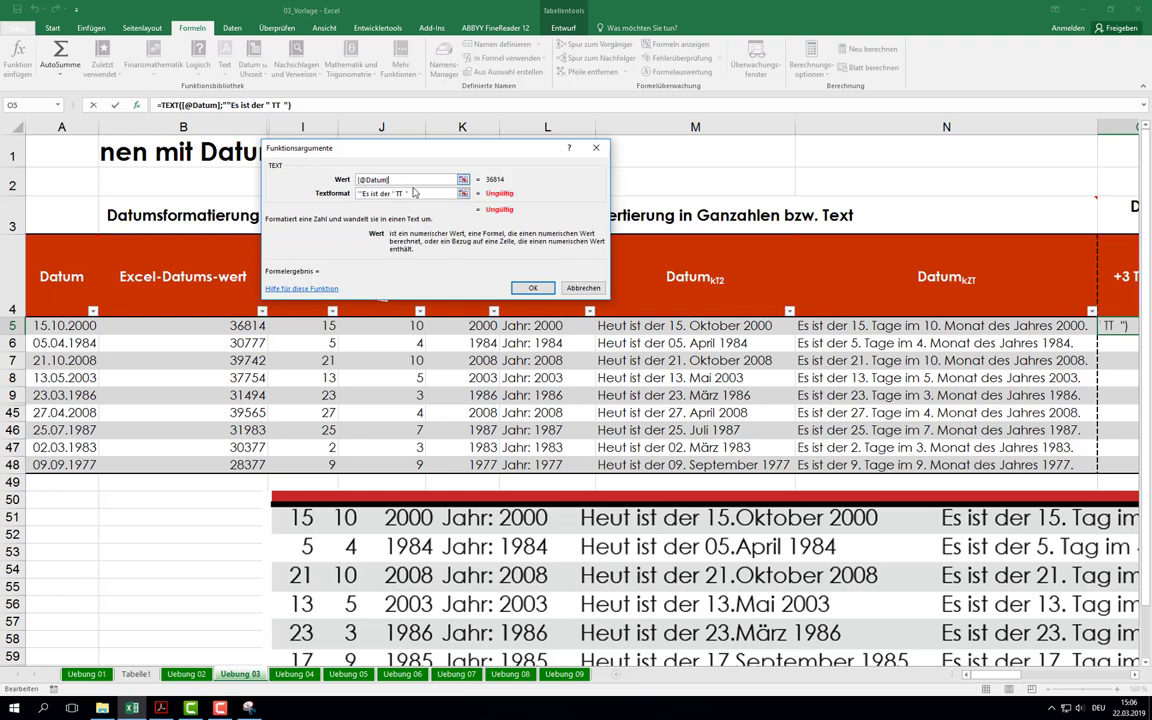
click(397, 194)
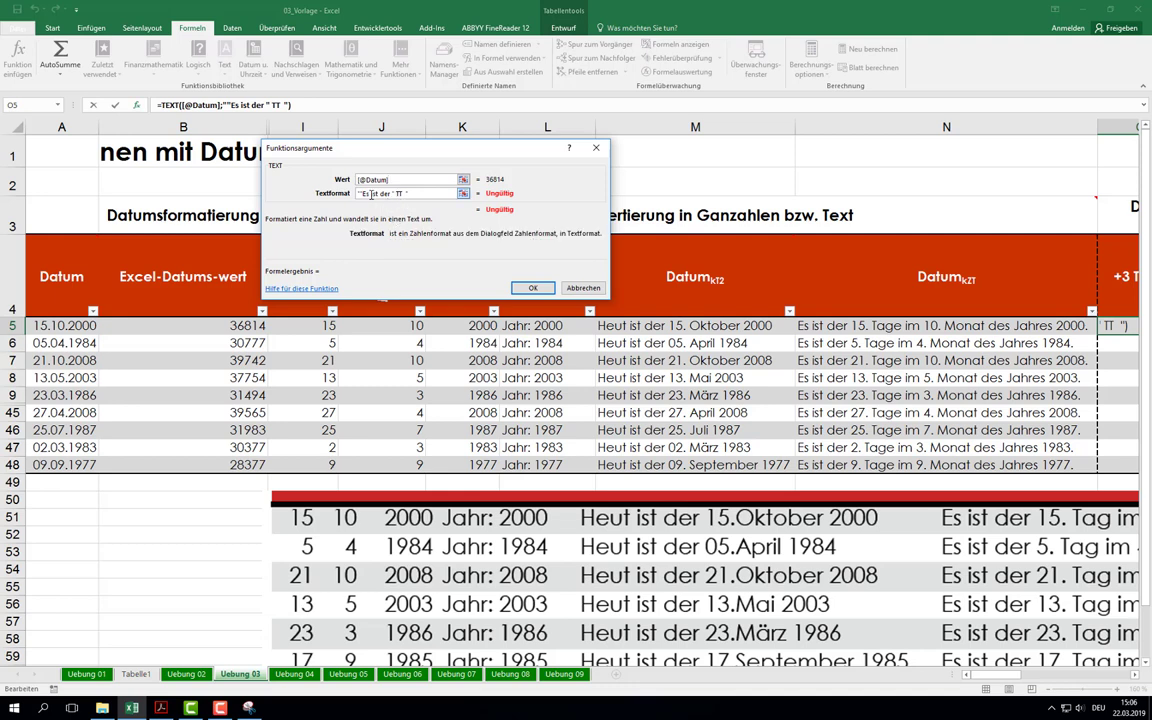
click(359, 193)
key(Delete)
text(TT )
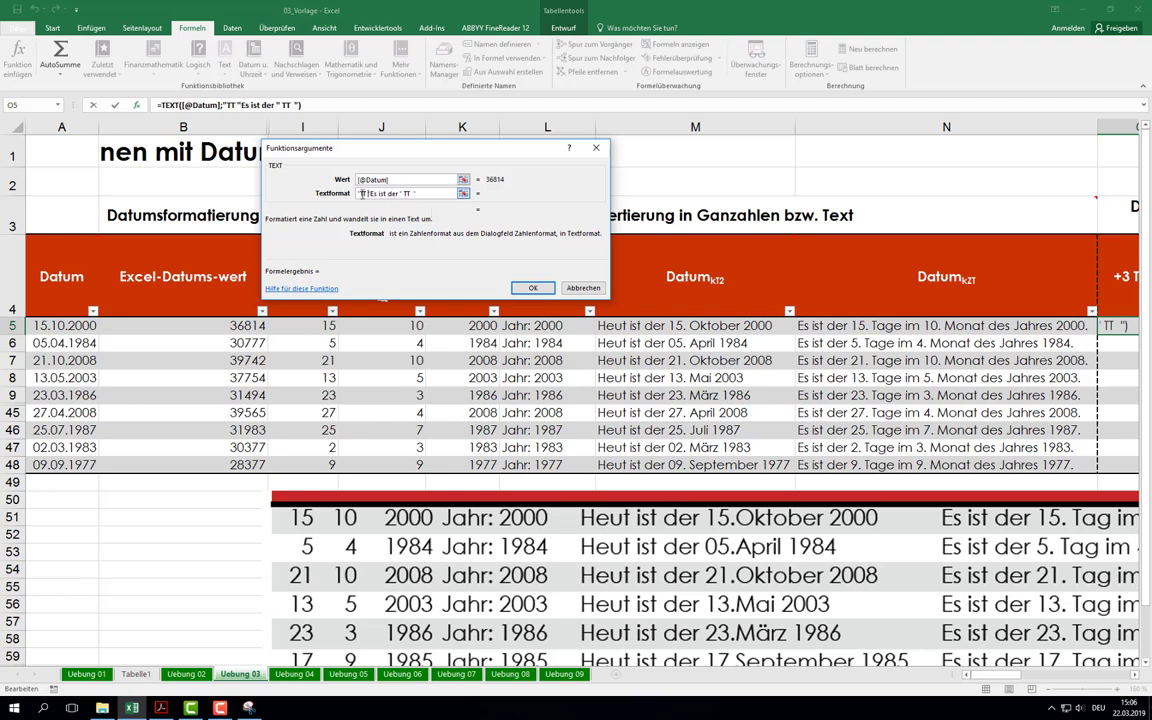
text(")
key(Delete)
key(Delete)
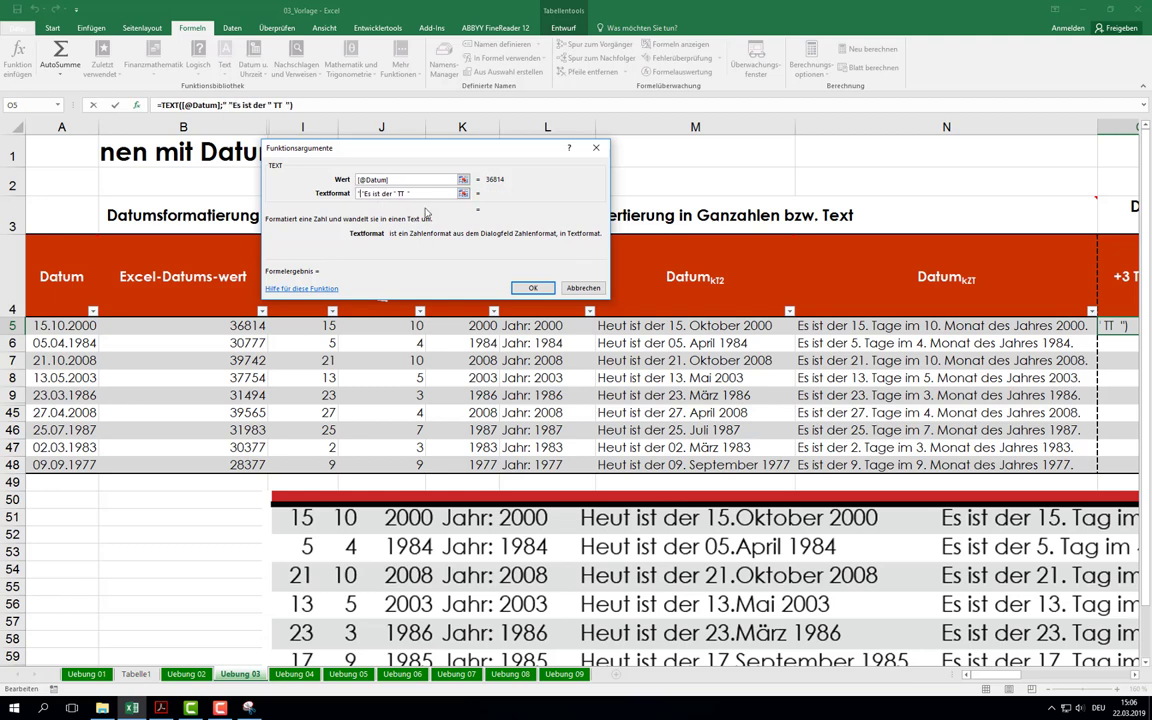
key(Delete)
key(Right)
key(Right)
key(Right)
key(Right)
key(Right)
key(Right)
key(Right)
key(Right)
key(Right)
key(Right)
key(Right)
key(Right)
key(Delete)
key(Delete)
text(tt)
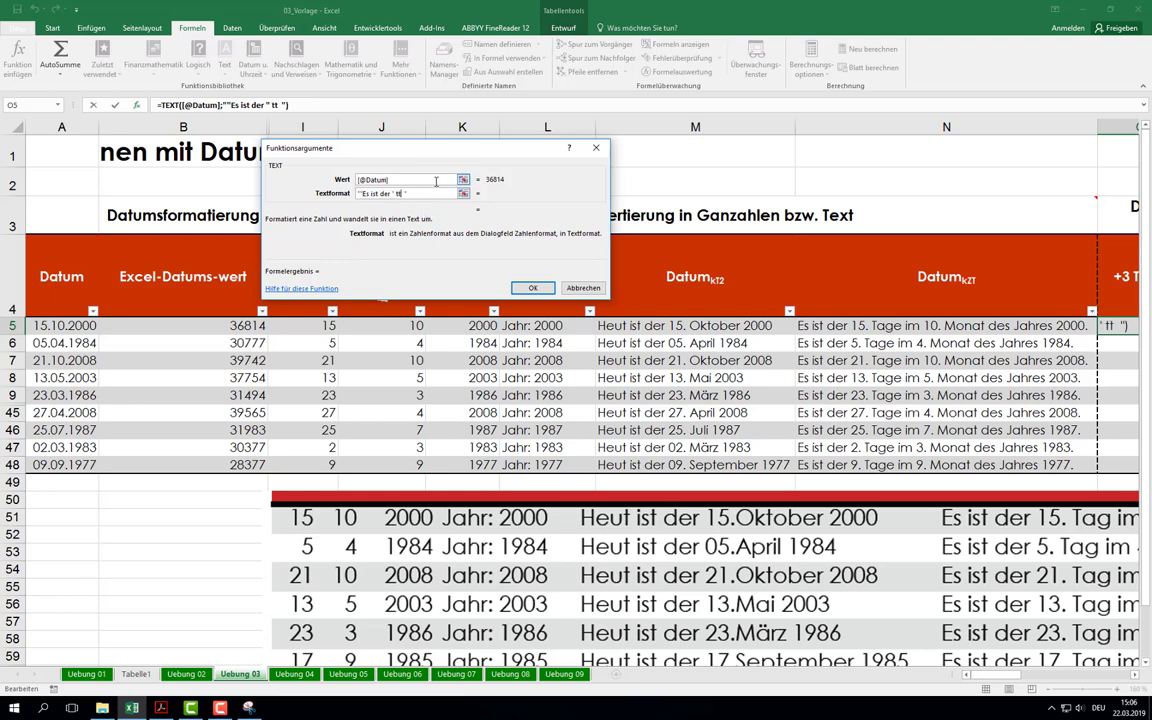
key(shift+Tab)
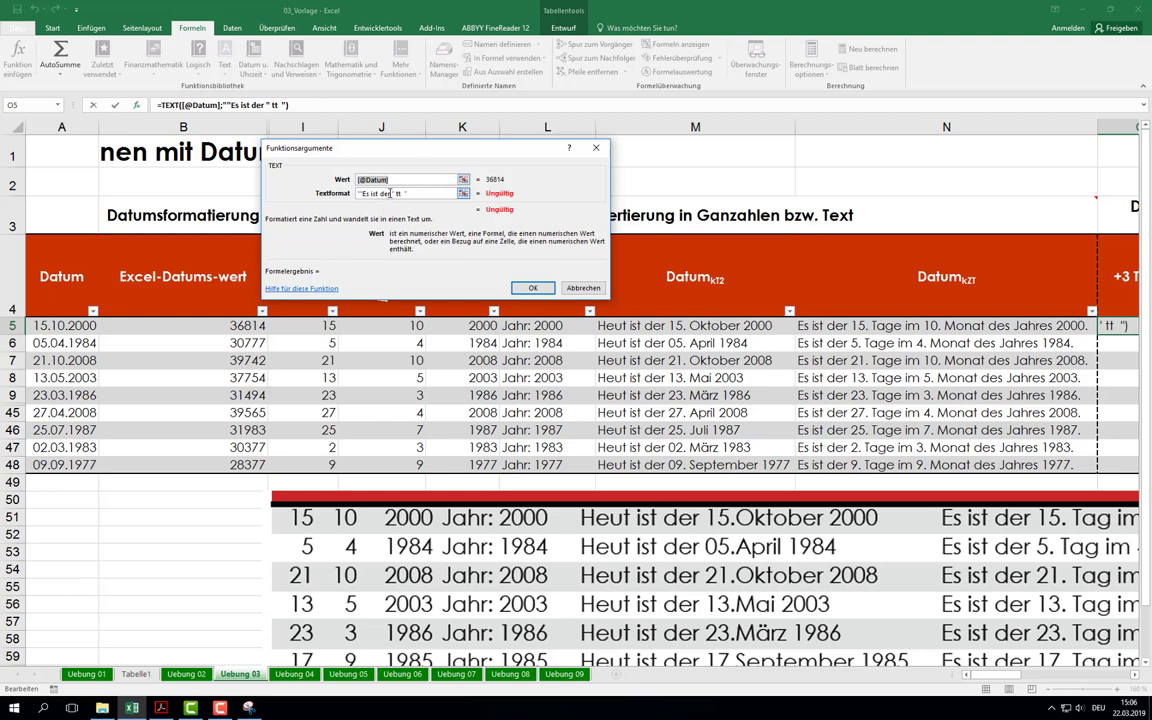
click(390, 193)
text(")
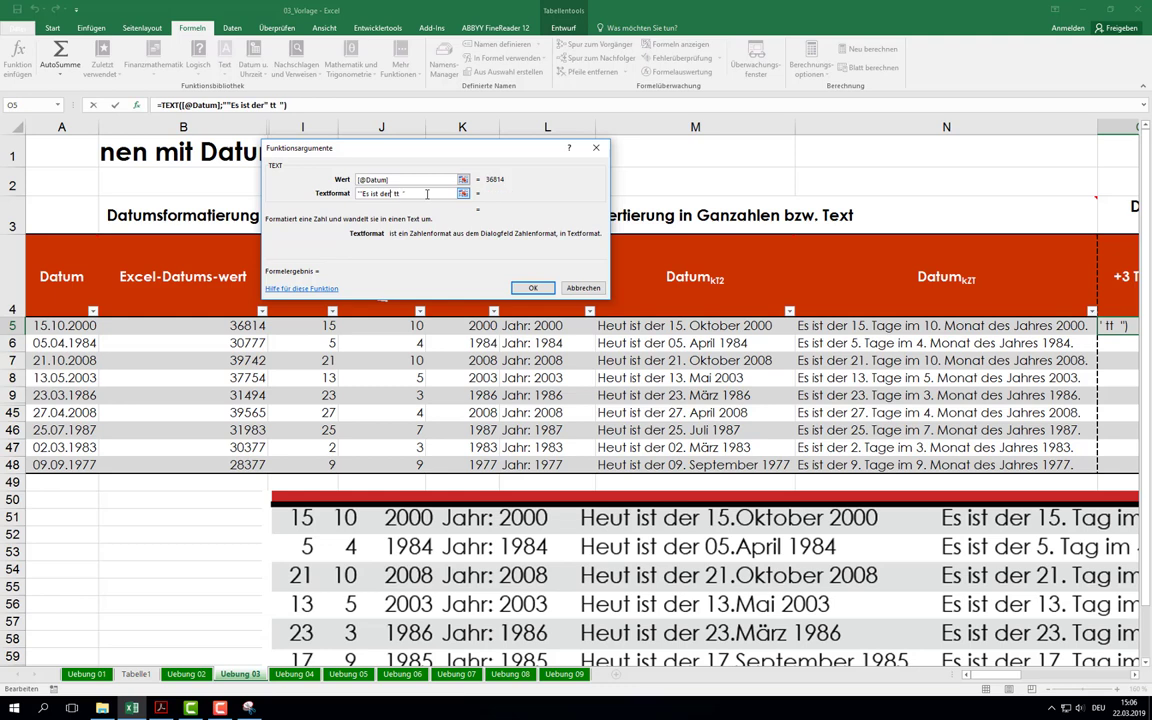
click(368, 193)
click(391, 193)
key(Delete)
drag(418, 196, 337, 225)
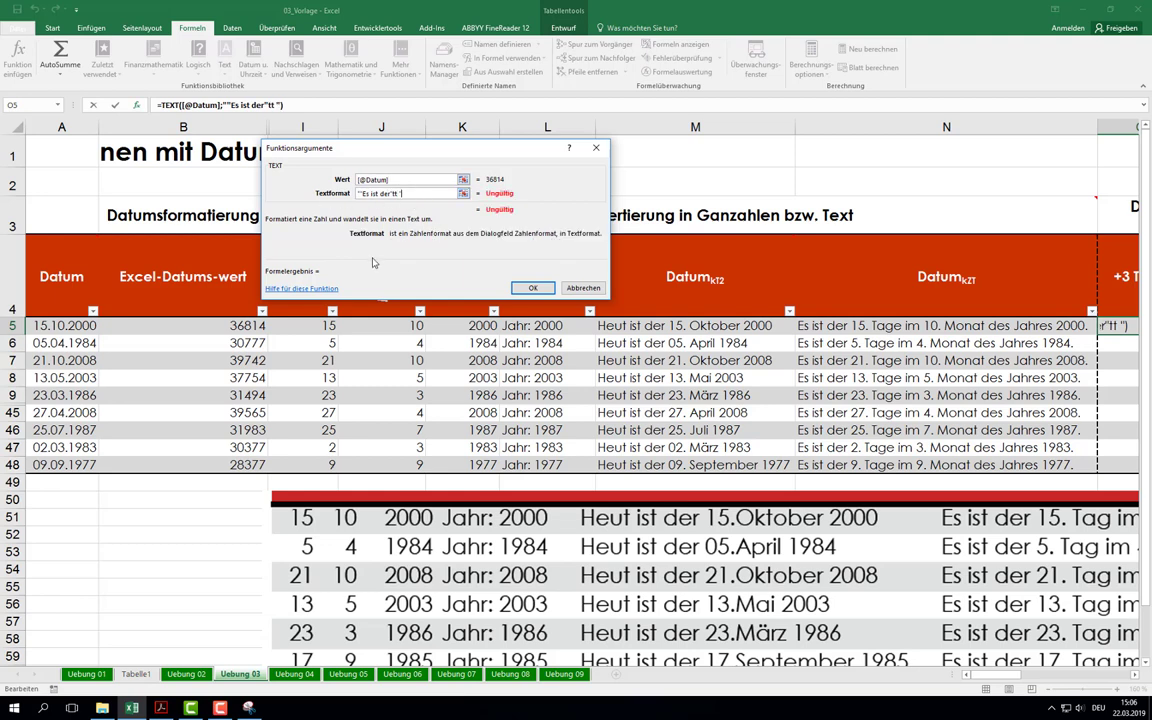
click(405, 196)
drag(401, 194, 330, 192)
click(583, 288)
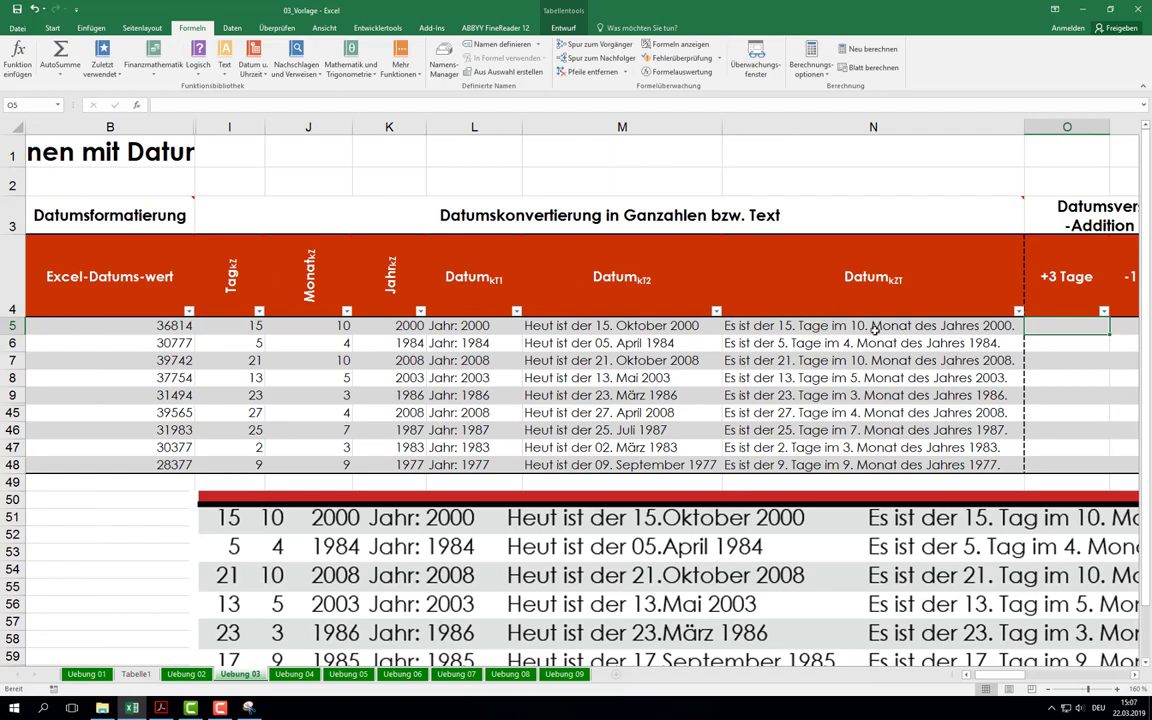
Step: Hide columns I through N with Ausblenden so +3 Tage sits right after the dates
scroll(864, 343, down, 1)
scroll(850, 340, down, 1)
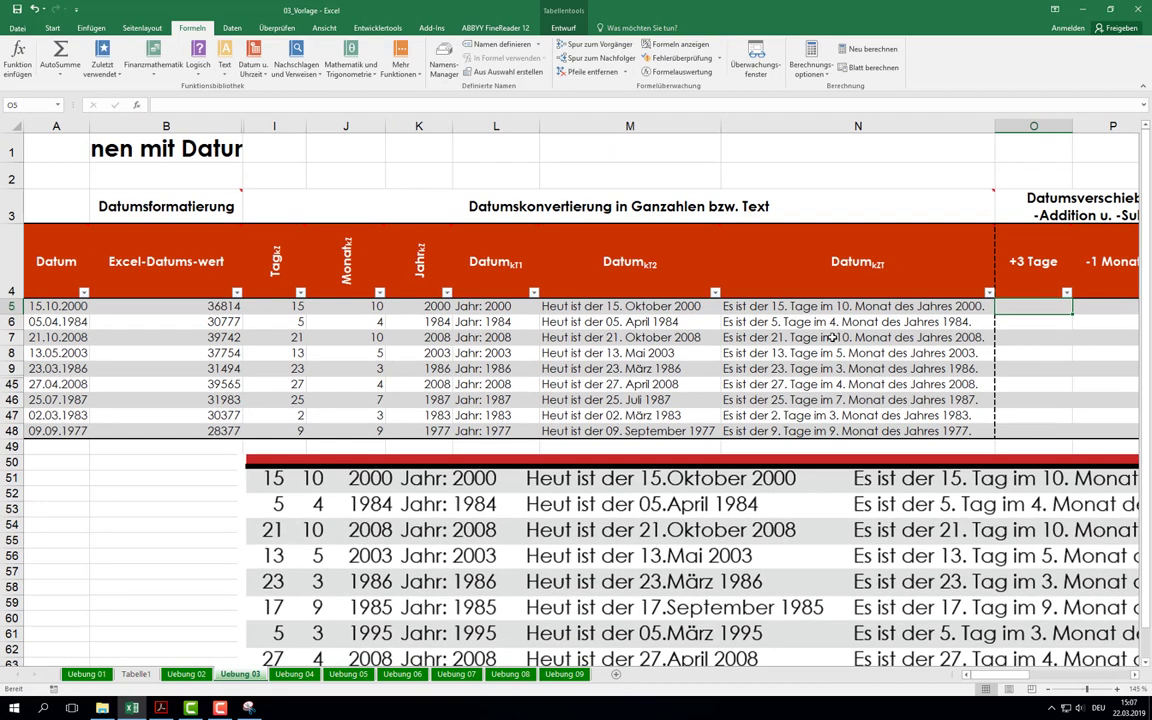
scroll(832, 337, down, 1)
scroll(832, 337, down, 1)
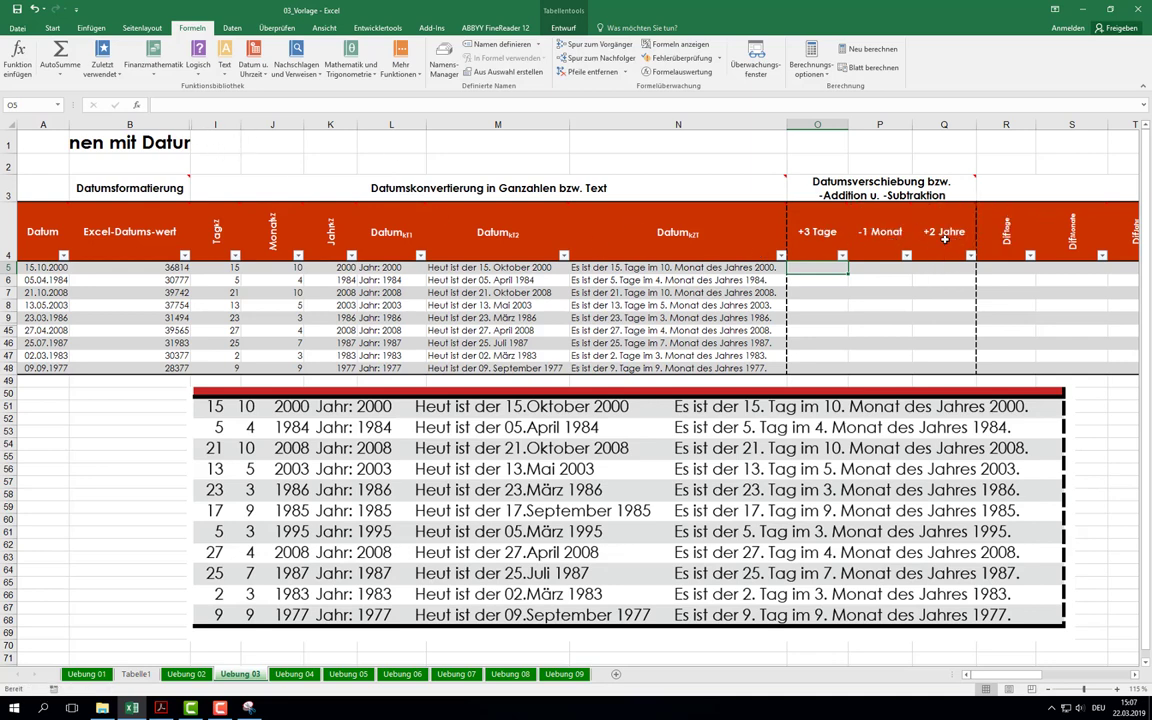
mouse_move(944, 238)
drag(220, 124, 690, 124)
right_click(622, 127)
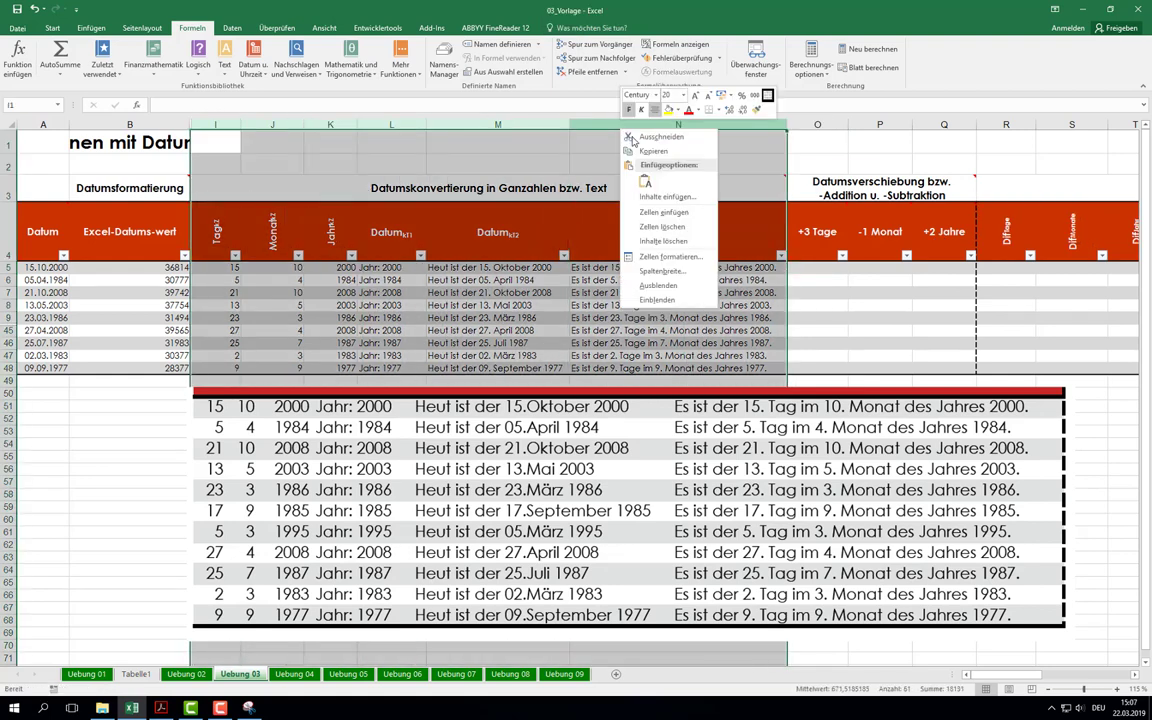
click(669, 287)
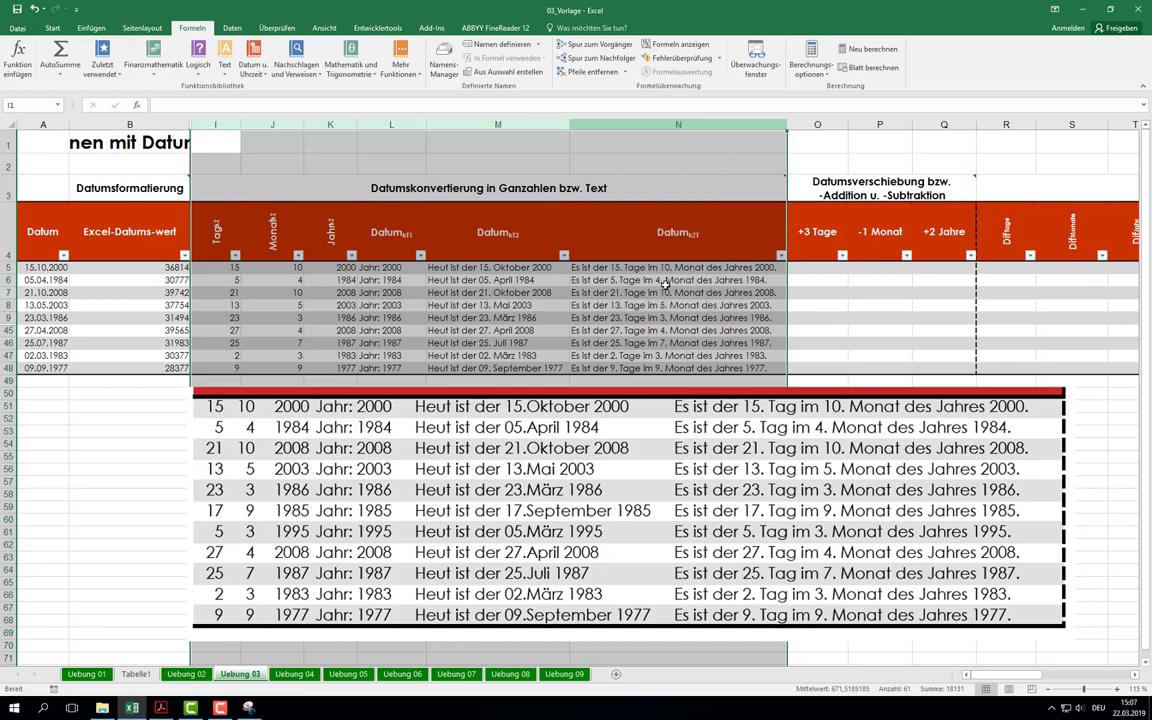
click(220, 267)
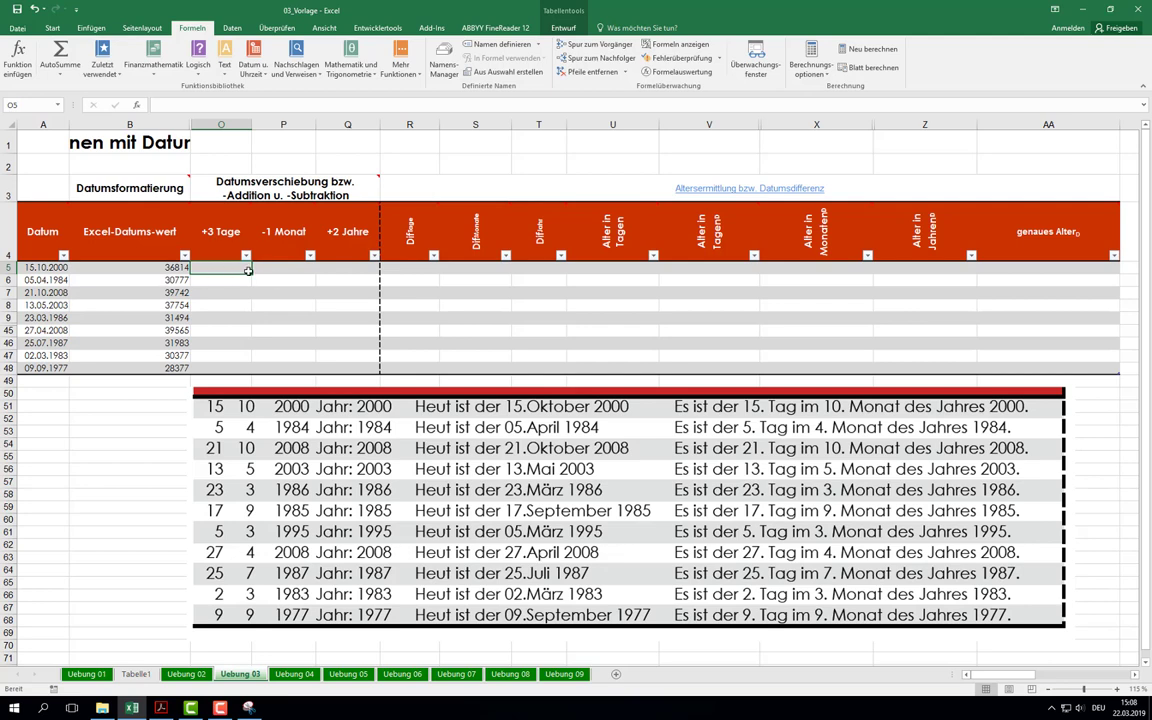
text(=)
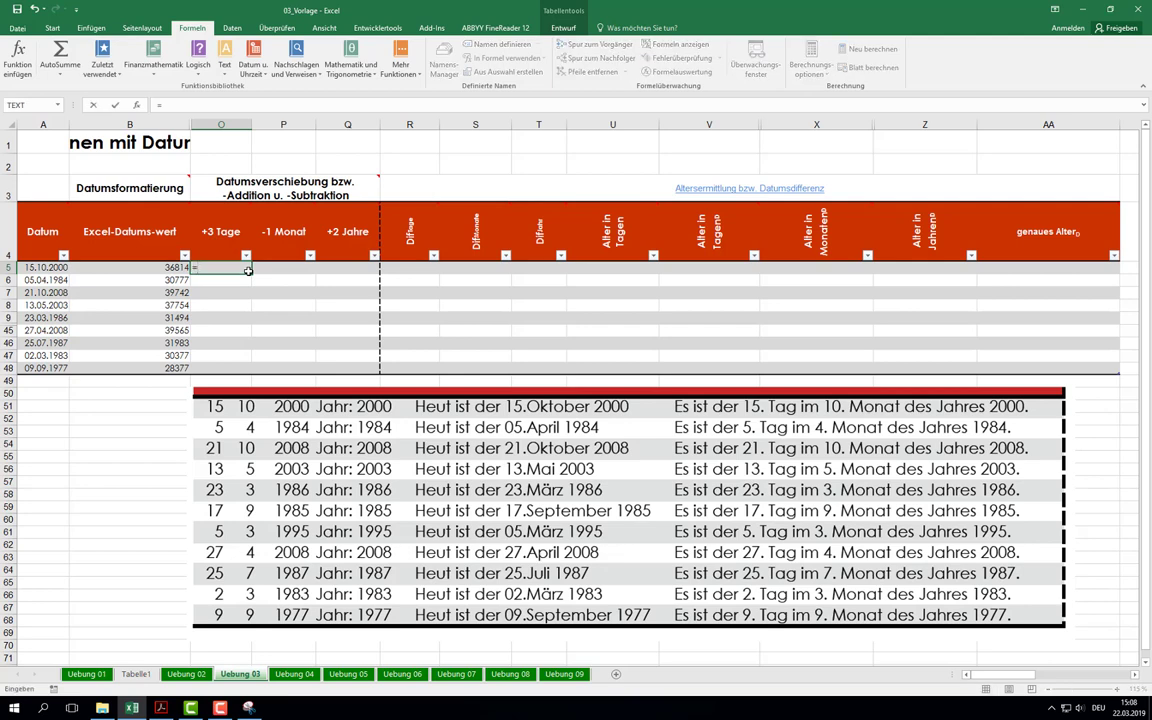
click(35, 268)
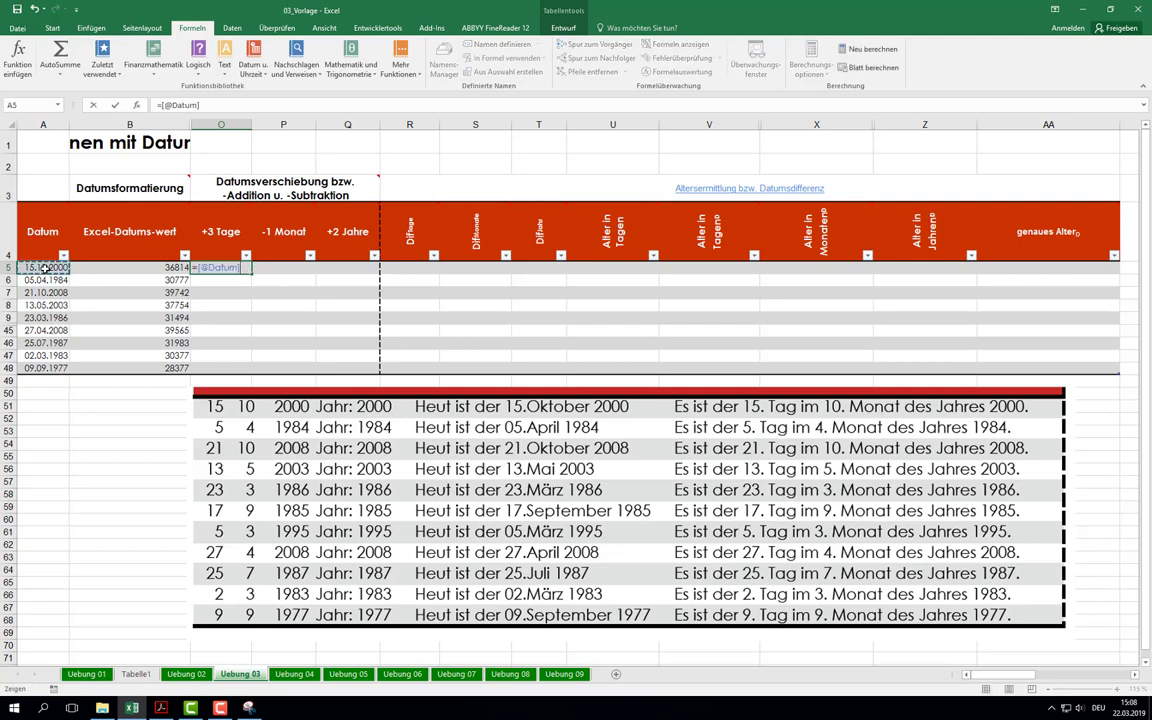
text(+3)
key(Return)
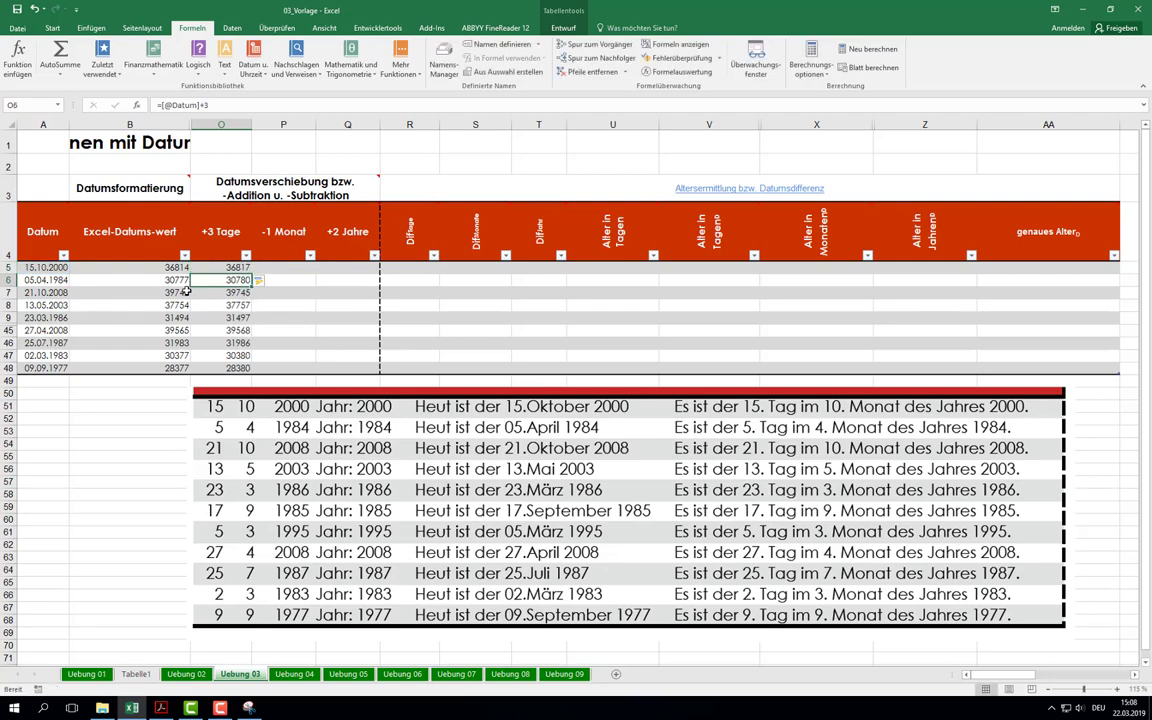
click(219, 124)
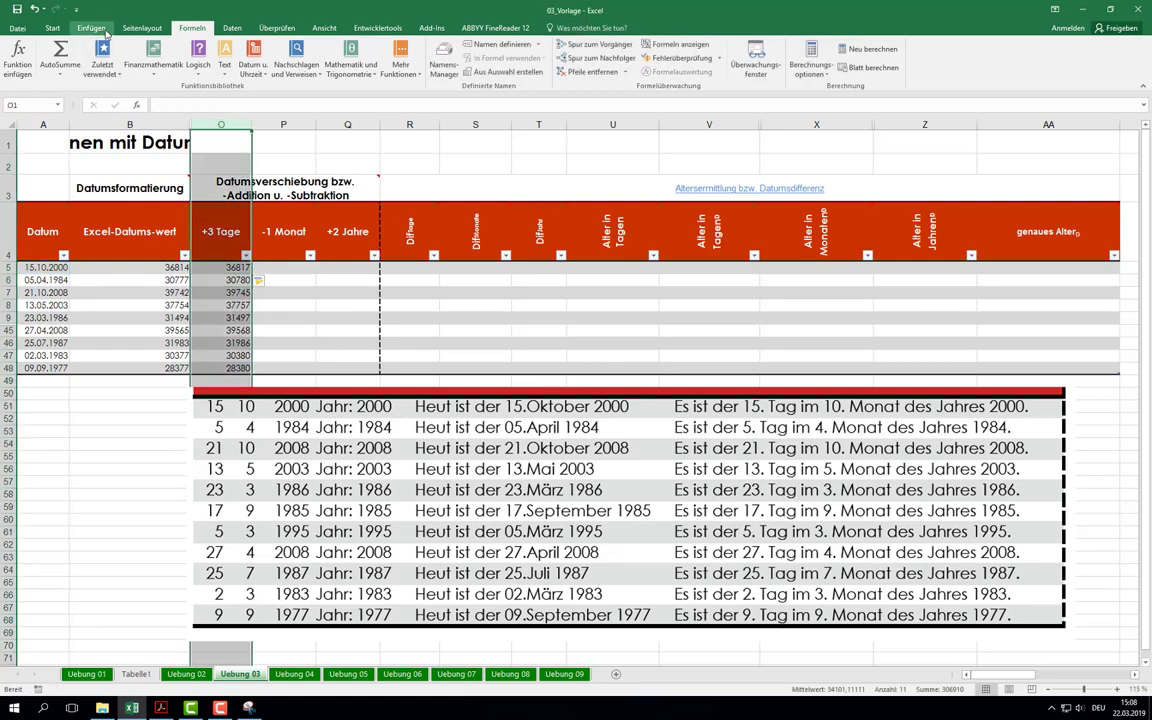
click(55, 28)
click(500, 48)
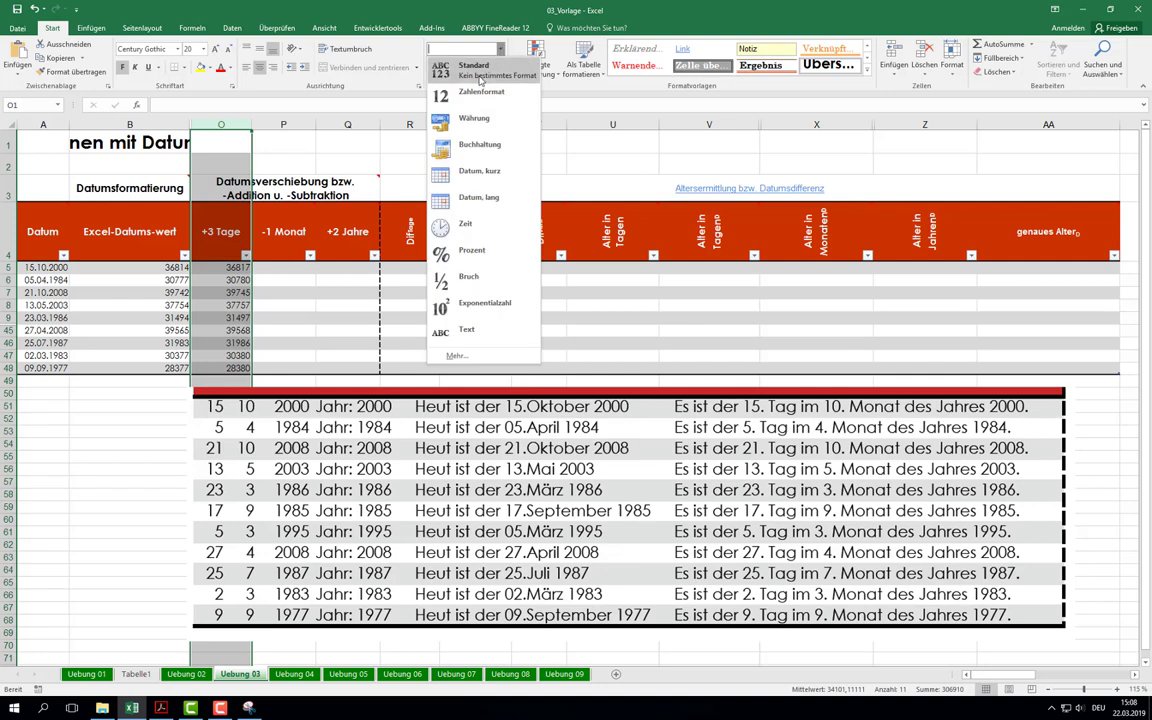
click(485, 175)
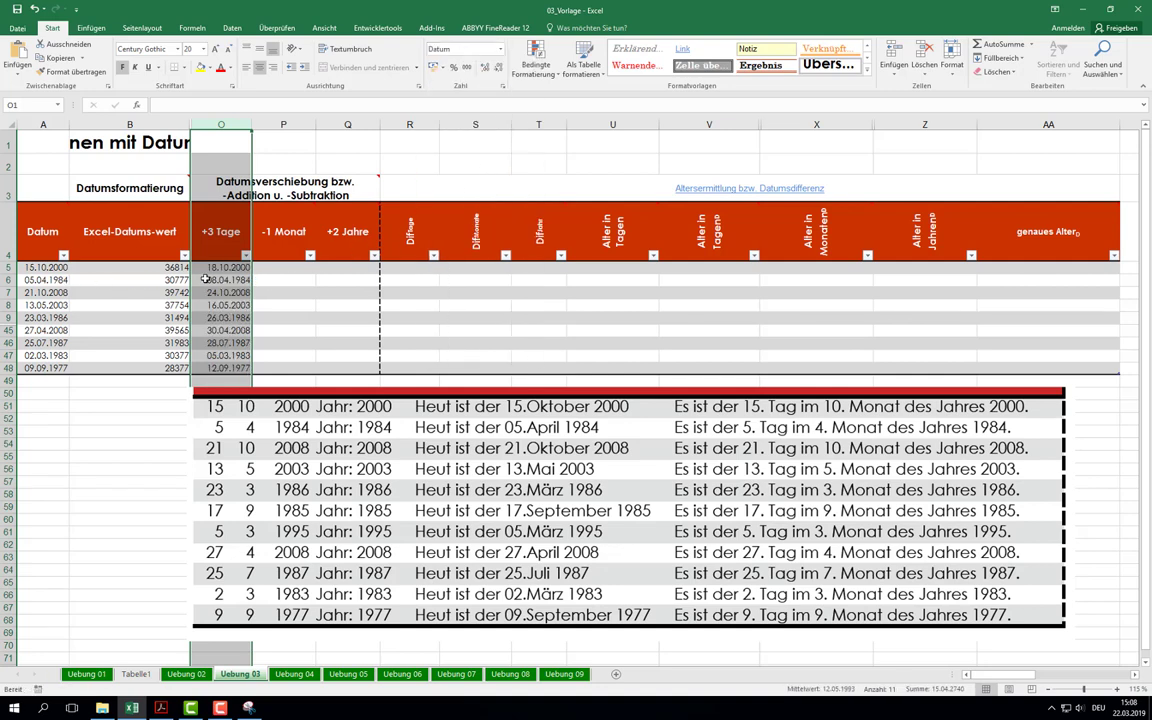
click(220, 292)
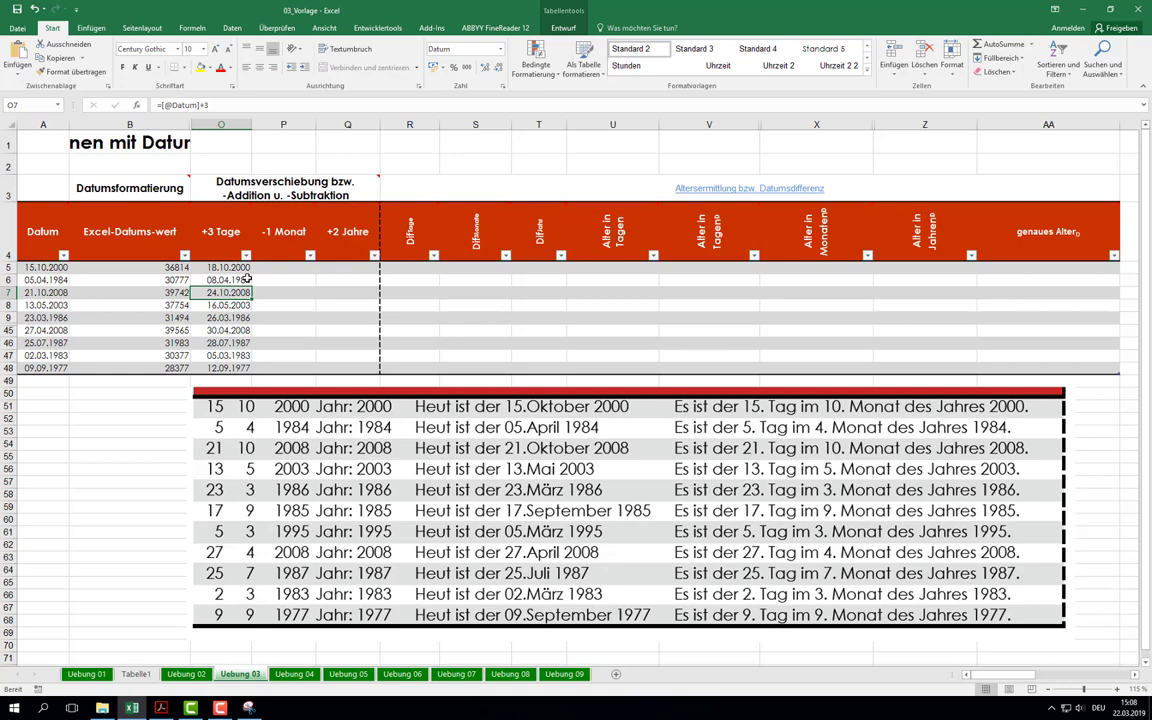
Step: Select cell P5 under -1 Monat and snip the date-sentence table covering 2000 through 1977
click(172, 268)
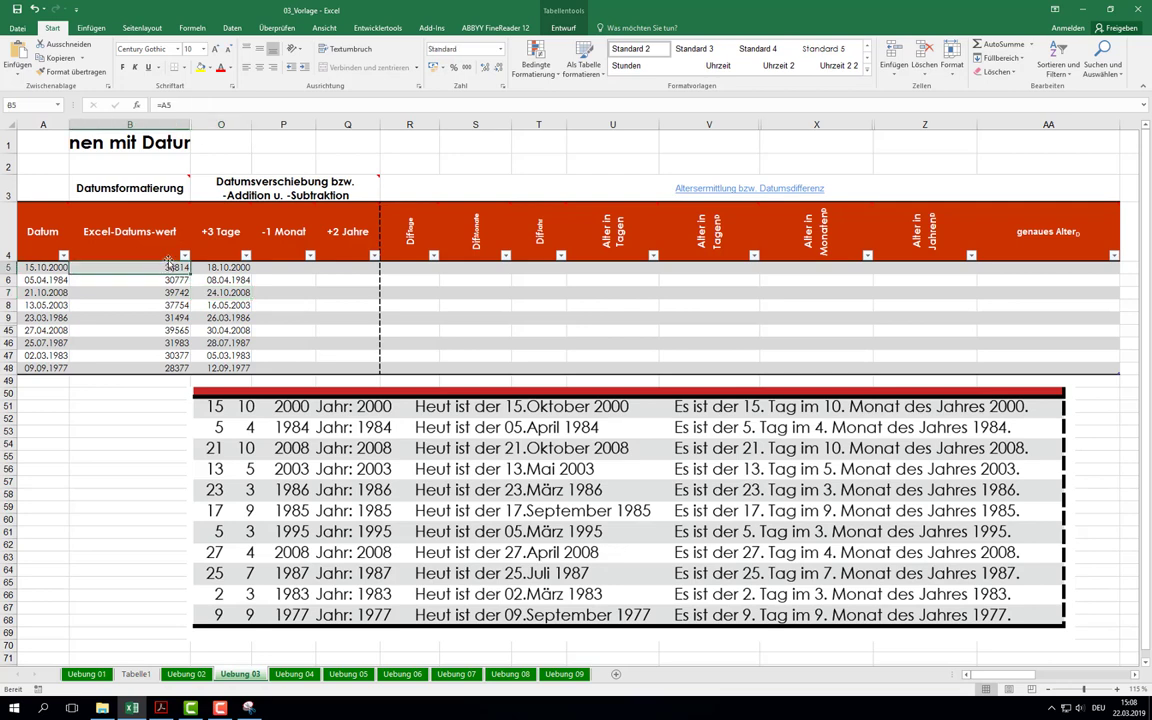
mouse_move(168, 262)
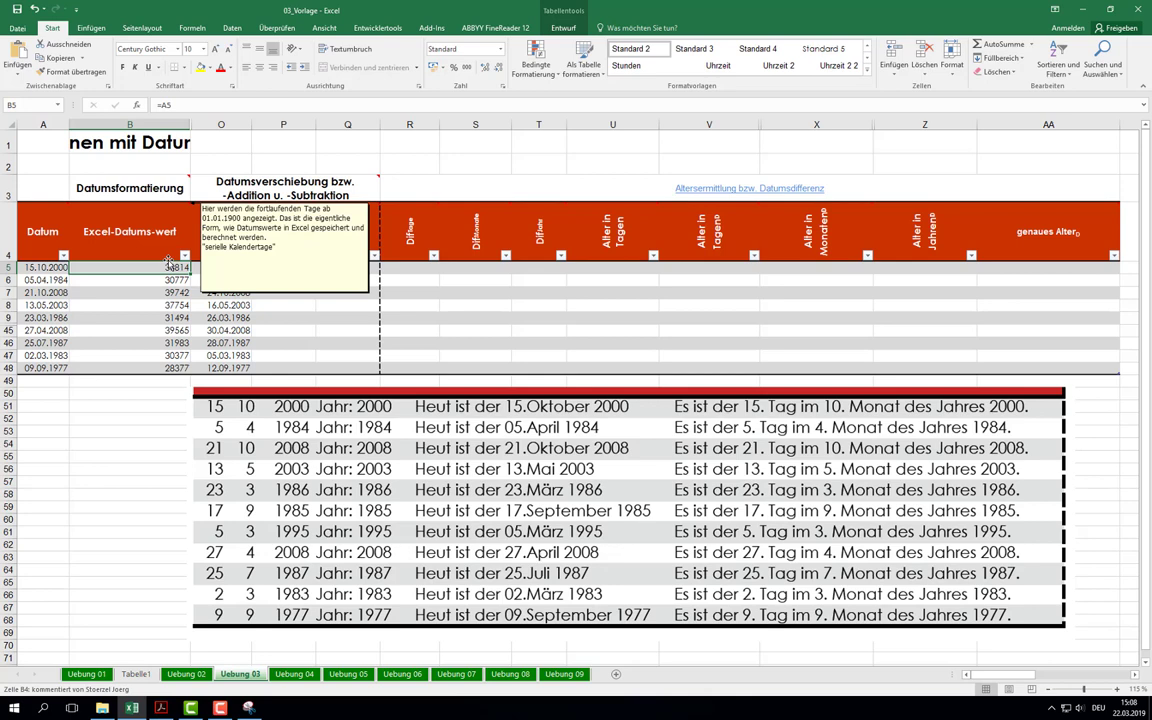
click(283, 266)
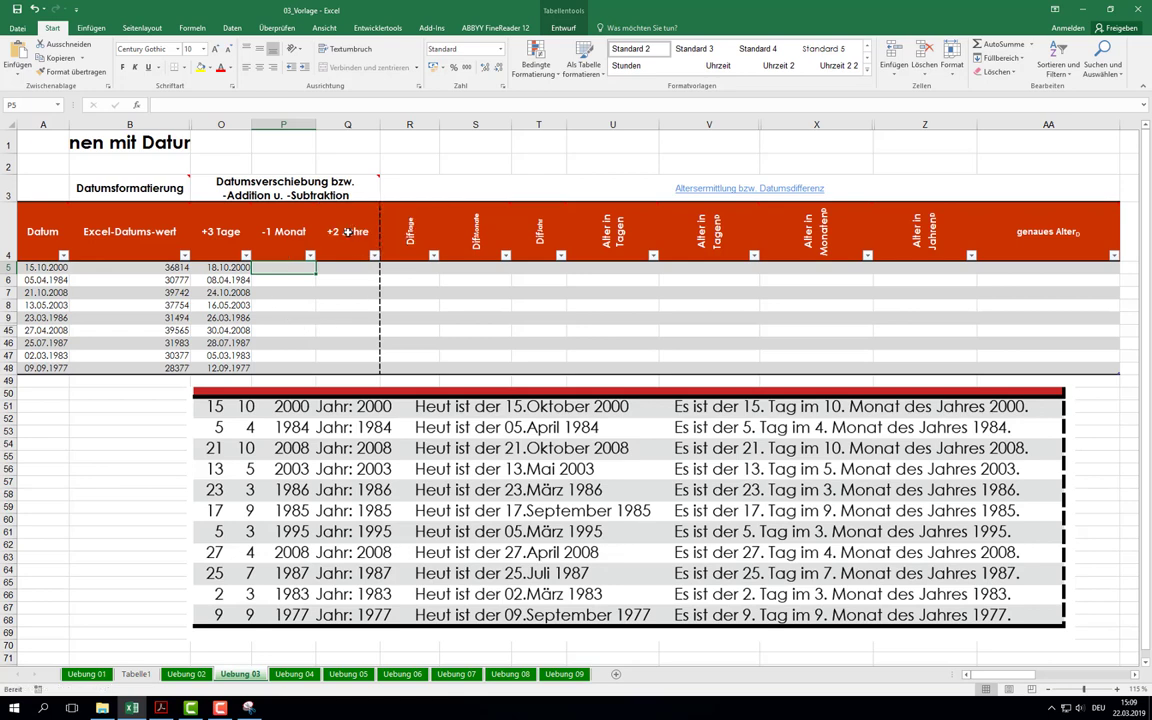
drag(1066, 385, 226, 642)
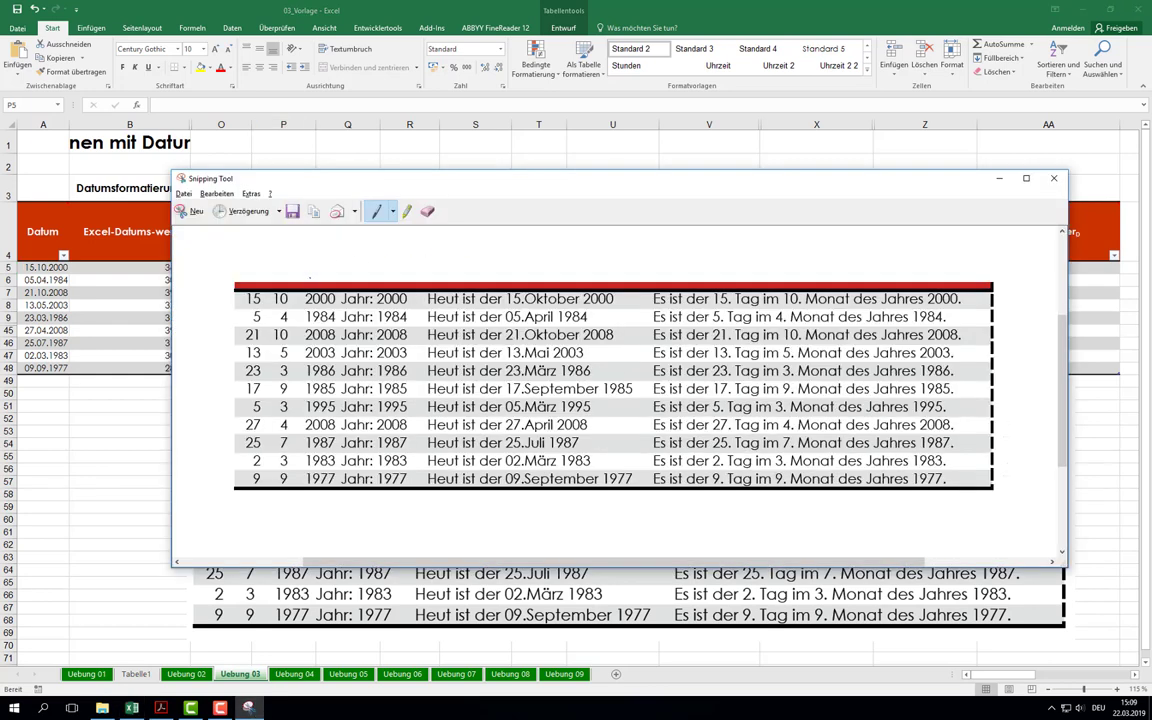
Step: Minimize the snip and zoom the sheet to about 325%, showing rows 51–64 close up
click(1001, 180)
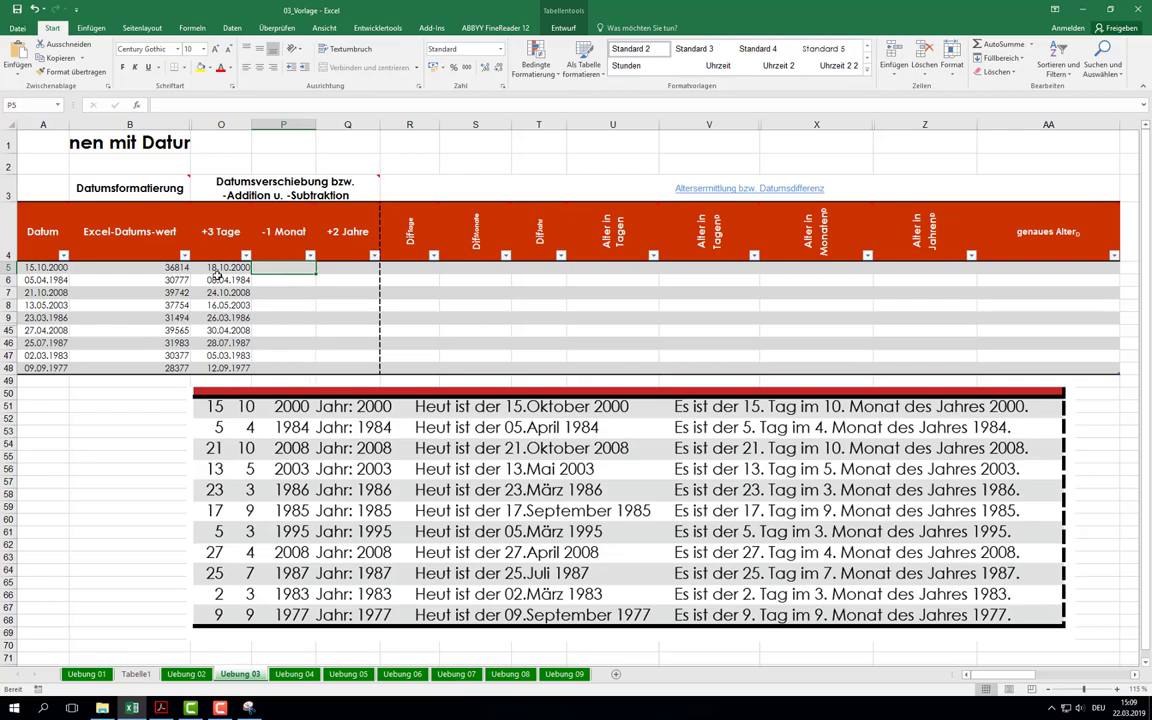
scroll(198, 248, up, 8)
scroll(254, 375, down, 8)
scroll(226, 360, up, 8)
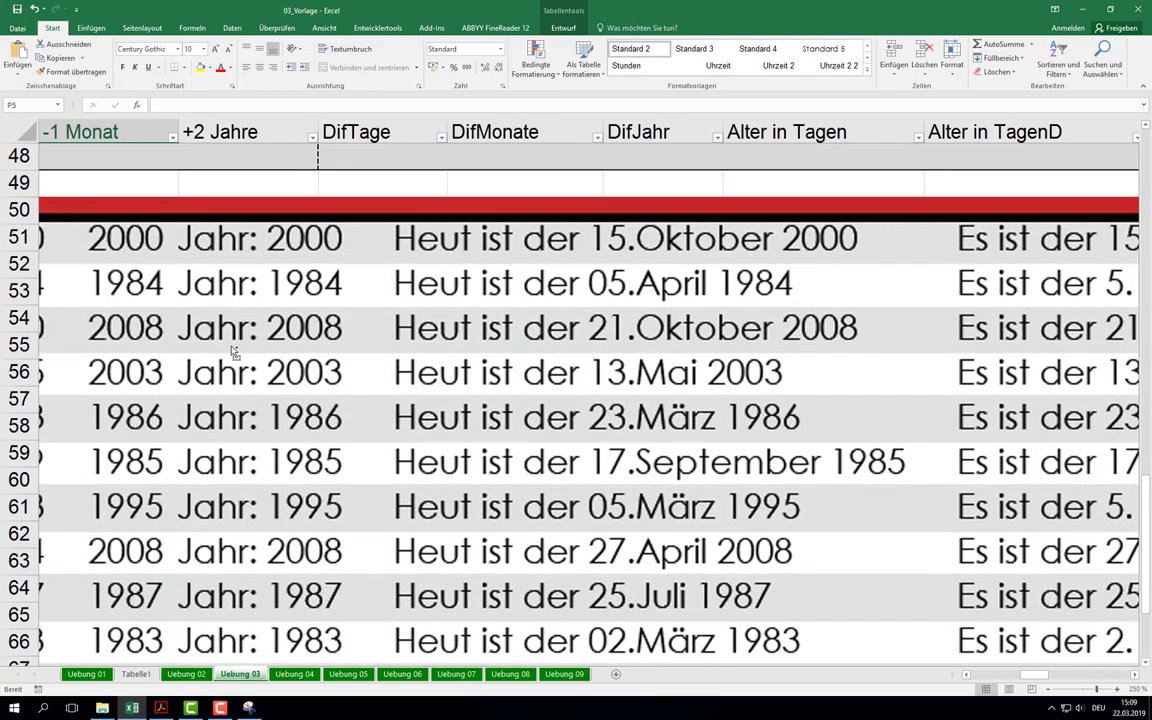
scroll(245, 320, left, 3)
scroll(106, 265, left, 2)
scroll(106, 265, up, 2)
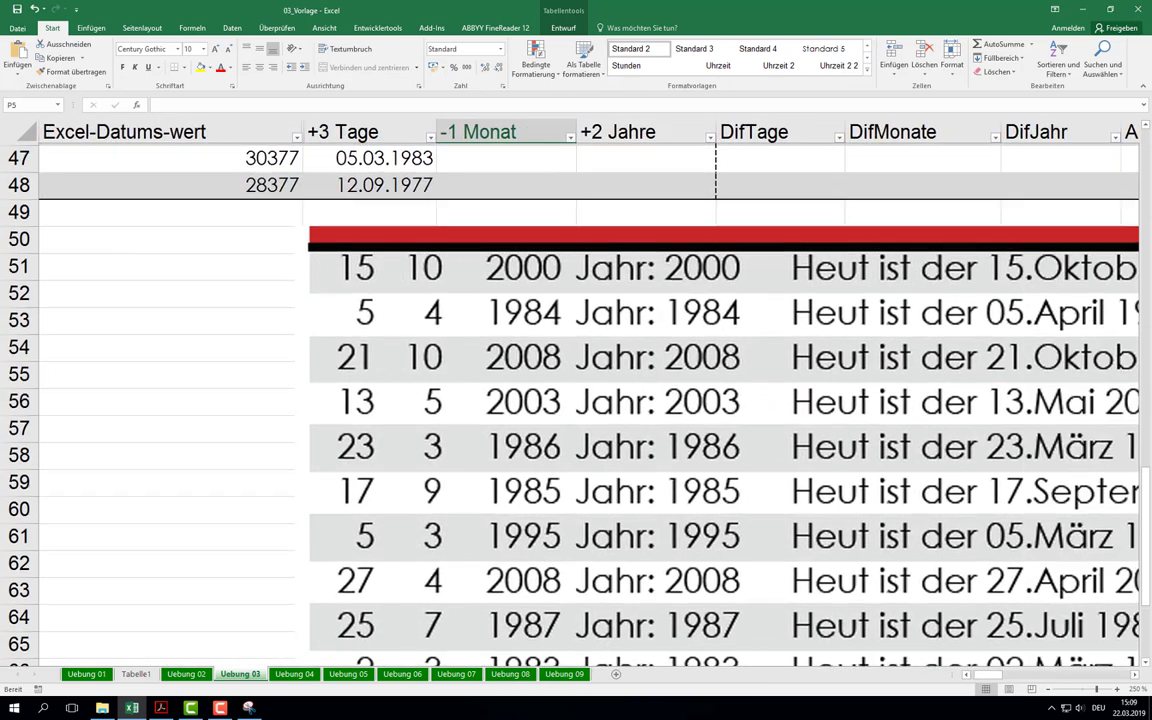
scroll(106, 265, up, 2)
scroll(90, 250, up, 2)
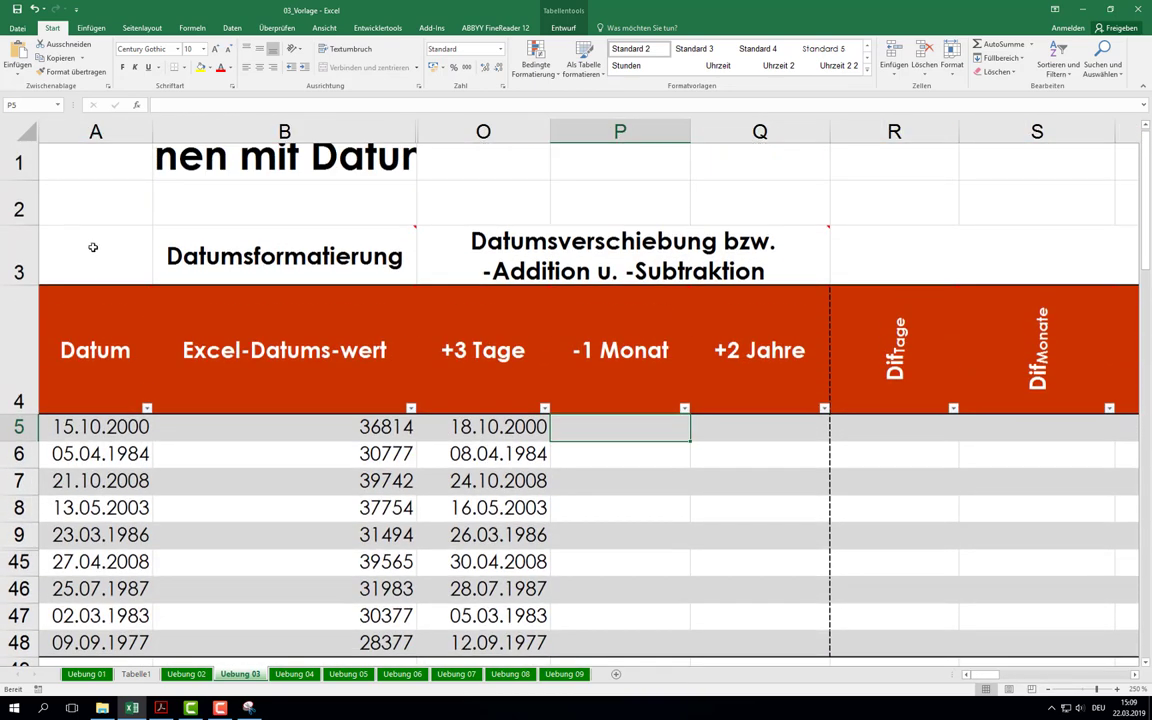
scroll(85, 382, right, 1)
scroll(85, 382, left, 1)
scroll(85, 382, up, 1)
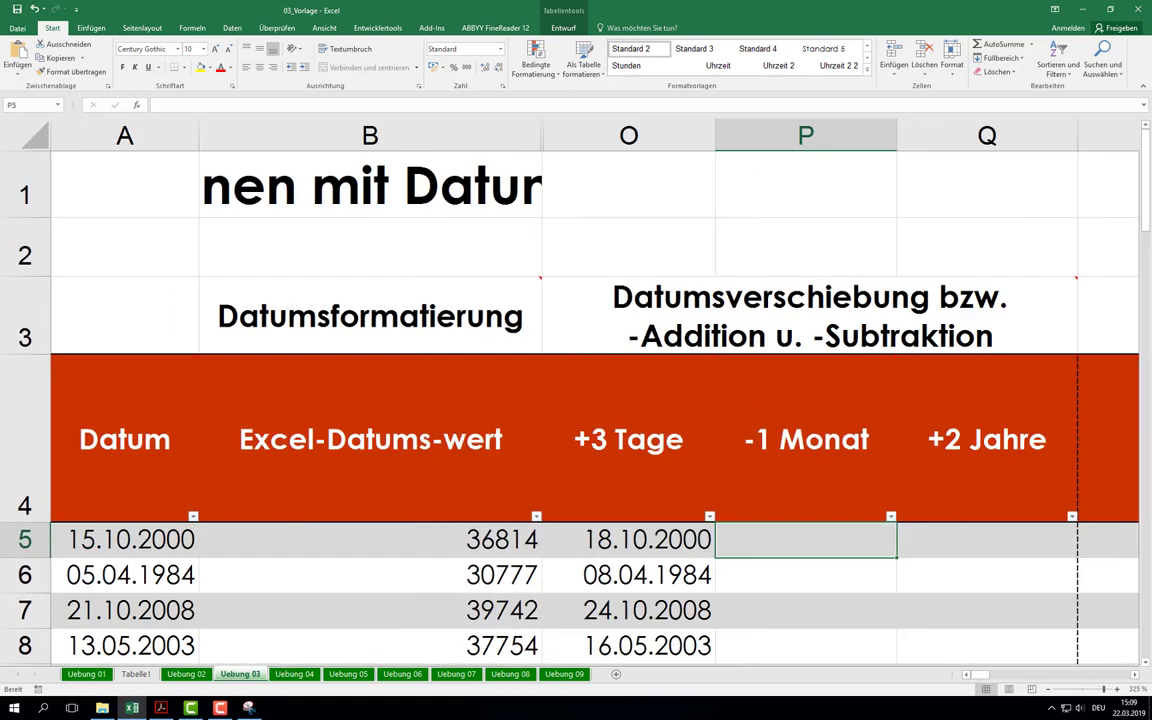
mouse_move(326, 328)
scroll(326, 328, down, 5)
scroll(326, 328, down, 3)
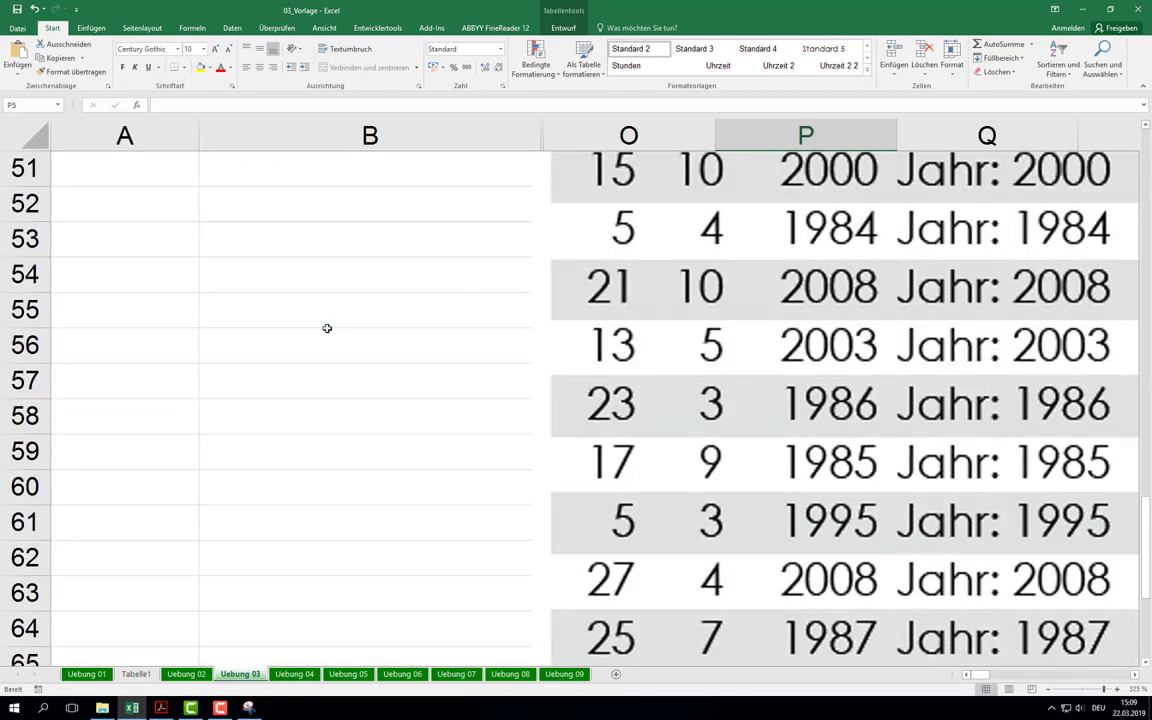
Step: Snip a blank area of the sheet and hand-write the date 2.3.1980 in blue
click(249, 708)
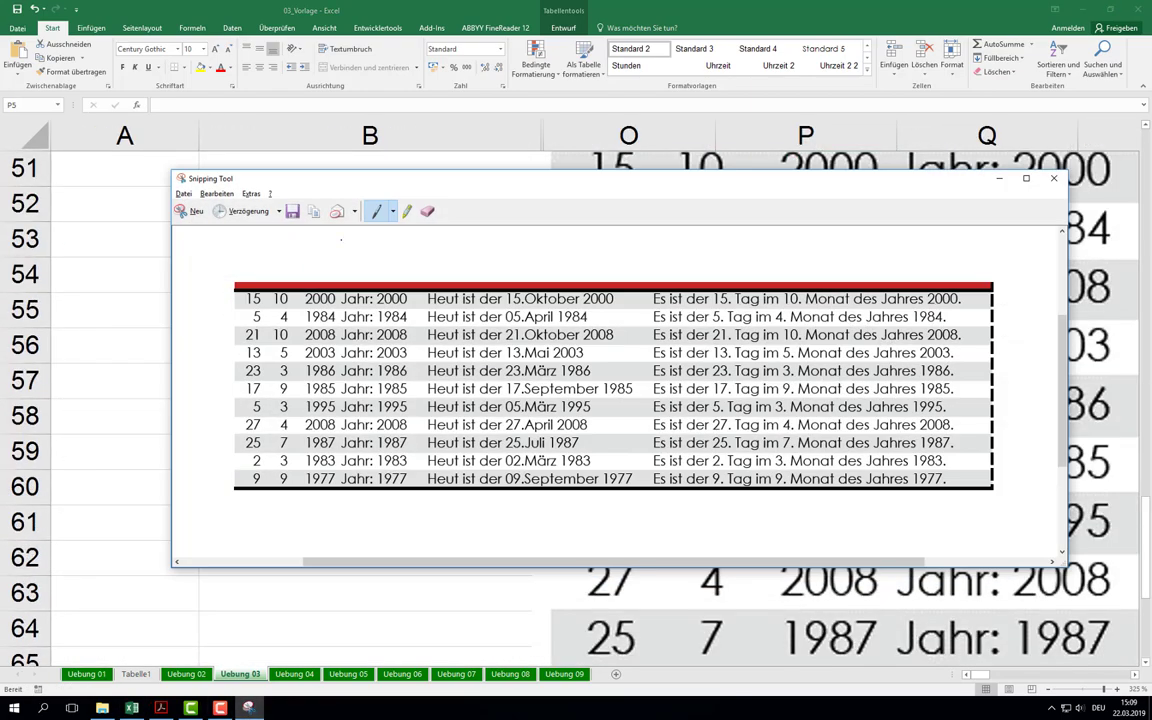
click(193, 214)
drag(105, 183, 511, 507)
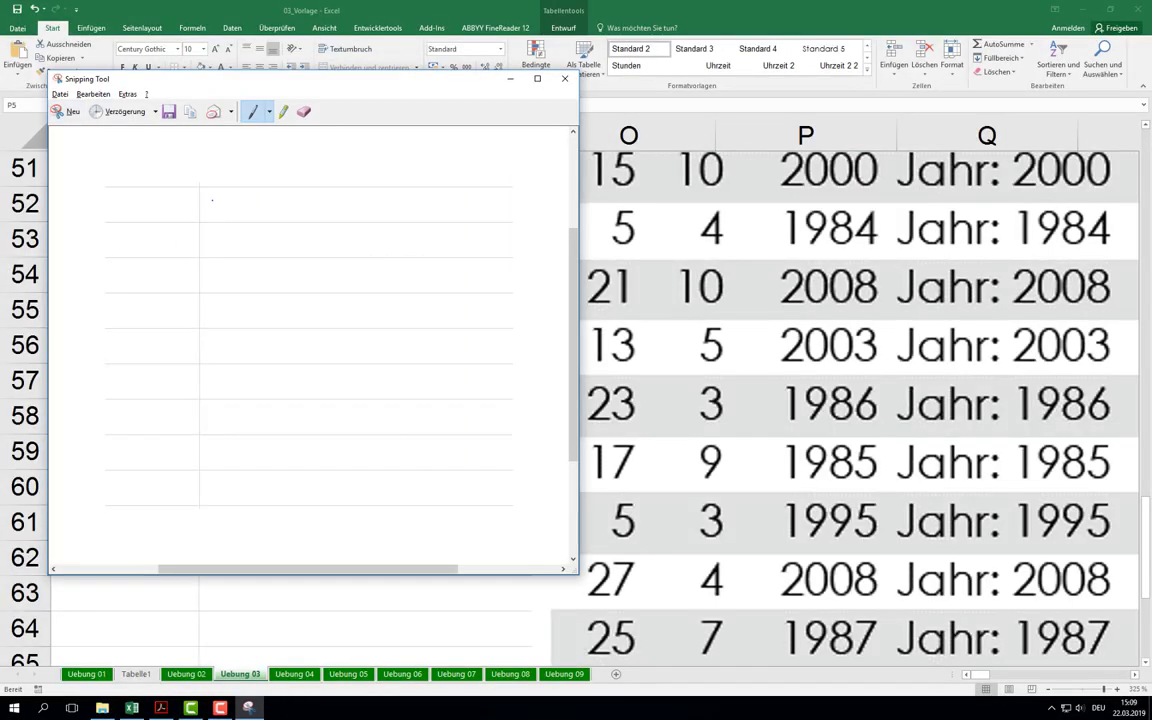
mouse_move(212, 200)
mouse_down()
mouse_move(241, 214)
mouse_move(346, 203)
mouse_up()
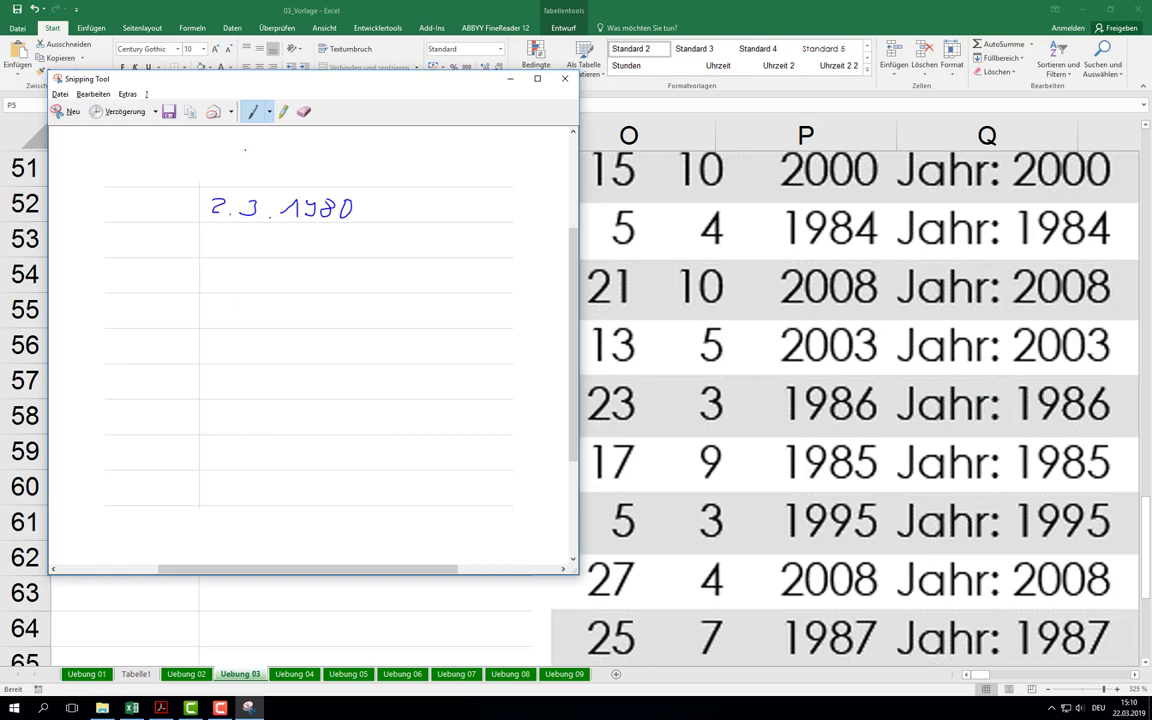
Step: With the red pen, write the formula Tag() + Monat() + Jahr()
click(268, 112)
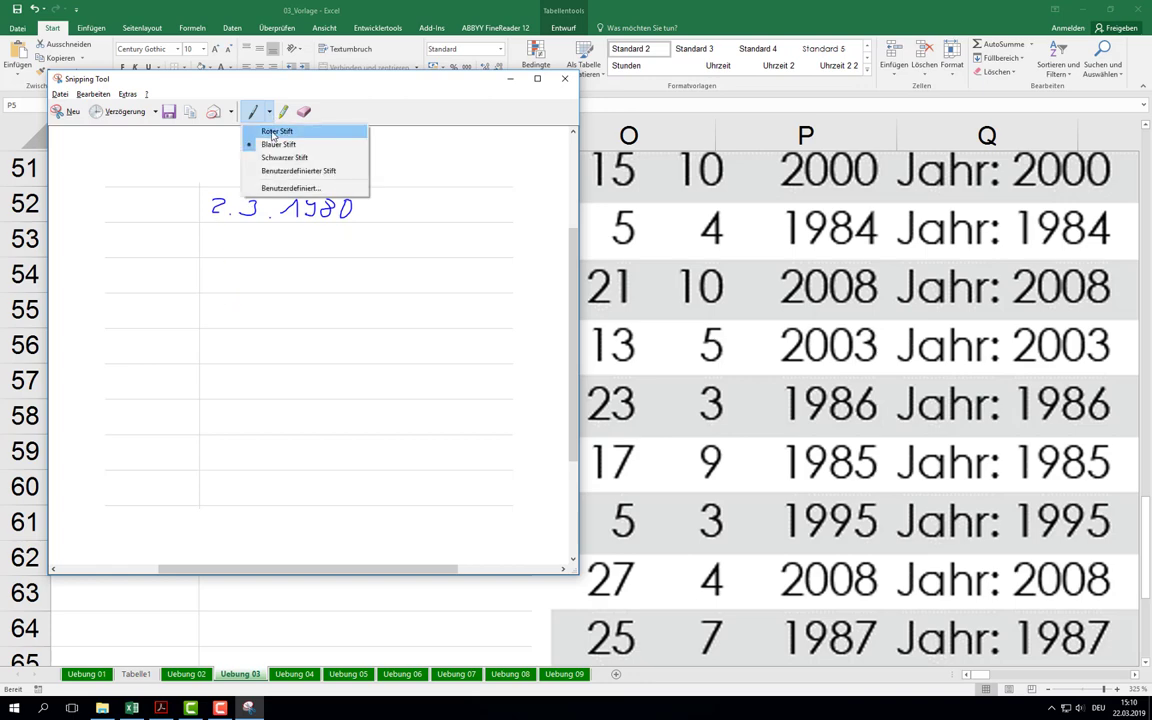
click(272, 134)
mouse_move(186, 240)
mouse_down()
mouse_move(186, 266)
mouse_move(197, 237)
mouse_move(204, 266)
mouse_up()
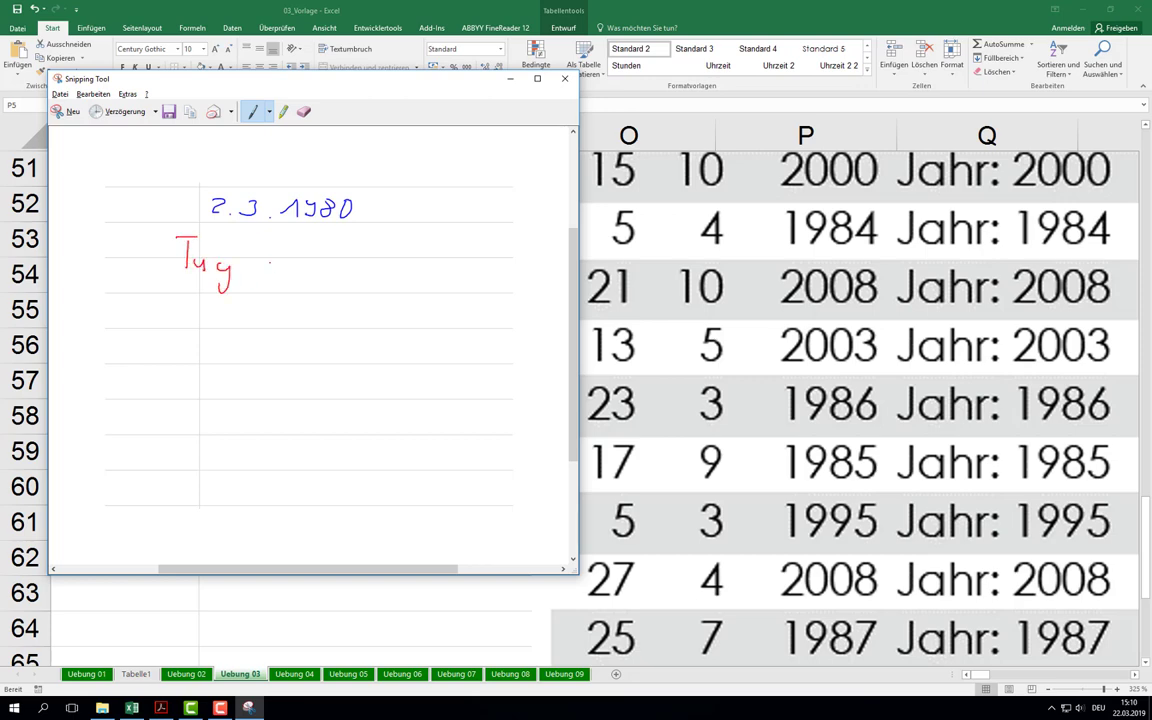
mouse_move(267, 281)
mouse_down()
mouse_move(272, 259)
mouse_move(288, 261)
mouse_move(291, 281)
mouse_move(306, 268)
mouse_move(360, 291)
mouse_move(372, 266)
mouse_up()
click(315, 271)
click(327, 282)
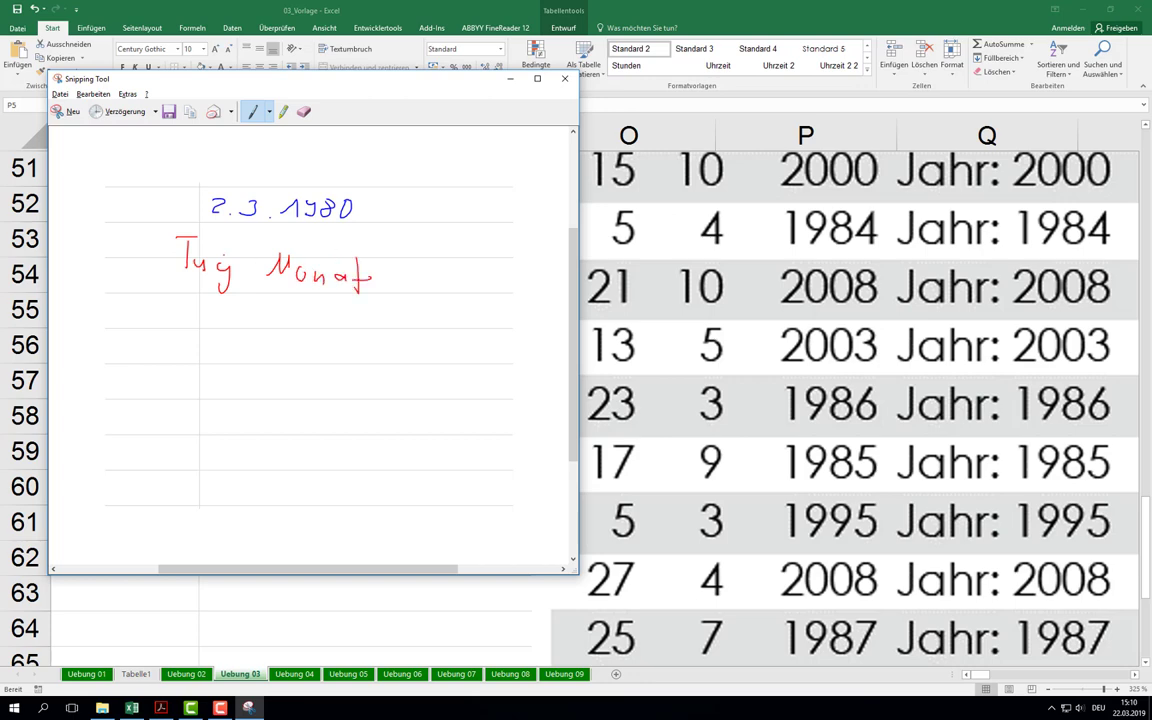
drag(250, 249, 257, 271)
mouse_move(385, 258)
mouse_down()
mouse_move(382, 285)
mouse_move(395, 263)
mouse_move(409, 296)
mouse_up()
click(410, 283)
drag(266, 258, 279, 258)
drag(432, 268, 527, 288)
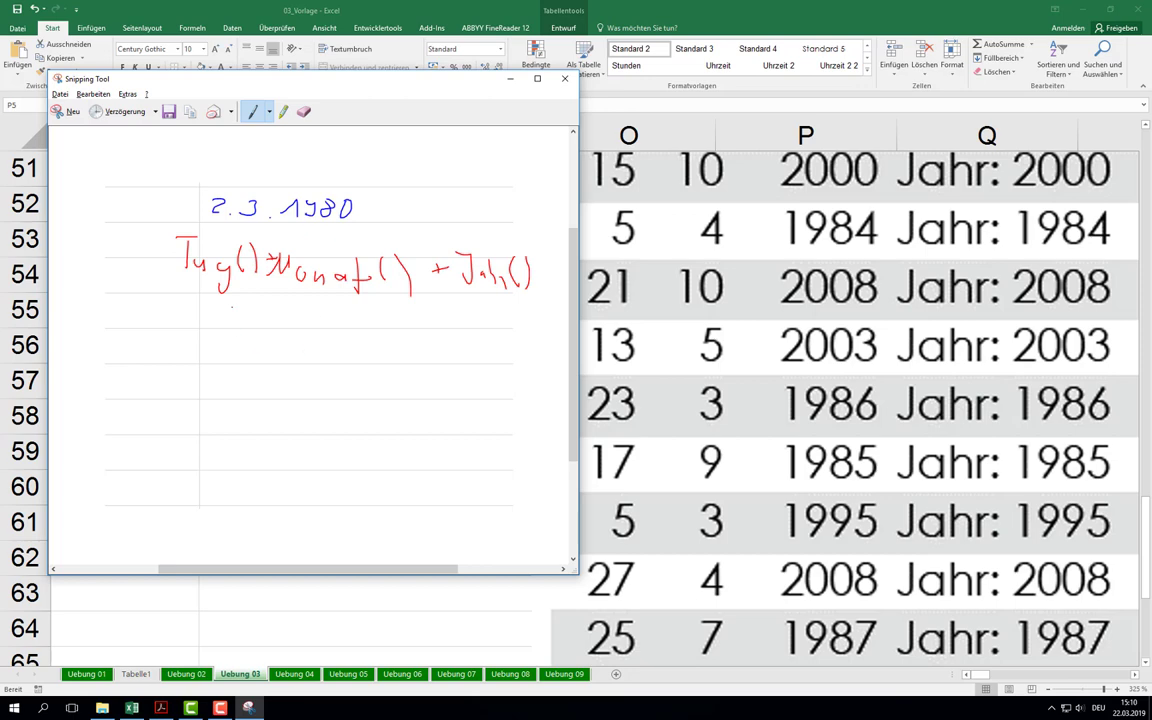
Step: With the blue pen, write the parts 2, 3 and 1980 under each function
click(268, 112)
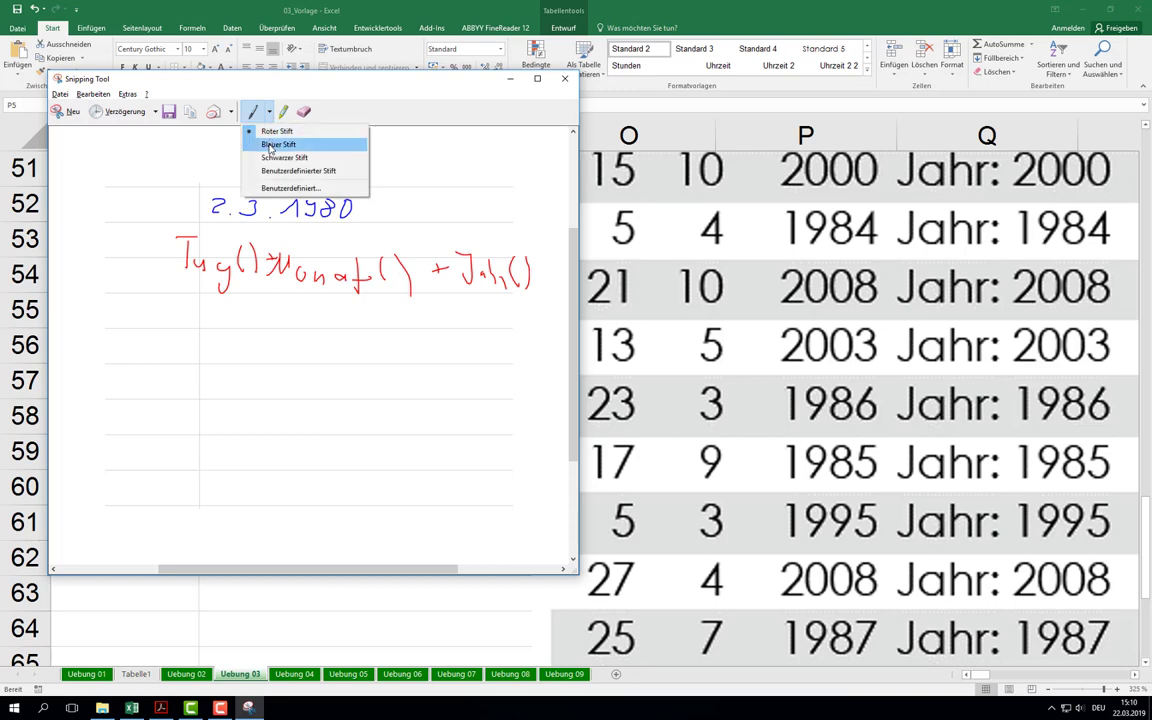
click(274, 145)
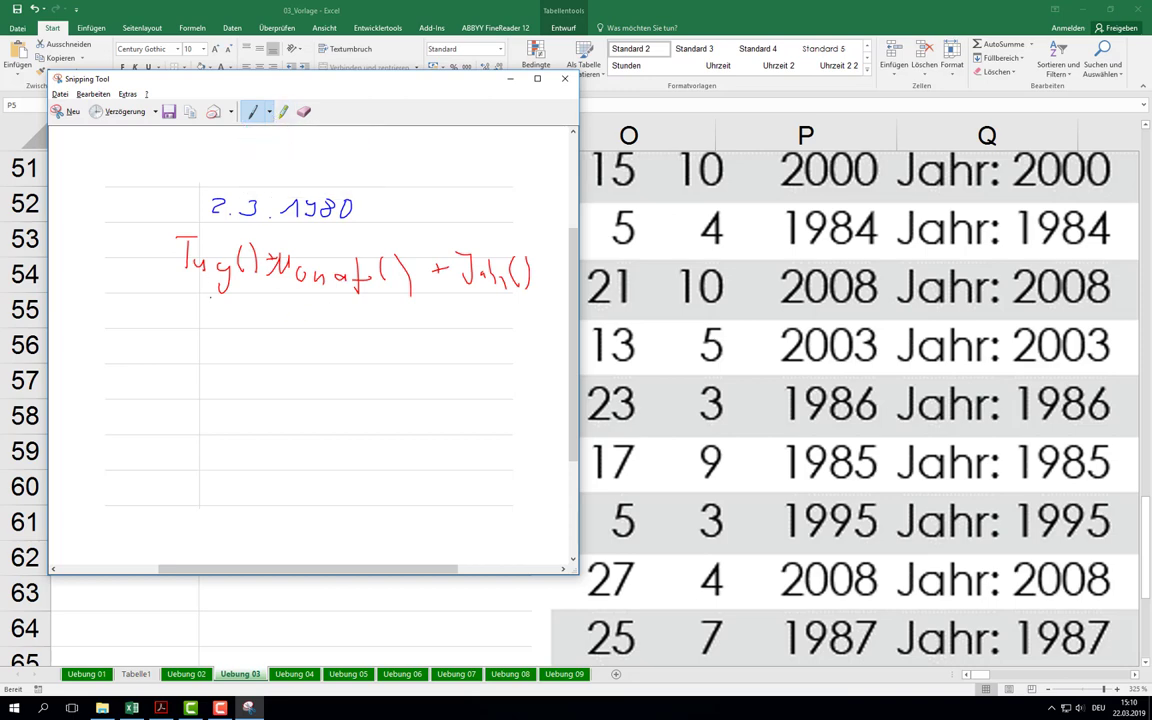
drag(193, 308, 205, 319)
drag(302, 307, 303, 321)
drag(463, 312, 511, 320)
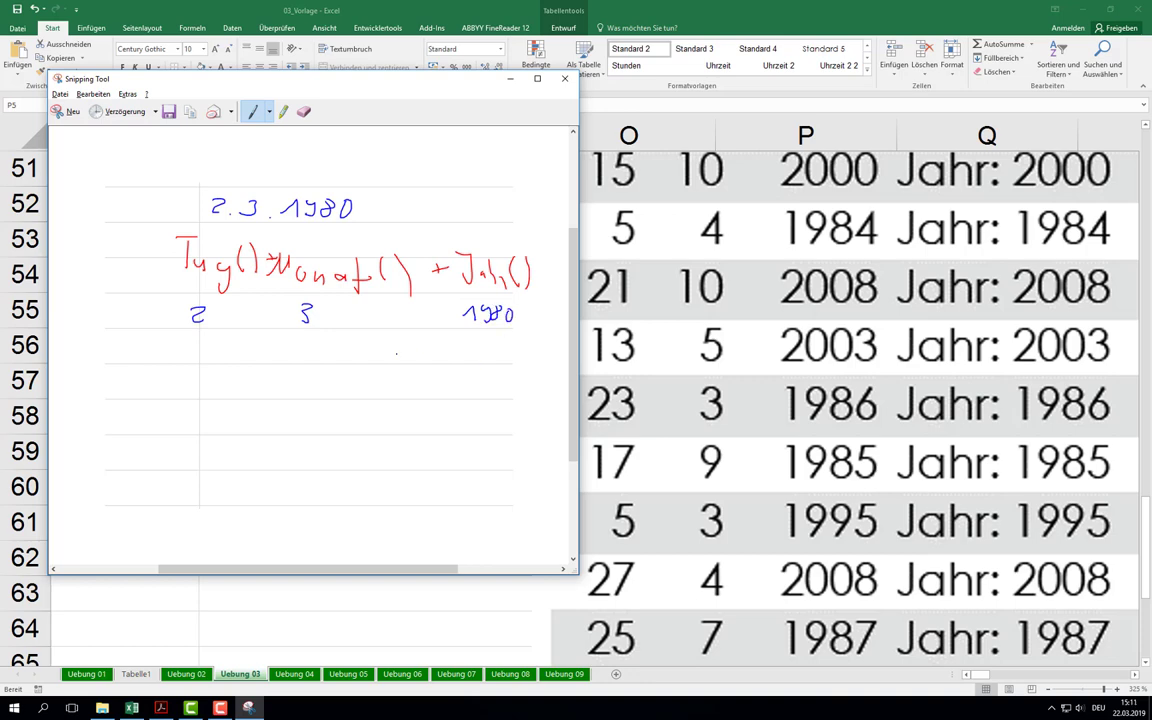
Step: Write '- 1' after the month 3 in black and Datum(J,M,T) beneath it in red
click(268, 111)
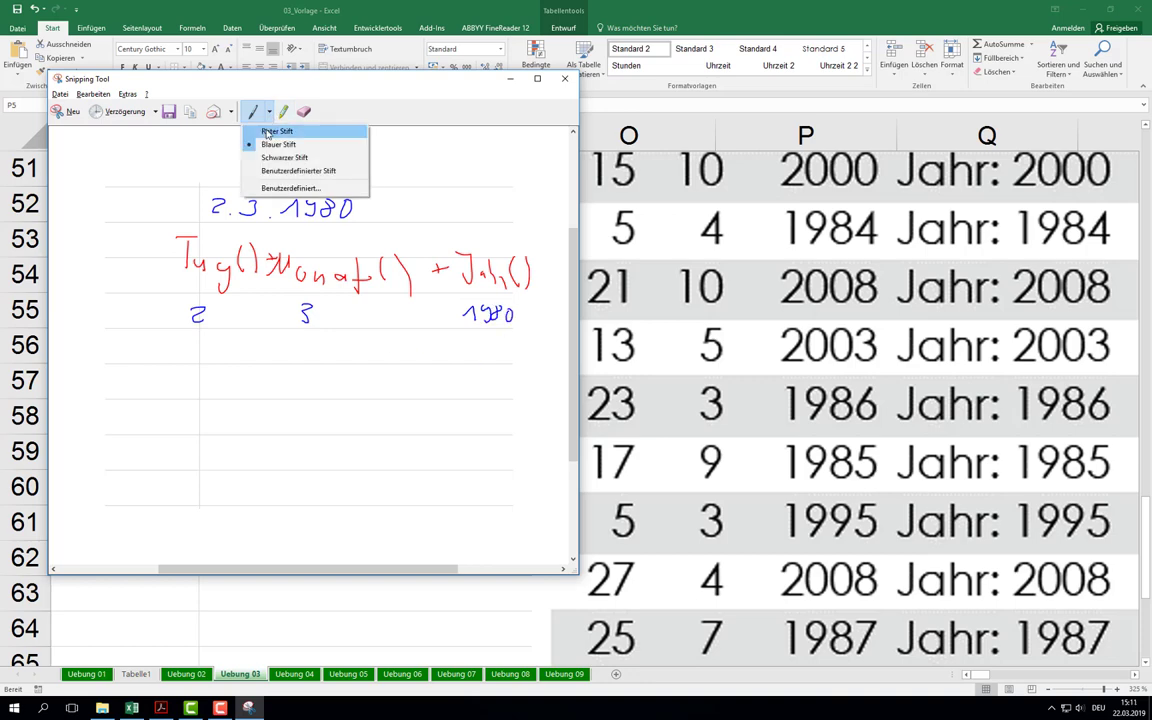
click(290, 157)
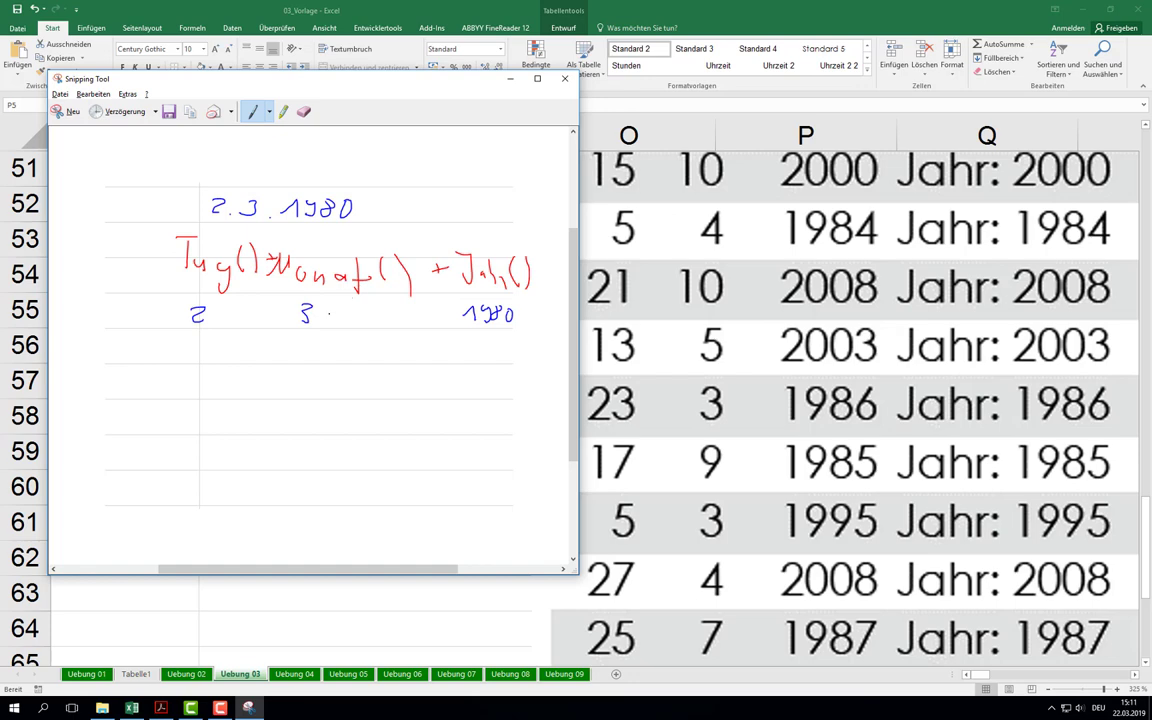
drag(328, 314, 366, 323)
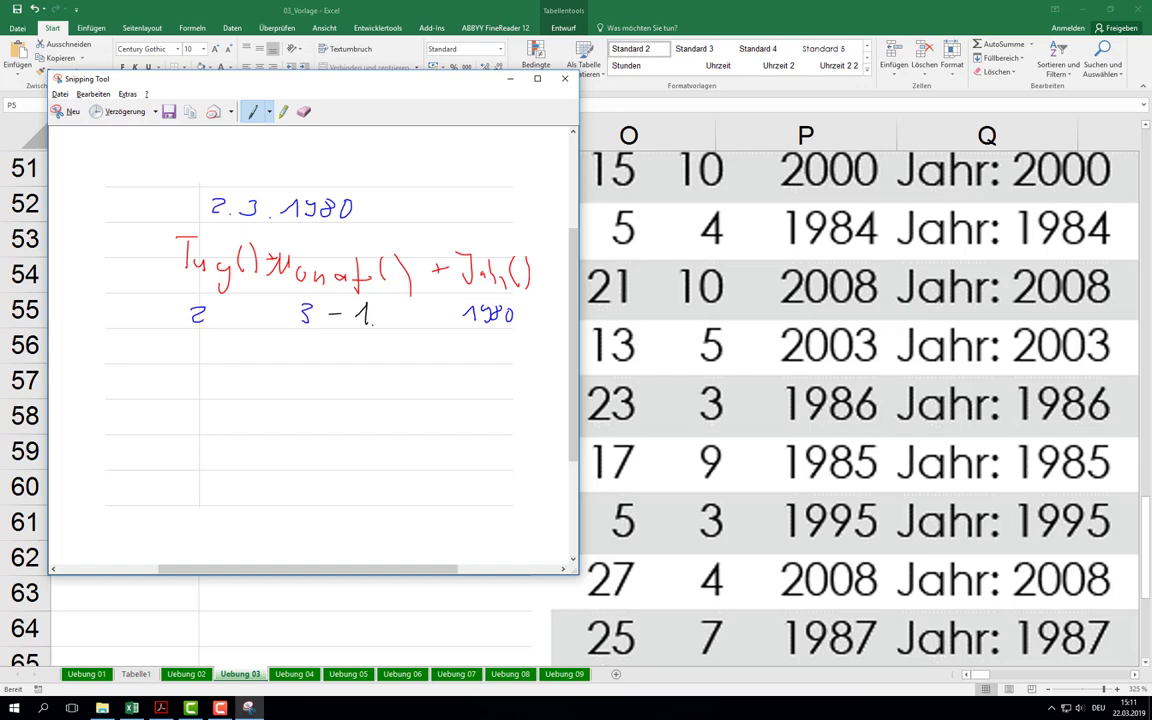
click(270, 113)
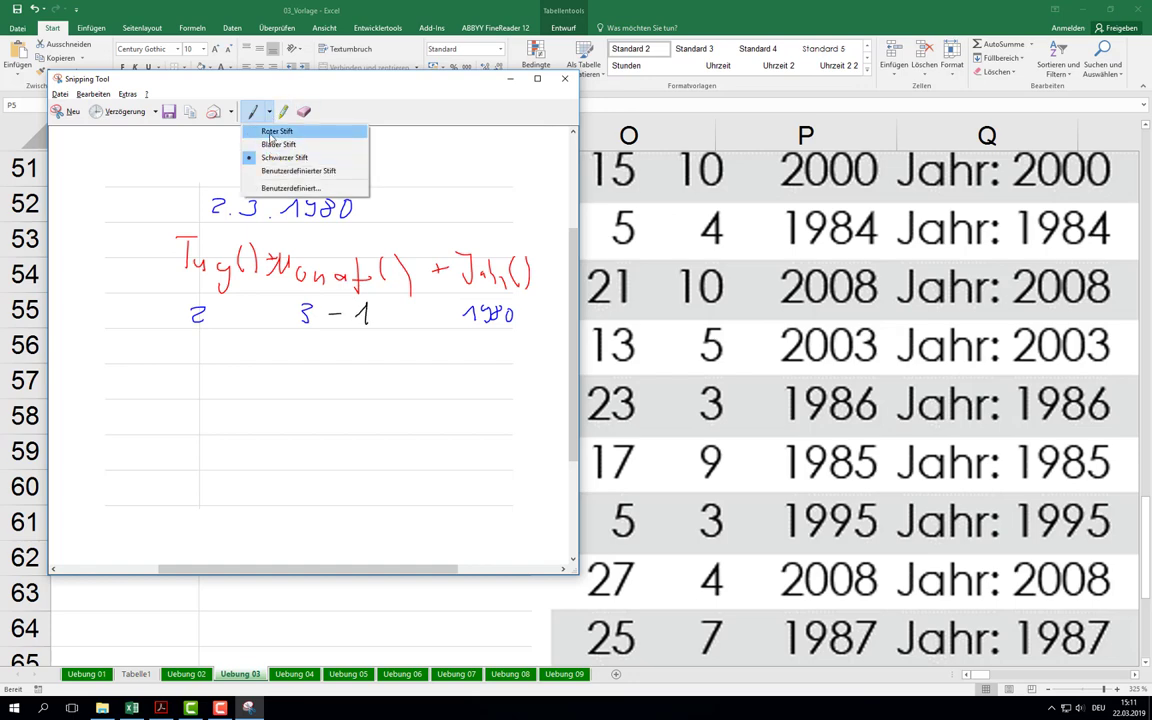
click(270, 133)
mouse_move(203, 366)
mouse_down()
mouse_move(204, 402)
mouse_move(273, 399)
mouse_up()
mouse_move(291, 358)
mouse_down()
mouse_move(292, 399)
mouse_move(300, 384)
mouse_move(446, 404)
mouse_move(466, 379)
mouse_move(466, 413)
mouse_up()
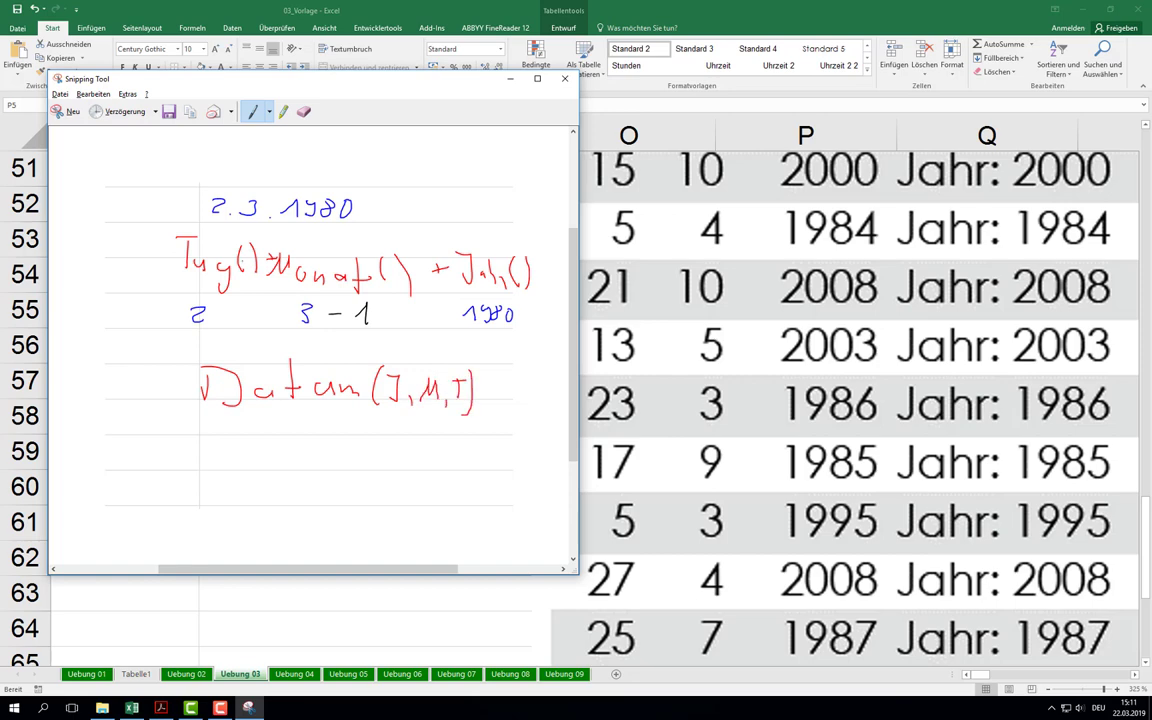
Step: Link 3 - 1 to Datum(J,M,T) with a black line, erasing a misdrawn curve, and return to Excel
click(269, 112)
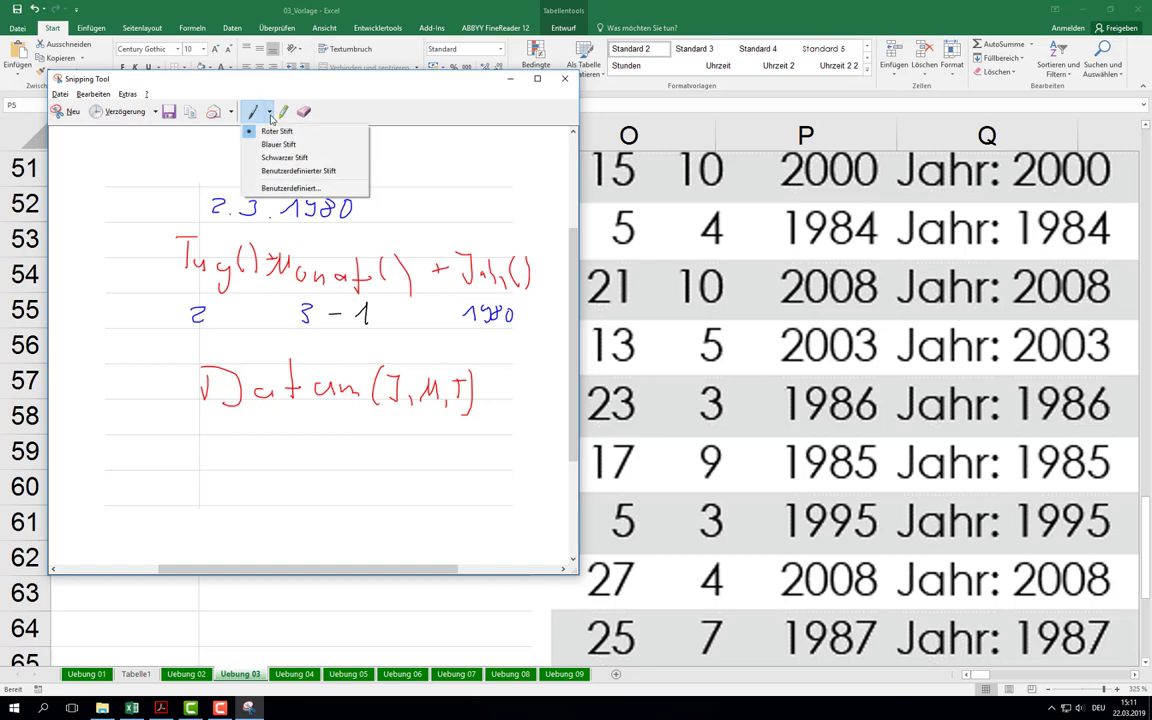
click(272, 157)
mouse_move(216, 324)
mouse_down()
mouse_move(240, 345)
mouse_move(376, 366)
mouse_up()
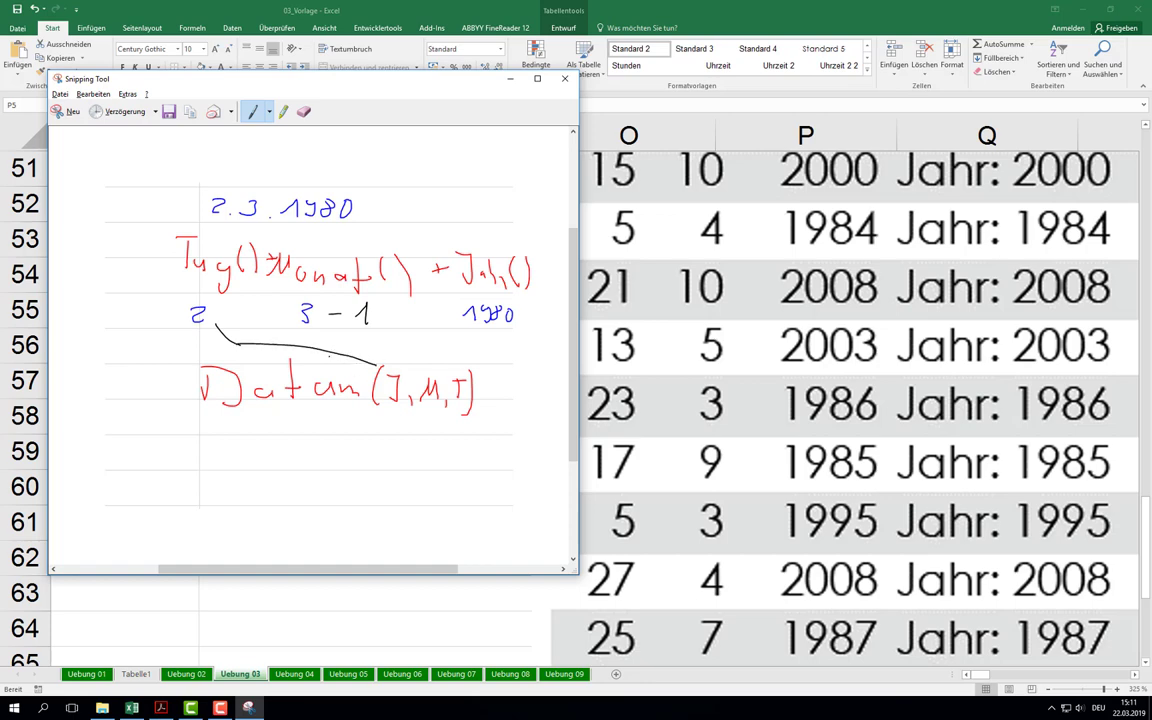
click(304, 111)
click(222, 333)
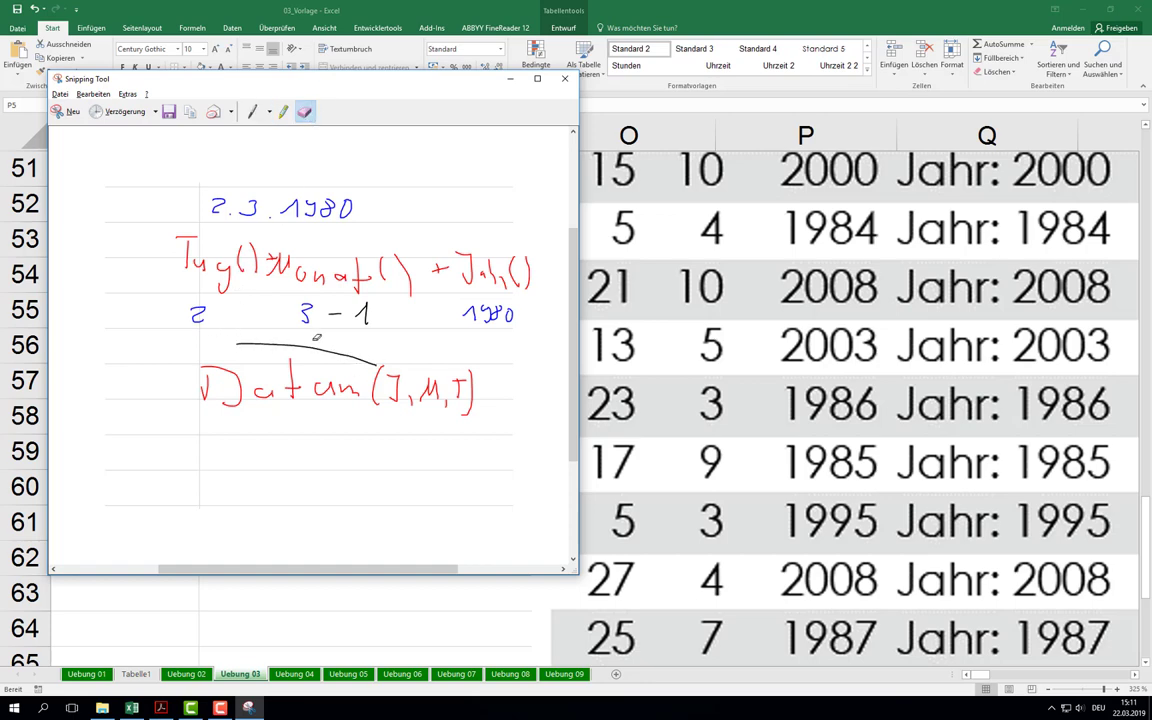
click(318, 343)
click(269, 112)
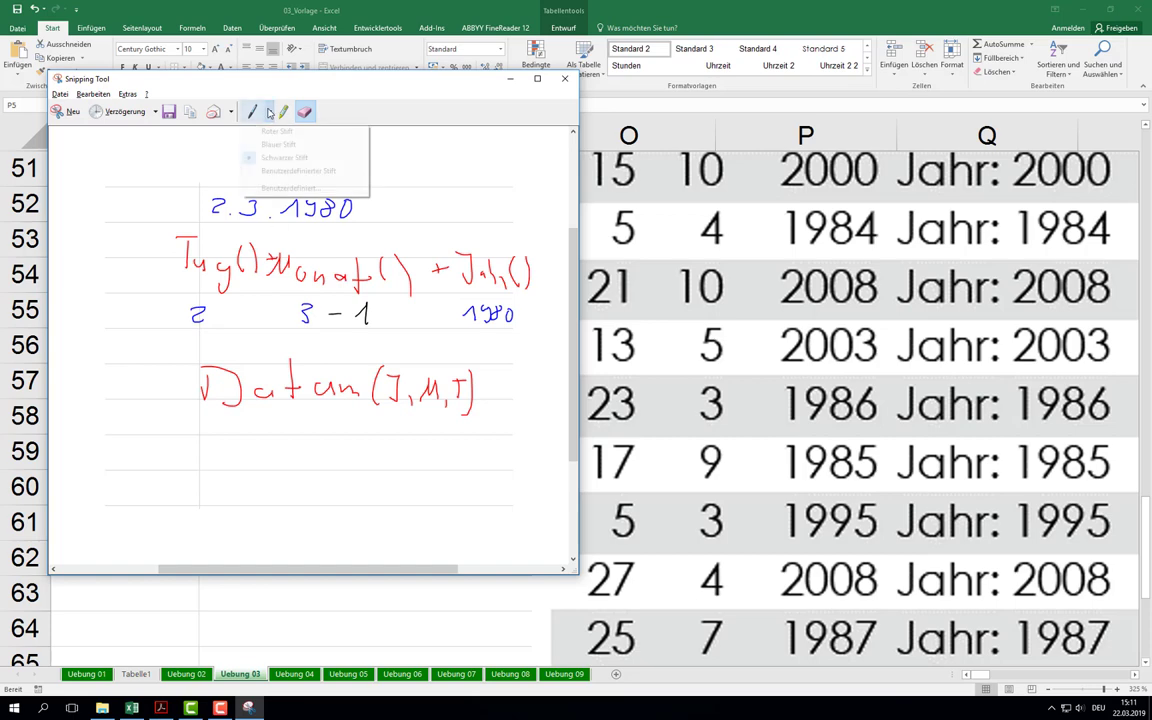
click(284, 157)
drag(231, 326, 463, 357)
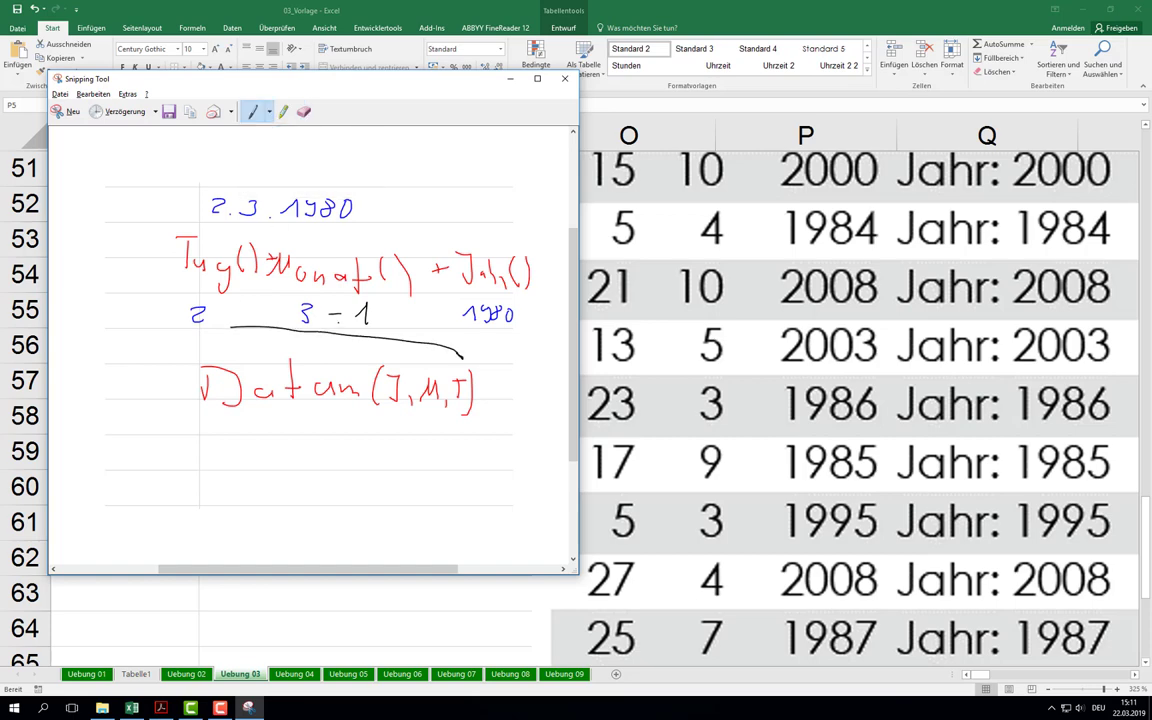
mouse_move(337, 318)
mouse_down()
mouse_move(446, 382)
mouse_move(487, 311)
mouse_up()
click(477, 70)
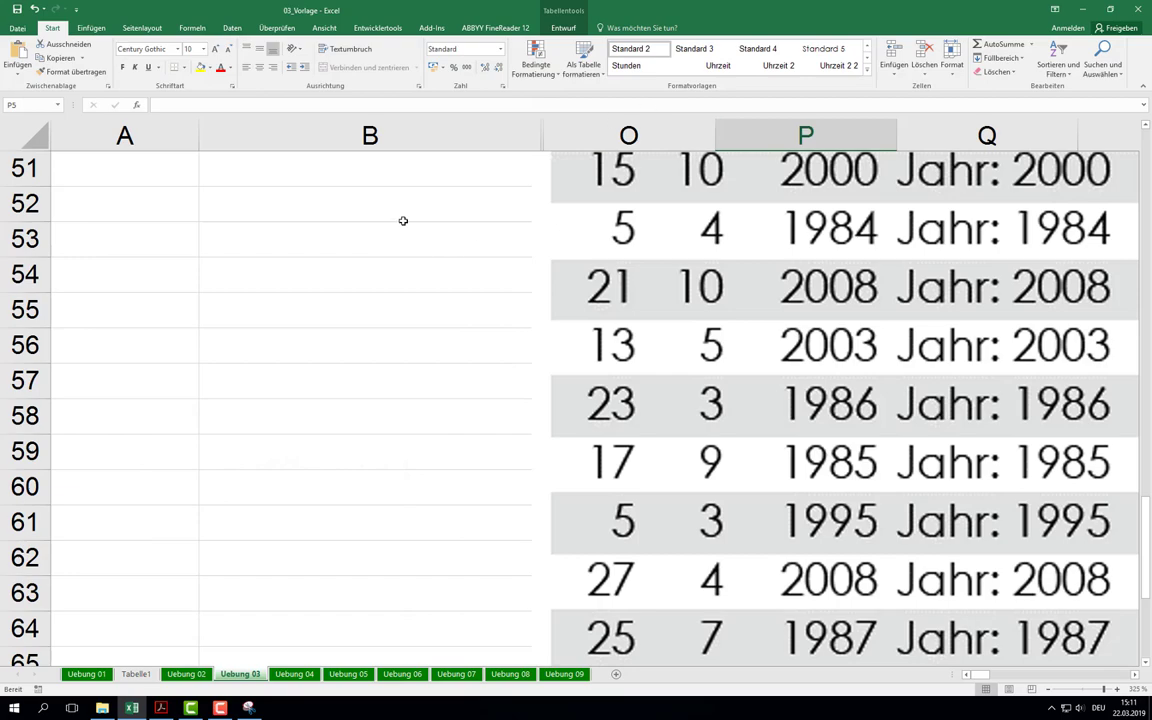
Step: Insert the DATUM function into P5 and try sample arguments 2000, 1 and 20
scroll(403, 220, up, 5)
ctrl+scroll(403, 240, down, 6)
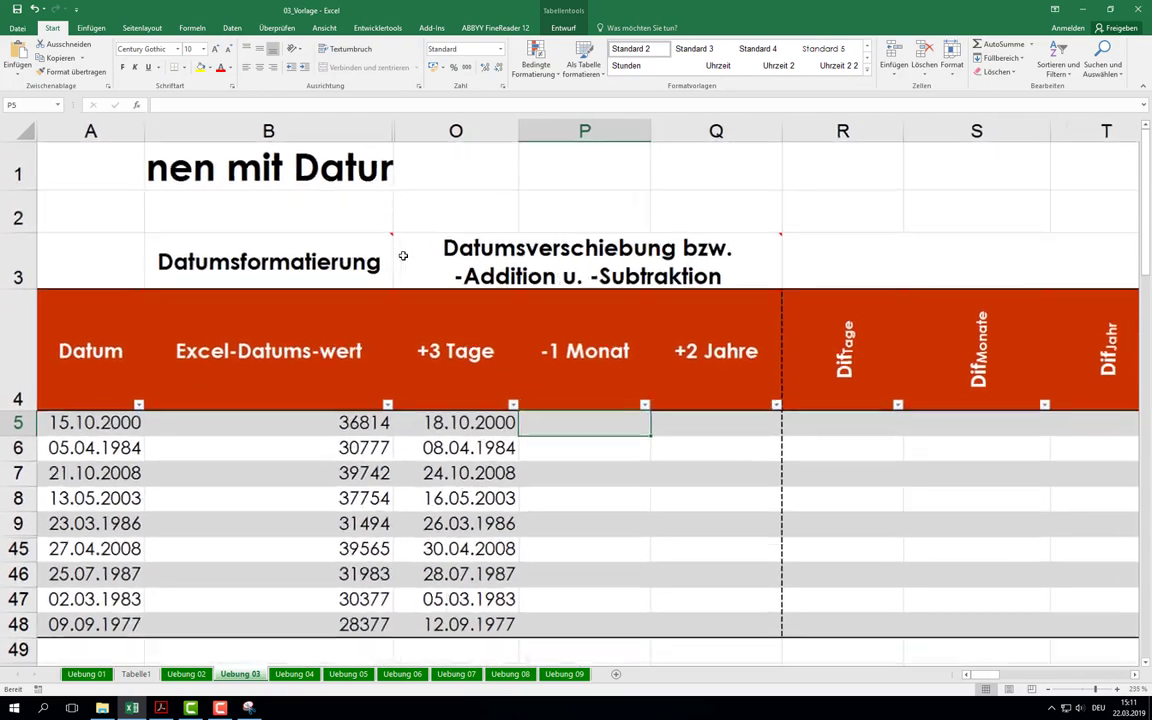
ctrl+scroll(403, 256, down, 2)
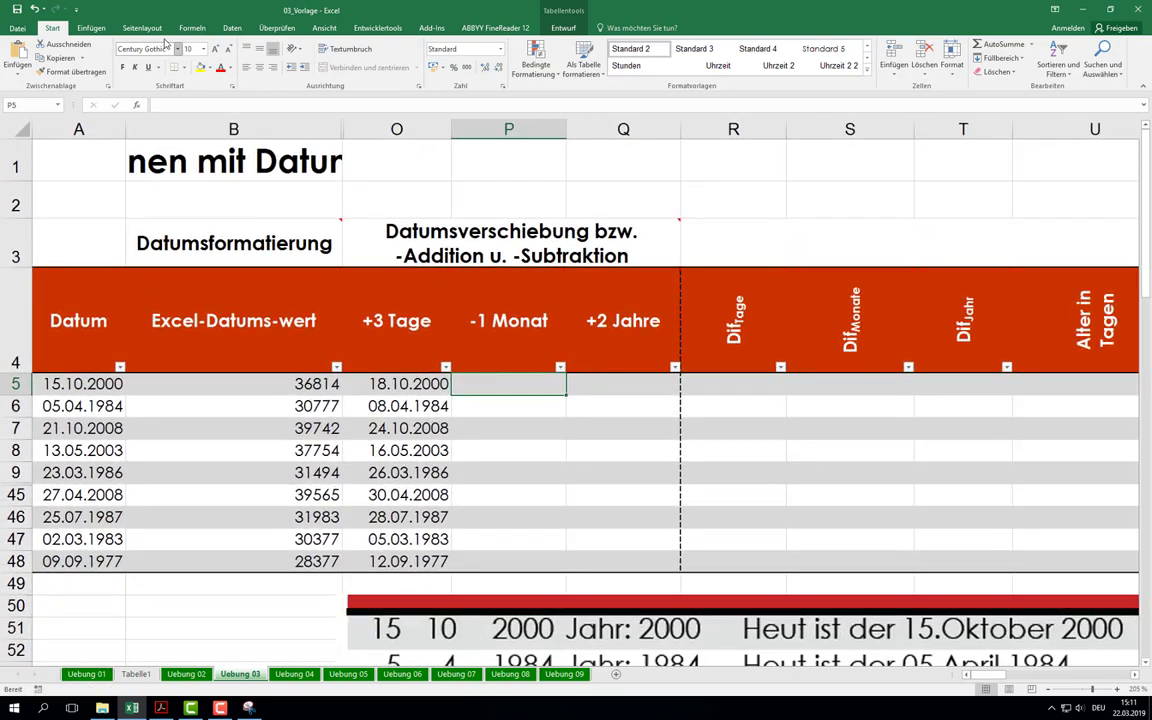
click(192, 28)
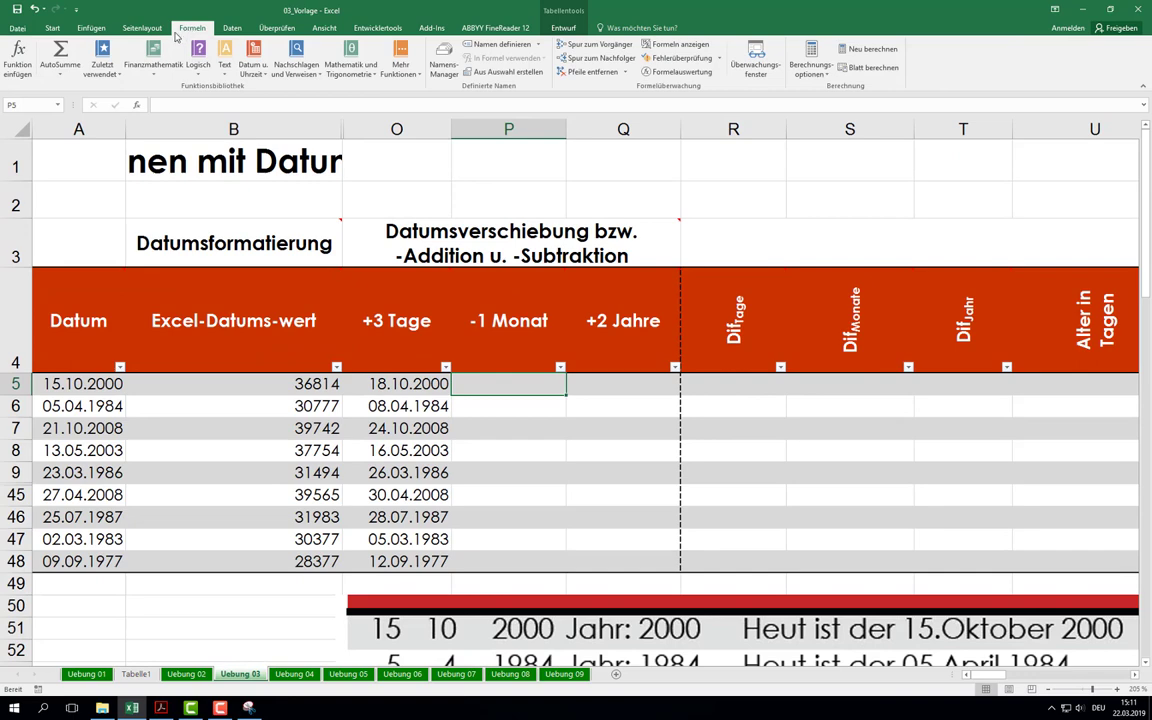
click(252, 68)
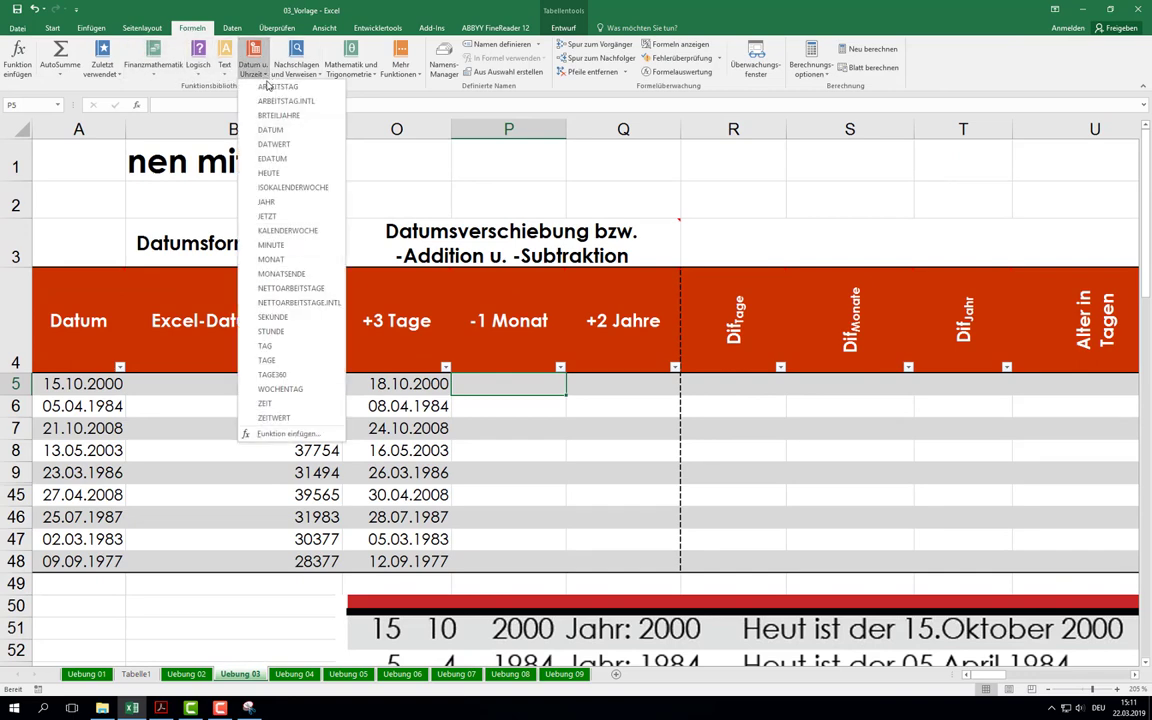
click(270, 130)
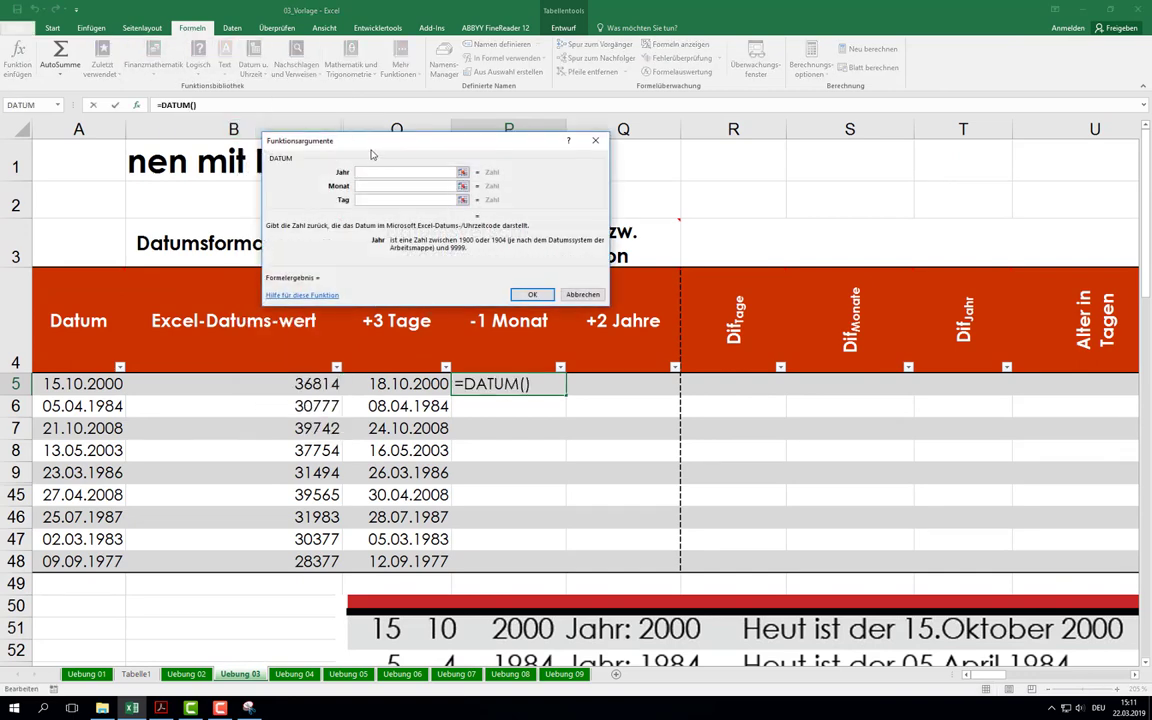
drag(371, 154, 304, 187)
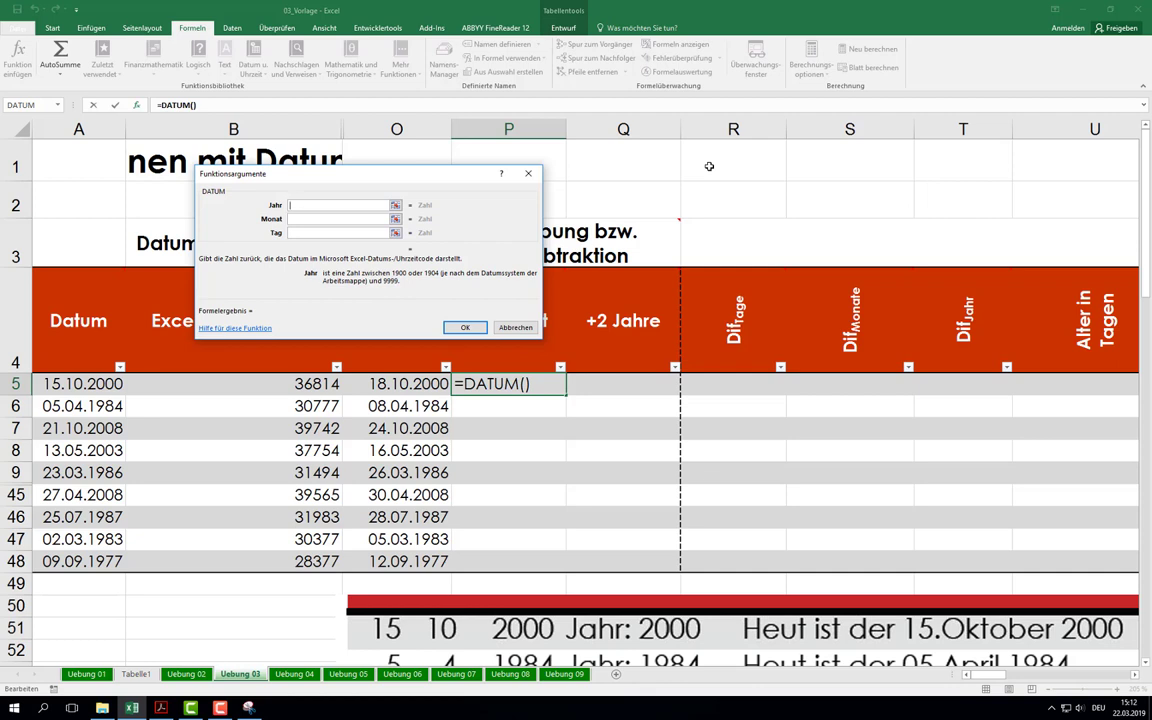
text(20)
text(00)
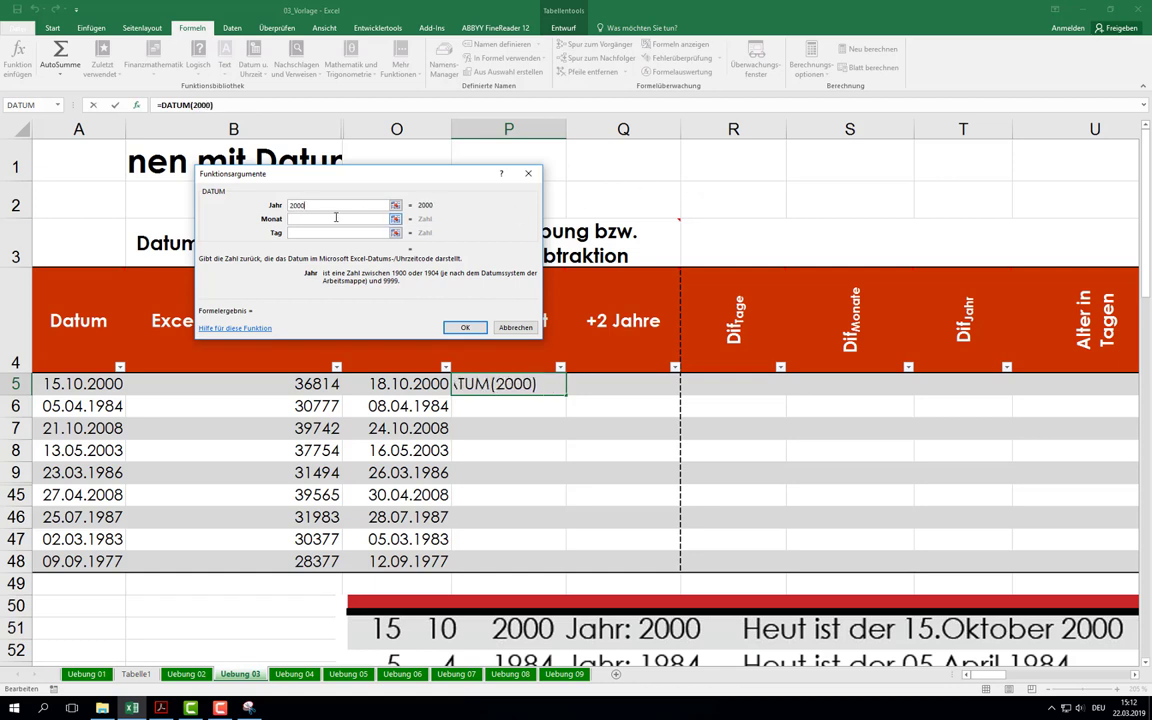
click(335, 219)
text(1)
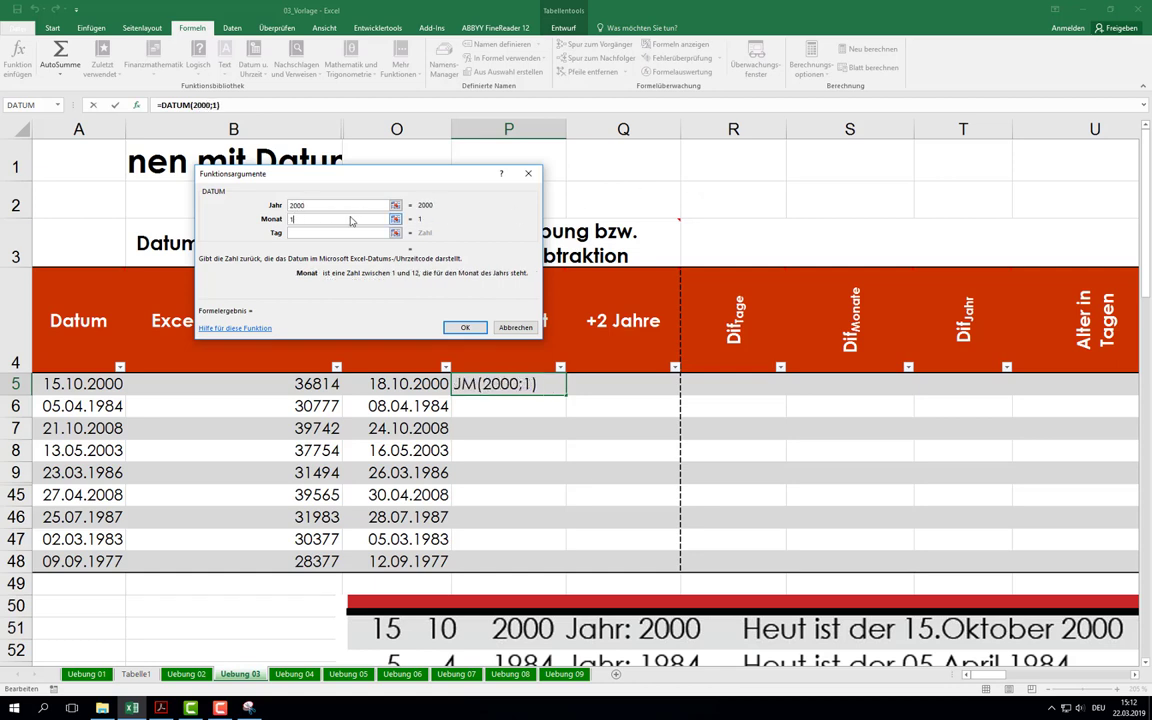
click(318, 233)
text(20)
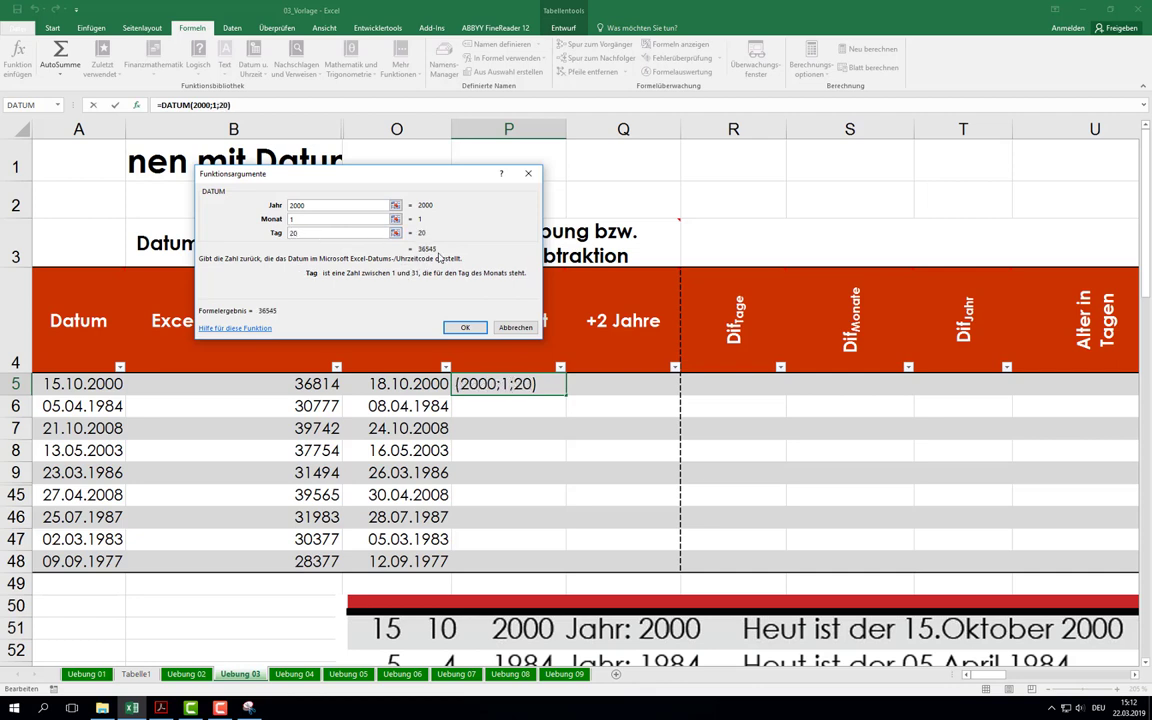
drag(314, 177, 363, 229)
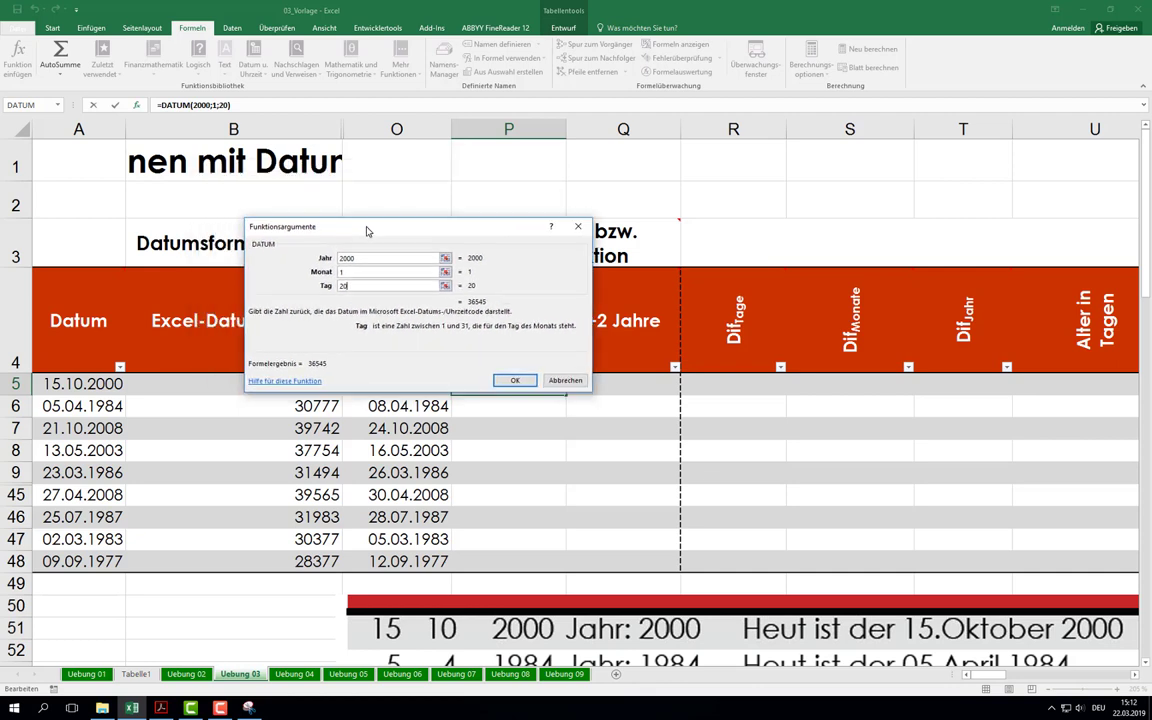
double_click(381, 258)
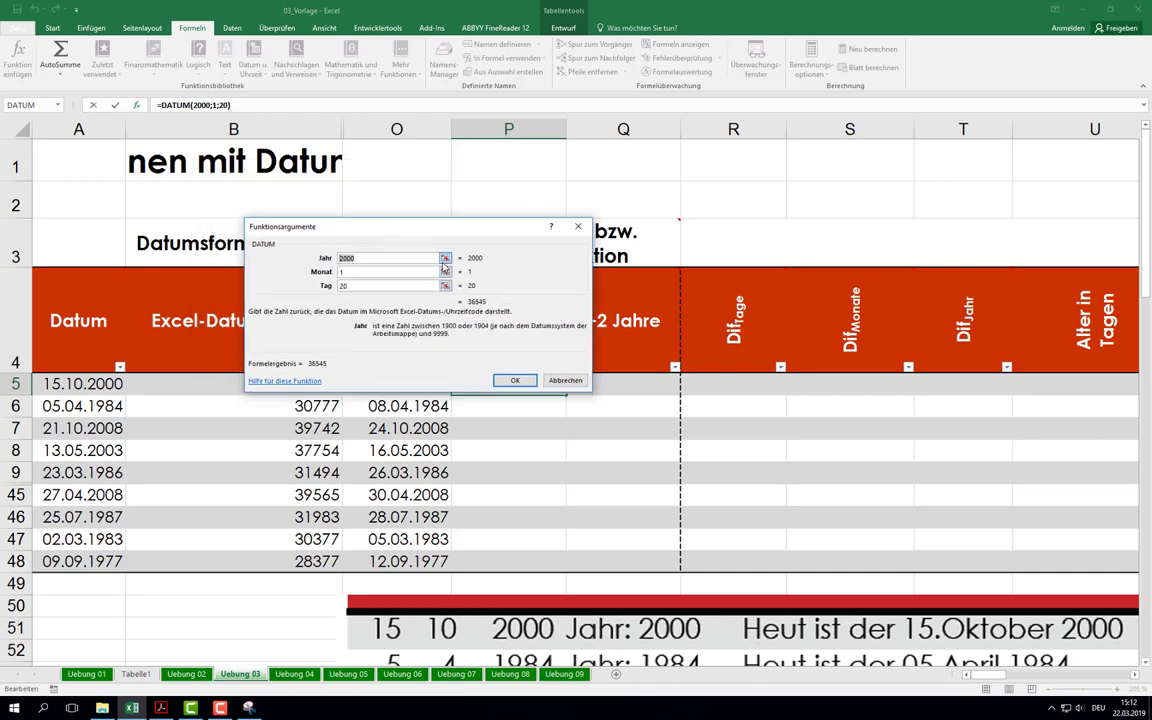
key(Delete)
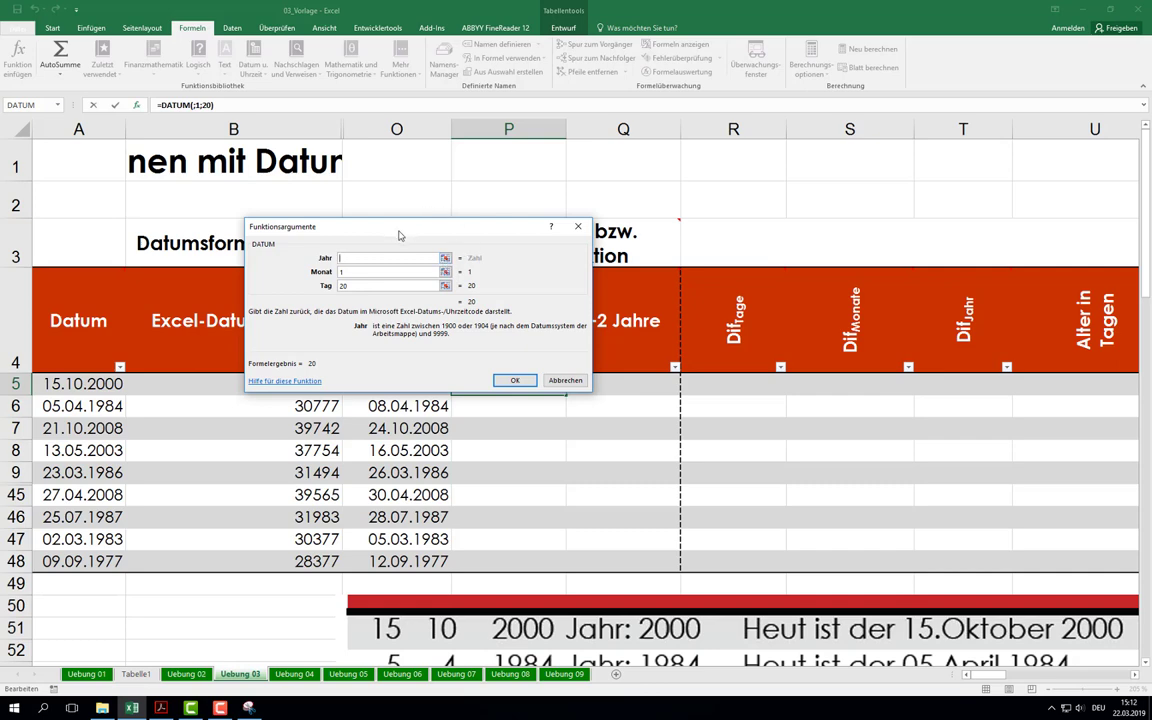
drag(395, 226, 571, 325)
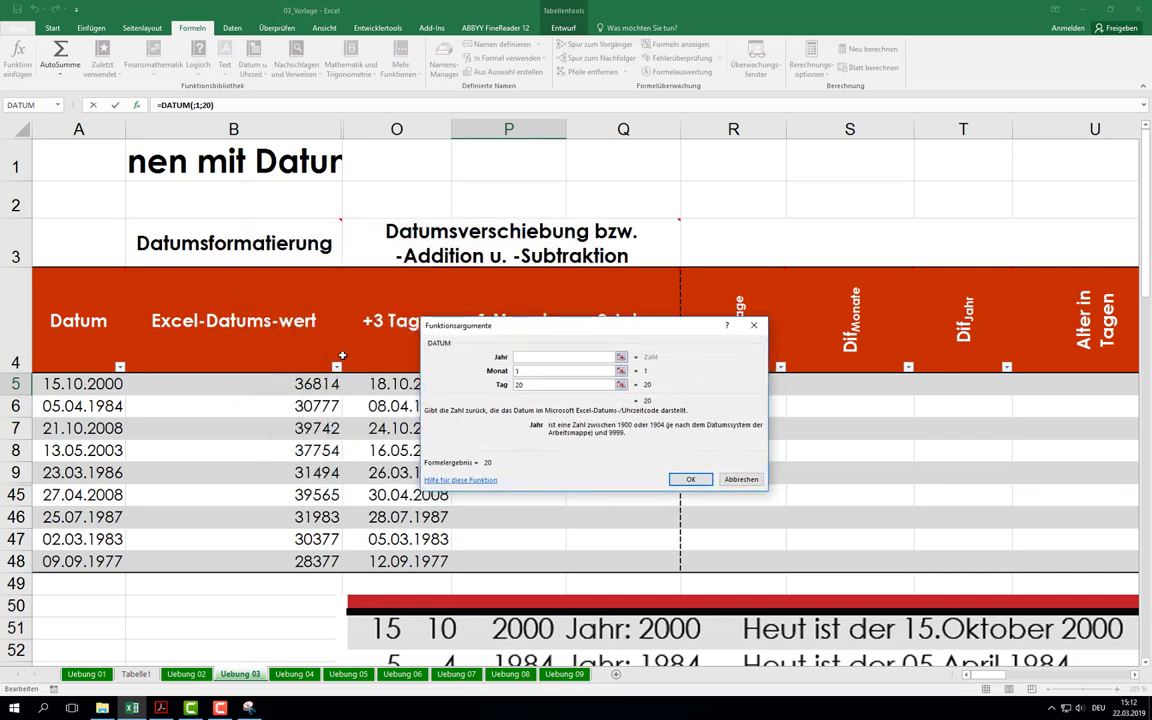
text(jahr)
text(())
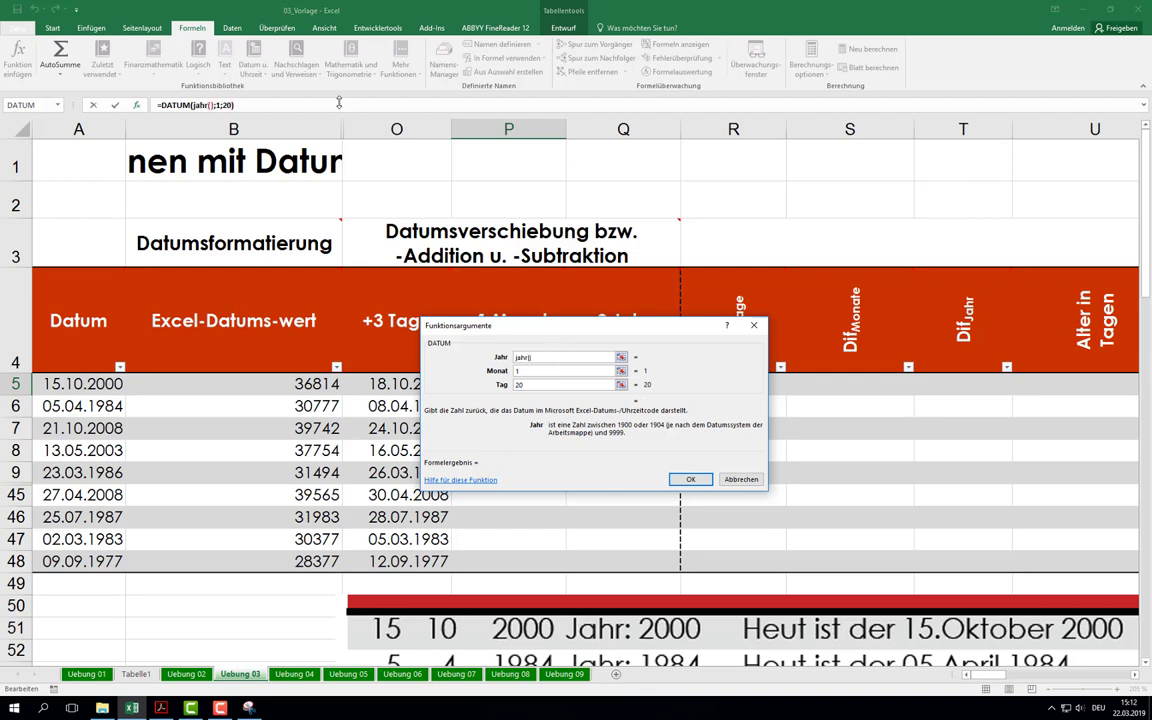
click(186, 104)
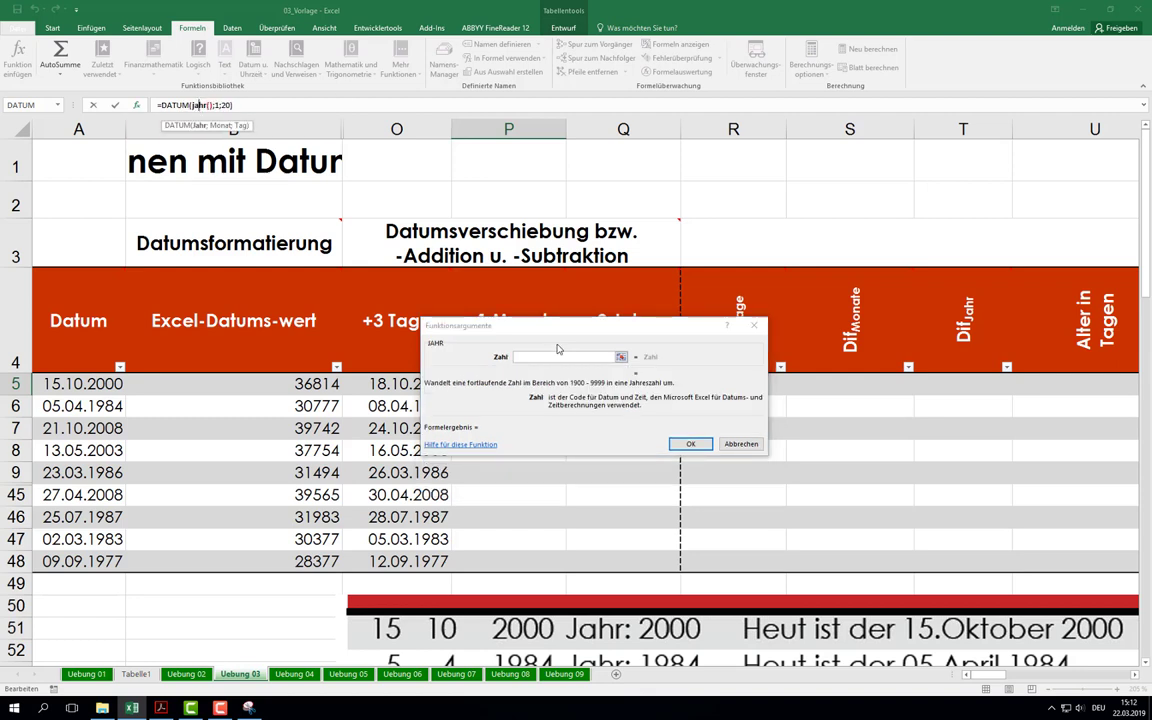
click(80, 383)
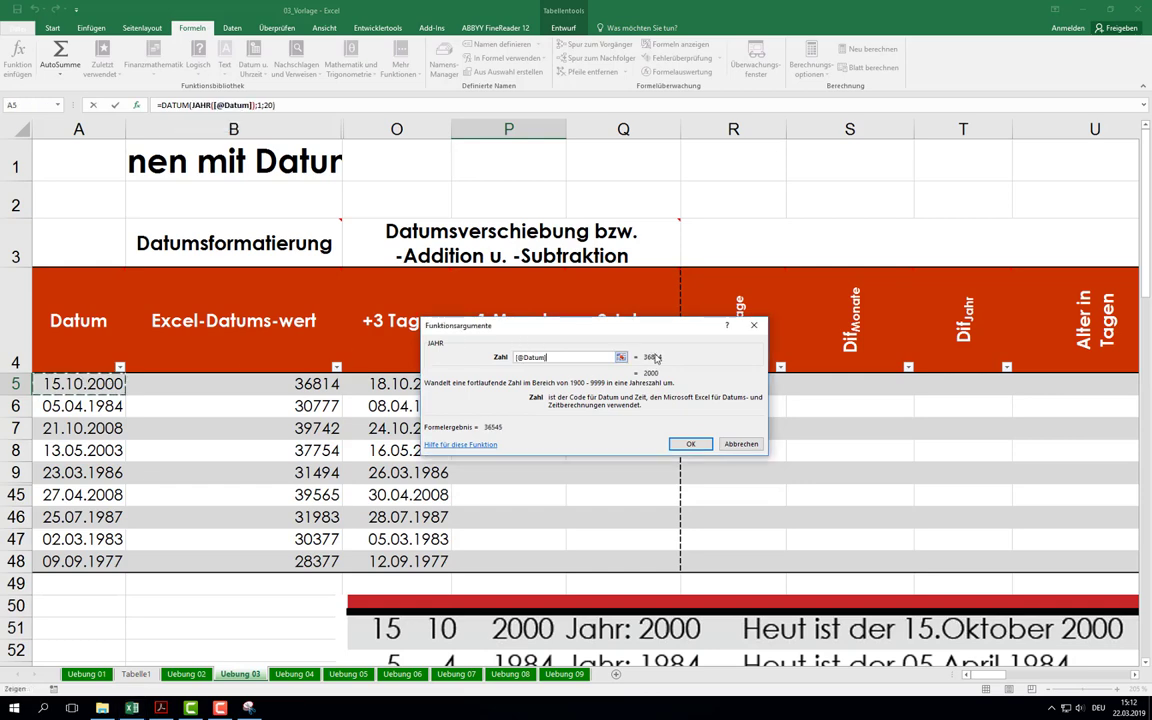
click(170, 104)
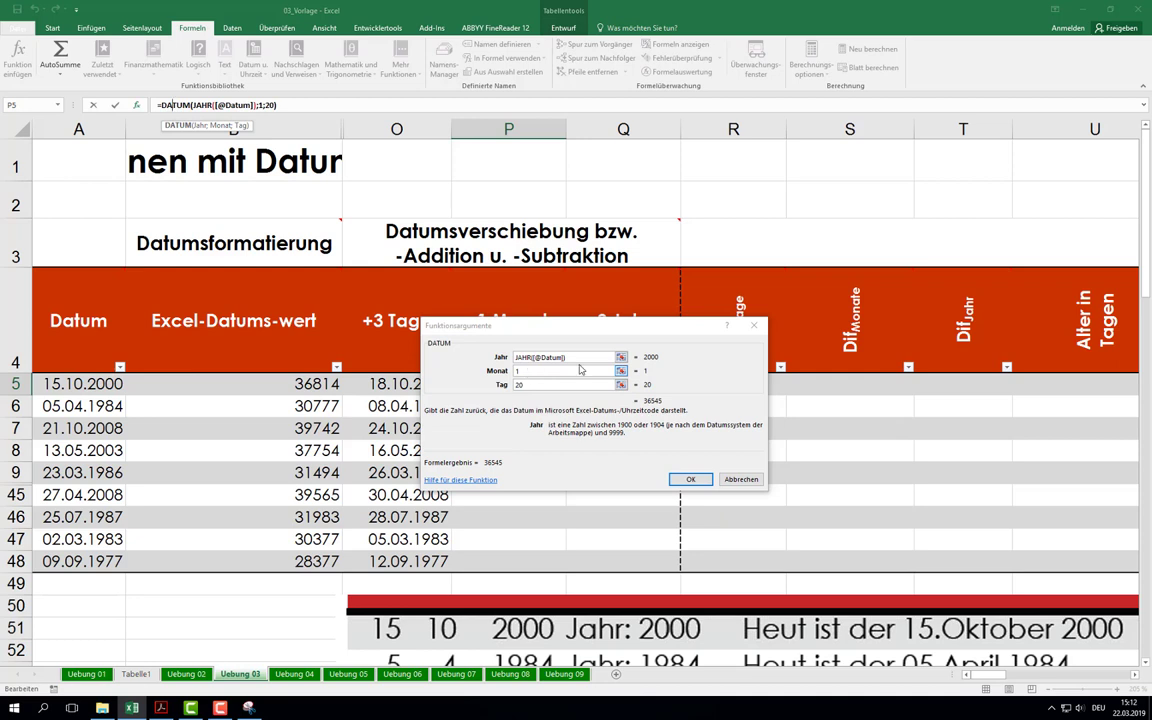
click(476, 359)
key(ctrl+c)
double_click(520, 371)
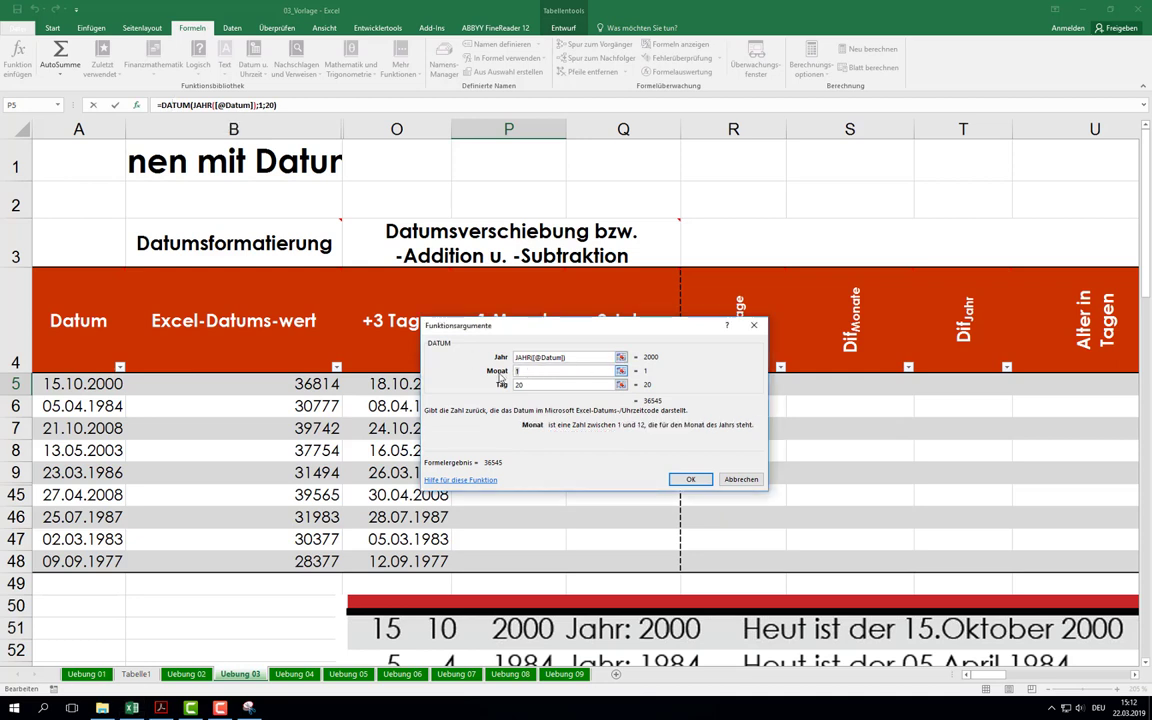
key(ctrl+v)
double_click(524, 371)
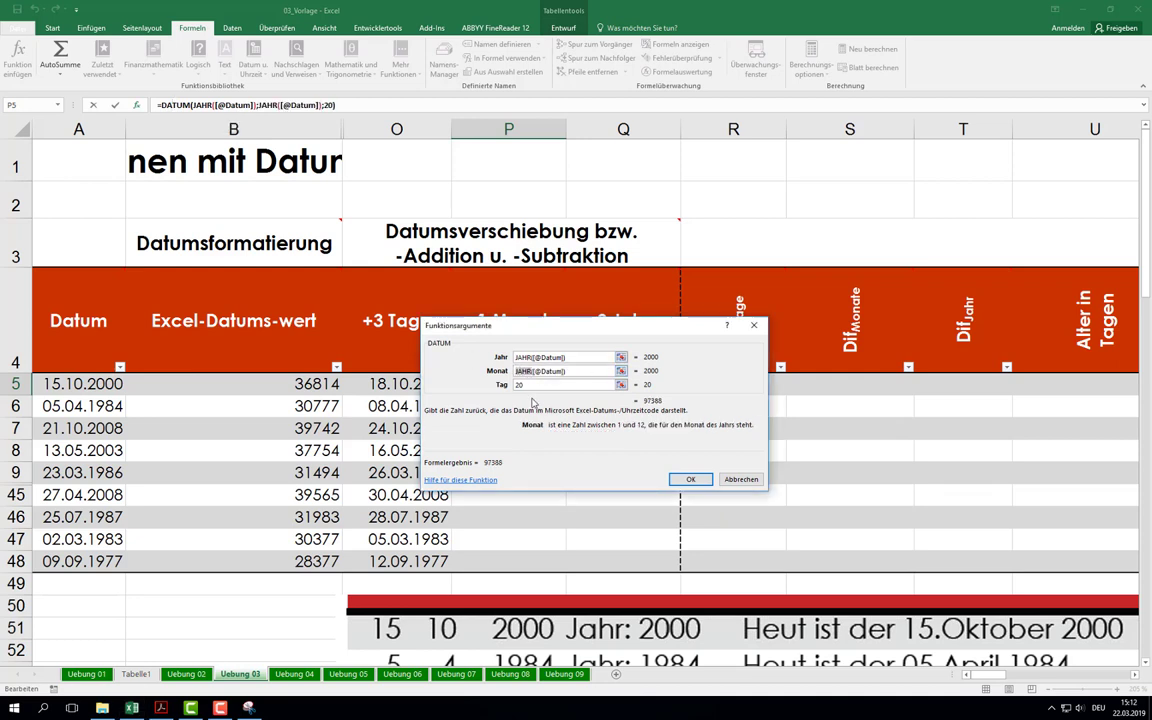
text(Monat)
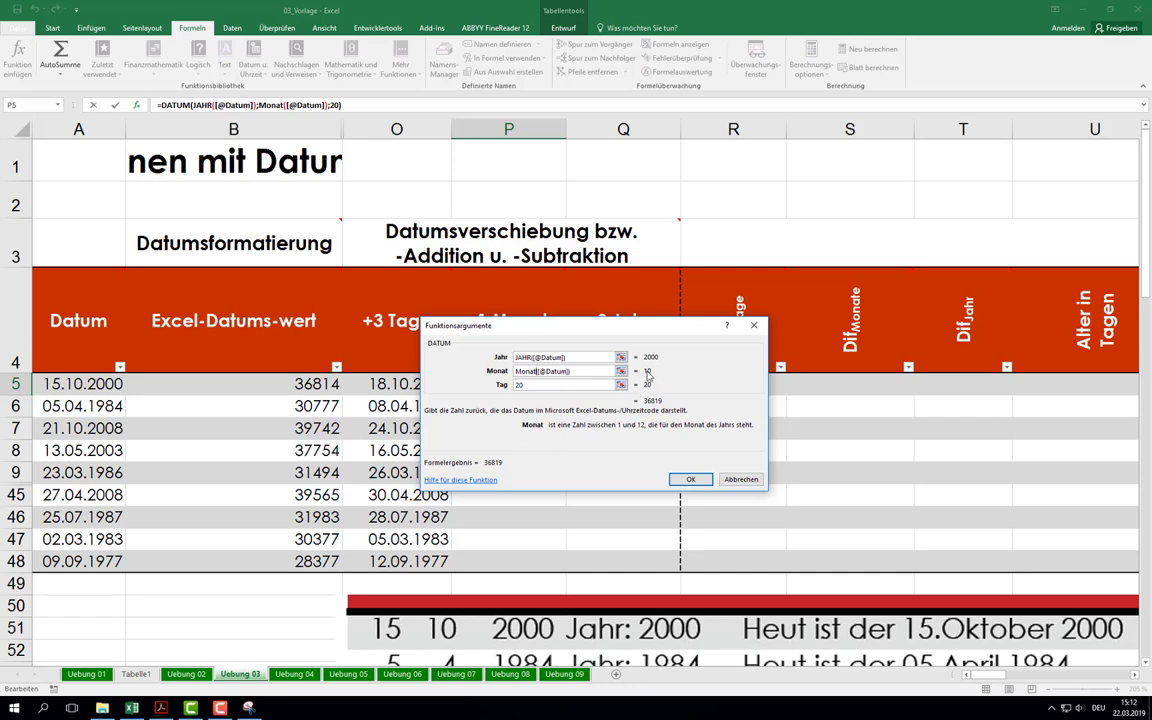
key(Tab)
key(ctrl+v)
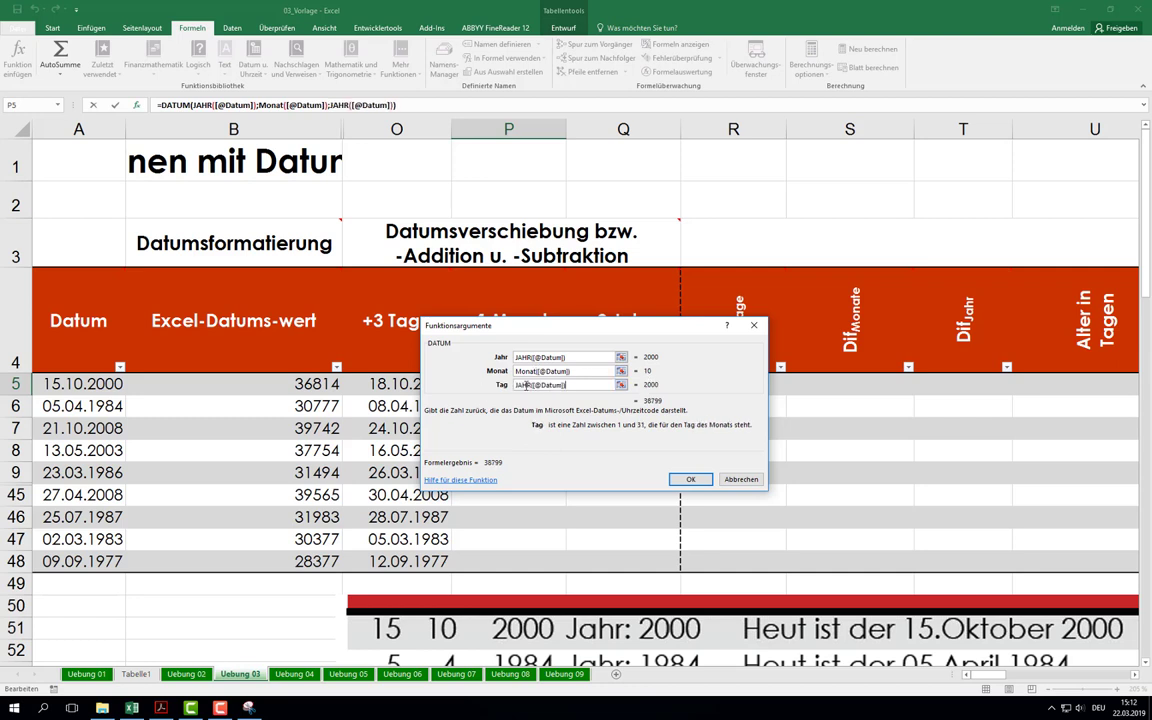
double_click(524, 385)
text(Tag)
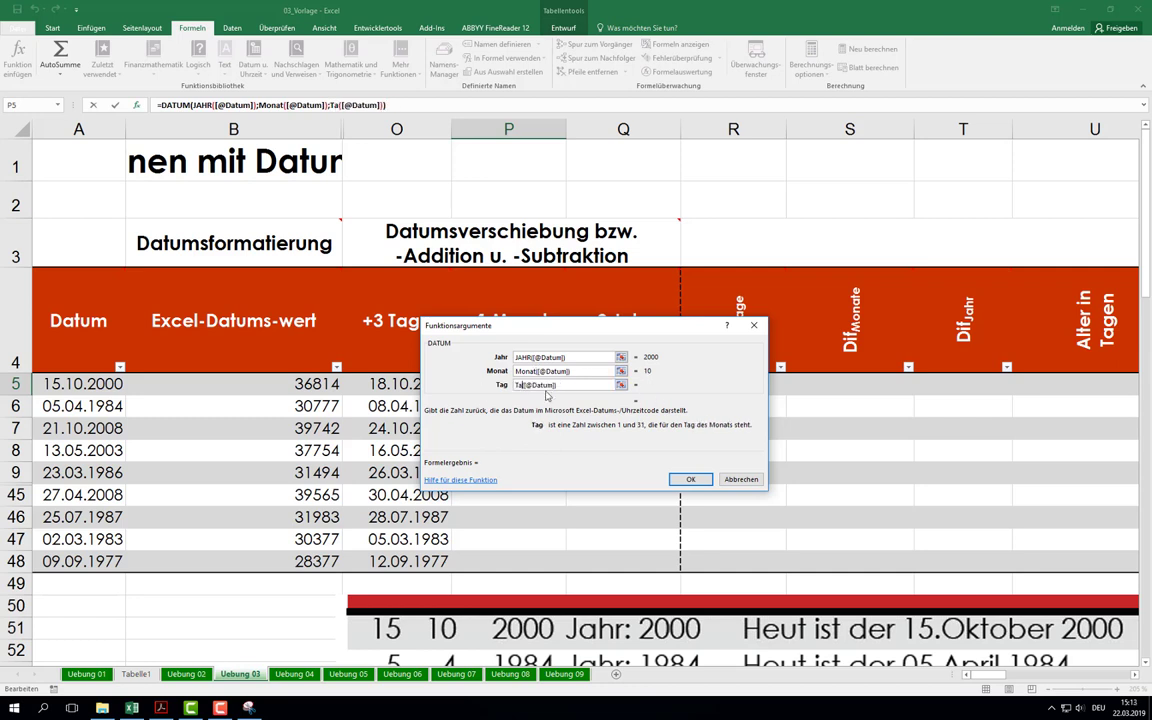
click(572, 371)
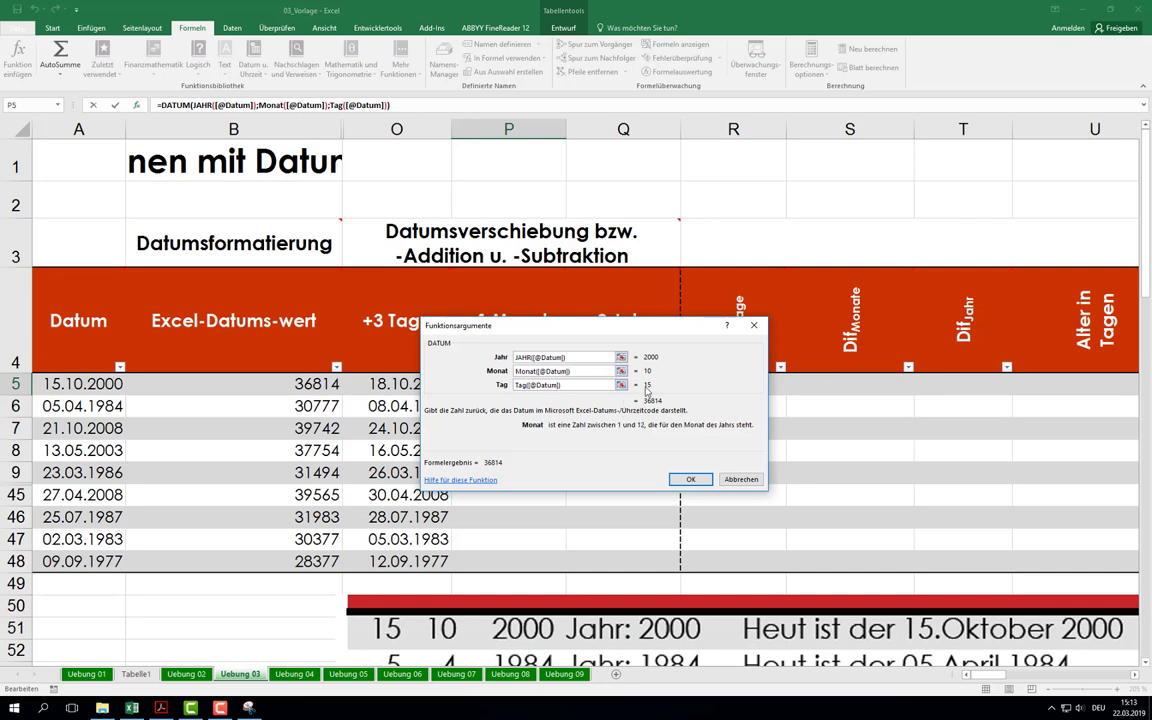
drag(540, 324, 510, 389)
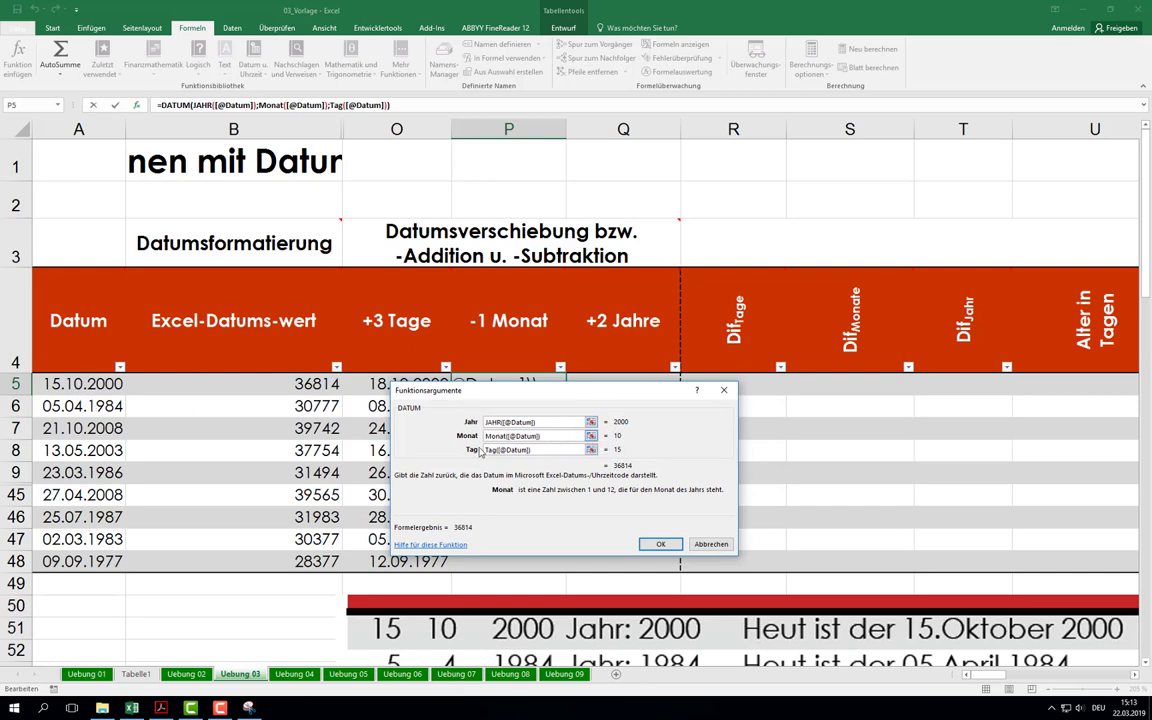
click(569, 450)
text(-1)
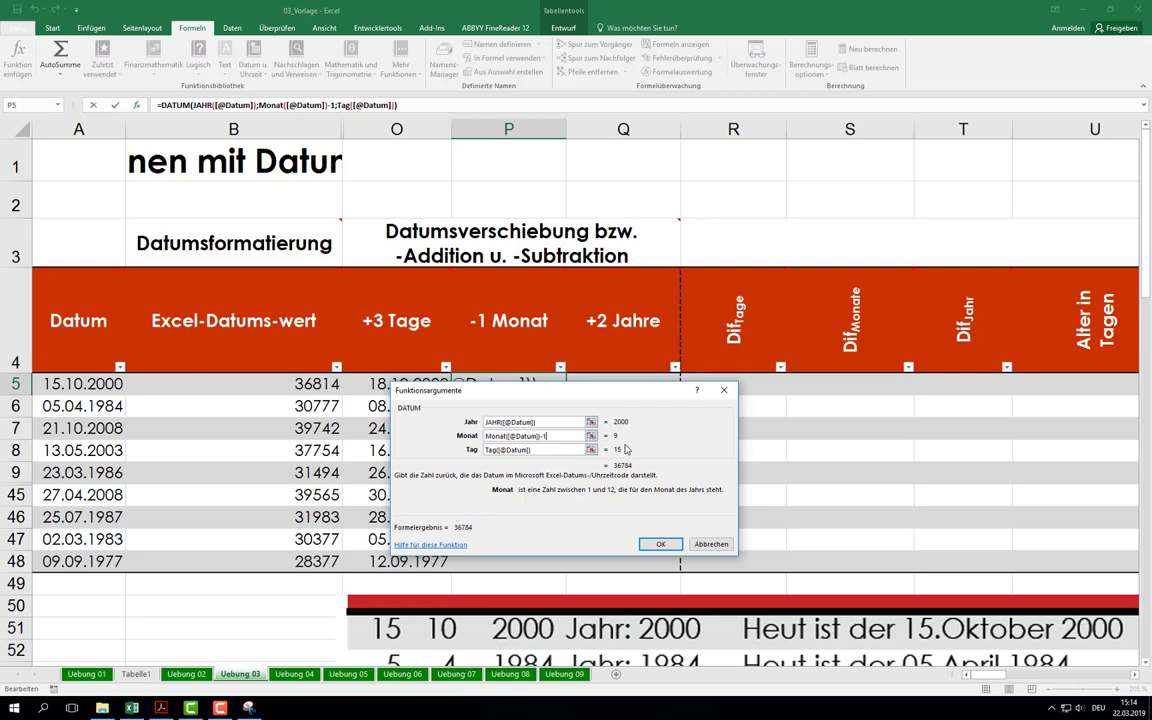
click(660, 545)
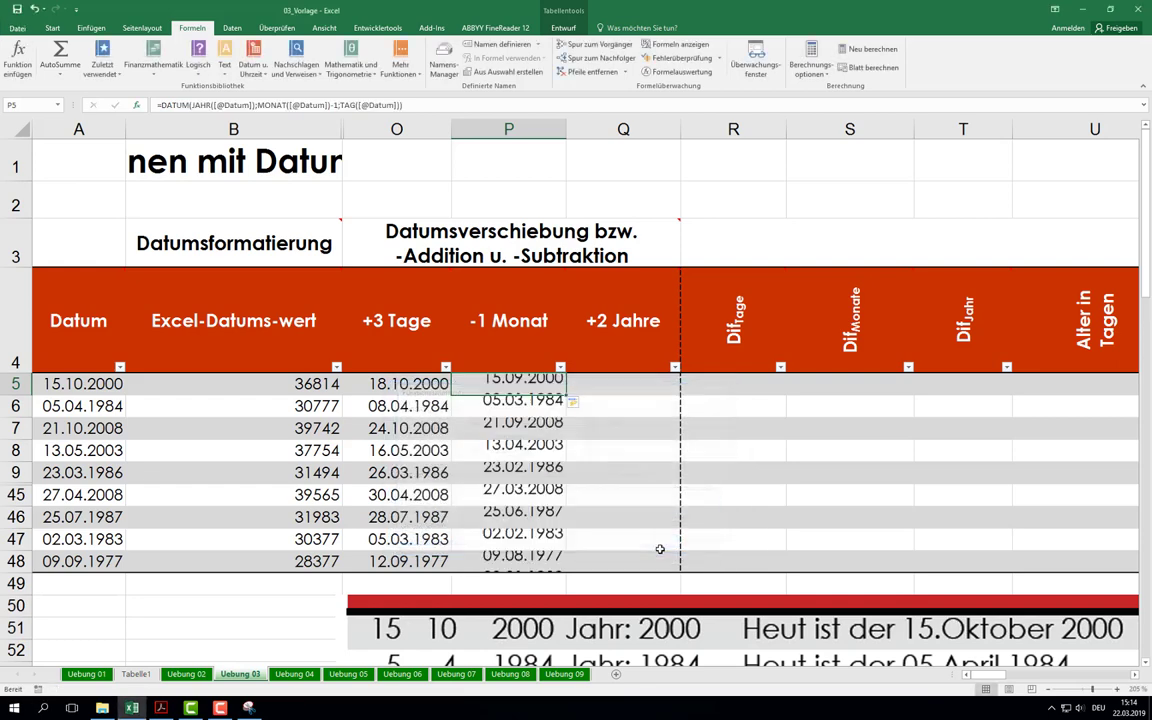
click(513, 412)
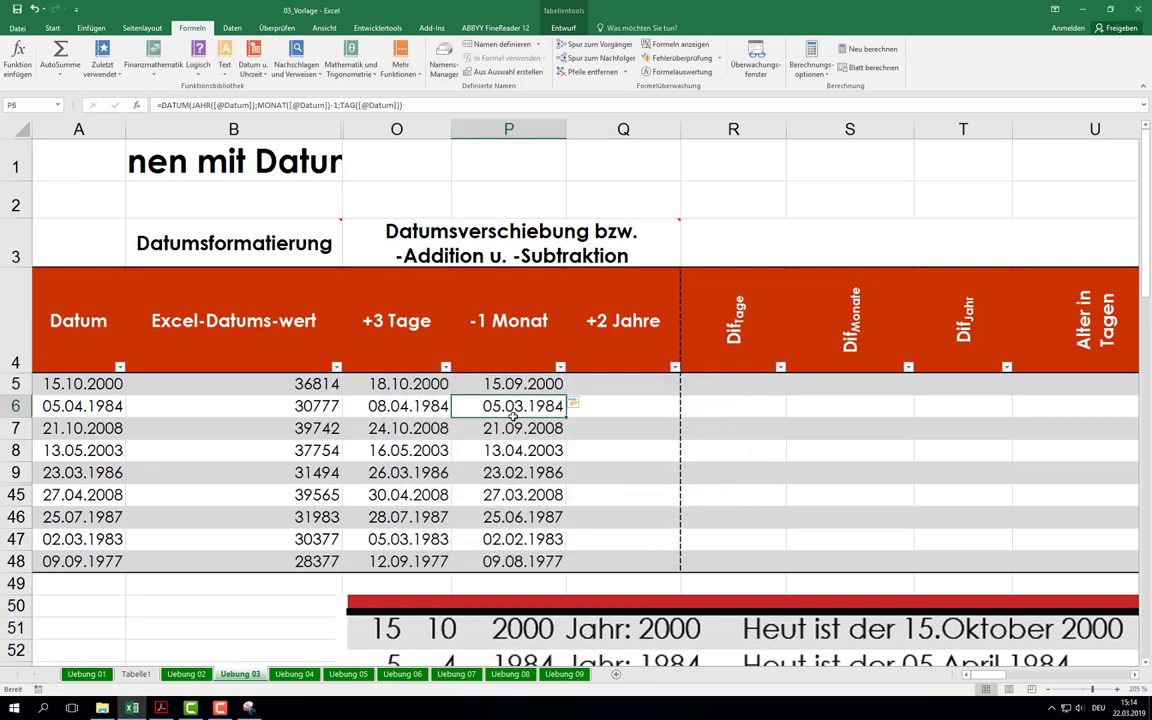
click(515, 430)
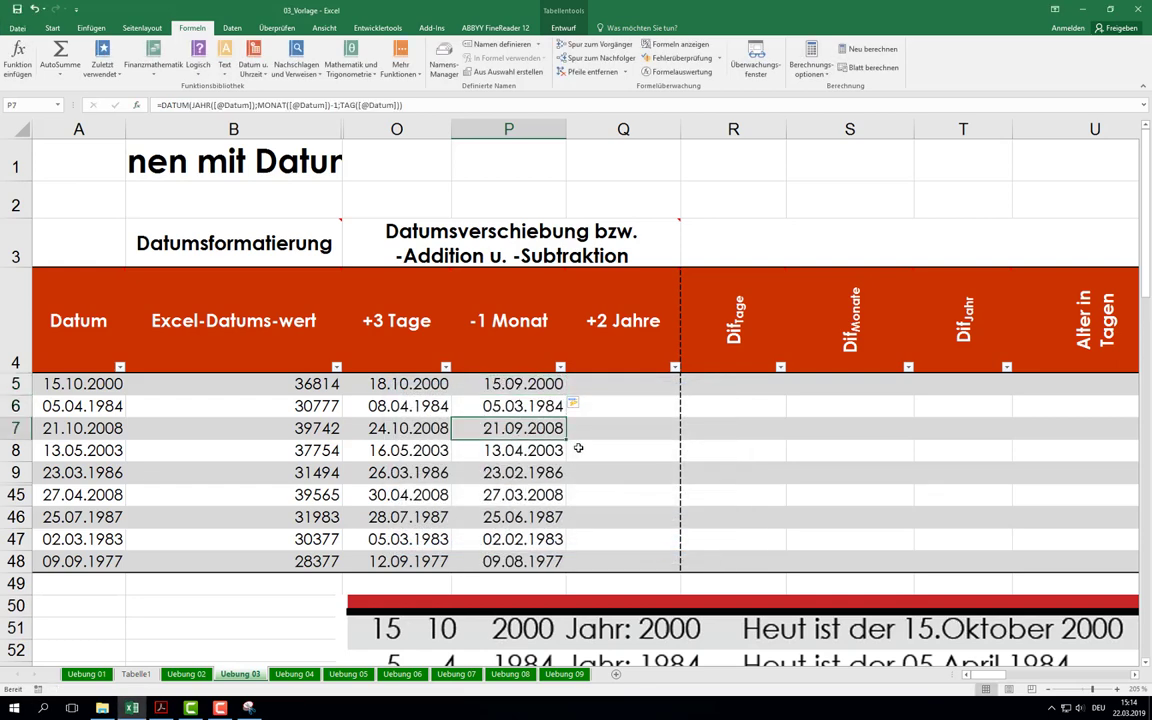
click(610, 386)
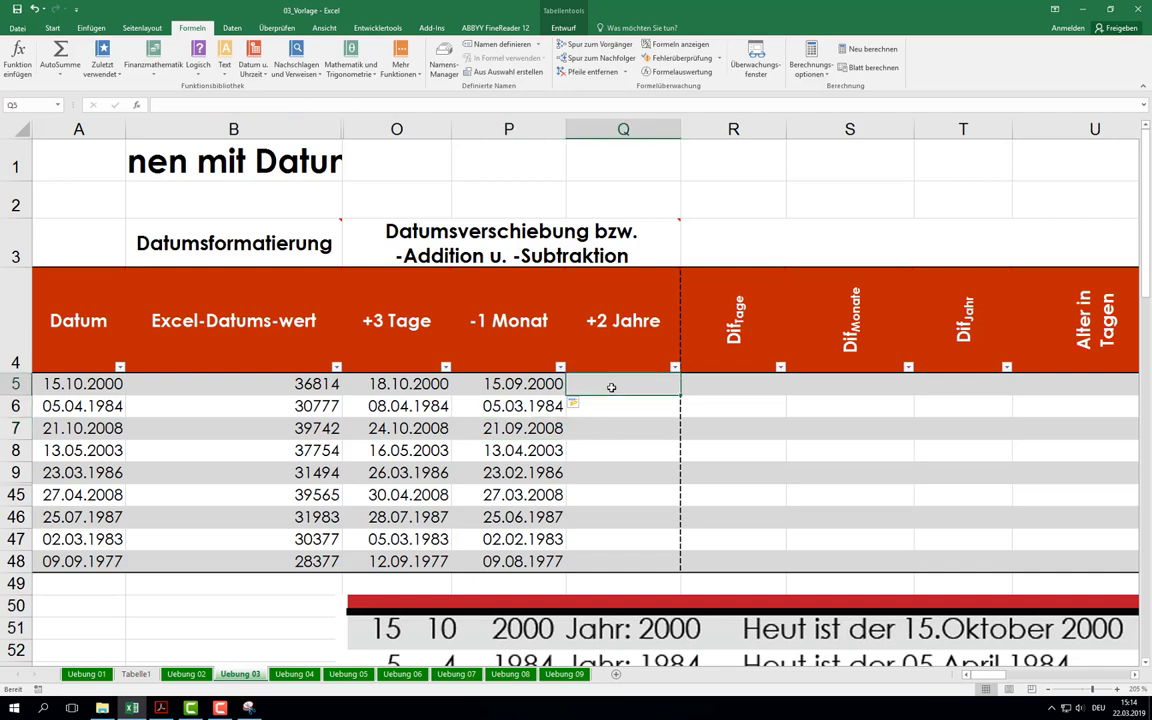
click(253, 60)
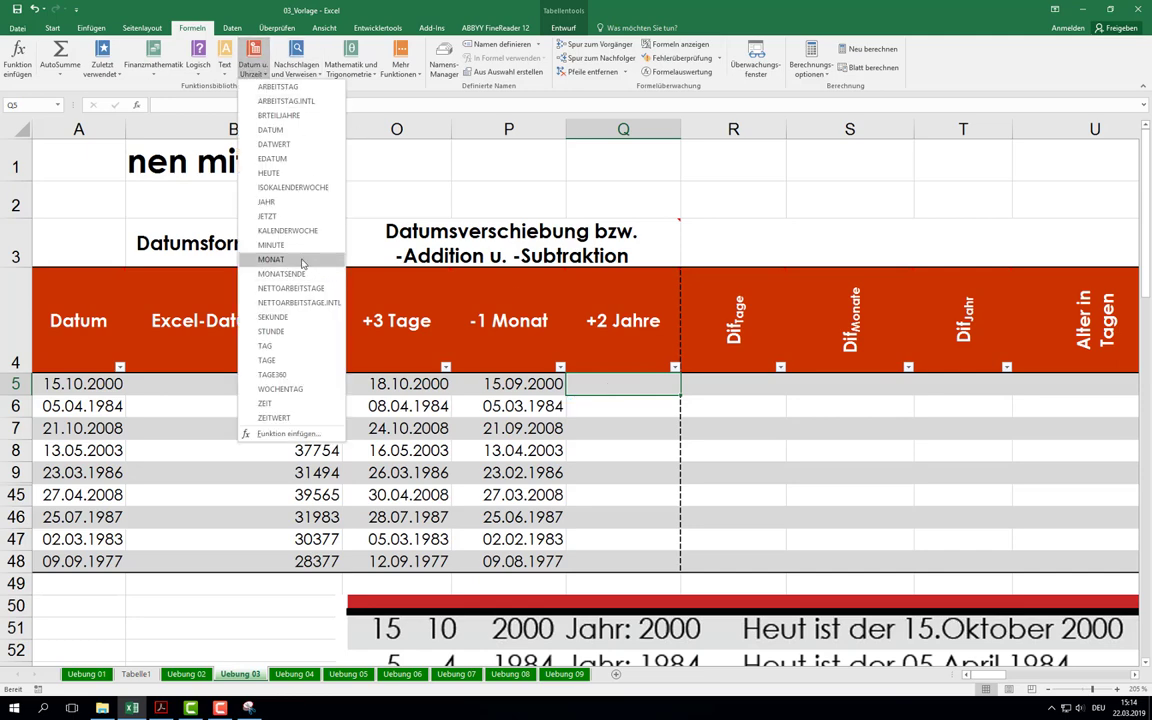
click(270, 130)
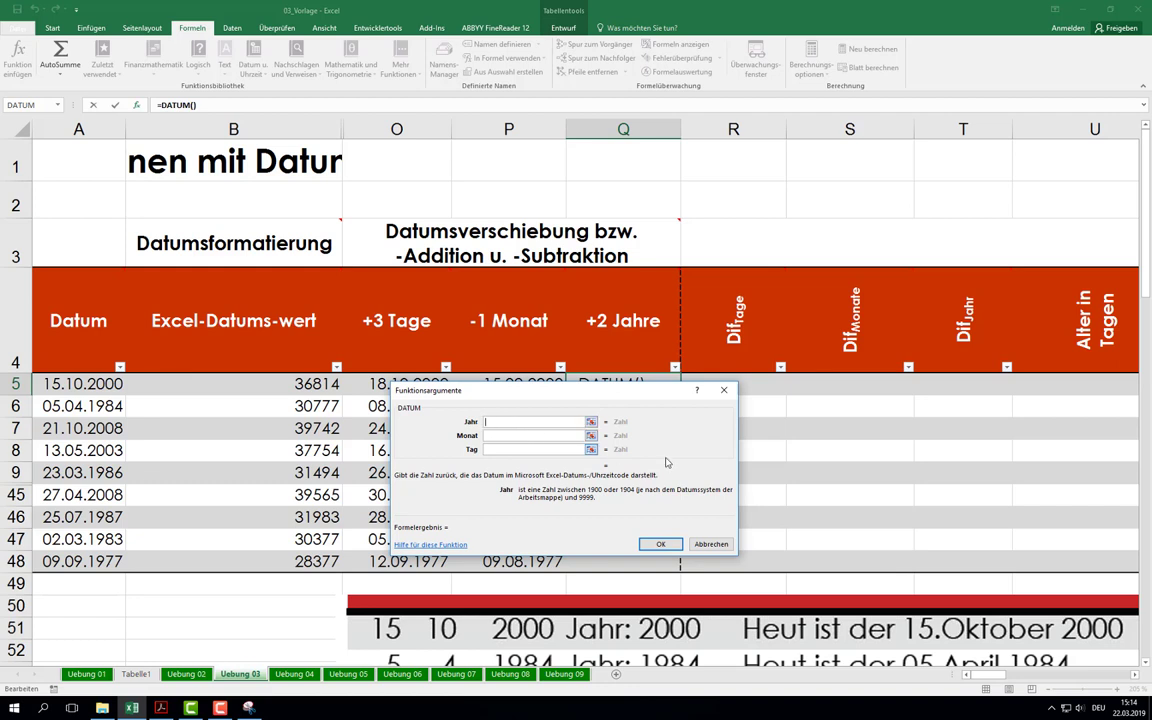
text(JAHR([@Datum]))
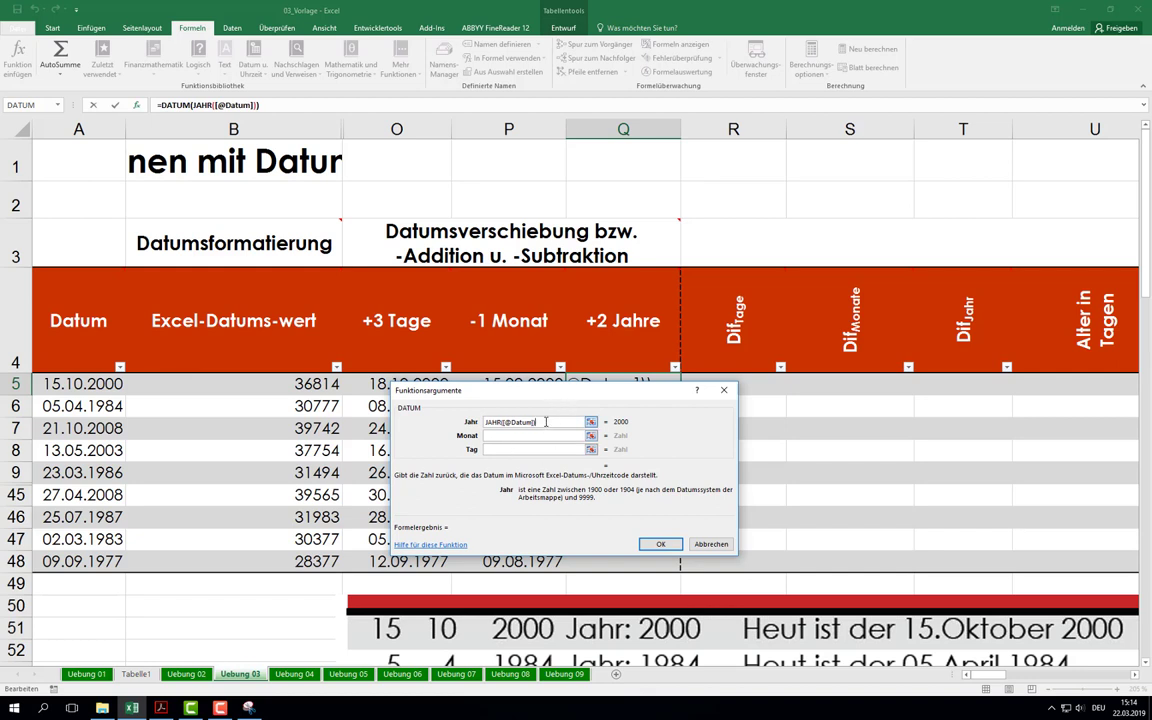
text(+2)
click(530, 436)
text(JAHR([@Datum]))
double_click(494, 436)
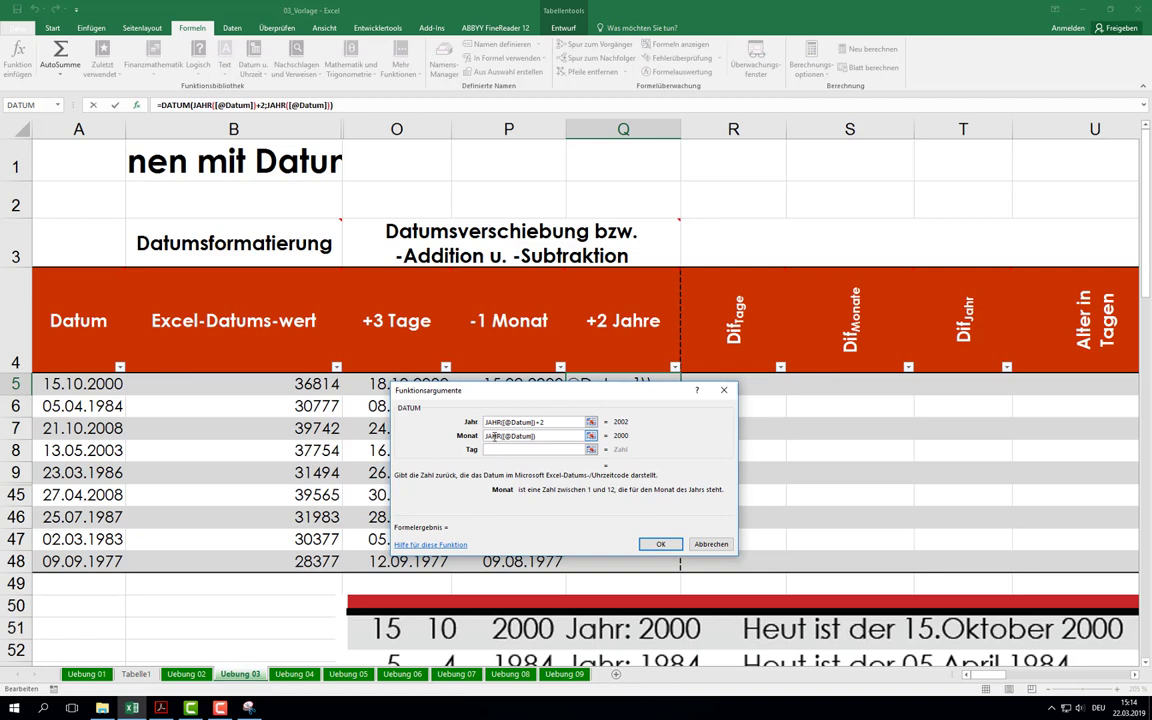
text(monat)
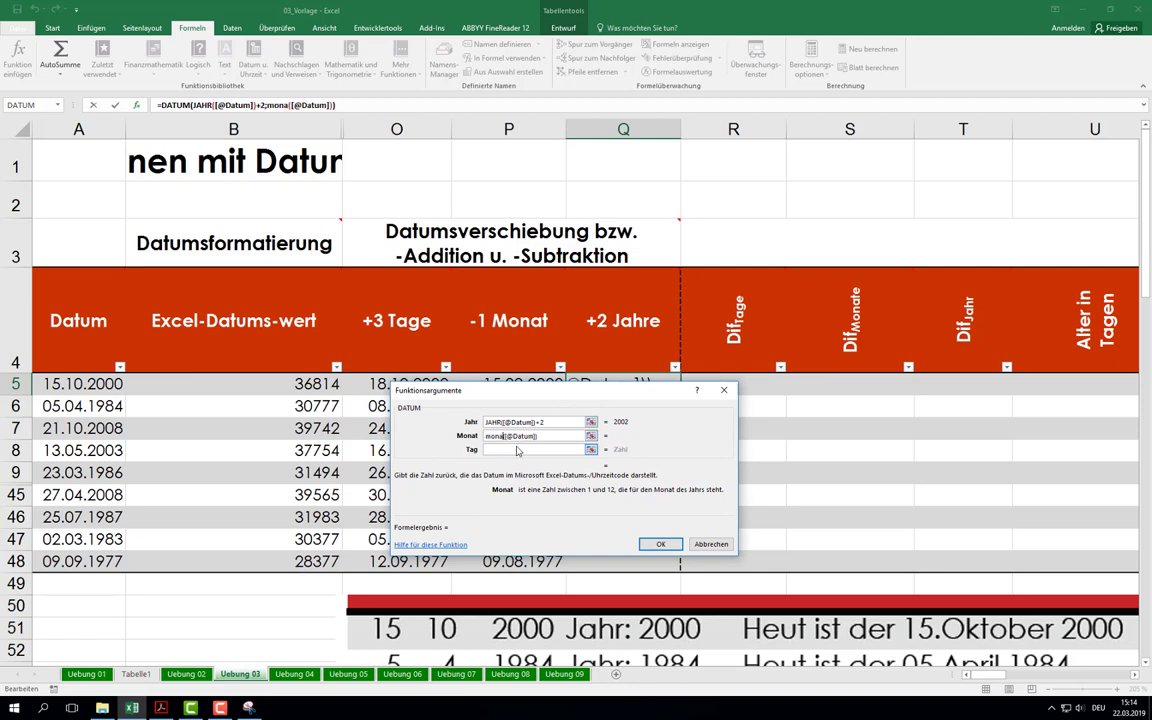
click(530, 449)
text(JAHR([@Datum]))
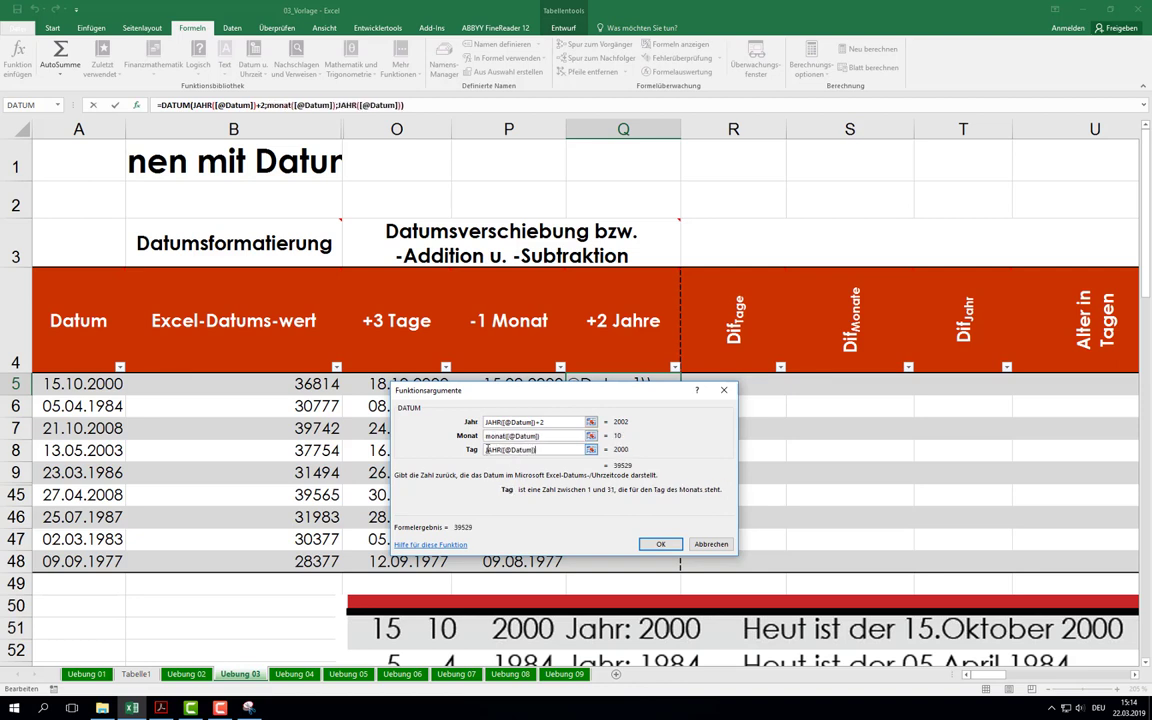
double_click(494, 449)
text(tag)
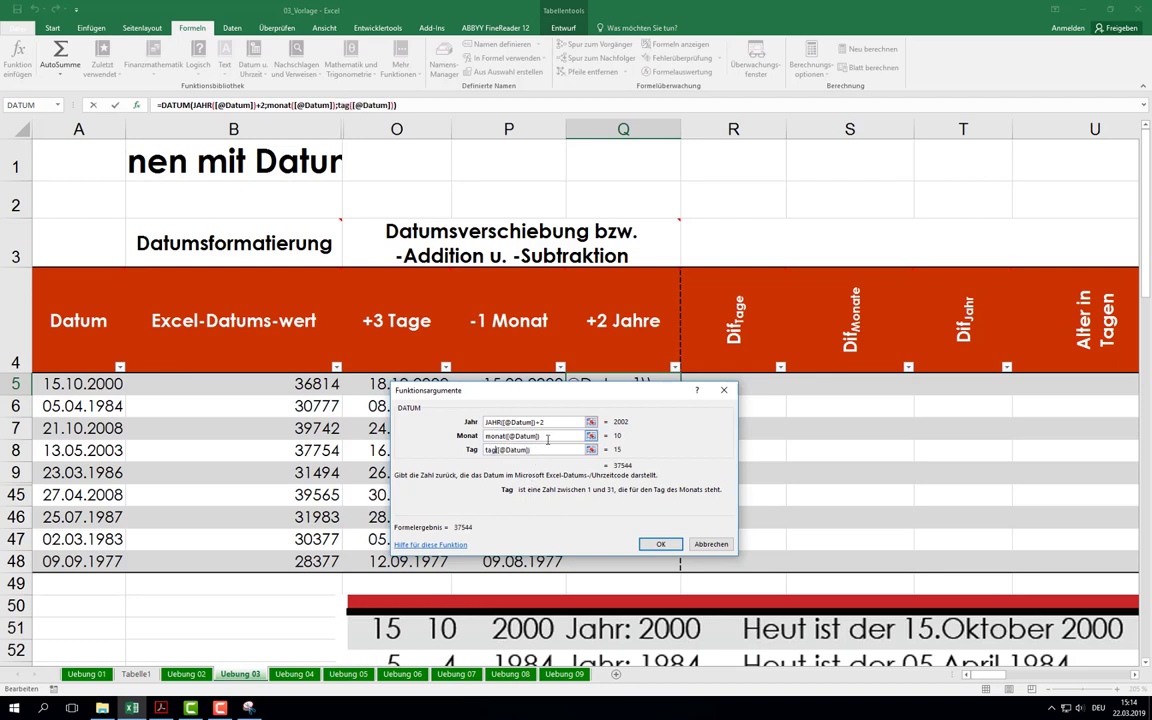
click(546, 440)
Step: Confirm the formula so +2 Jahre fills with dates like 15.10.2002
click(660, 543)
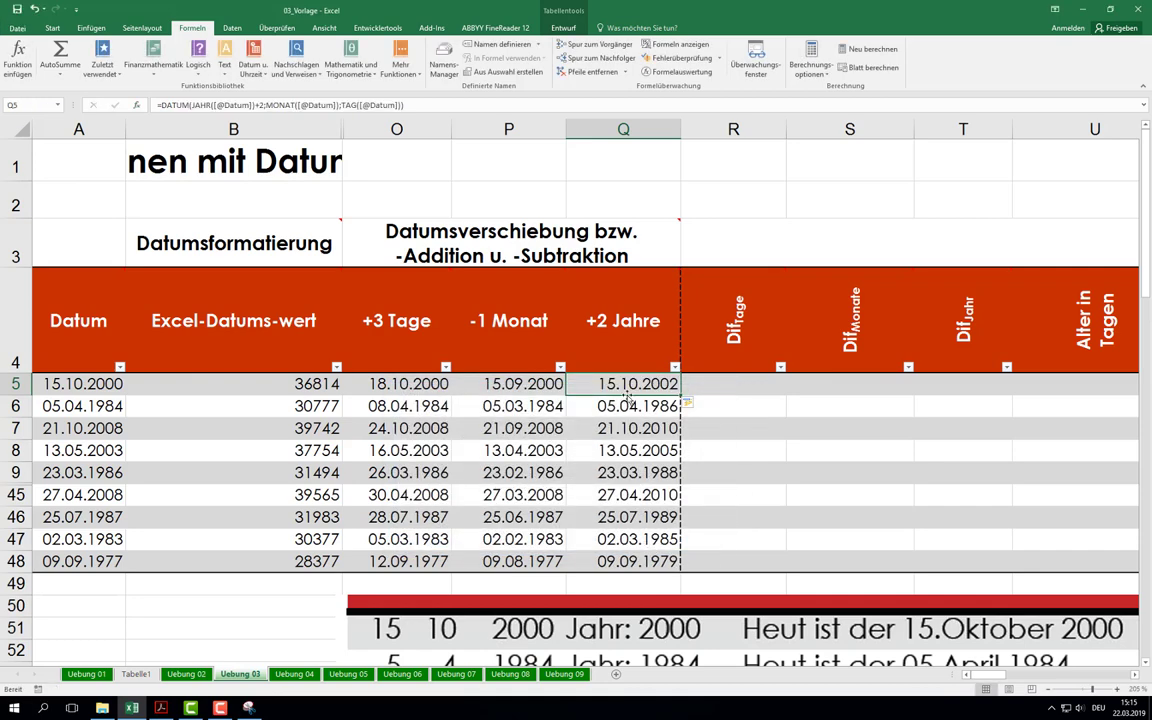
click(643, 510)
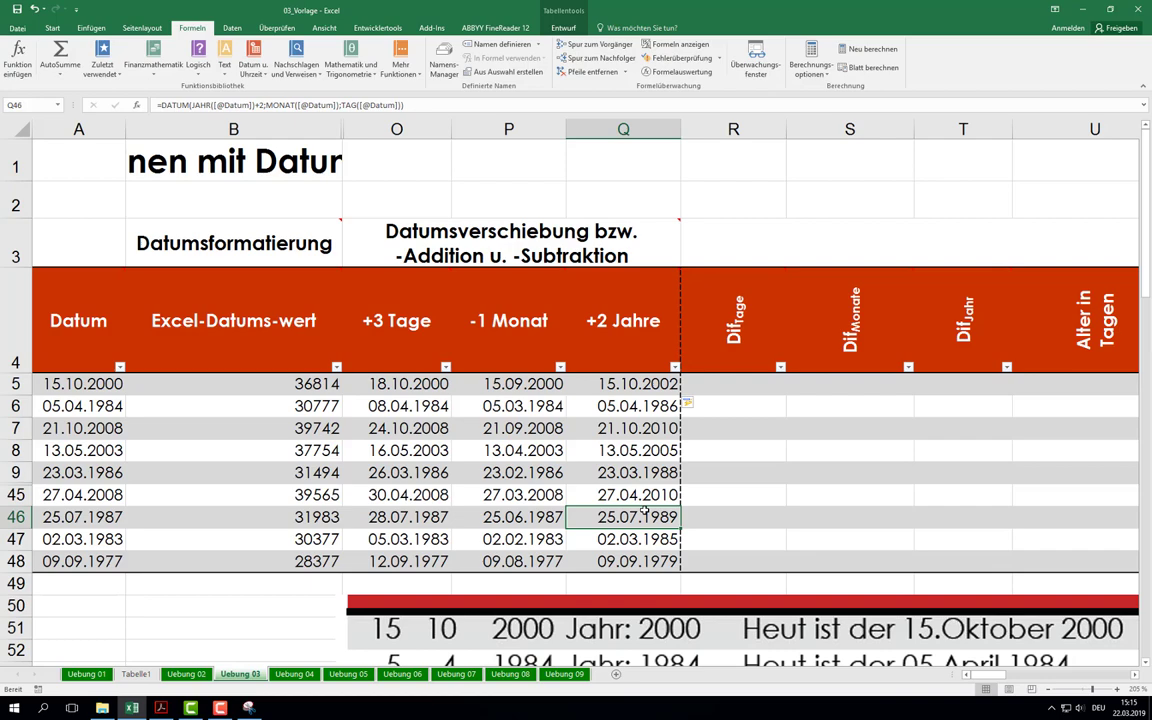
scroll(644, 510, down, 3)
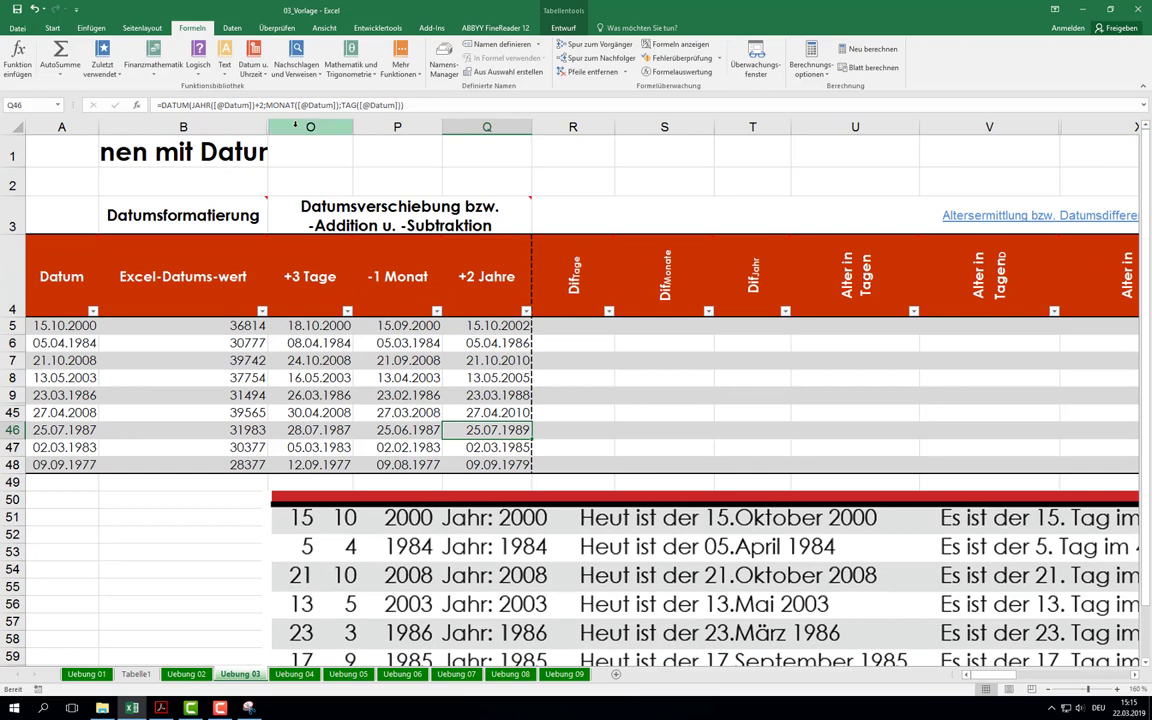
Step: Select and copy the +3 Tage and DifTage columns, then pick the first DifTage cell
click(297, 124)
click(573, 127)
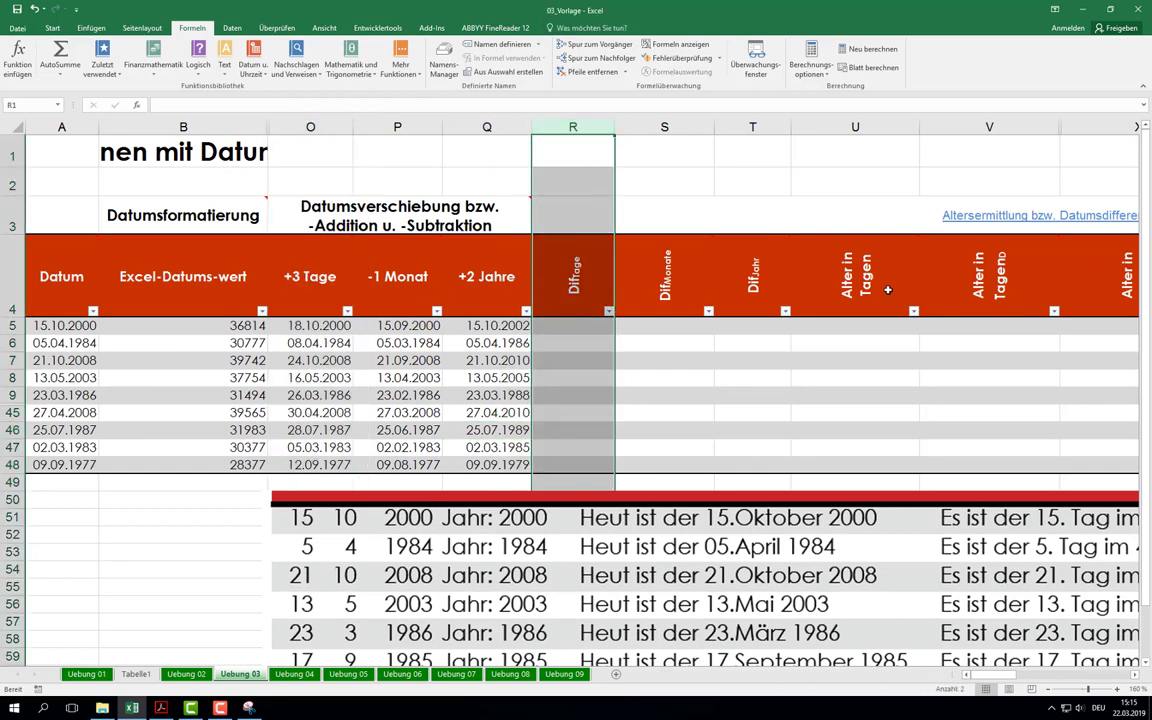
key(ctrl+c)
click(709, 374)
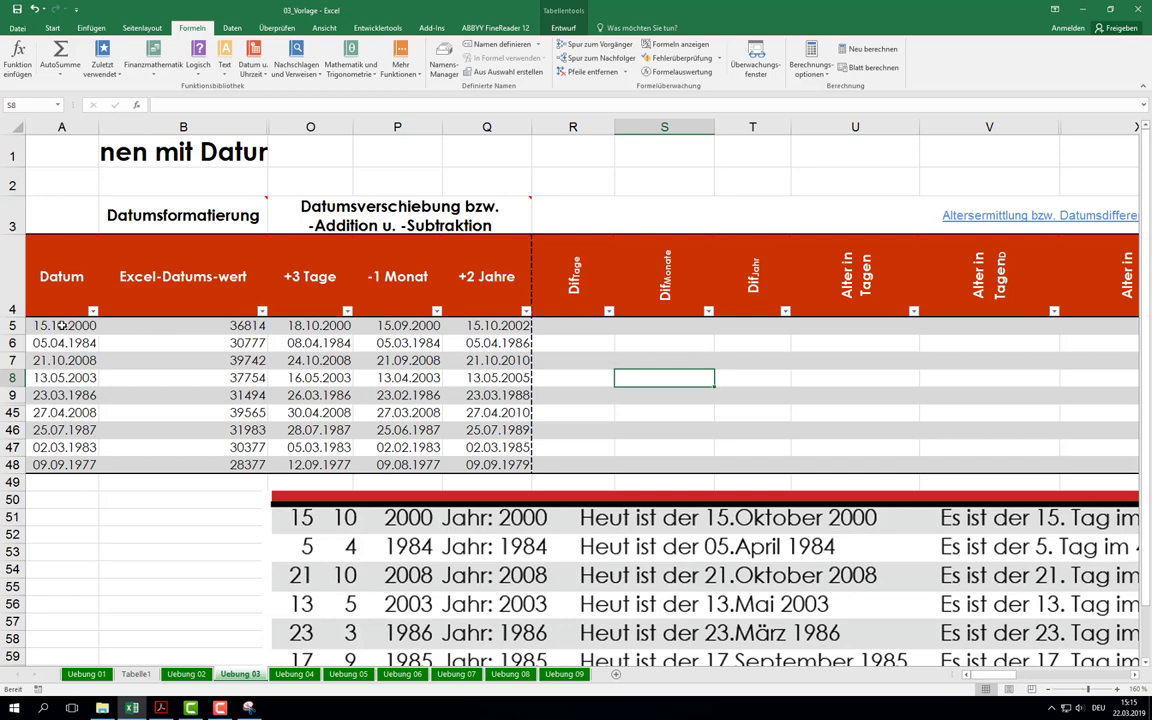
click(588, 330)
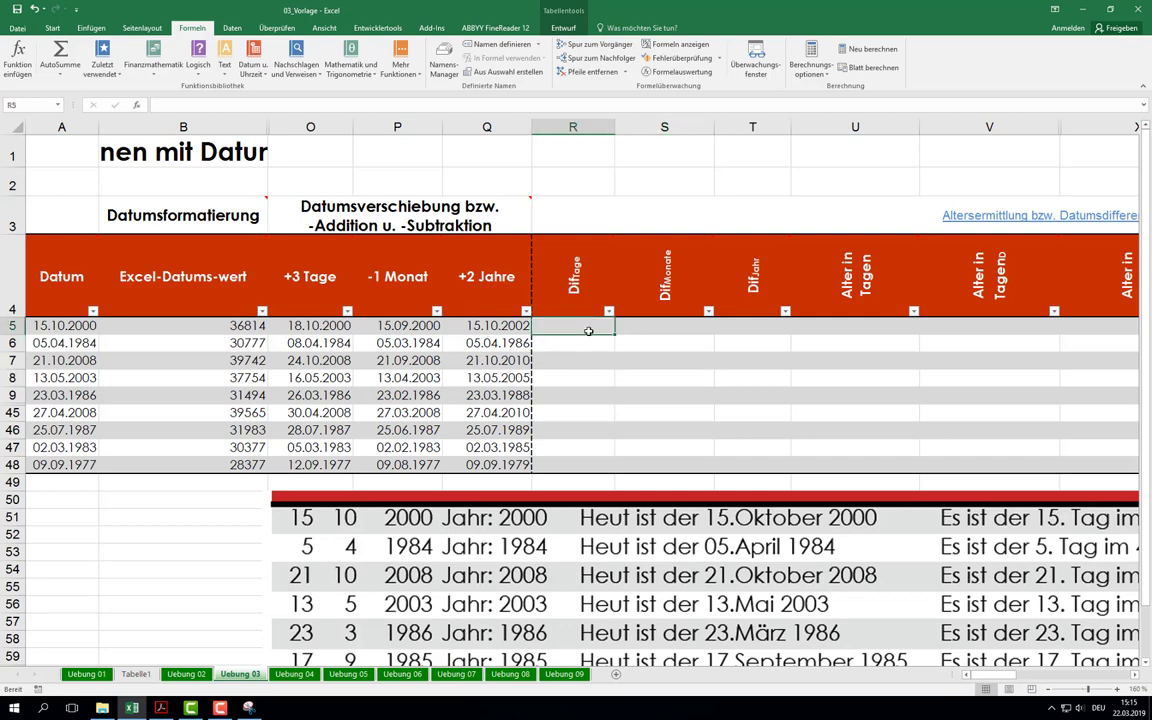
text(=)
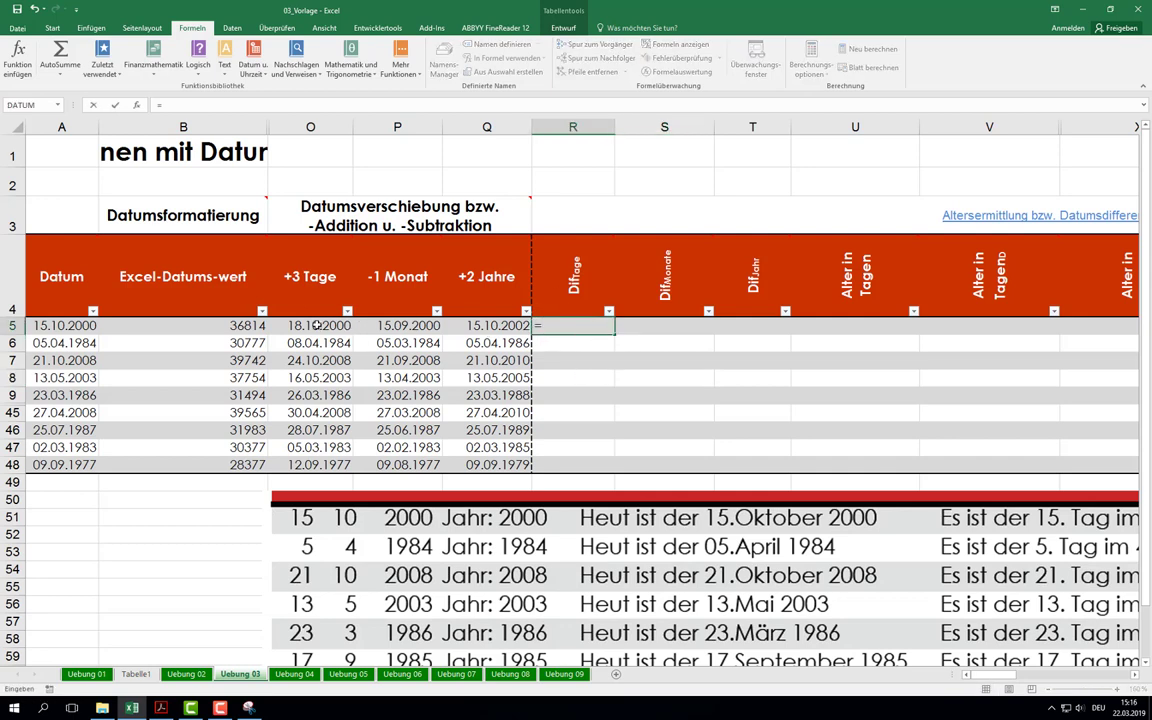
click(316, 326)
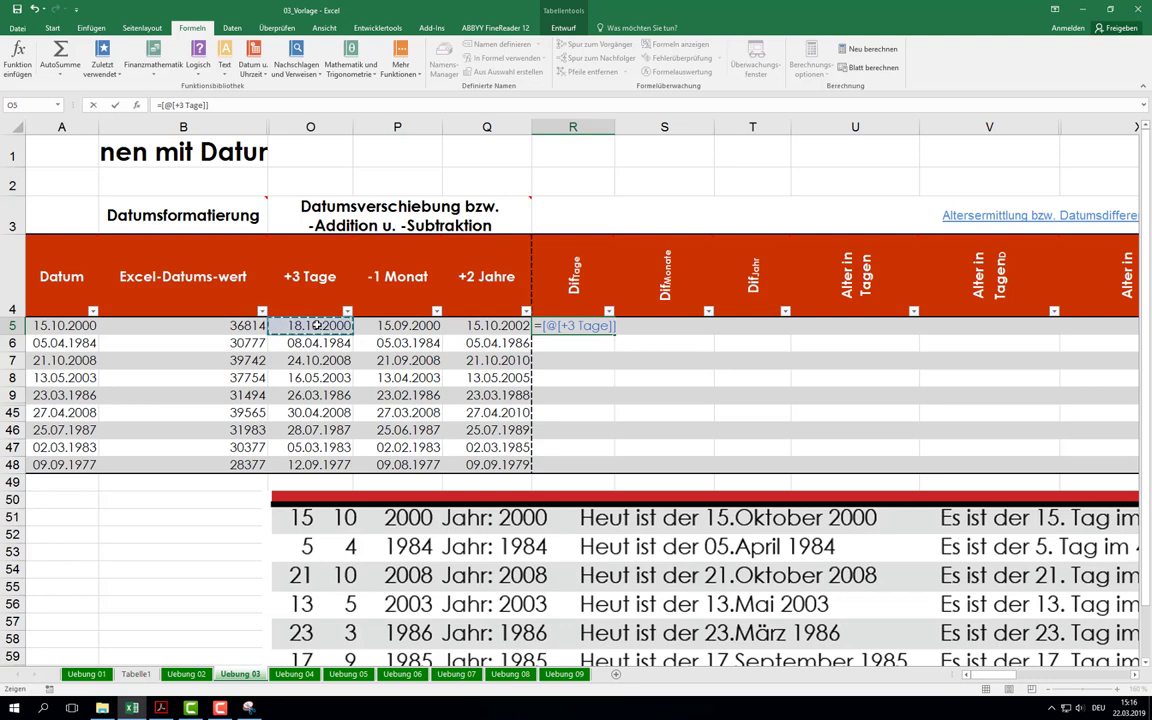
text(-)
click(68, 326)
key(Return)
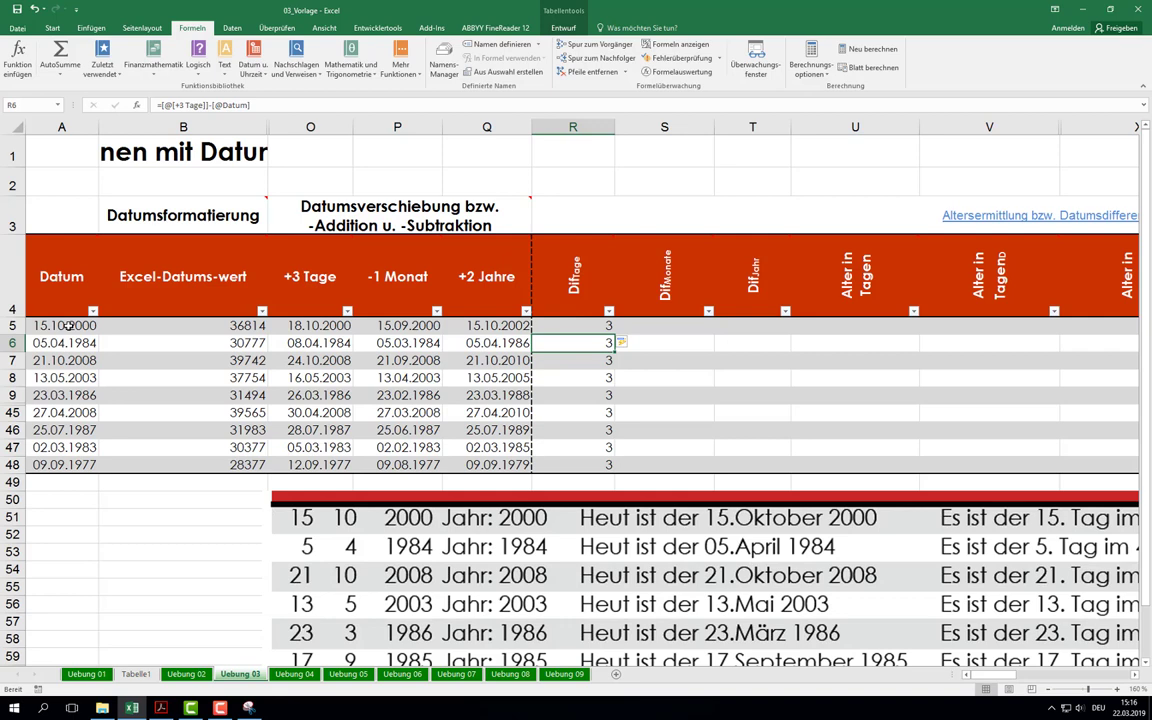
click(167, 328)
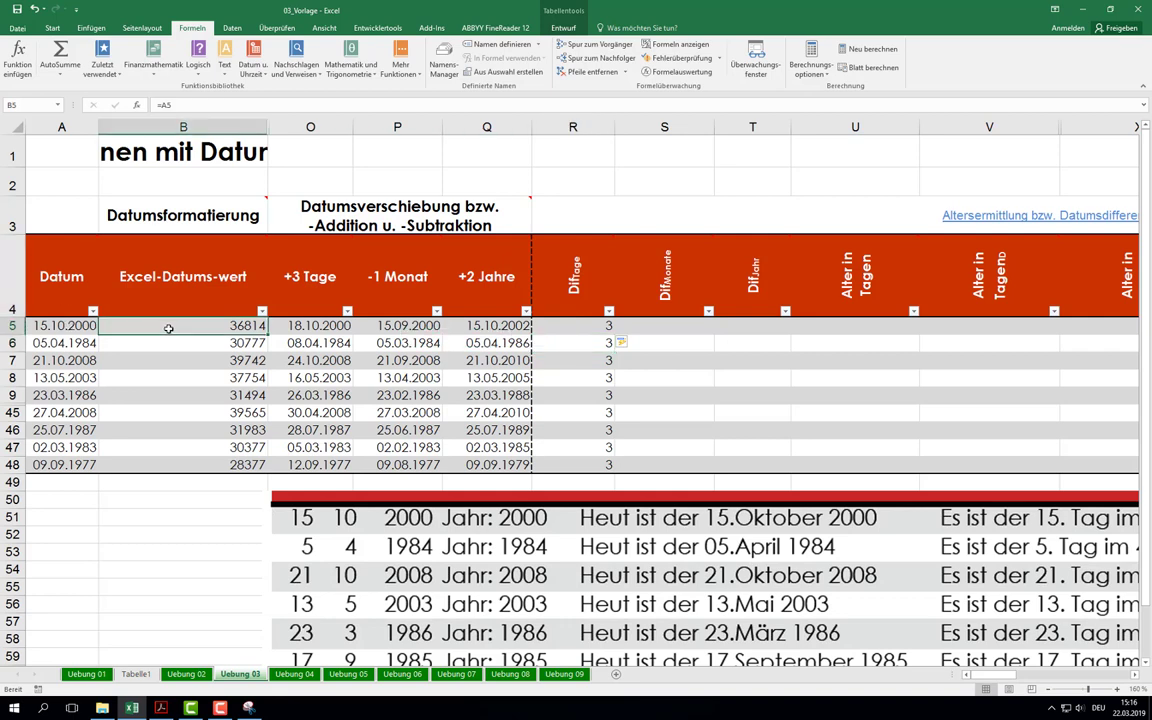
click(654, 327)
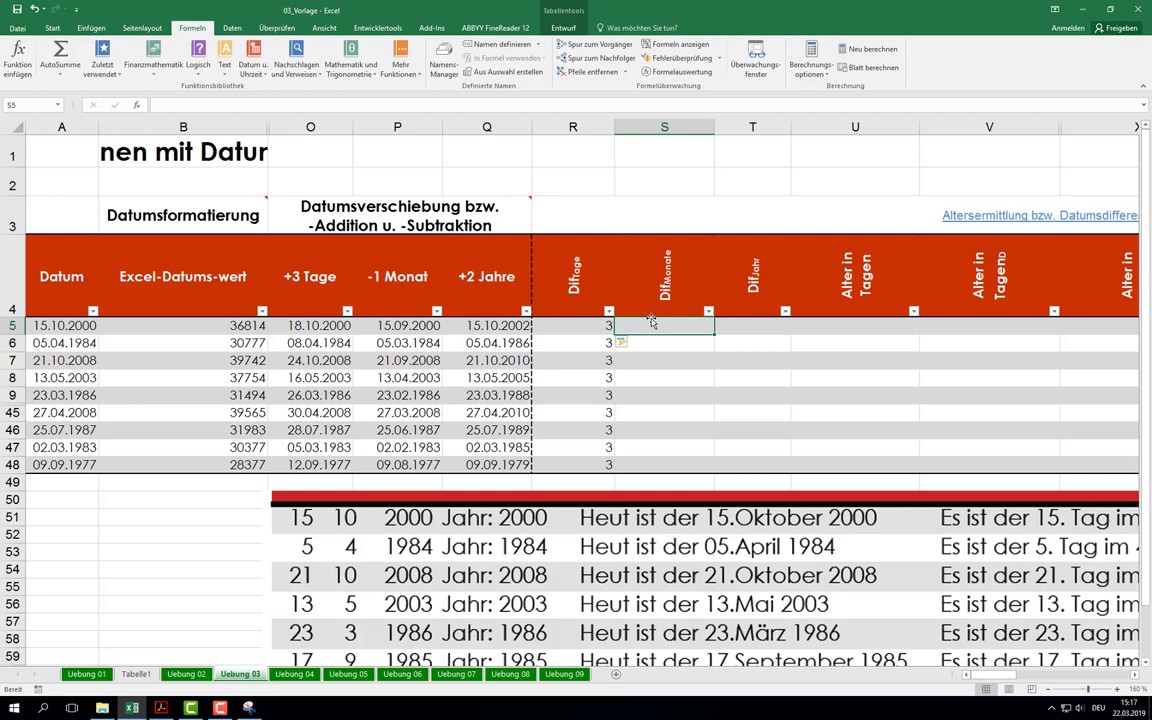
Step: Start a test formula =datum() in cell B56 below the table
scroll(548, 350, down, 3)
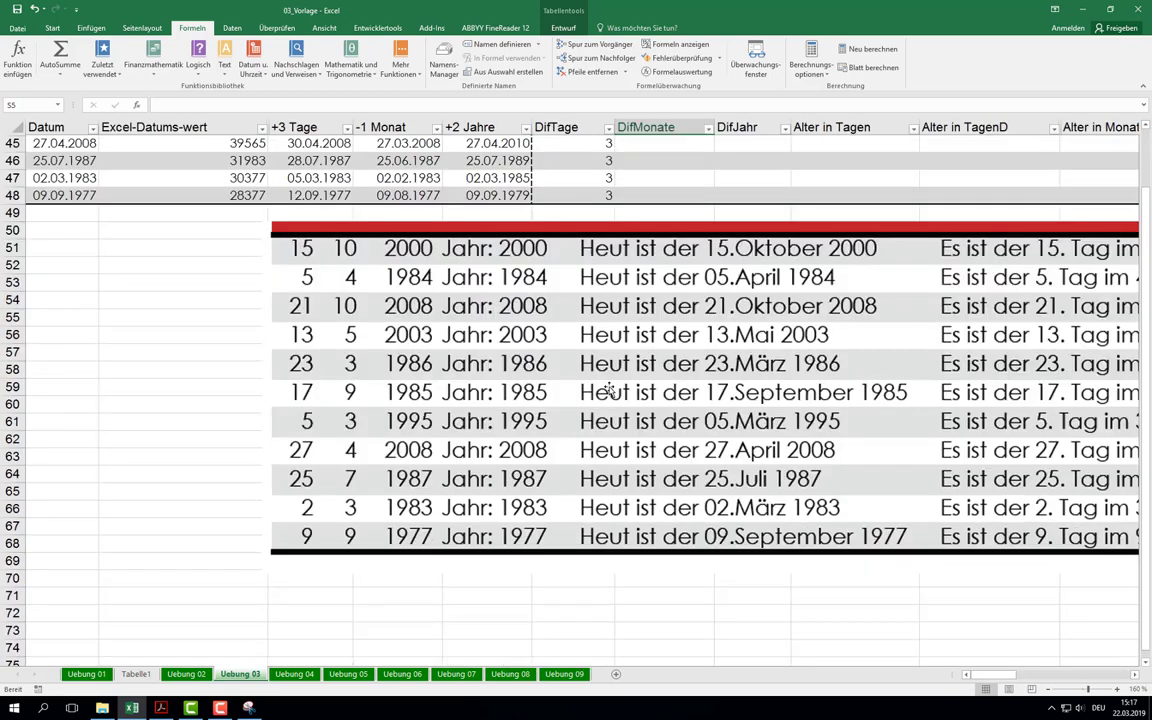
click(152, 335)
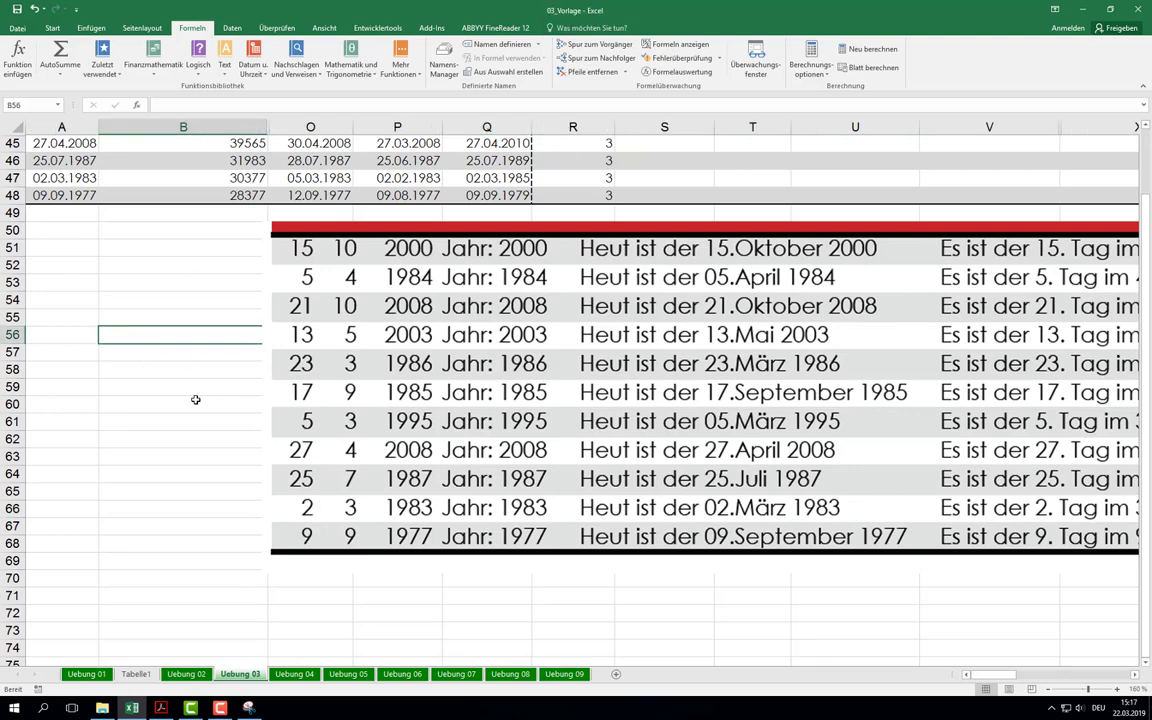
text(=datum)
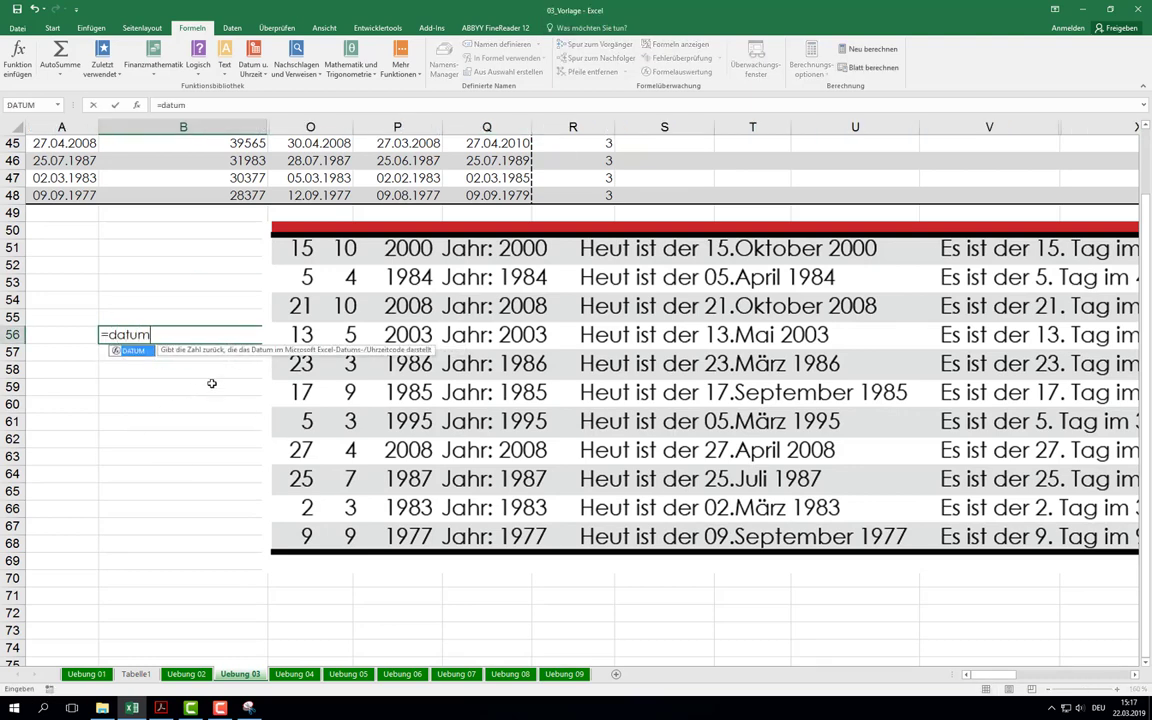
text(())
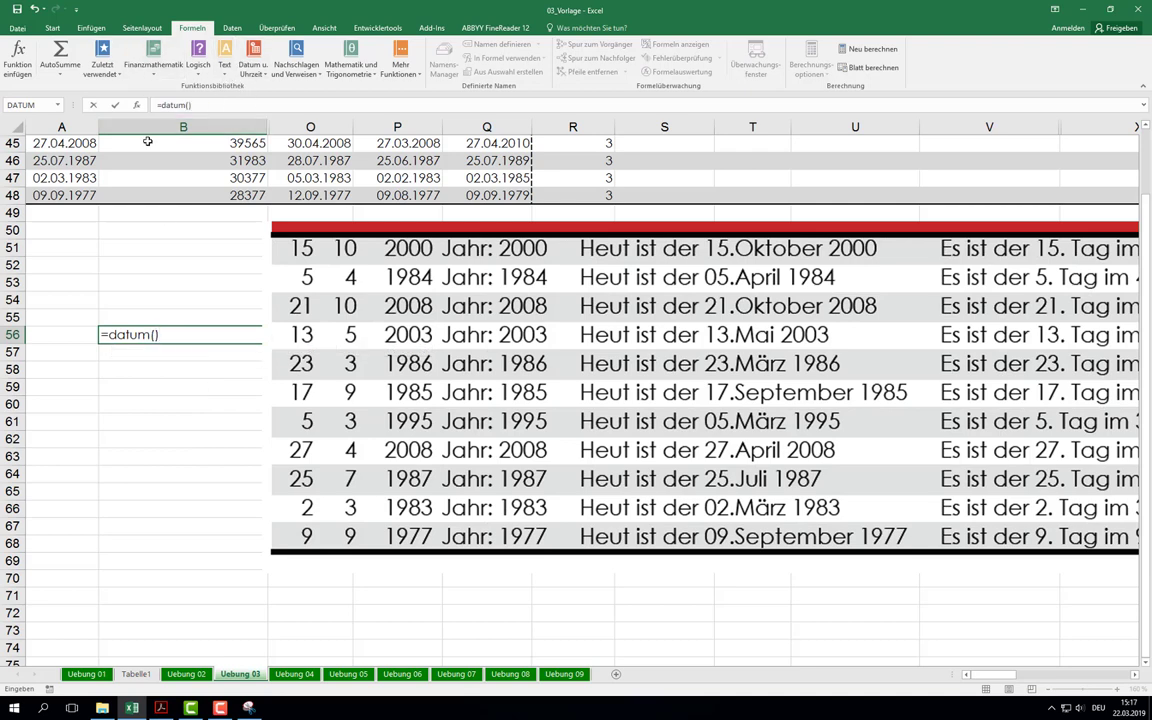
Step: Enter DATUM with 2000, 2, 31 in B56, see it roll over to 02.03.2000, then delete it
click(136, 105)
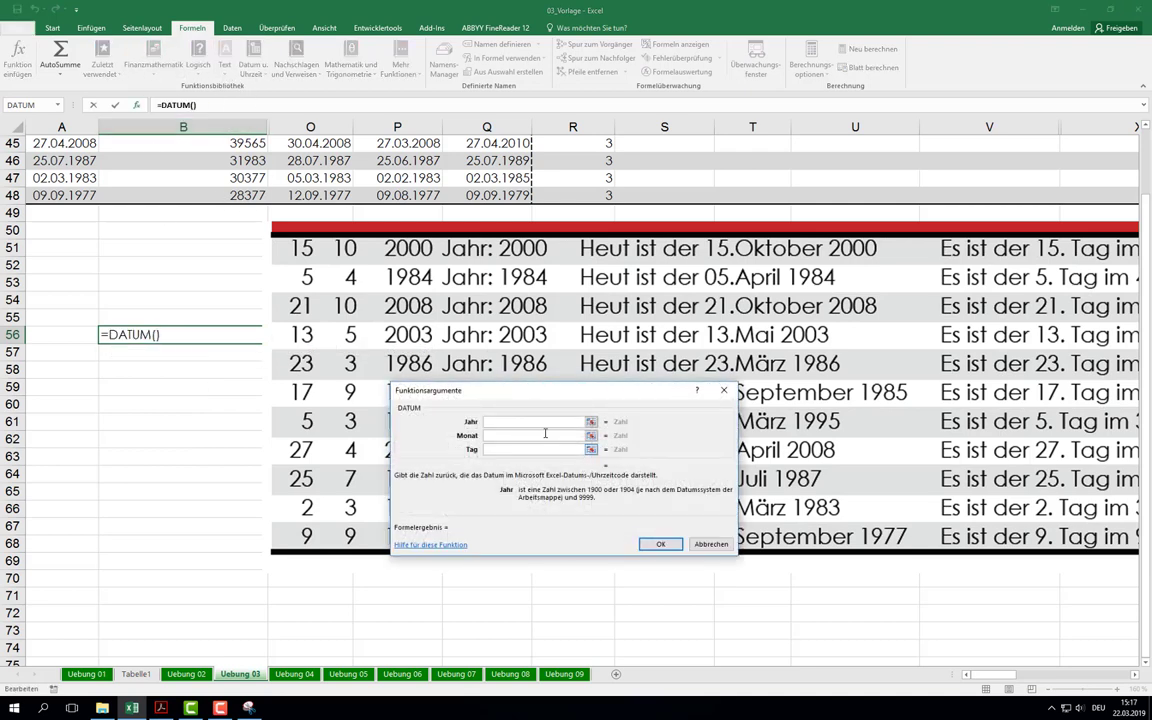
text(2000)
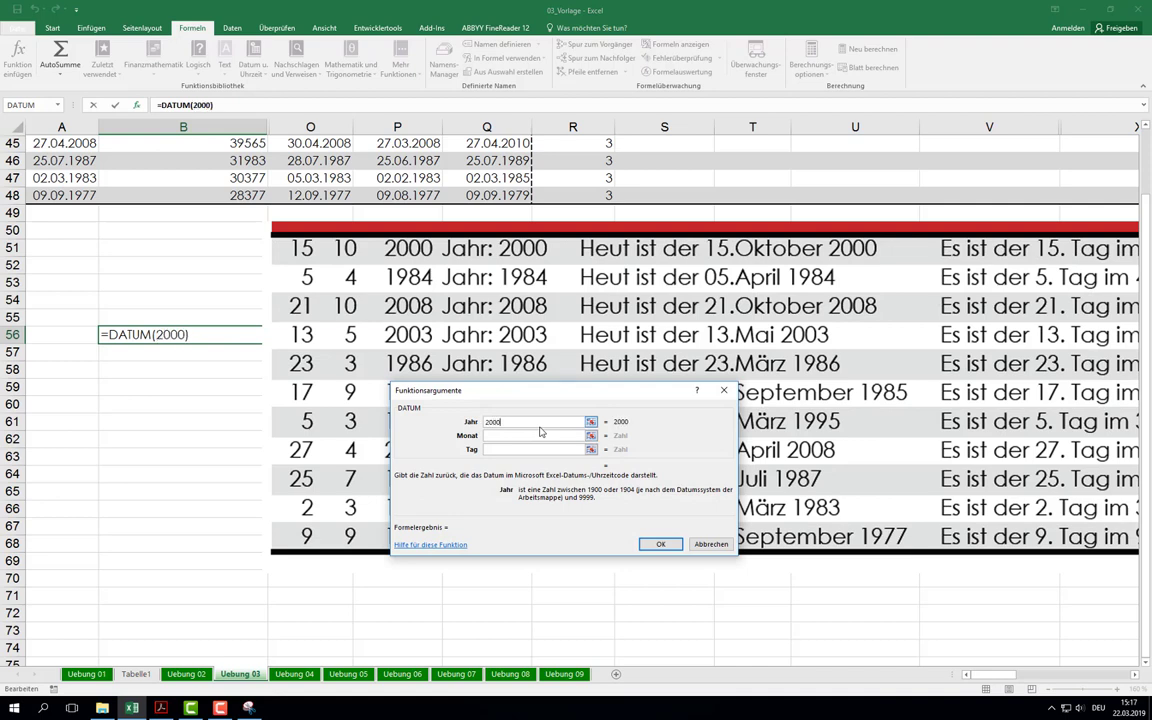
key(Tab)
text(2)
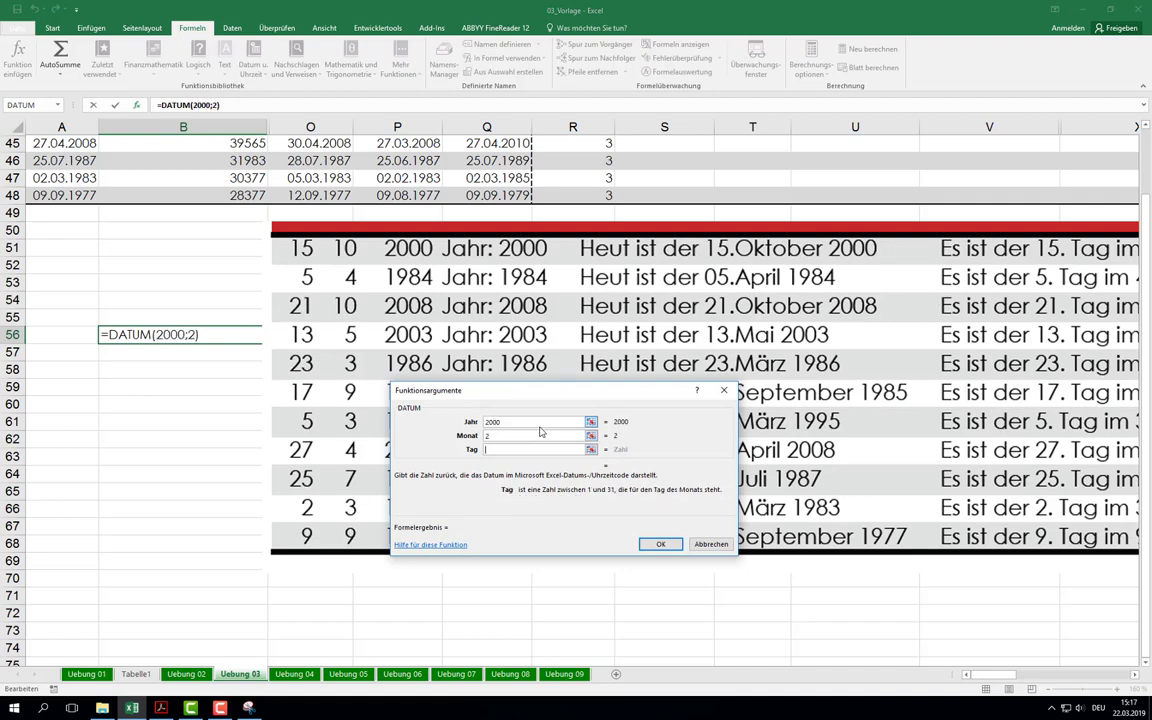
text(3)
key(Tab)
text(31)
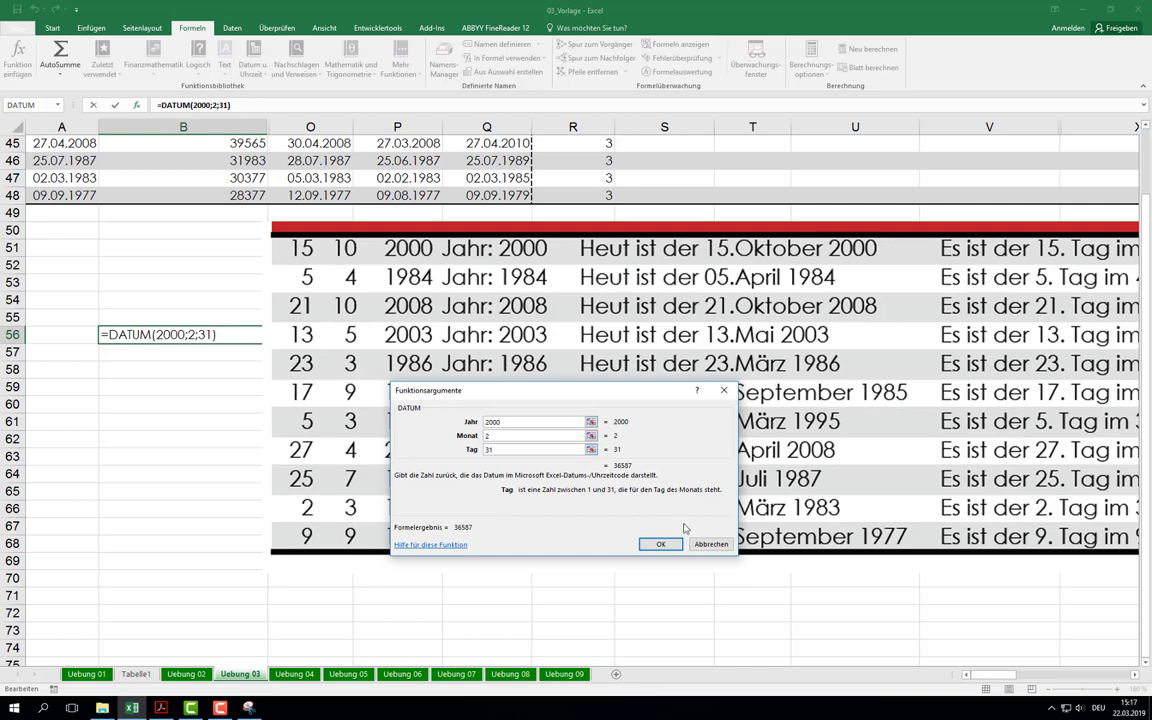
click(659, 544)
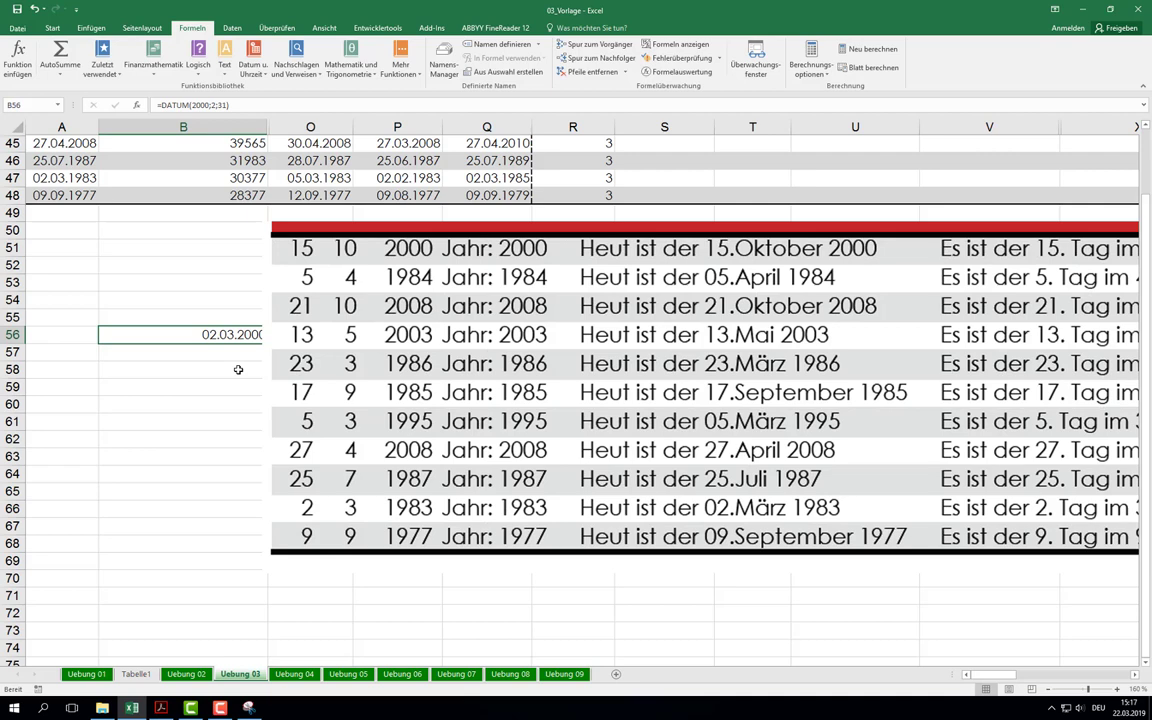
scroll(220, 315, up, 2)
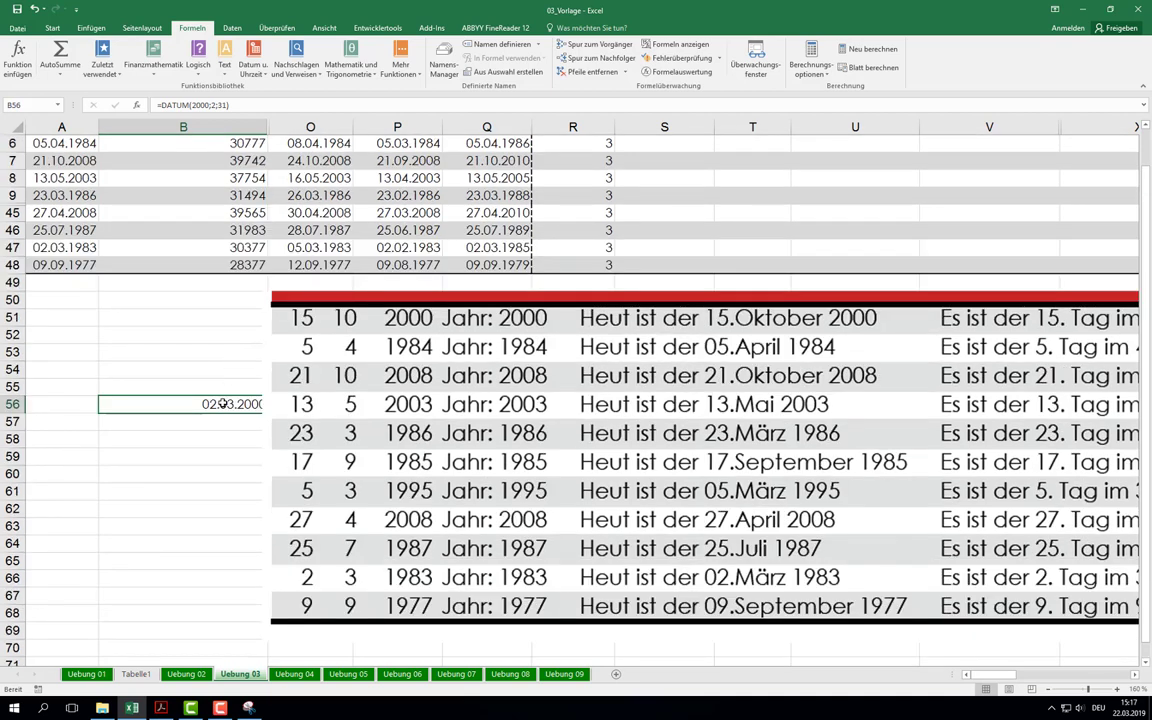
key(Delete)
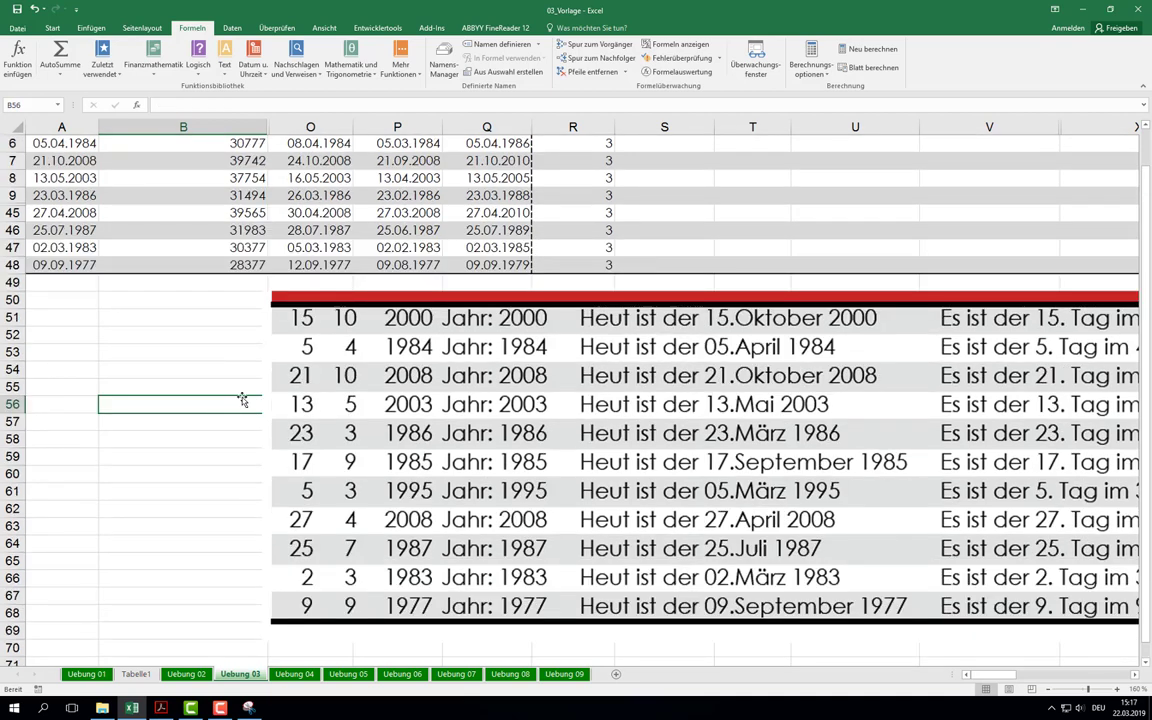
Step: Follow the Altersermittlung bzw. Datumsdifferenz hyperlink in row 3 to the 0711office.de DATEDIF page
scroll(240, 400, up, 2)
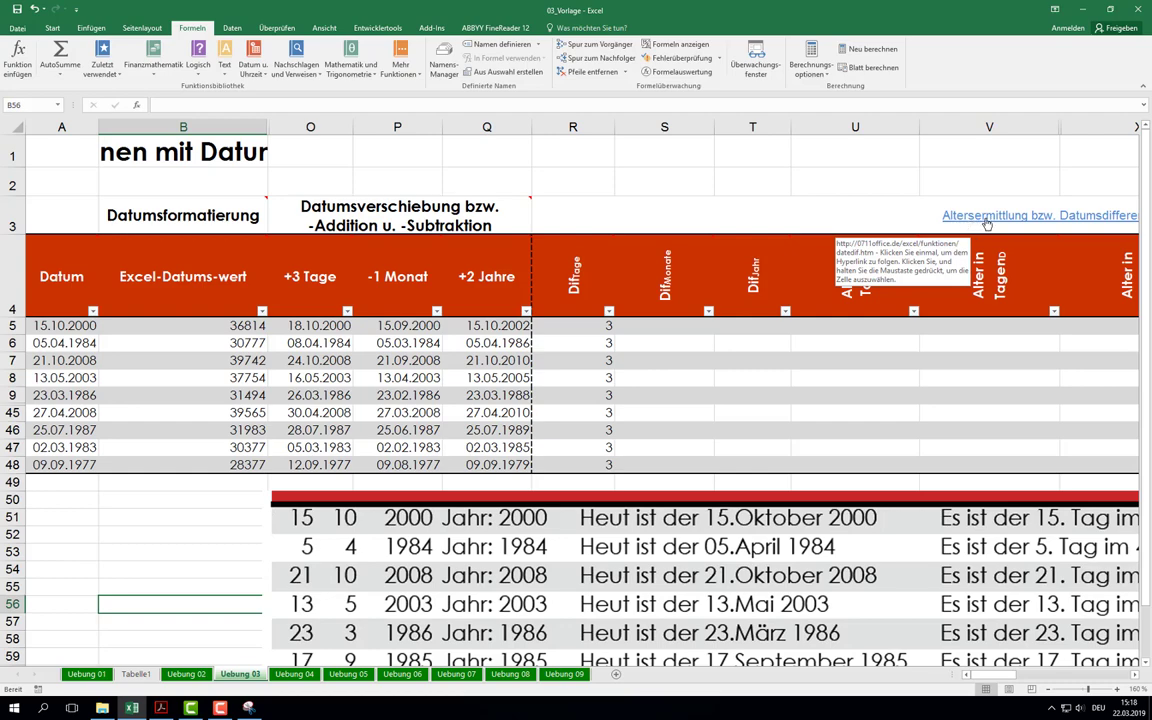
click(987, 224)
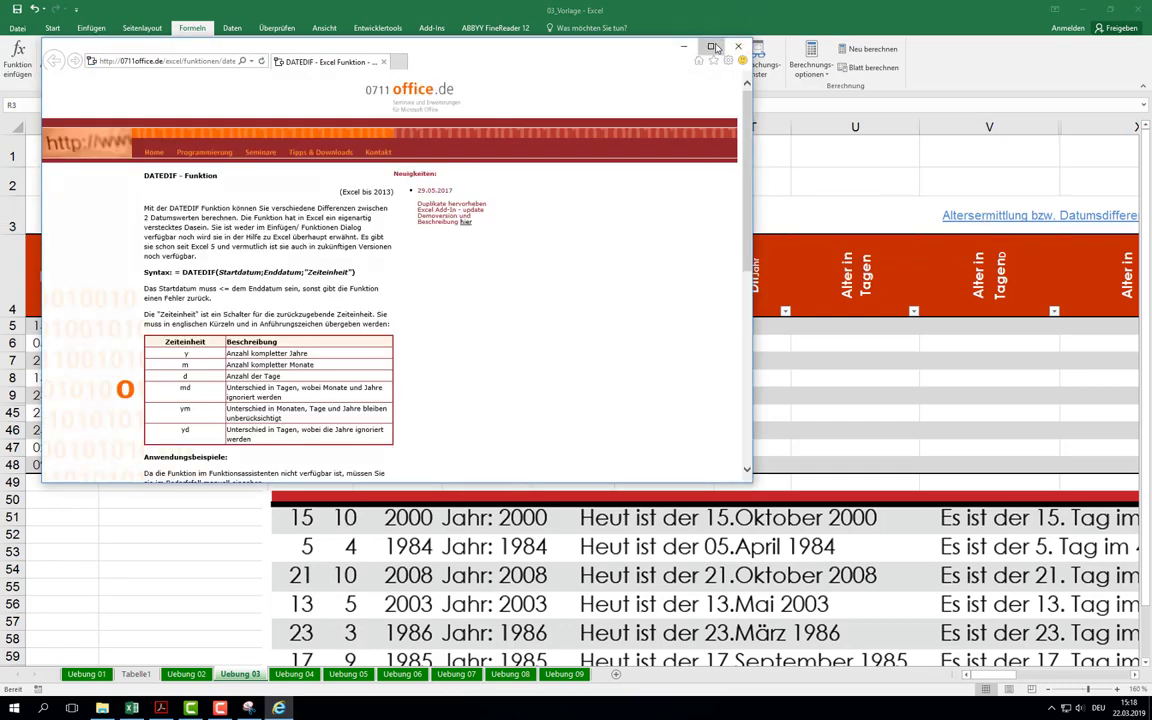
double_click(650, 42)
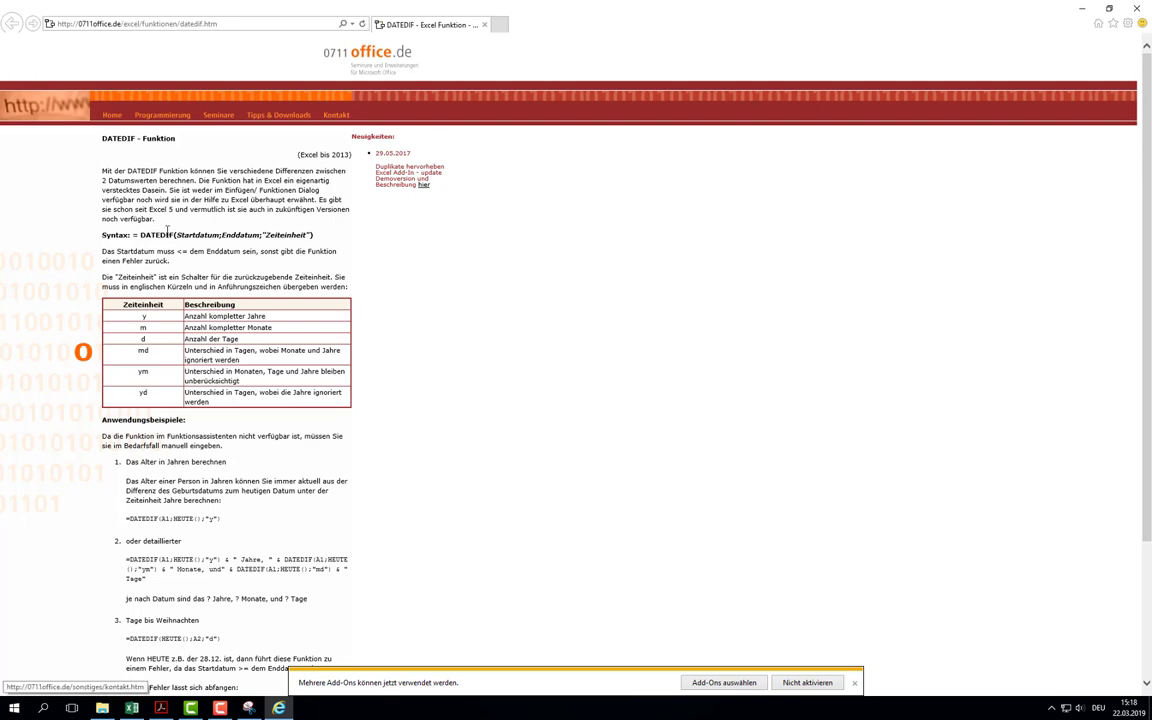
drag(145, 235, 159, 235)
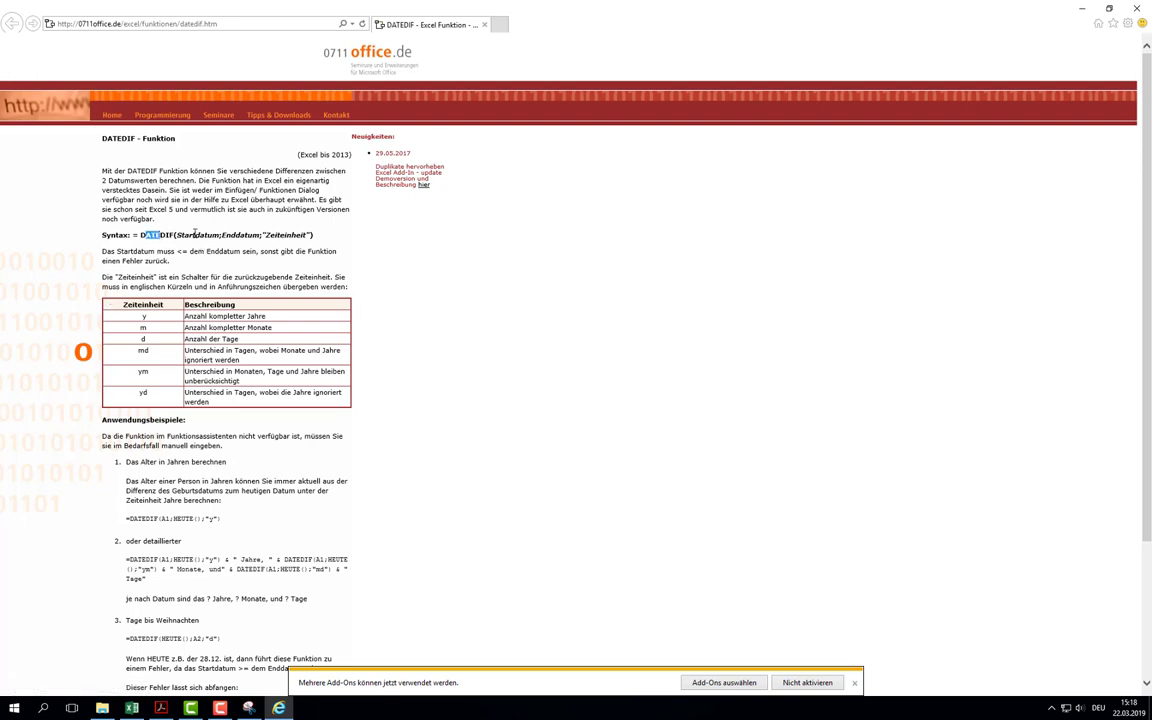
click(180, 236)
double_click(288, 235)
scroll(190, 300, down, 2)
scroll(207, 337, up, 2)
Step: Review the DATEDIF Zeiteinheit unit codes and examples, then return to the 03_Vorlage workbook
drag(140, 316, 145, 393)
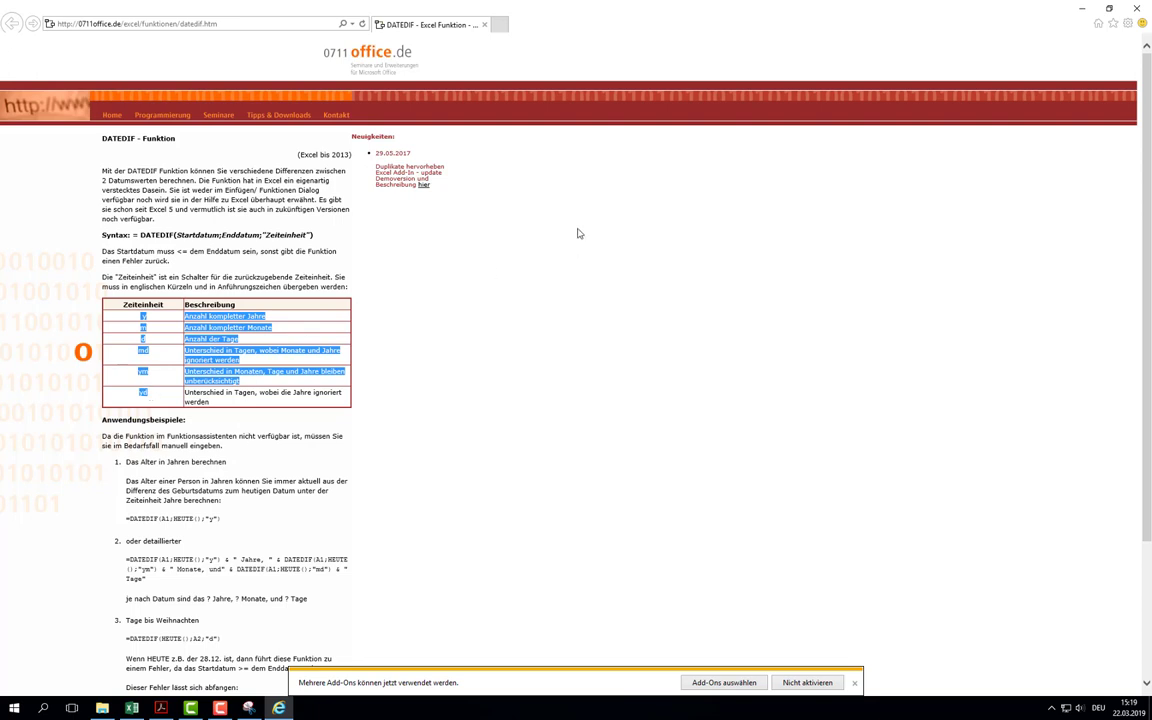
scroll(350, 368, down, 3)
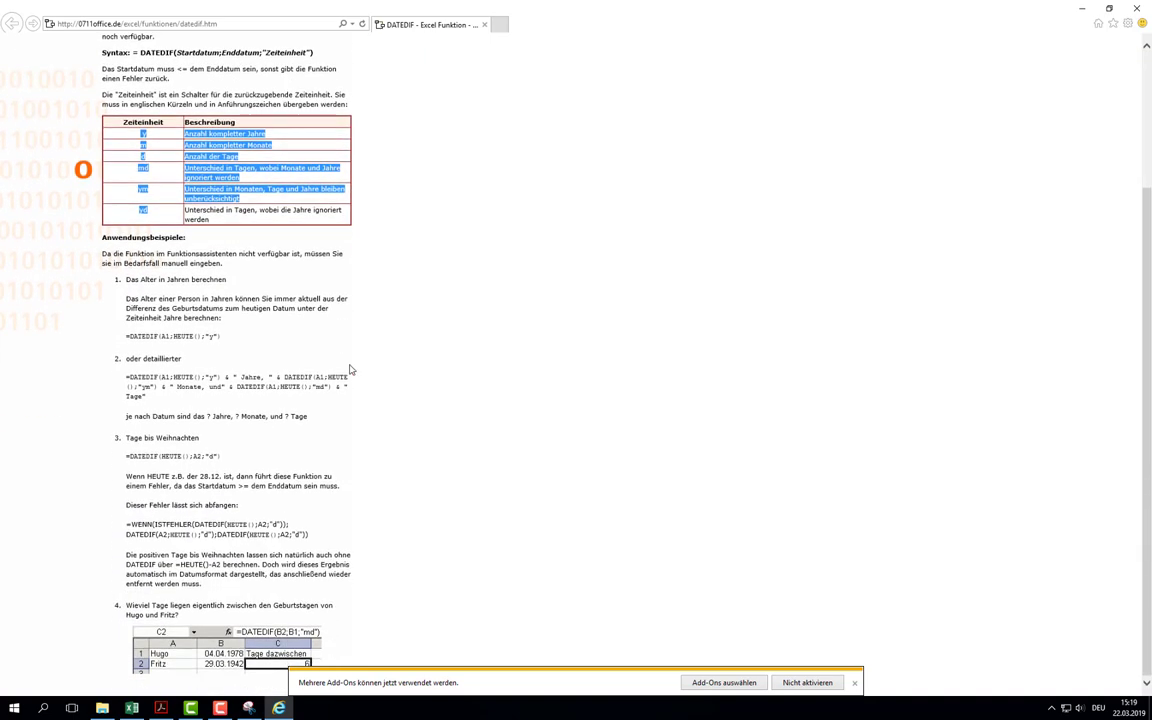
scroll(350, 368, up, 3)
click(249, 371)
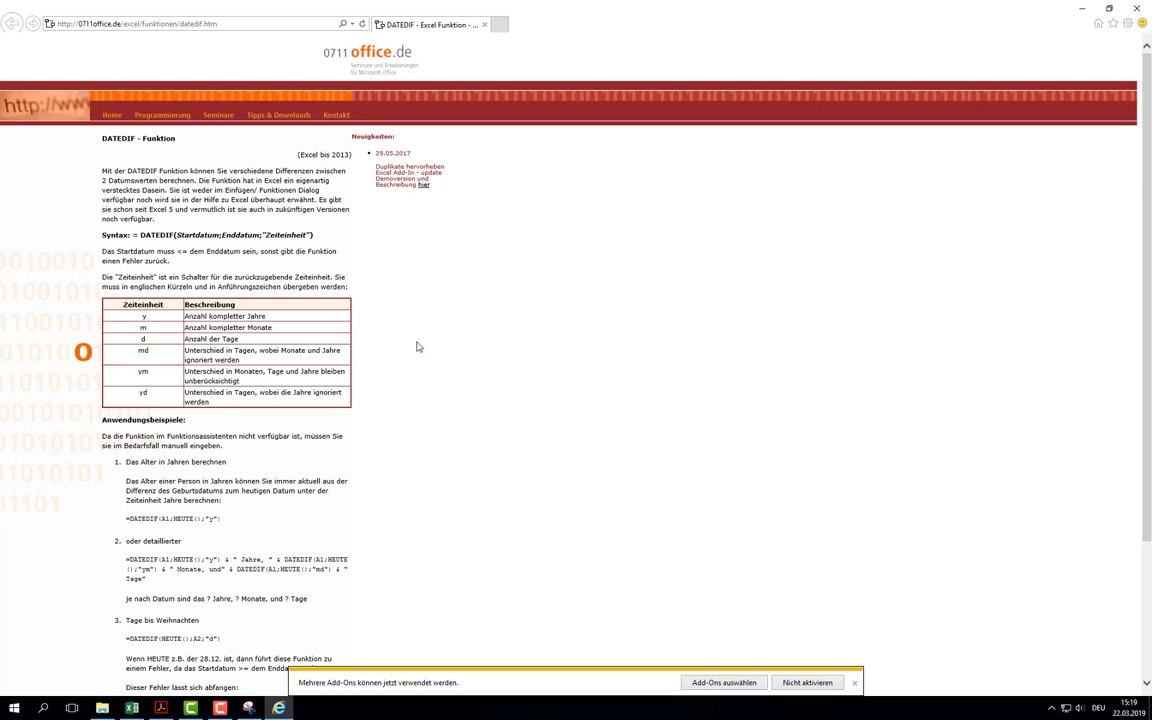
key(alt+Tab)
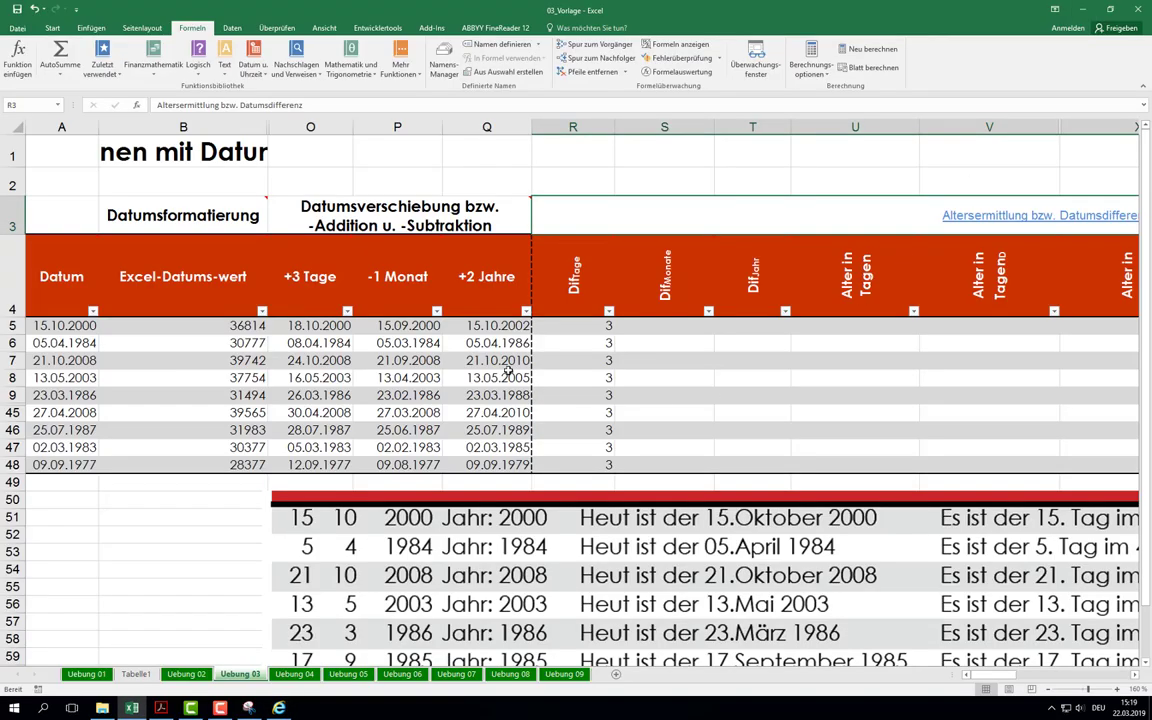
Step: Begin a =DATEDIF(;;) formula in S5, inserting the row's Datum reference as the first argument
click(664, 326)
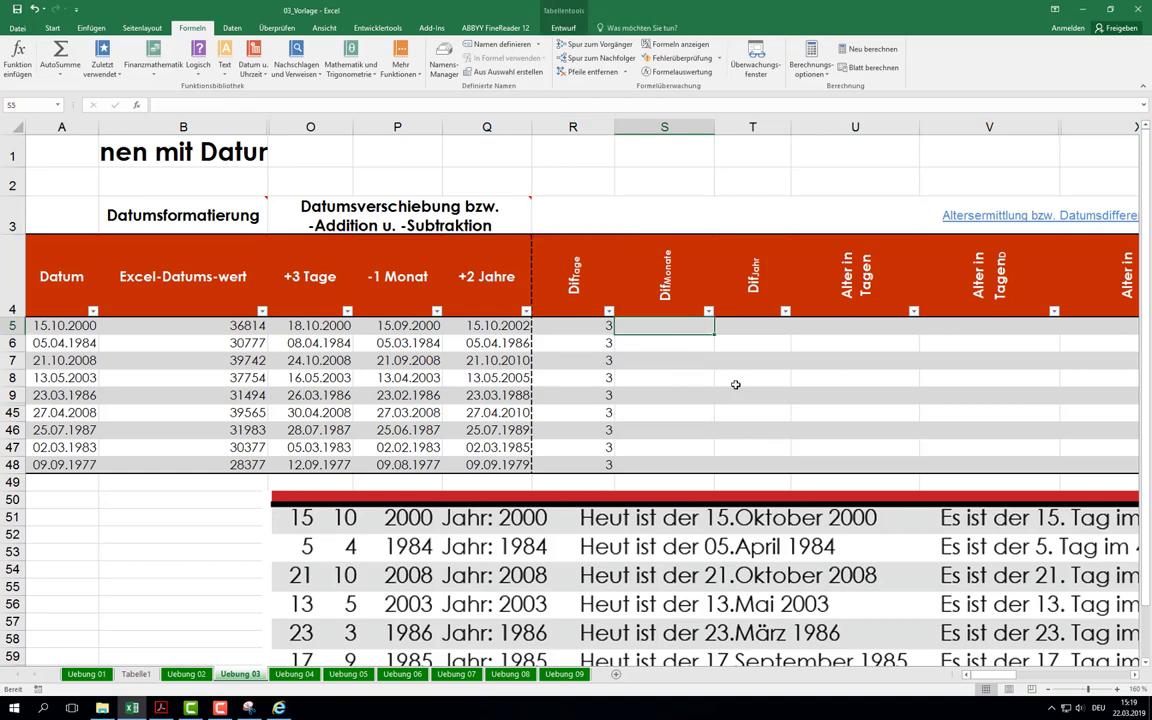
text(=)
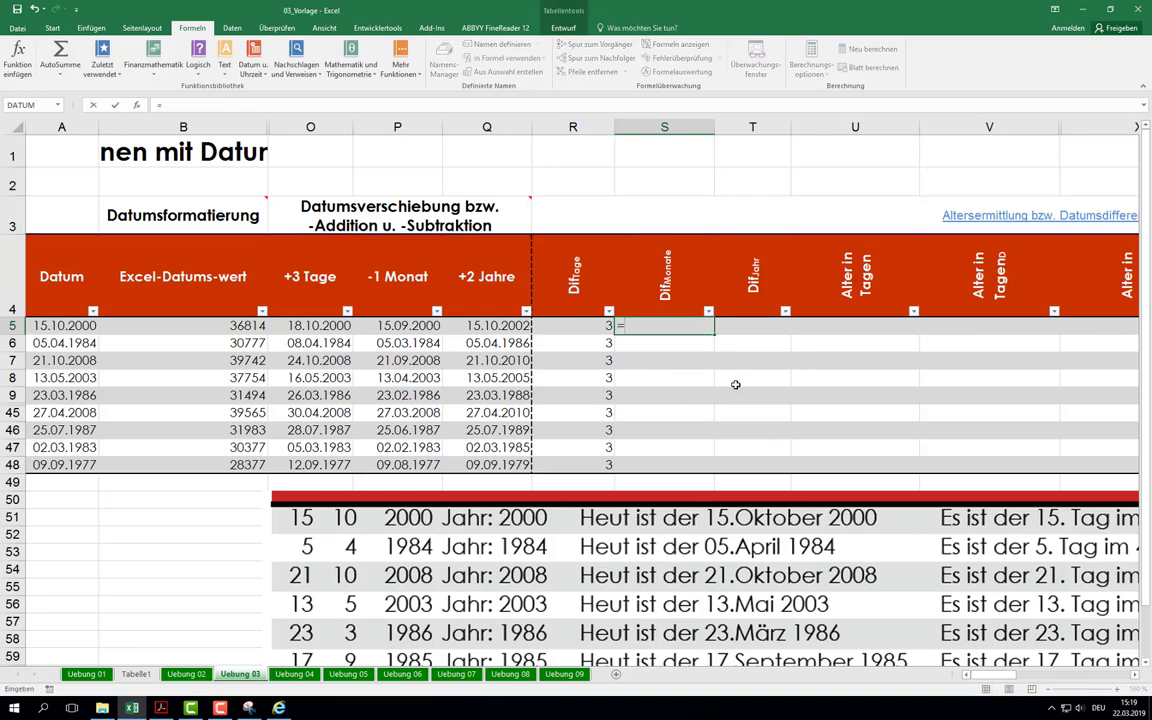
text(datedif)
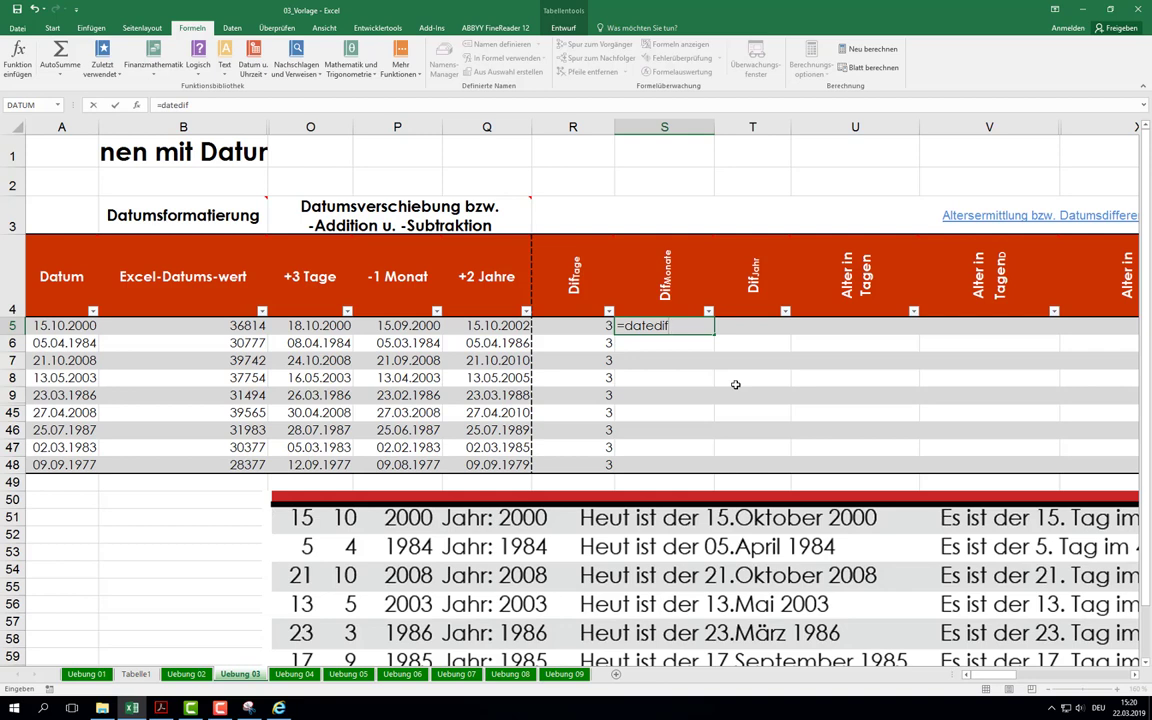
text(())
click(191, 105)
click(191, 105)
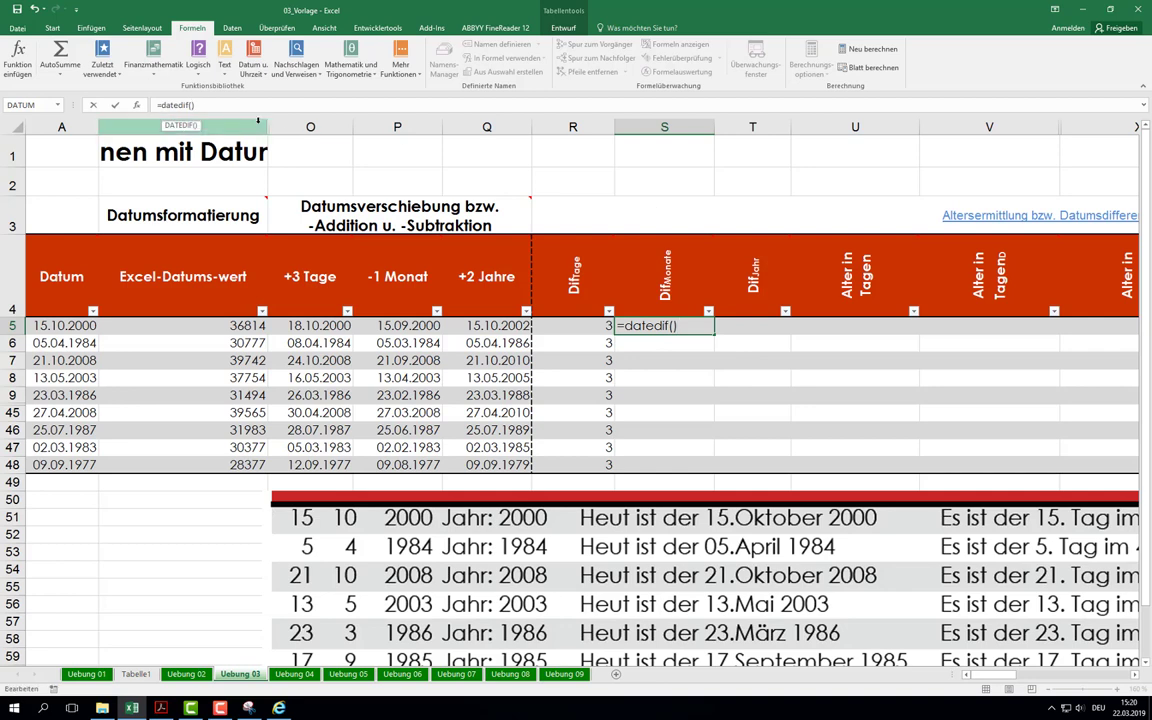
text(;;)
key(Left)
key(Left)
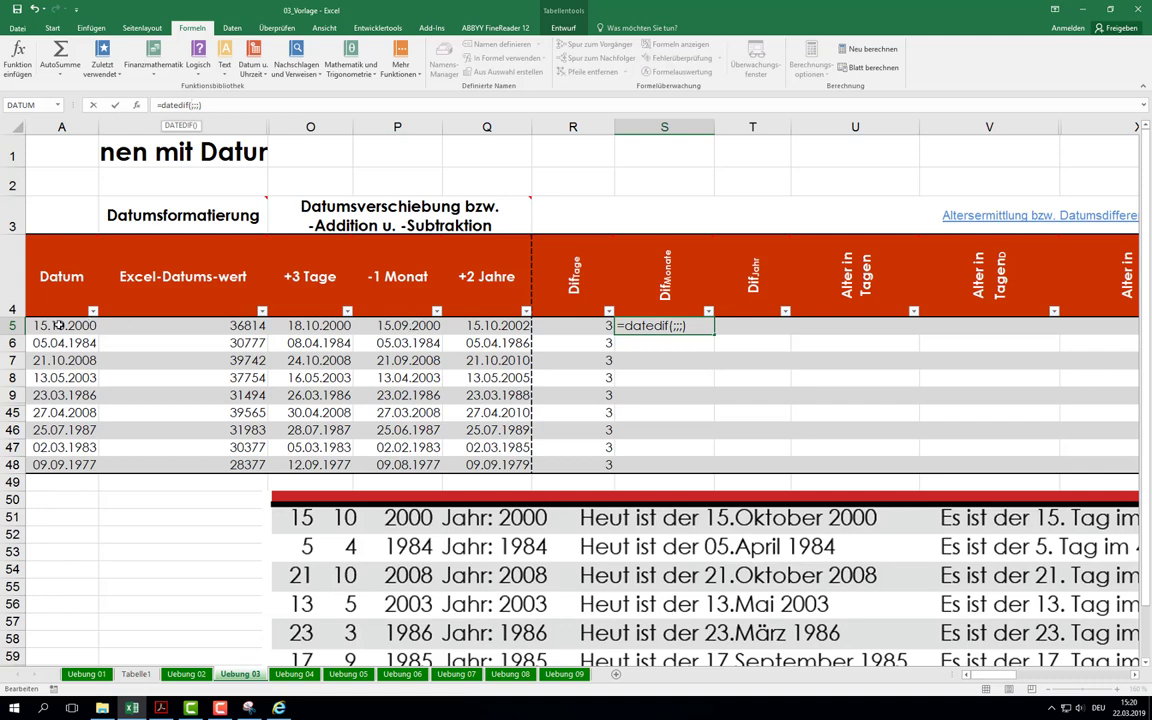
click(59, 325)
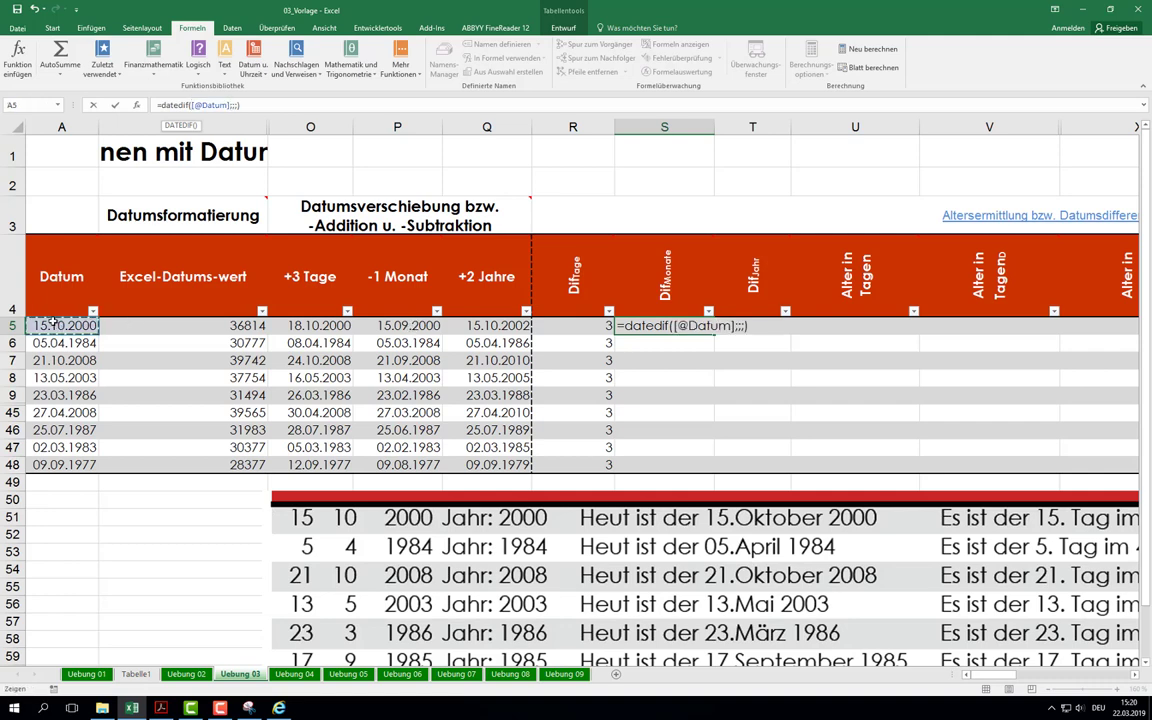
click(232, 104)
Step: After checking the help page, use -1 Monat as start date and Datum as end date, then commit
click(279, 708)
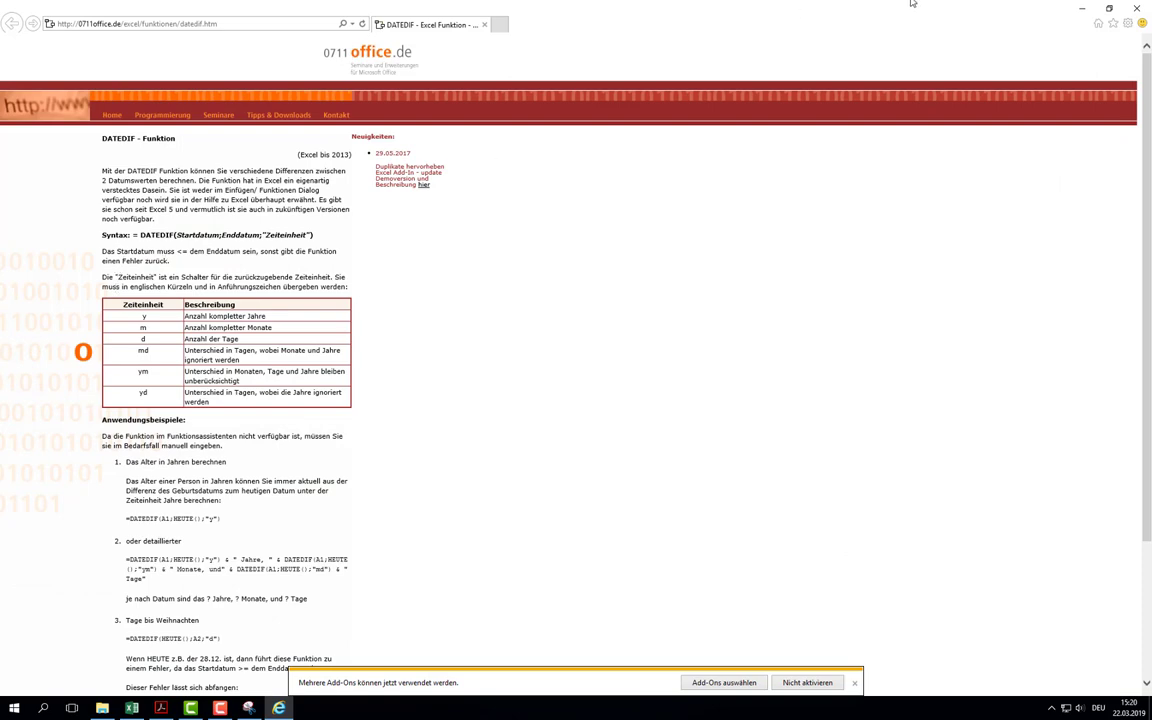
key(alt+Tab)
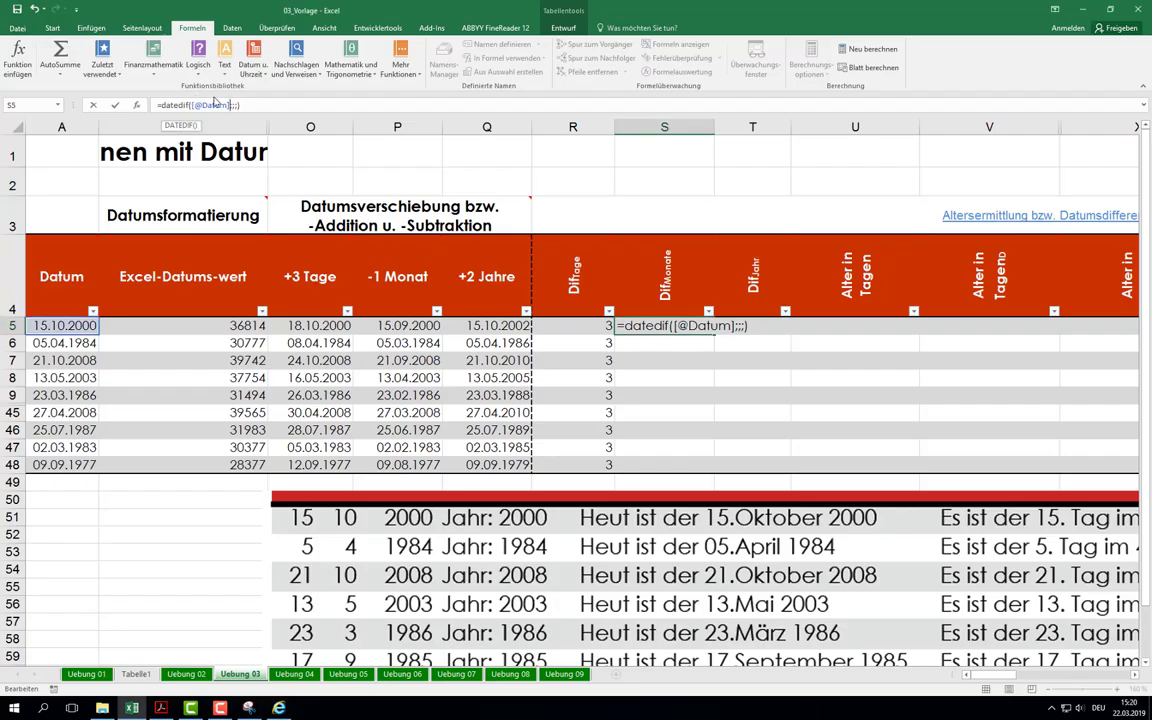
click(191, 104)
key(Delete)
key(Delete)
key(Delete)
key(Delete)
key(Delete)
key(Delete)
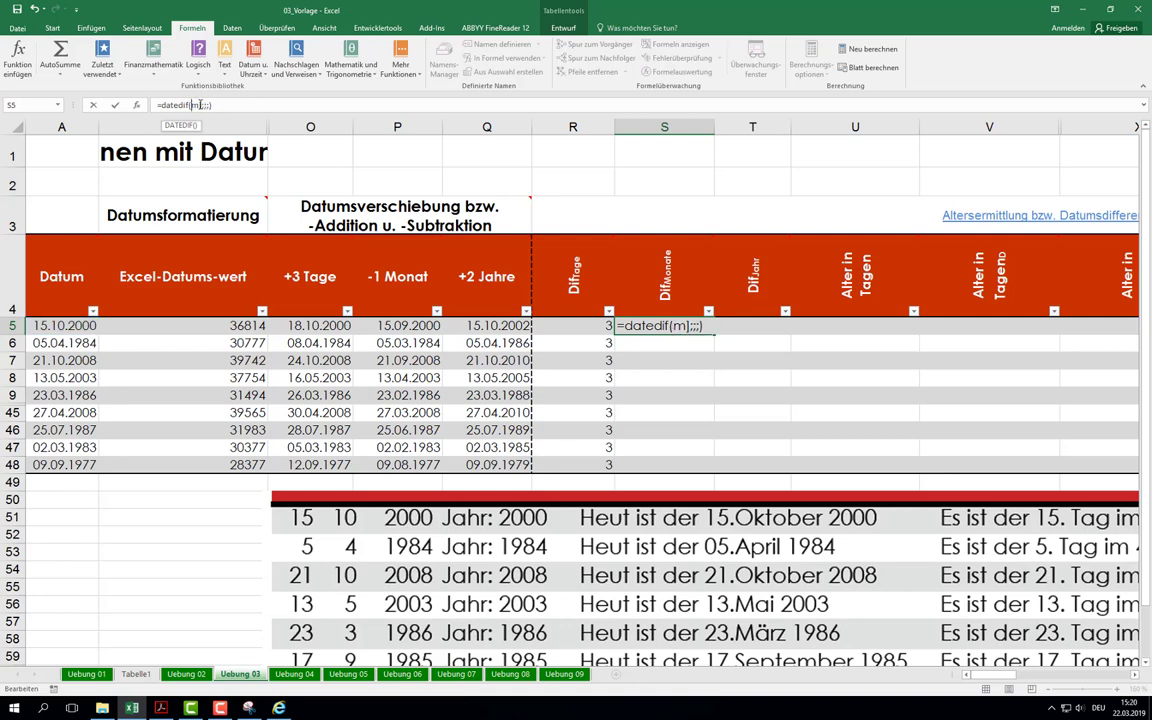
key(Delete)
key(Delete)
click(370, 325)
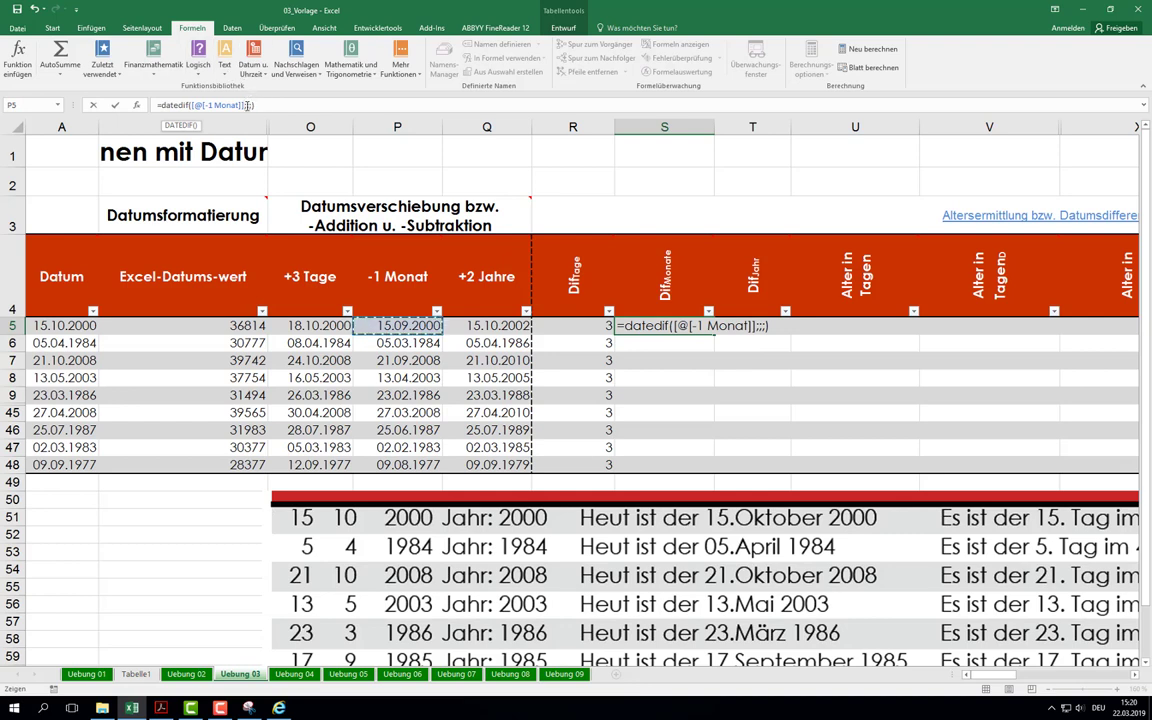
click(248, 104)
click(62, 325)
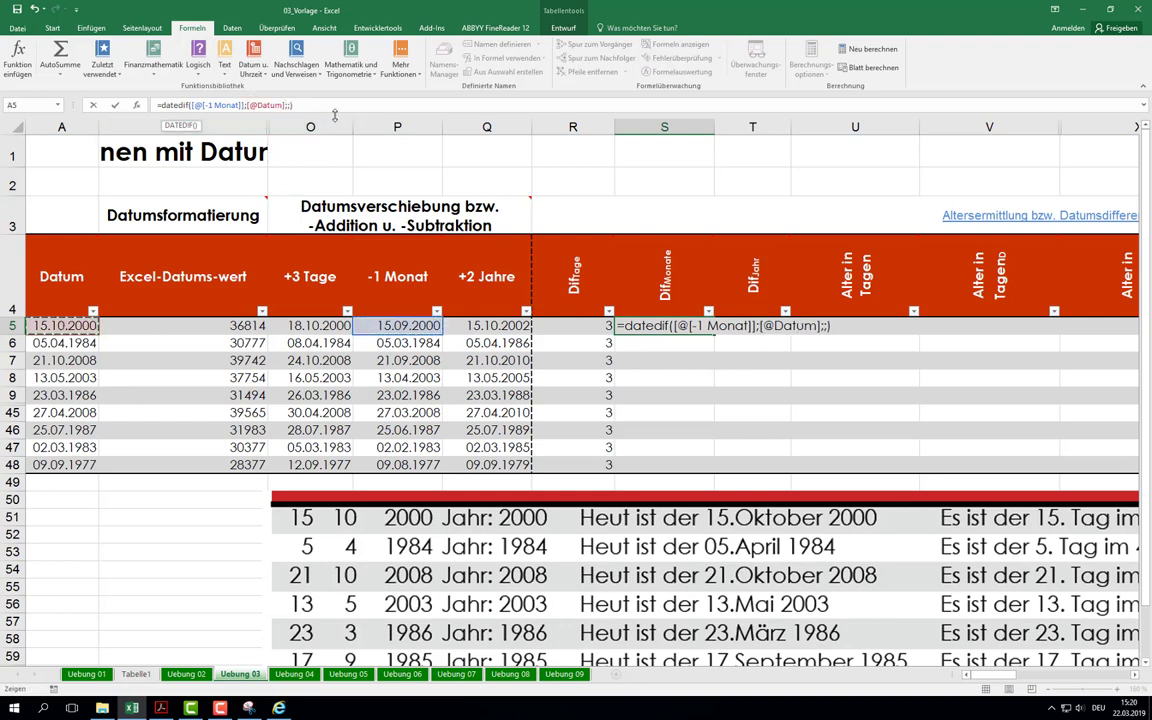
key(Delete)
key(Tab)
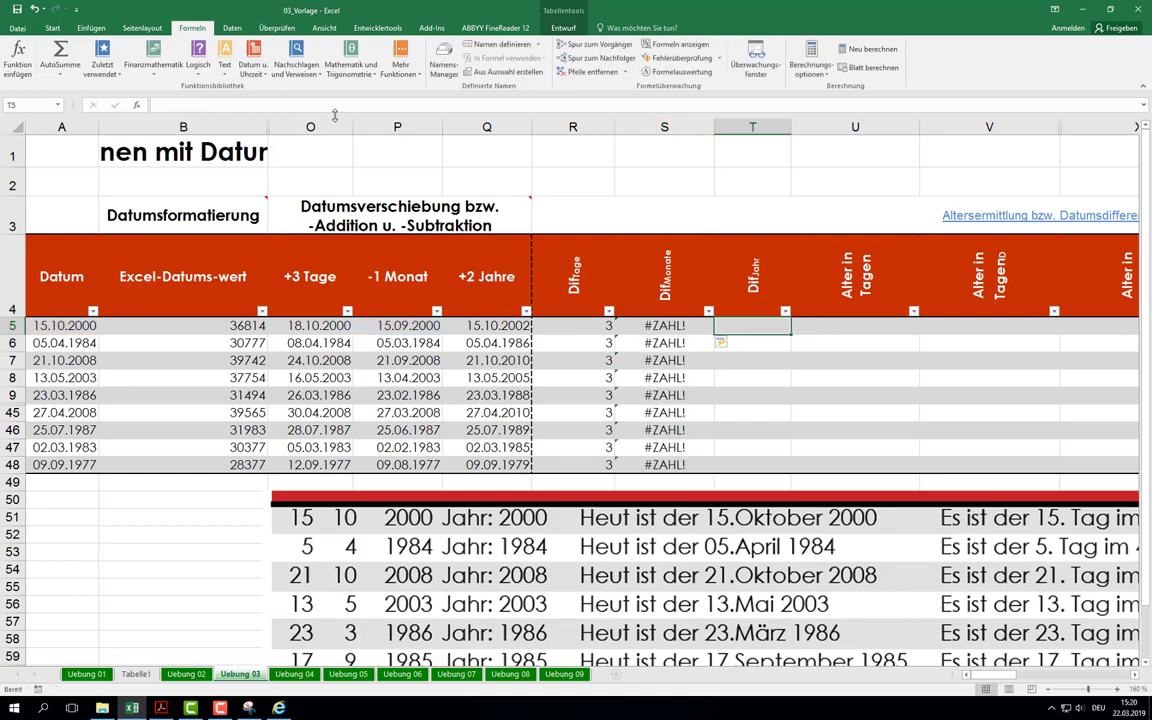
Step: Add ;"m" as the time unit to the S5 DATEDIF formula so DifMonate shows 1
key(Left)
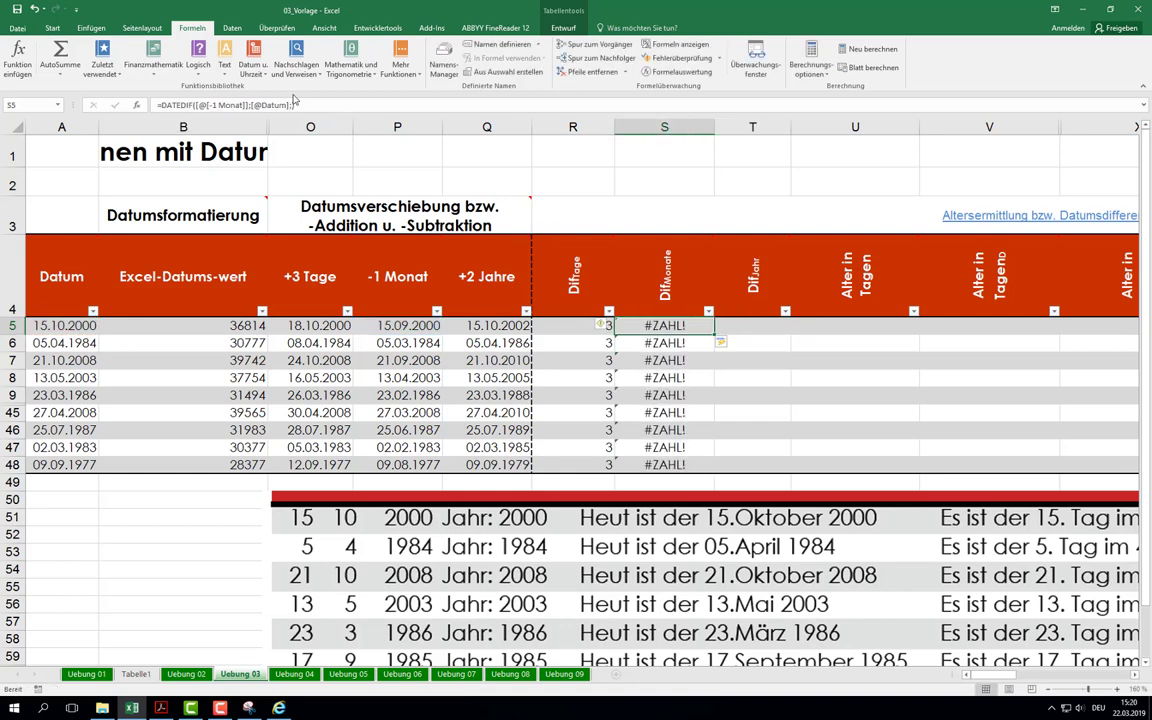
click(295, 103)
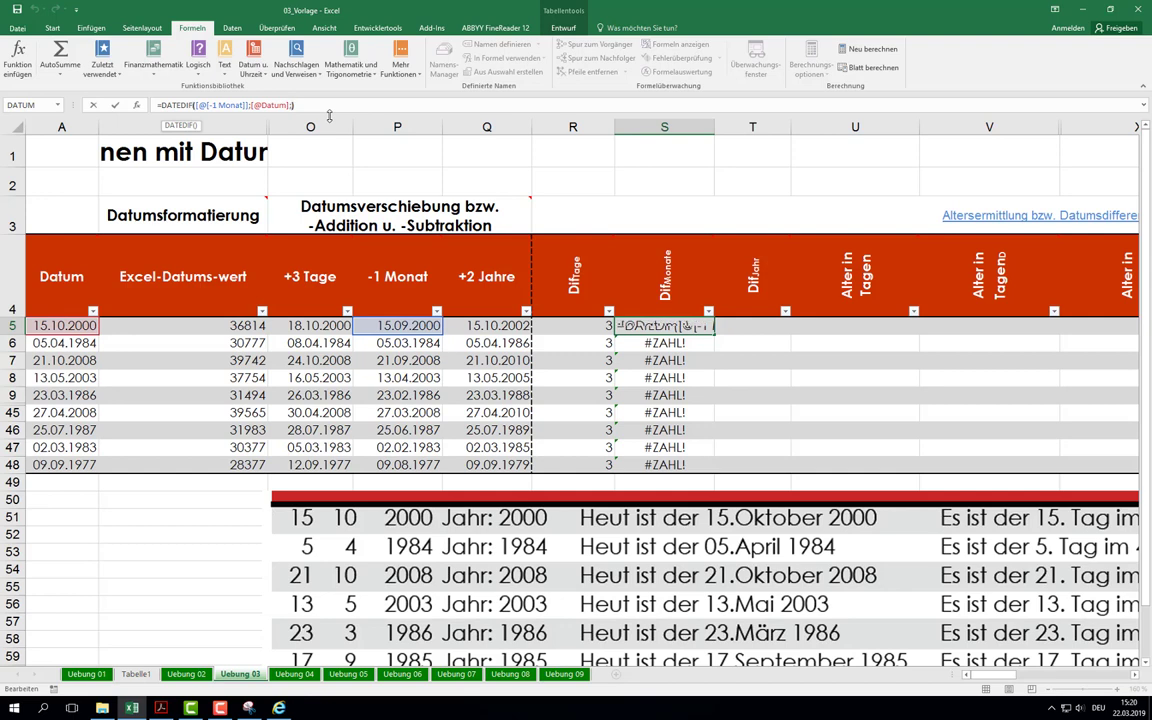
text(;)
text(")
text(m)
text(")
key(Return)
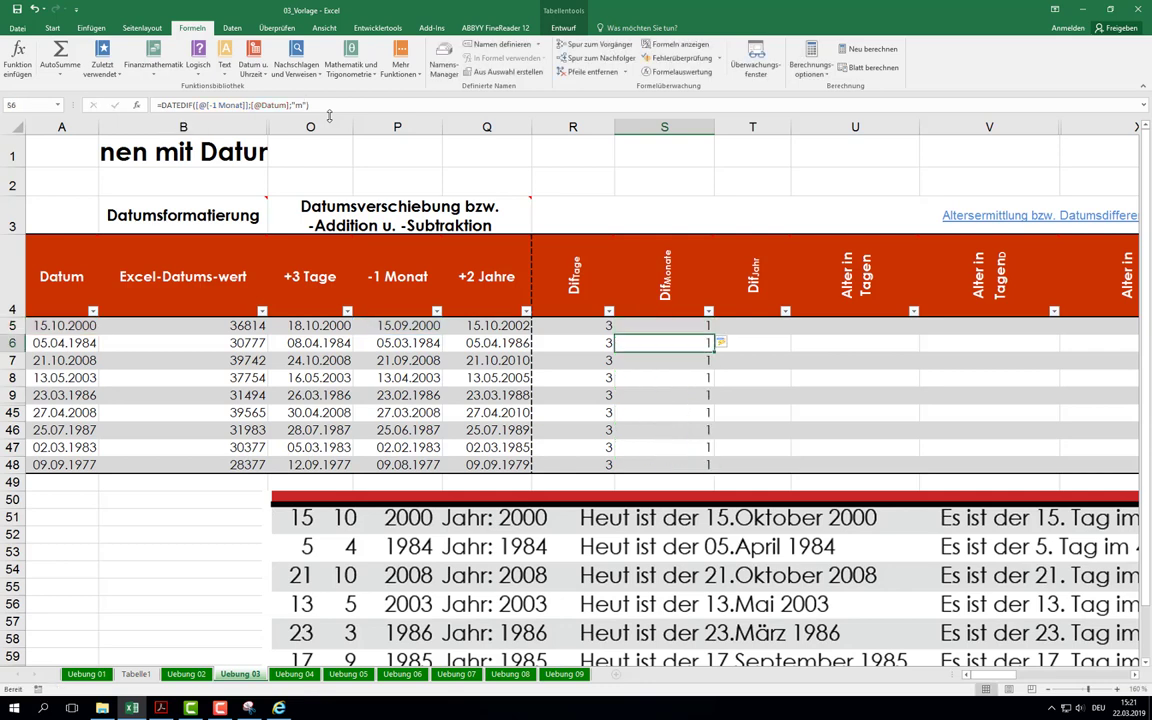
Step: Start the Windows screen magnifier while editing the S5 formula
click(660, 326)
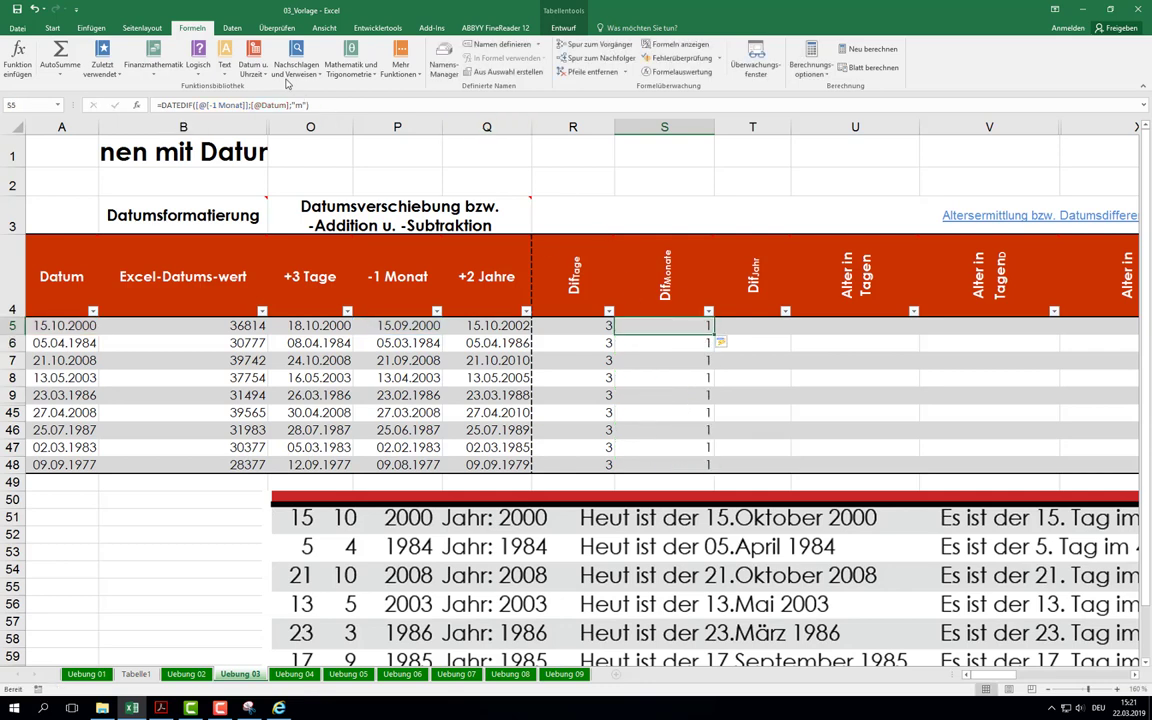
click(314, 105)
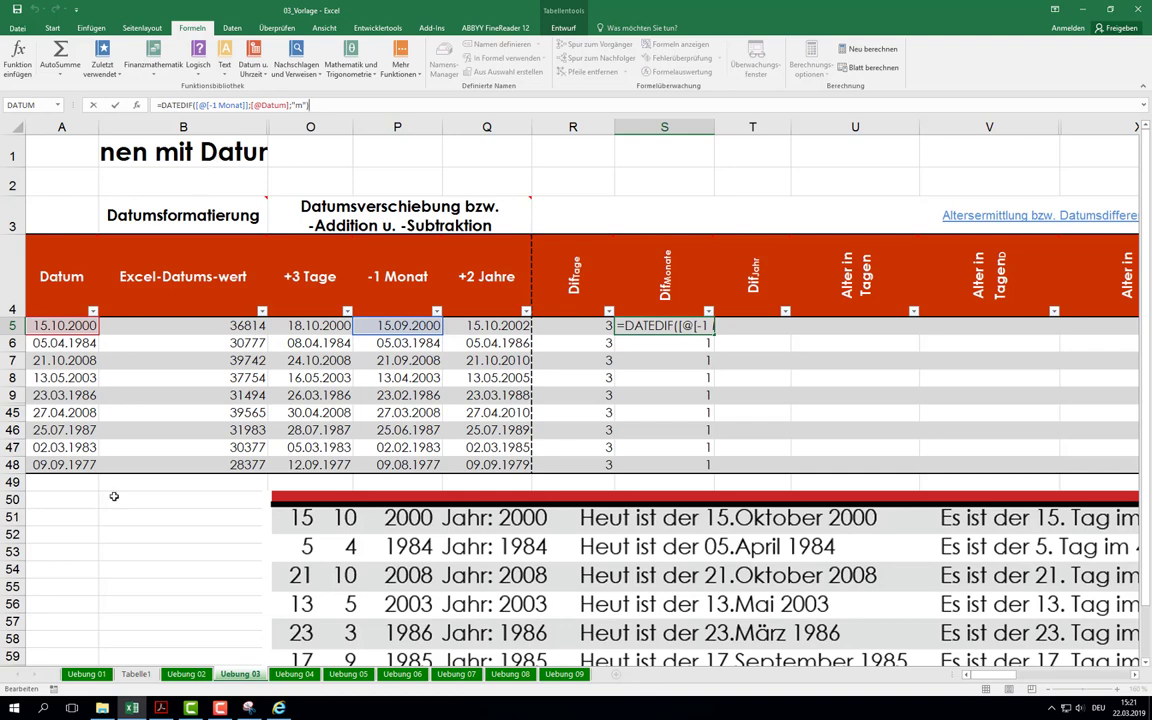
click(43, 708)
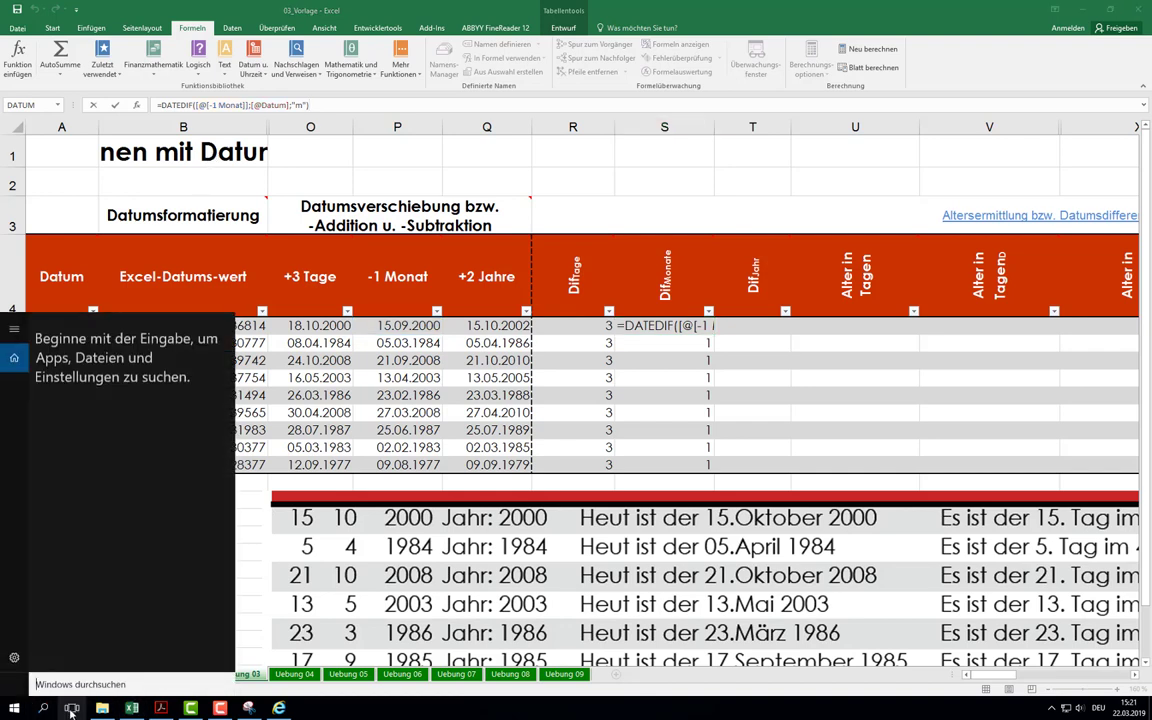
text(bild)
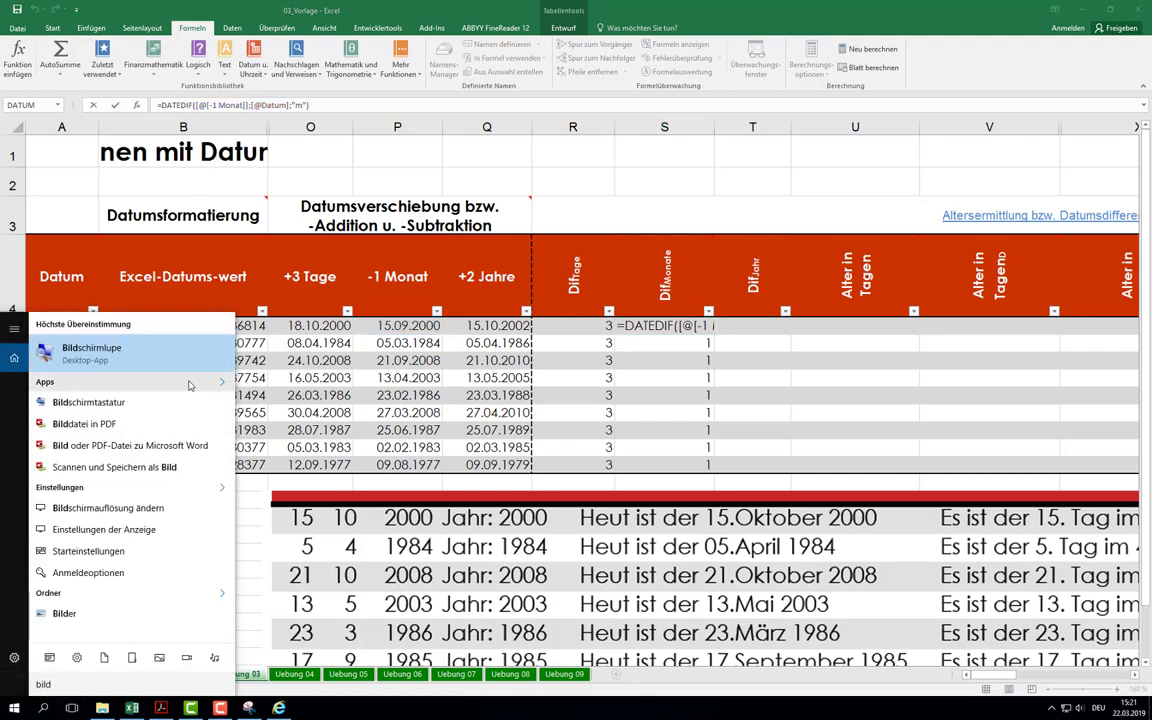
click(133, 350)
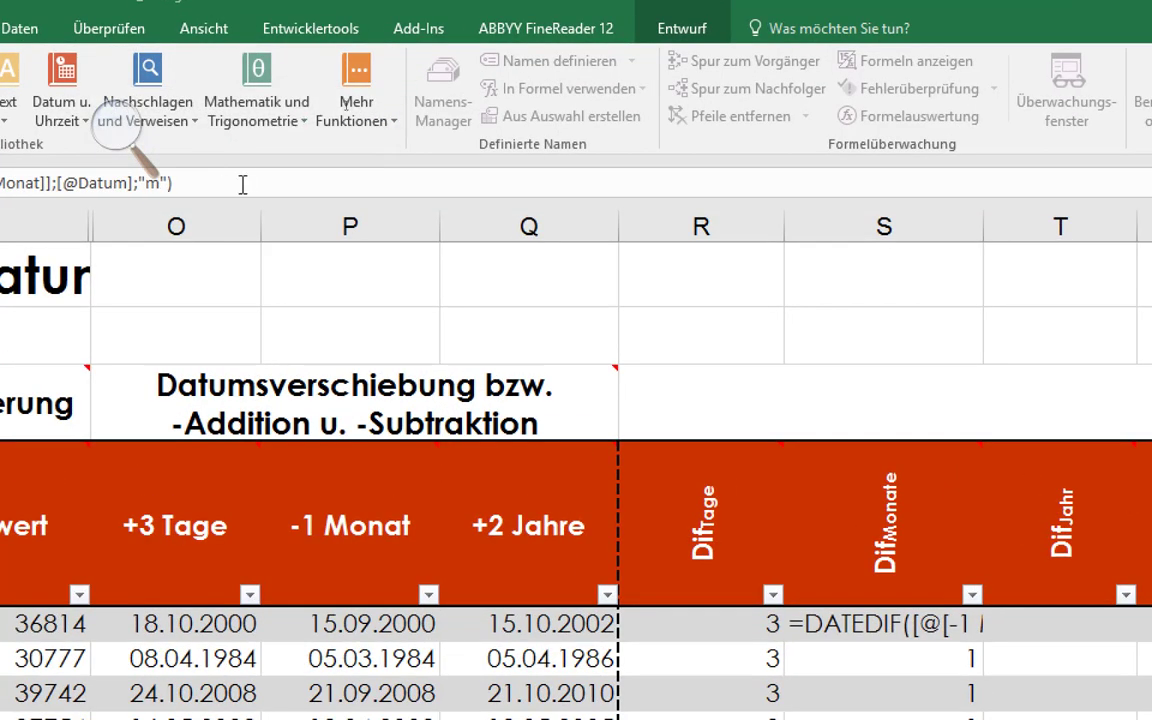
Step: Show the DATEDIF arguments dialog for S5 (-1 Monat, Datum, "m") and move it up over the sheet
click(96, 180)
key(End)
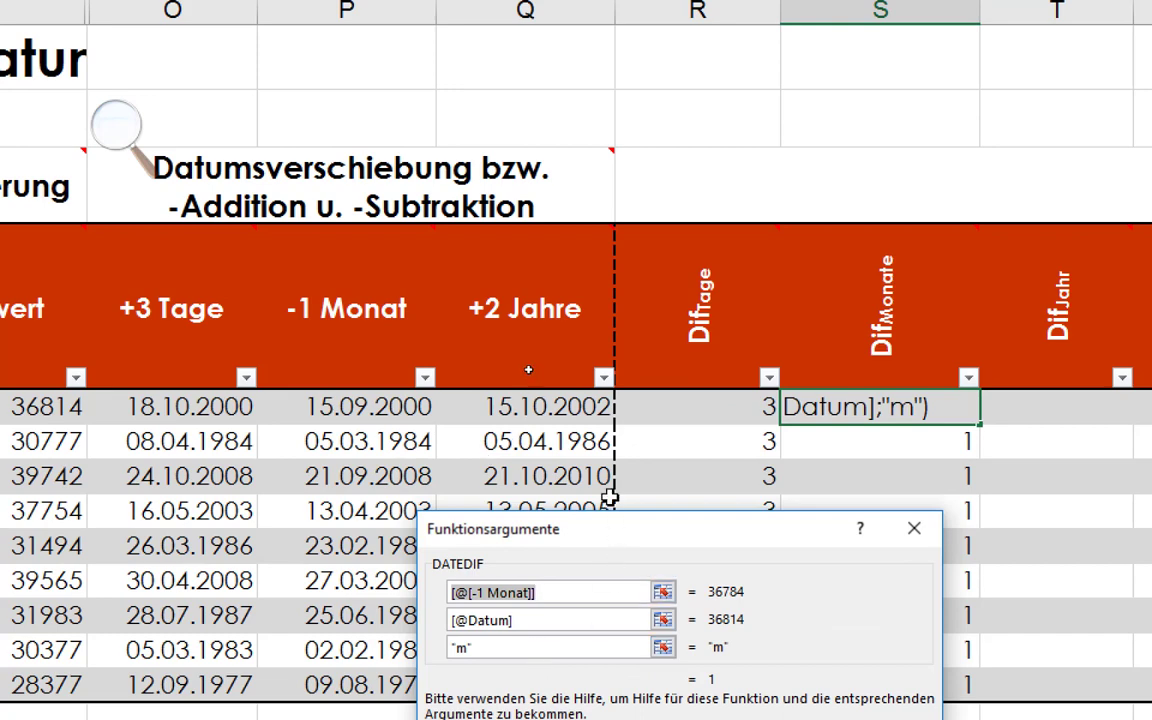
drag(591, 548, 370, 109)
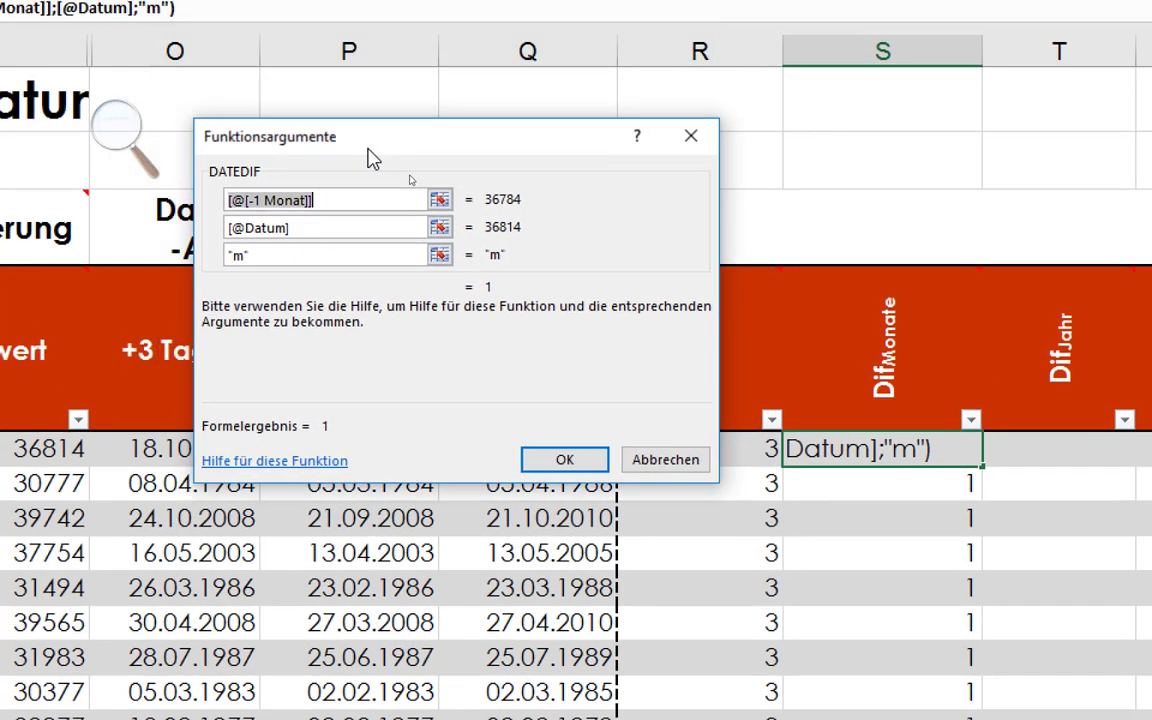
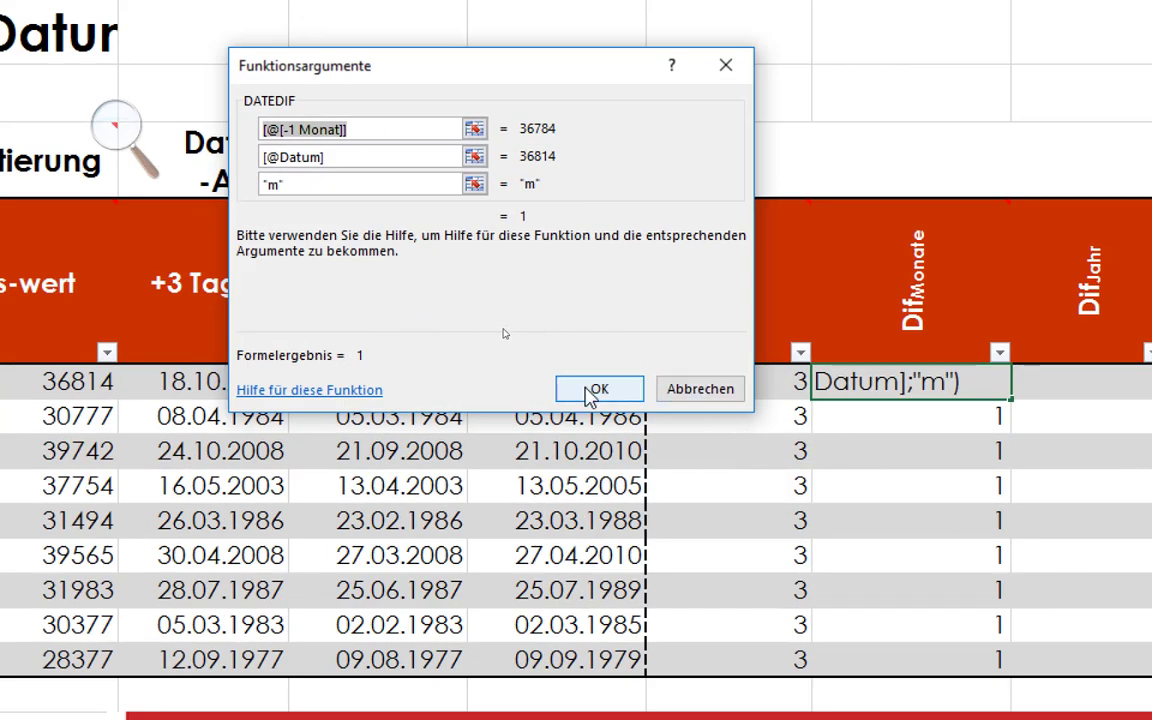
Step: Confirm the months DATEDIF formula so Dif Monate shows 1 in every row
click(599, 388)
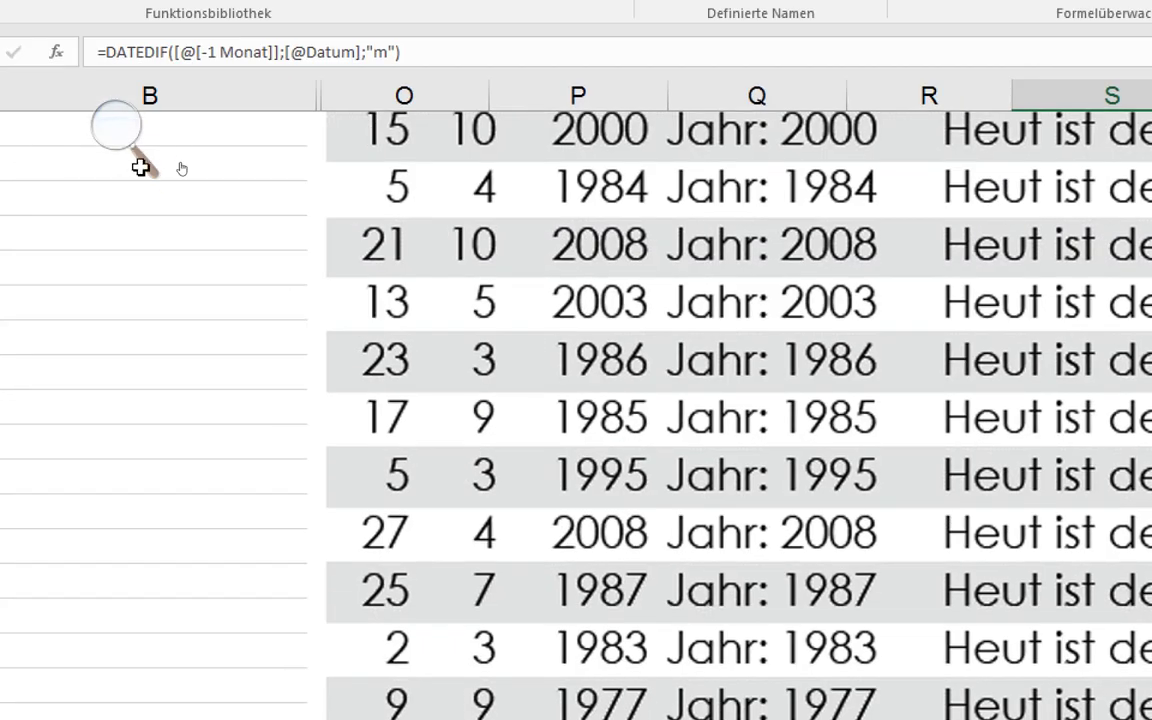
click(60, 110)
click(355, 104)
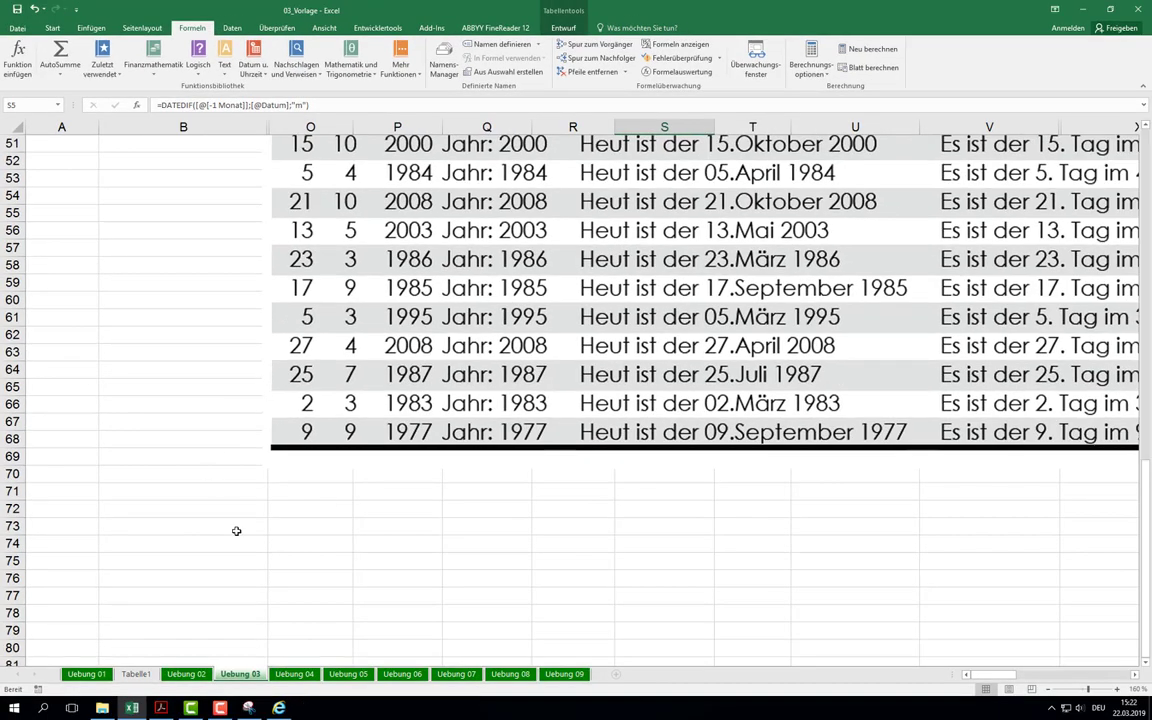
Step: In B72, insert the test formula =DATUM(2000;2;31), which displays 02.03.2000
click(175, 508)
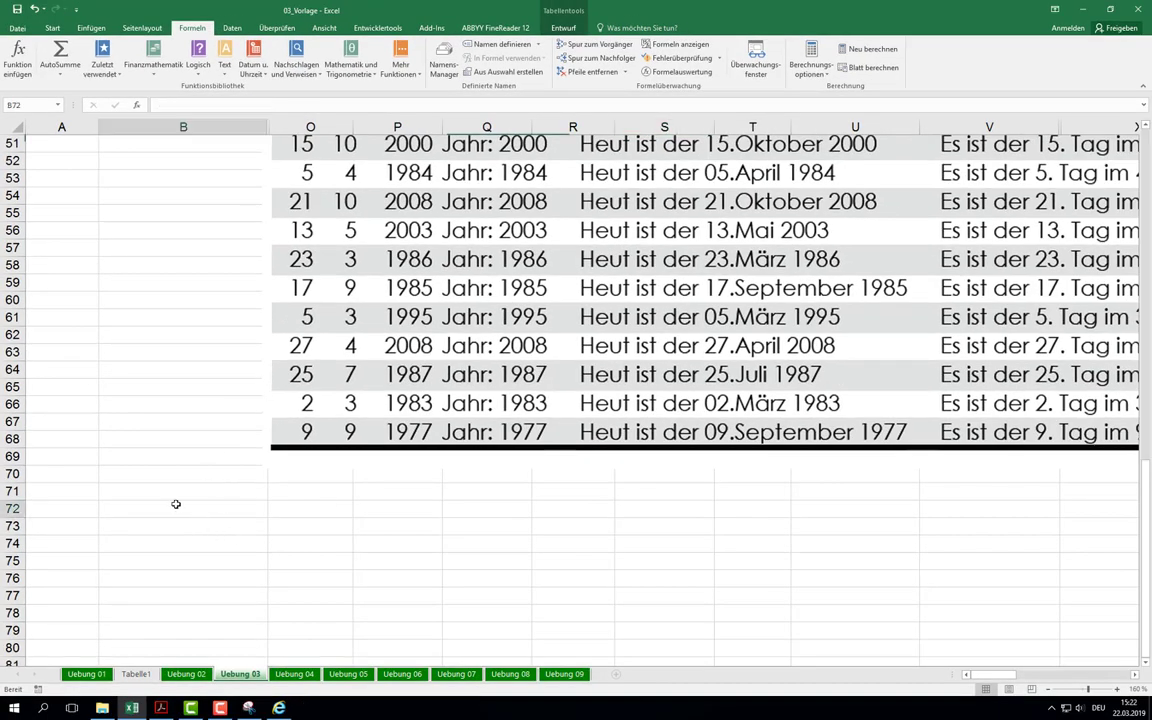
click(253, 66)
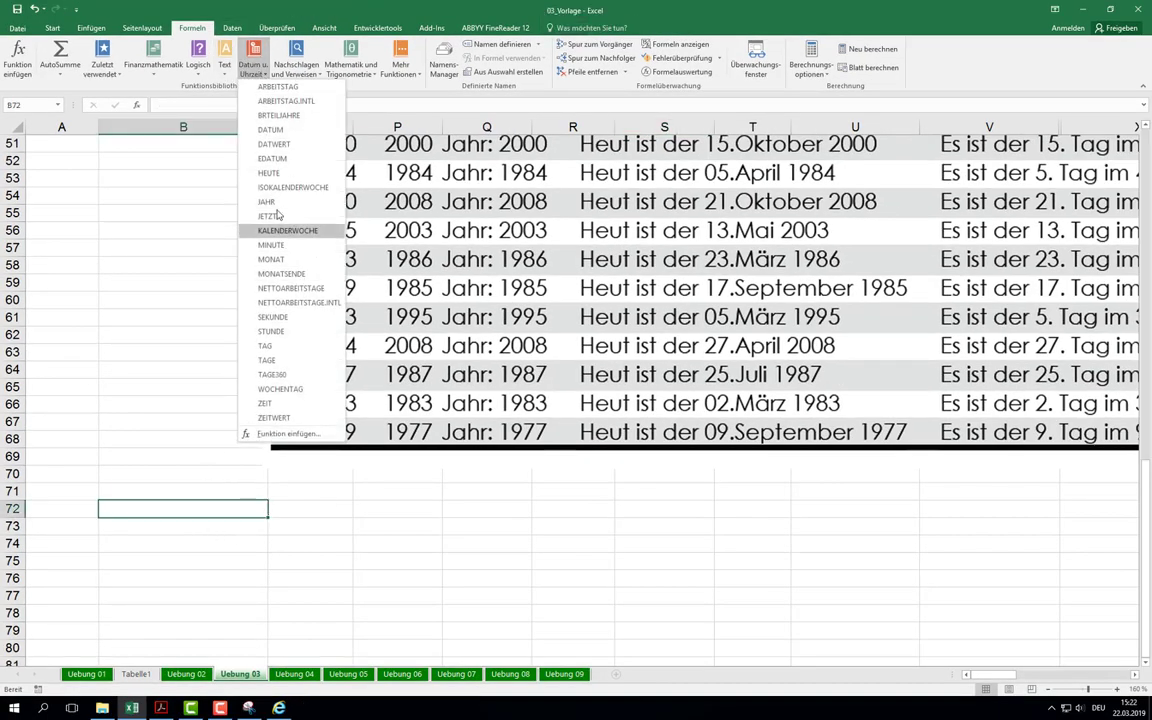
click(270, 131)
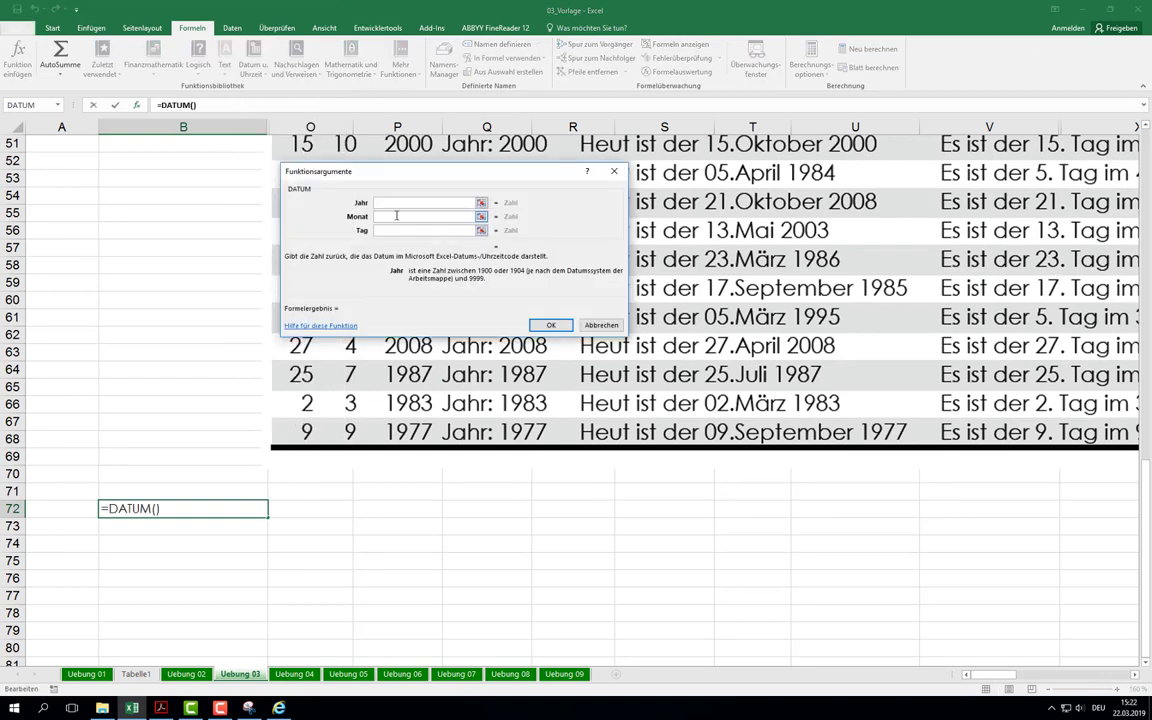
text(2000)
click(395, 217)
text(31)
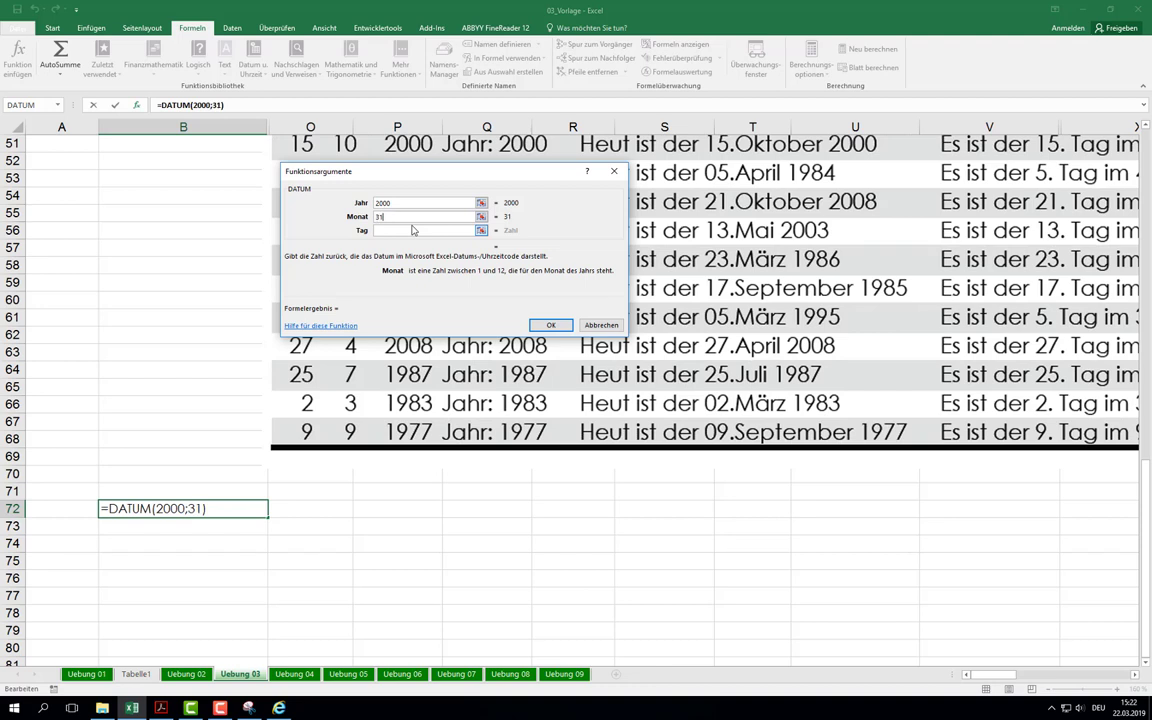
double_click(378, 216)
text(2)
click(388, 231)
text(3)
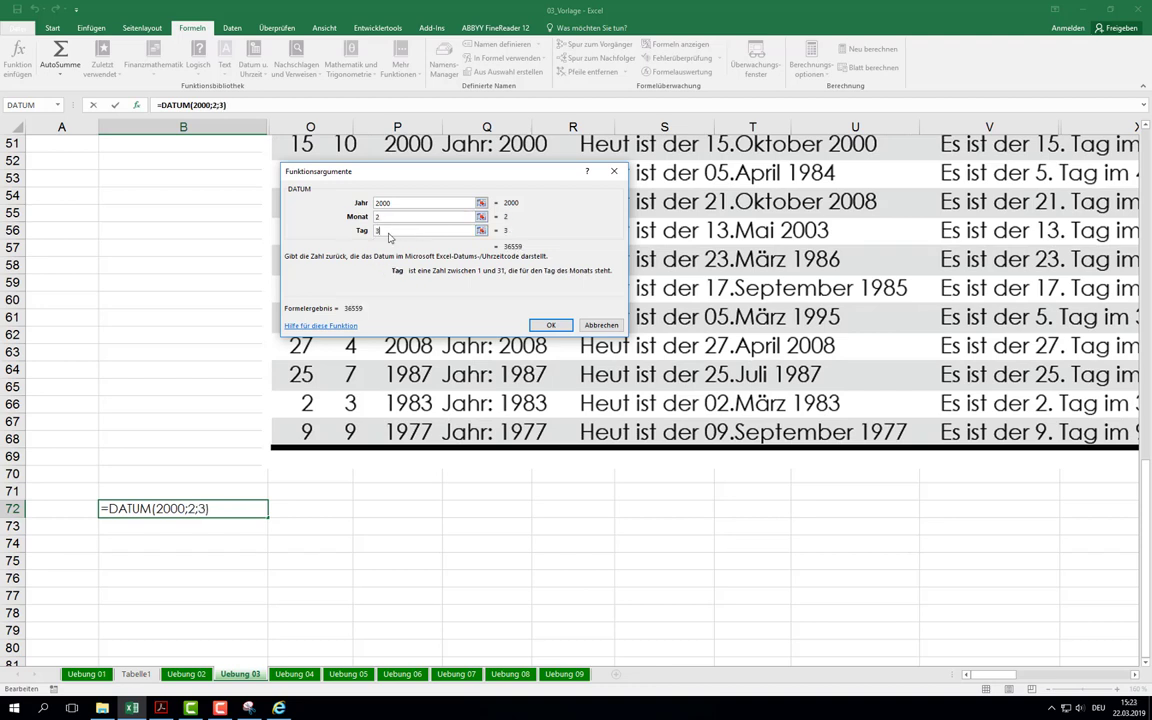
text(1)
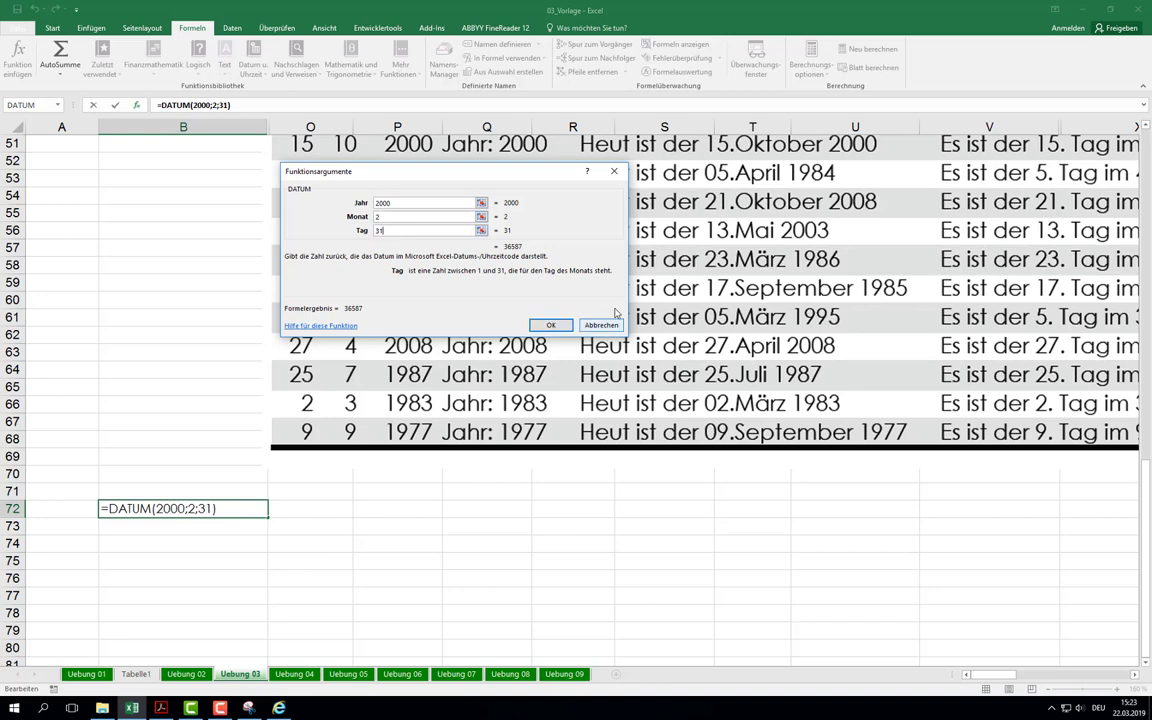
click(549, 326)
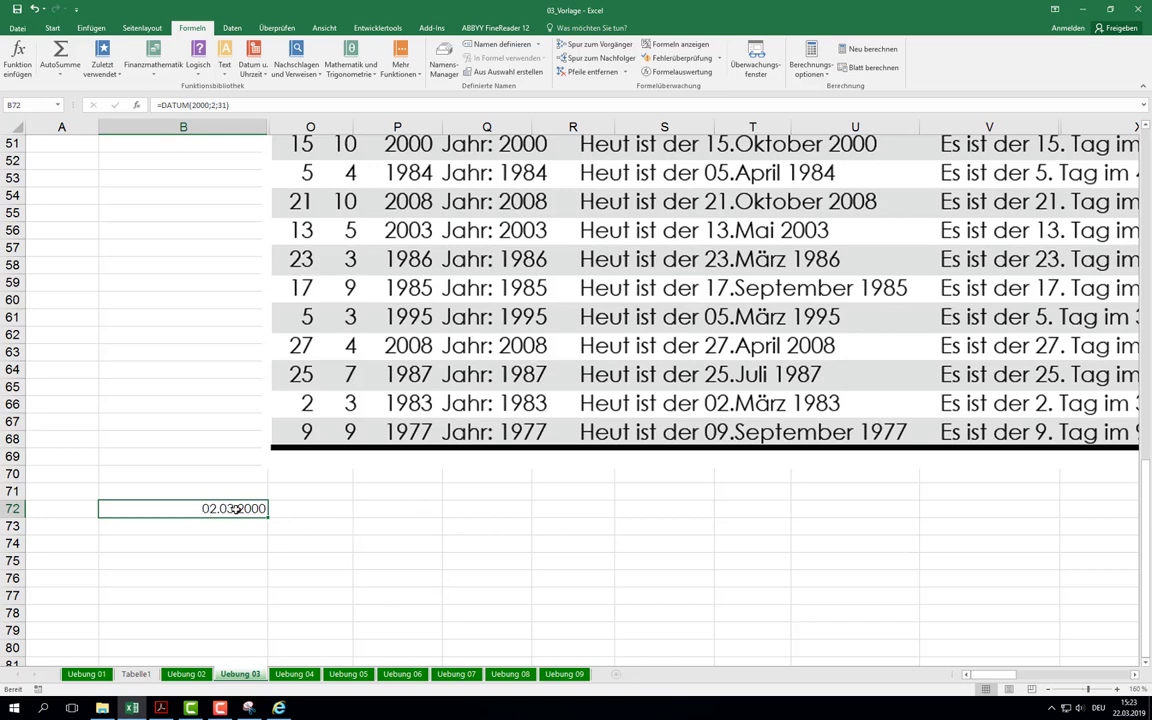
Step: Clear the test date from B72
key(Delete)
scroll(496, 586, up, 2)
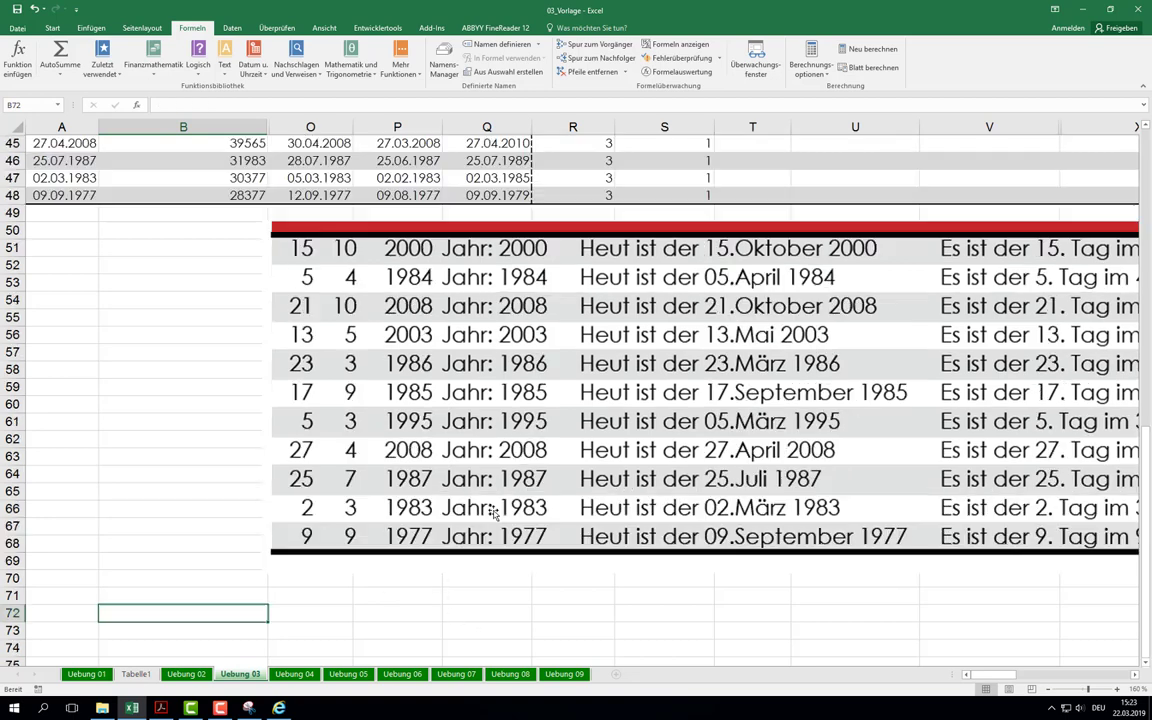
scroll(497, 492, up, 5)
scroll(511, 497, down, 1)
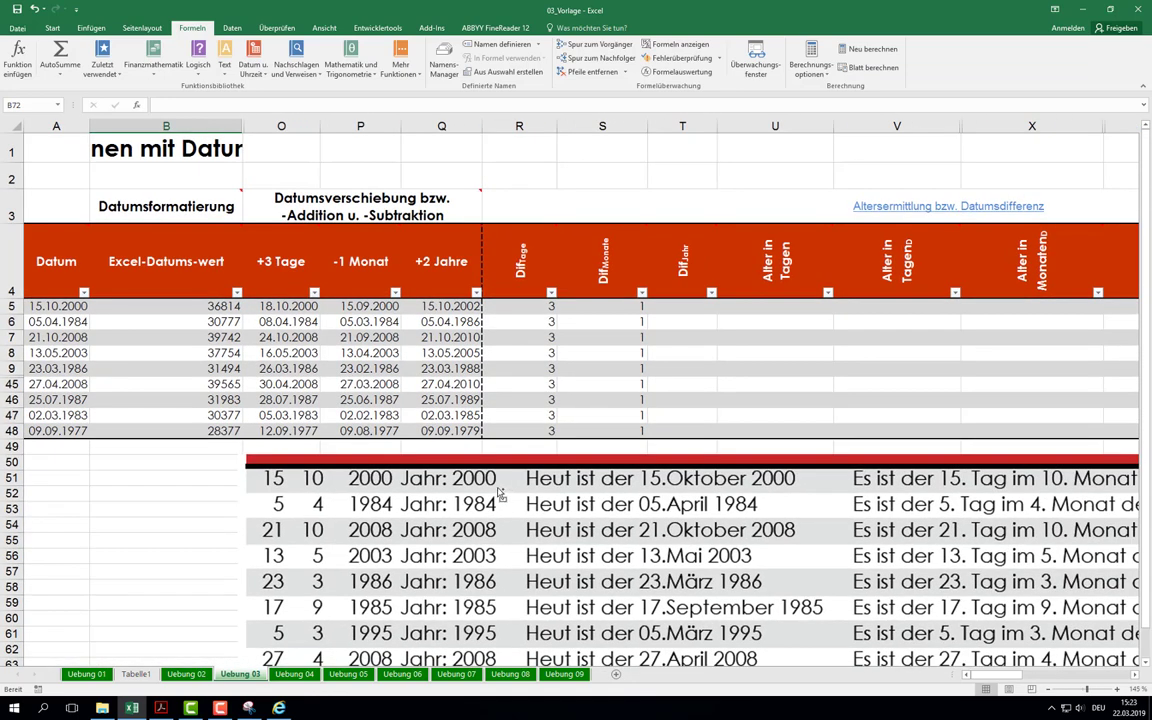
Step: Enter =DATEDIF(A5;Q5;"y") in T5 so the Dif Jahr column fills with 2
click(683, 305)
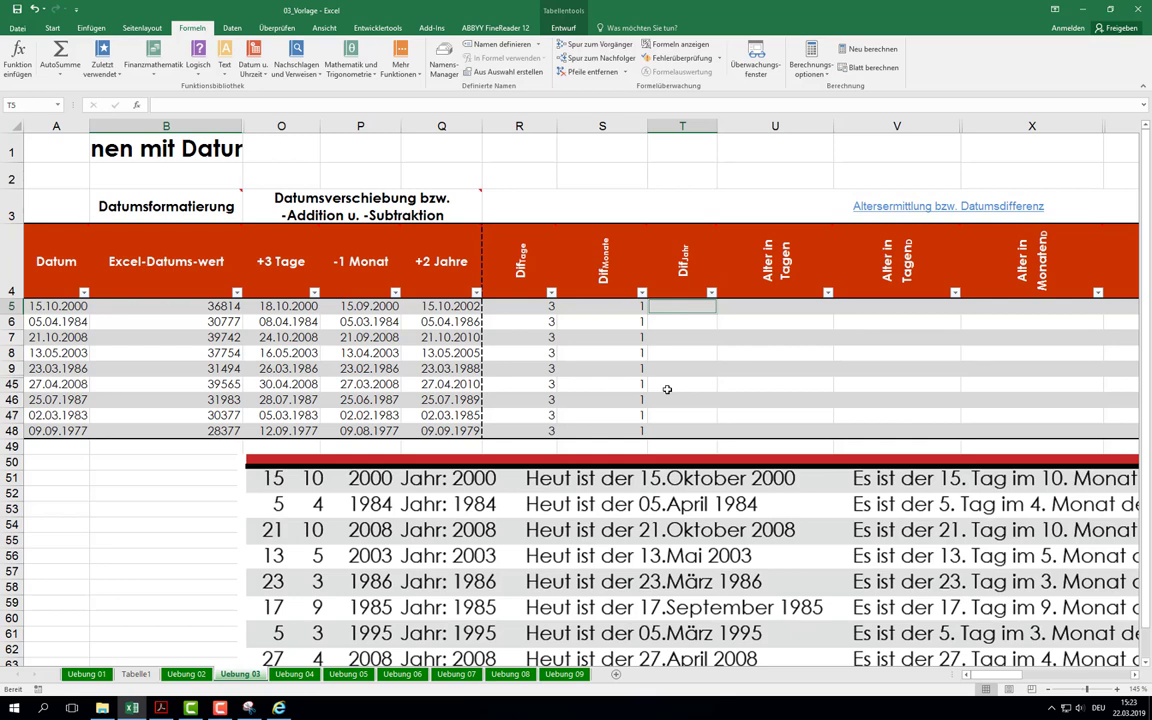
text(=dated)
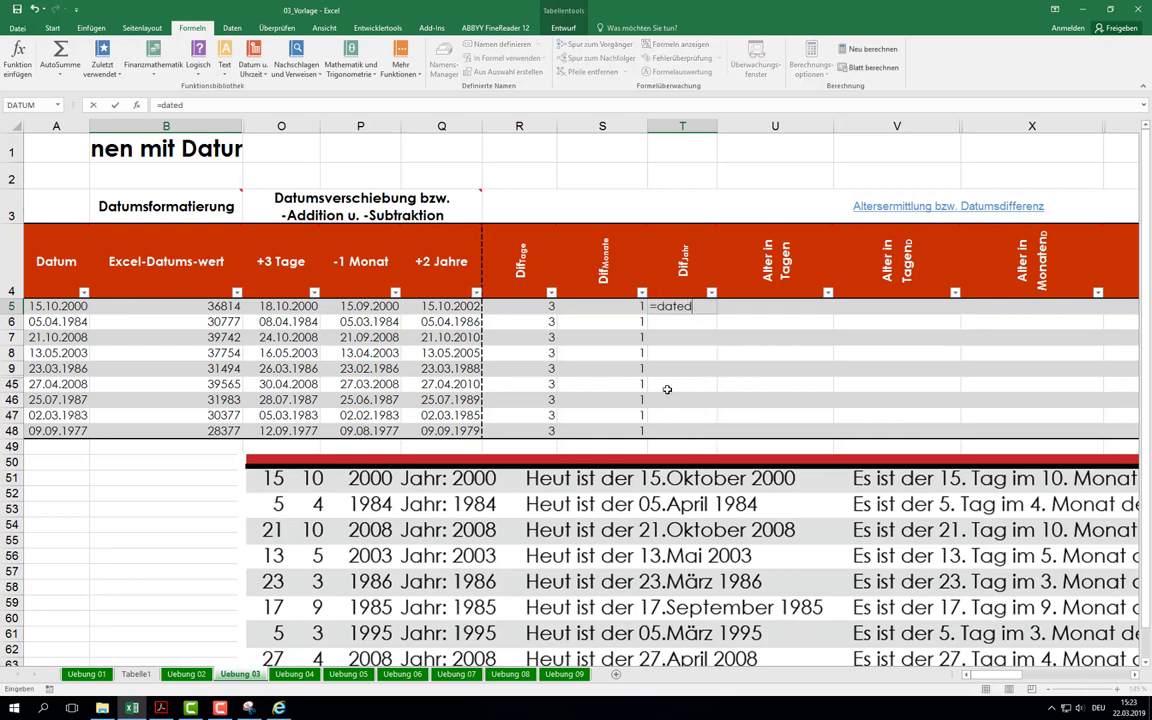
text(if()
text())
click(193, 105)
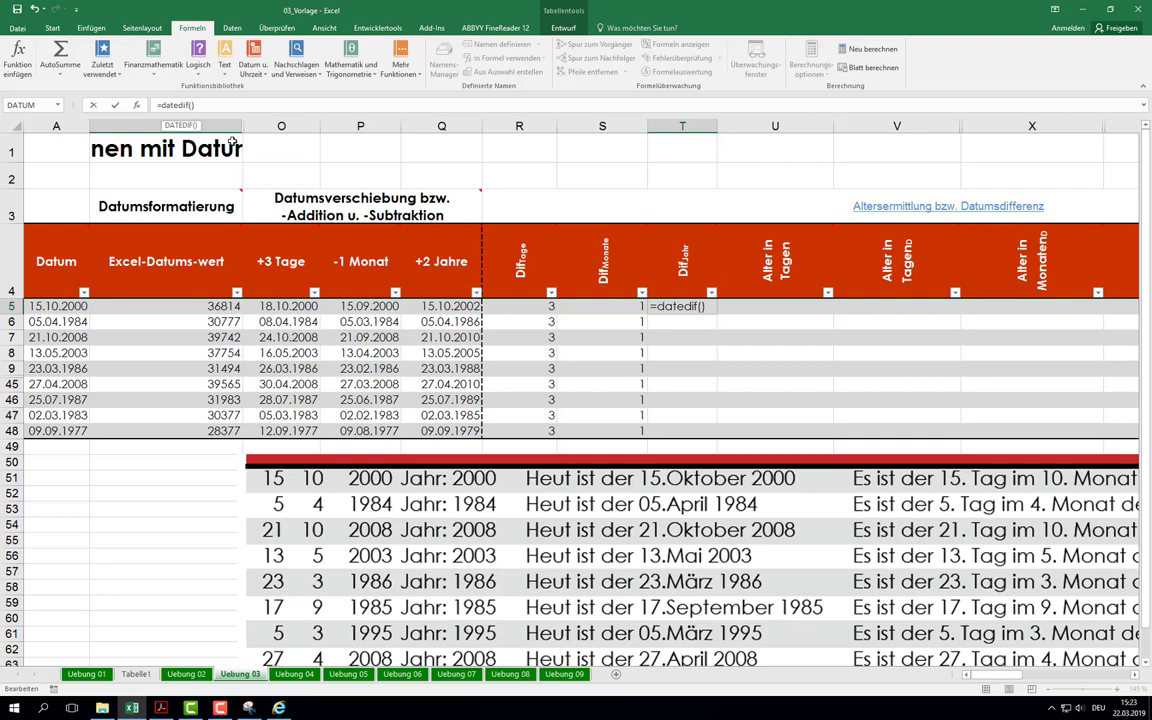
click(40, 306)
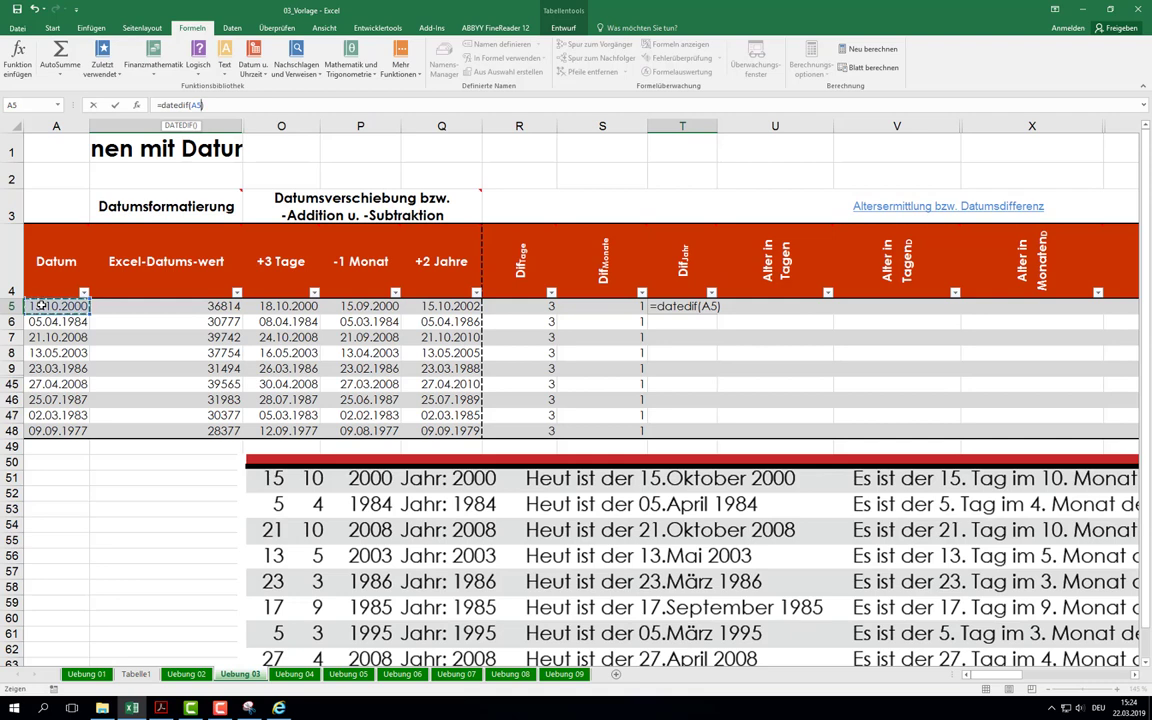
text(;)
click(445, 306)
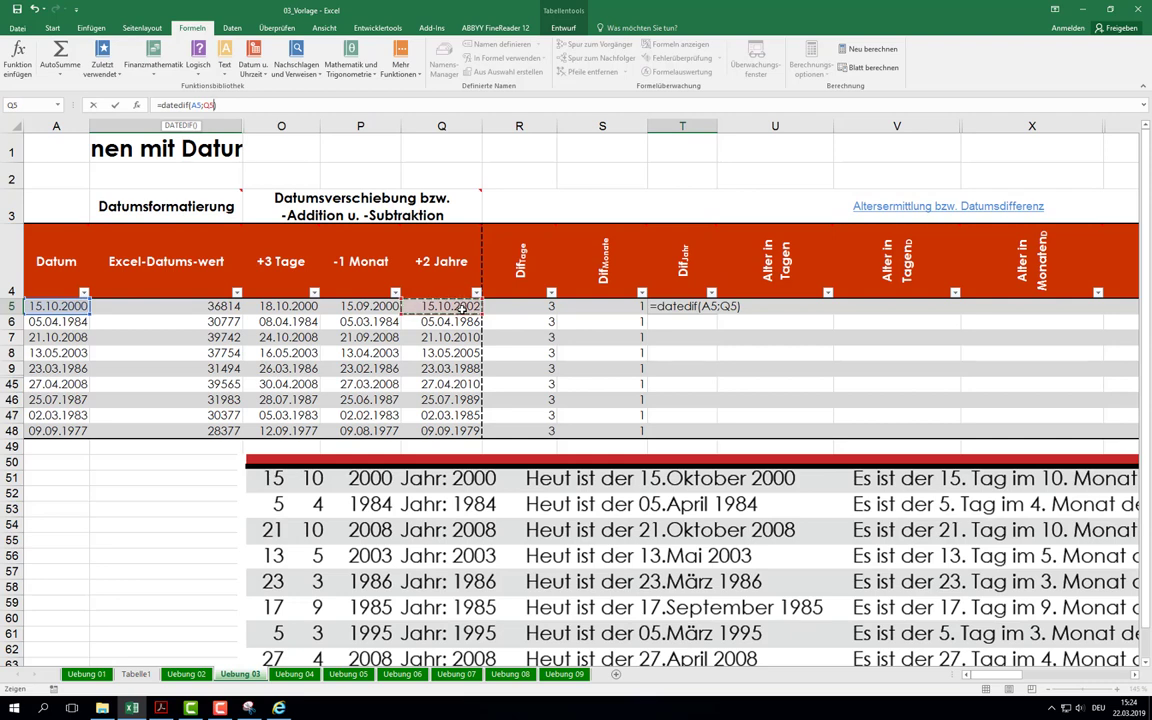
text(;)
text(2)
key(BackSpace)
text("y")
key(Return)
scroll(461, 309, down, 2)
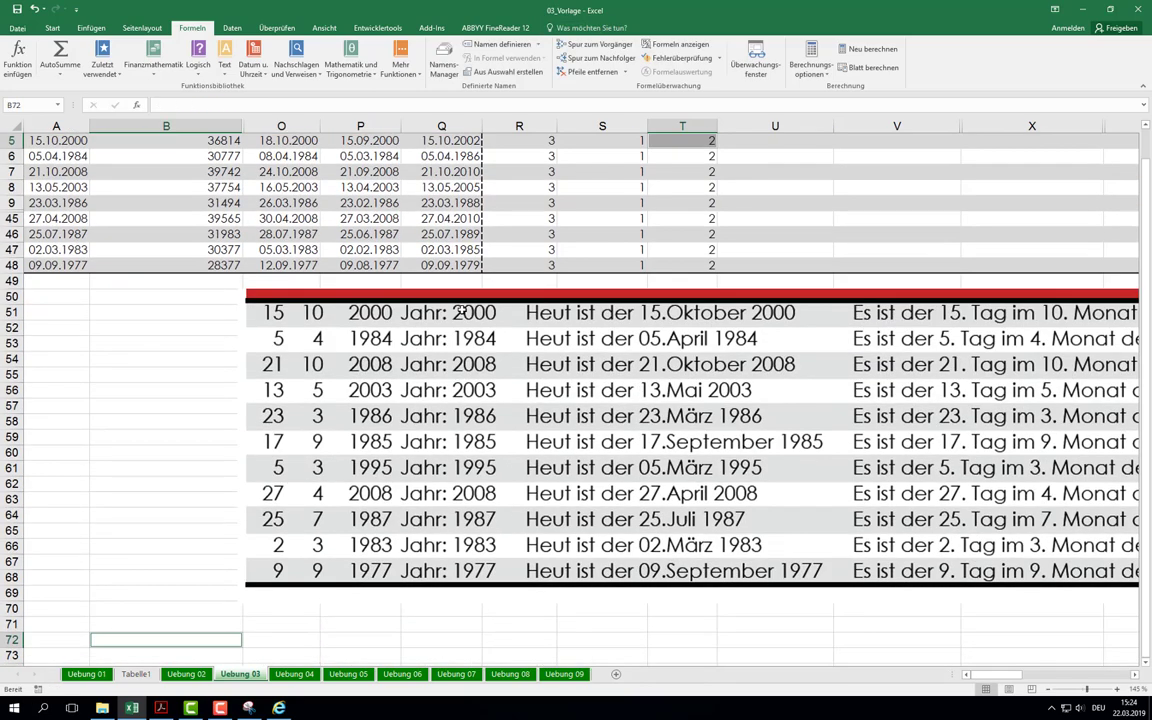
scroll(431, 318, up, 2)
Step: Delete the picture below the table
mouse_move(437, 262)
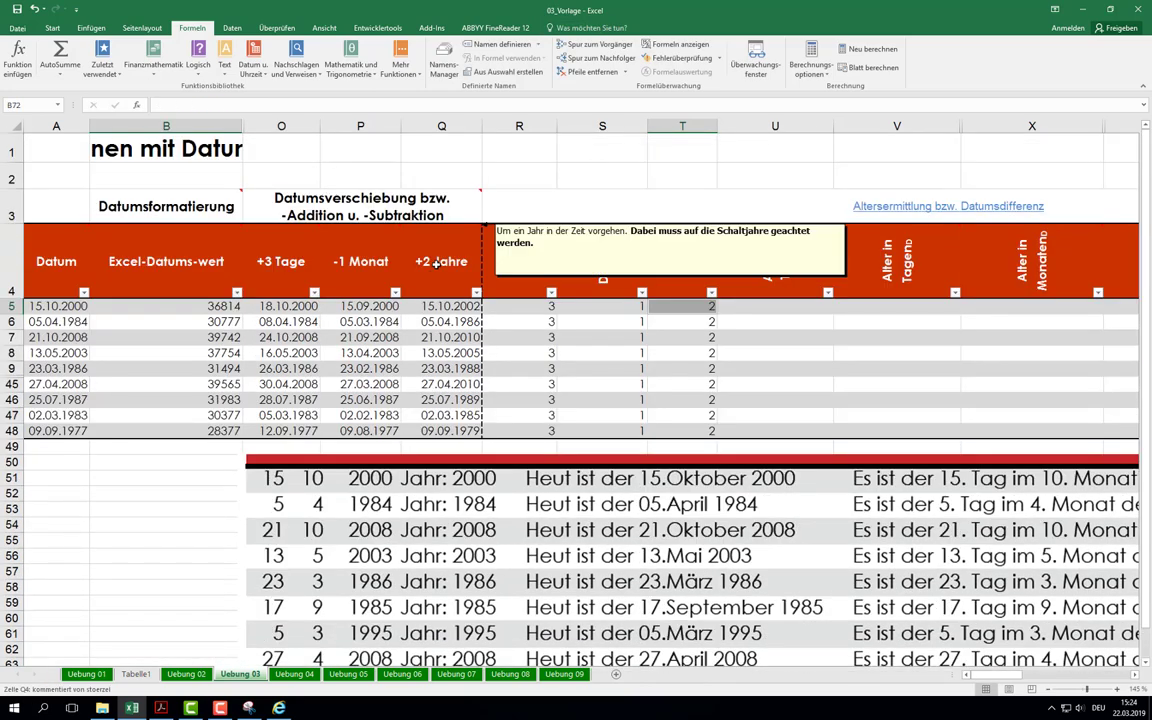
click(685, 311)
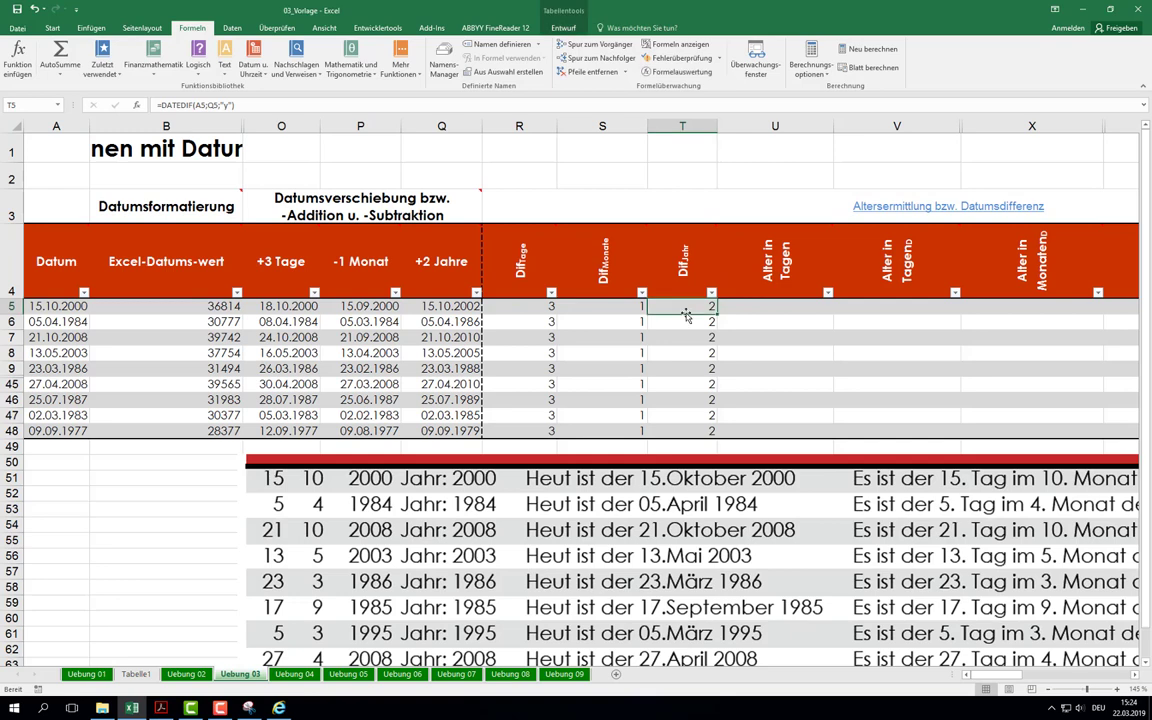
click(759, 304)
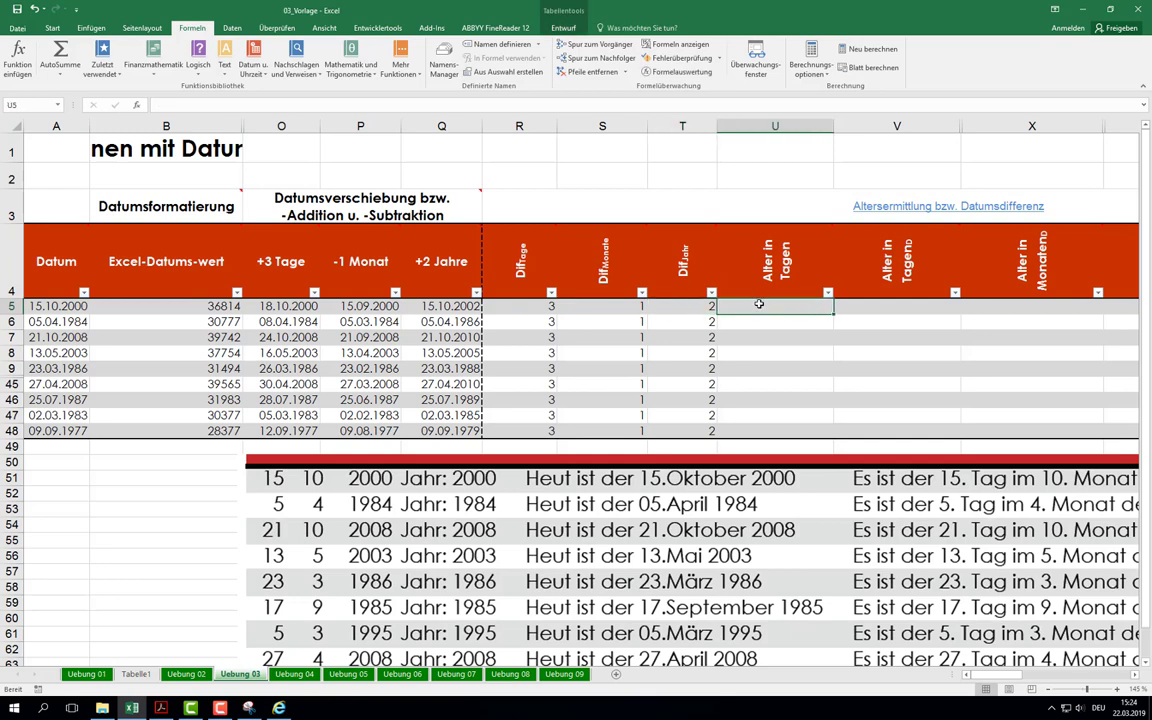
click(632, 497)
key(Delete)
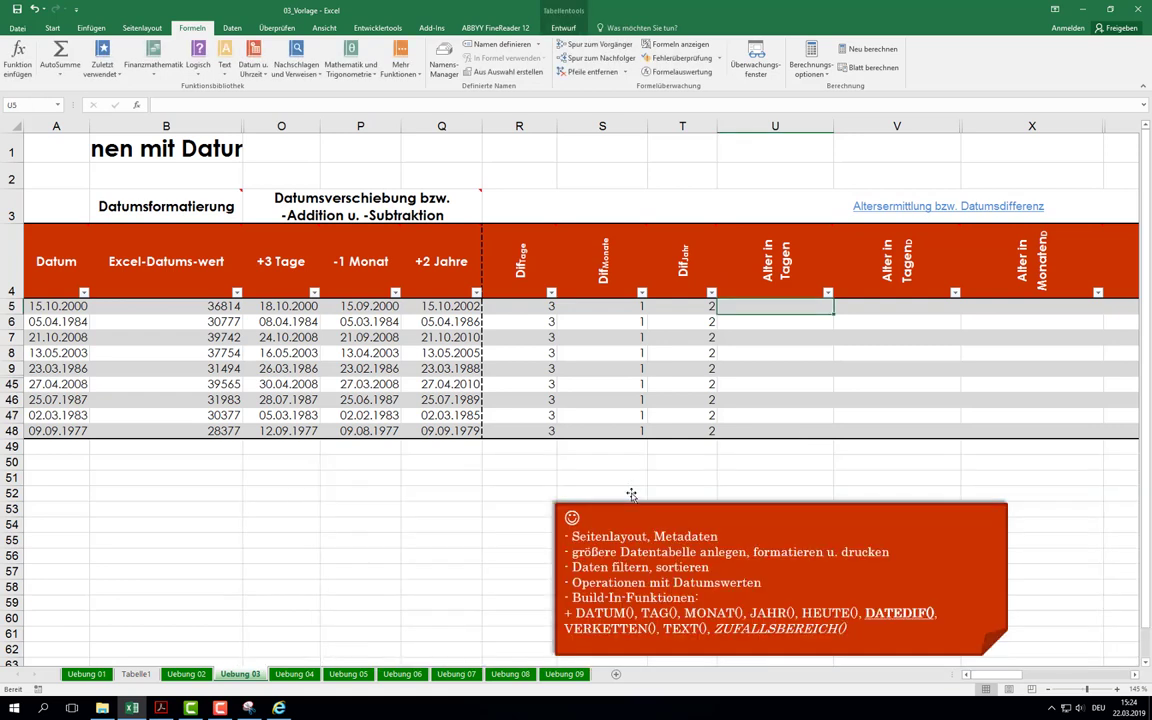
Step: Review the T5 DATEDIF formula in its arguments dialog and close it unchanged
click(676, 306)
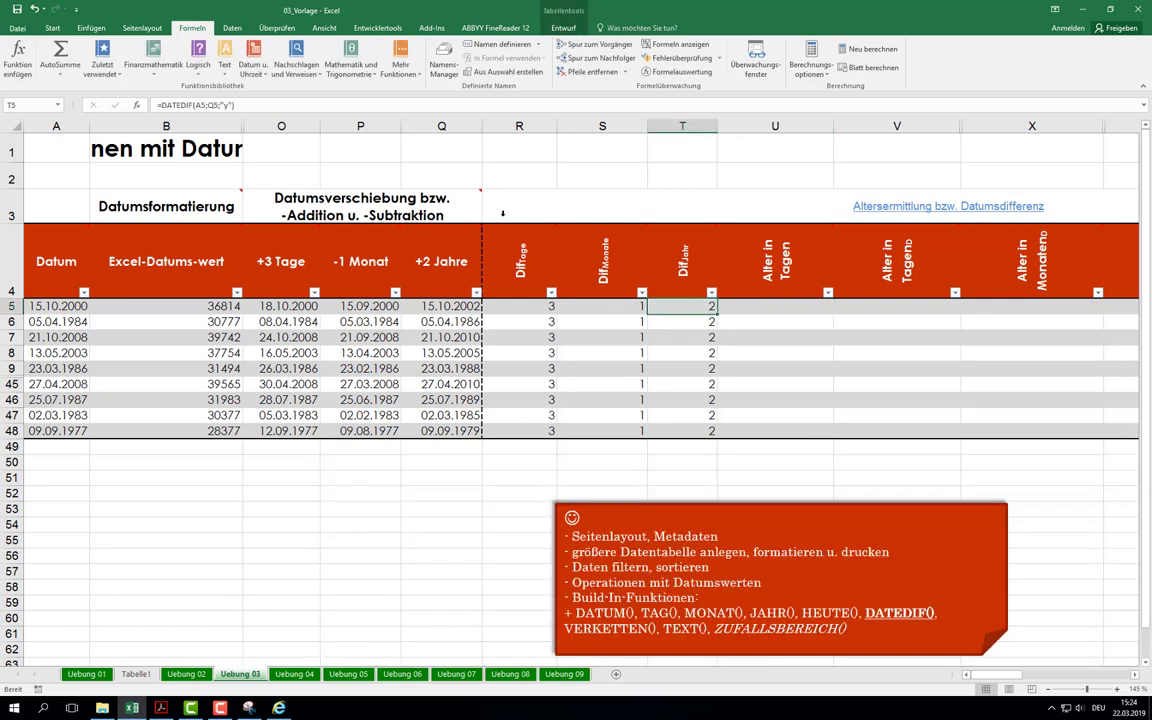
click(174, 105)
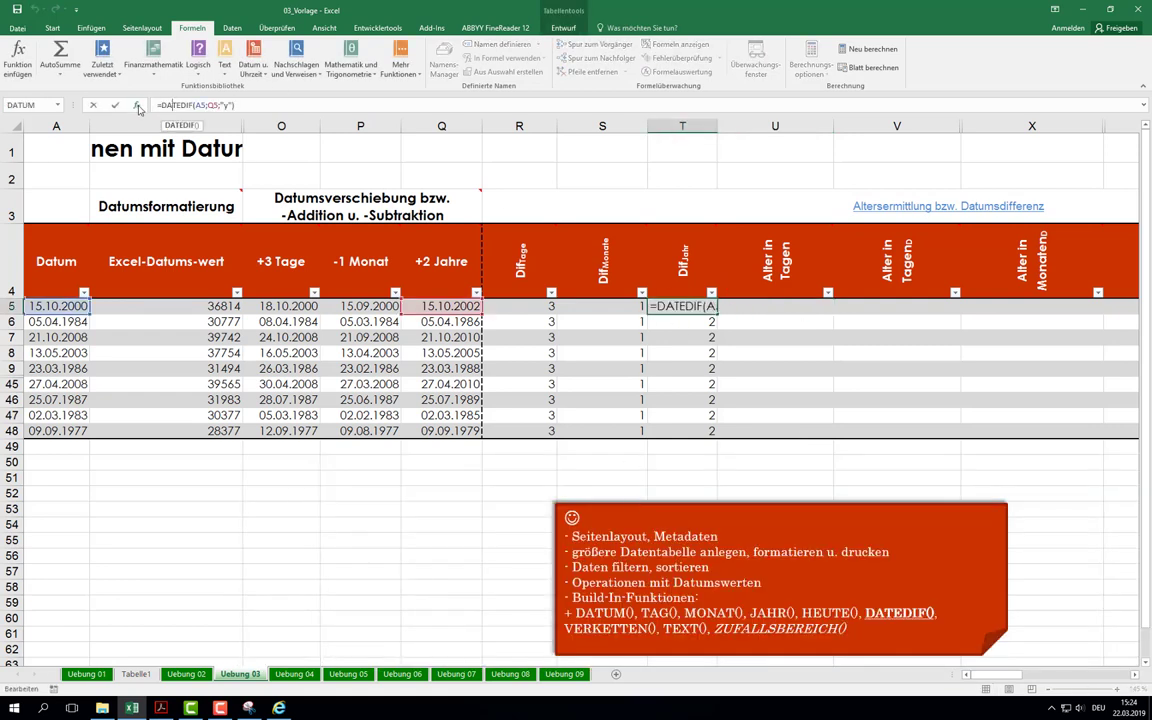
click(136, 105)
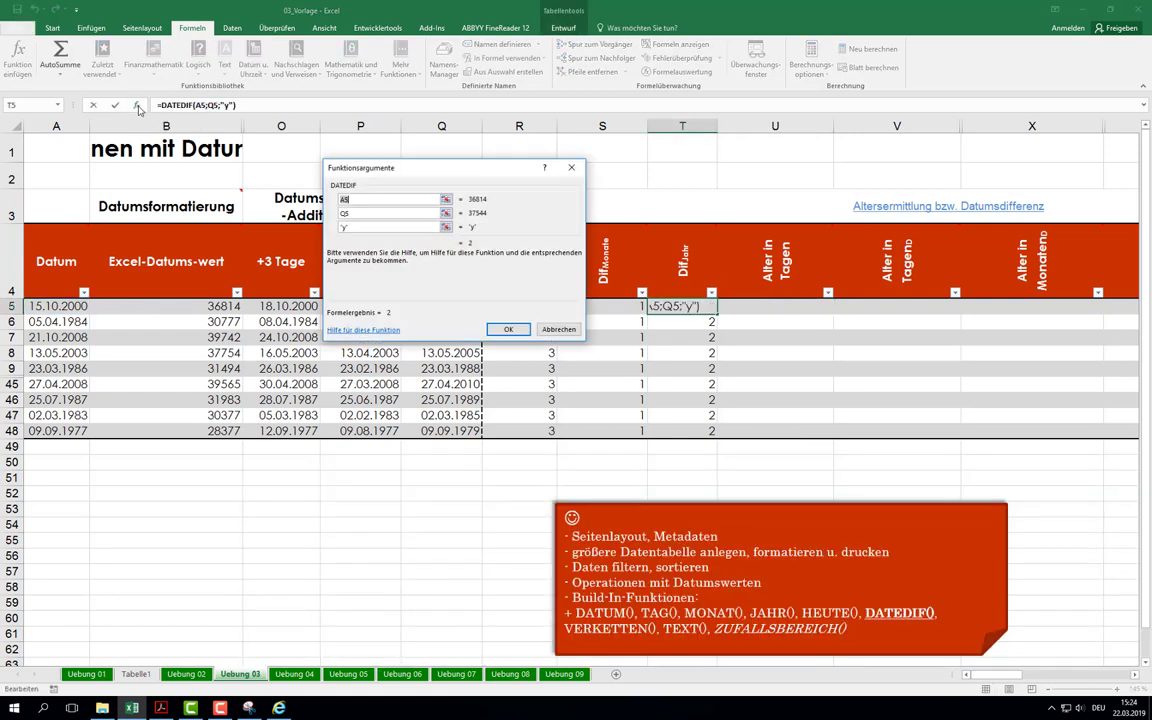
click(559, 330)
click(46, 712)
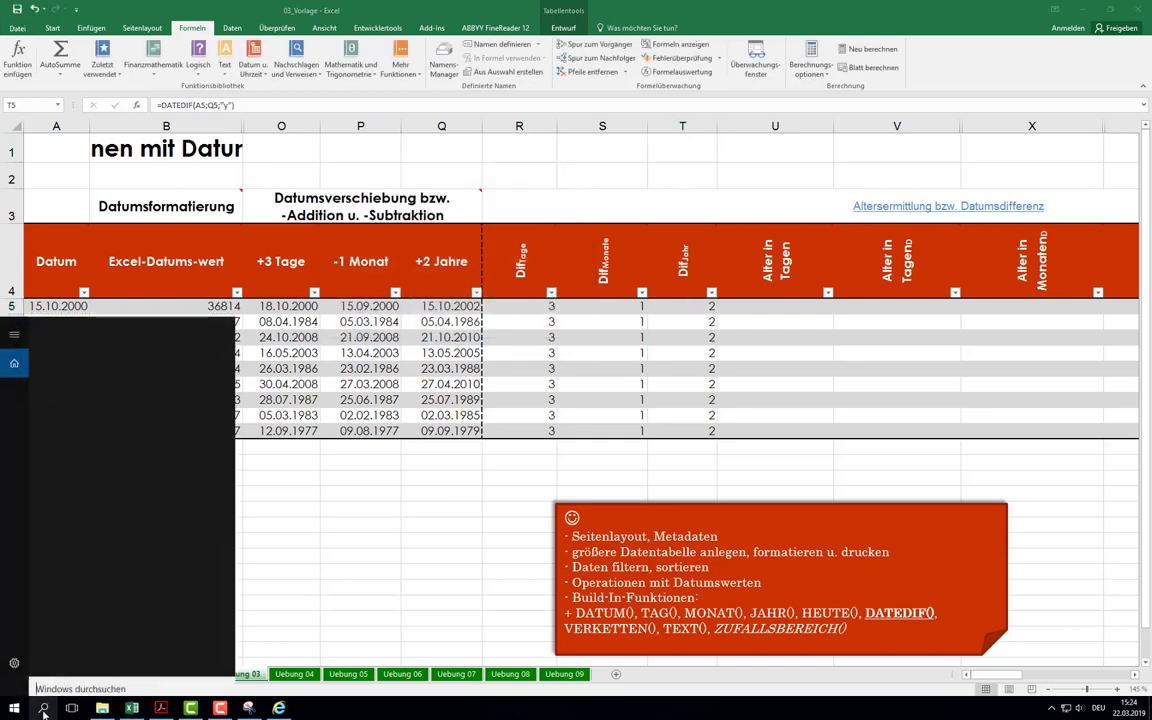
text(bild)
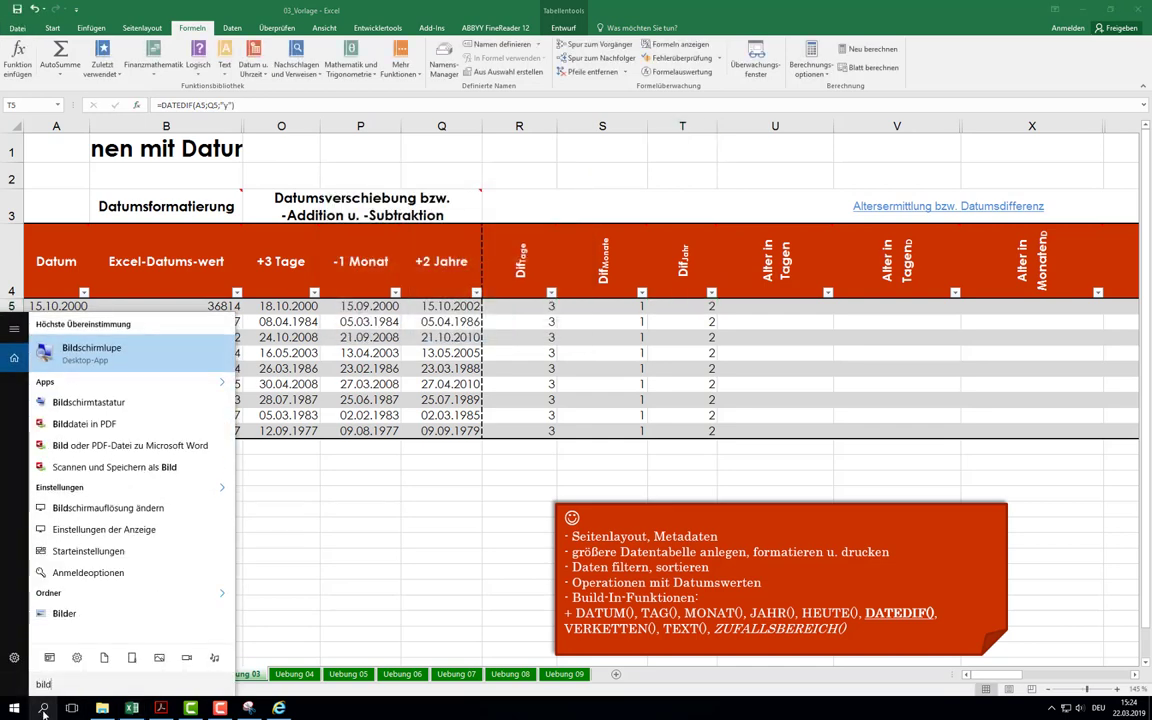
key(Return)
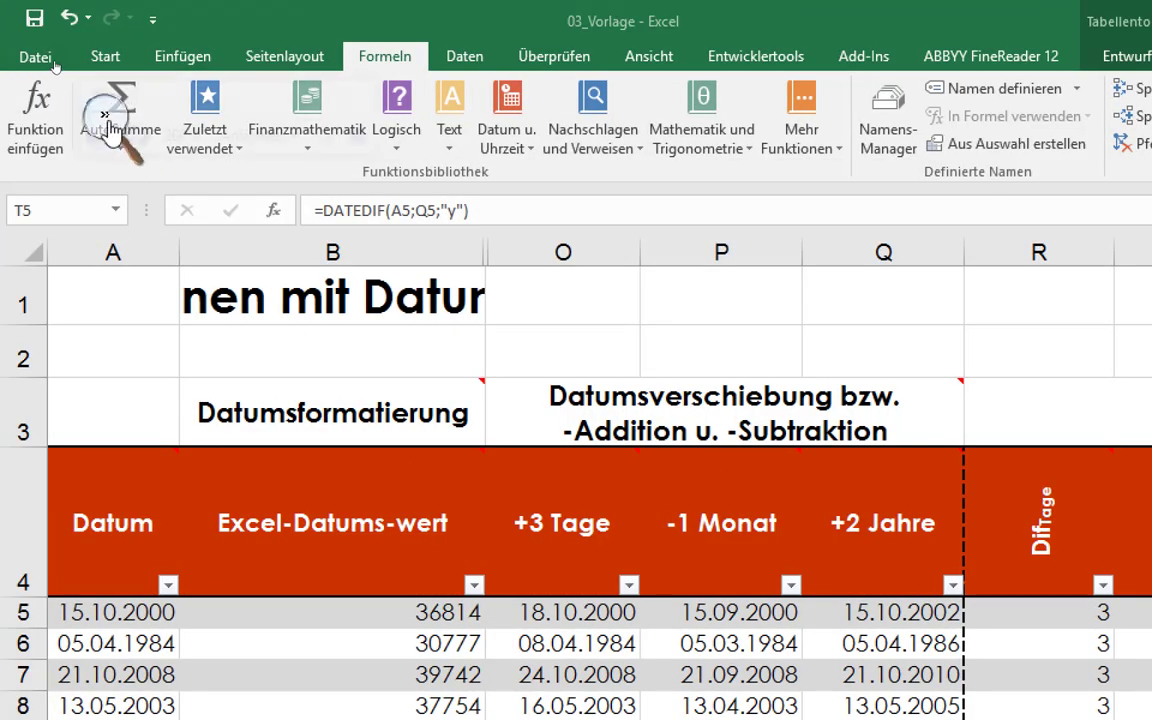
click(115, 128)
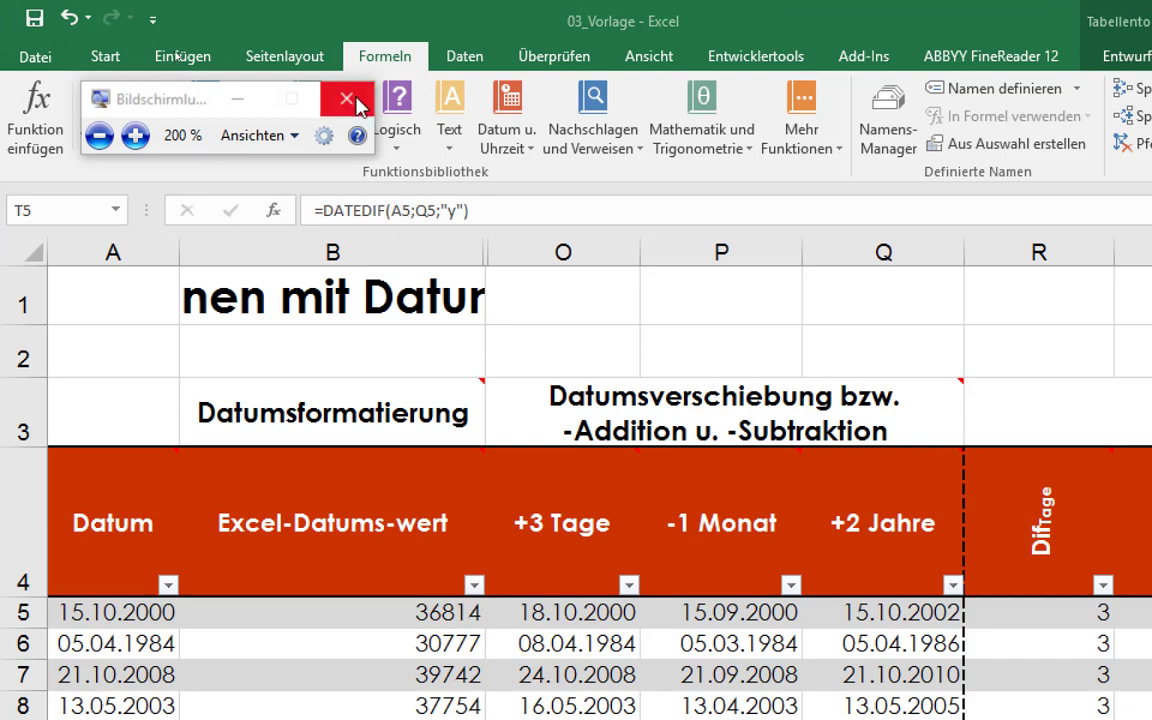
click(357, 96)
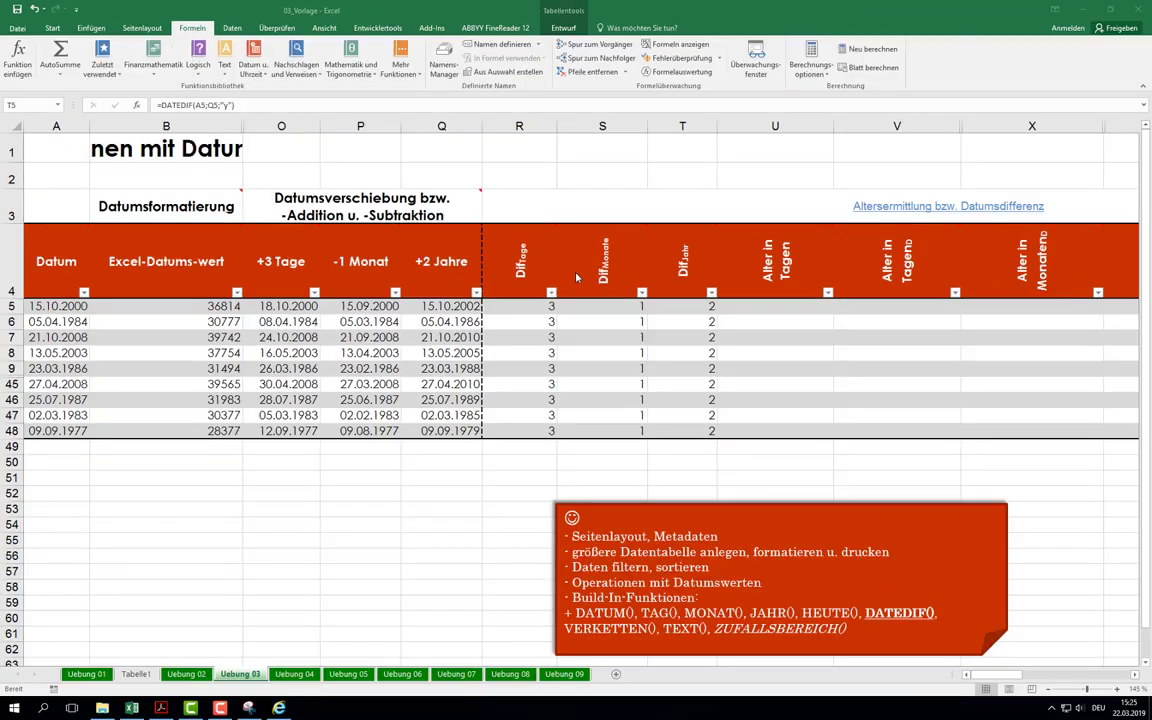
Step: Show the comments on the Alter in Tagen and Alter in TagenD headers, then switch to Acrobat
click(771, 312)
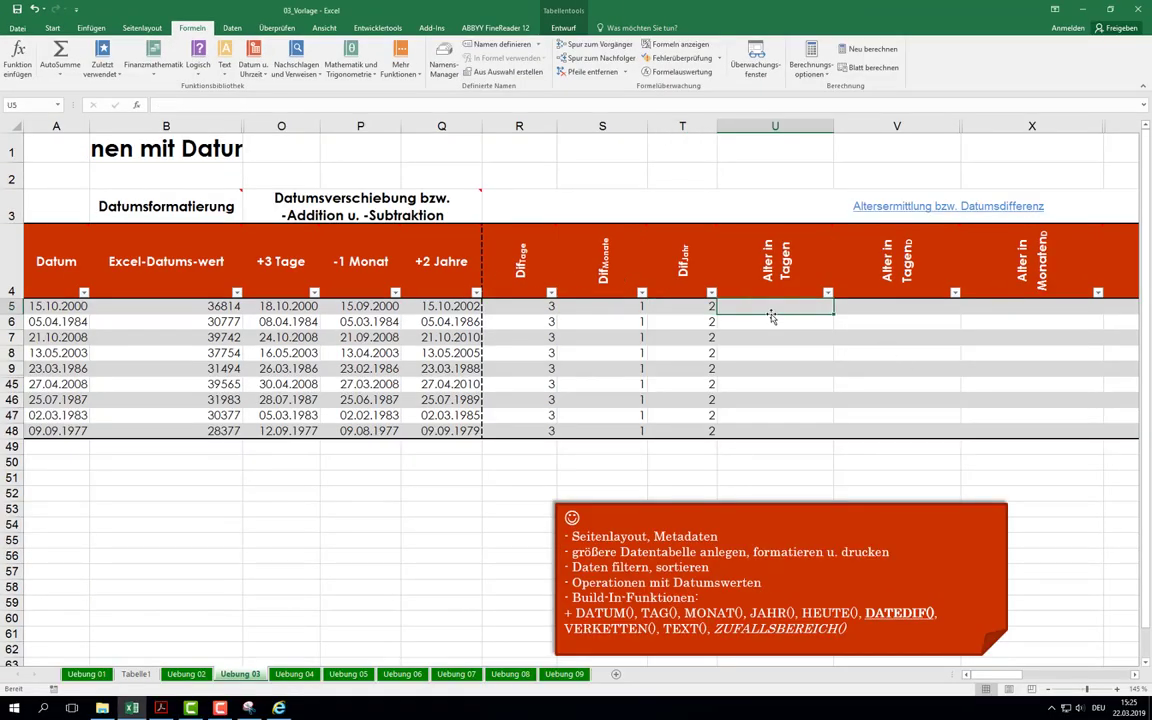
click(777, 273)
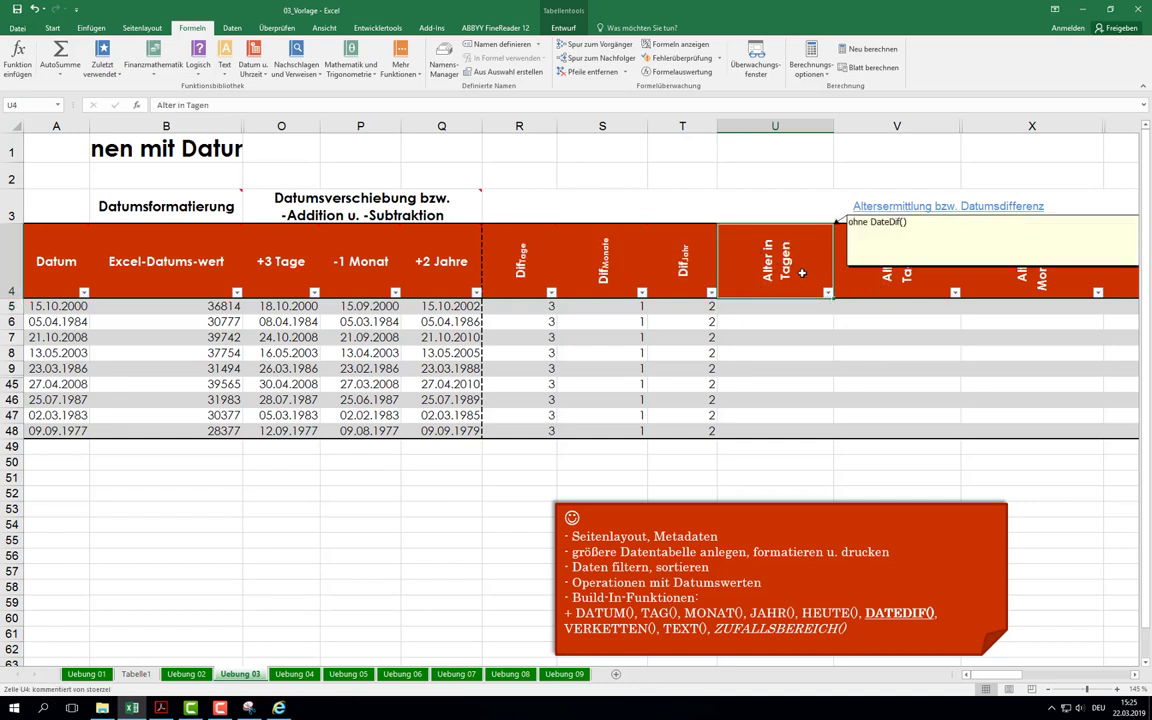
click(889, 281)
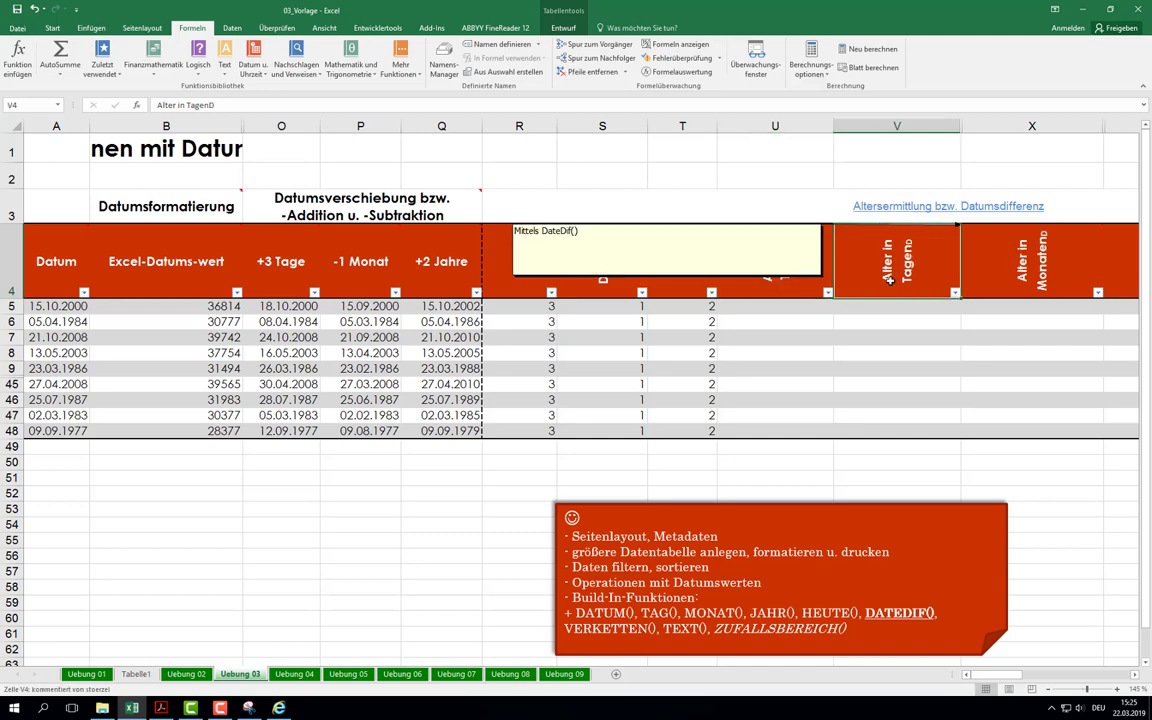
click(799, 285)
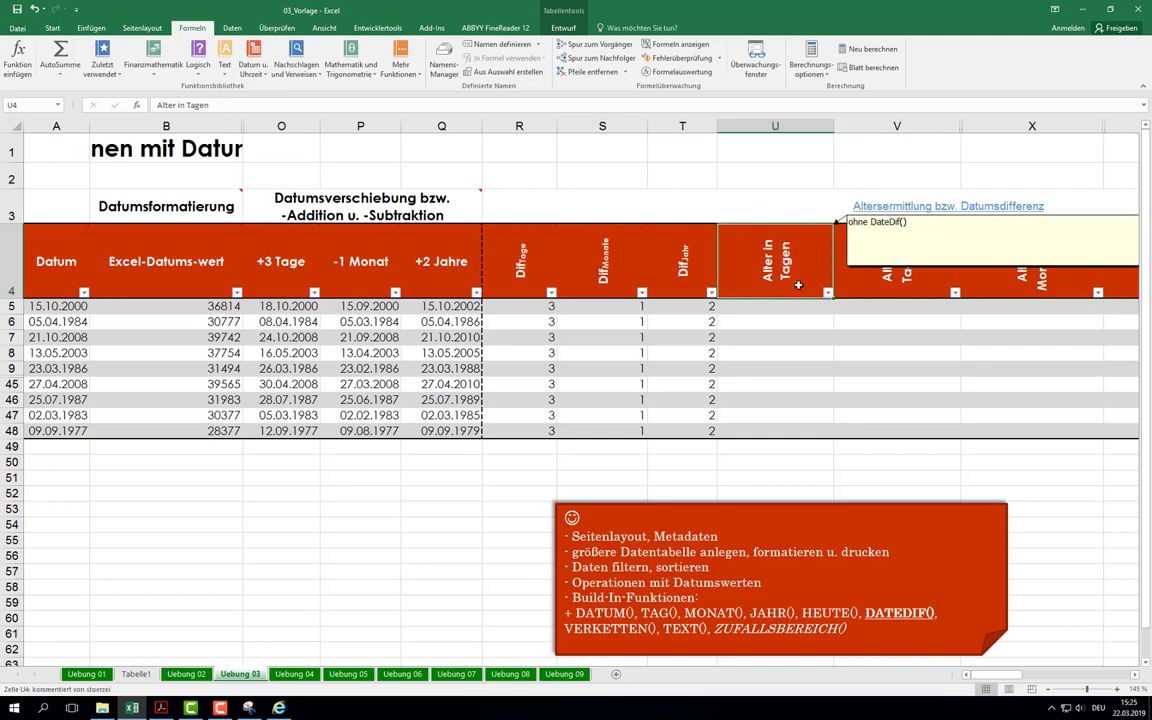
click(160, 708)
Step: View the solution table on page 7 of 03_Uebungen.pdf, then return to Excel
scroll(411, 523, down, 5)
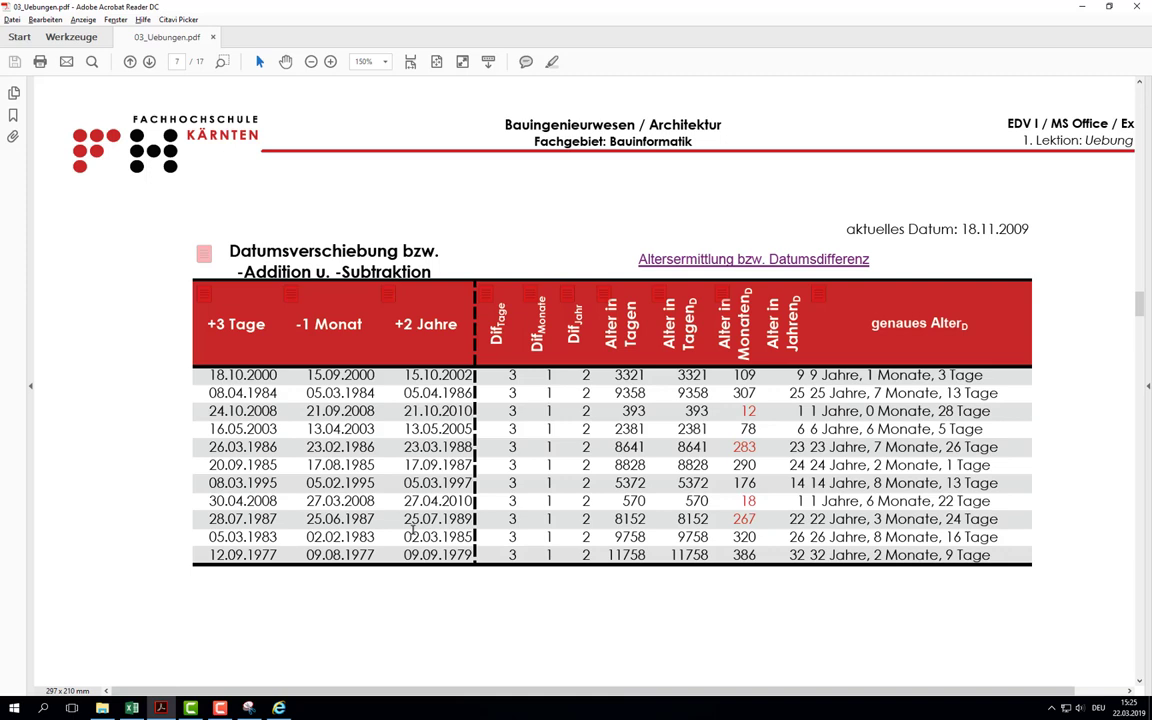
key(alt+Tab)
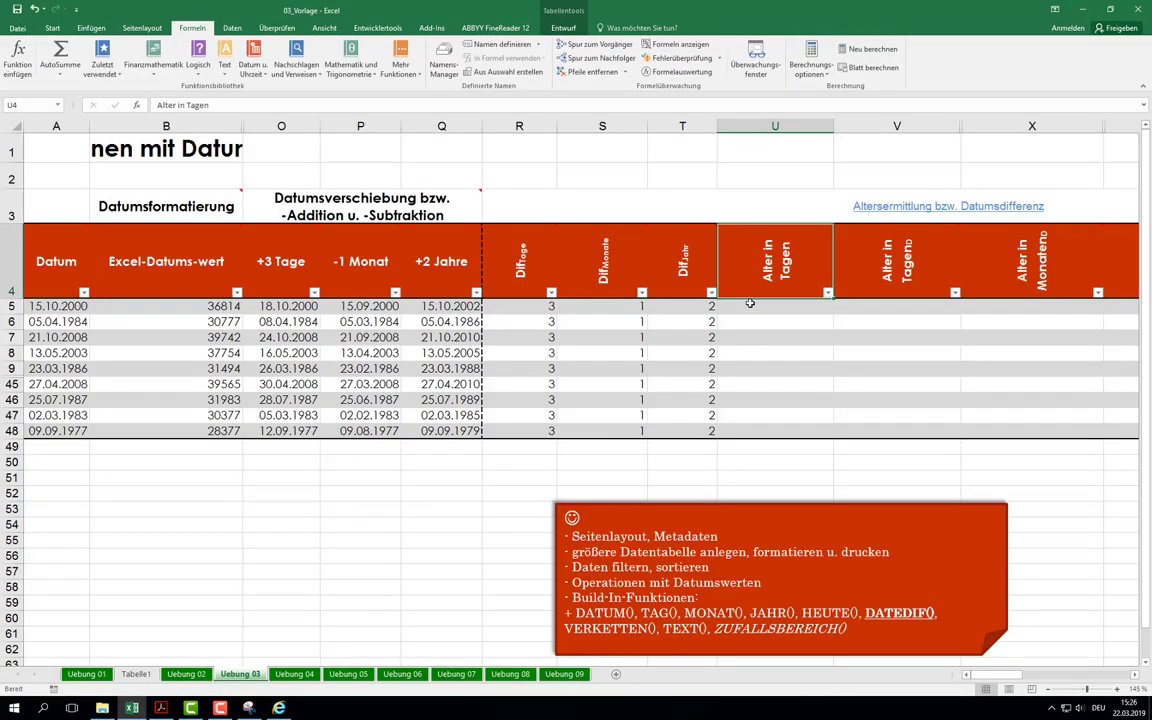
Step: Turn the R3 heading into a formula: the quoted heading text followed by & TEXT()
click(682, 214)
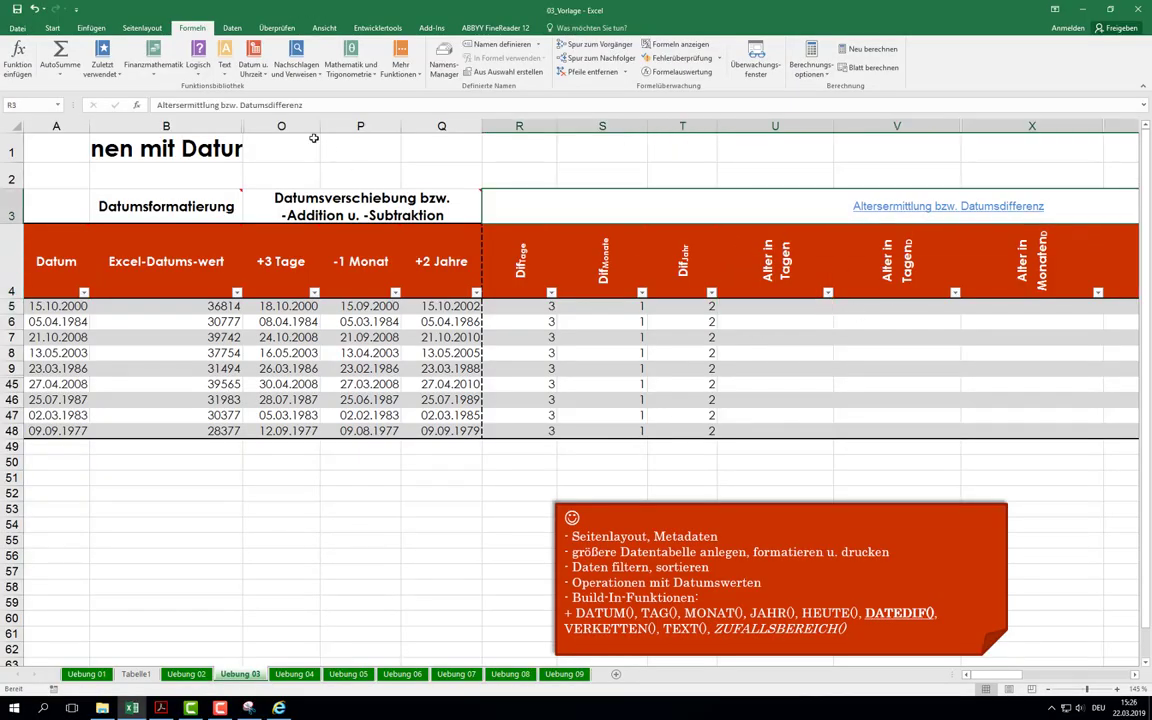
click(160, 105)
text(=")
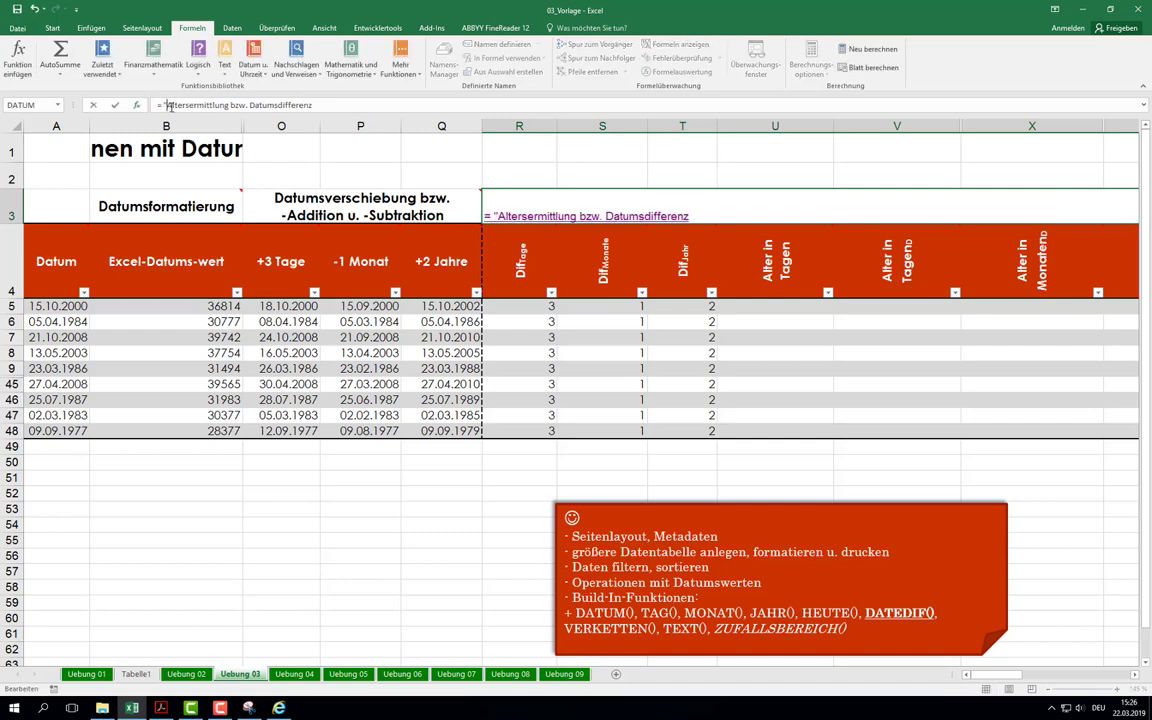
key(End)
text(")
text( & Te)
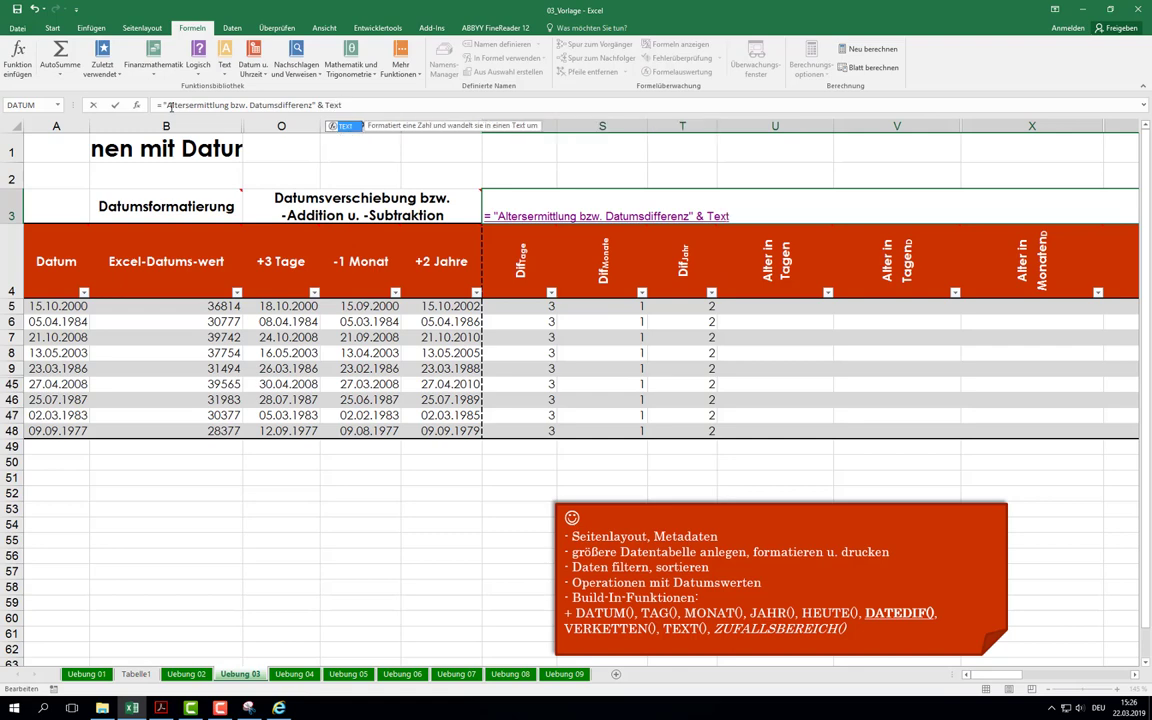
text(xt())
key(Left)
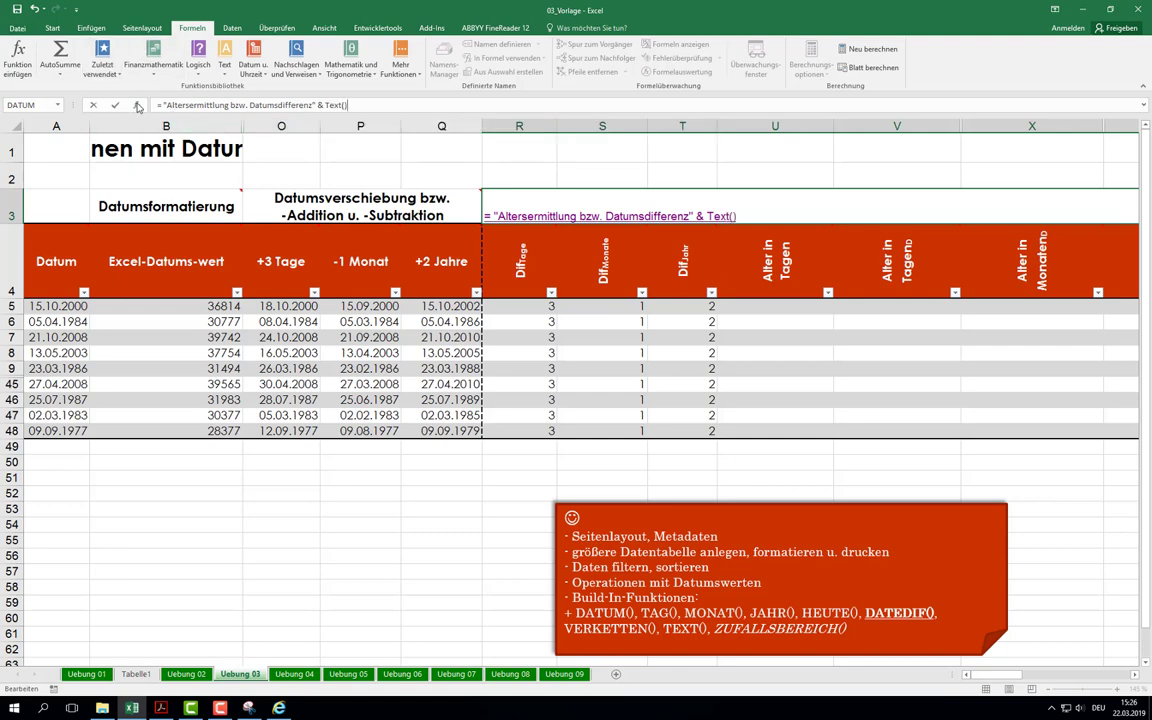
Step: Give TEXT the arguments HEUTE() and "TT.MM.JJJ", add a separating space, and commit
click(136, 105)
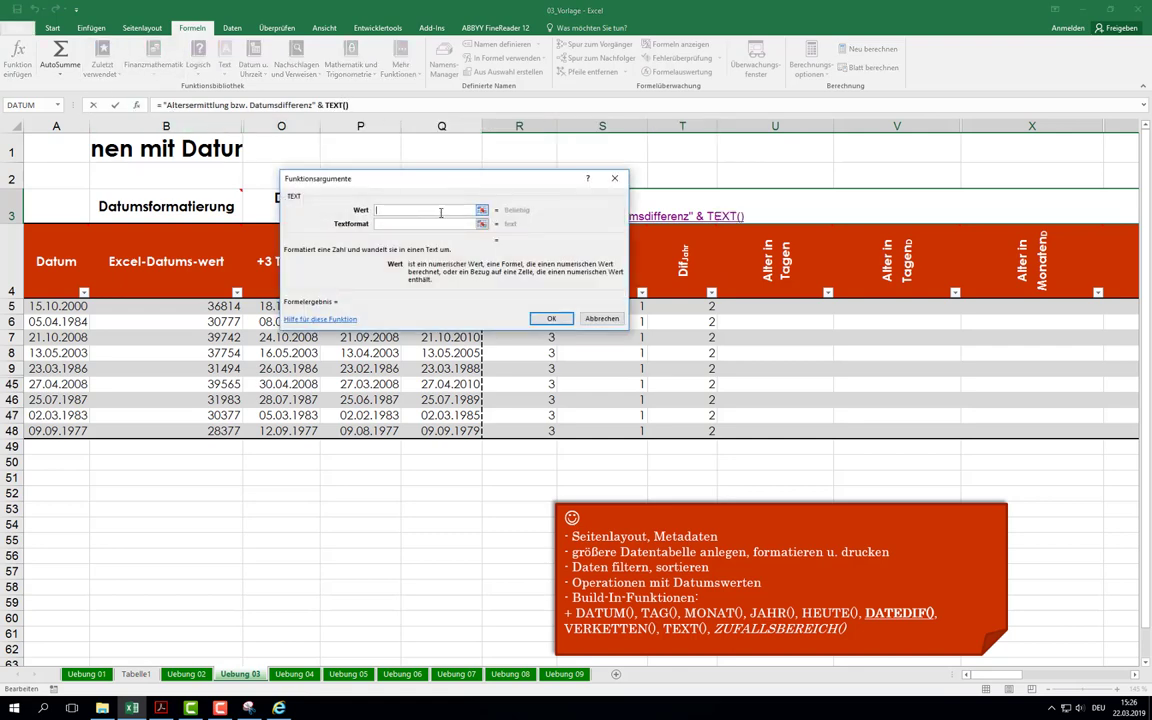
text(heute)
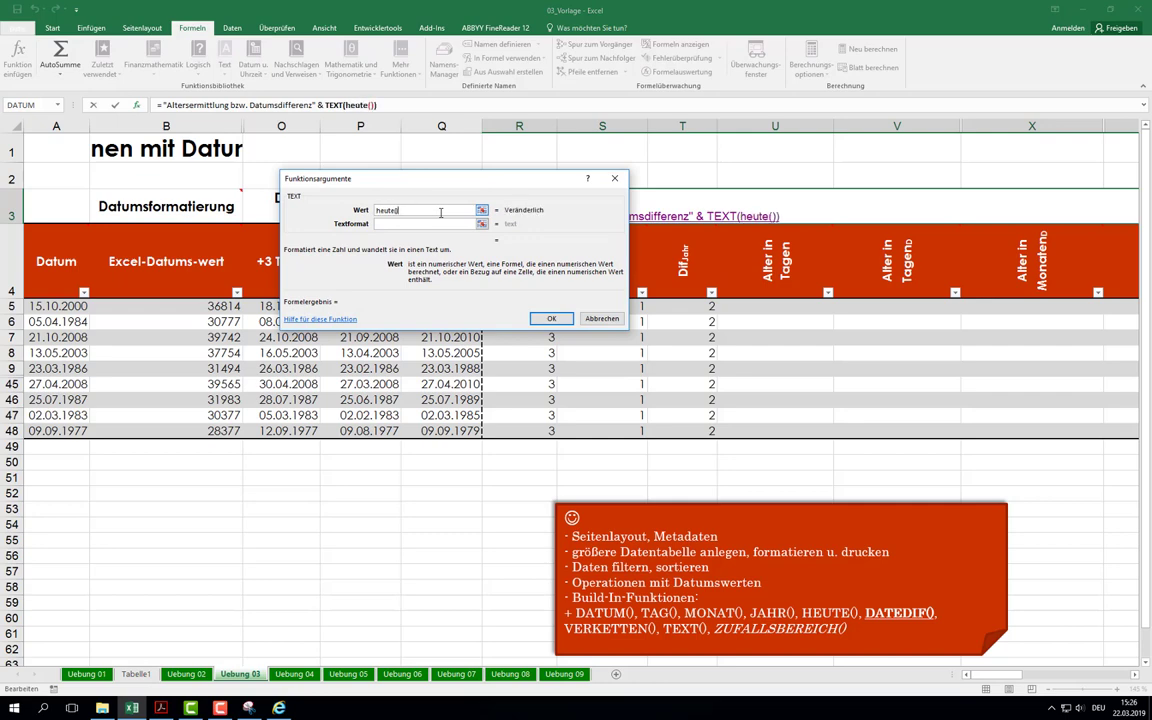
text(())
click(414, 226)
text(")
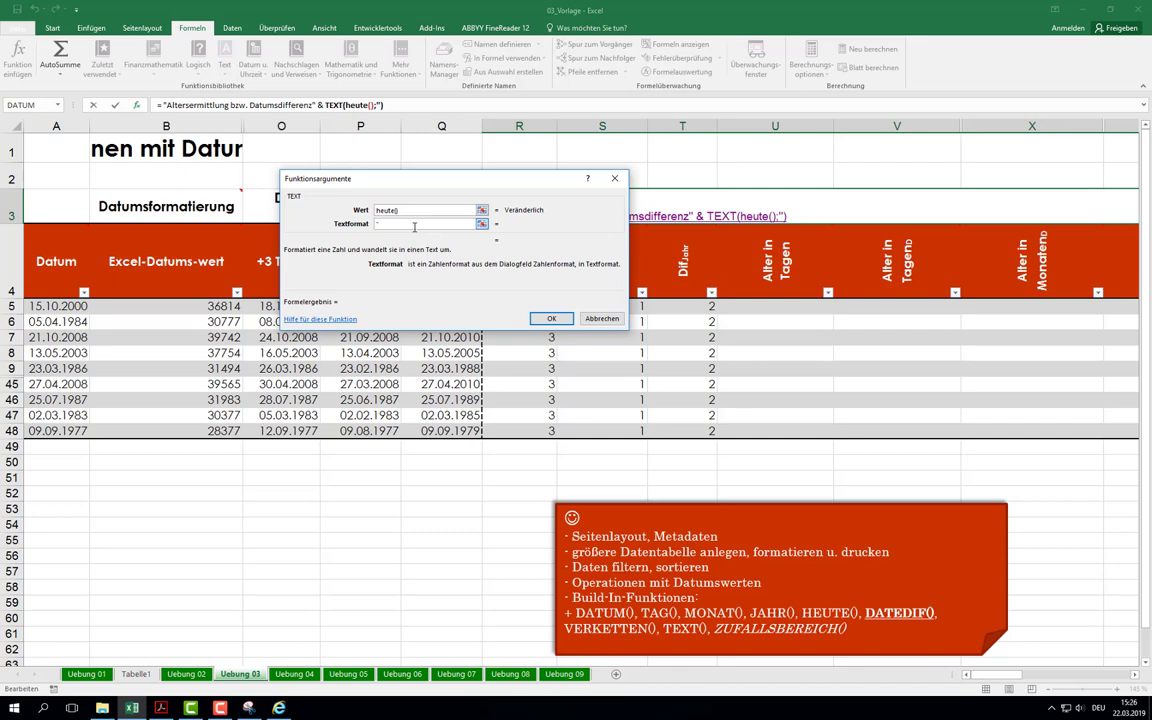
text(TT.M)
text(M.JJ)
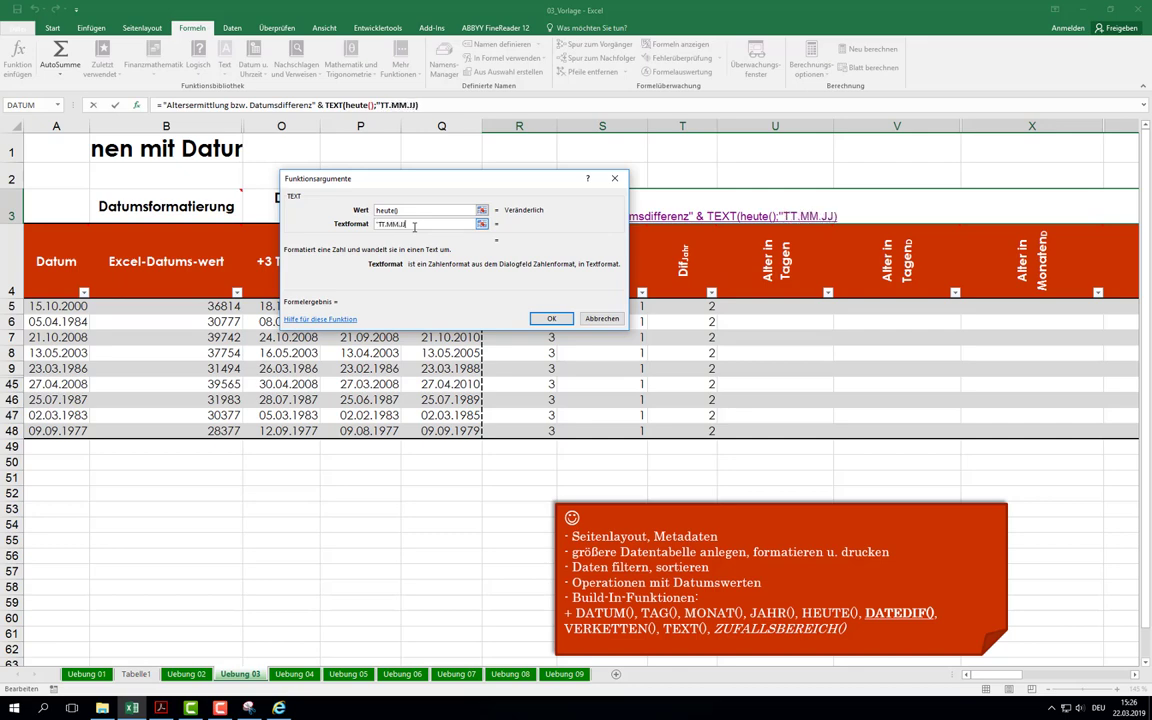
text(J")
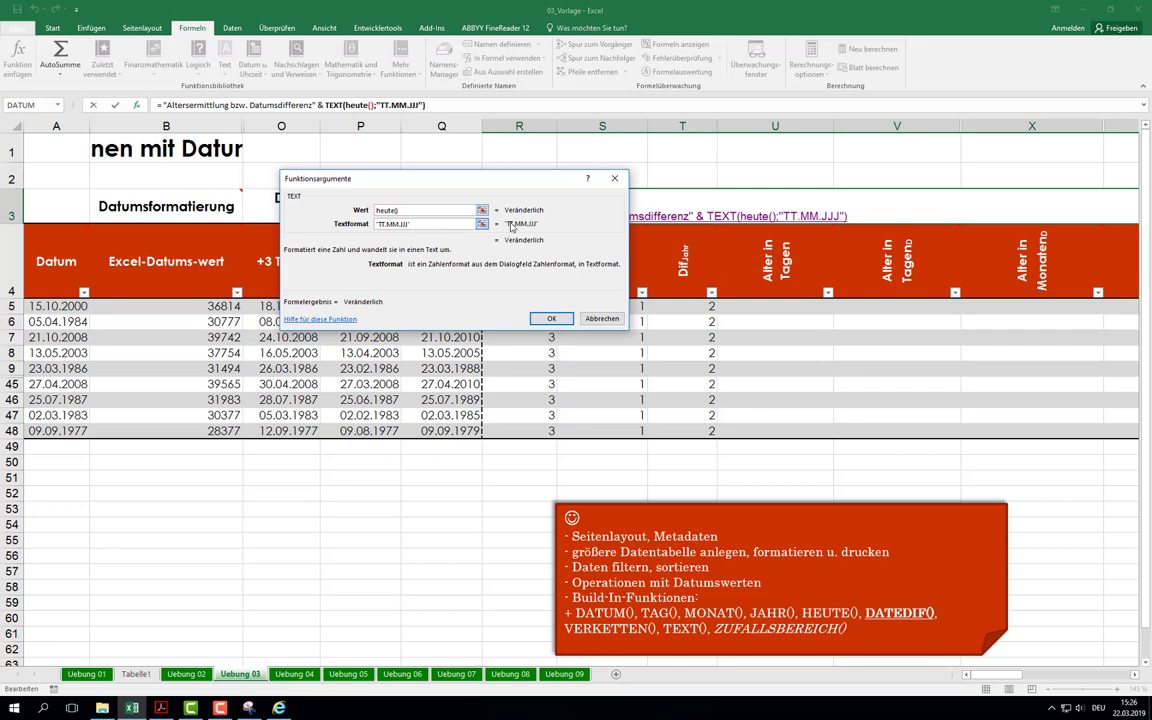
click(551, 318)
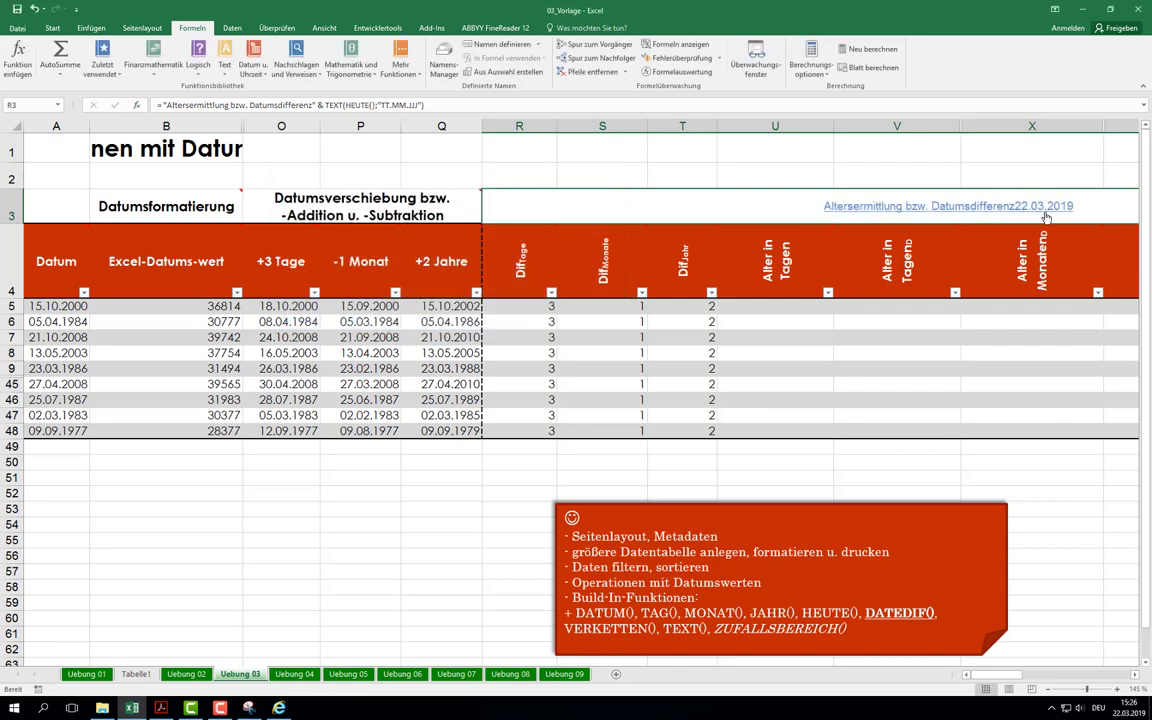
click(313, 105)
key(Return)
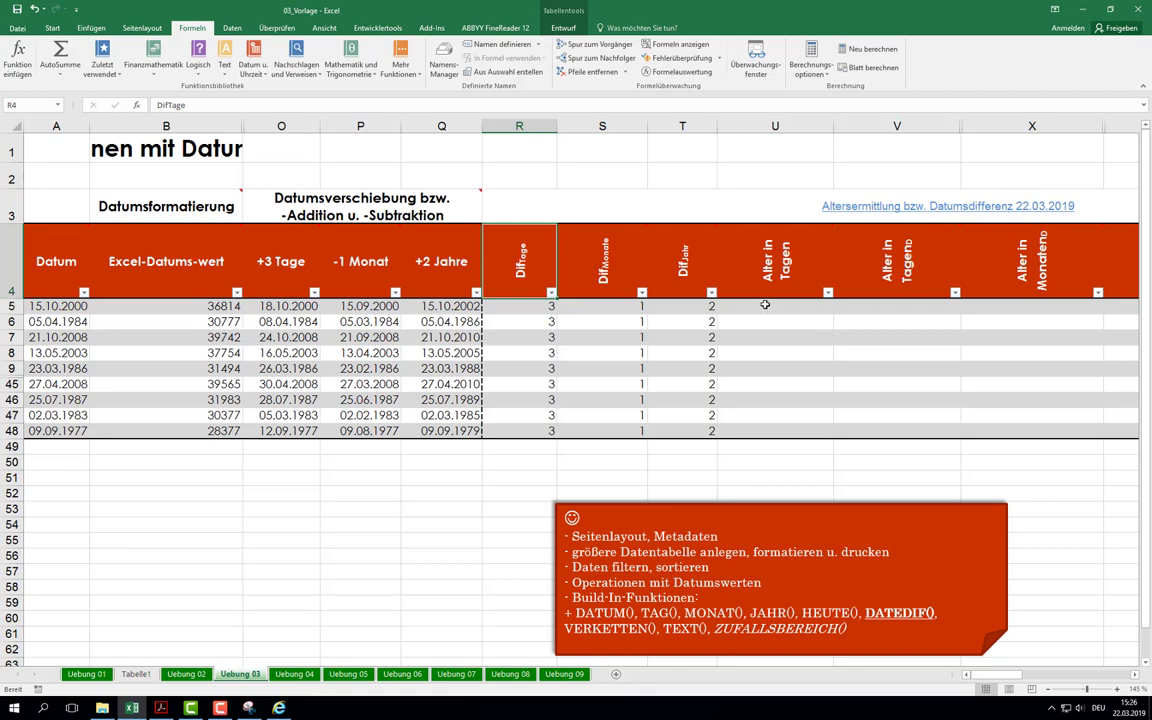
click(801, 310)
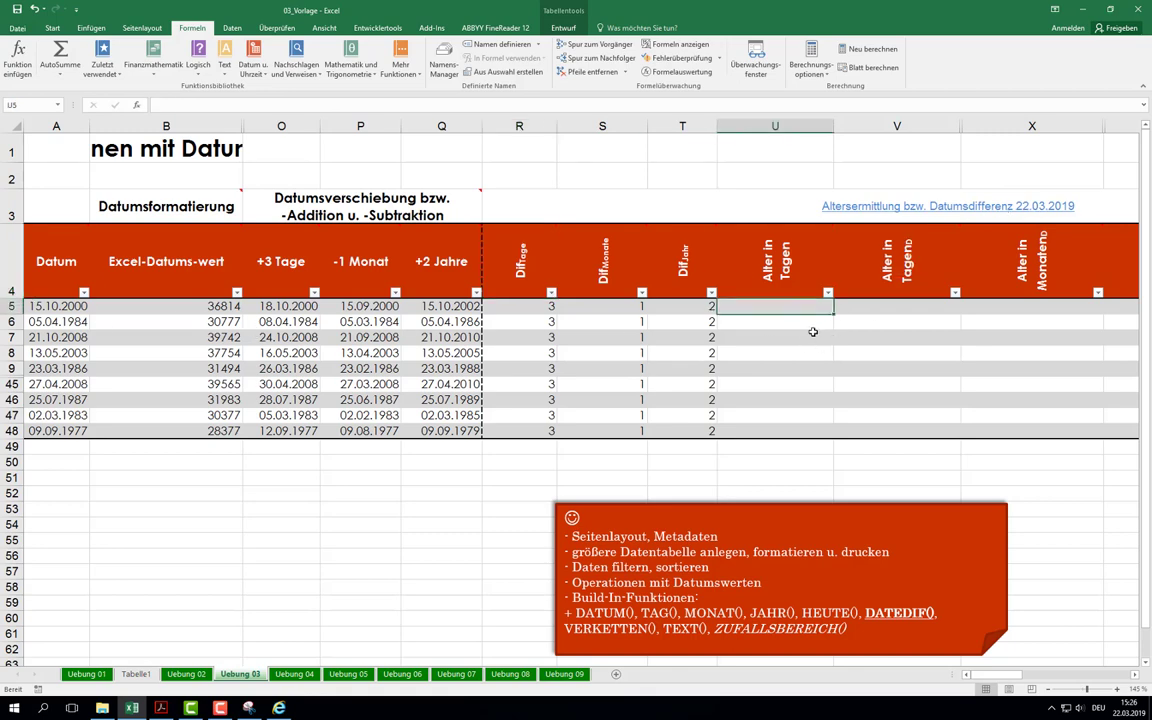
text(=)
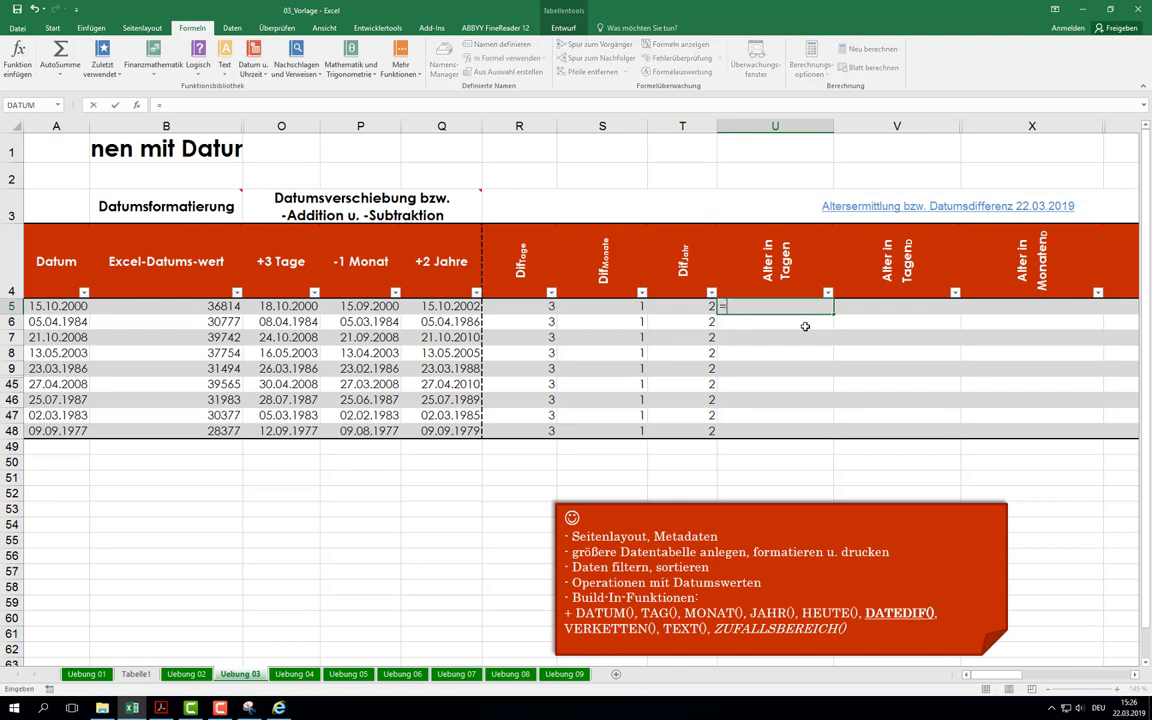
text(heute)
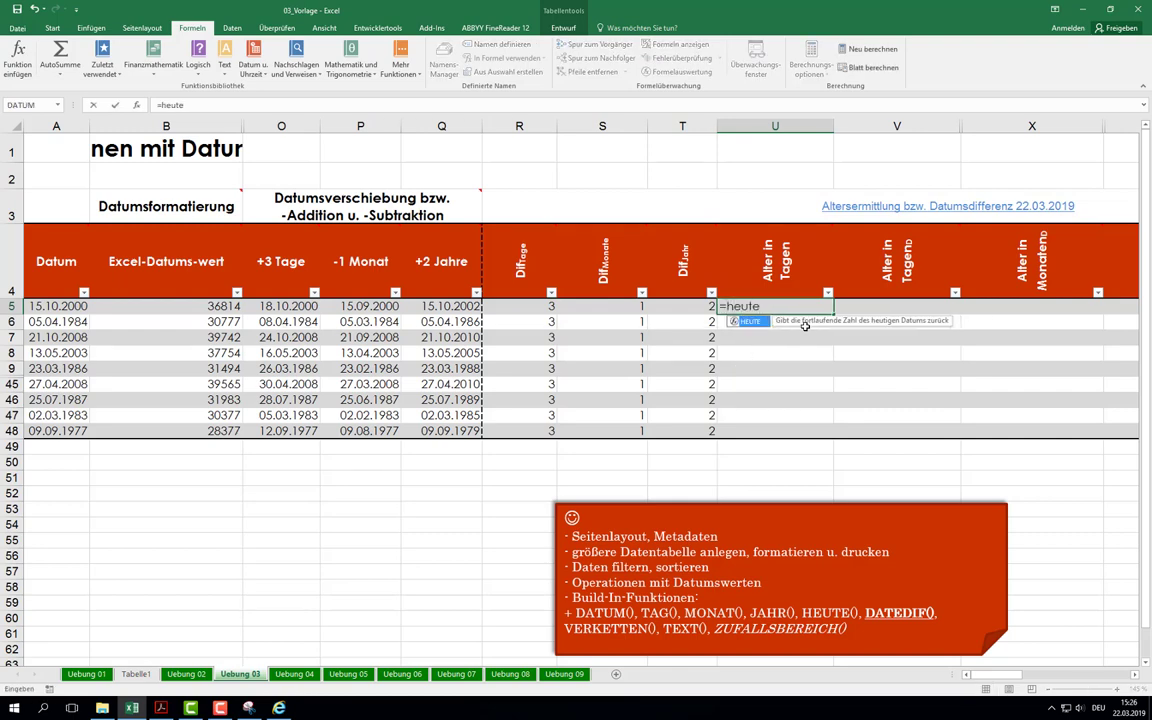
text(()-)
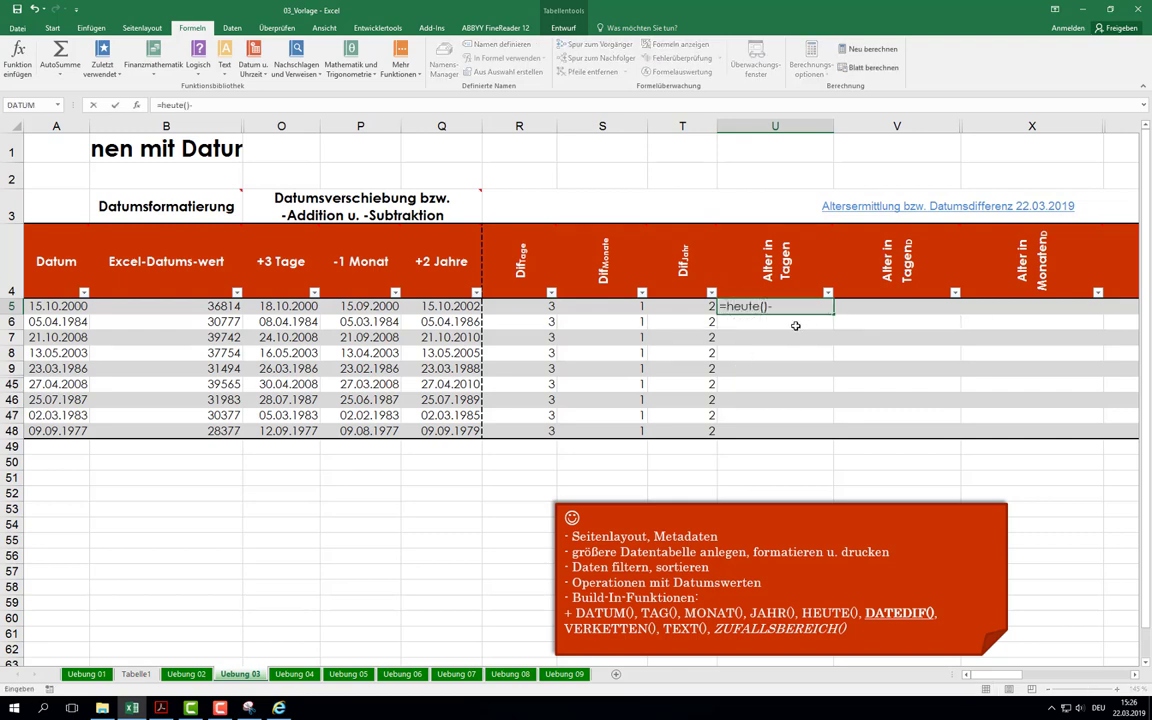
click(47, 308)
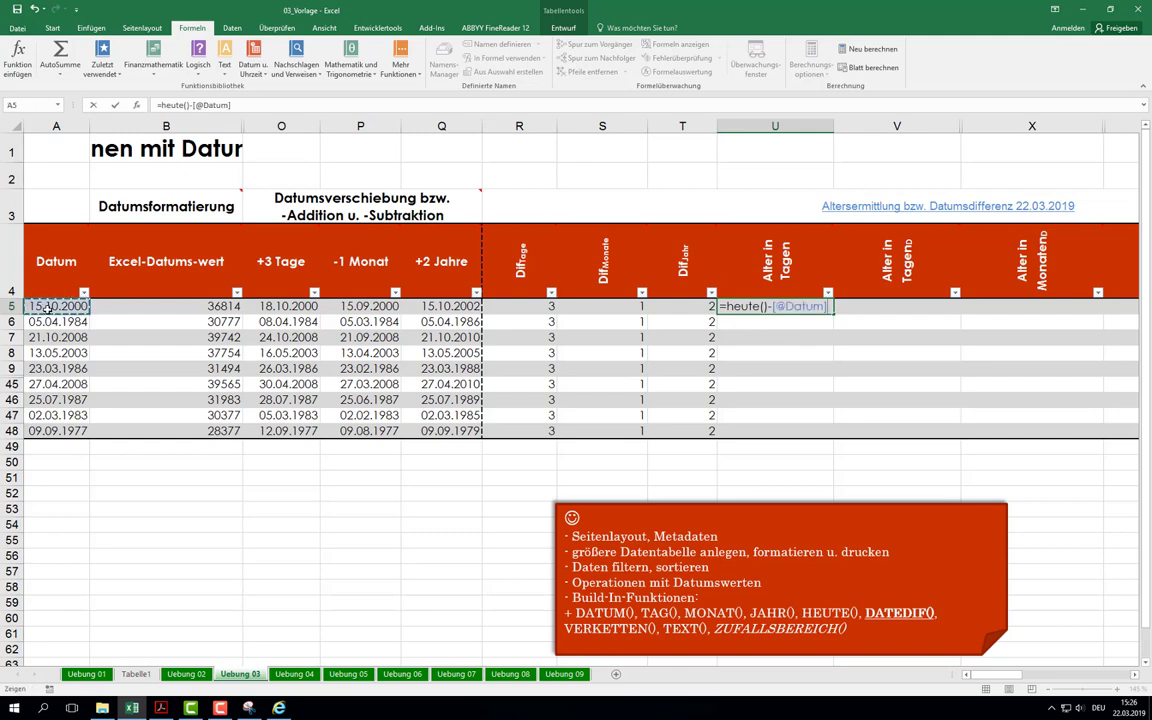
key(Return)
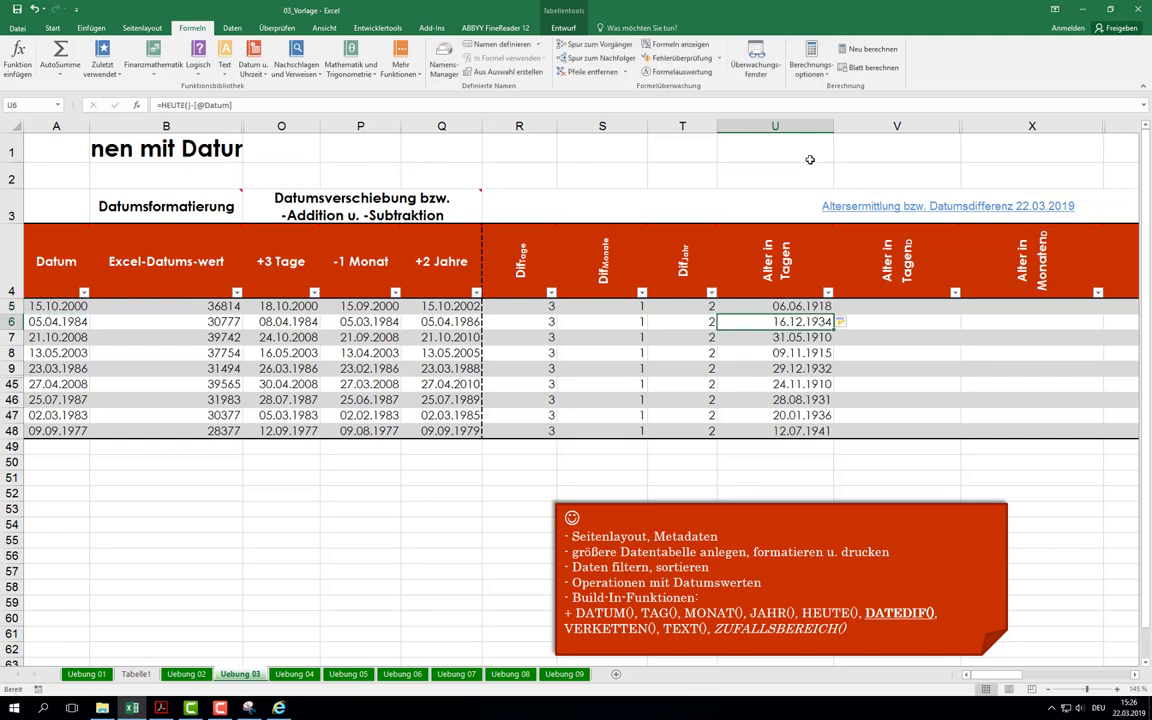
Step: Format column U as Standard so ages show as day counts like 6732
click(729, 127)
click(52, 28)
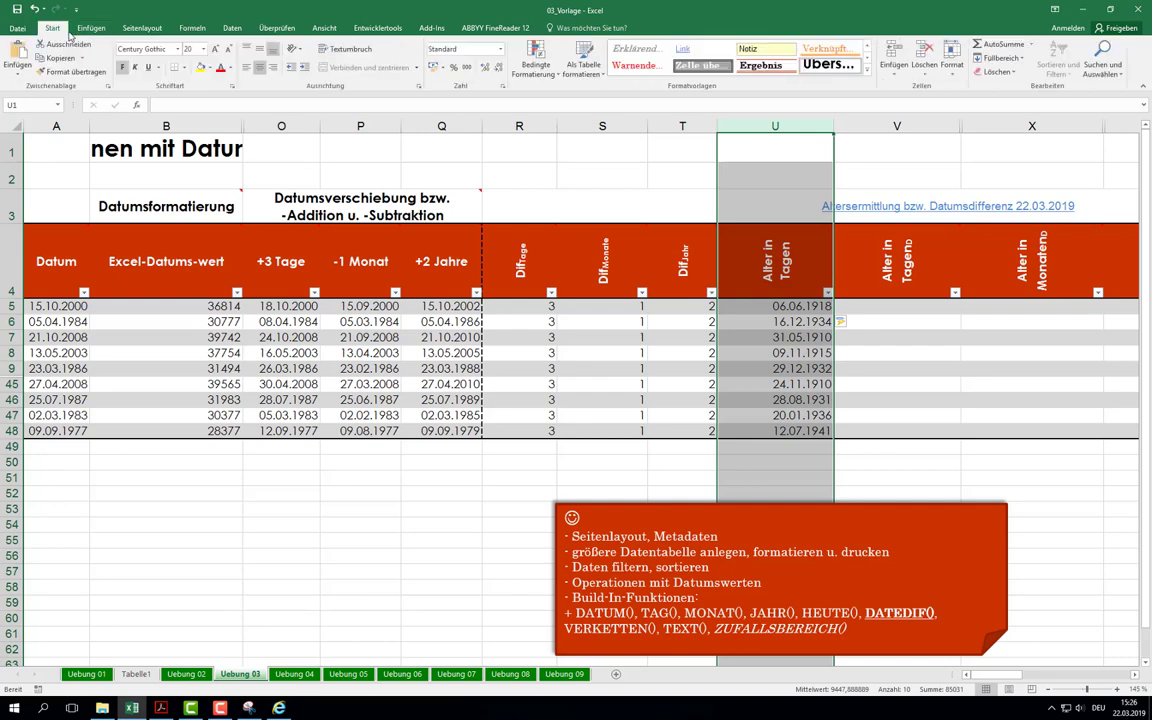
click(500, 49)
click(473, 65)
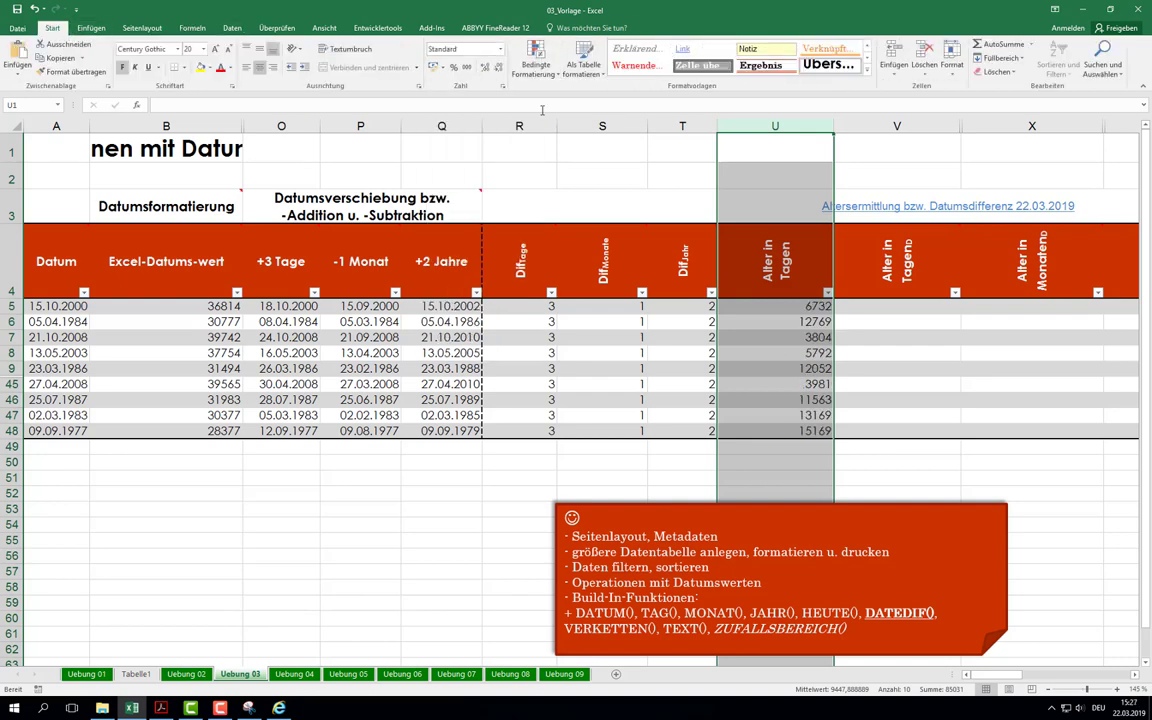
click(815, 352)
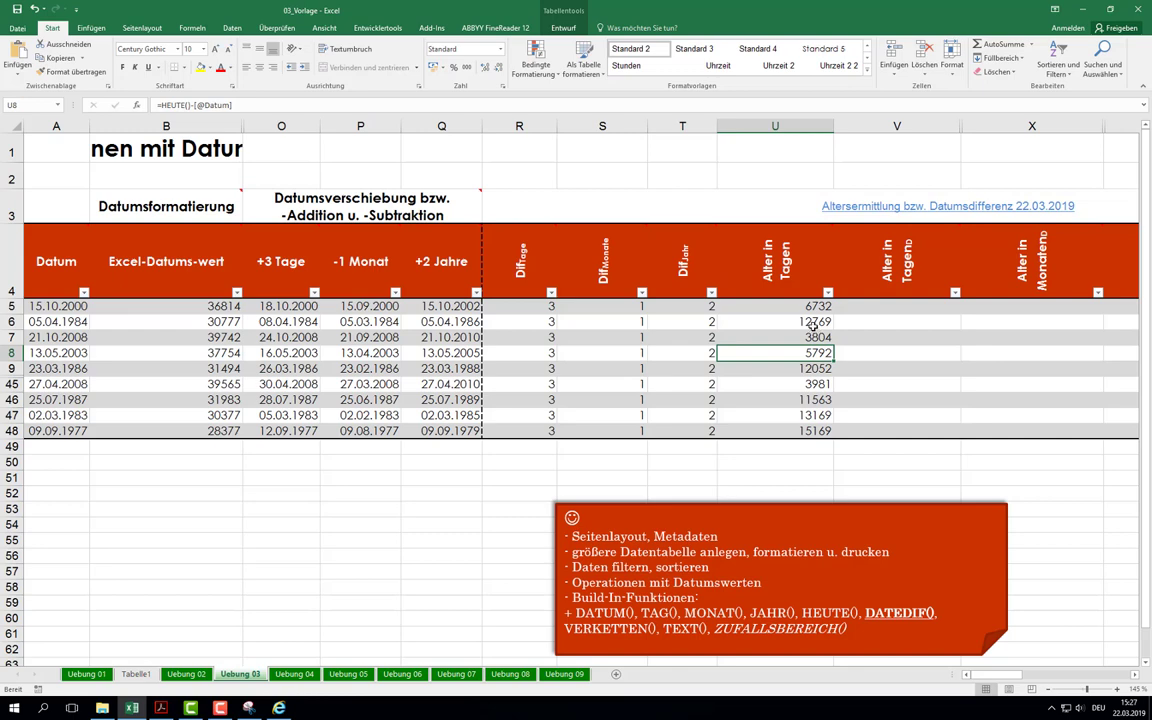
click(802, 307)
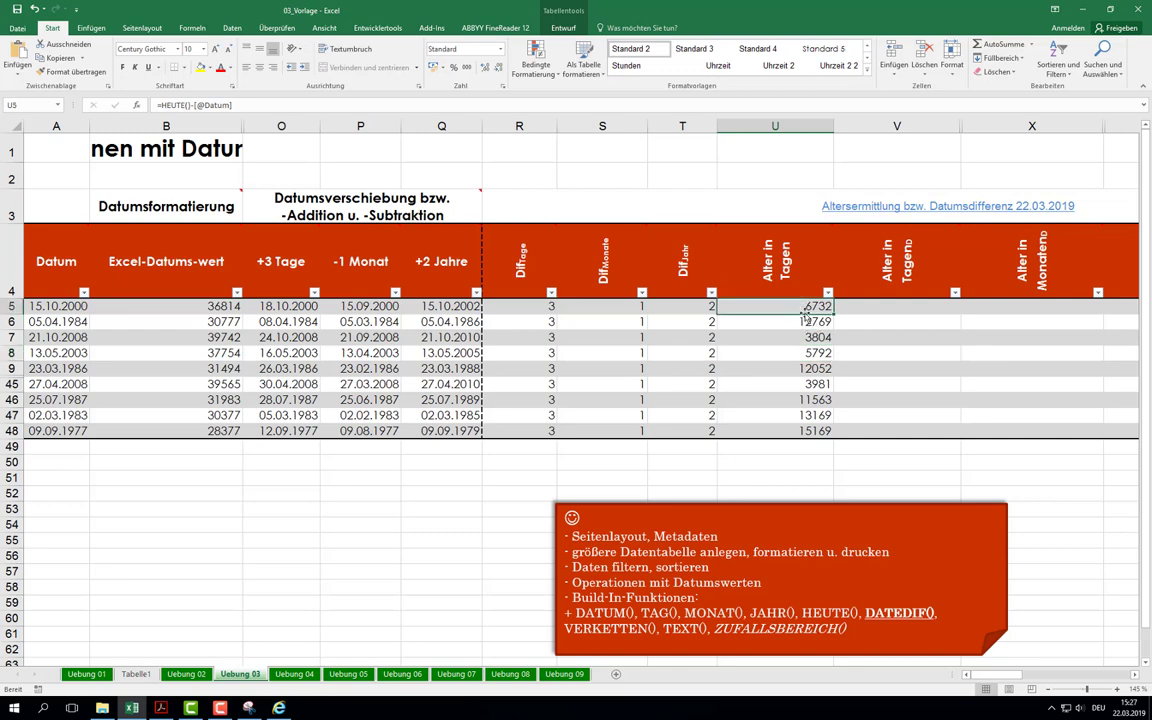
mouse_move(989, 258)
click(876, 316)
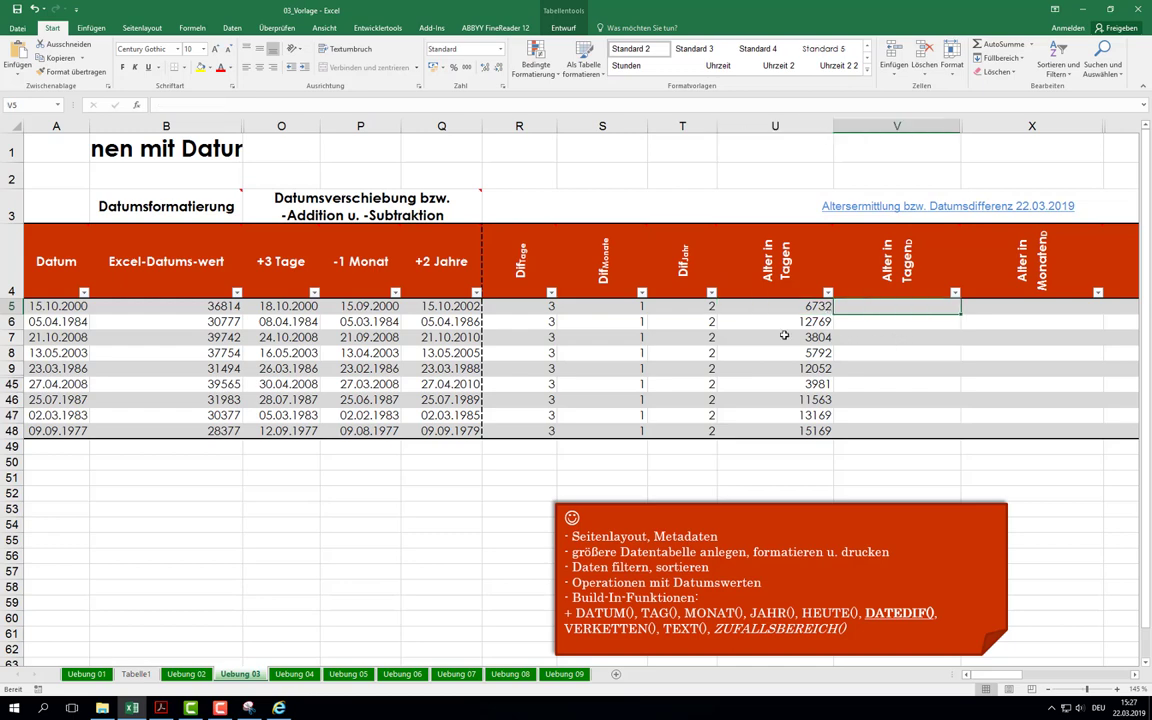
click(806, 307)
click(922, 307)
text(=date)
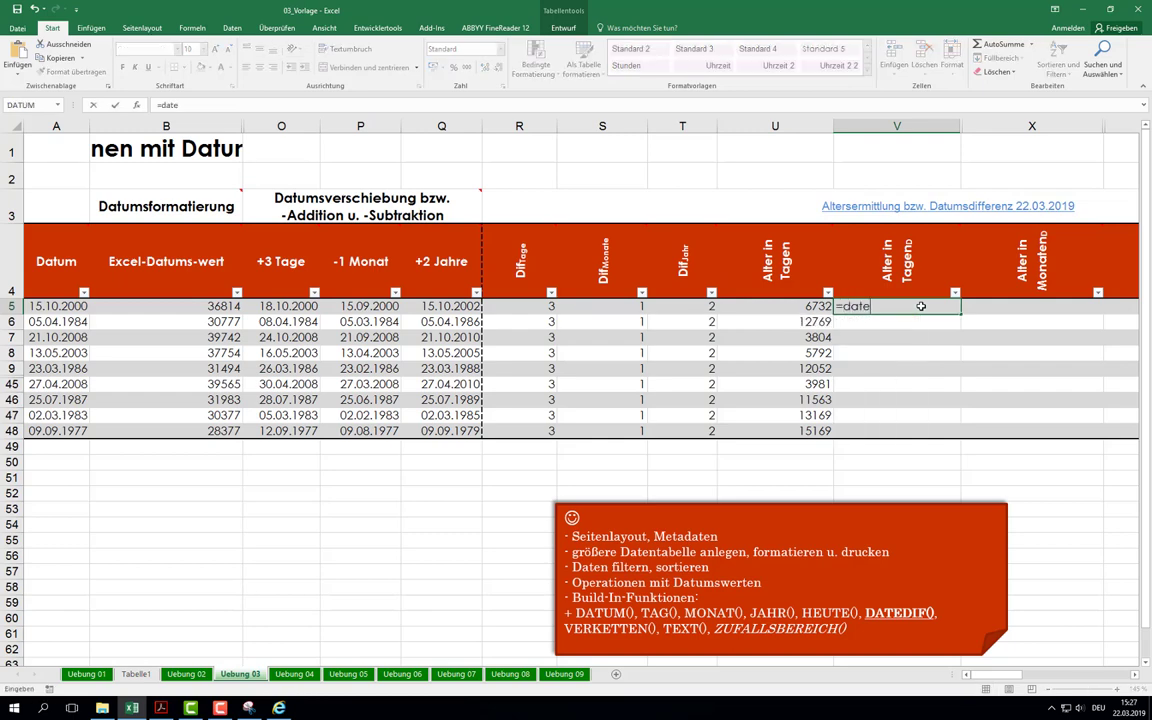
text(dif()
click(191, 105)
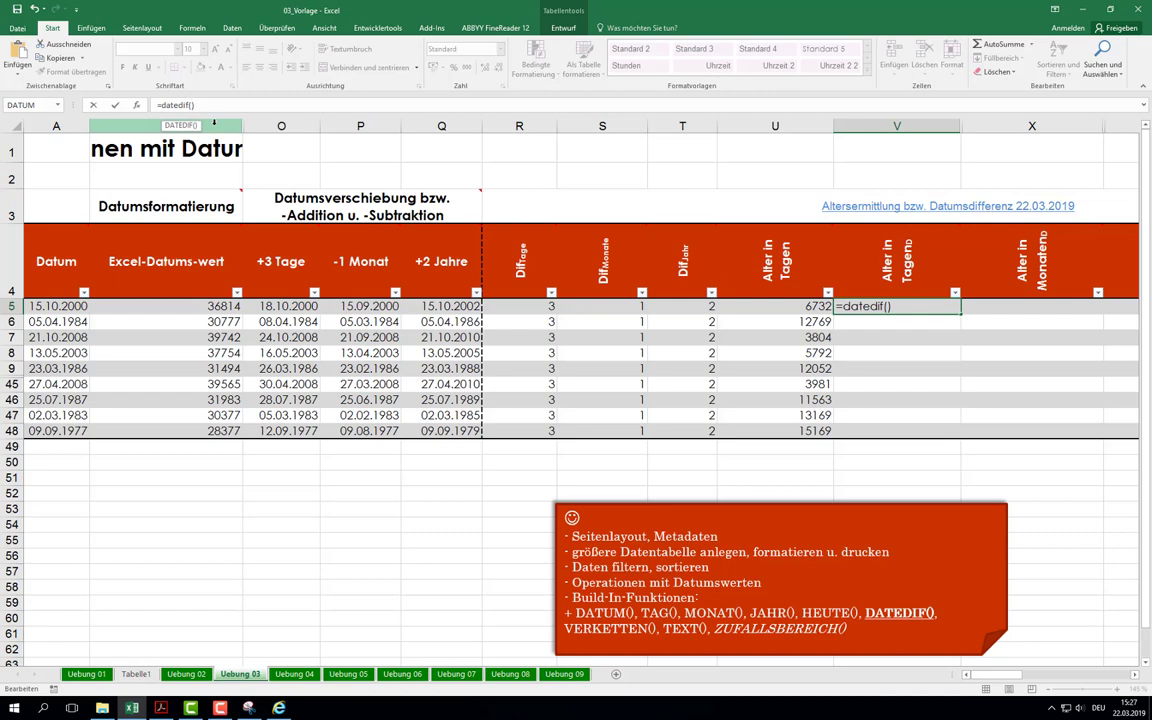
click(57, 306)
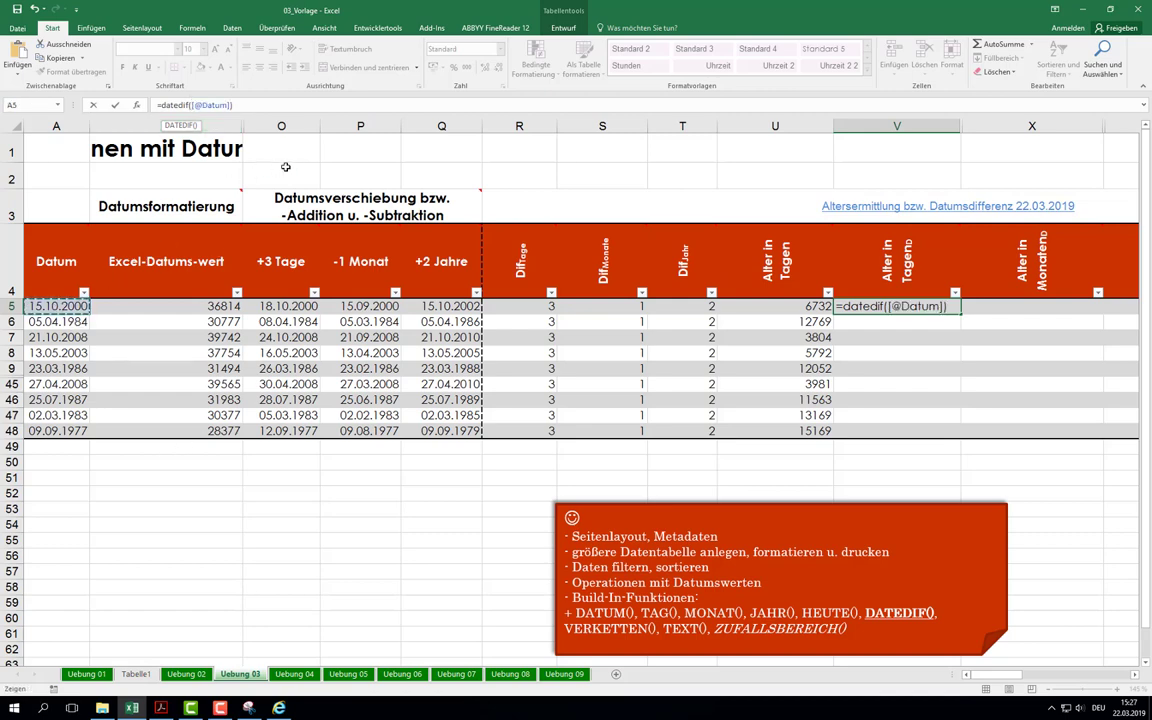
text(;)
text(heute())
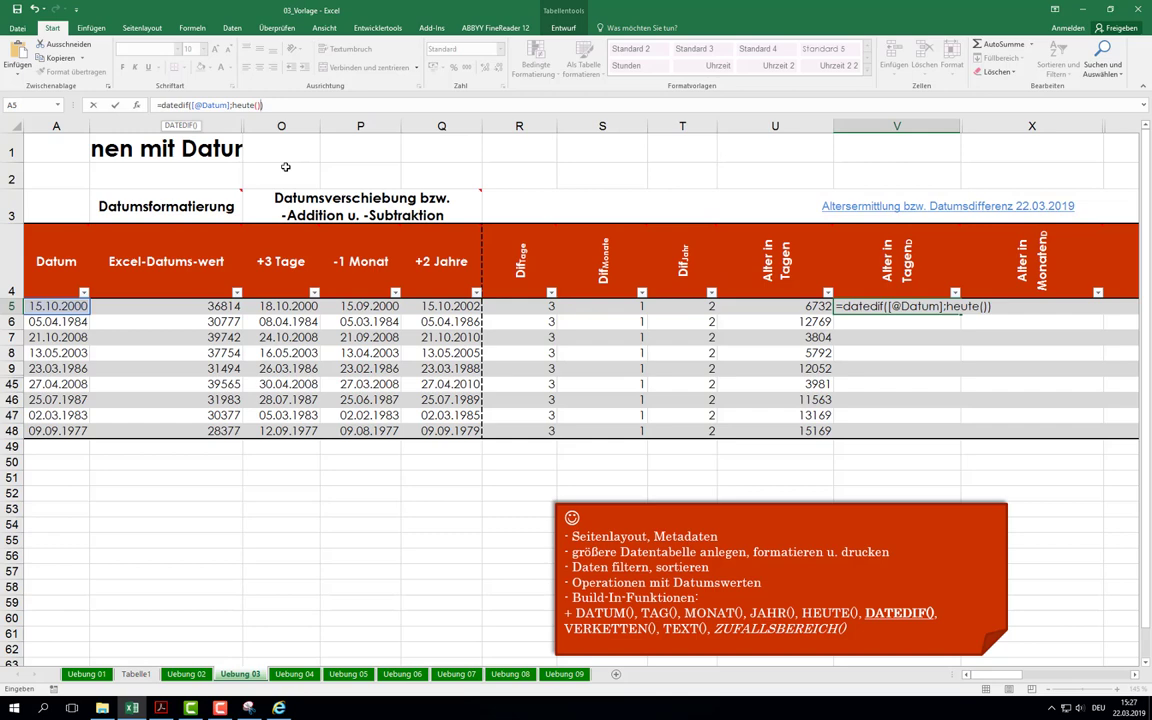
text(;)
text(")
text(d")
key(Return)
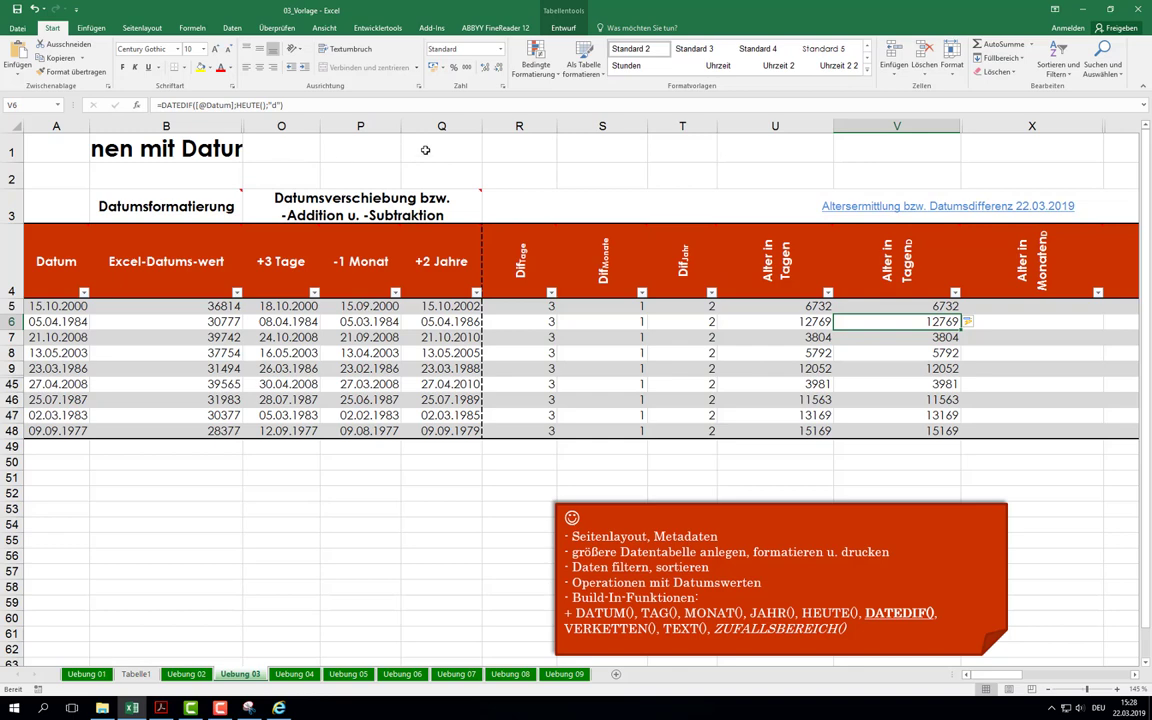
Step: Review the days DATEDIF formula in V5
click(1138, 678)
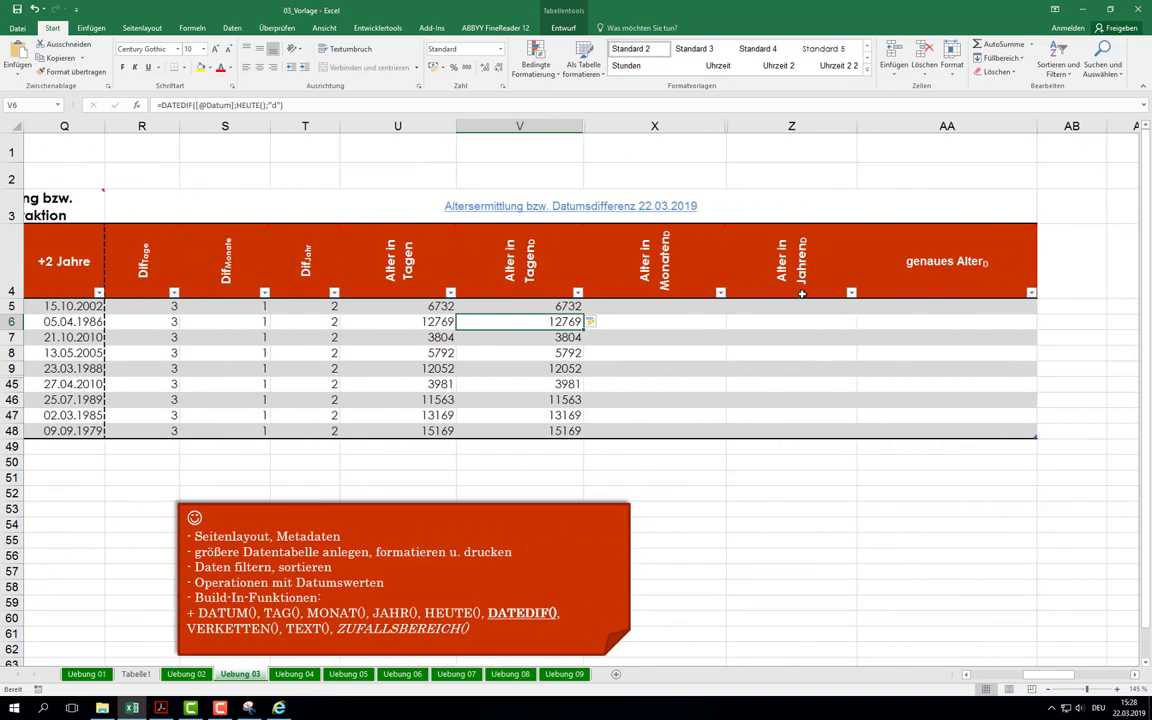
click(790, 305)
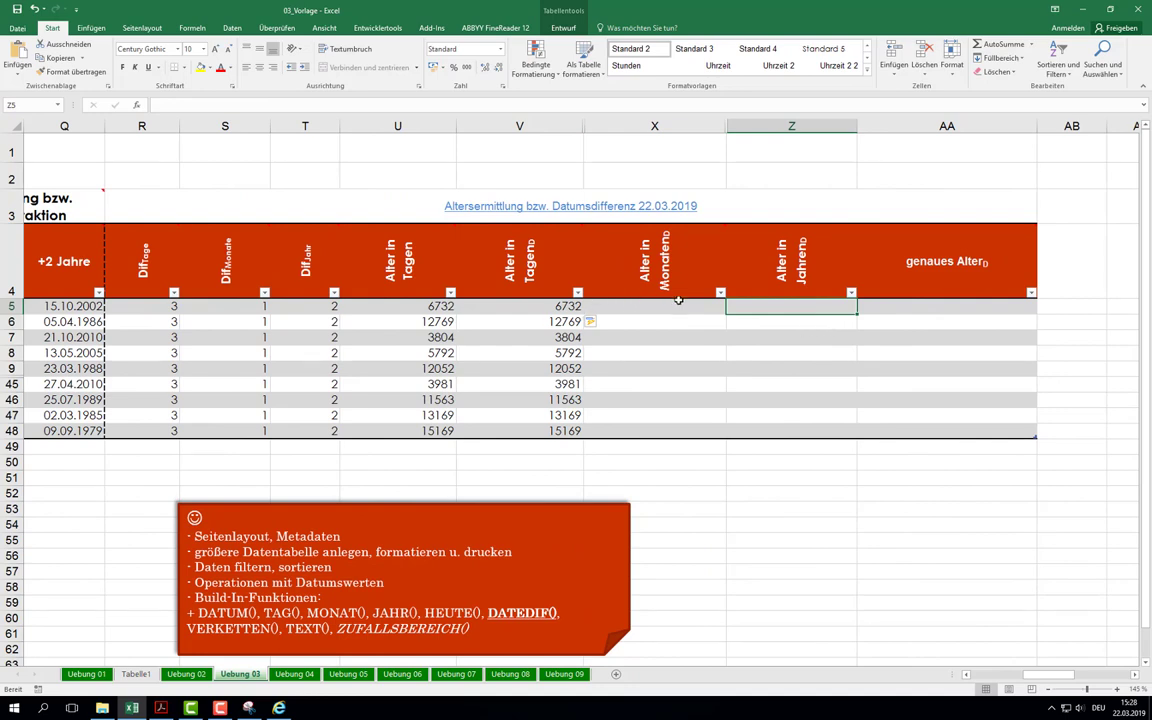
click(570, 305)
double_click(545, 306)
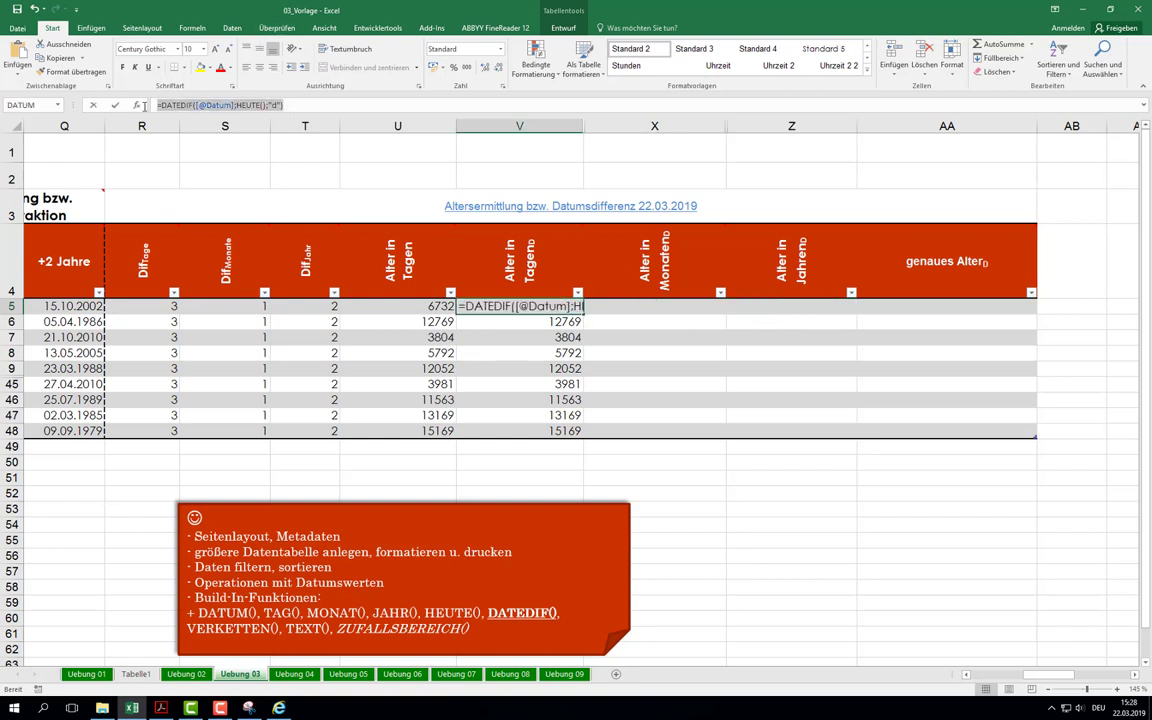
click(640, 306)
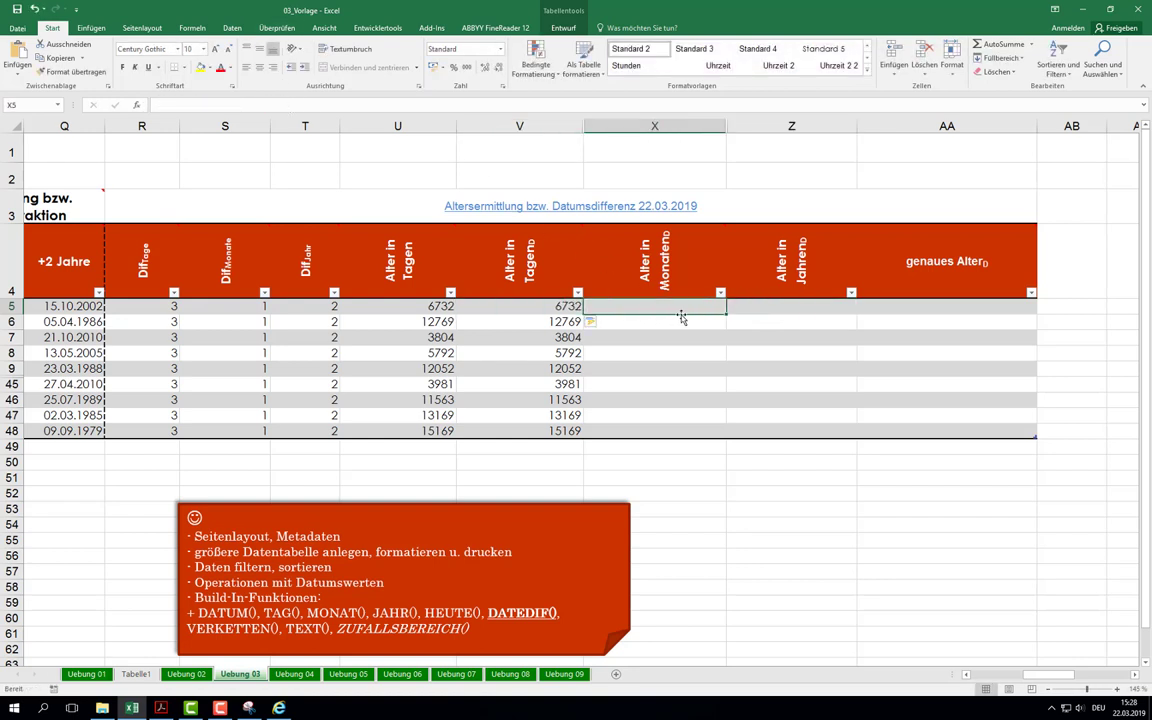
text(=d)
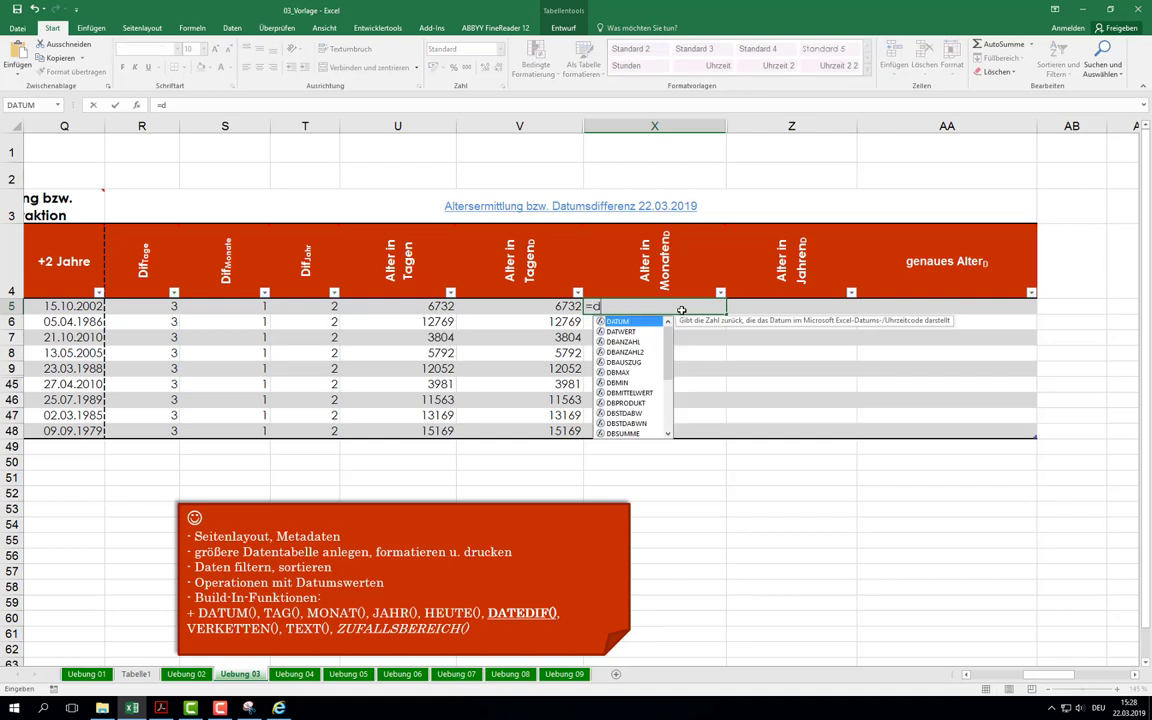
text(atedif)
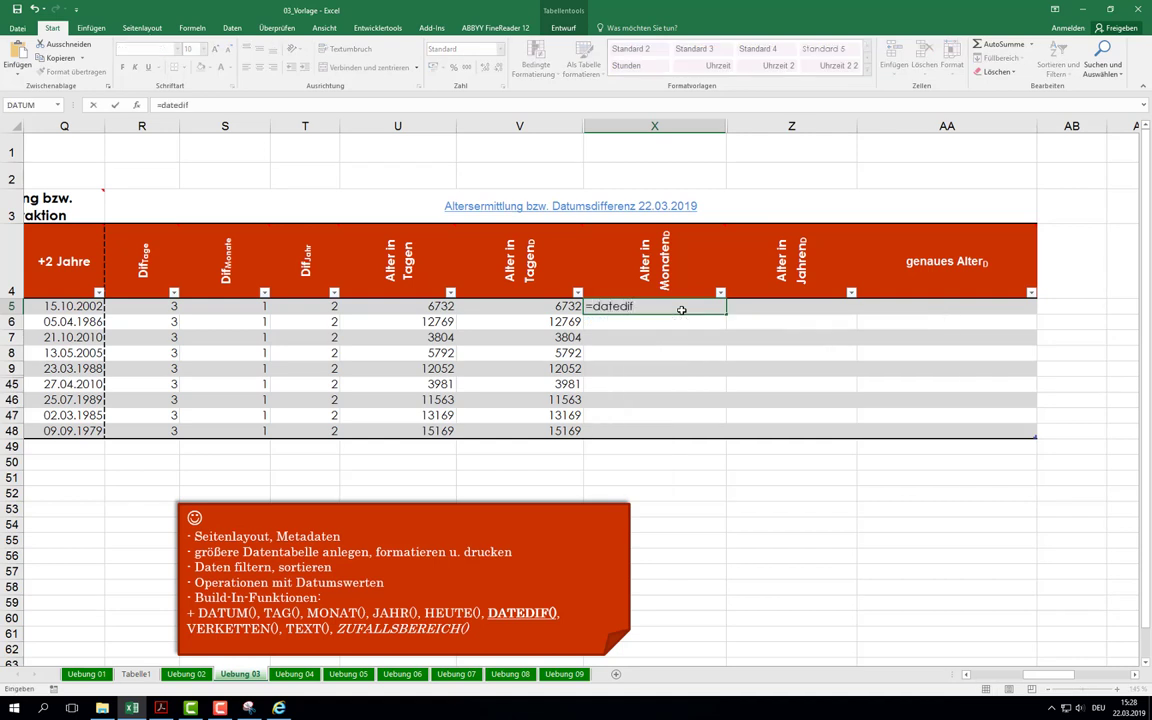
text(())
drag(1015, 676, 955, 680)
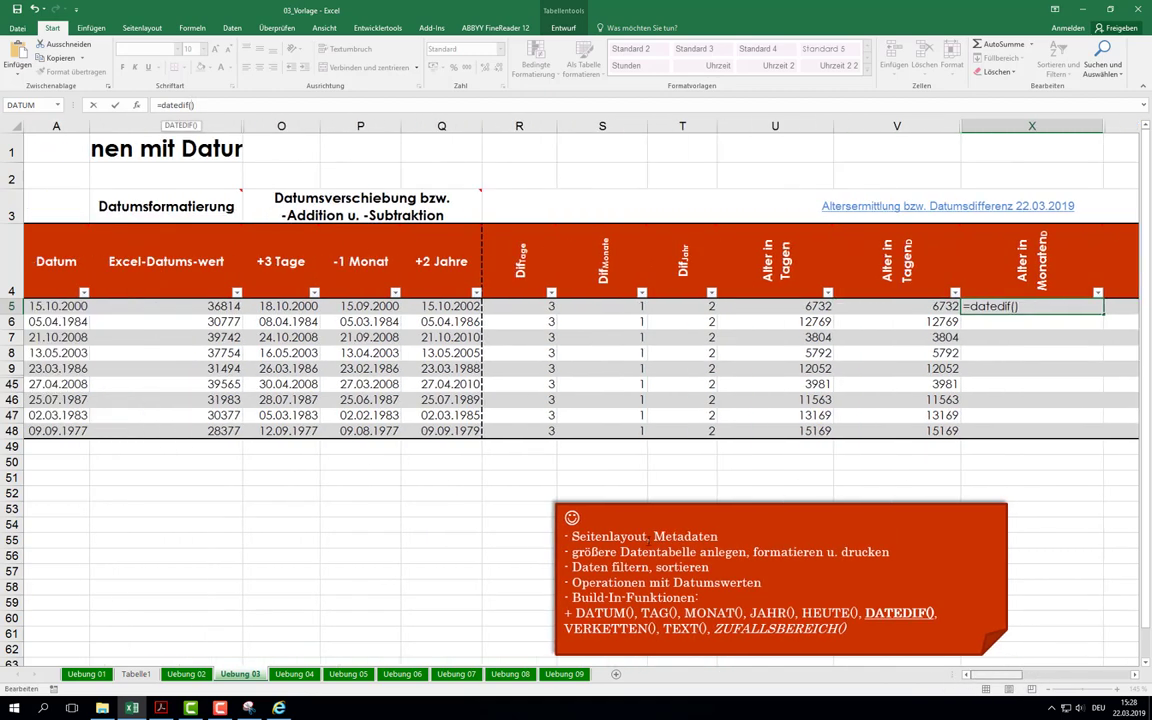
click(84, 305)
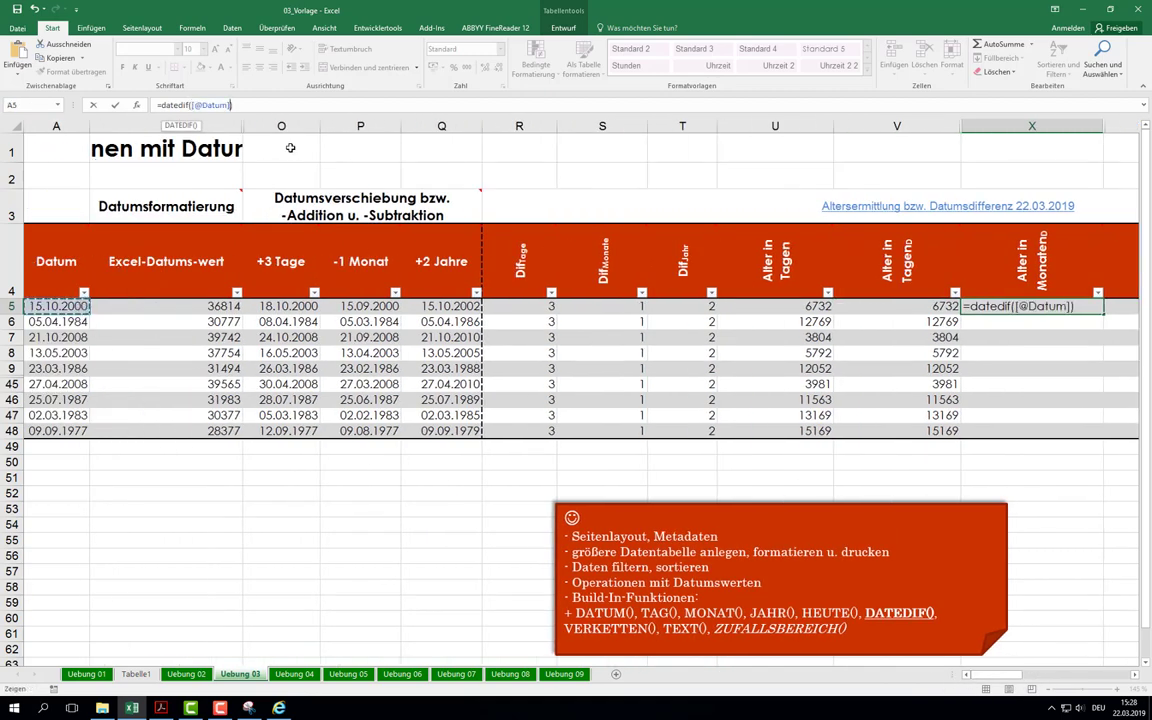
text(;heute()
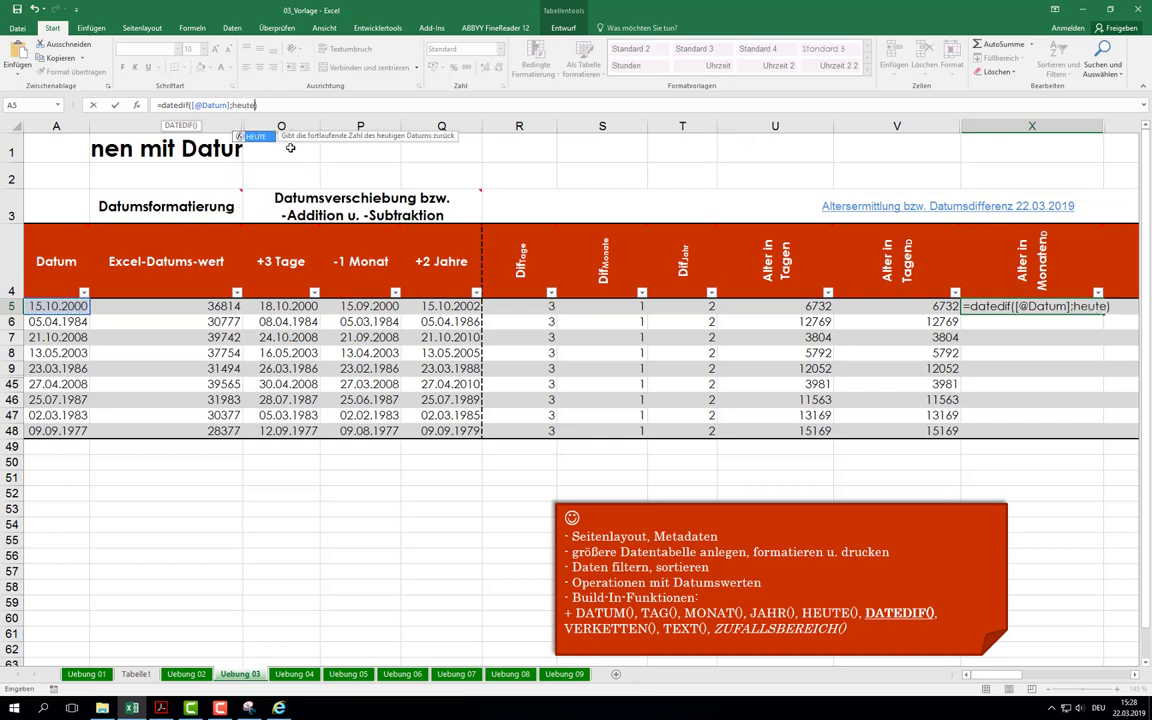
text();)
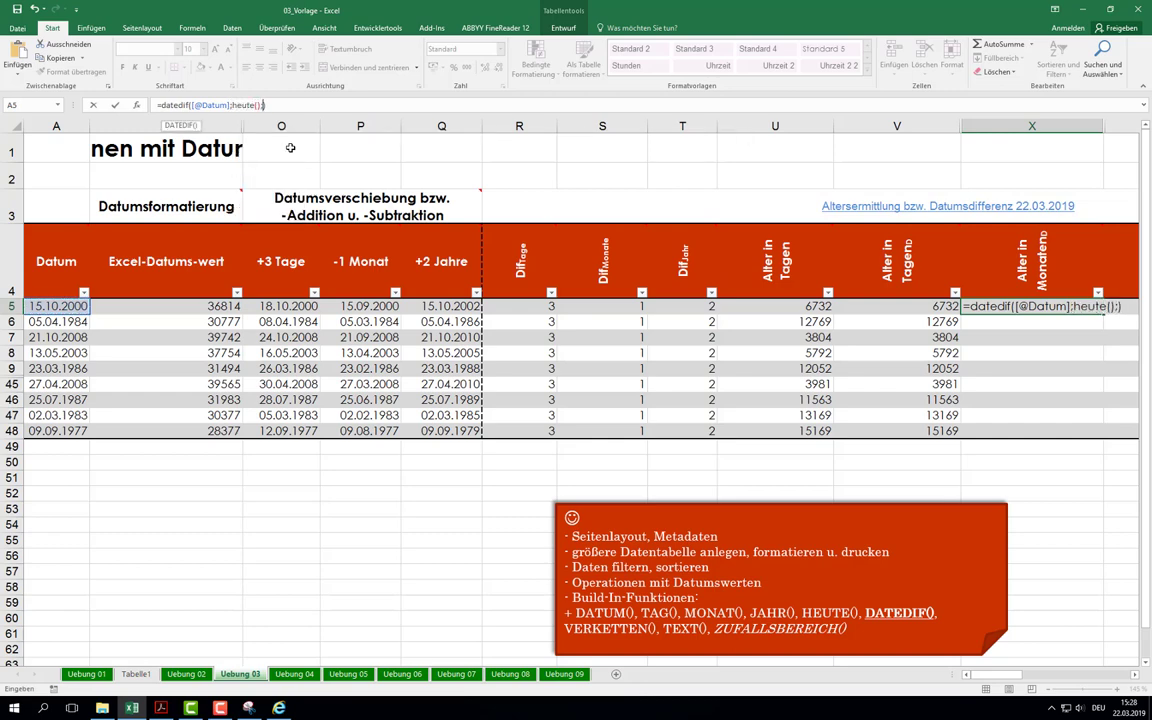
text("m")
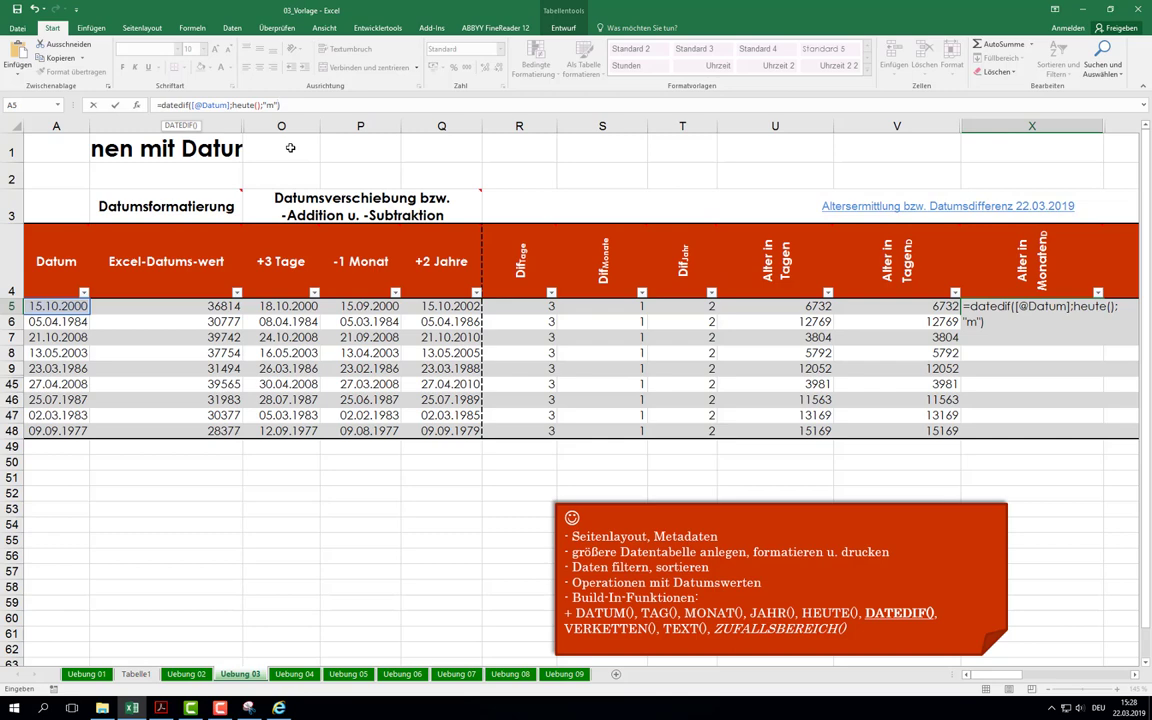
key(Return)
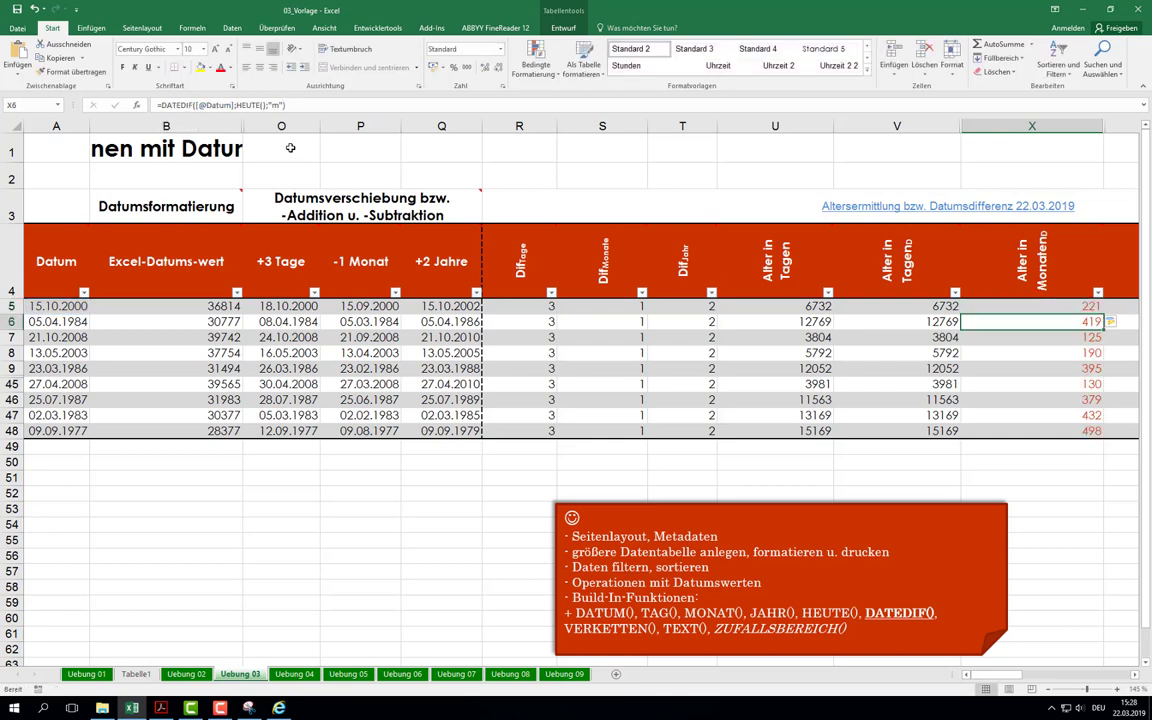
click(1134, 677)
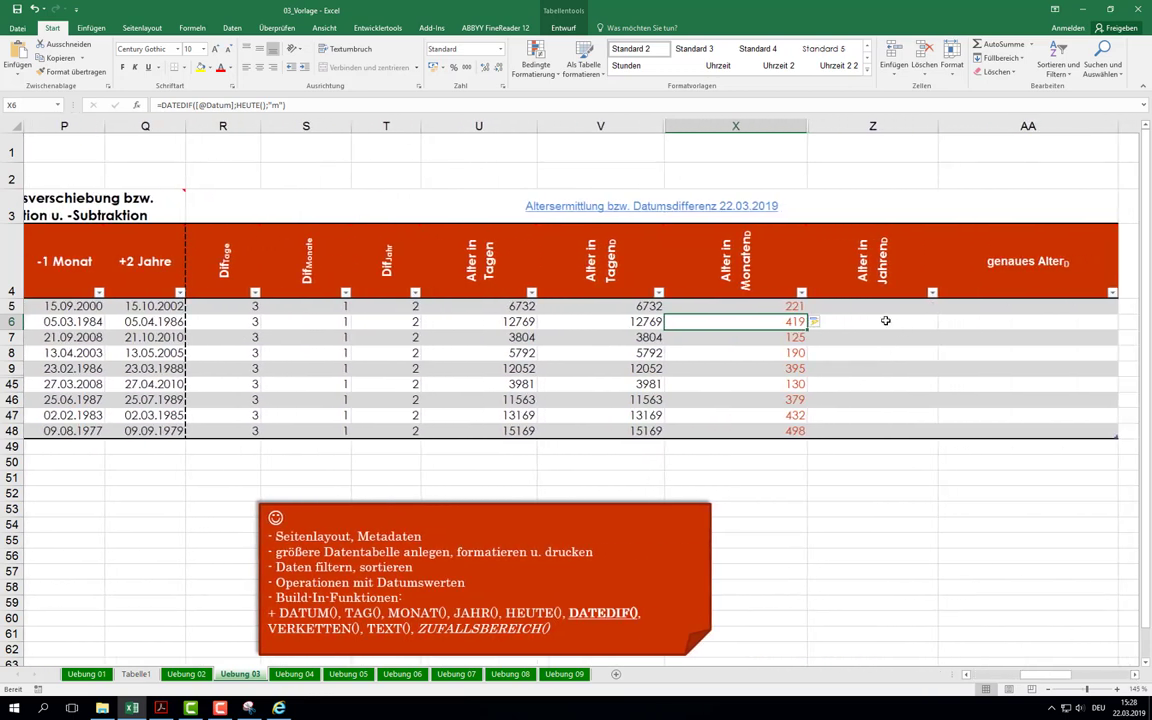
click(867, 307)
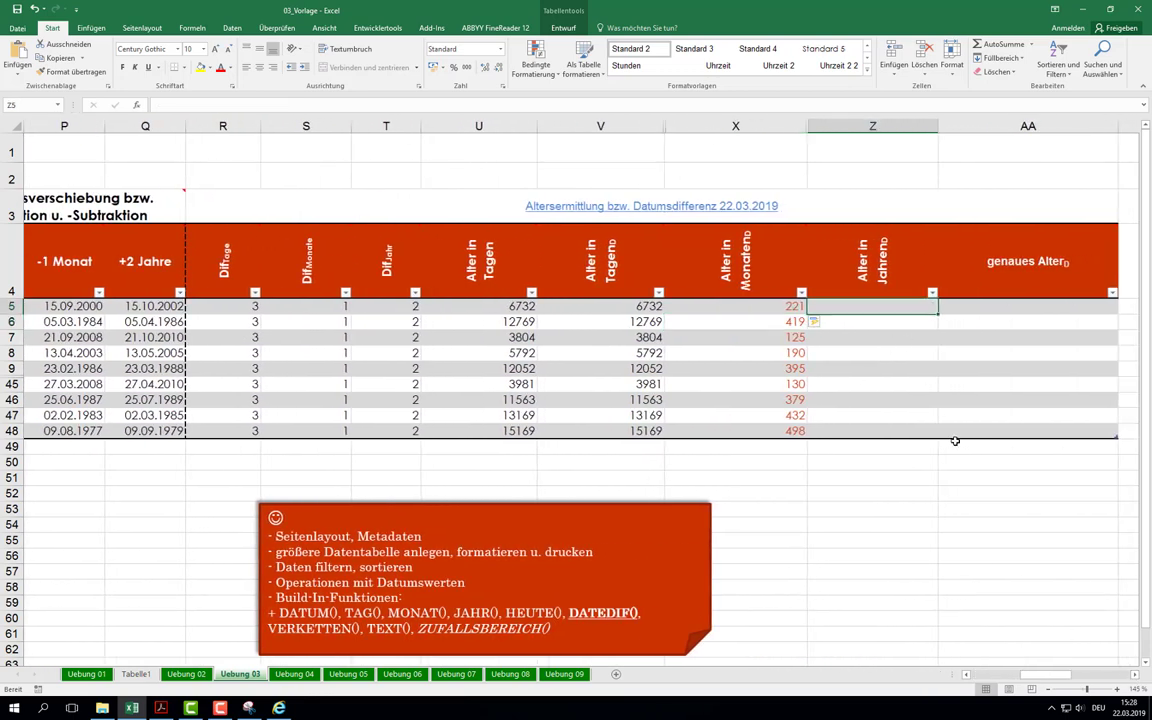
text(=d)
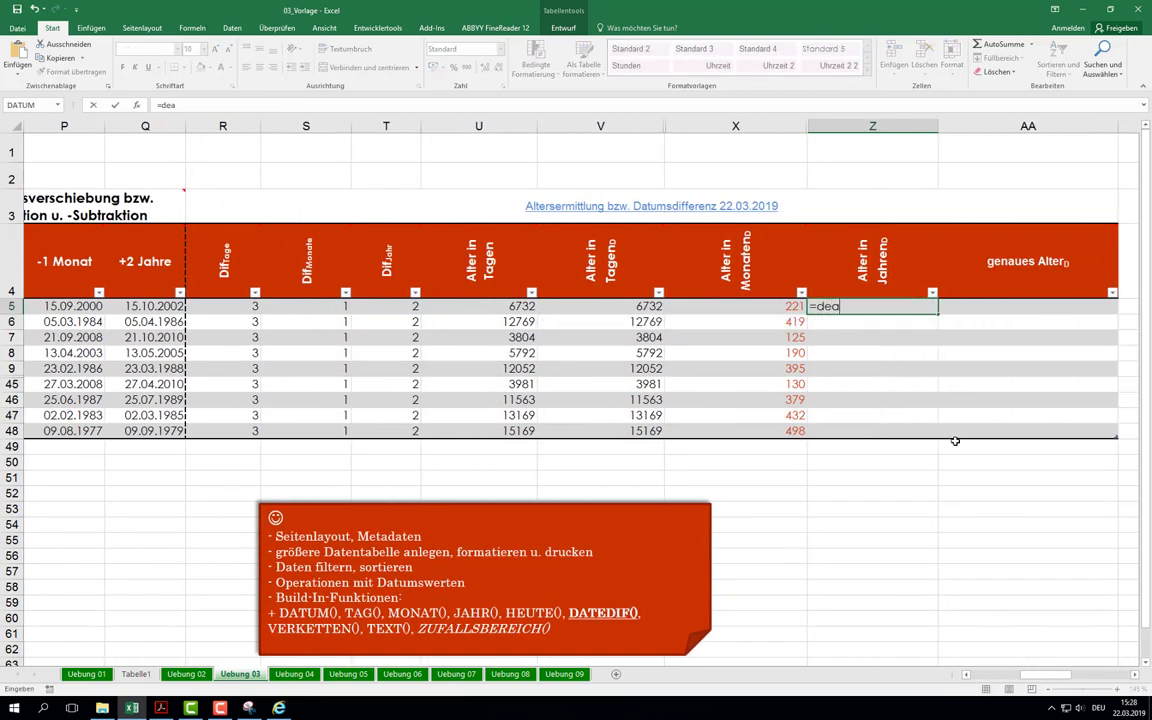
text(ate)
text(dif()
scroll(665, 337, left, 5)
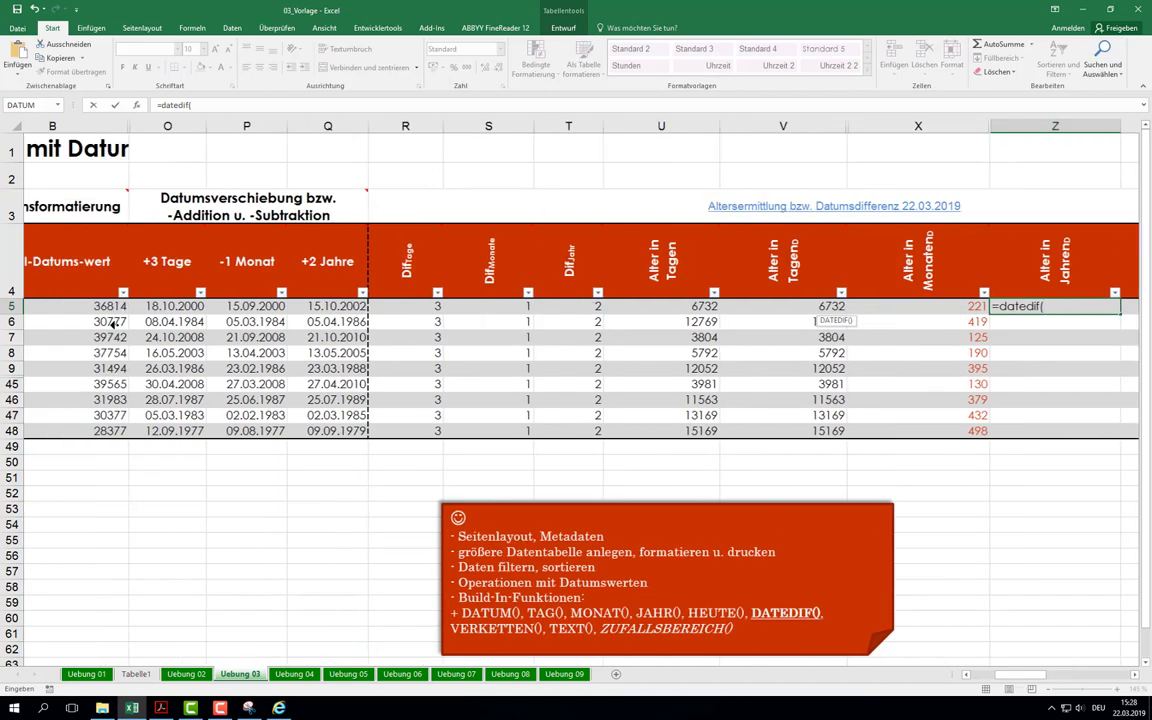
click(56, 306)
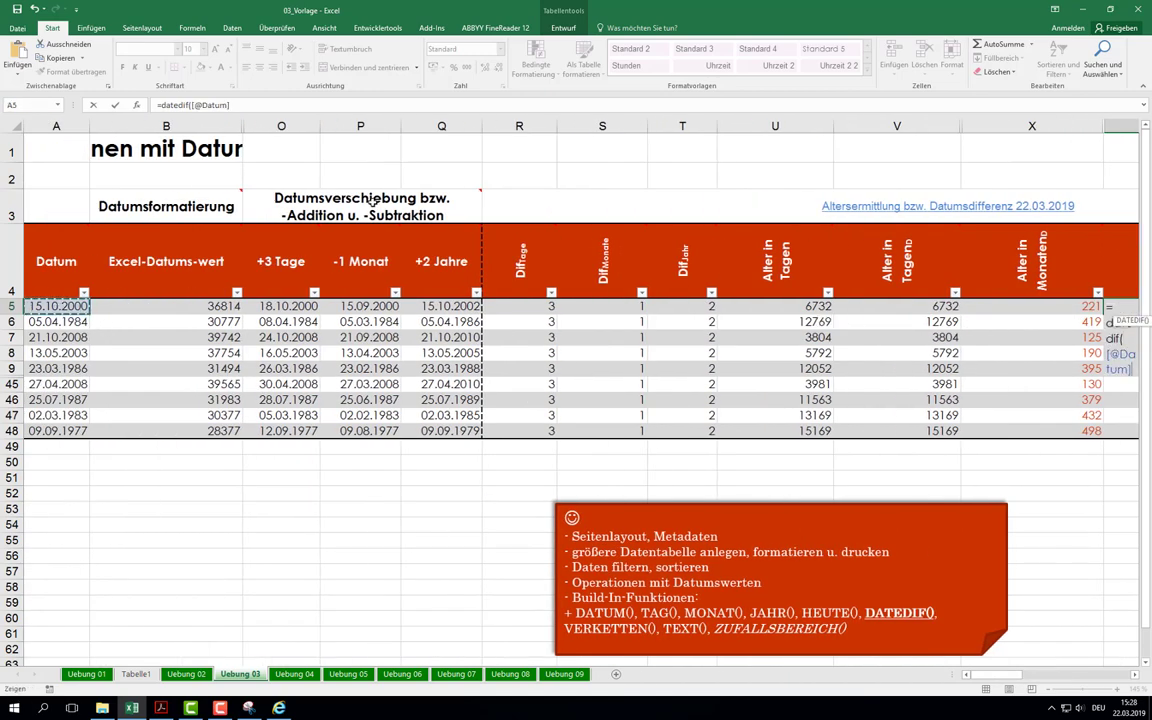
text(;heute)
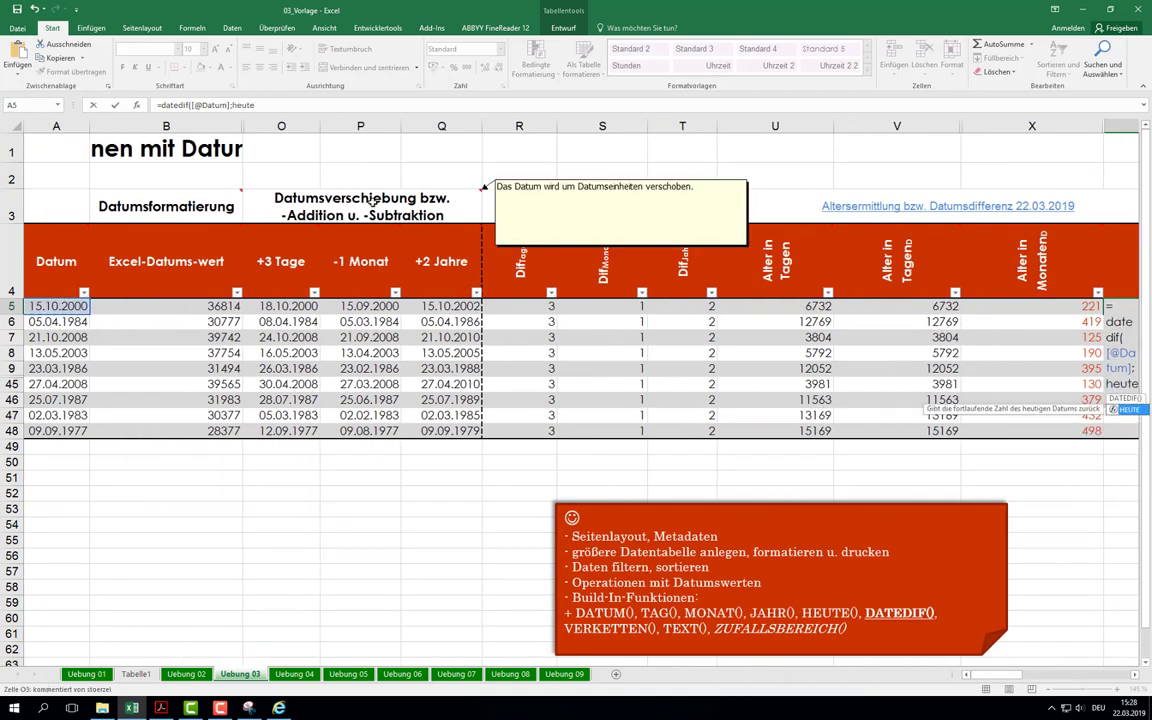
text(();"y)
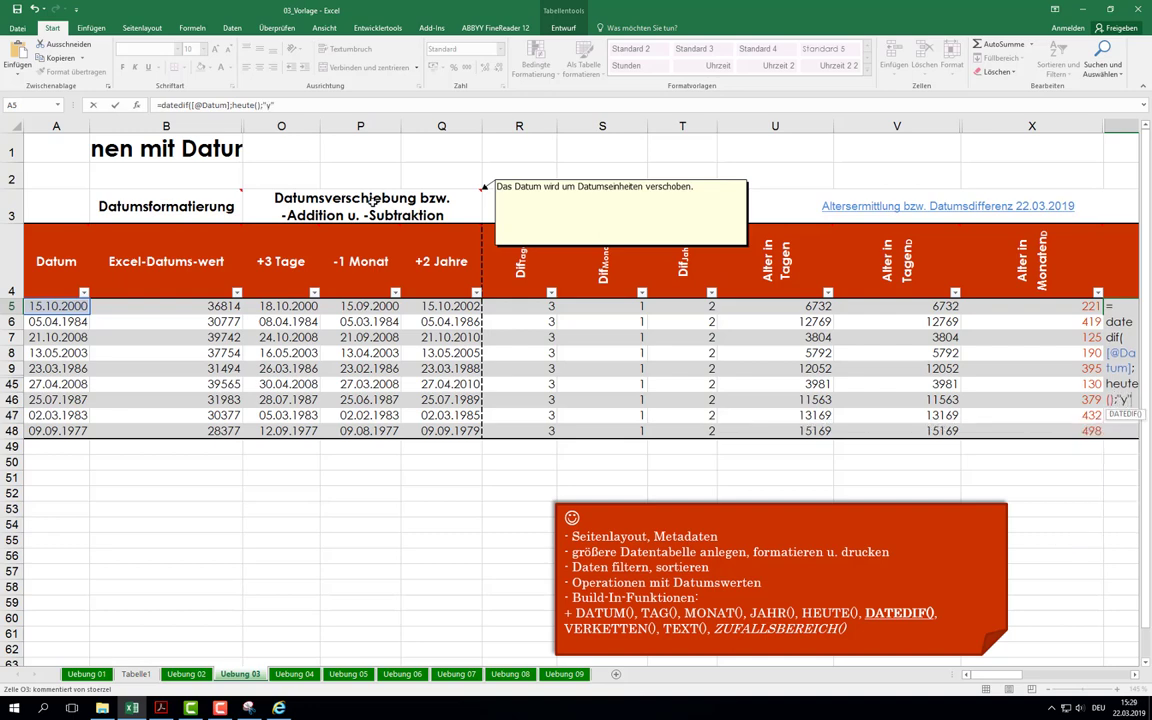
key(Return)
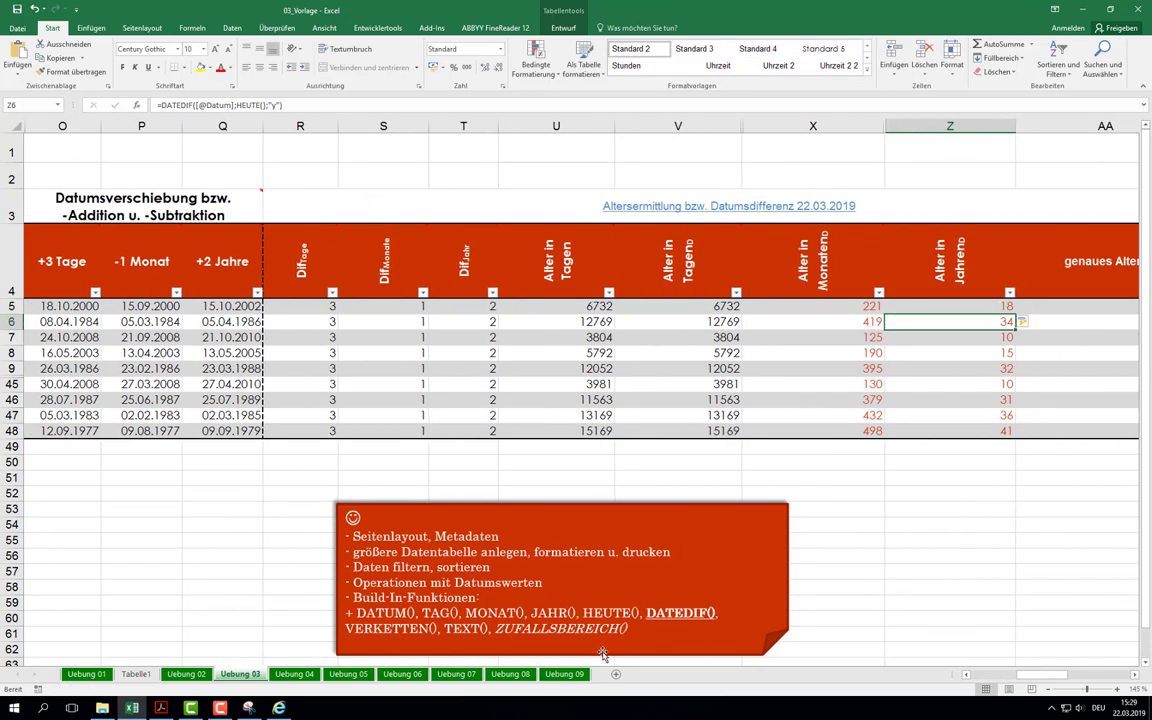
click(161, 708)
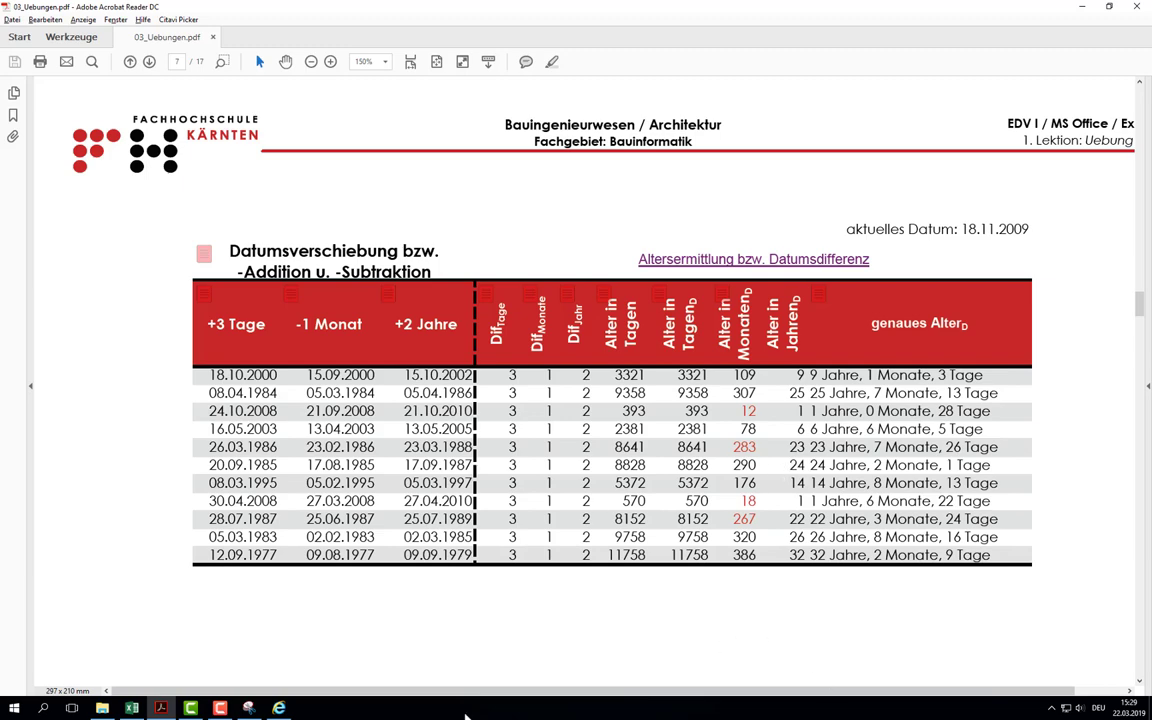
Step: Scroll to page 8's Zeitformatierung table, briefly selecting its first date-time value, then bring up the recorder
scroll(409, 553, down, 5)
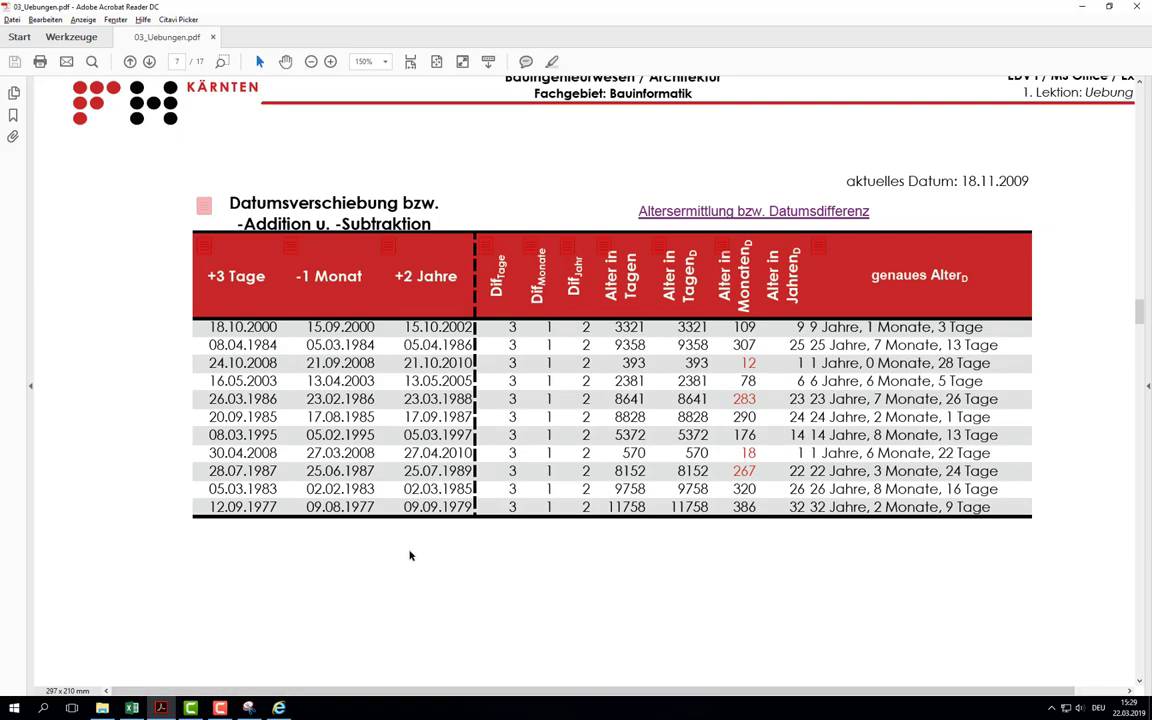
scroll(410, 553, down, 1)
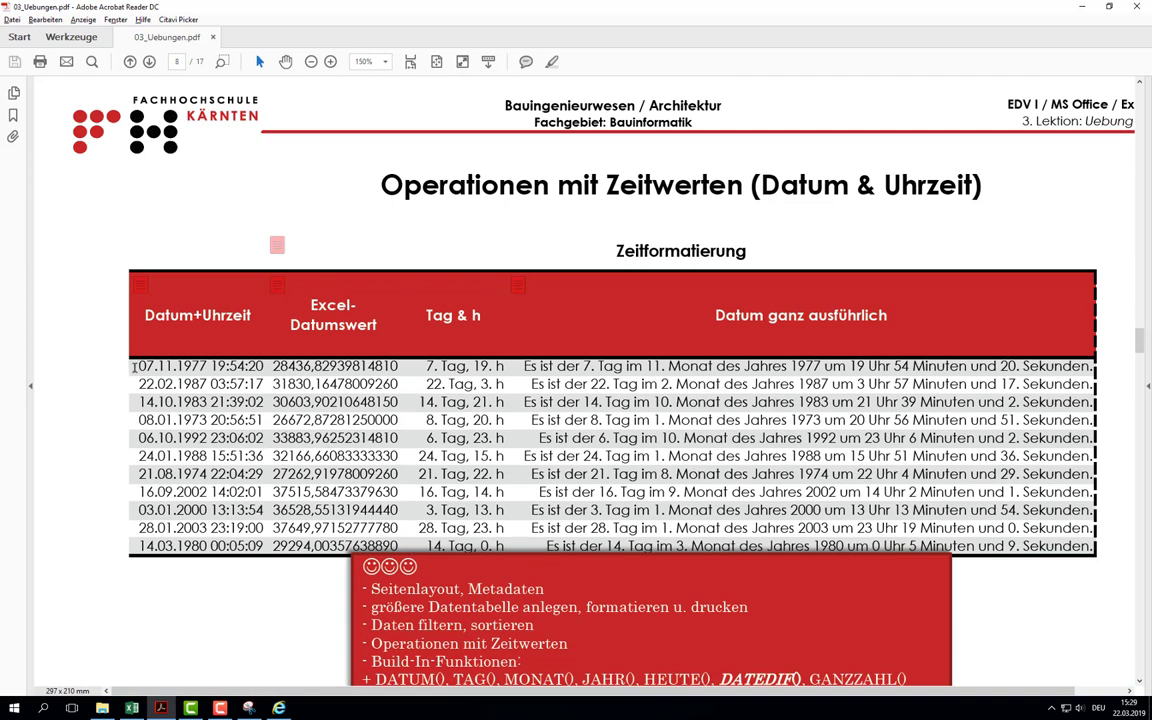
drag(139, 366, 264, 366)
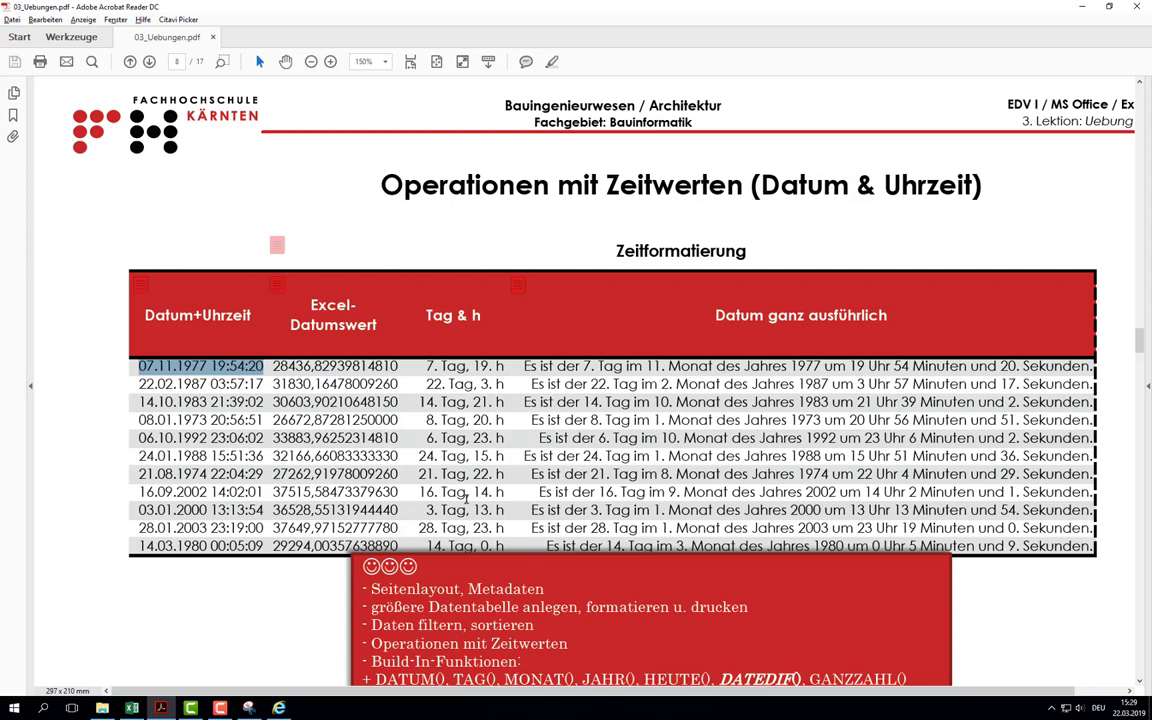
scroll(420, 449, down, 1)
scroll(450, 496, down, 2)
click(376, 441)
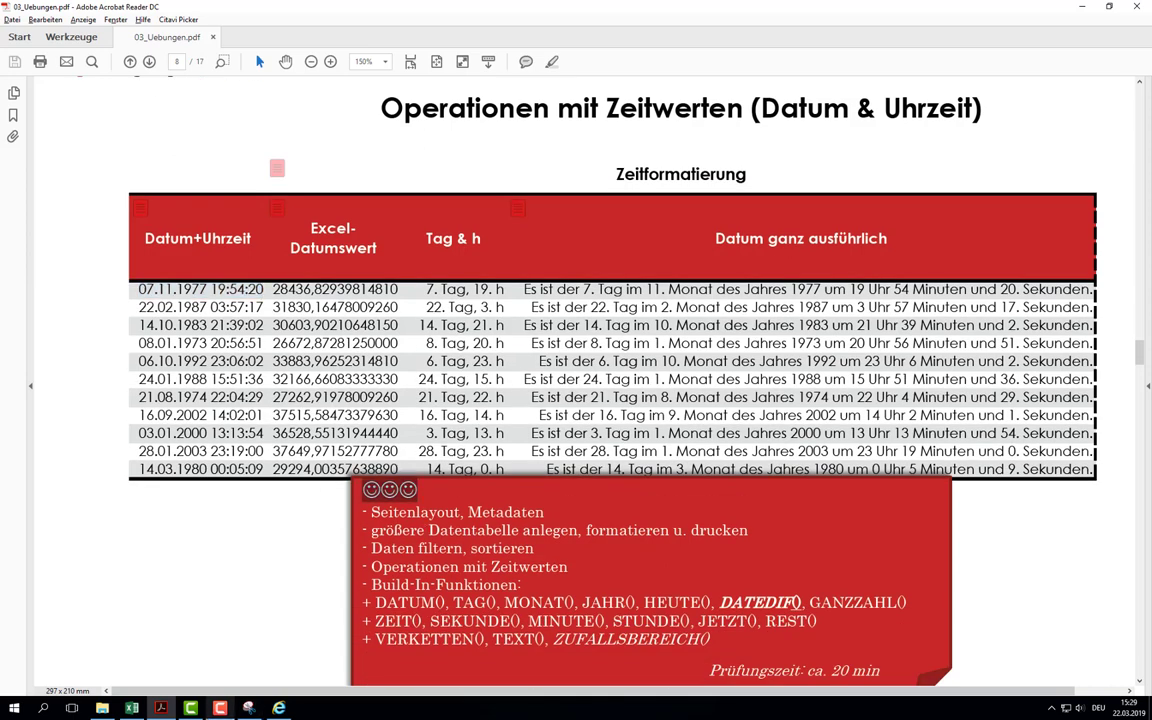
click(249, 708)
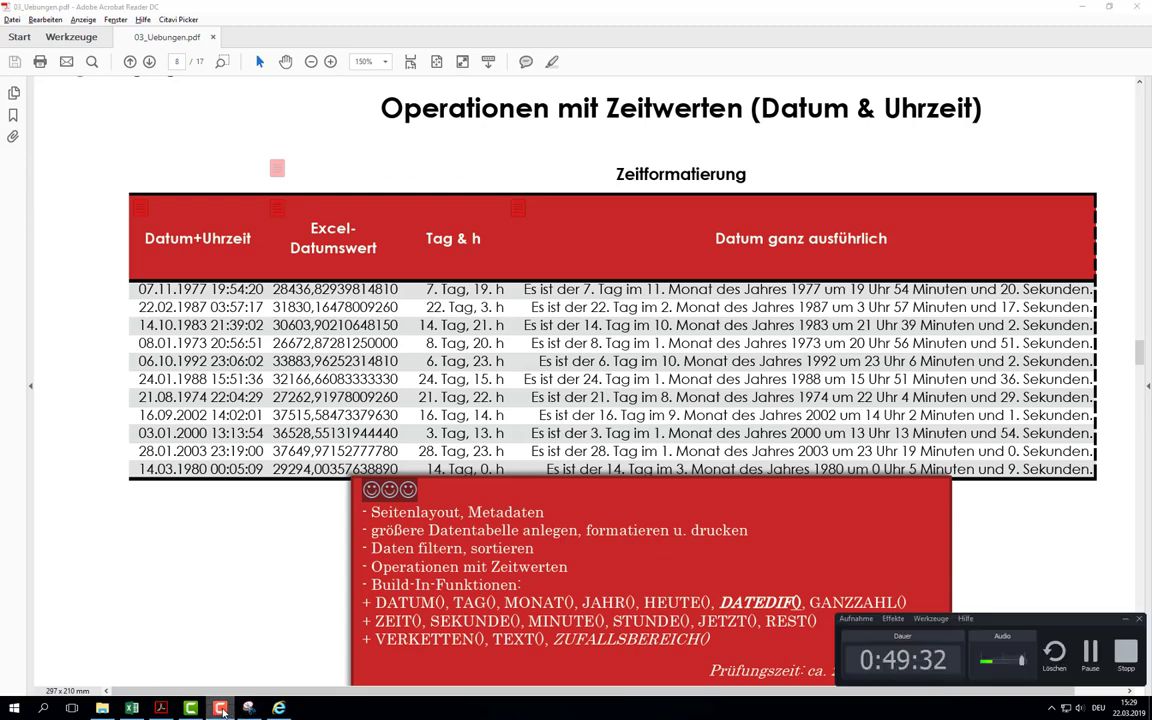